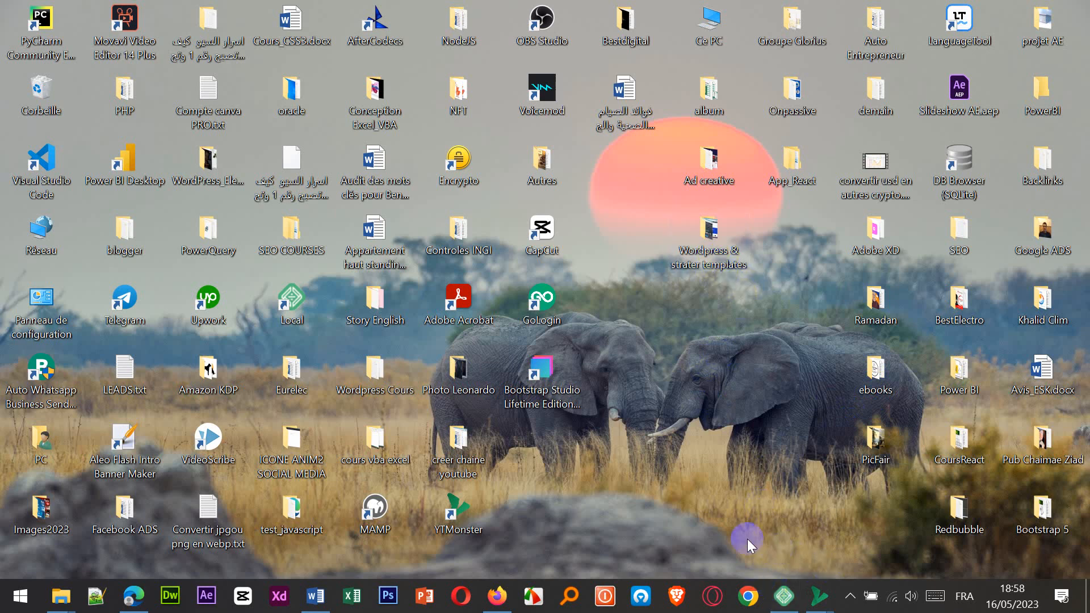
Step: Switch to Local and open the Agence AutoMoto site and its WordPress admin in the browser
click(785, 596)
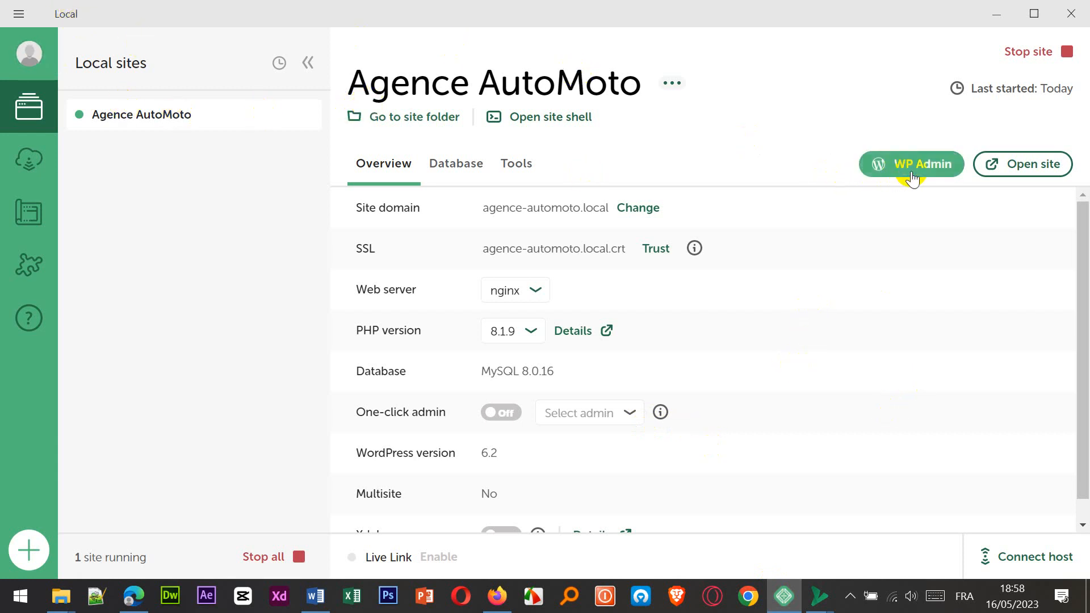
click(997, 167)
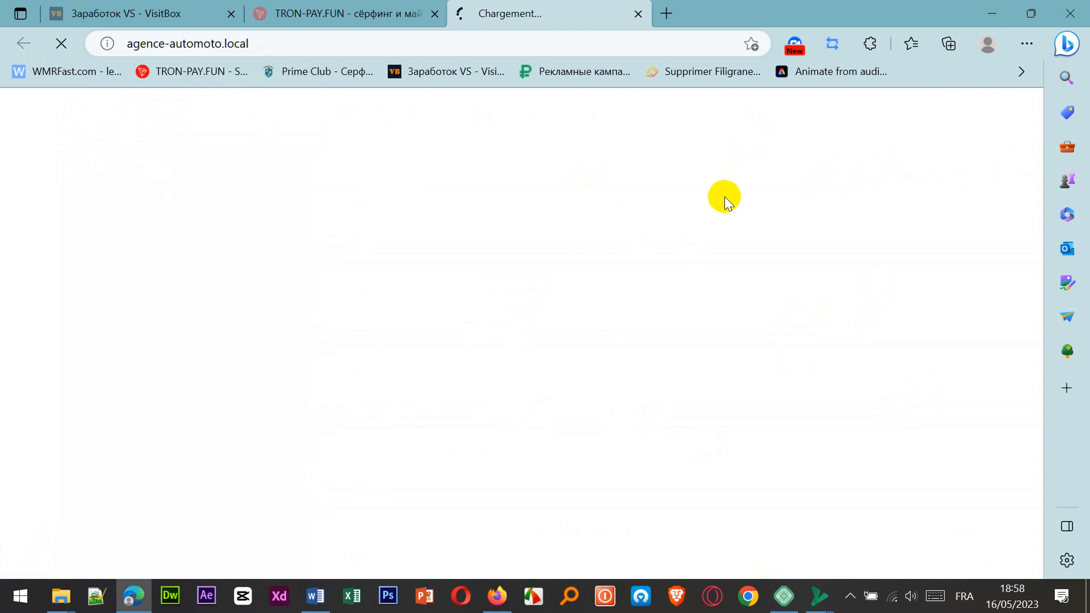
click(784, 593)
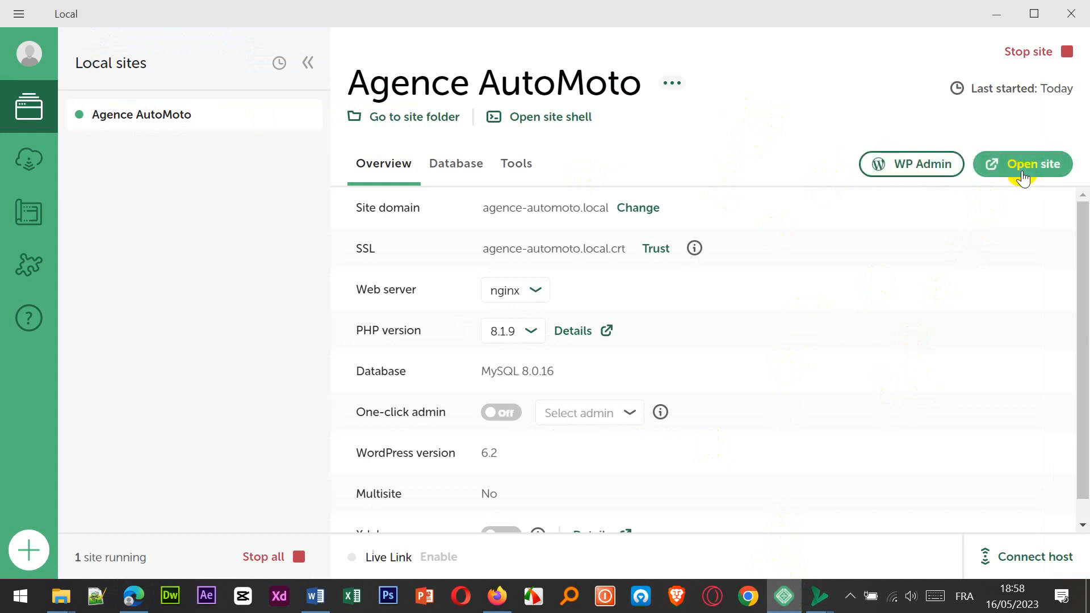
click(907, 170)
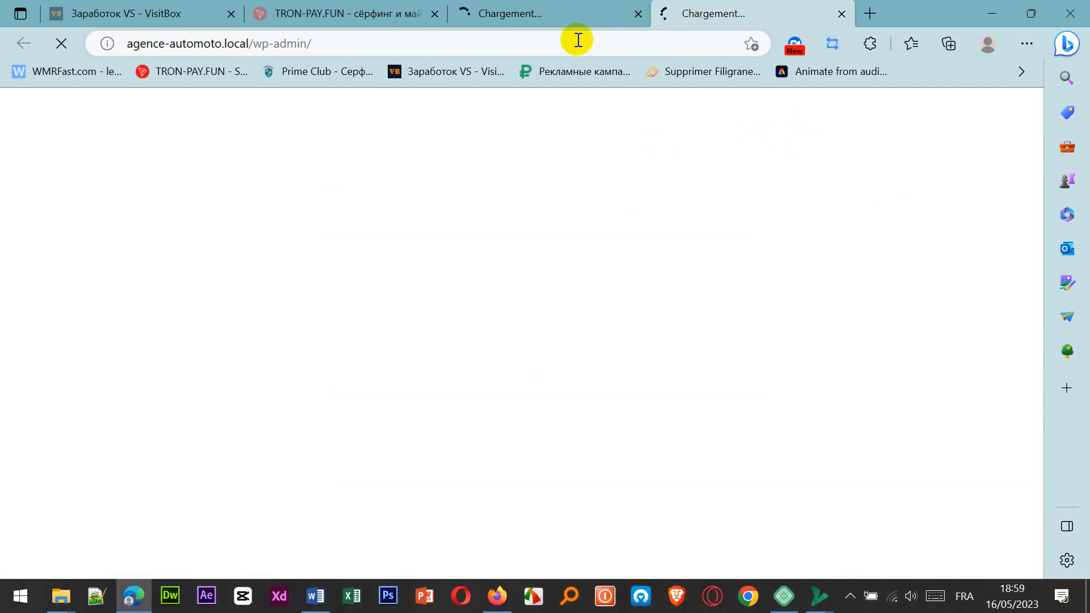
Step: Examine the site's home page, from the header menu and hero text down to the tours section
click(569, 13)
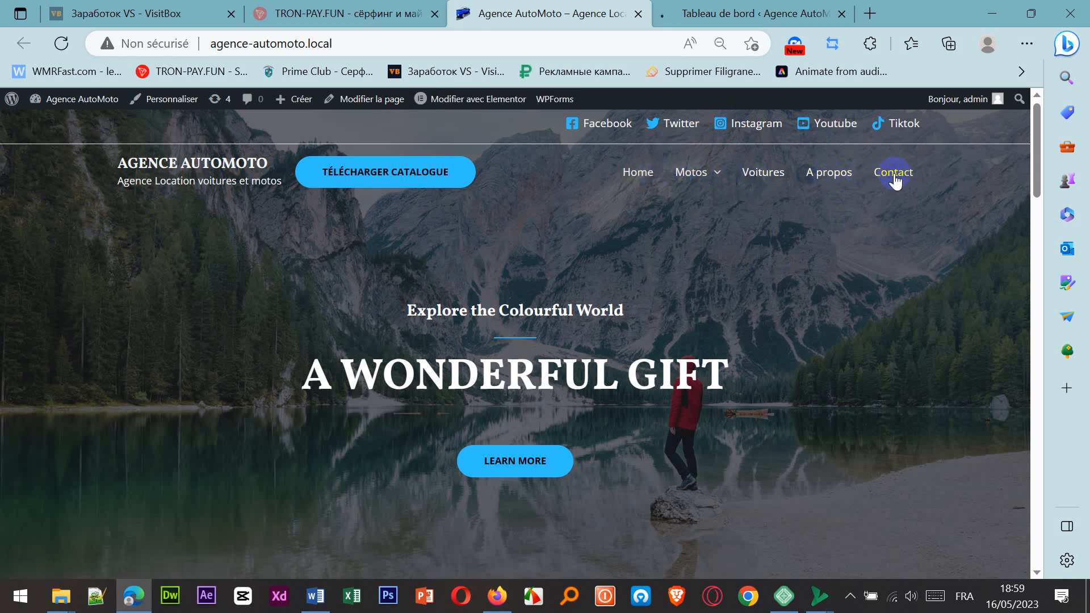
mouse_move(687, 184)
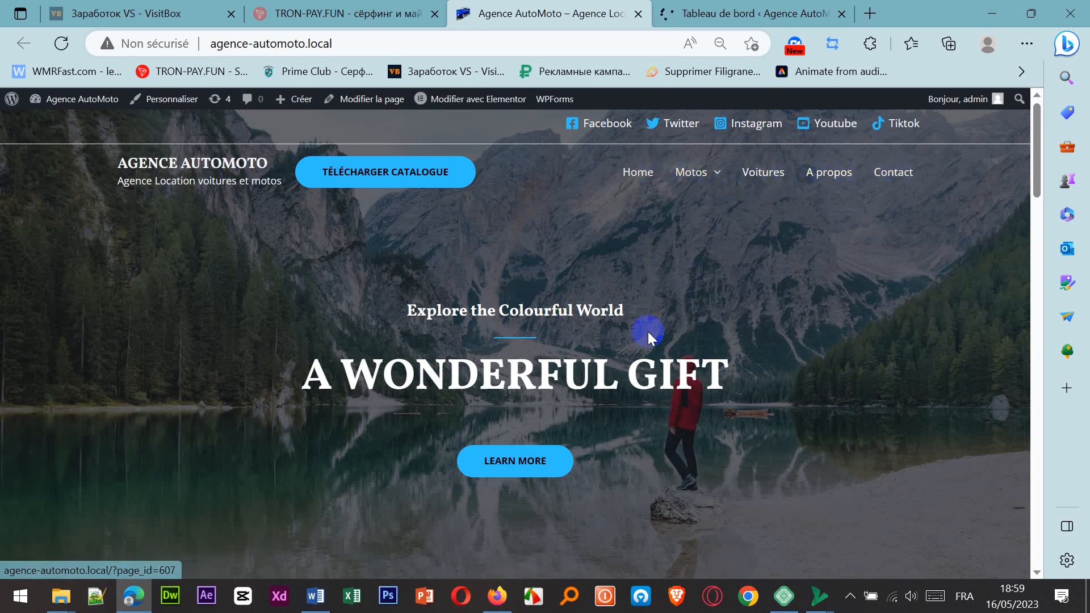
drag(409, 310, 638, 477)
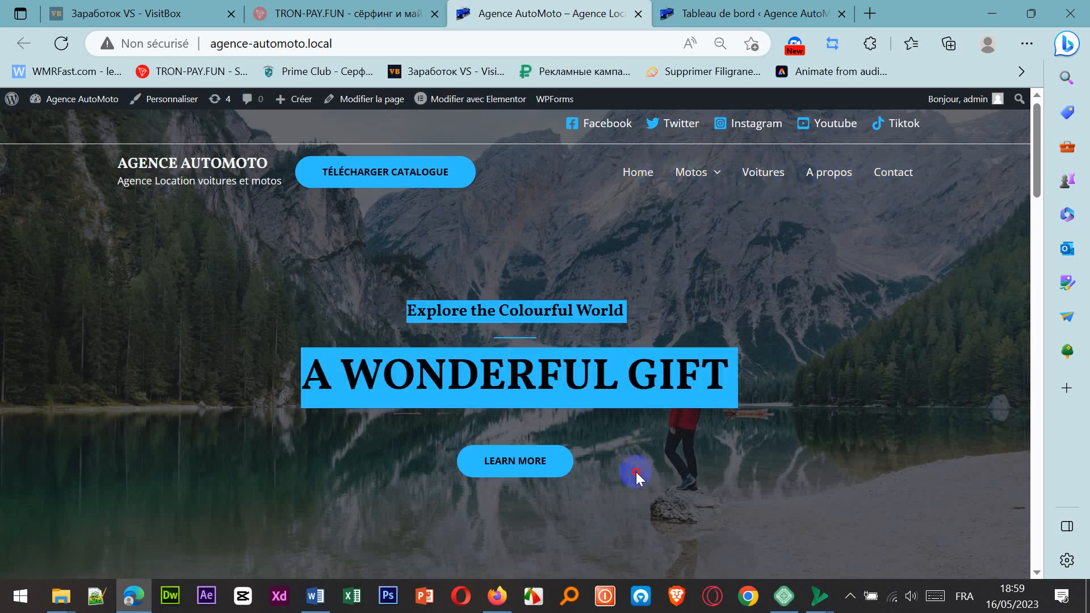
click(932, 350)
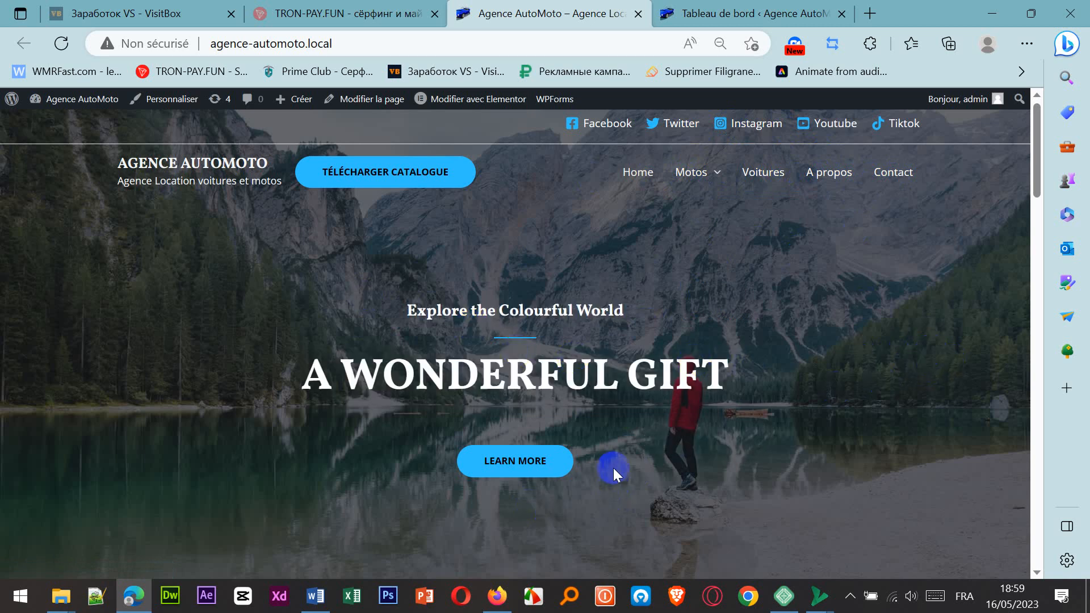
scroll(615, 462, down, 12)
scroll(615, 463, down, 10)
scroll(616, 459, up, 4)
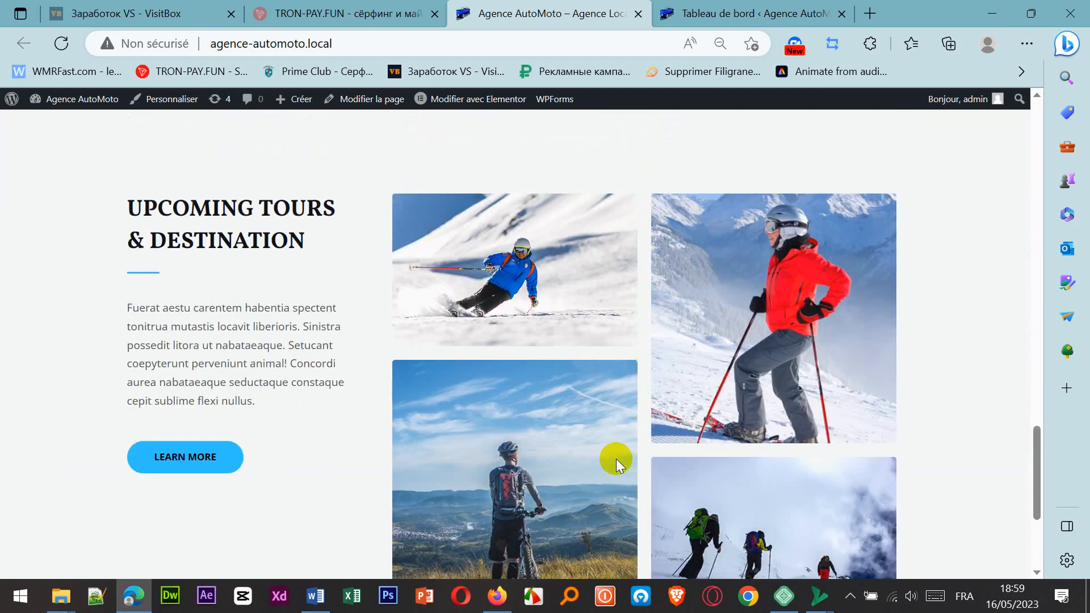
scroll(615, 459, up, 8)
scroll(617, 458, down, 5)
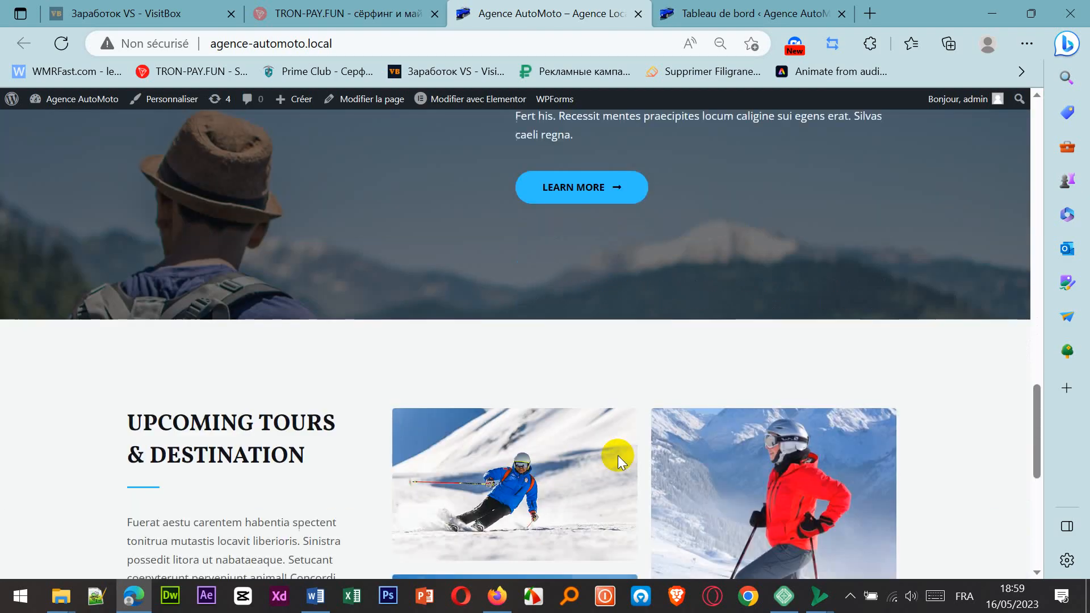
scroll(618, 455, down, 7)
scroll(600, 528, up, 15)
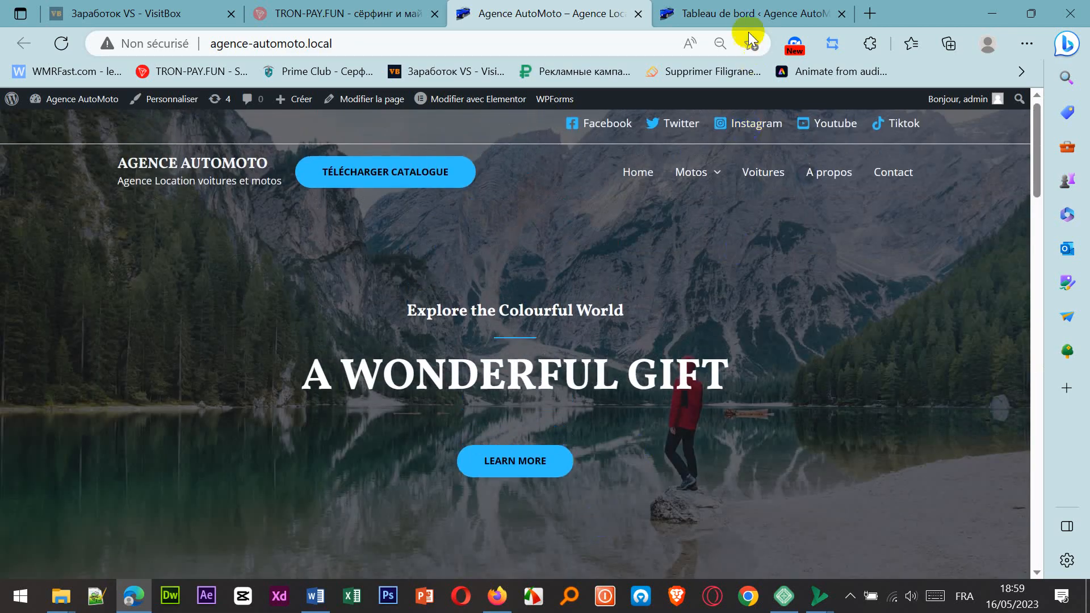
Step: Show the list of all pages in the WordPress dashboard
click(744, 15)
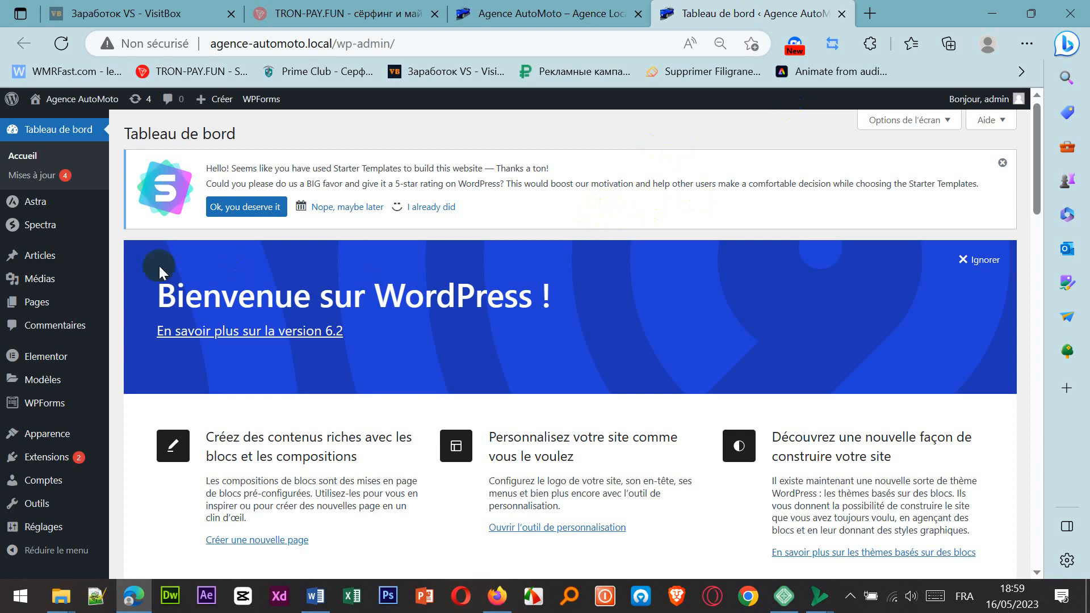
click(36, 313)
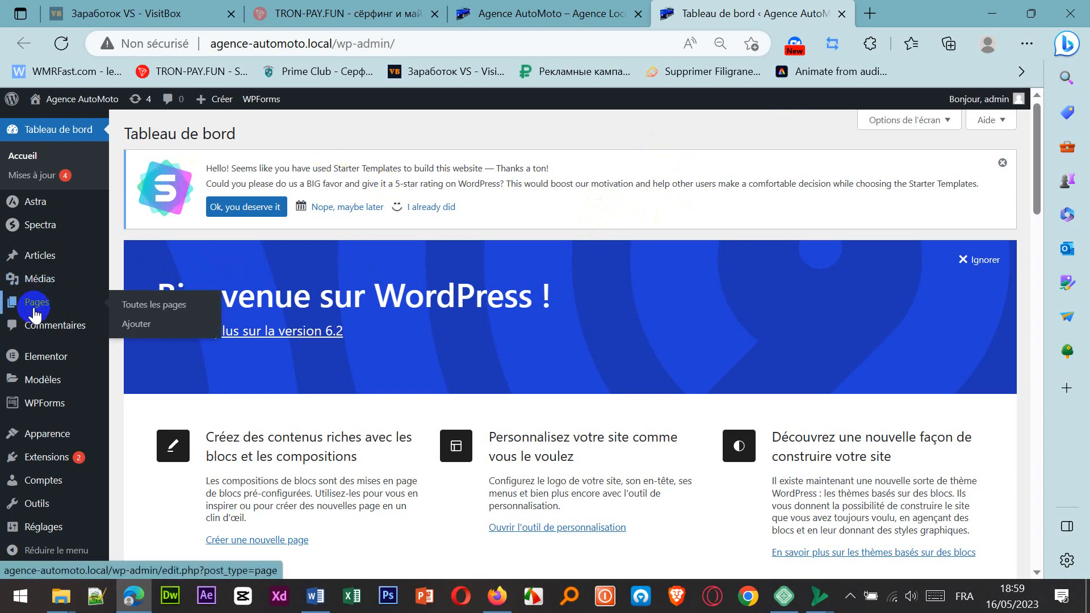
click(605, 17)
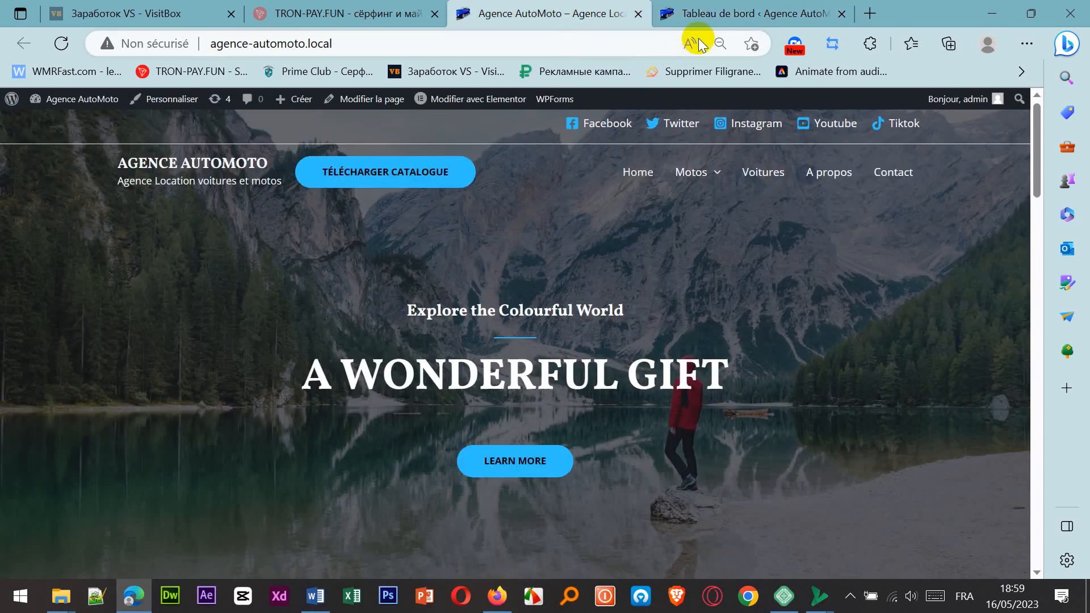
click(706, 17)
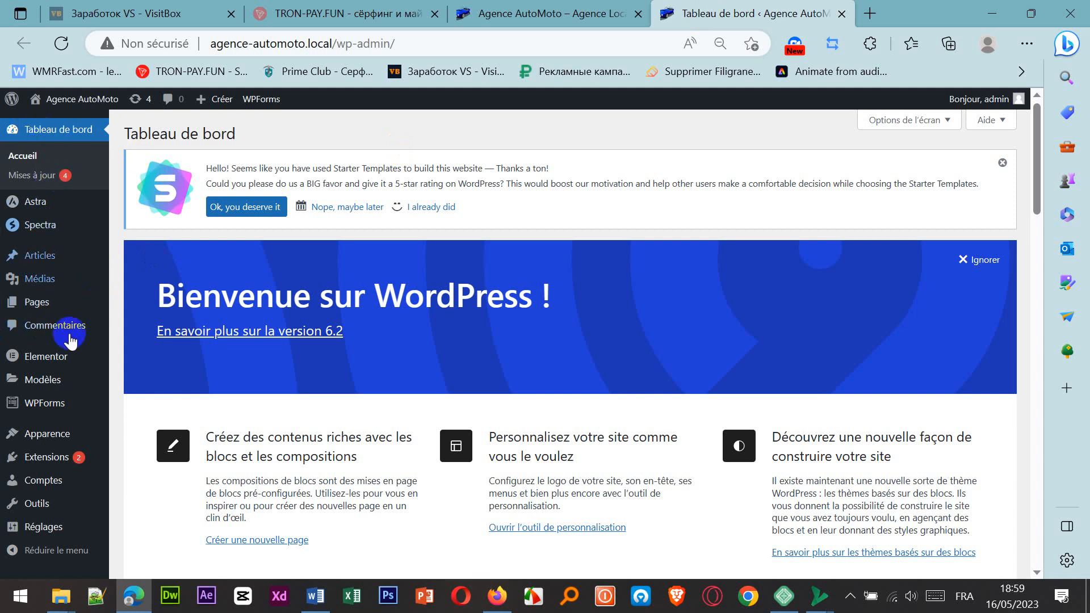
click(38, 304)
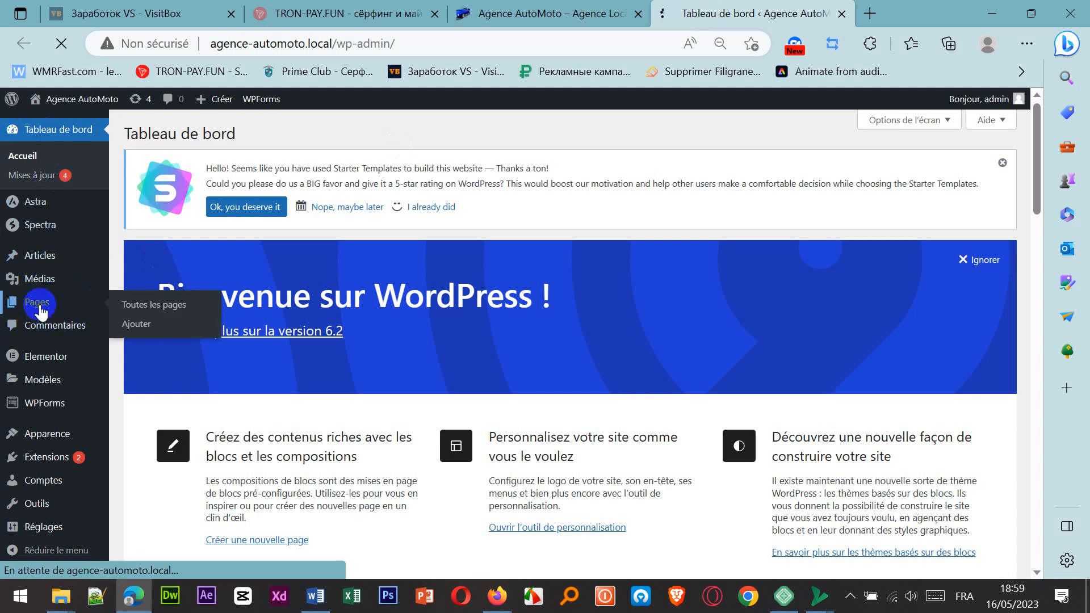
click(151, 306)
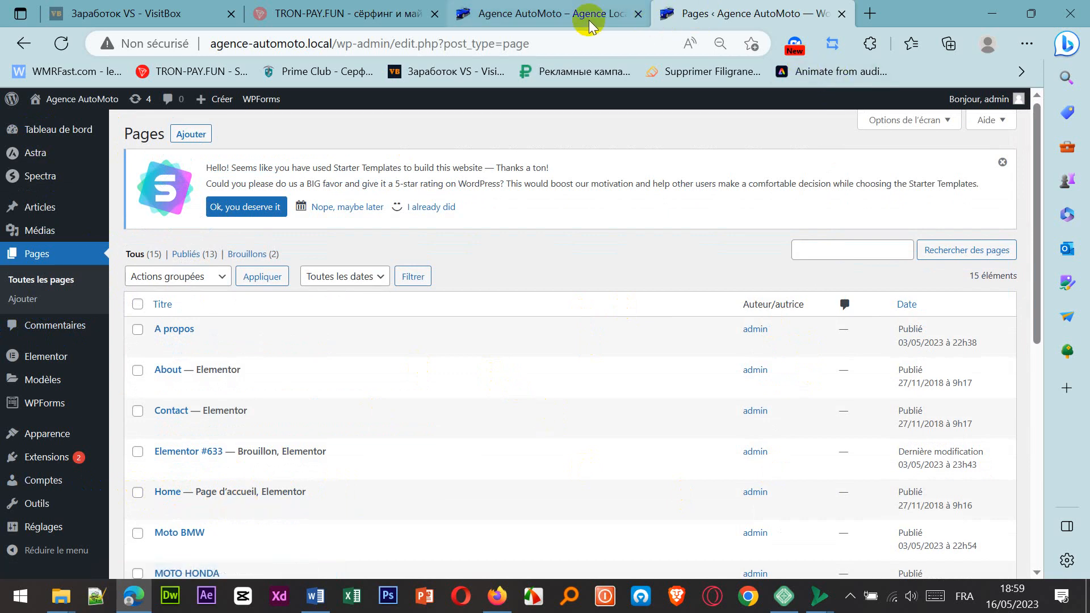
Step: Check the live home page, and open the Home page for editing with Elementor
click(567, 14)
scroll(665, 368, down, 5)
scroll(665, 368, up, 5)
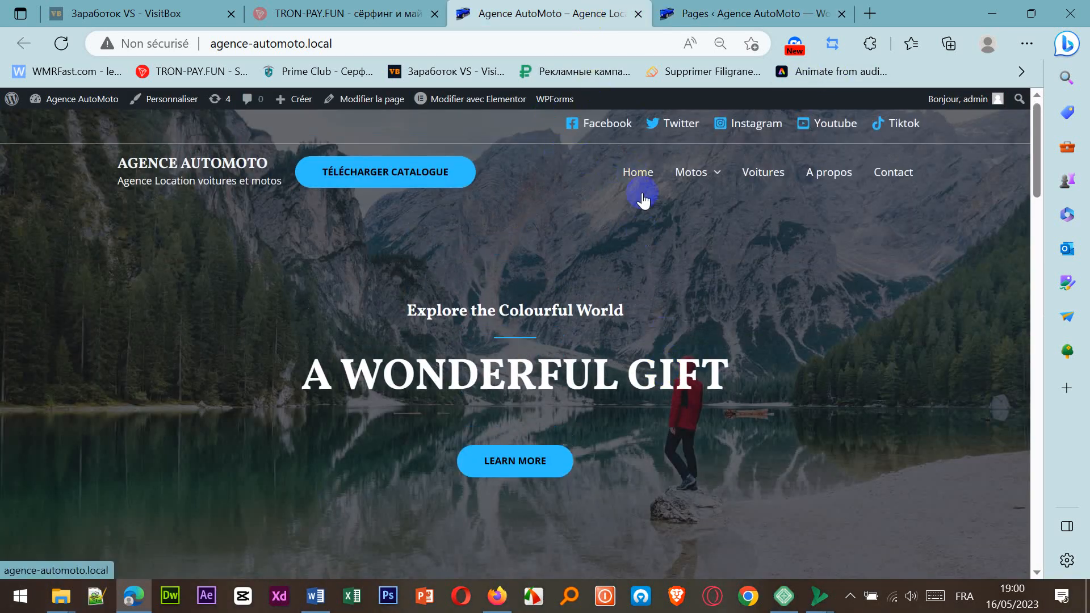
click(679, 17)
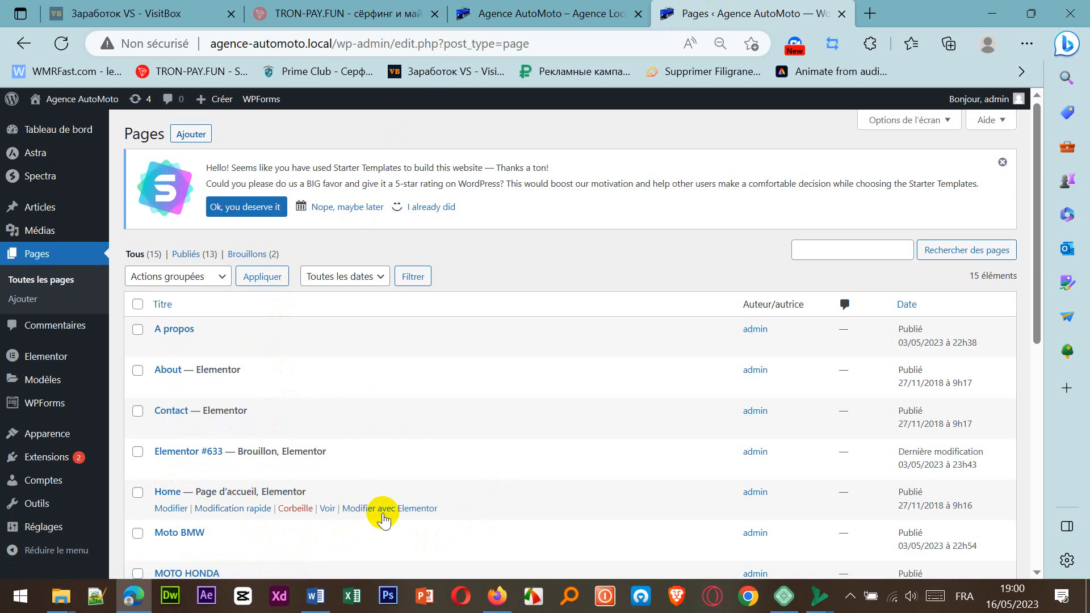
click(391, 509)
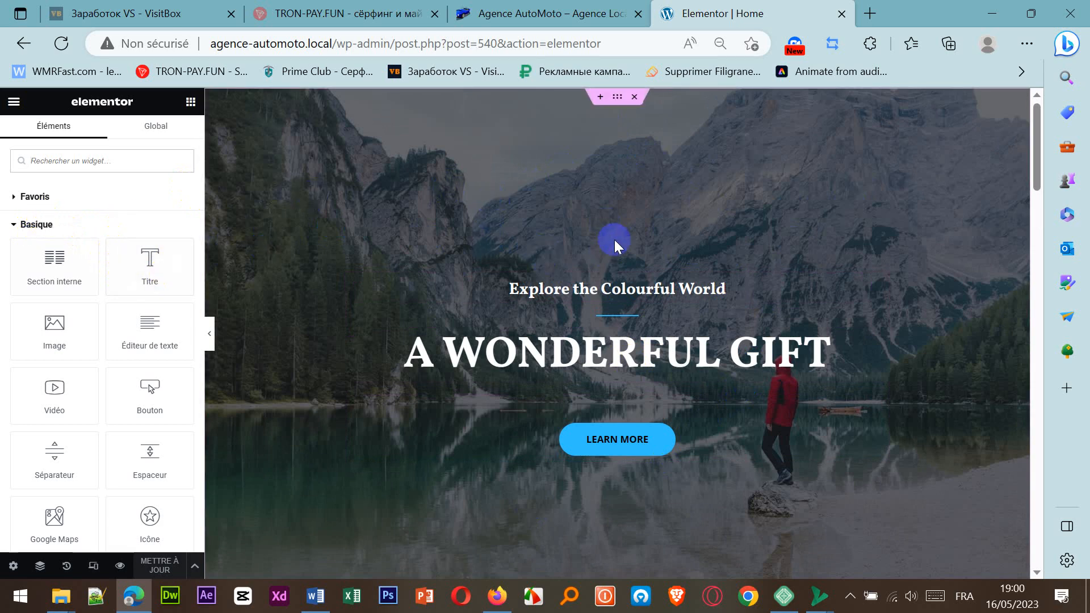
Step: Open the hero section's style settings and bring up the media chooser for its background image
scroll(663, 228, down, 6)
scroll(664, 227, up, 6)
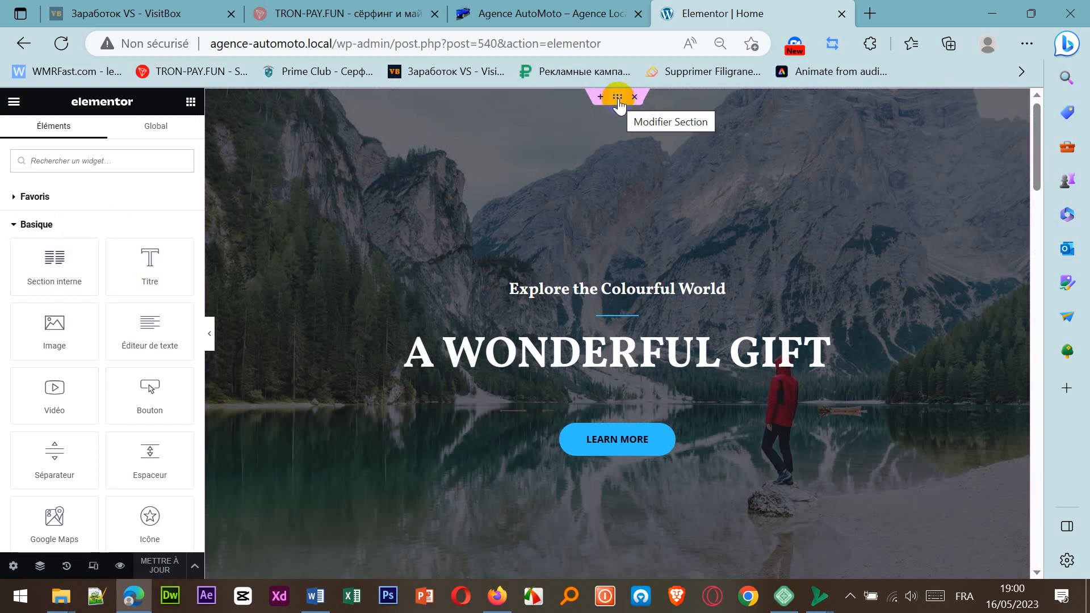
click(621, 102)
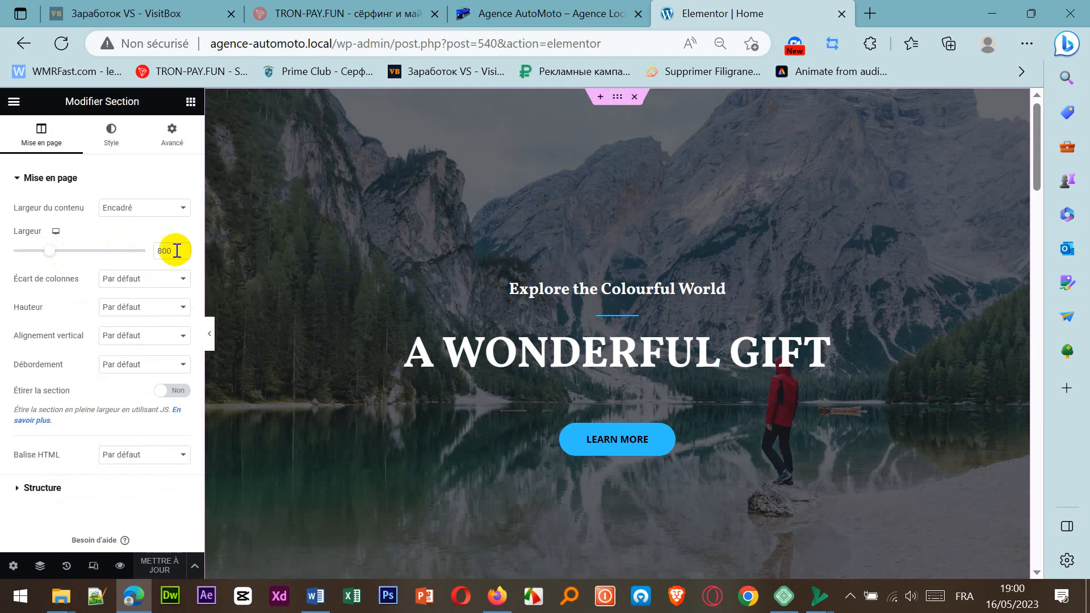
click(113, 142)
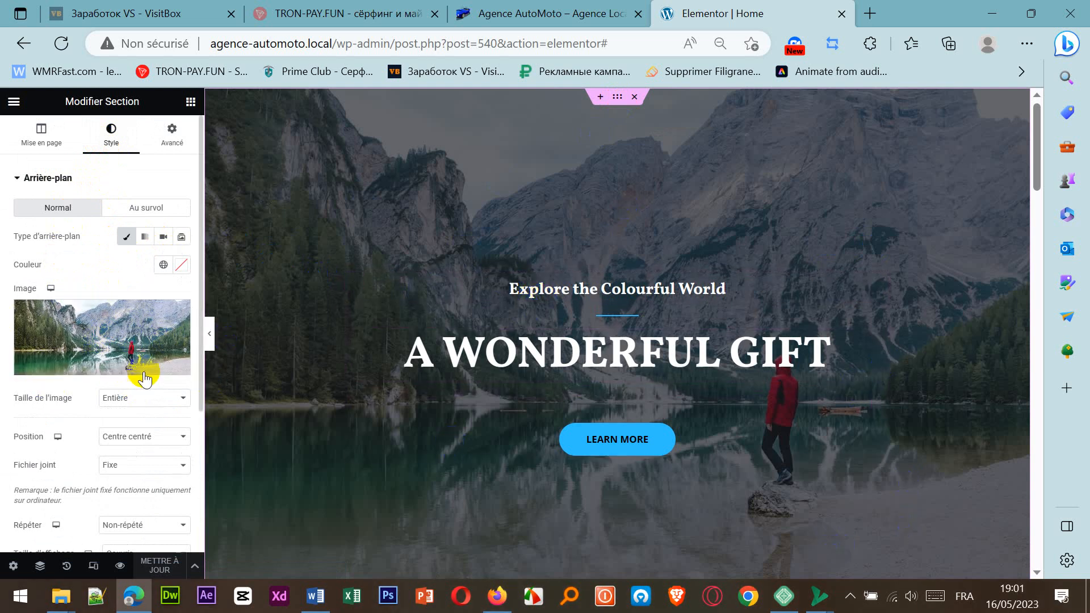
click(94, 368)
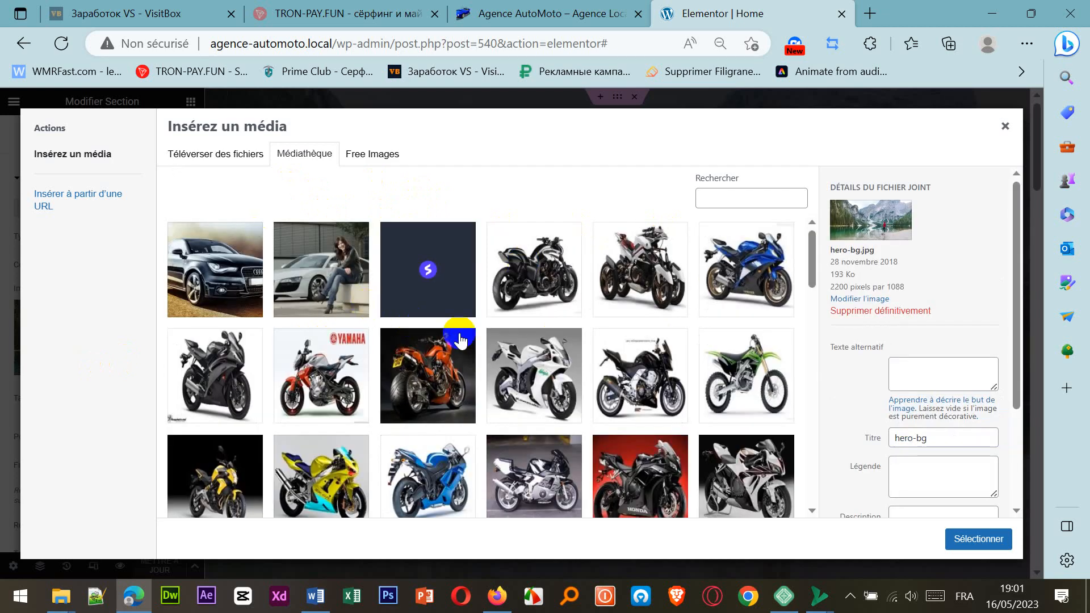
Step: Look through the media library and the free Pixabay images for a replacement hero background
scroll(461, 340, down, 10)
scroll(461, 340, down, 5)
scroll(463, 338, up, 8)
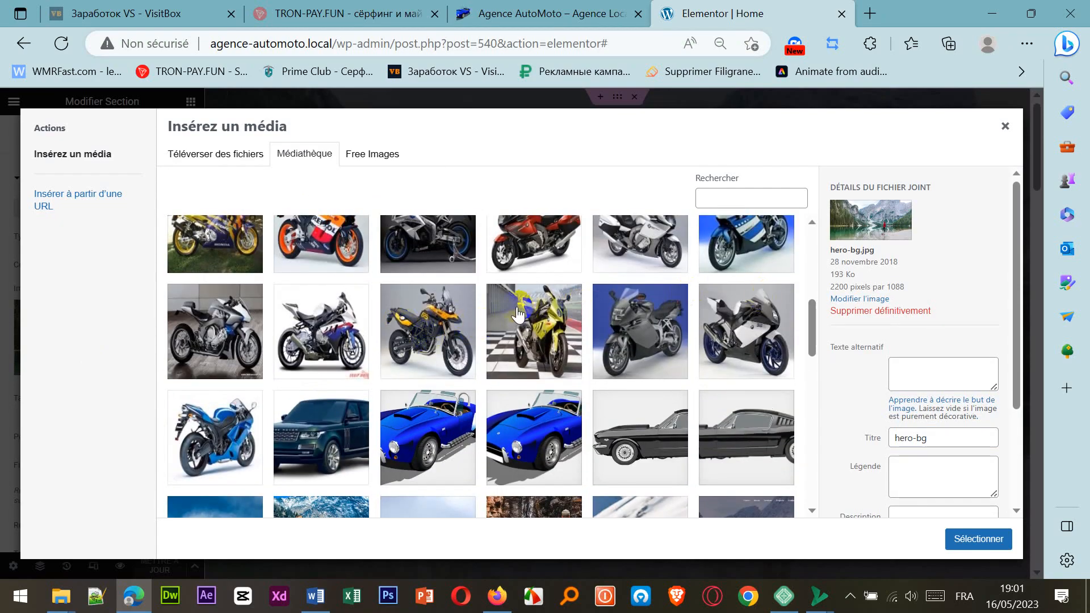
scroll(518, 314, down, 5)
scroll(514, 304, up, 8)
scroll(579, 329, down, 4)
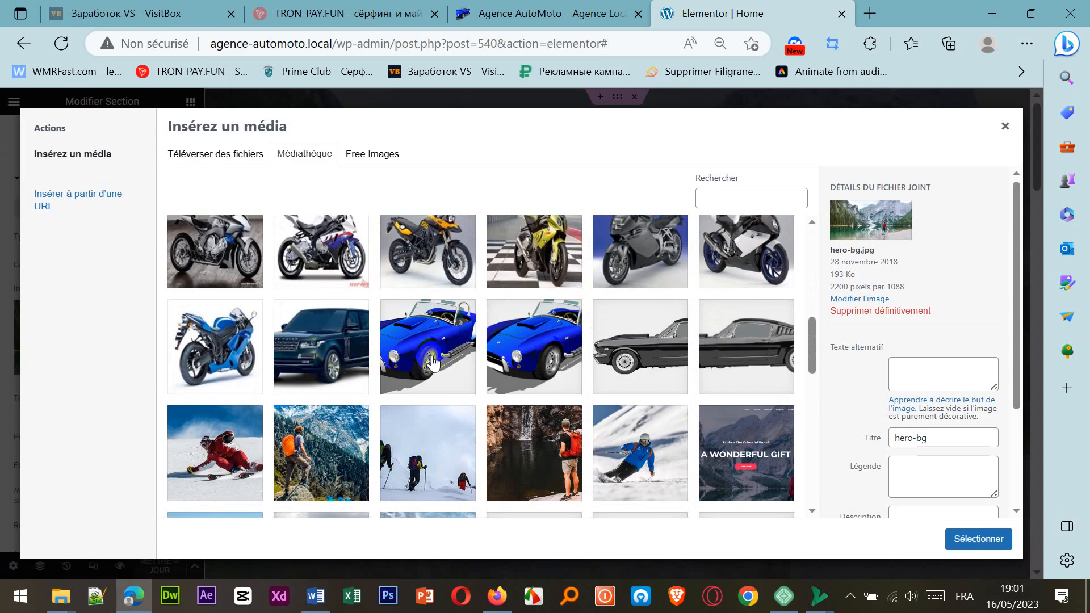
scroll(653, 398, down, 2)
scroll(653, 398, down, 4)
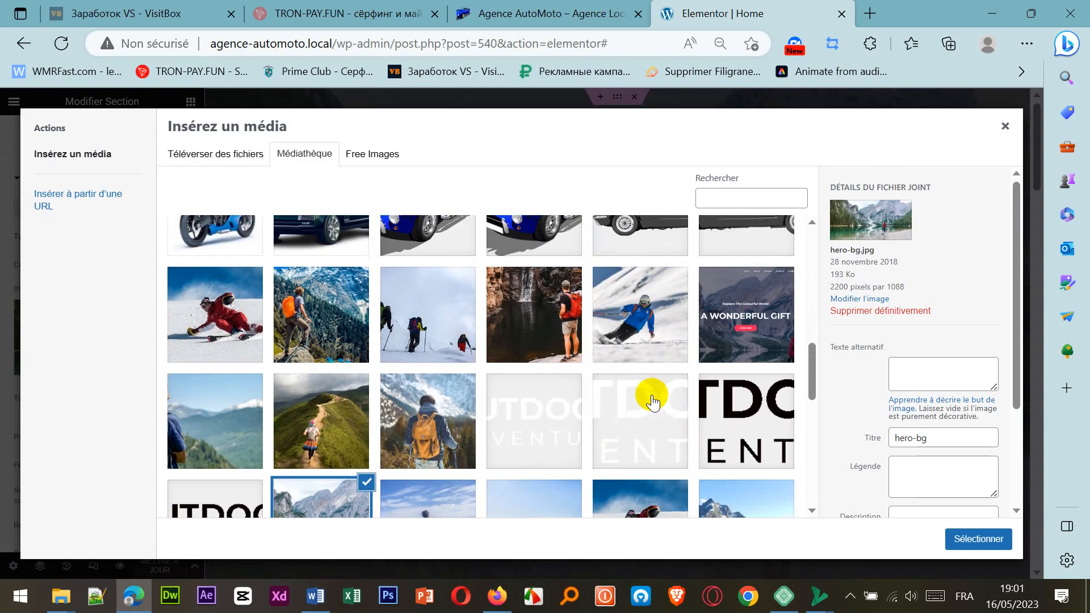
scroll(653, 409, up, 10)
scroll(440, 352, up, 2)
scroll(463, 340, down, 8)
scroll(464, 349, down, 5)
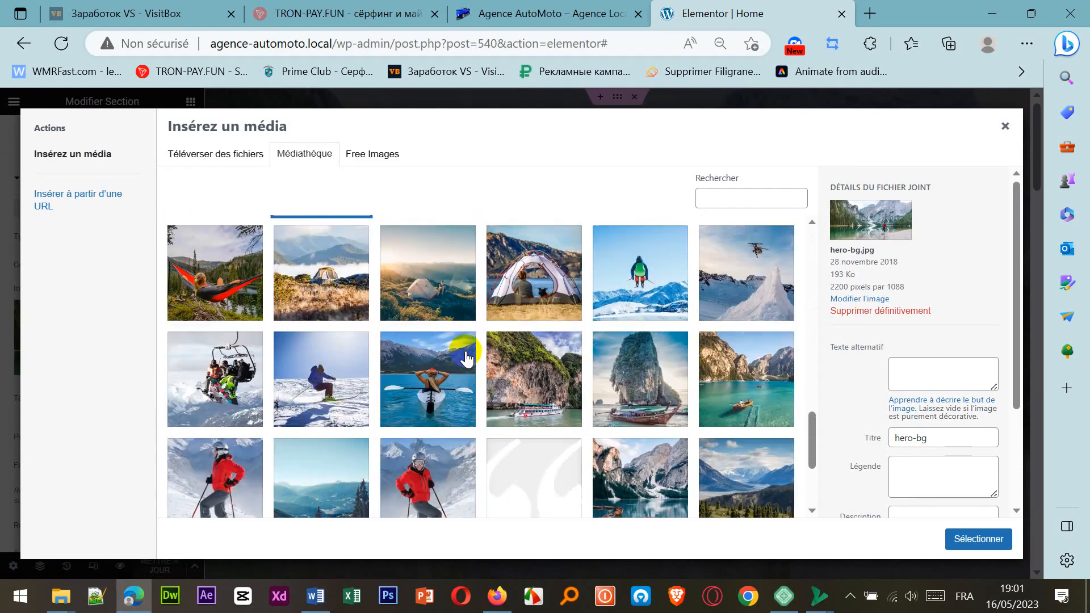
scroll(574, 355, down, 1)
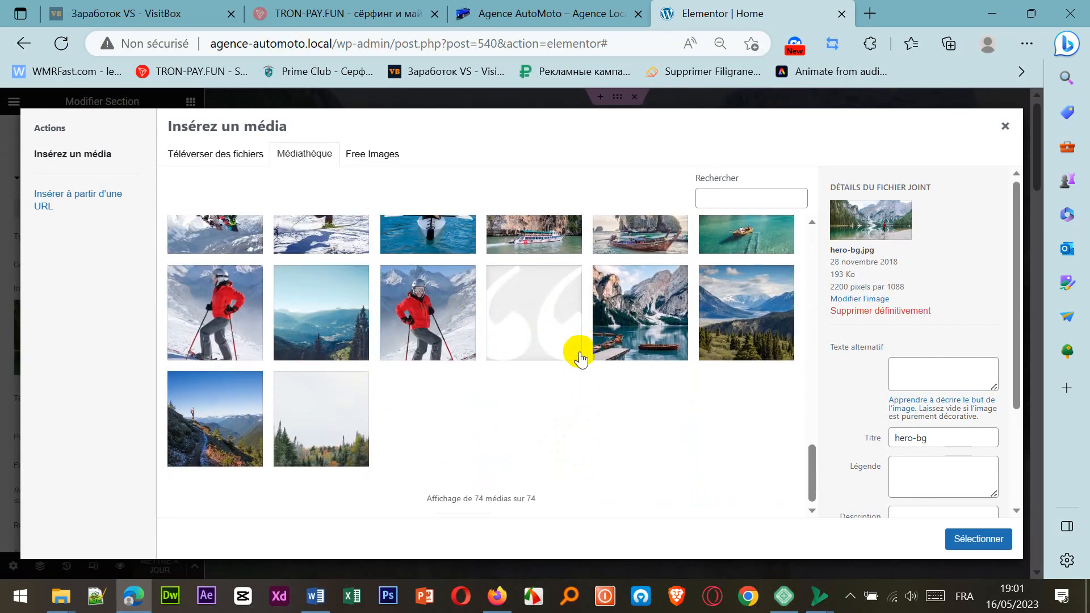
scroll(577, 353, up, 3)
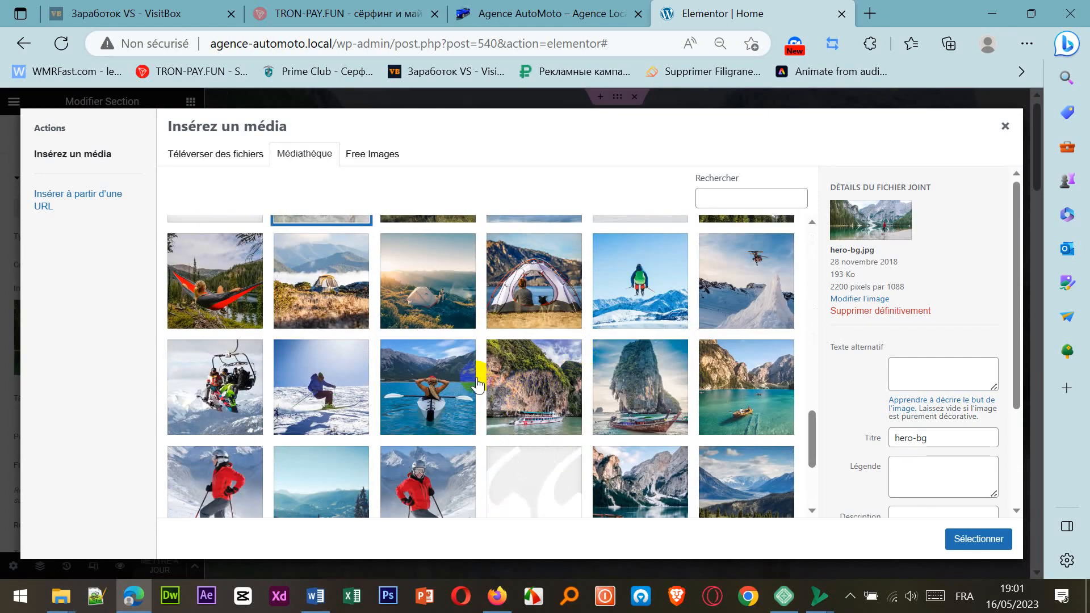
scroll(517, 398, up, 10)
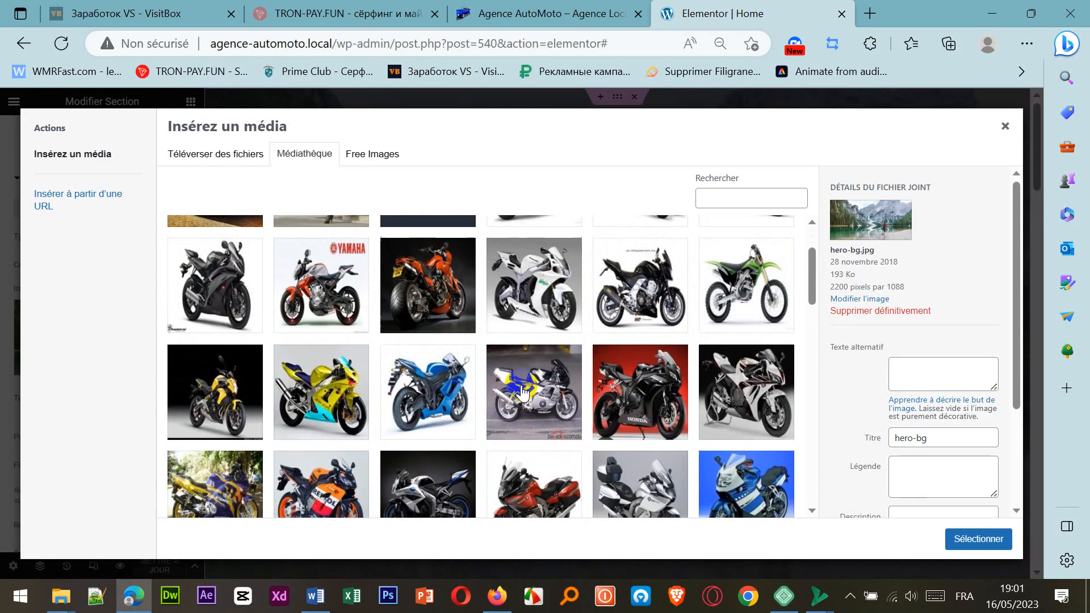
click(380, 160)
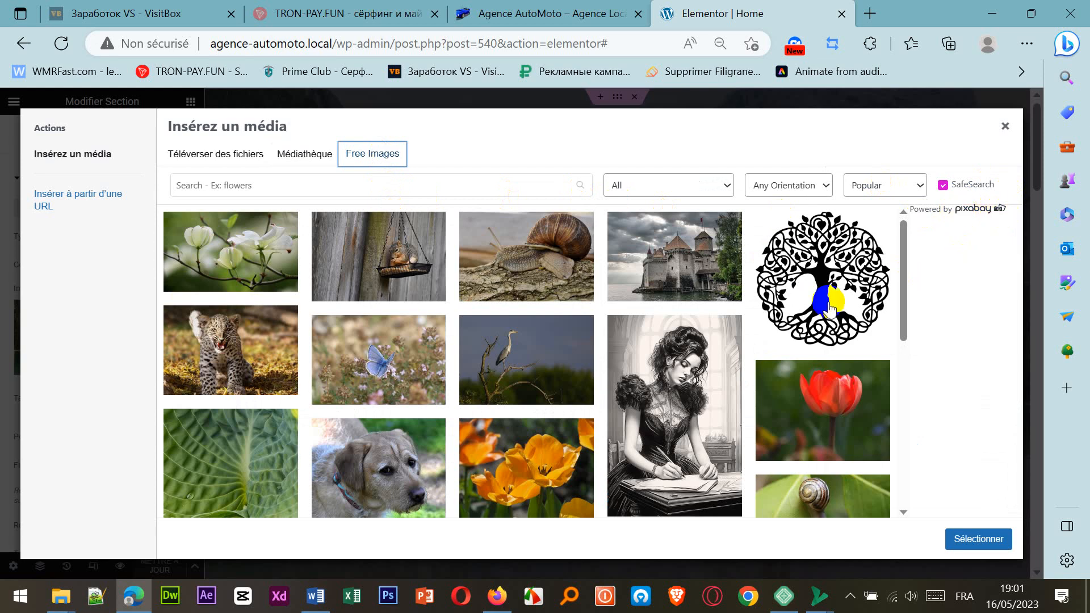
scroll(841, 298, down, 10)
scroll(855, 284, up, 10)
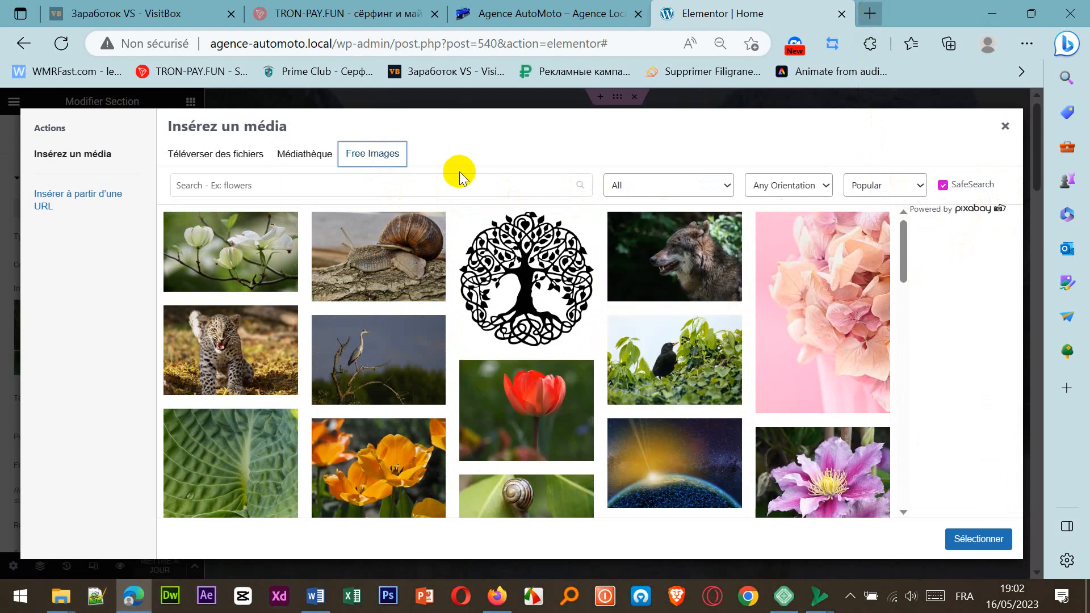
click(223, 155)
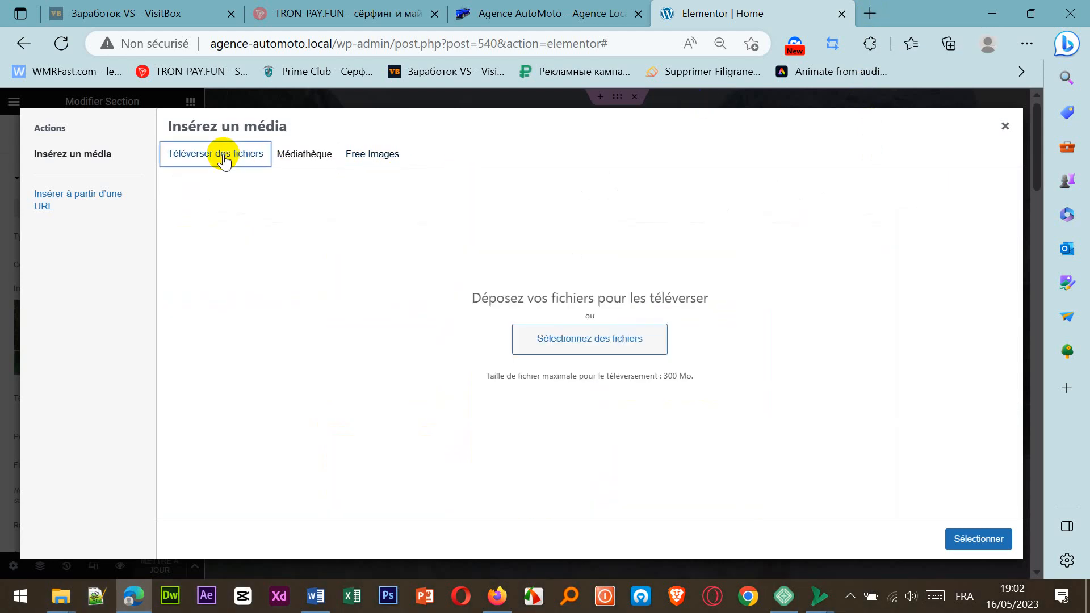
click(592, 347)
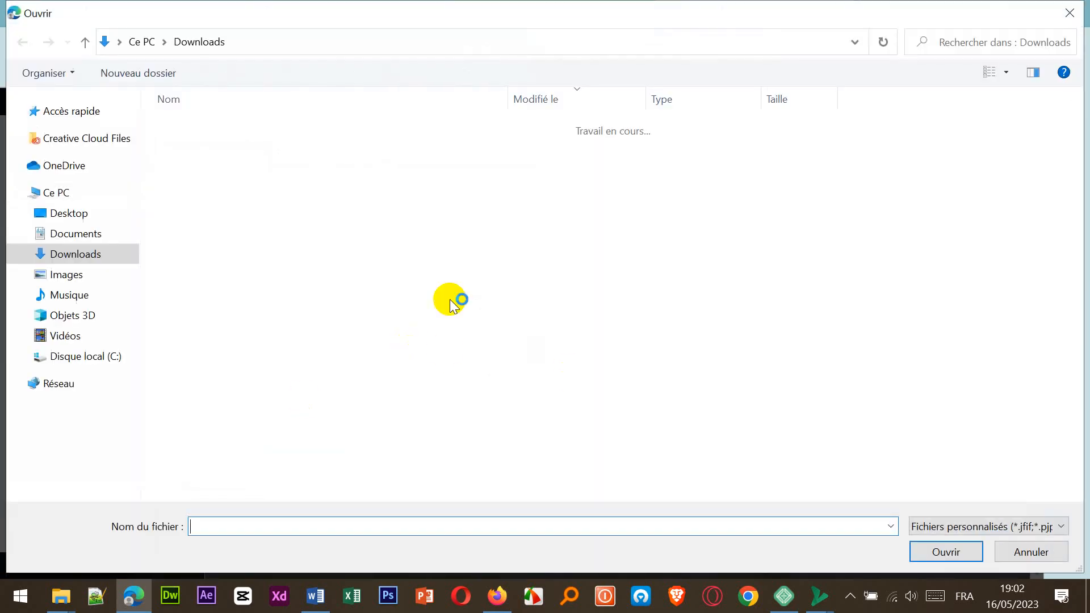
click(1084, 16)
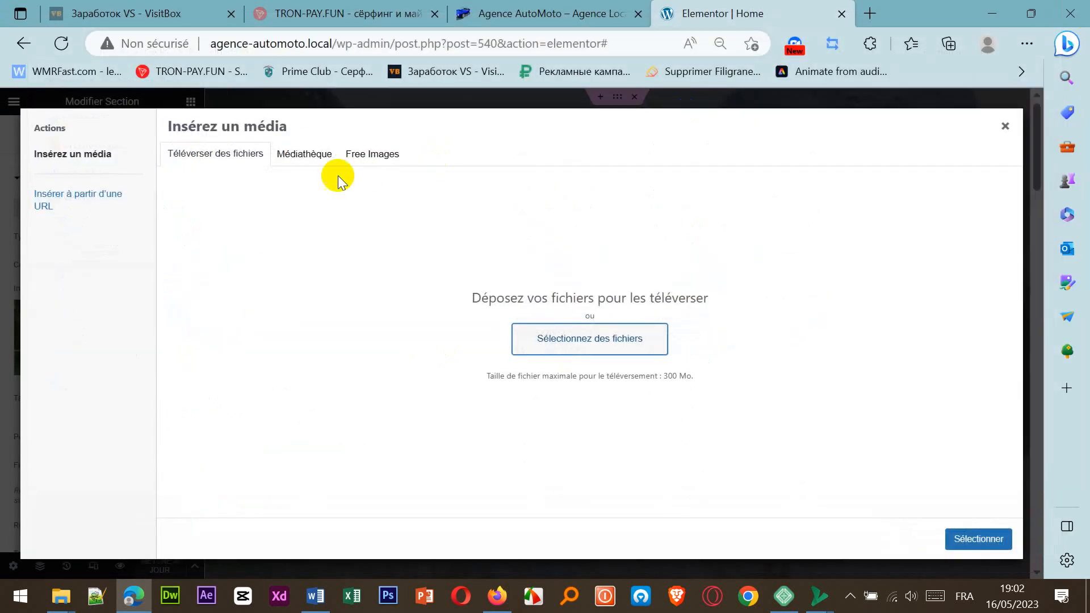
Step: Search the free Pixabay images for "agence" and look through the results for a suitable hero background
click(366, 161)
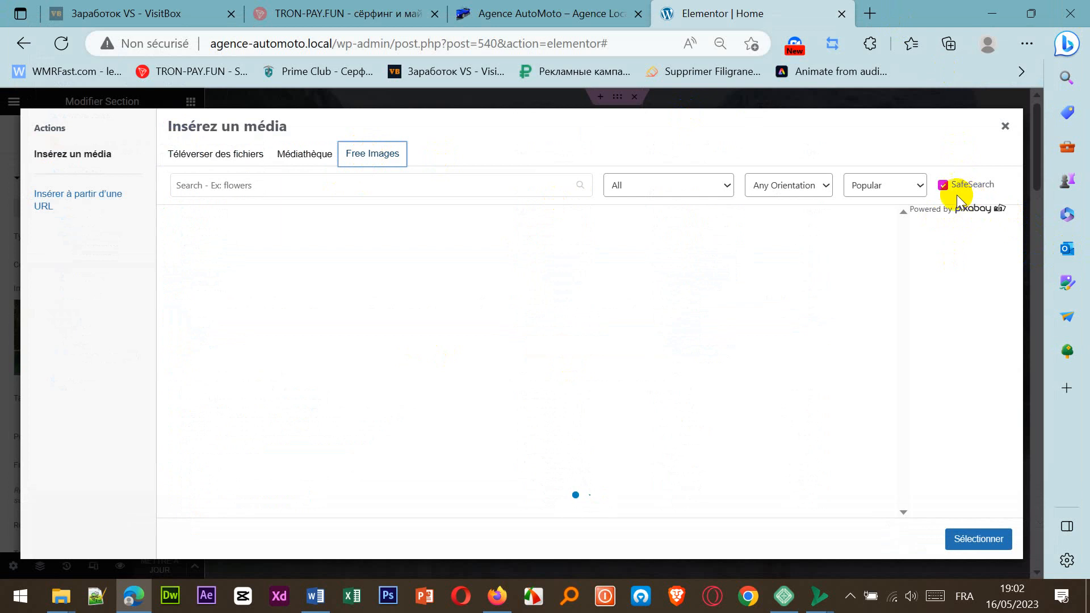
click(347, 176)
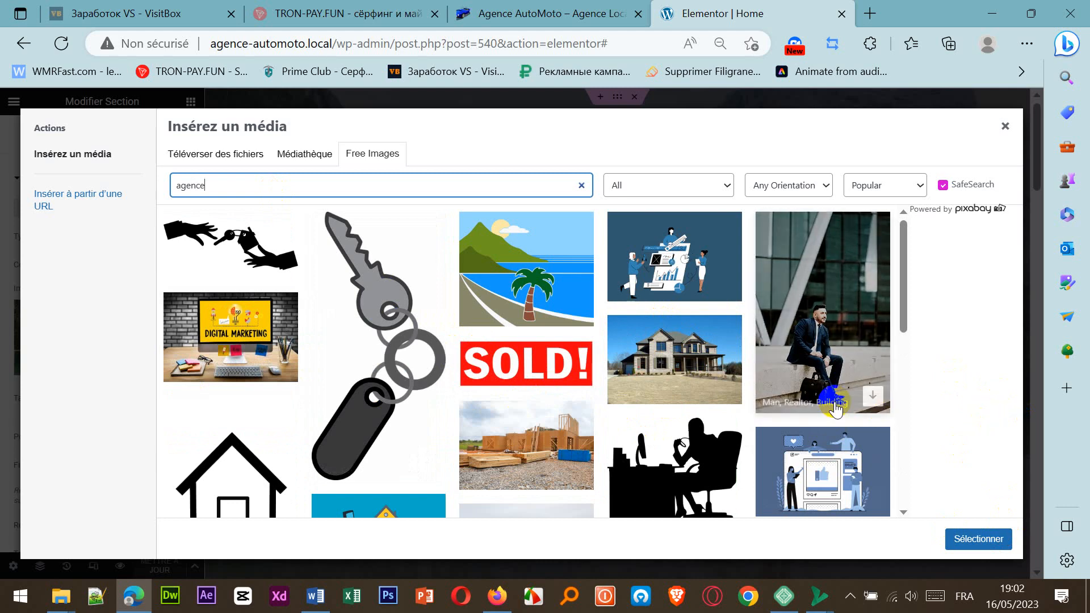
scroll(836, 408, down, 3)
scroll(836, 408, down, 1)
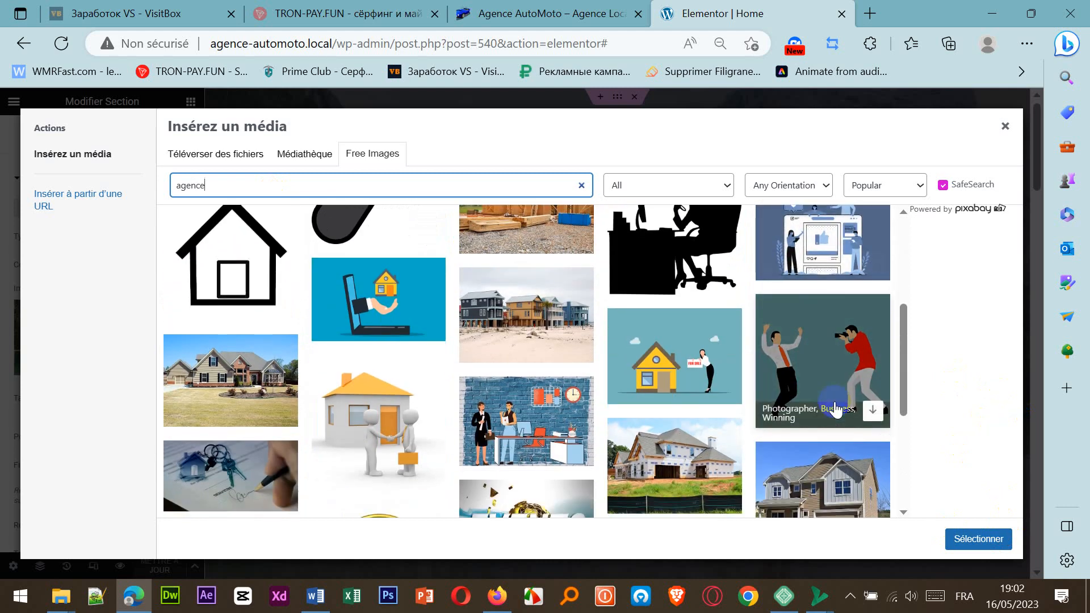
scroll(834, 407, down, 4)
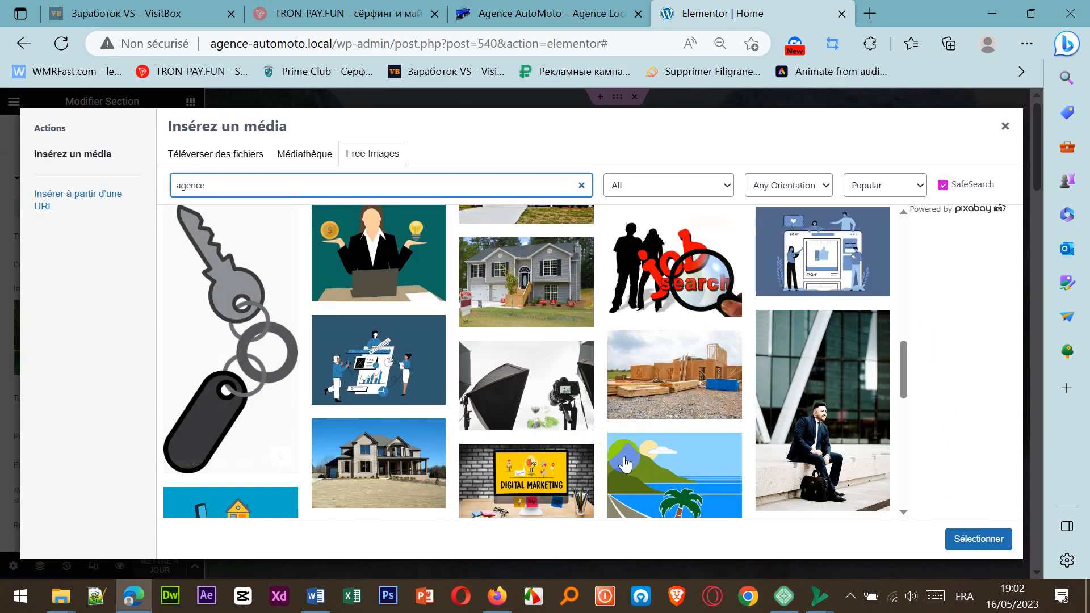
scroll(507, 419, down, 3)
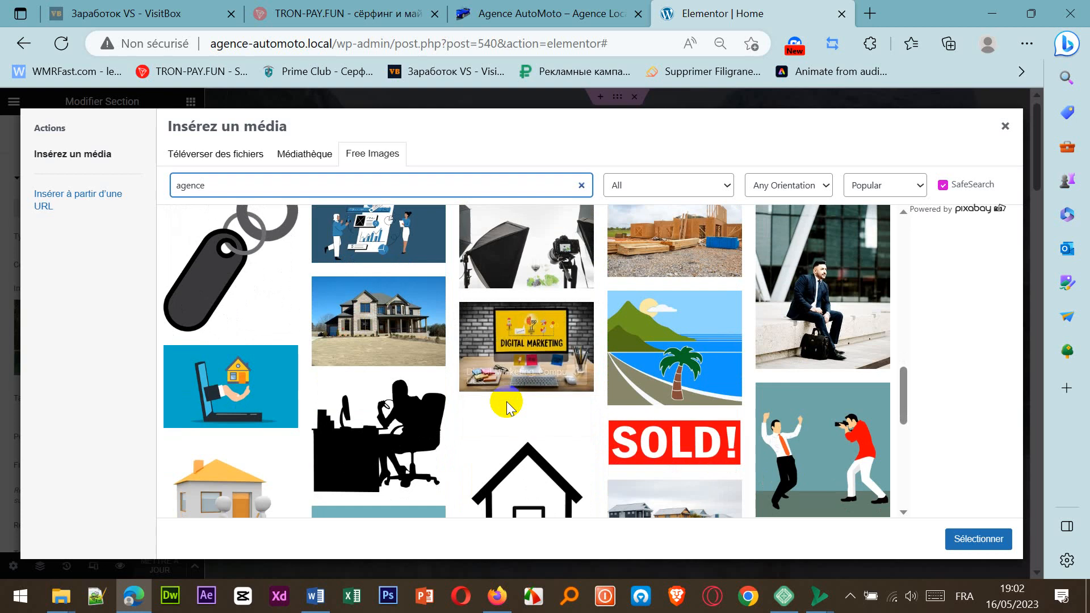
scroll(506, 401, down, 2)
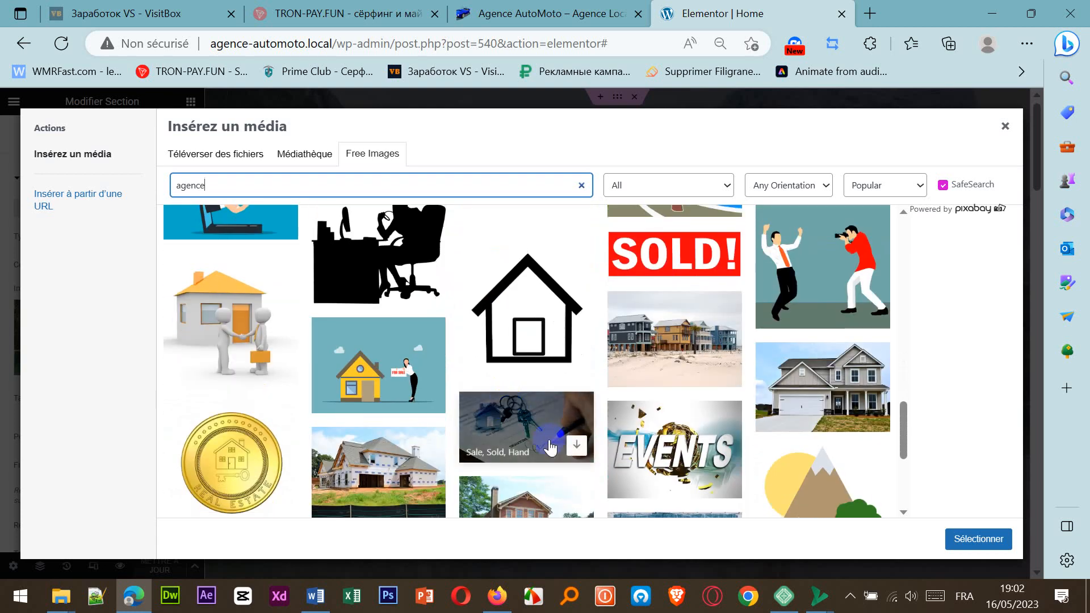
click(507, 423)
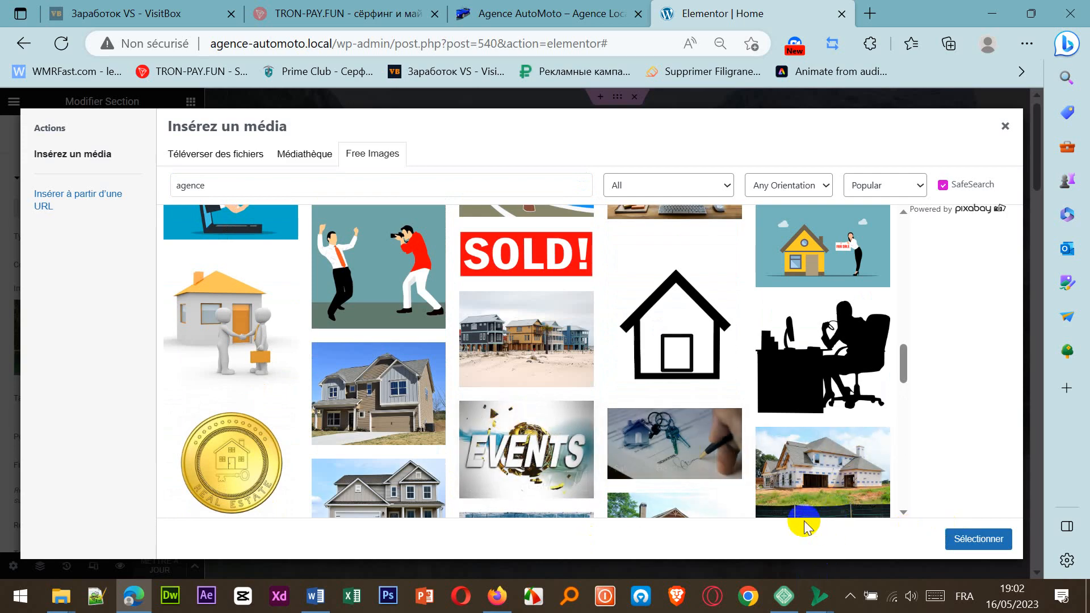
scroll(496, 458, down, 6)
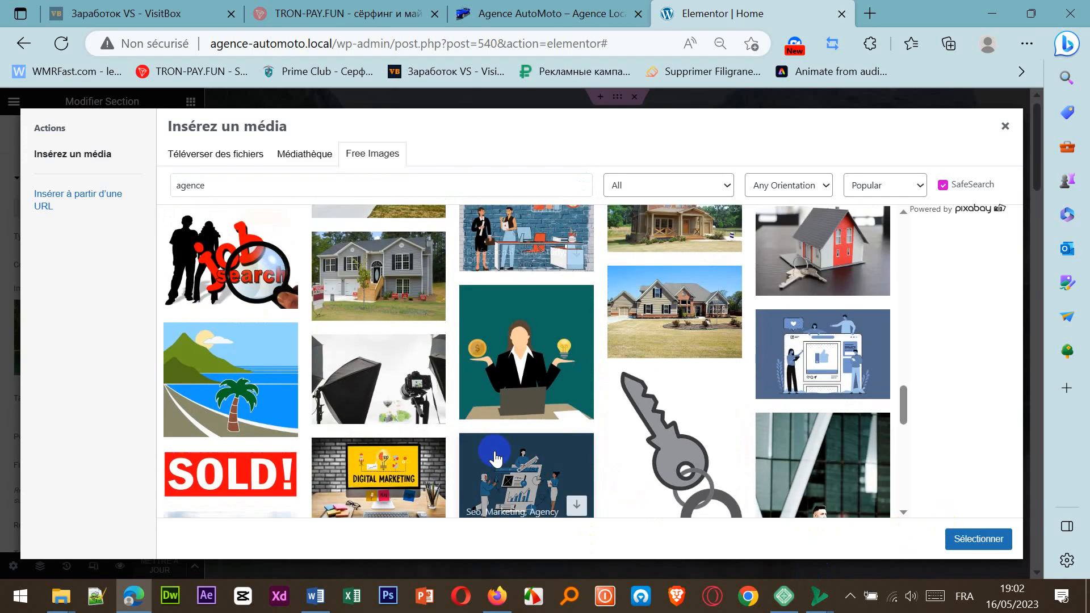
scroll(496, 458, up, 8)
scroll(495, 457, down, 4)
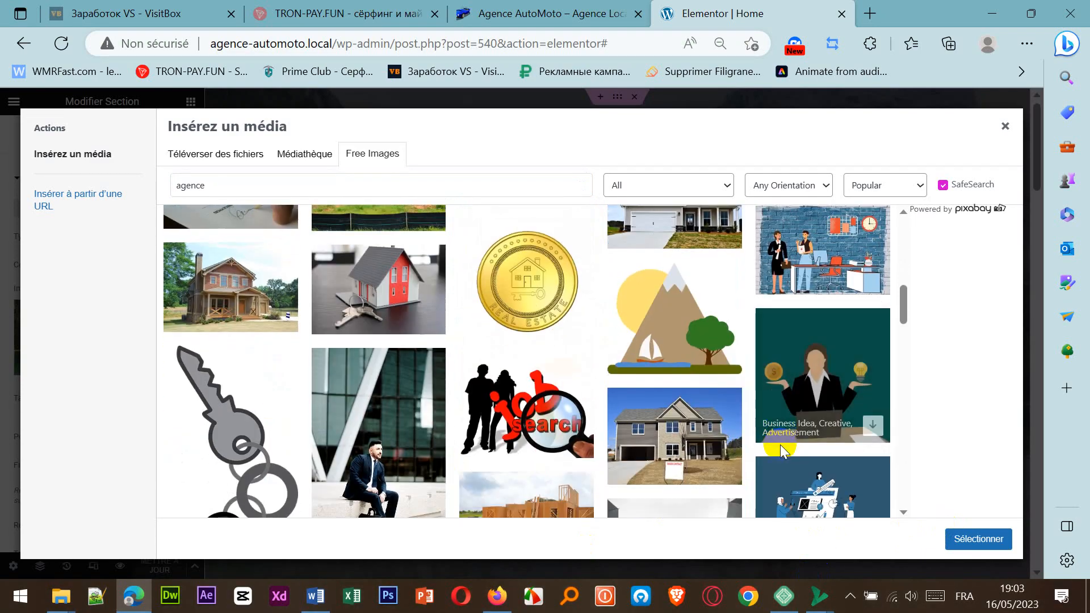
scroll(780, 445, up, 2)
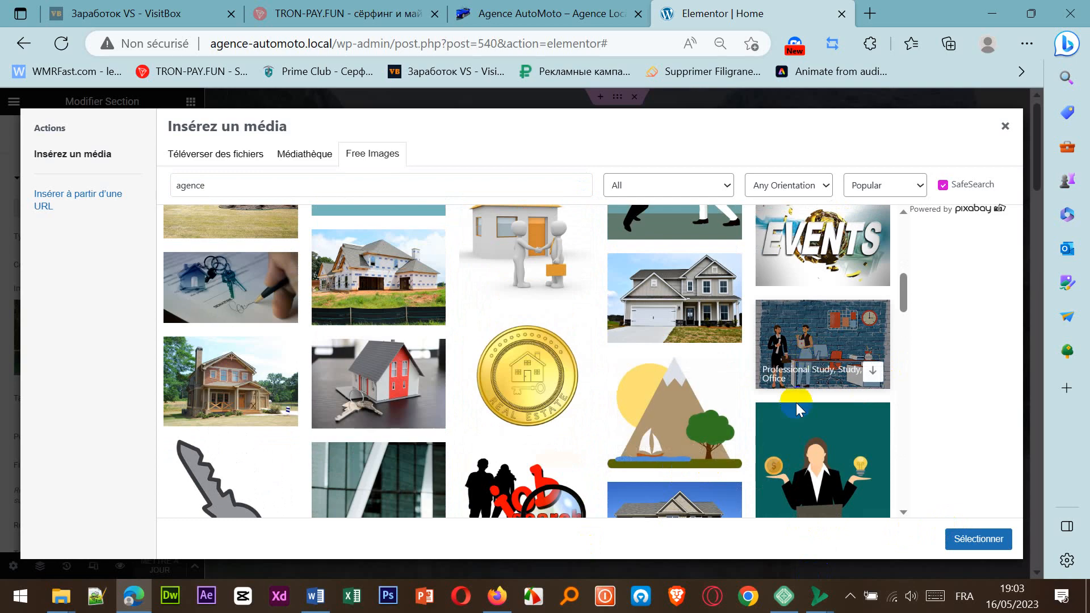
scroll(604, 390, down, 3)
scroll(605, 391, down, 8)
scroll(604, 391, down, 4)
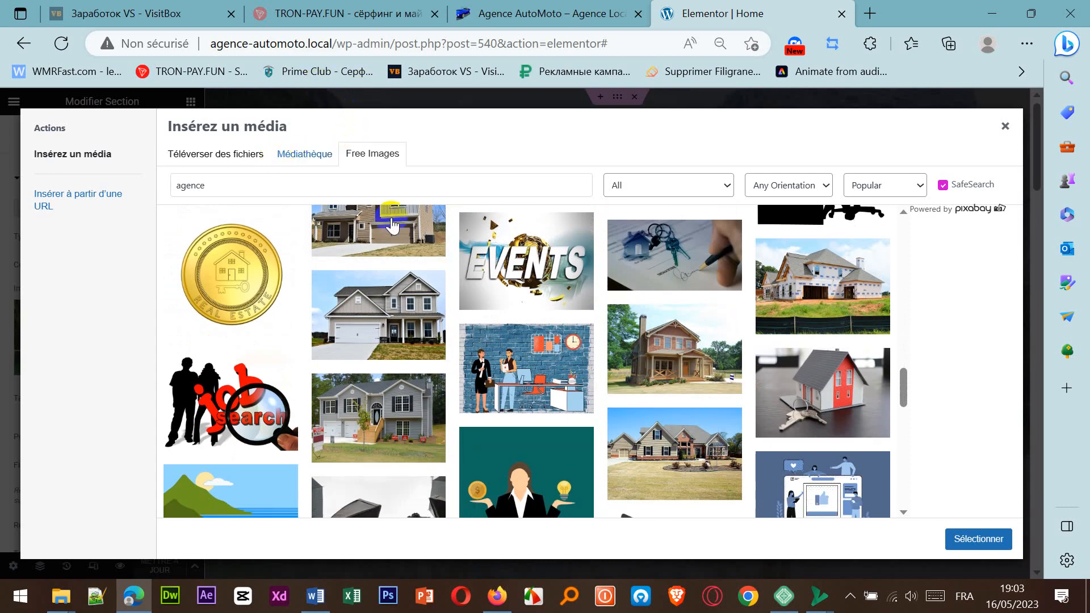
scroll(594, 398, down, 3)
scroll(599, 404, down, 8)
scroll(602, 403, down, 1)
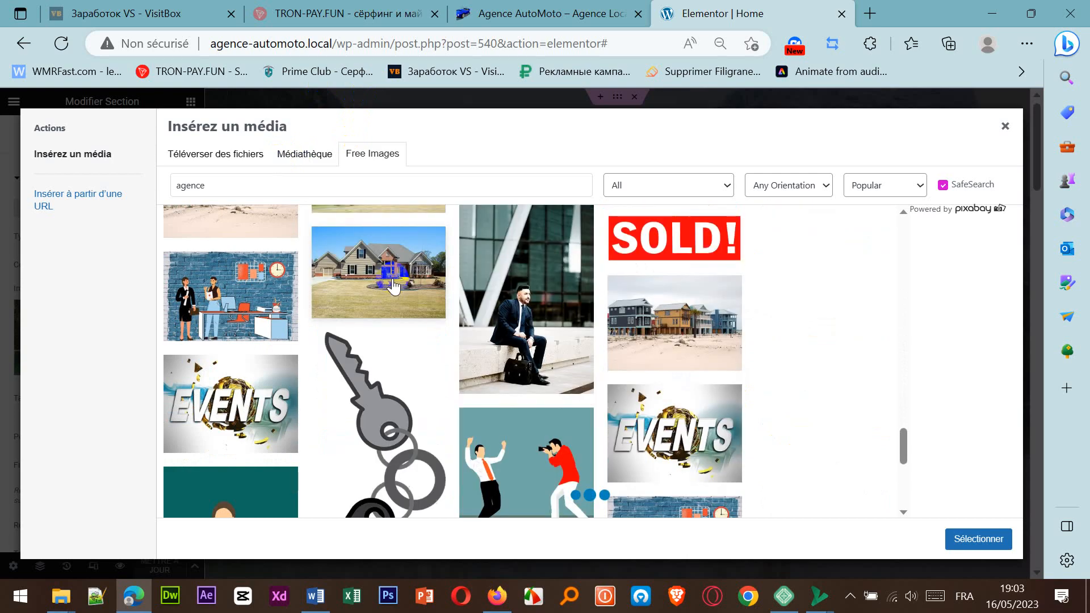
scroll(850, 408, down, 3)
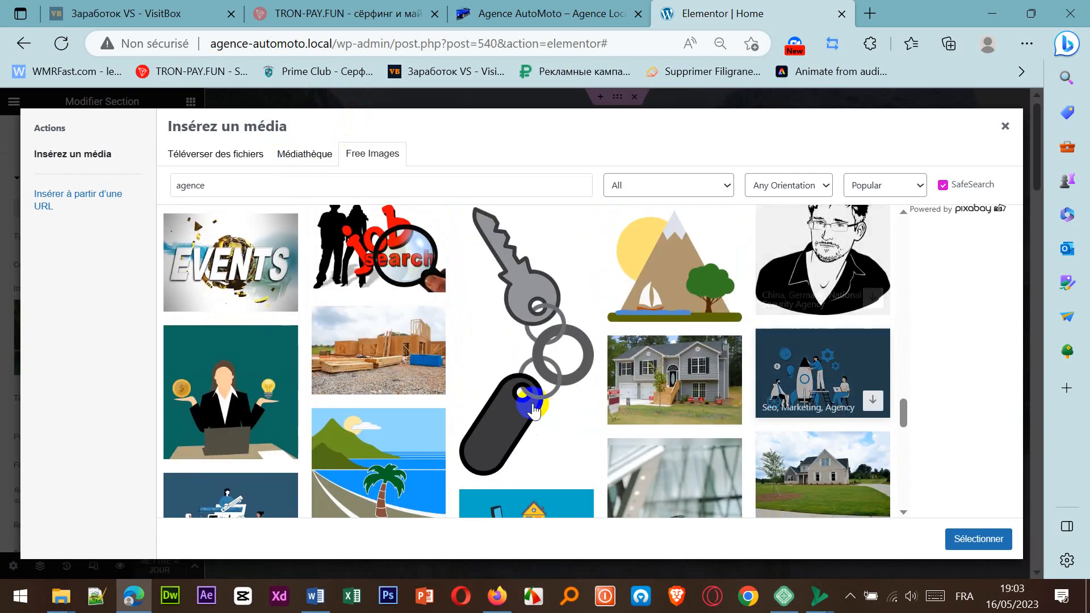
Step: Insert the "Sale, Sold, Hand" photo of house keys and a signature as the hero background, and preview the section full screen
scroll(556, 405, up, 4)
scroll(555, 404, up, 5)
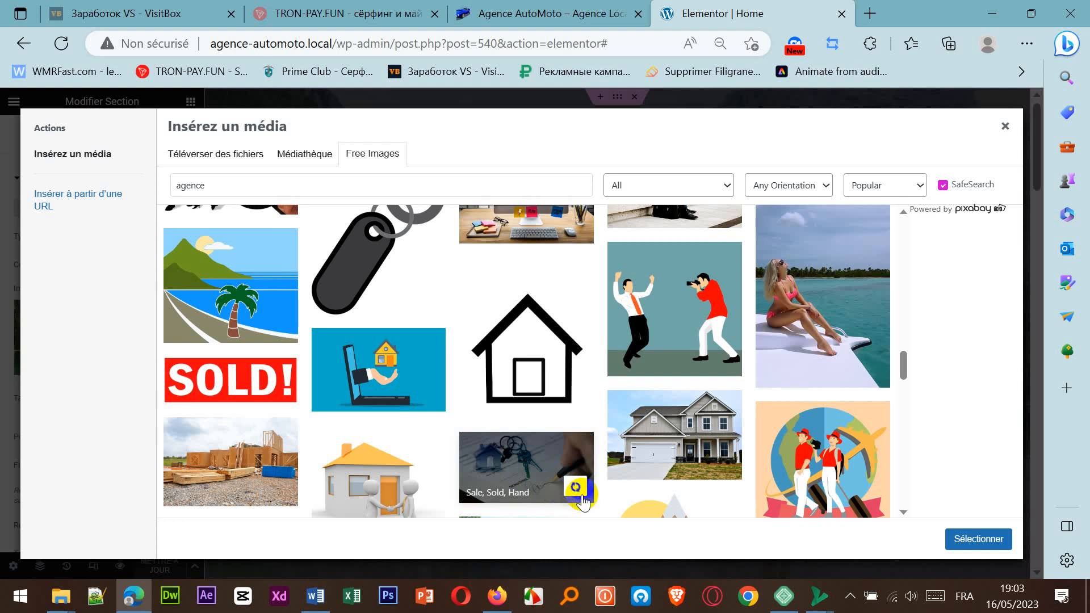
key(F11)
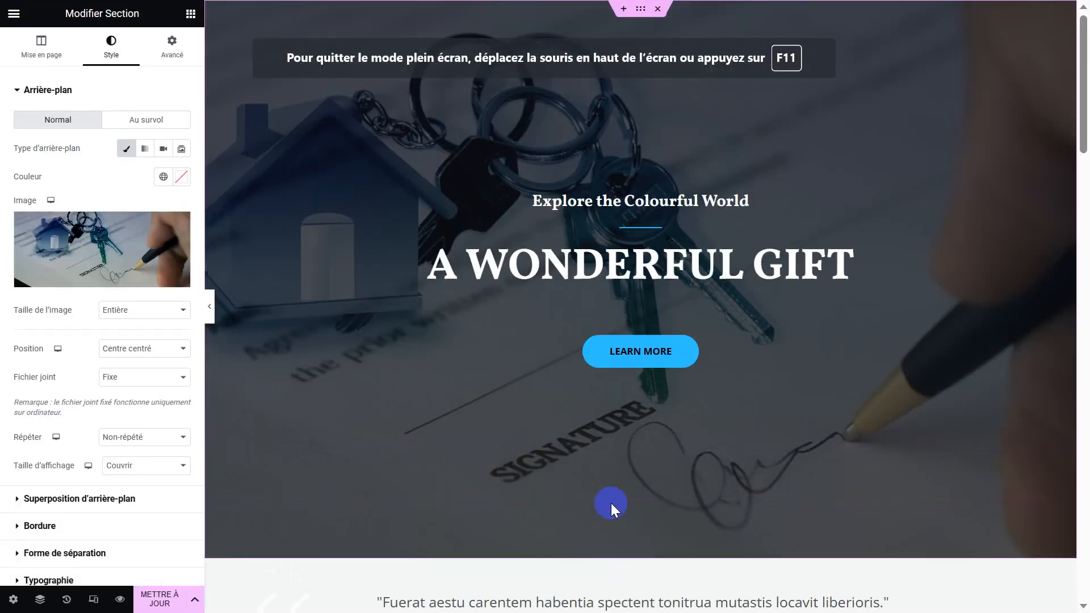
key(F11)
Step: Reopen the media chooser for the hero background, search the free images for "moto" and look through the results
mouse_move(128, 348)
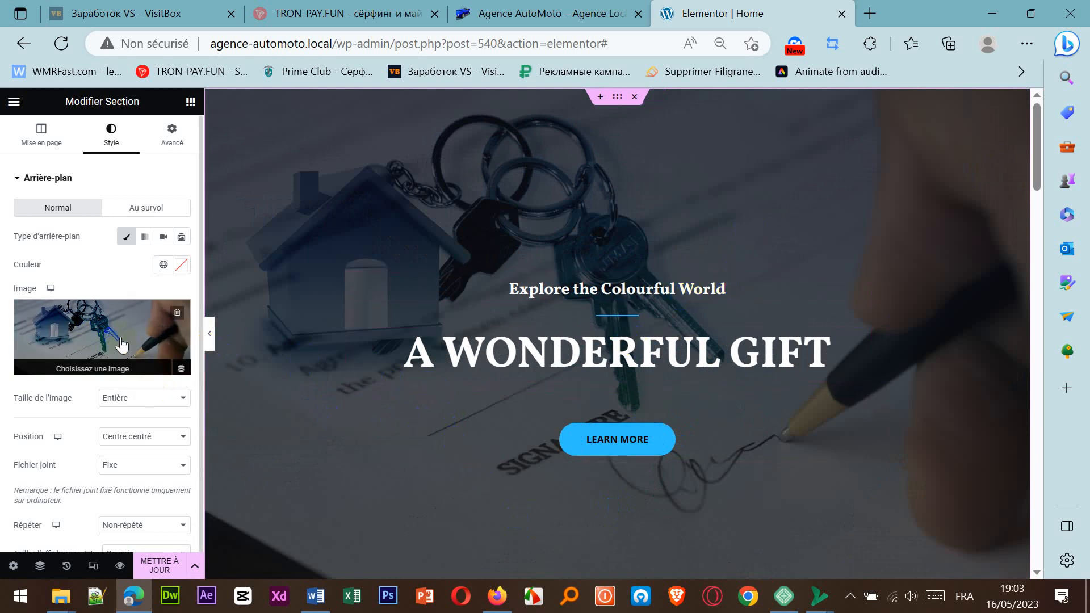
click(85, 368)
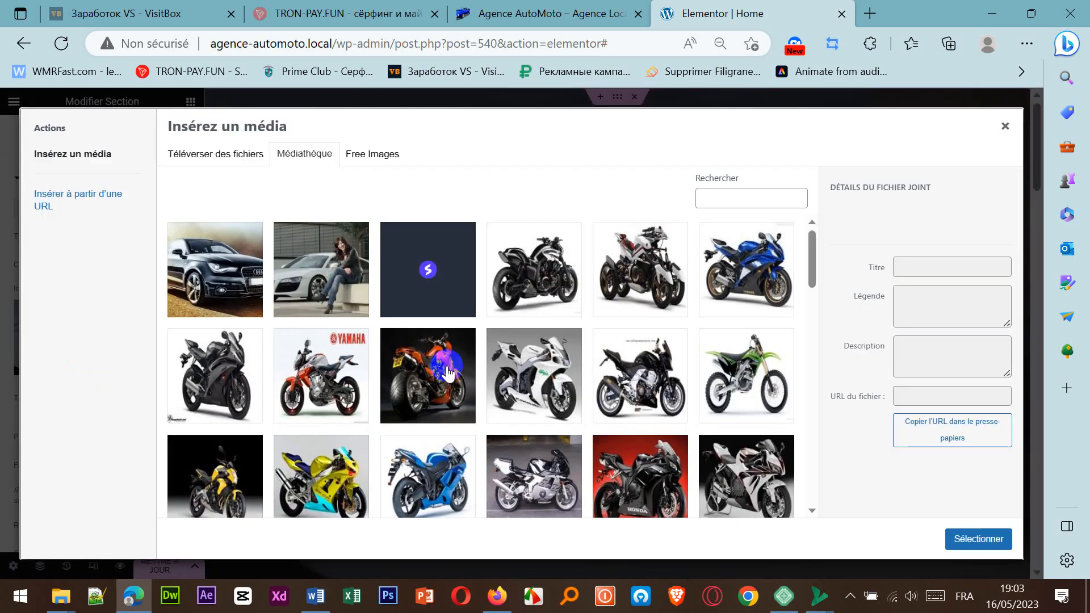
click(373, 154)
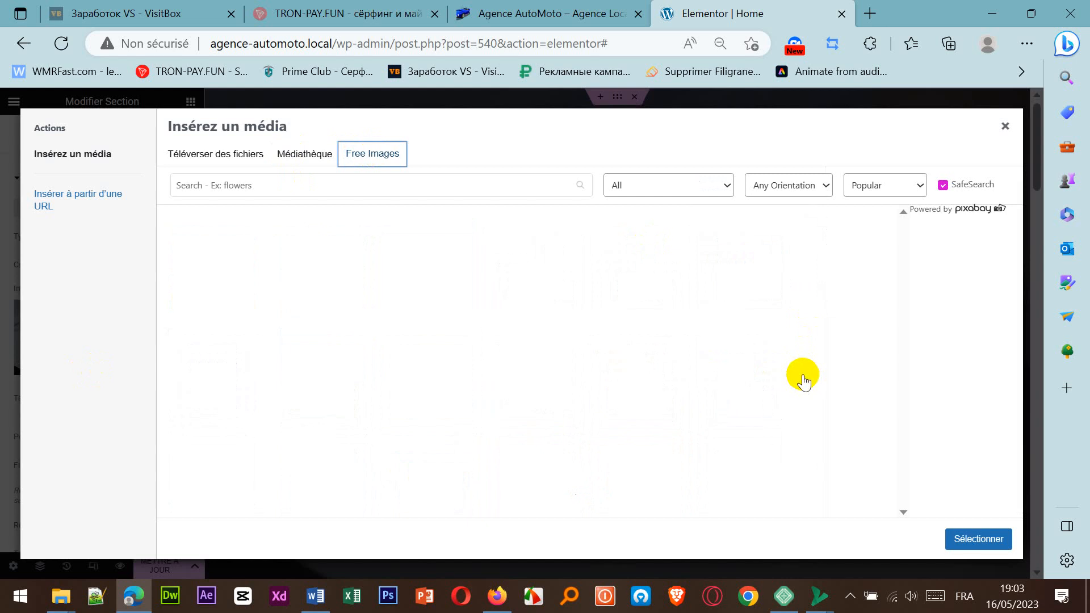
click(250, 177)
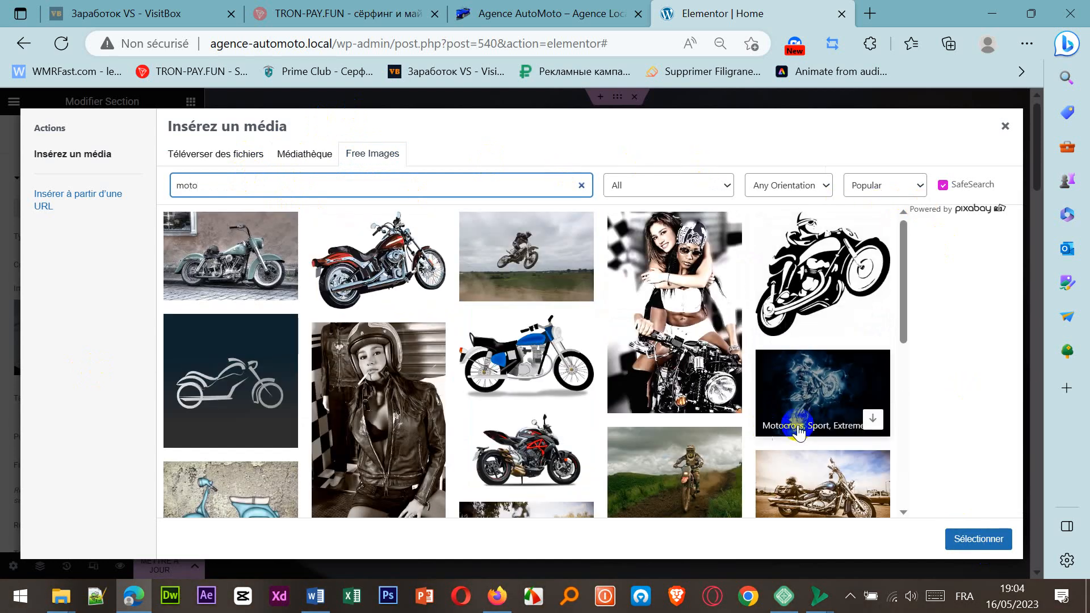
scroll(843, 401, down, 5)
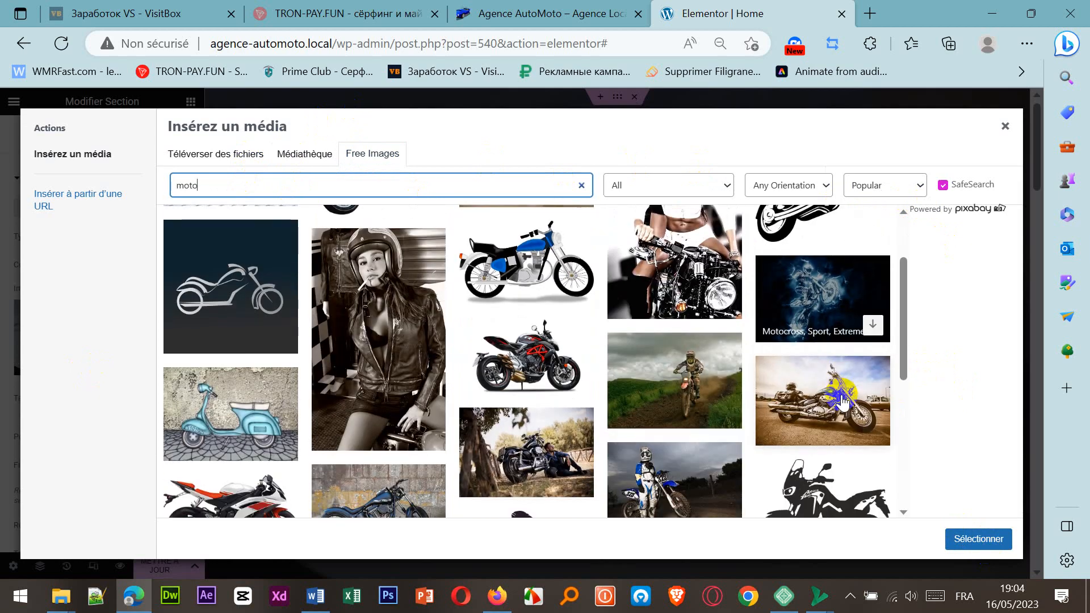
scroll(842, 402, down, 3)
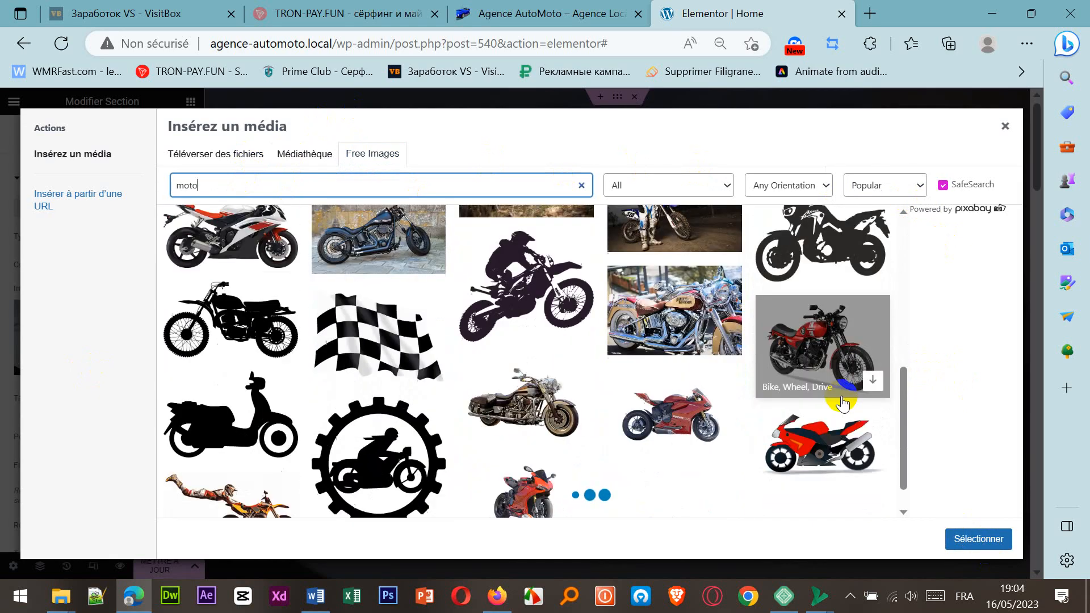
scroll(468, 377, down, 1)
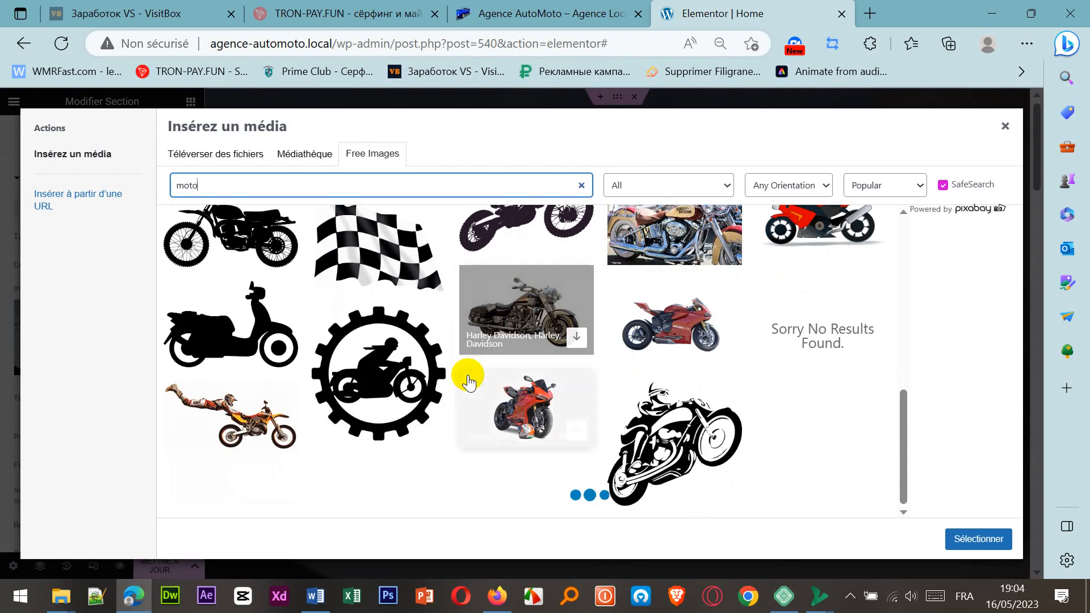
scroll(471, 379, up, 8)
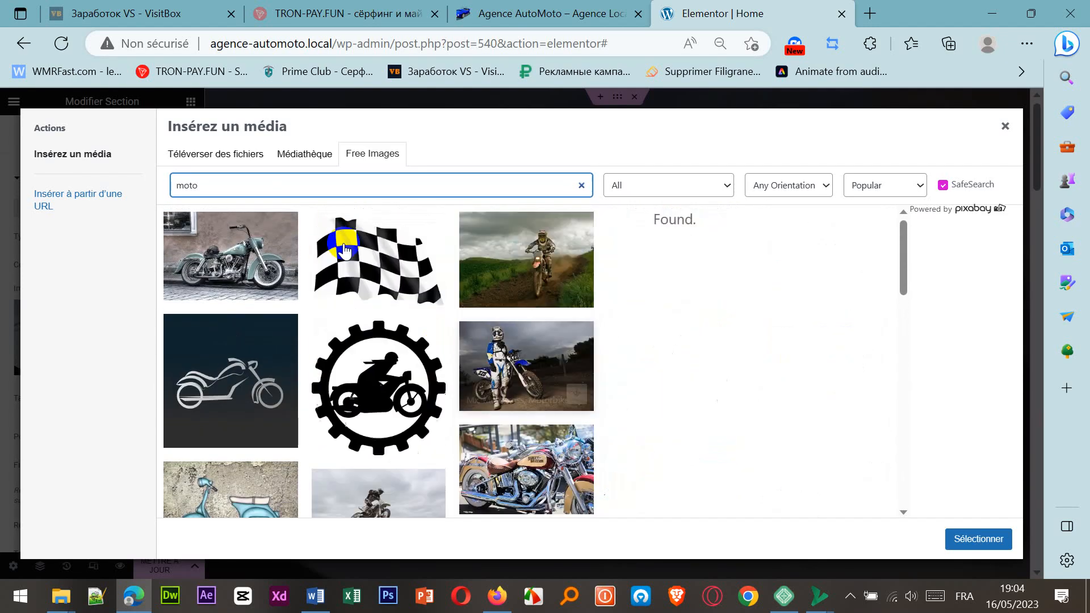
Step: Search the free images for "location" and look through the results for another hero background
drag(219, 186, 137, 195)
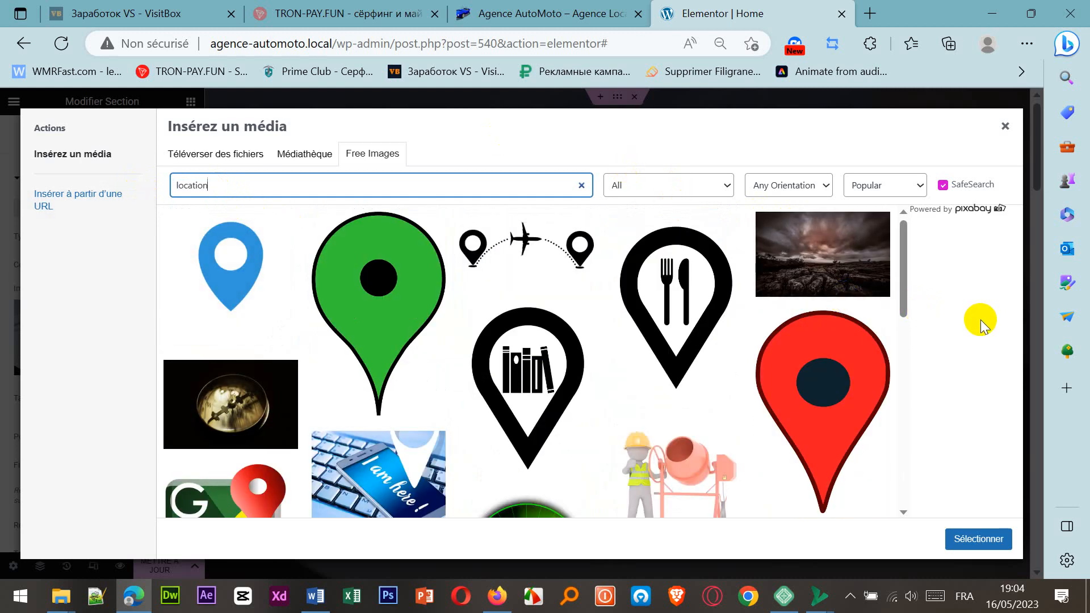
scroll(758, 366, down, 4)
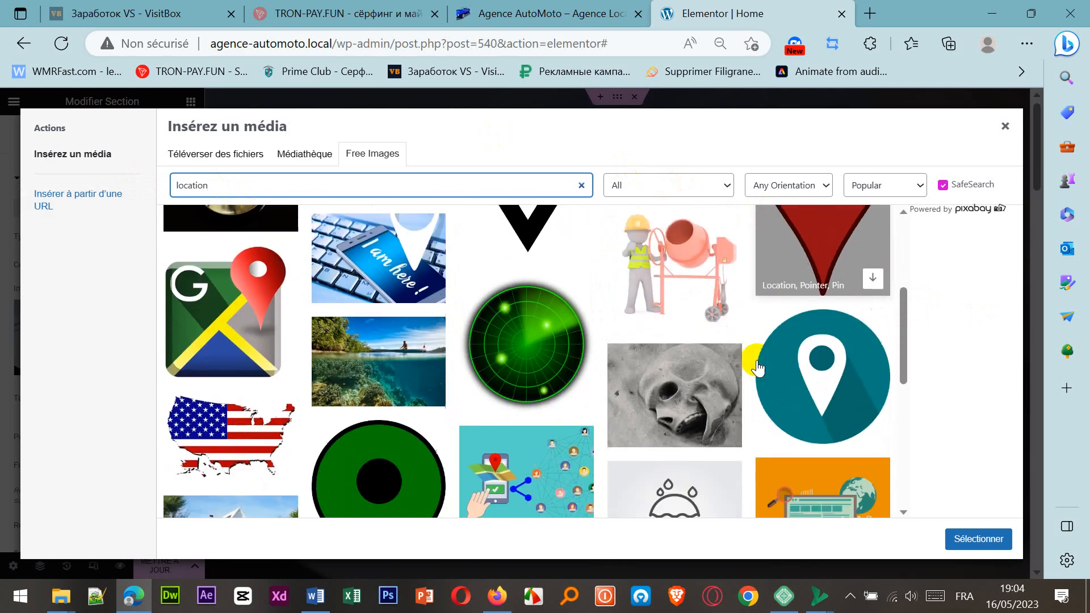
scroll(758, 368, down, 4)
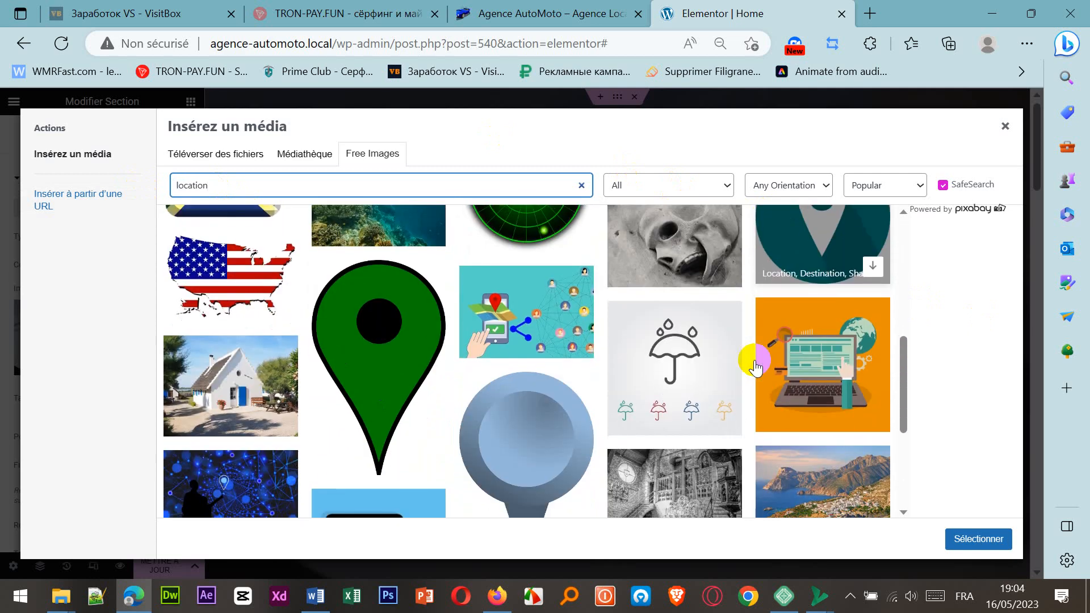
scroll(756, 368, down, 2)
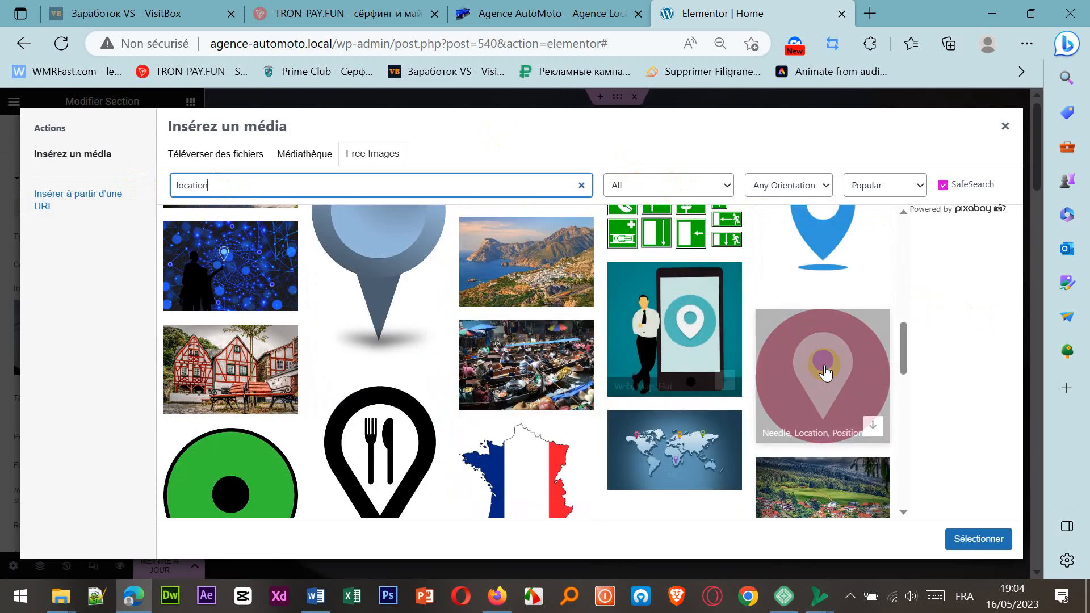
scroll(827, 365, down, 5)
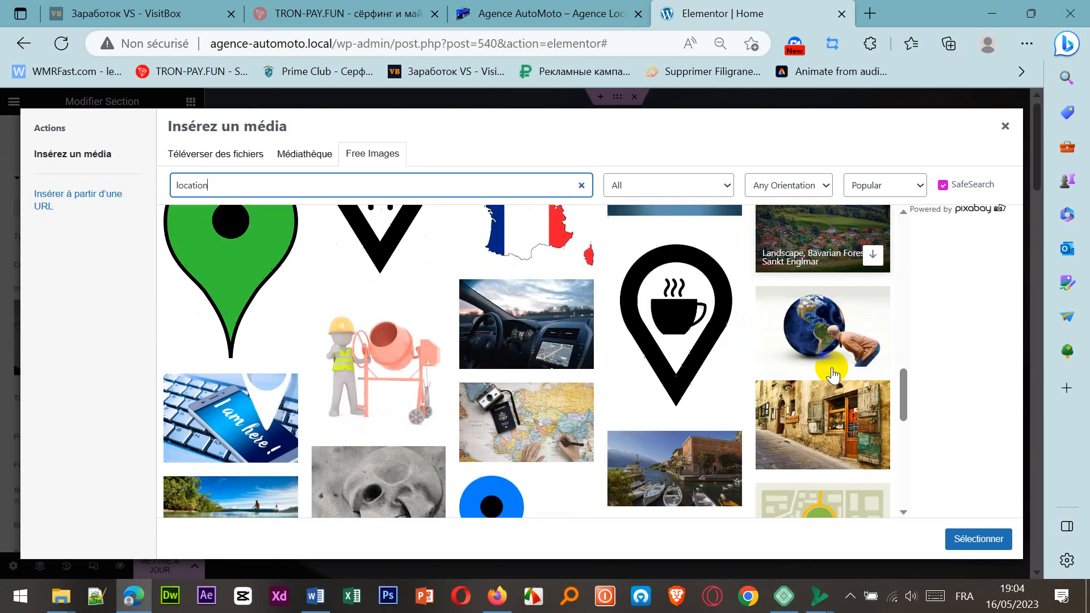
scroll(749, 435, down, 3)
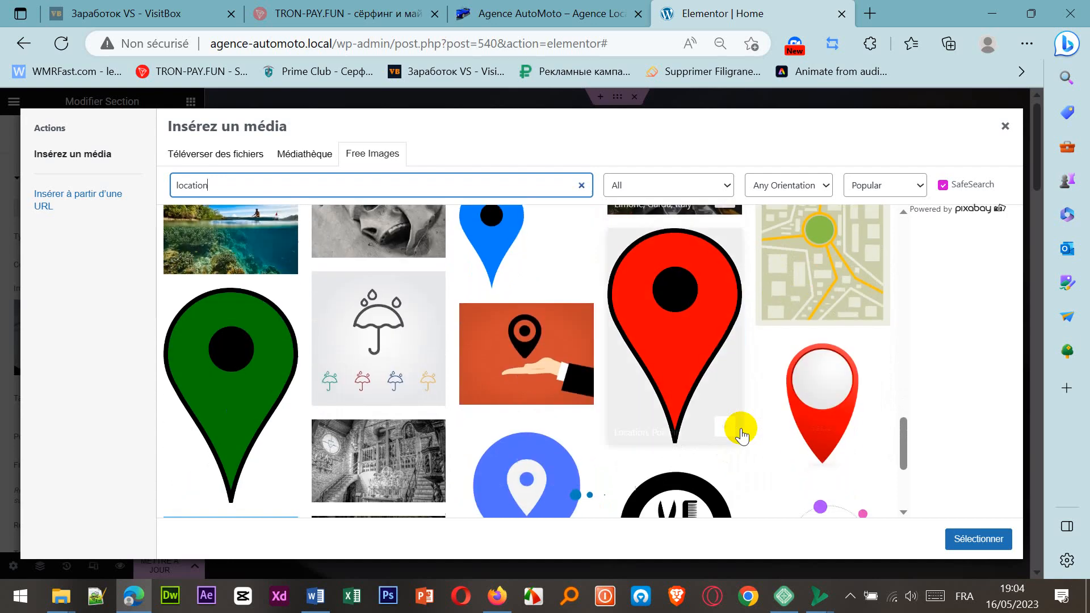
scroll(743, 435, down, 3)
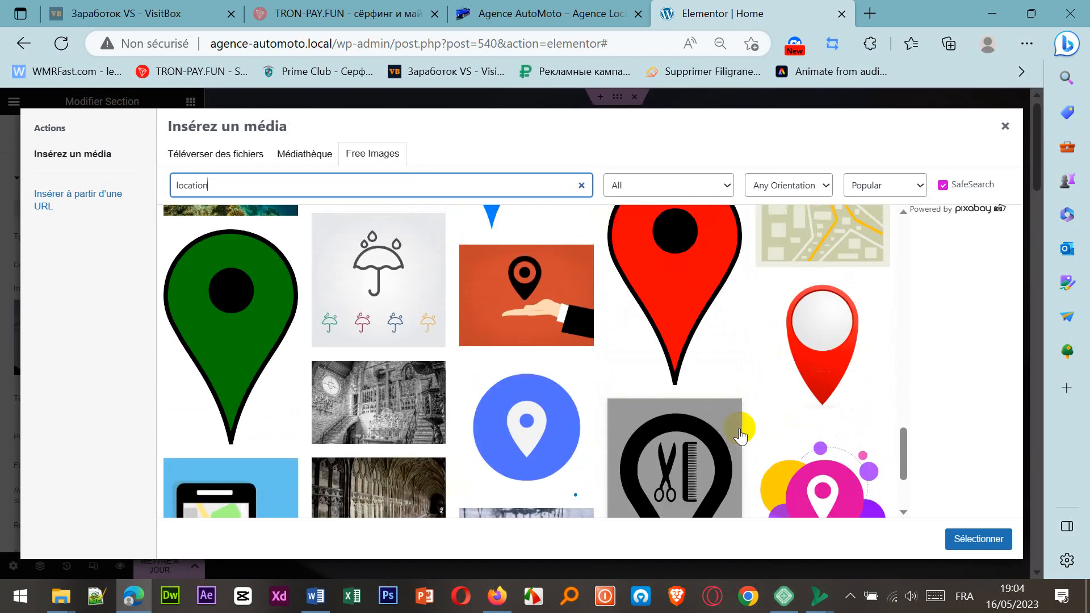
scroll(741, 434, down, 3)
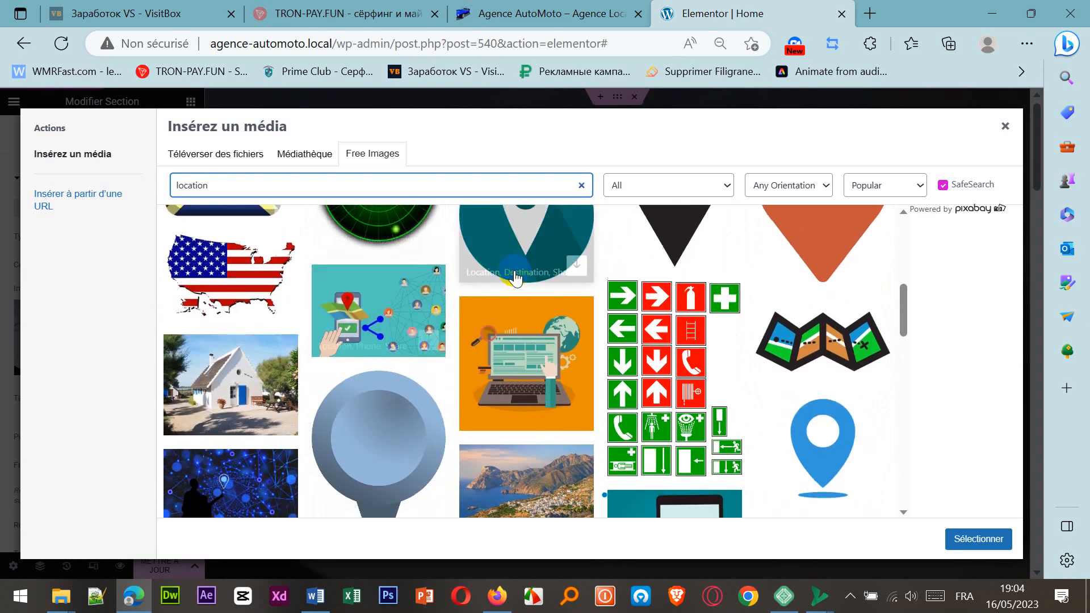
Step: Search the free images for "car" and look through the results for a hero background
drag(227, 180, 102, 190)
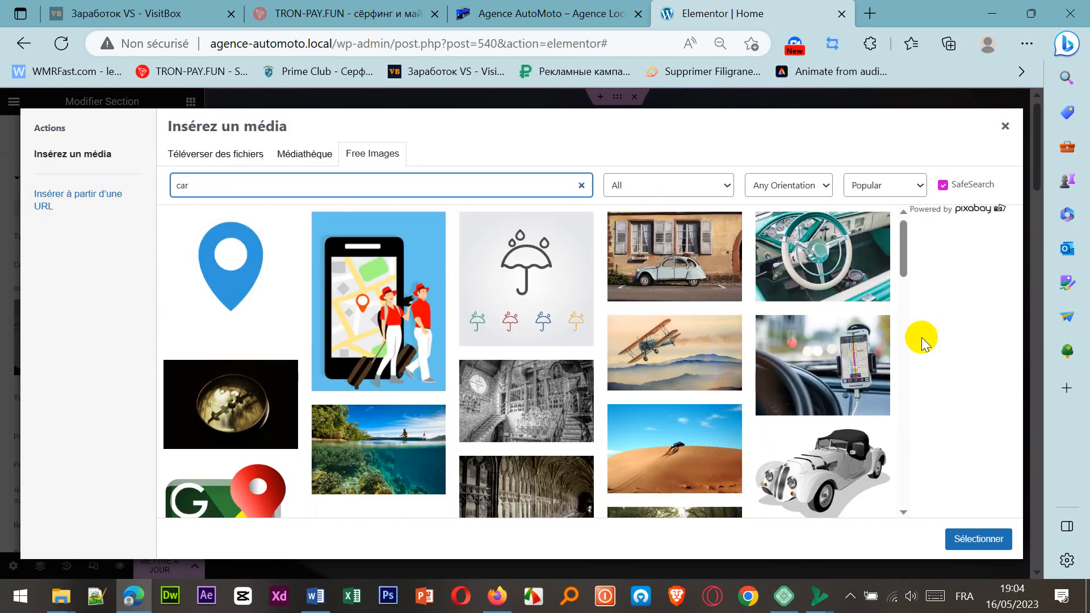
scroll(882, 363, down, 10)
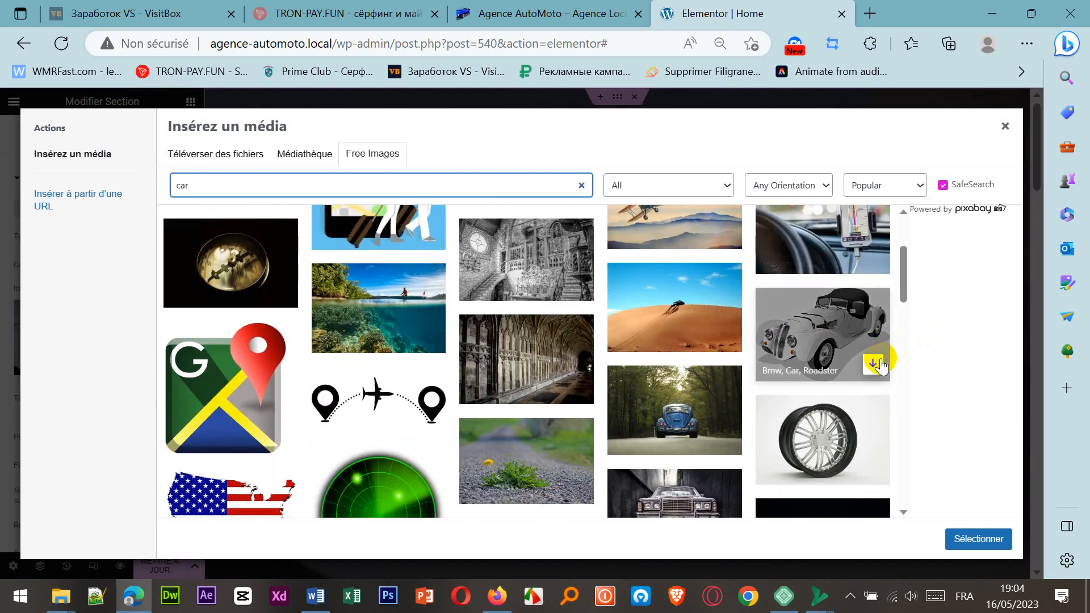
scroll(881, 364, down, 5)
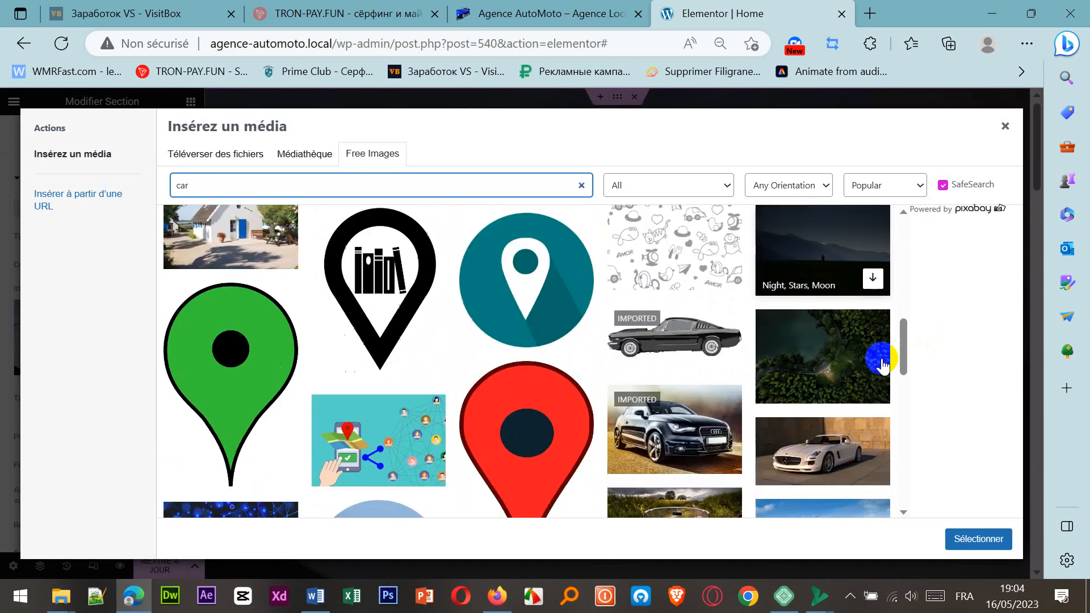
scroll(882, 364, down, 1)
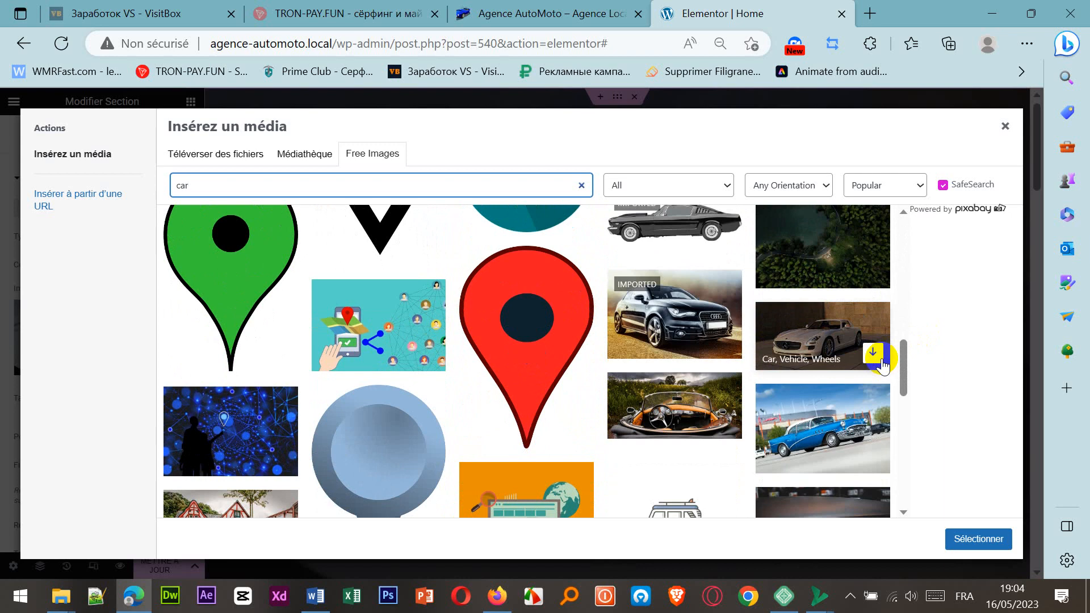
click(884, 363)
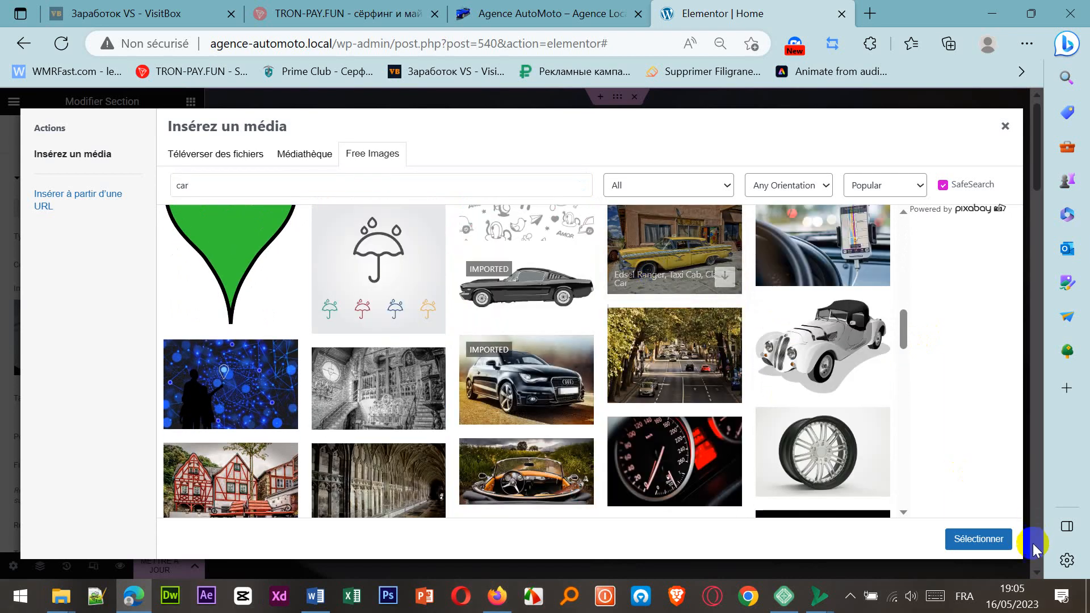
click(971, 541)
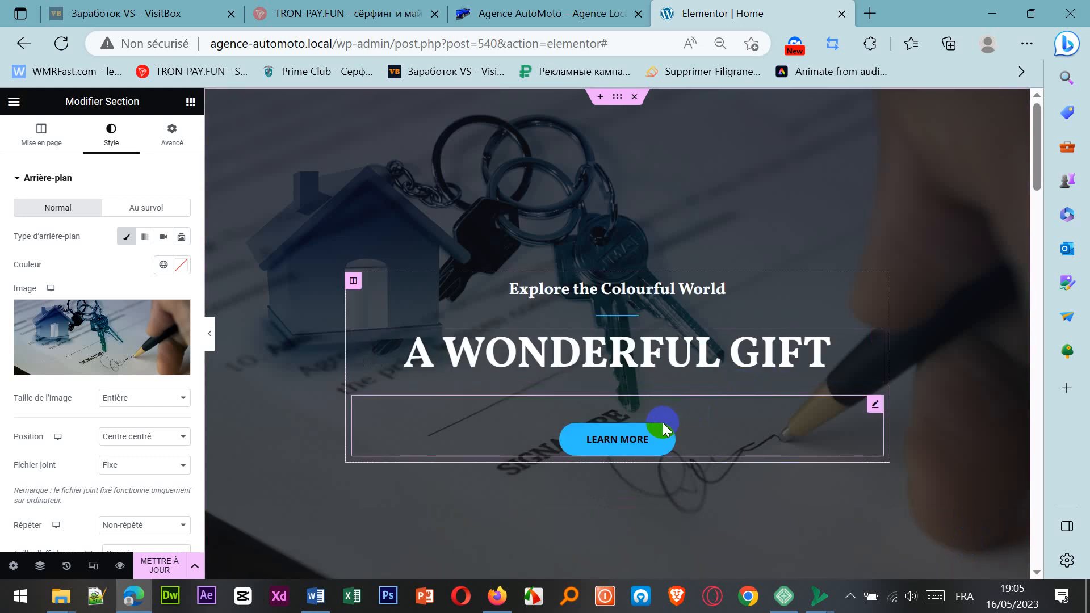
Step: Insert the free "Car, Audi, Auto" photo of the black car as the hero section's background and update the page
mouse_move(120, 342)
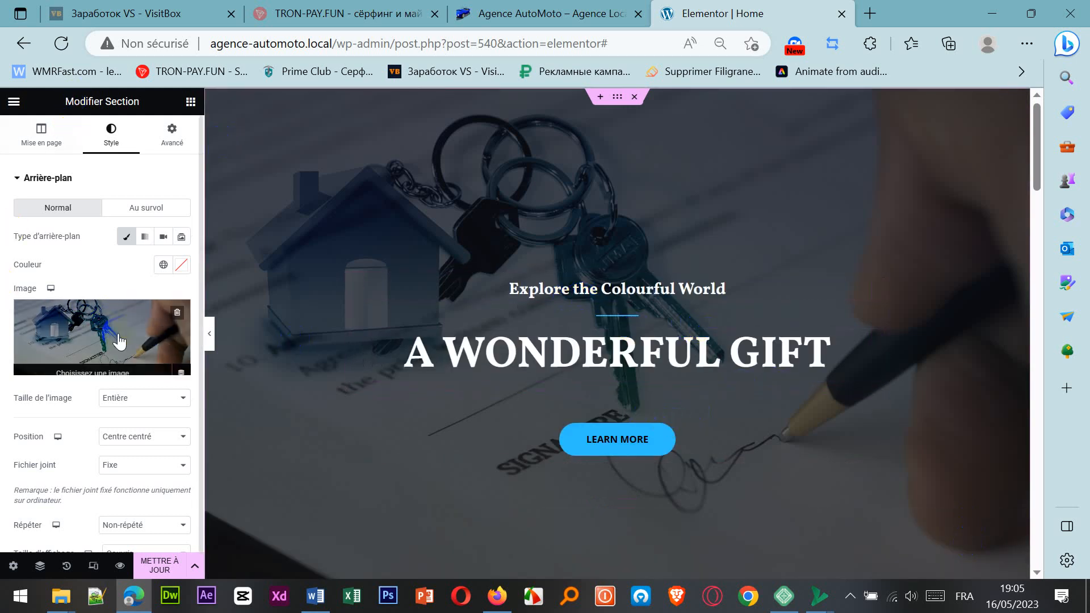
click(103, 368)
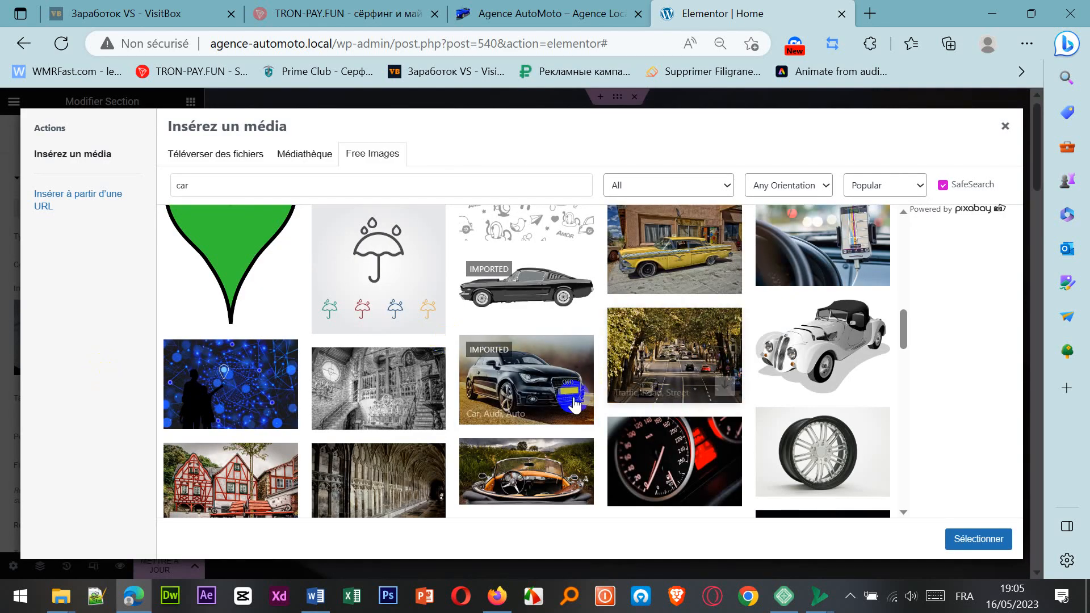
click(541, 402)
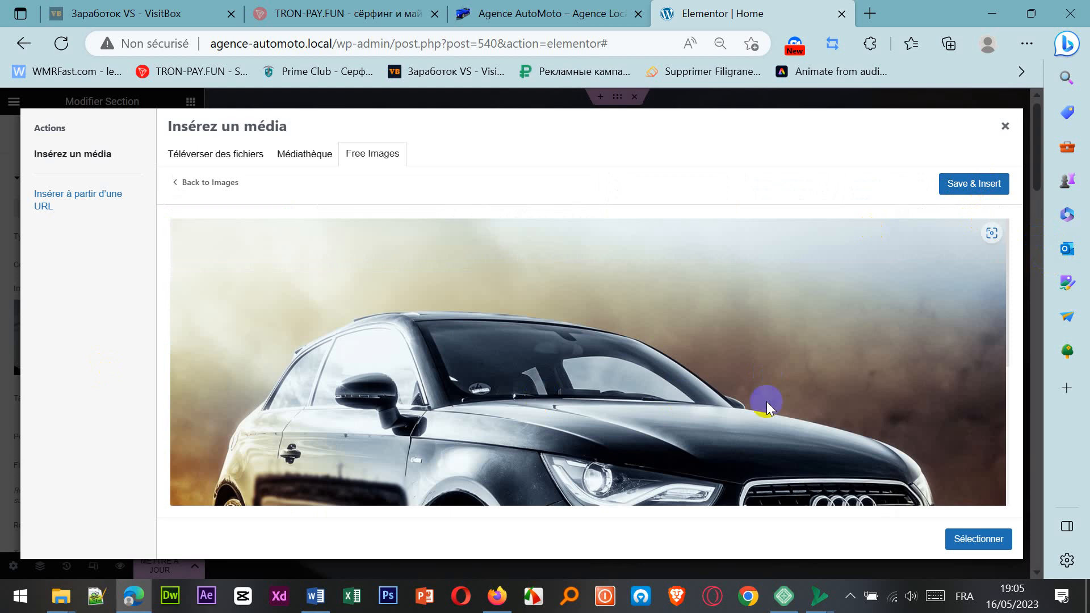
scroll(764, 424, down, 5)
click(986, 184)
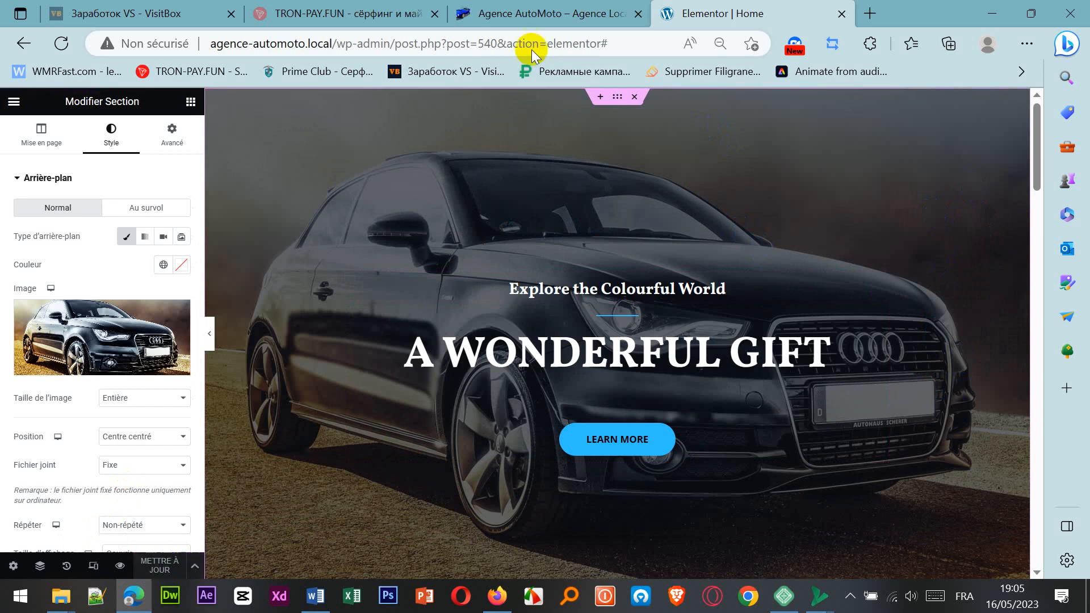
Step: Reload the live Agence AutoMoto home page and check how the hero background looks there
click(519, 13)
click(59, 45)
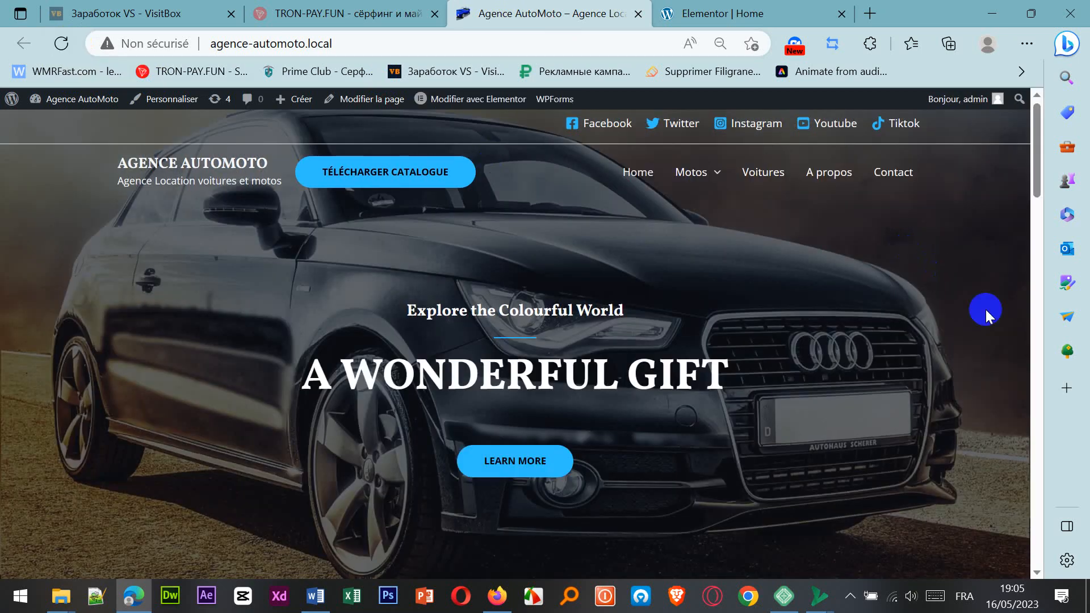
scroll(986, 312, down, 3)
scroll(985, 309, down, 2)
scroll(986, 309, up, 5)
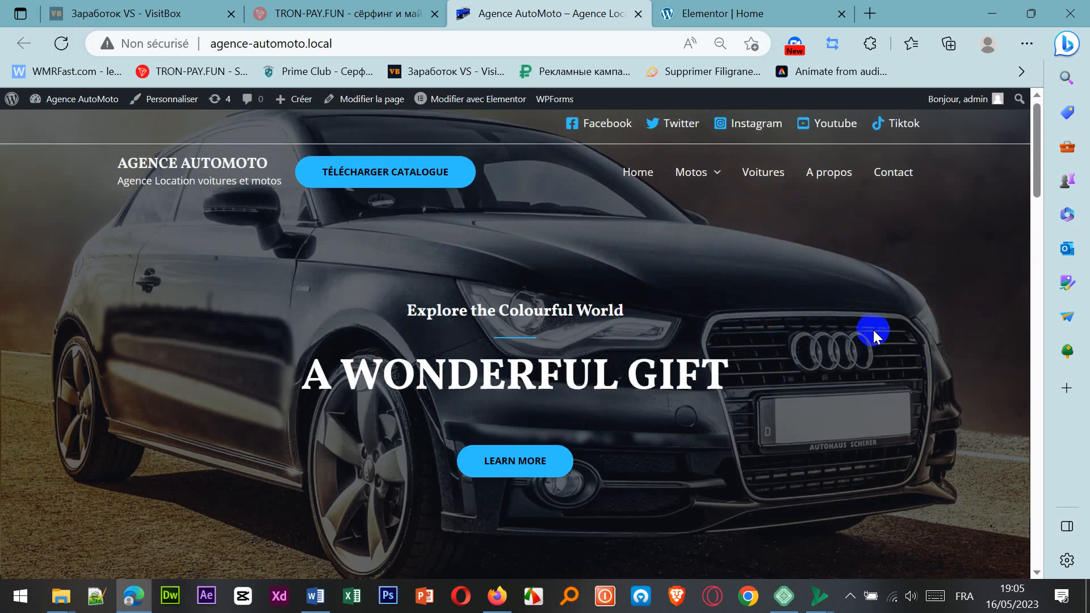
Step: Select the hero title "Explore the Colourful World" in Elementor, and copy "Profitez du plaisir de voyager en moto ou voiture" from données.docx in Word
click(728, 14)
click(706, 289)
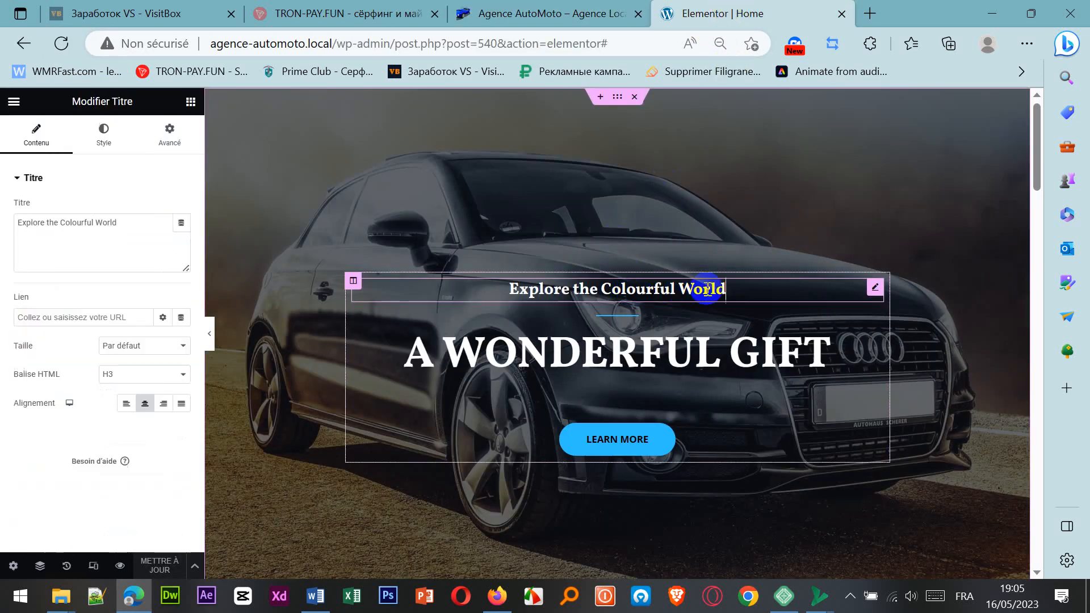
click(735, 293)
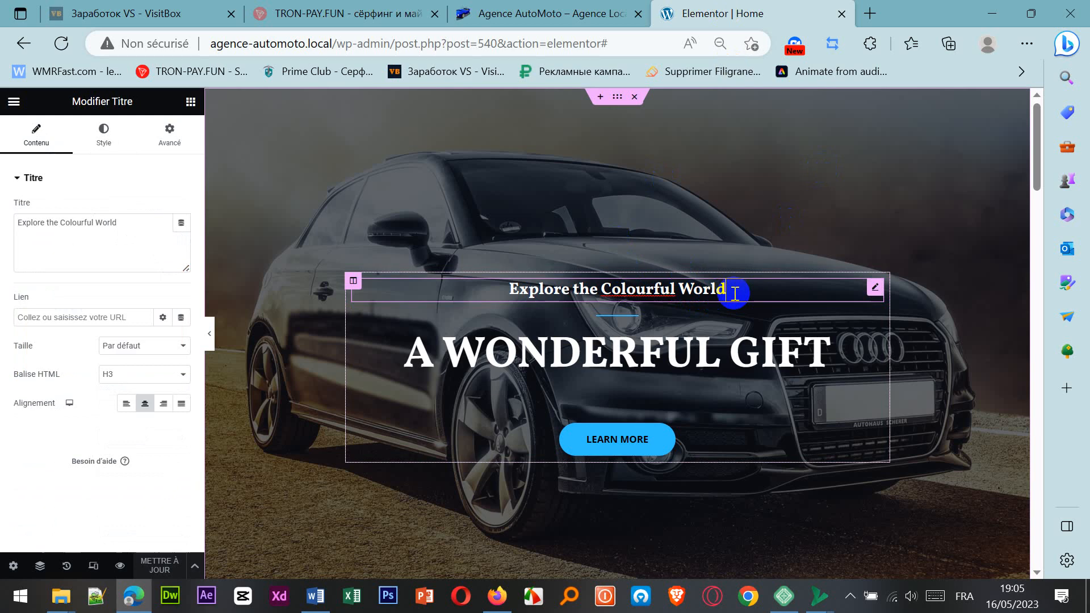
drag(737, 290, 497, 283)
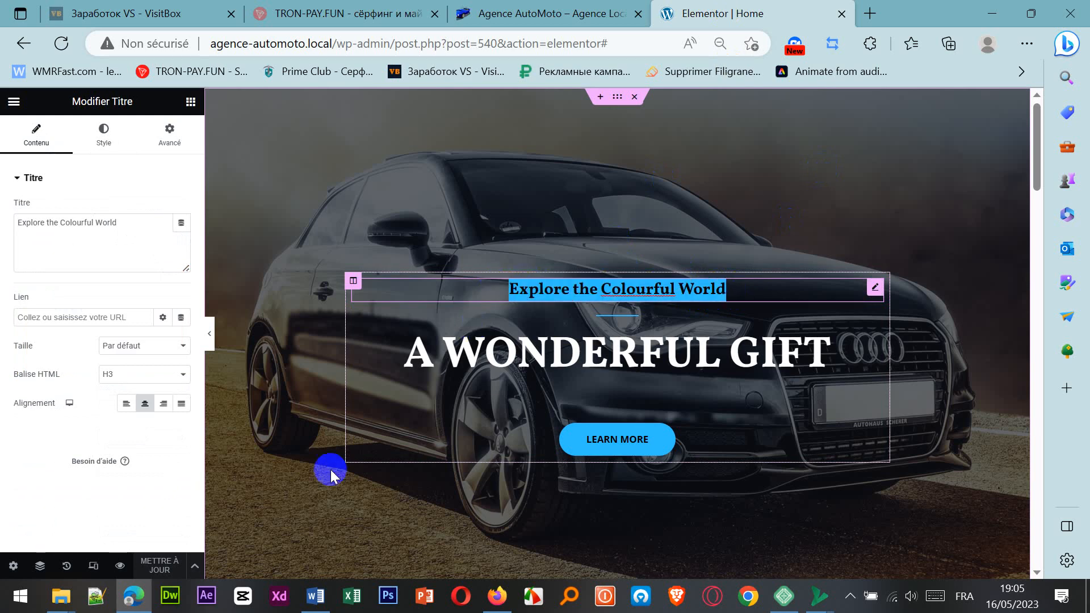
click(315, 596)
scroll(458, 344, up, 1)
drag(316, 382, 554, 386)
key(ctrl+c)
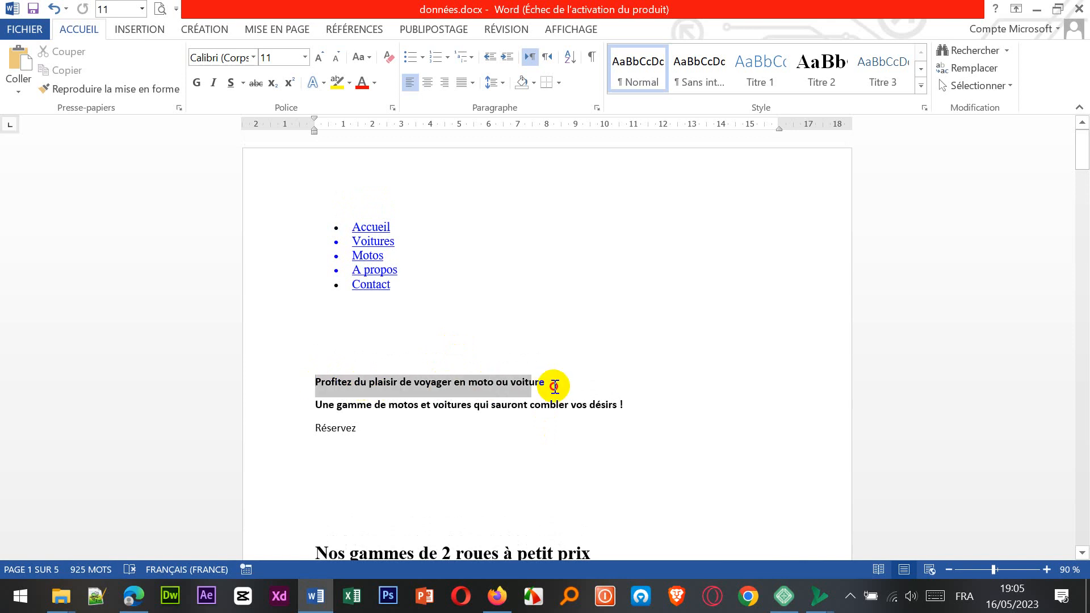
right_click(549, 387)
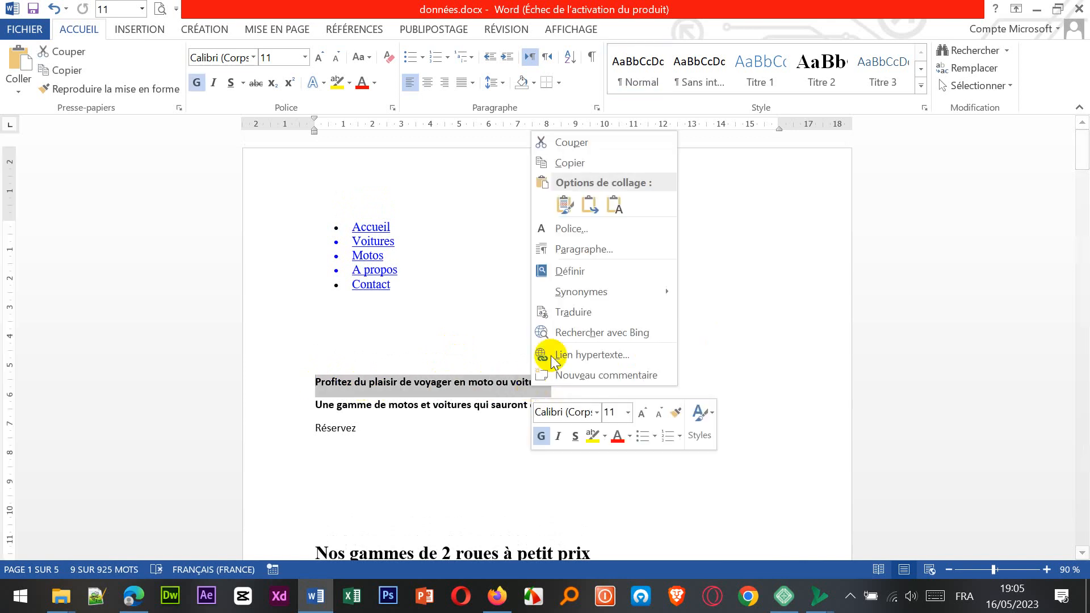
click(565, 164)
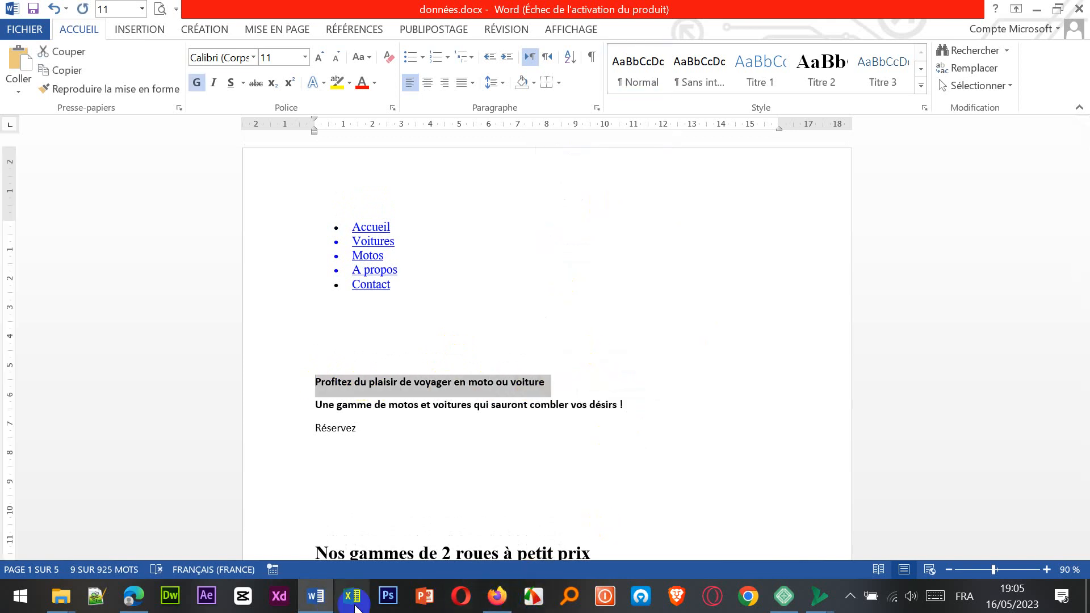
Step: Back in Elementor, replace "Explore the Colourful World" with the copied sentence and remove the blank lines above it
click(149, 606)
double_click(710, 290)
triple_click(713, 289)
key(ctrl+v)
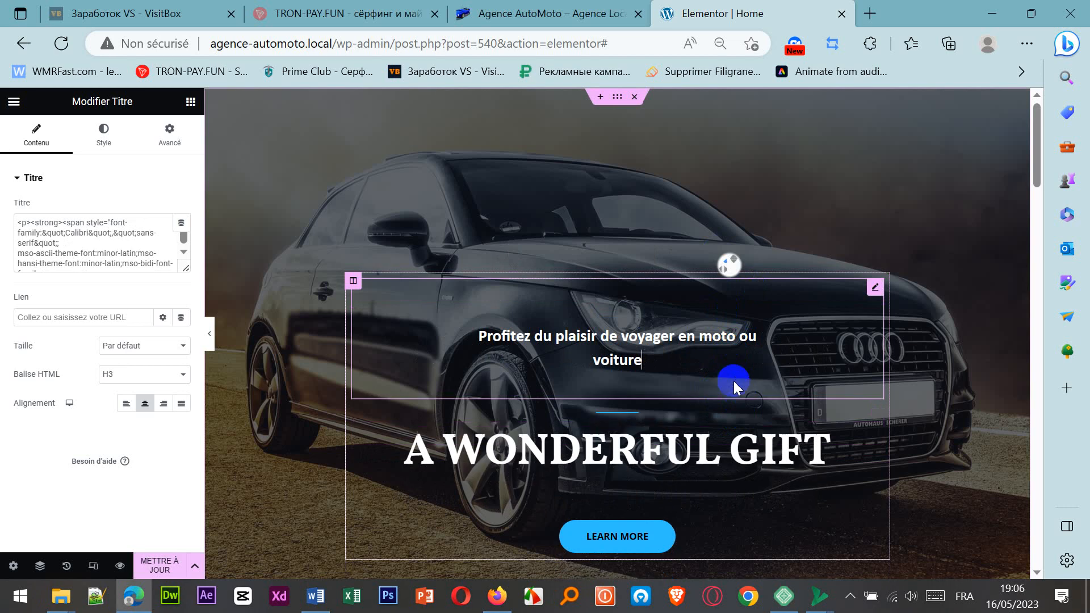
key(Delete)
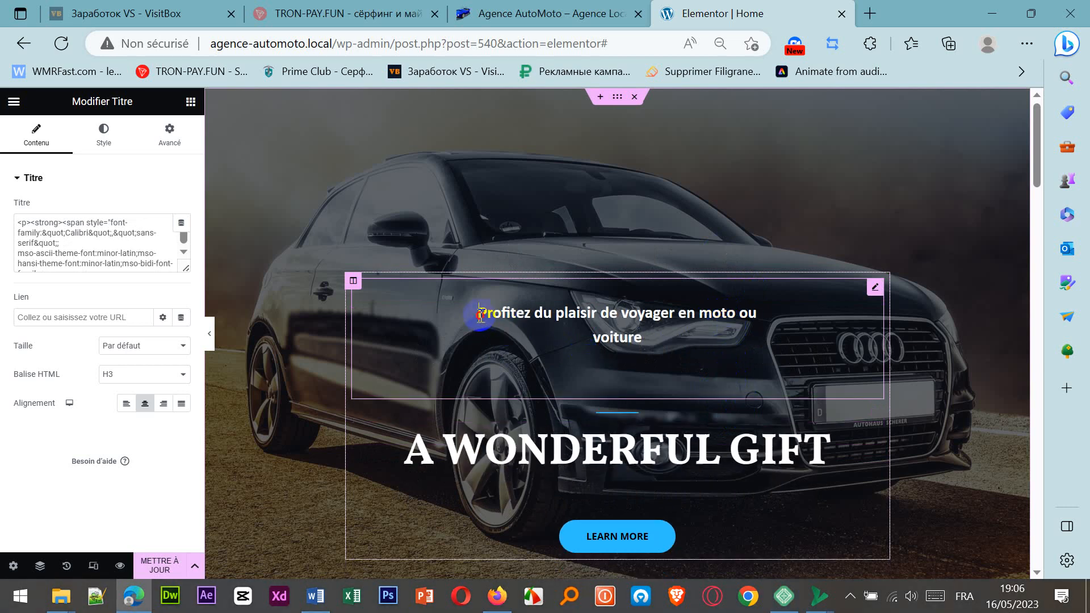
key(Delete)
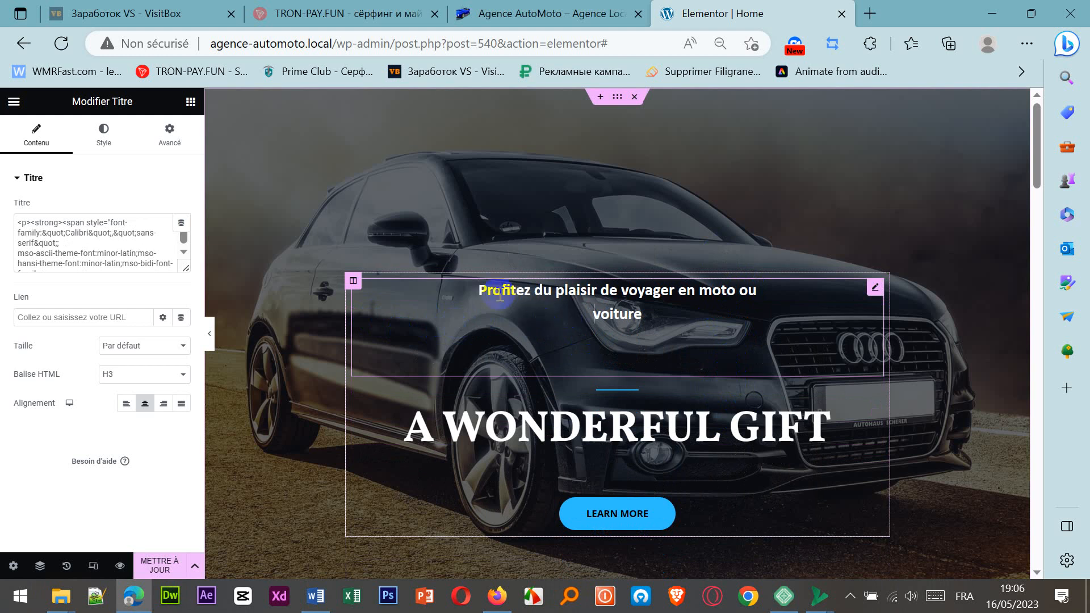
Step: Try the H1 and H4 HTML tags on the "Profitez du plaisir de voyager en moto ou voiture" title
drag(480, 291, 701, 305)
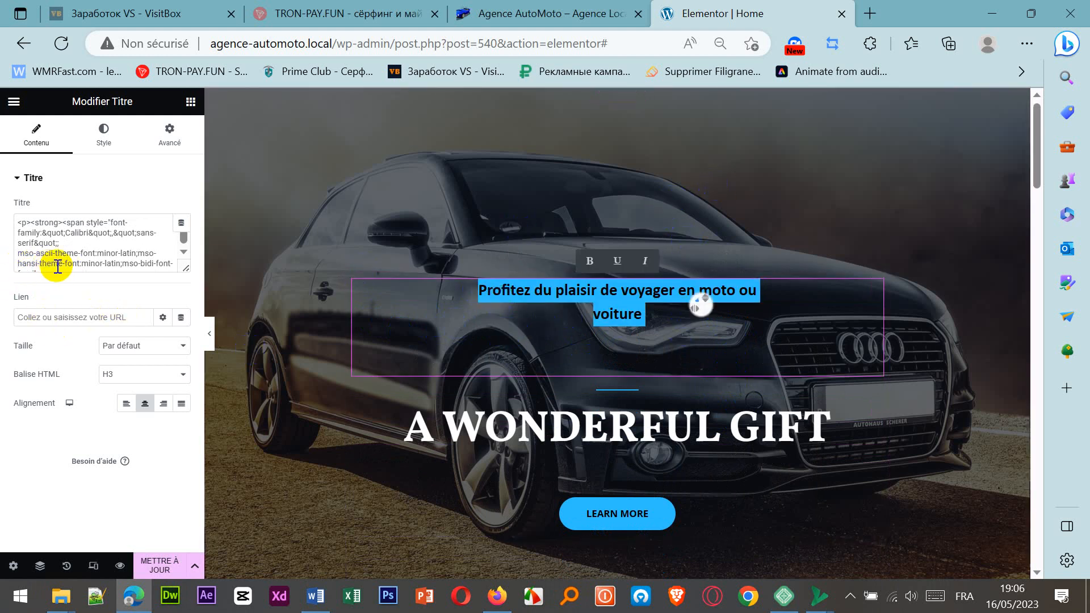
click(183, 377)
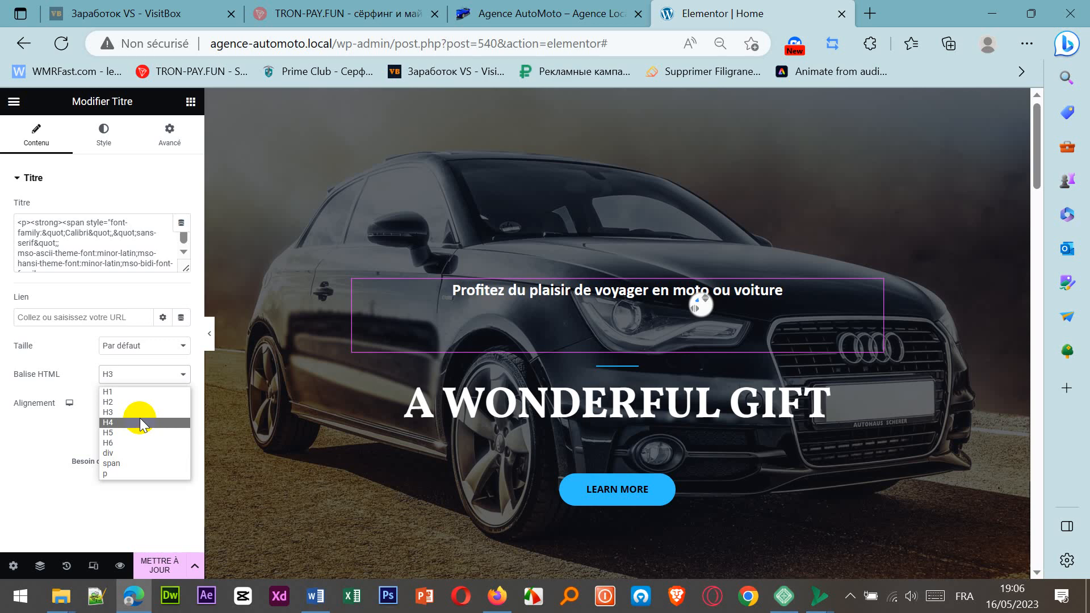
click(132, 392)
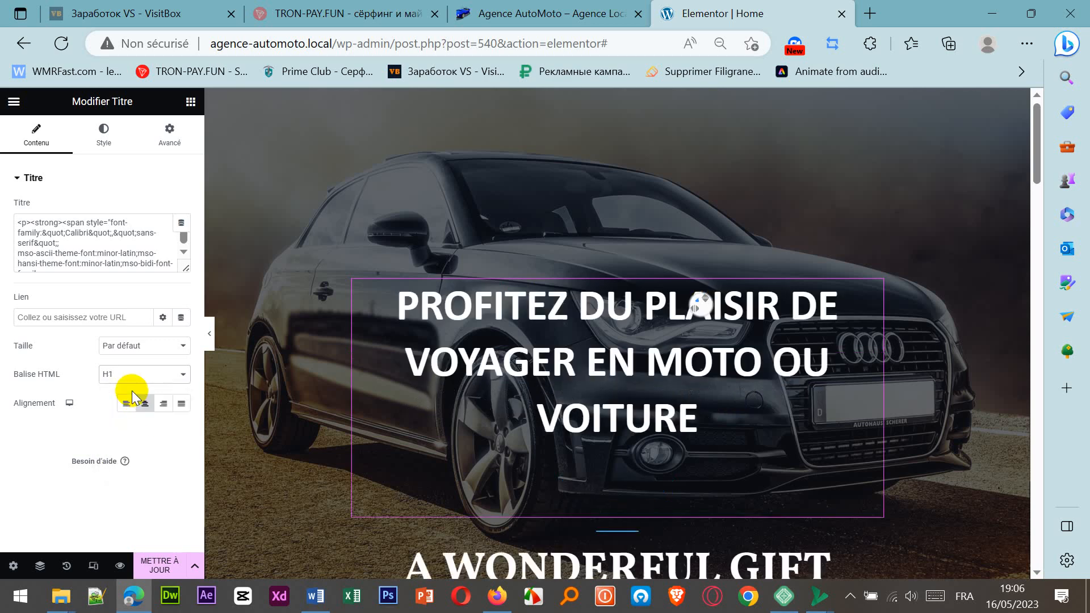
click(185, 377)
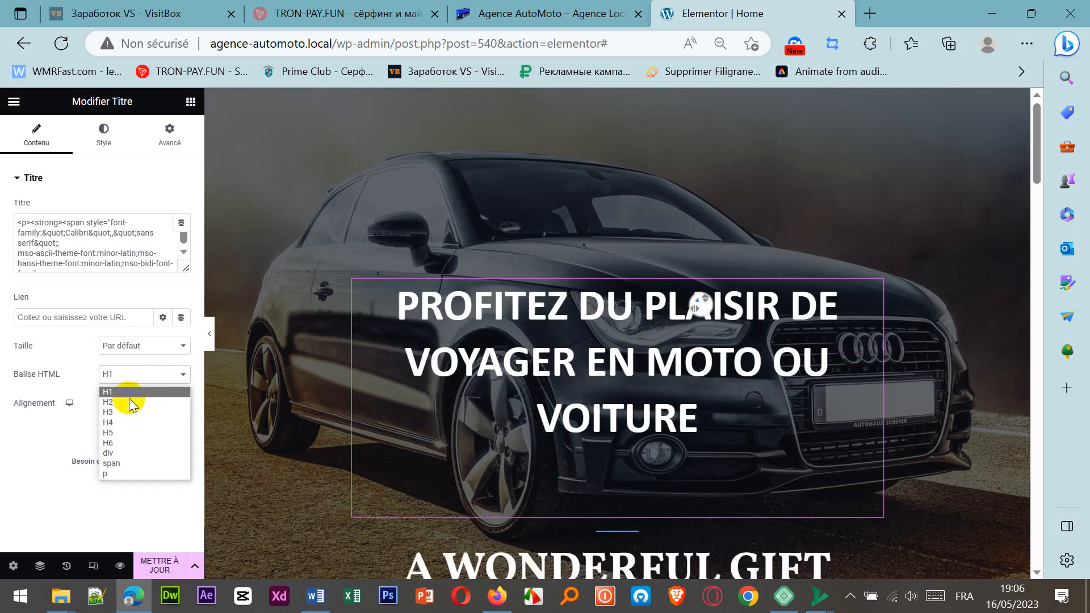
click(130, 423)
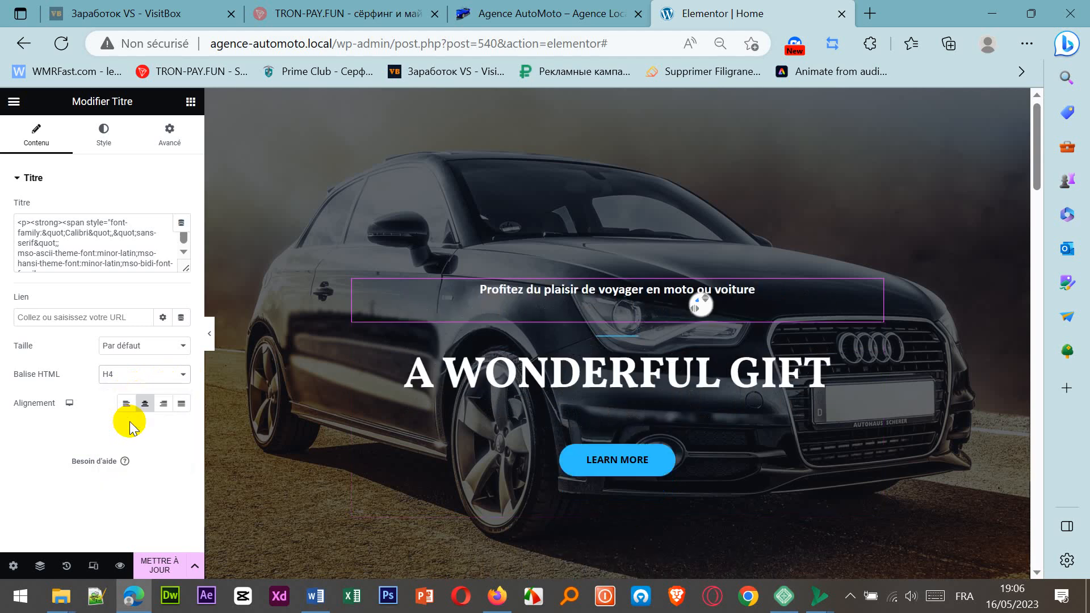
Step: Try the left and right alignments on the upper hero title, return it to centred, and set its HTML tag to H3
click(126, 404)
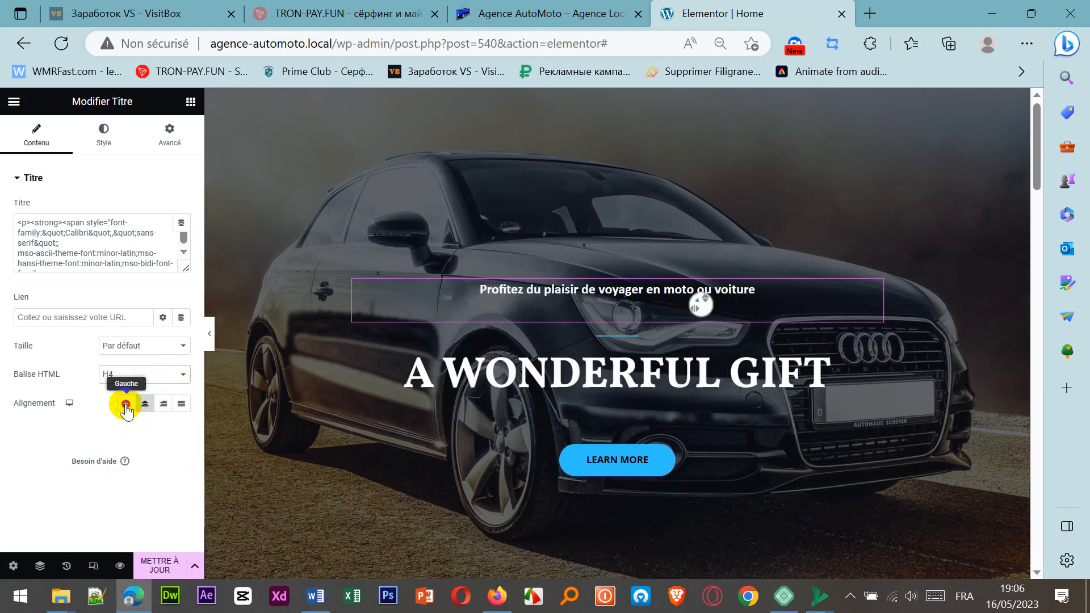
click(144, 405)
click(164, 405)
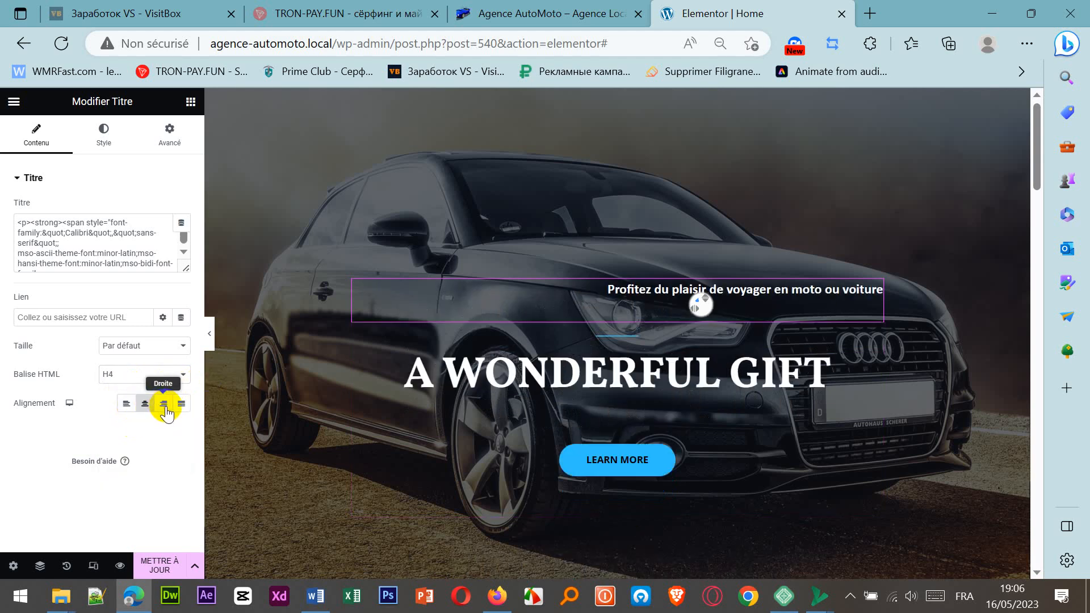
click(146, 405)
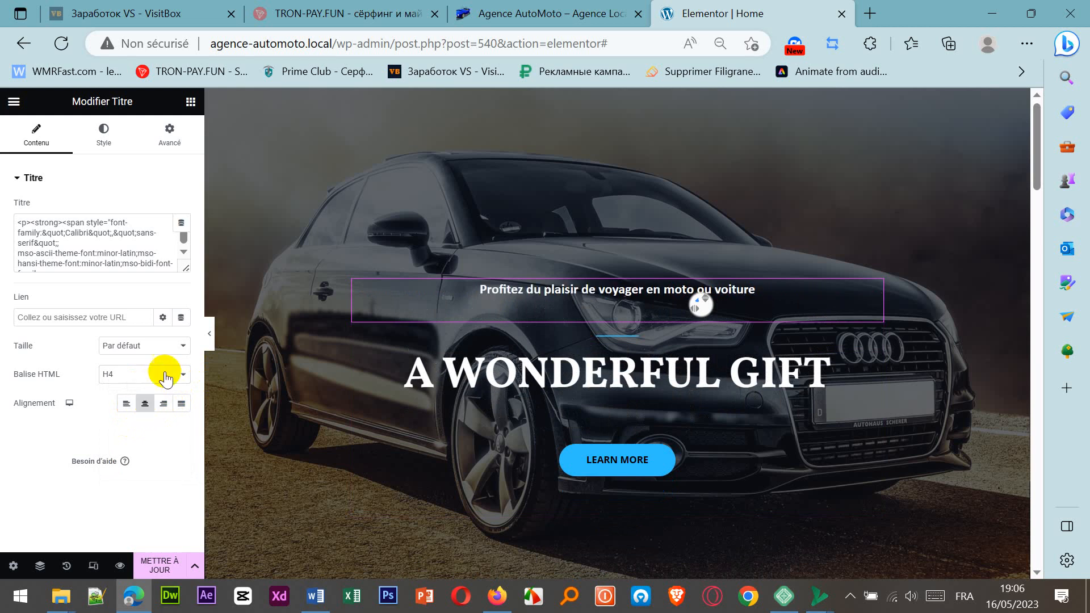
click(182, 374)
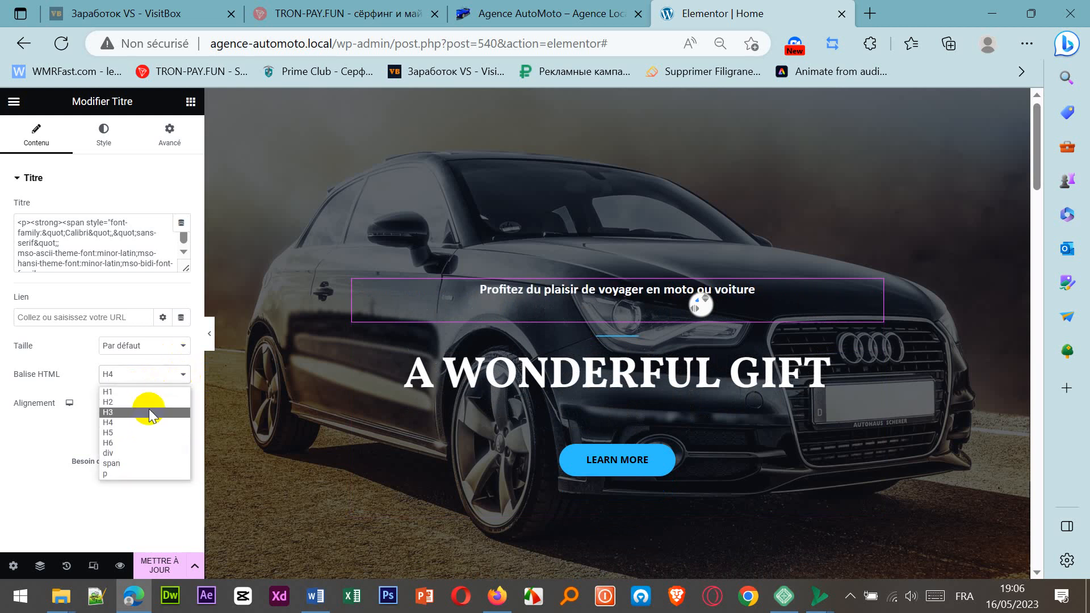
click(149, 413)
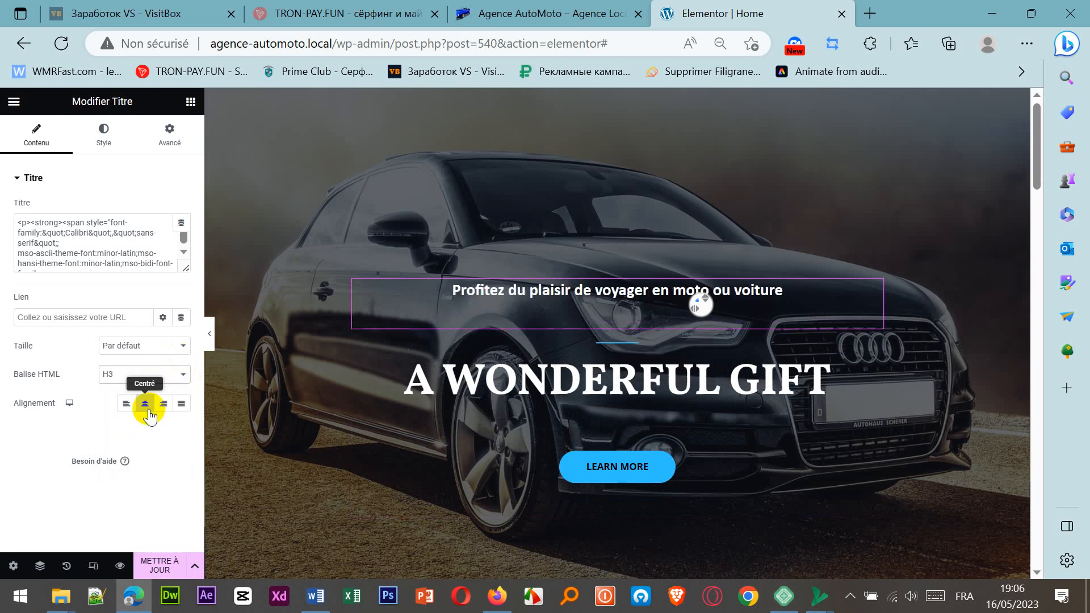
Step: Select the hero title "A Wonderful Gift" in Elementor, and copy "Une gamme de motos et voitures qui sauront combler vos désirs !" from données.docx in Word
click(554, 396)
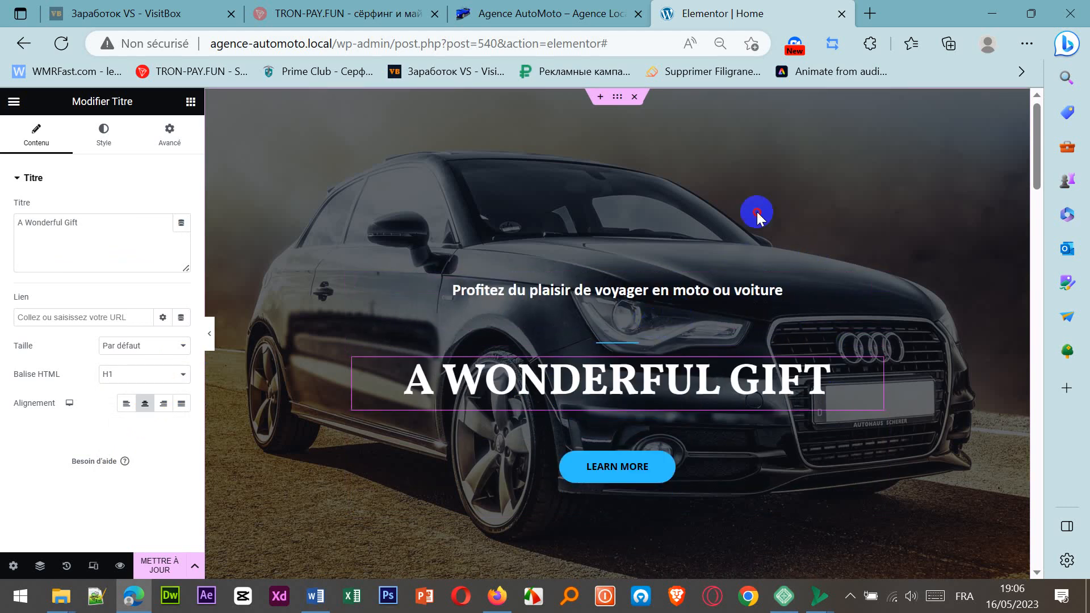
triple_click(690, 397)
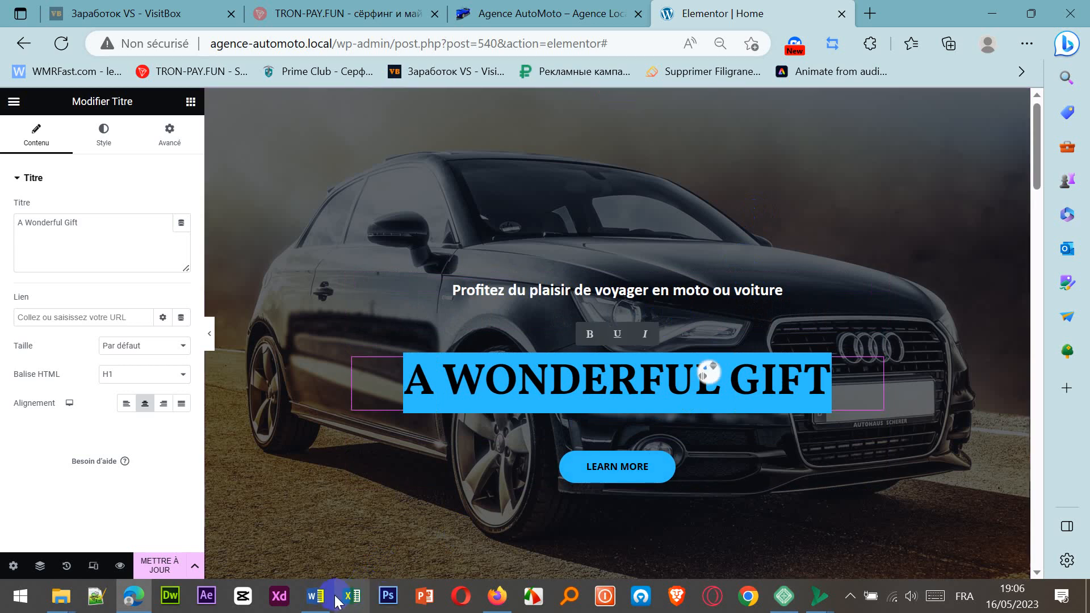
click(347, 494)
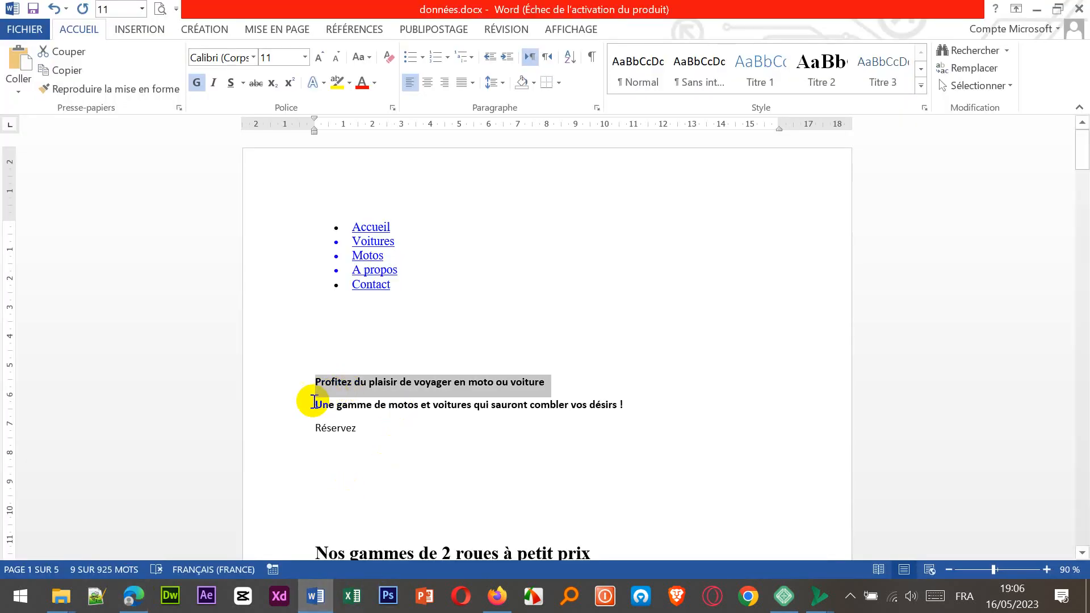
drag(313, 405, 629, 409)
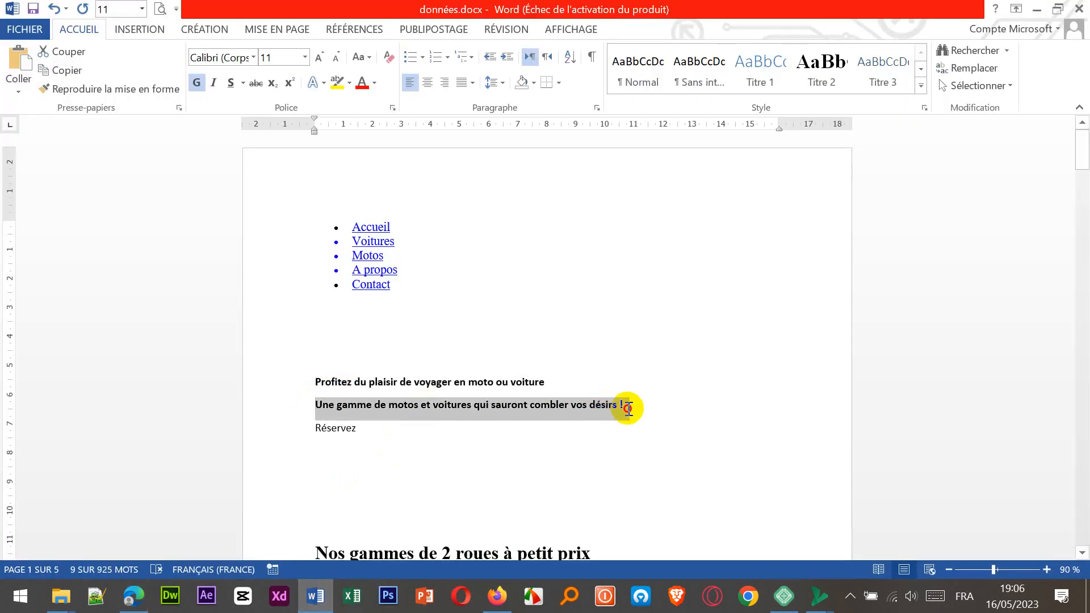
right_click(580, 405)
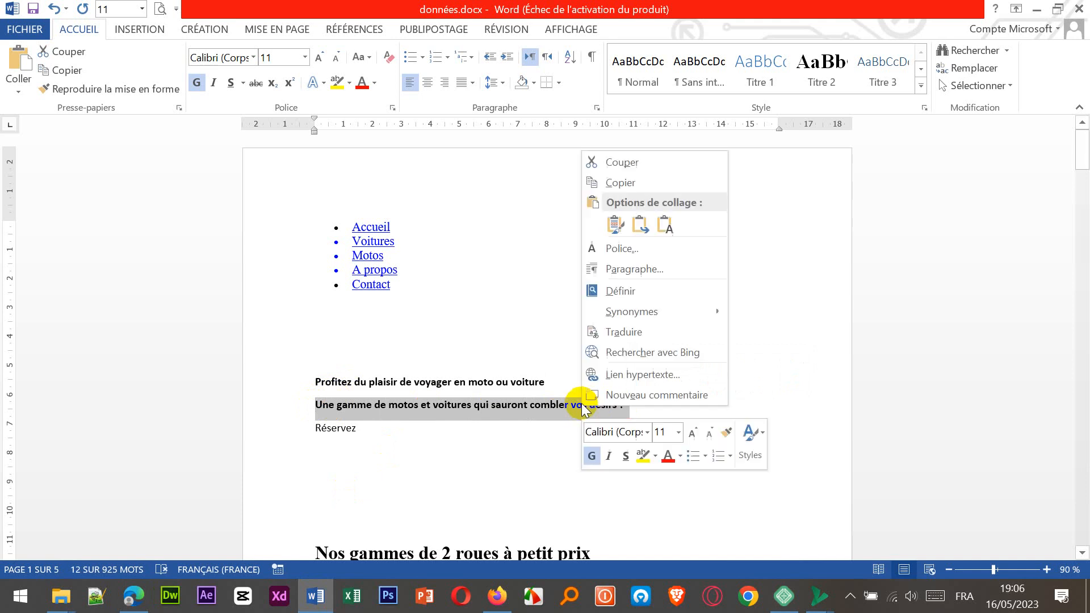
click(610, 186)
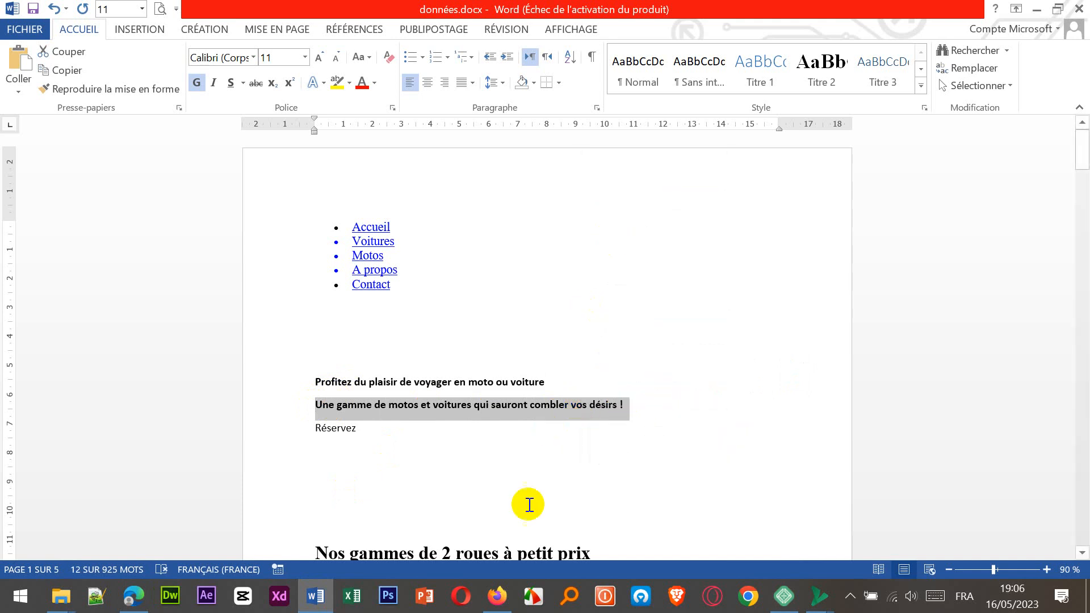
Step: Back in Elementor, replace the "A Wonderful Gift" title with the copied sentence "Une gamme de motos et voitures qui sauront combler vos désirs !"
click(146, 591)
triple_click(746, 386)
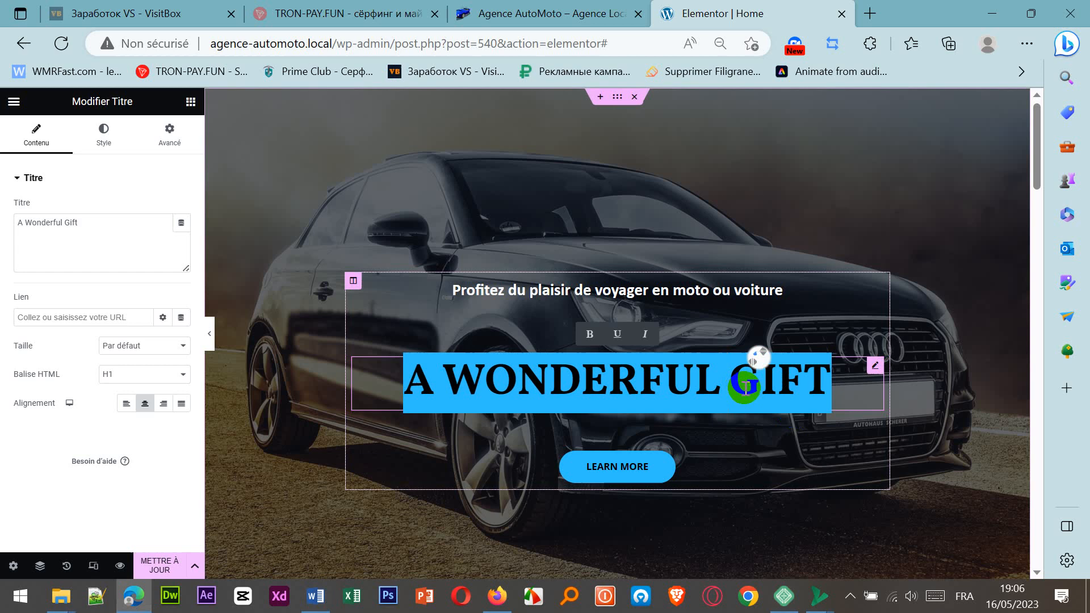
text(UNE GAMME DE MOTOS ET VOITURES QUI SAURONT COMBLER VOS DÉSIRS !)
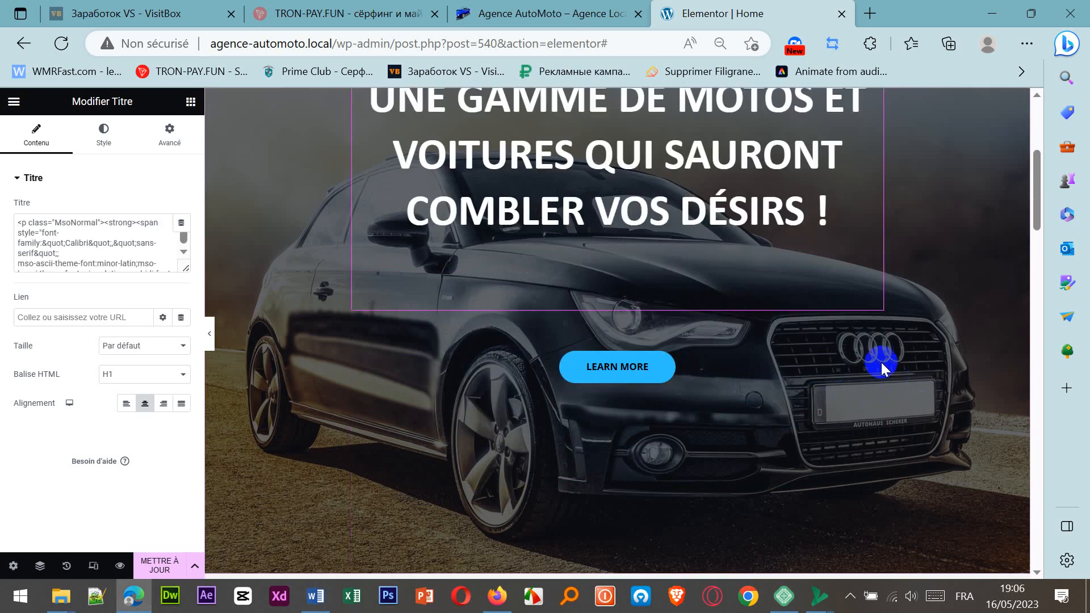
scroll(730, 305, up, 4)
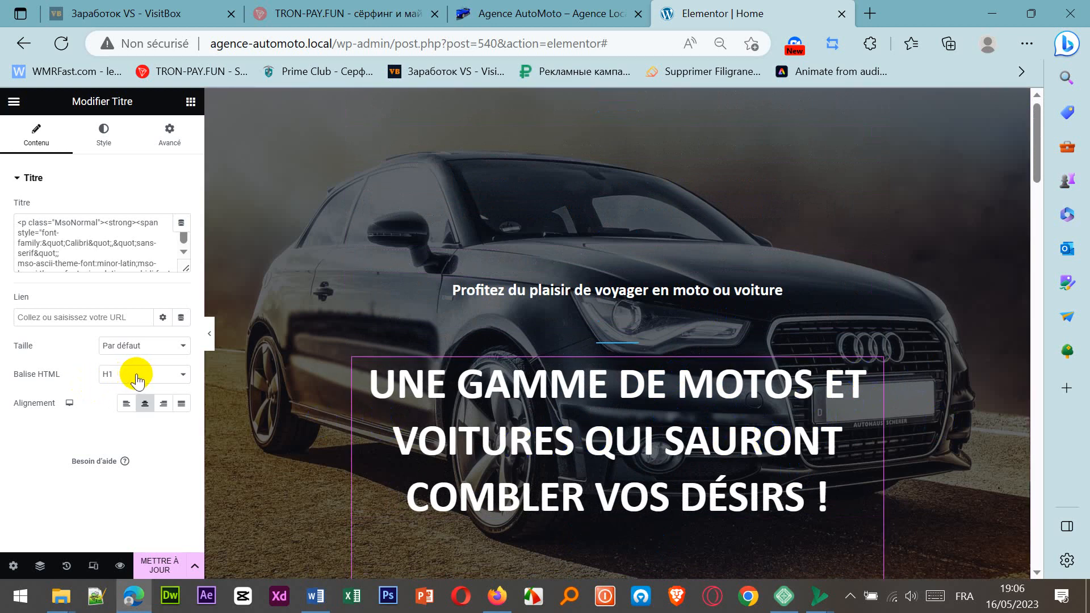
Step: Try the Petit and Moyen sizes on the "Une gamme de motos et voitures" title, and settle on Grand
click(184, 348)
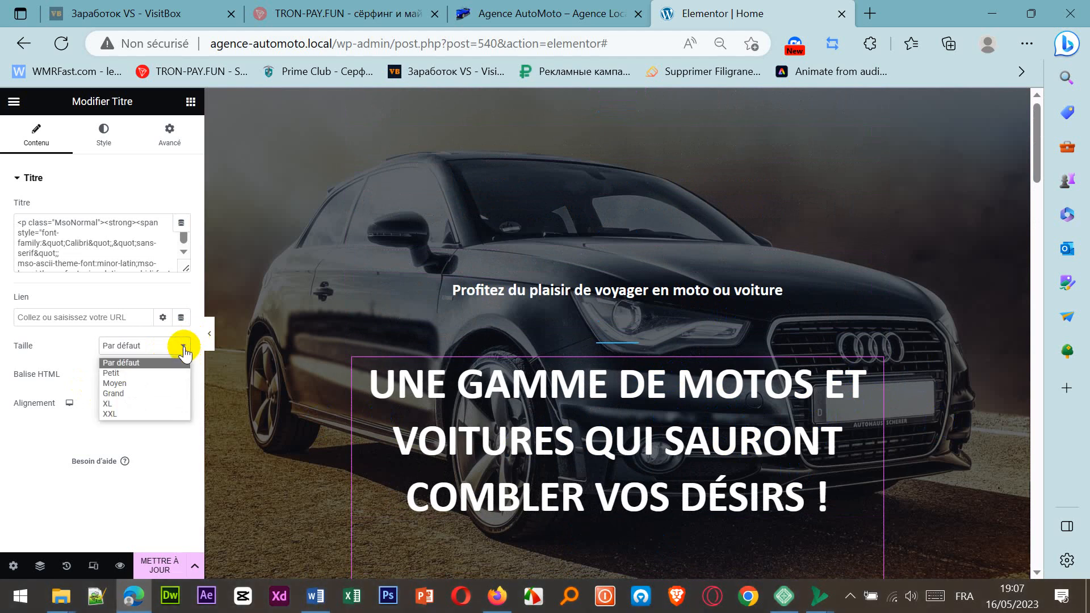
click(156, 373)
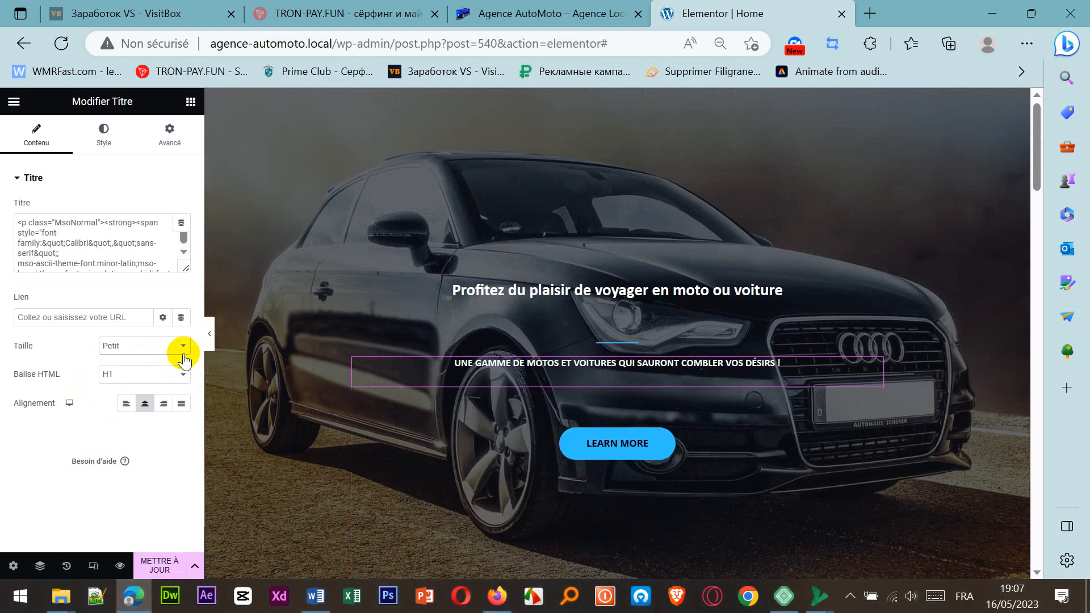
click(182, 344)
click(149, 391)
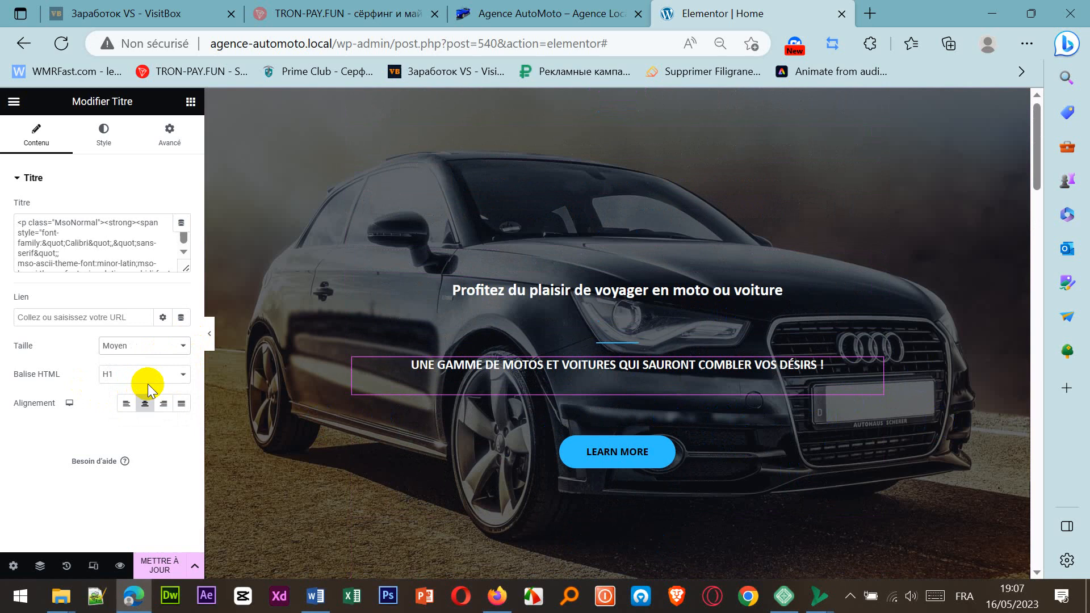
click(184, 348)
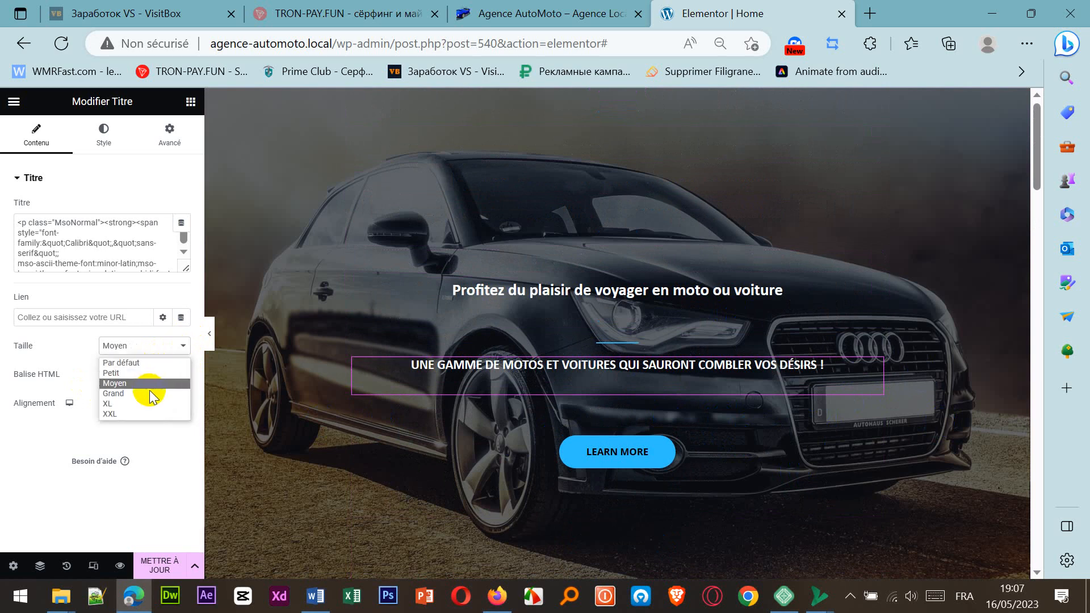
click(149, 390)
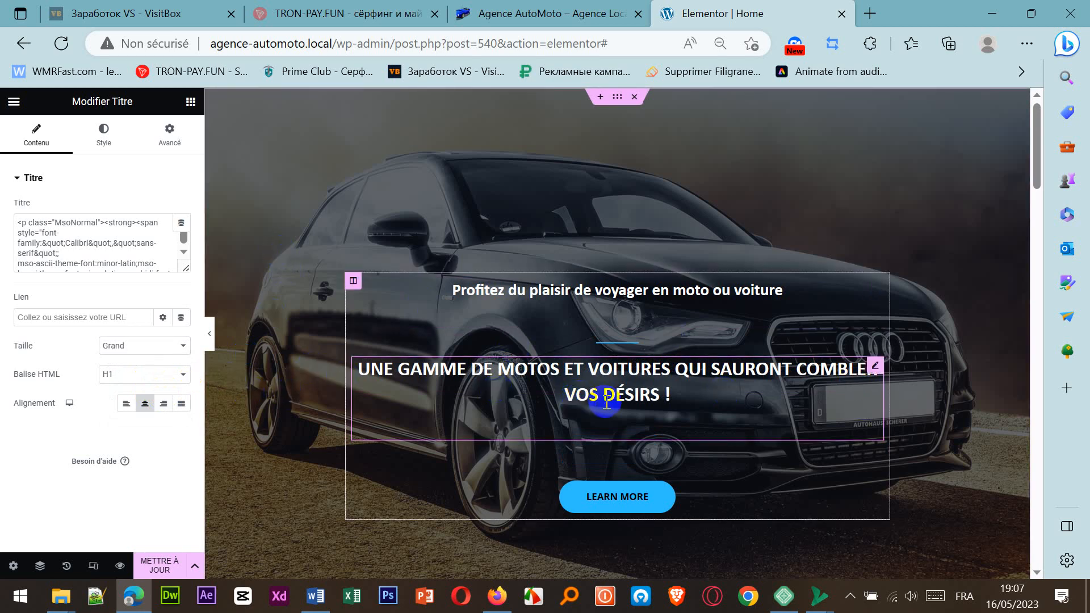
Step: Try red #D90404 as the text colour of the "Une gamme de motos et voitures" title, and settle on pink #D90474
drag(686, 394, 344, 370)
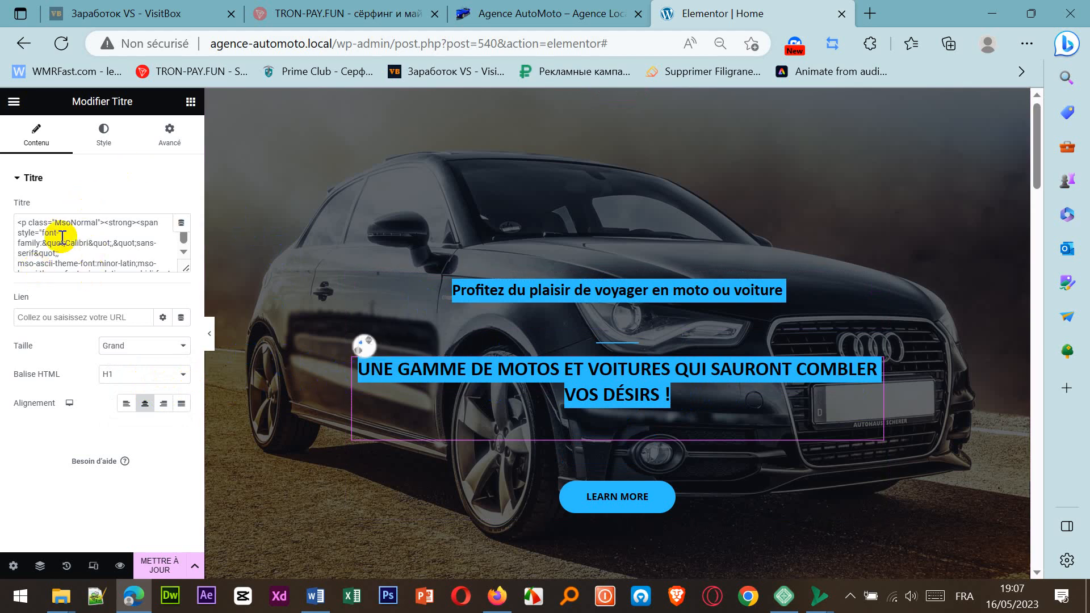
click(106, 135)
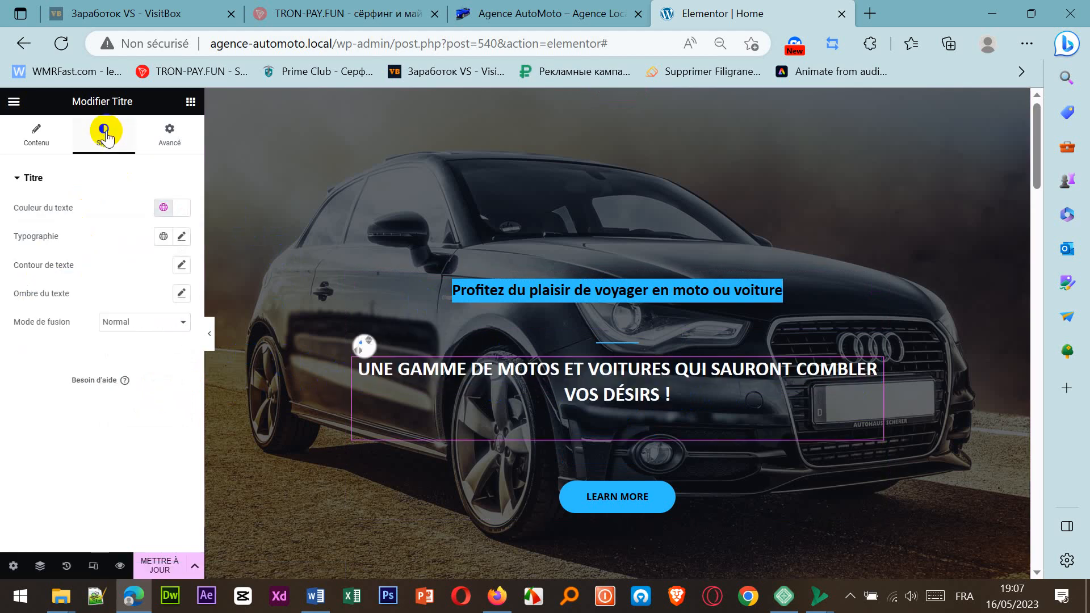
click(182, 209)
drag(150, 274, 178, 274)
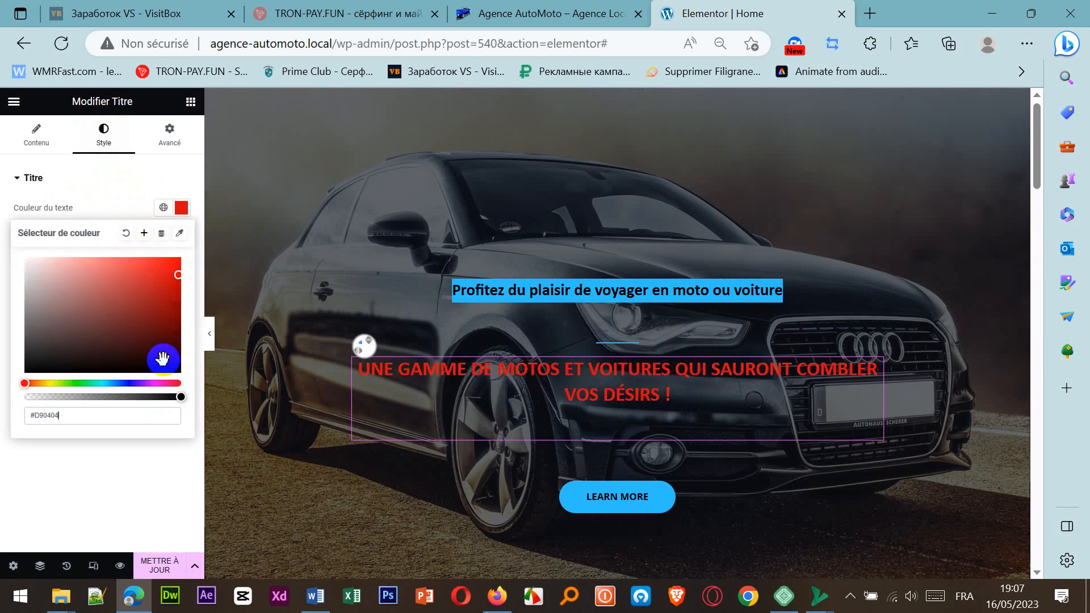
drag(138, 382, 12, 382)
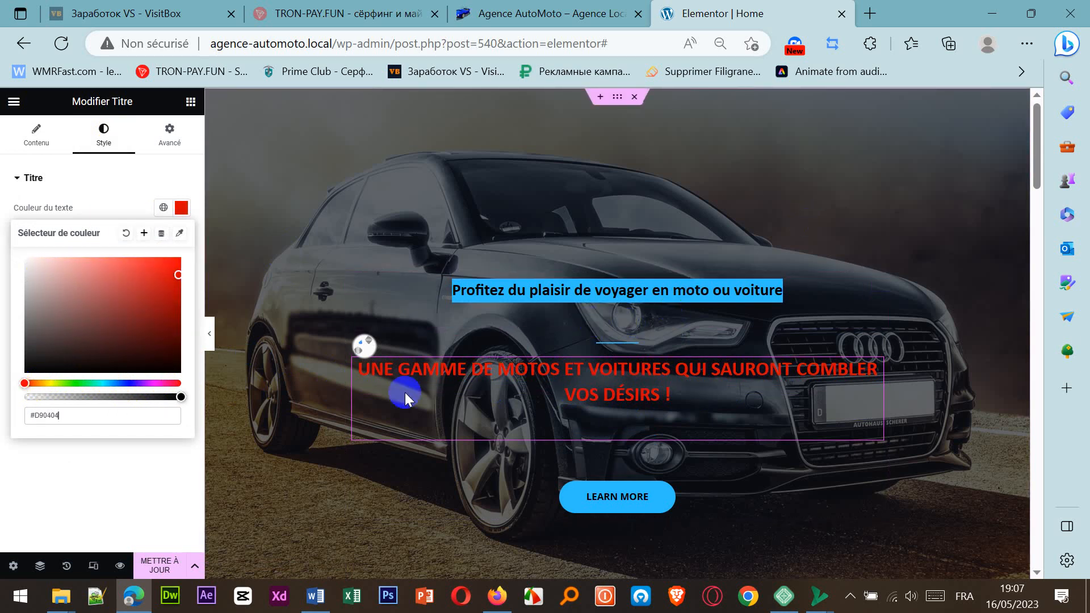
click(528, 14)
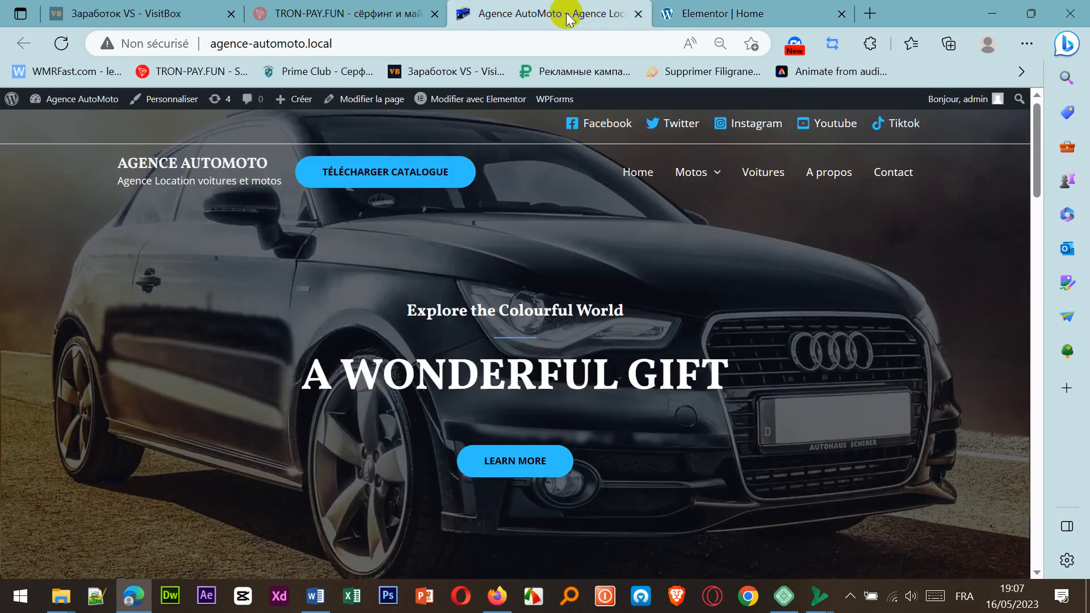
click(741, 10)
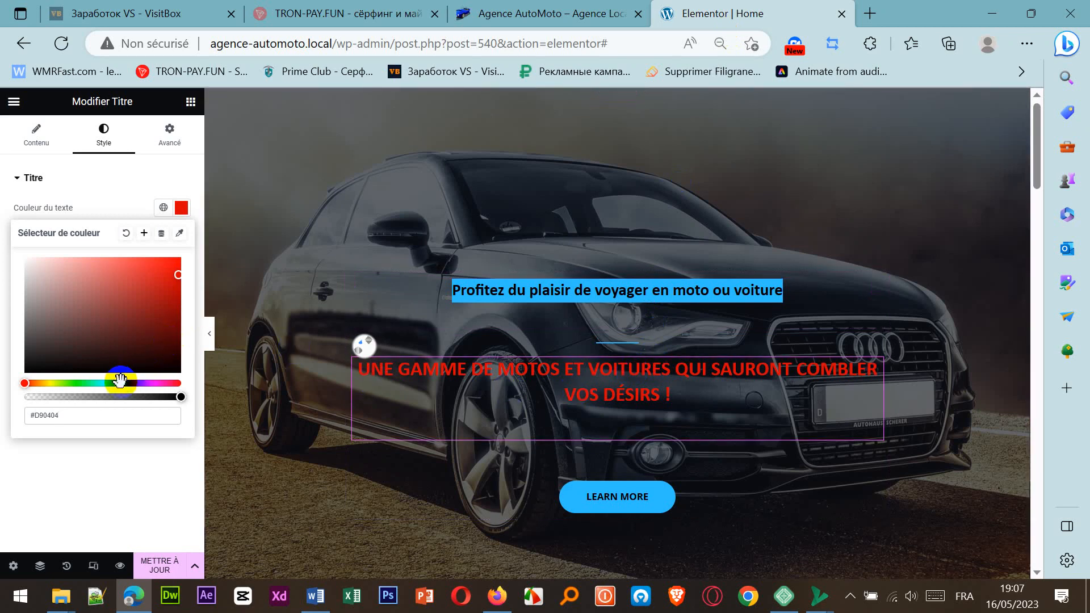
mouse_move(135, 382)
mouse_down()
mouse_move(192, 386)
mouse_move(141, 382)
mouse_move(153, 378)
mouse_up()
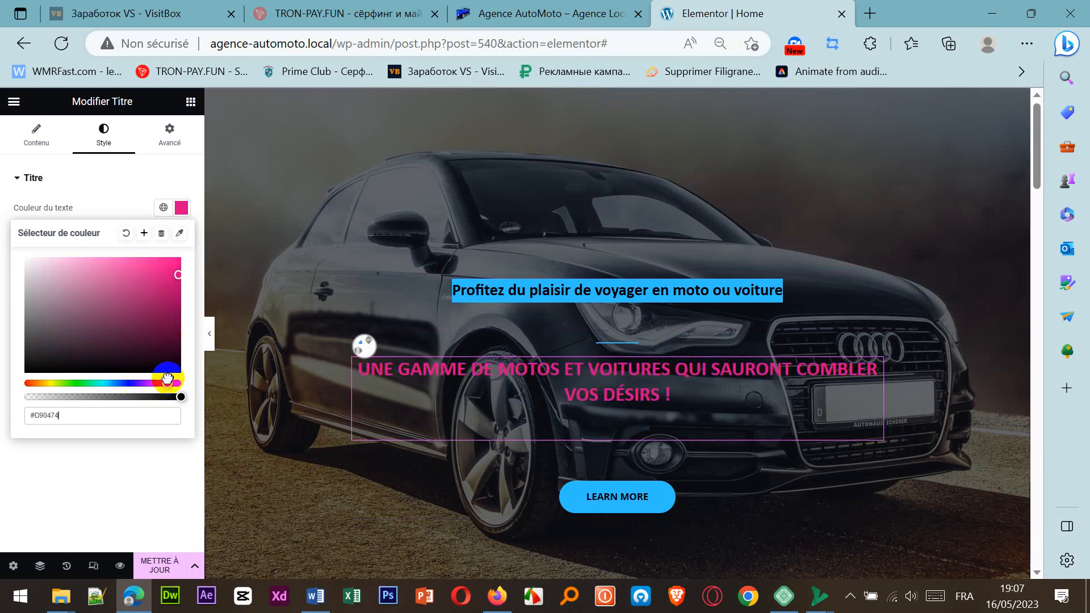
click(135, 186)
click(480, 375)
drag(433, 369, 779, 409)
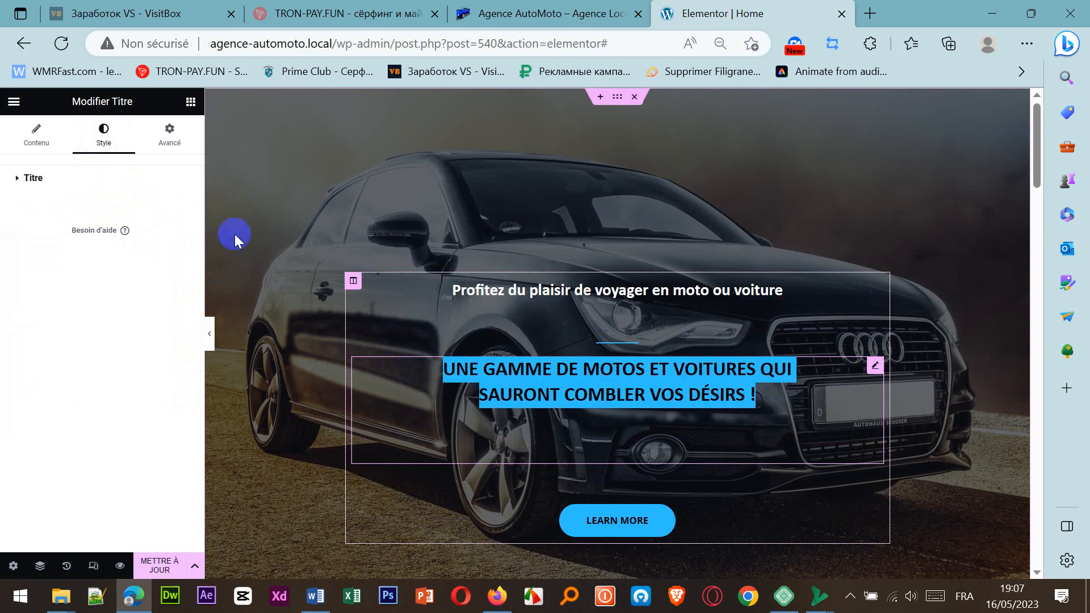
click(111, 343)
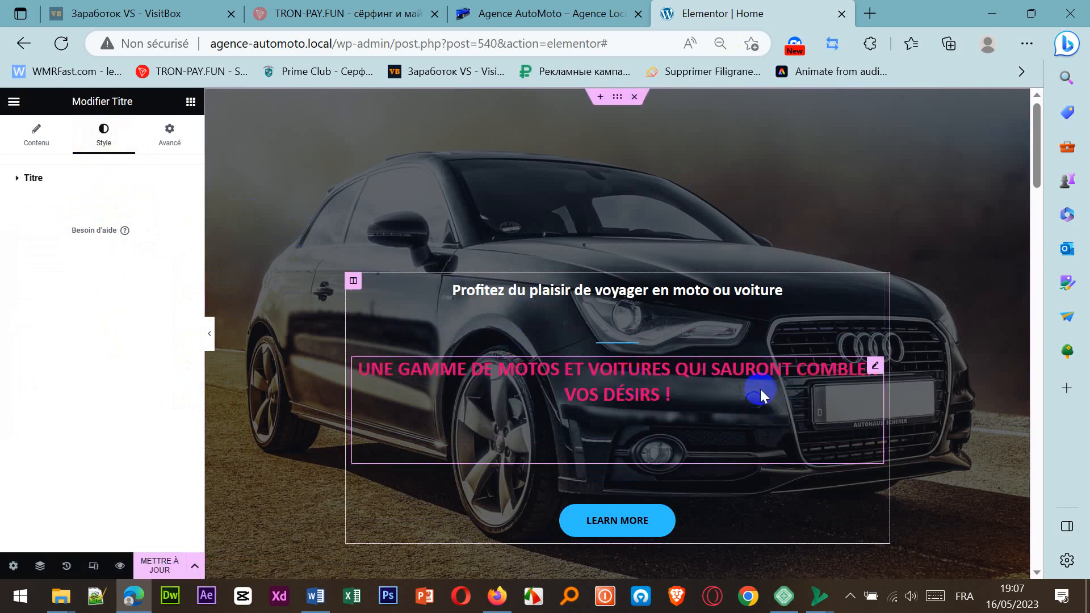
drag(634, 523, 637, 525)
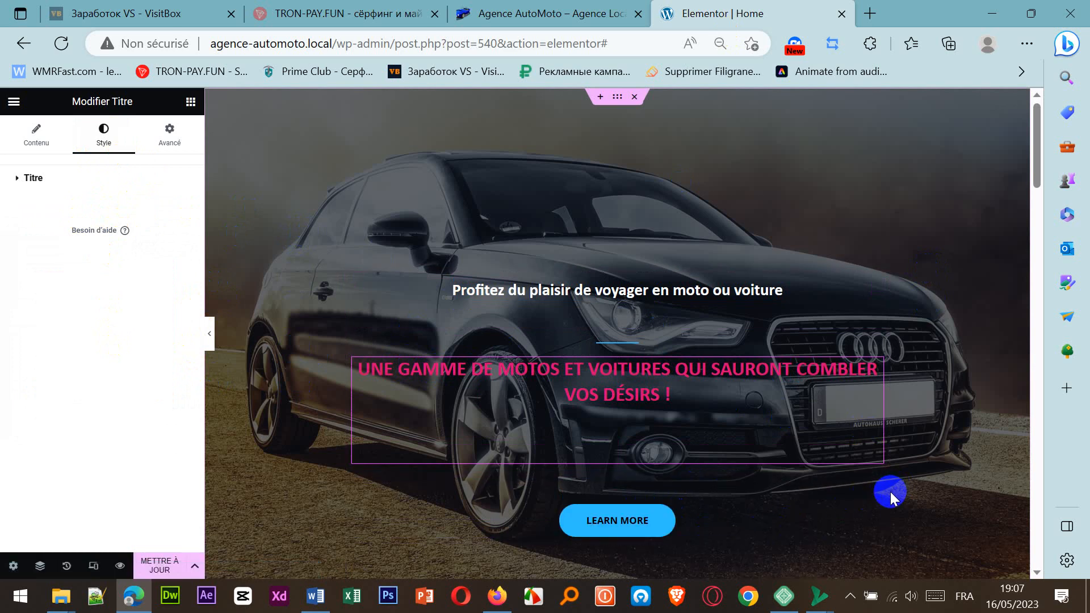
click(21, 137)
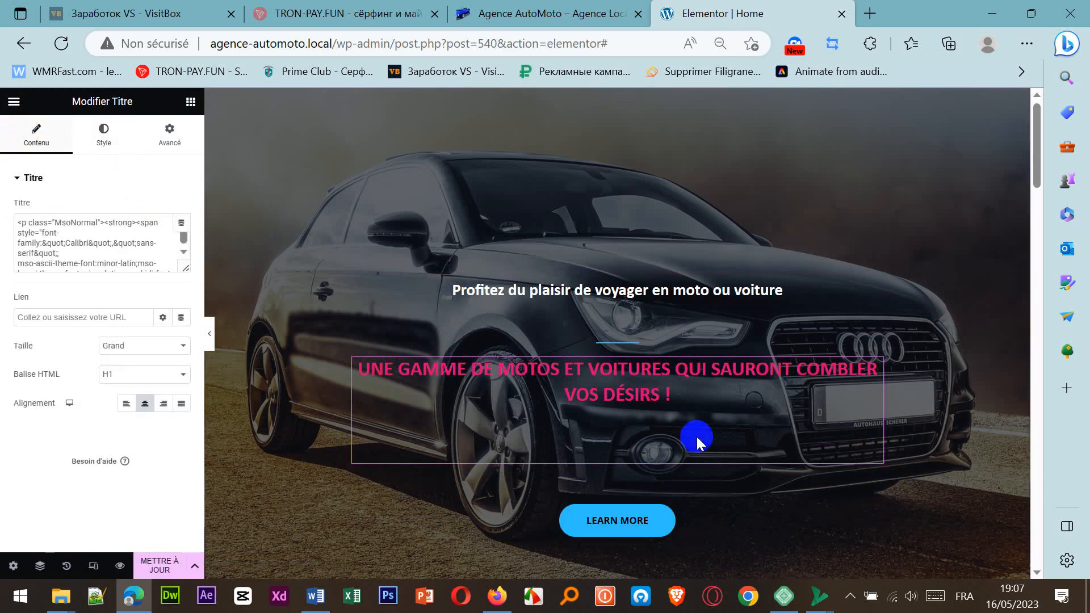
Step: Select the text of the hero's "Learn More" button, and select the word "Réservez" in données.docx in Word
click(651, 534)
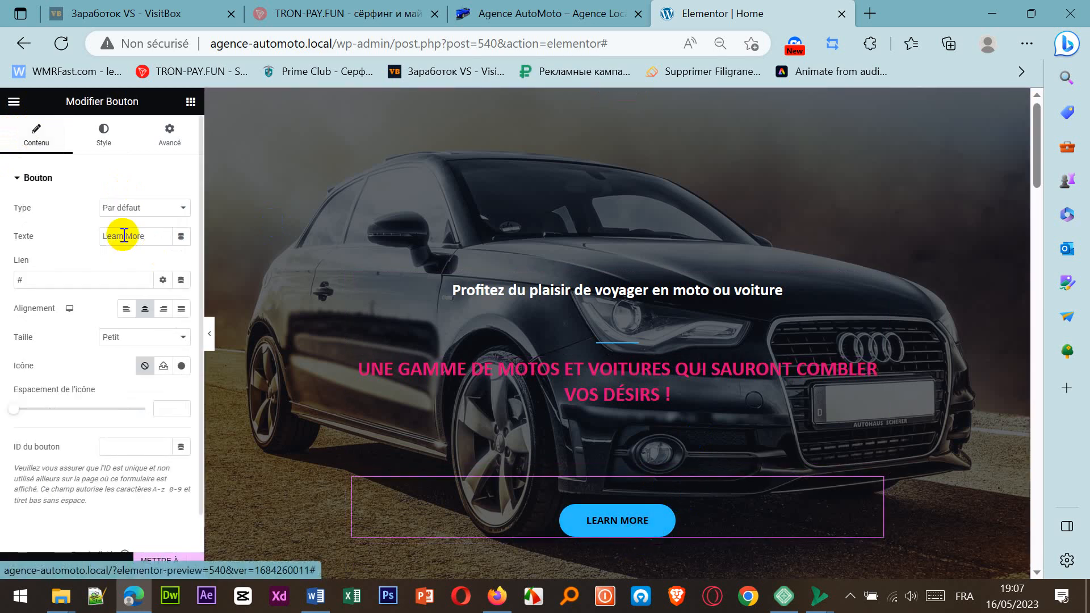
drag(153, 237, 102, 236)
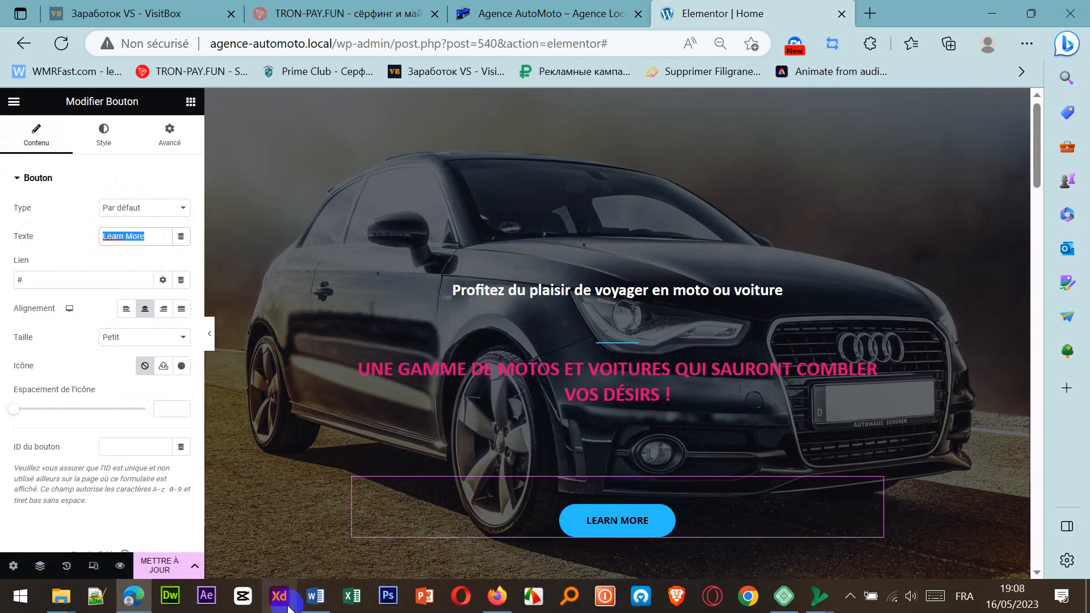
click(315, 595)
drag(364, 430, 318, 427)
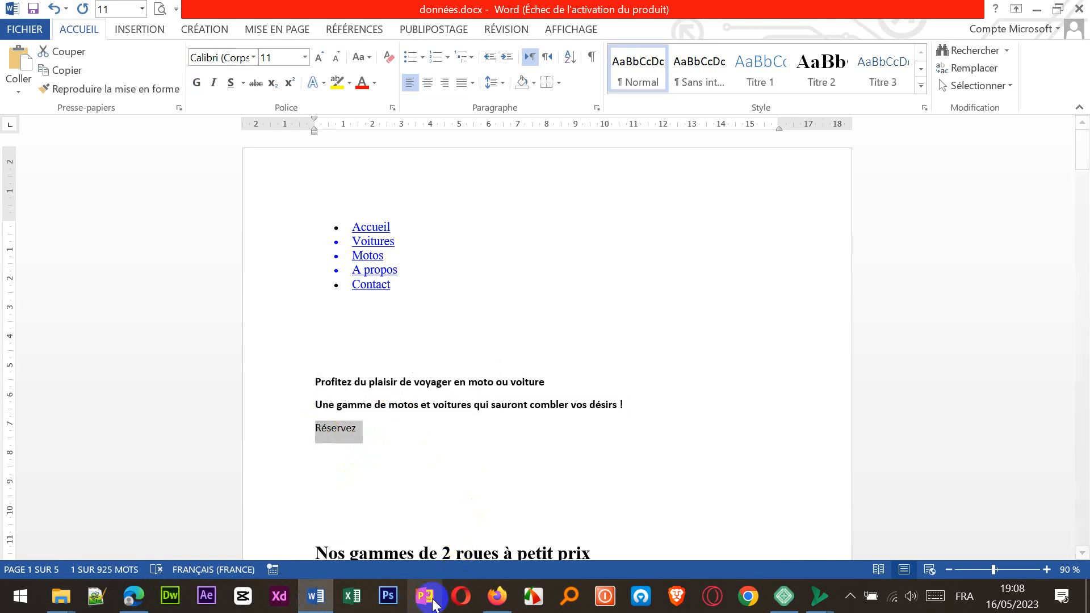
Step: Back in Elementor, replace the hero button's "Learn More" text with "Réservez"
click(151, 599)
click(638, 521)
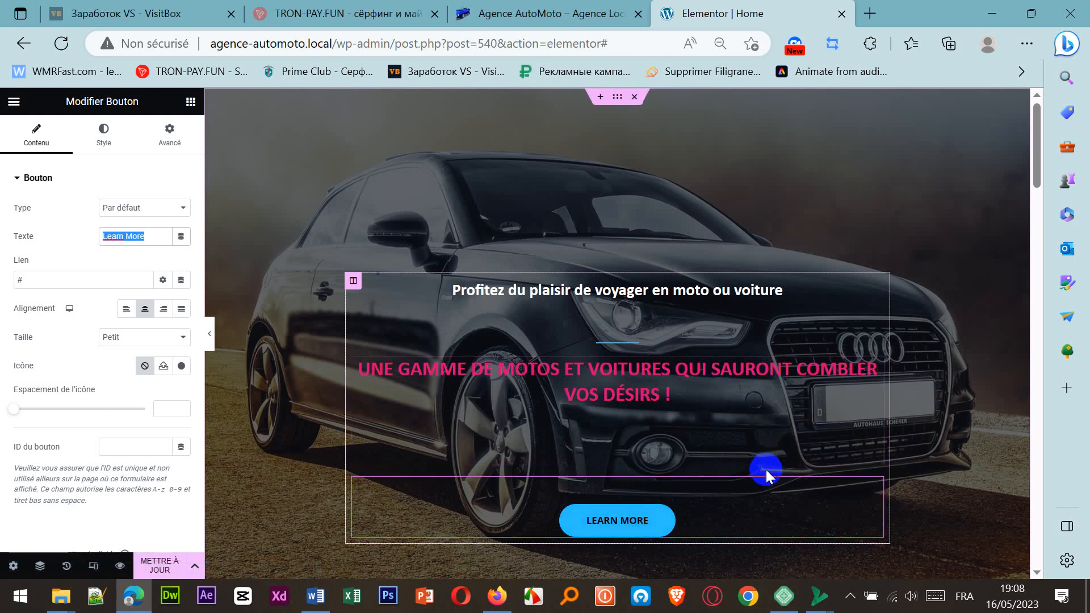
key(F11)
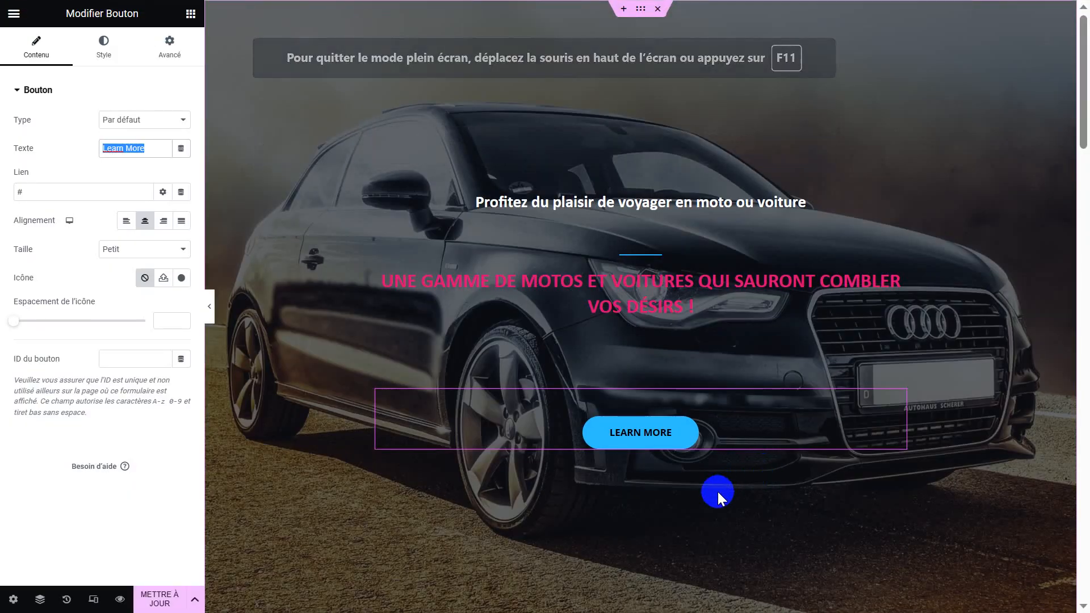
click(659, 520)
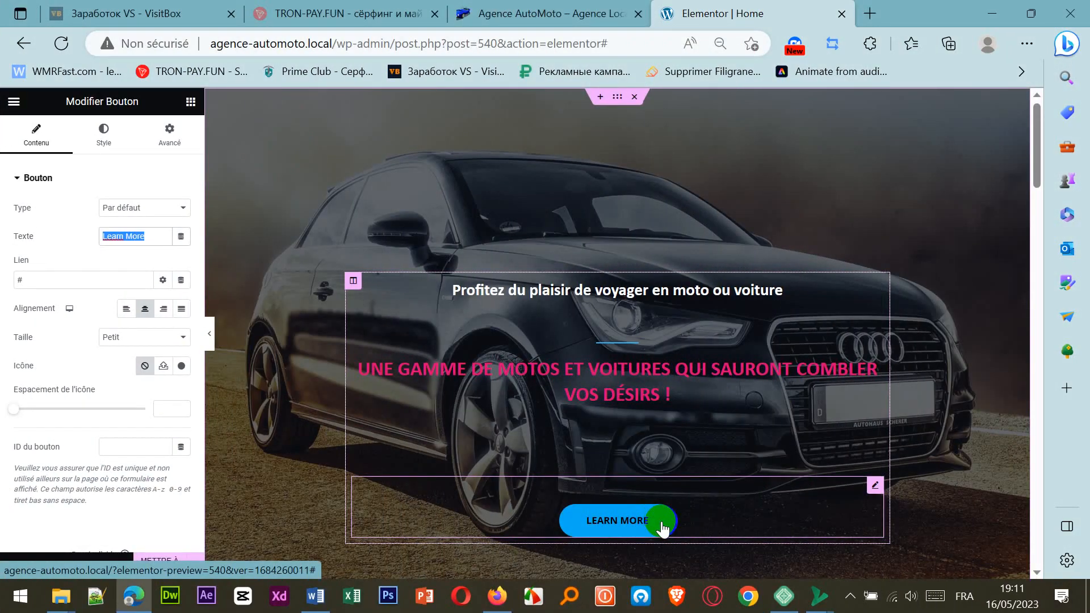
key(BackSpace)
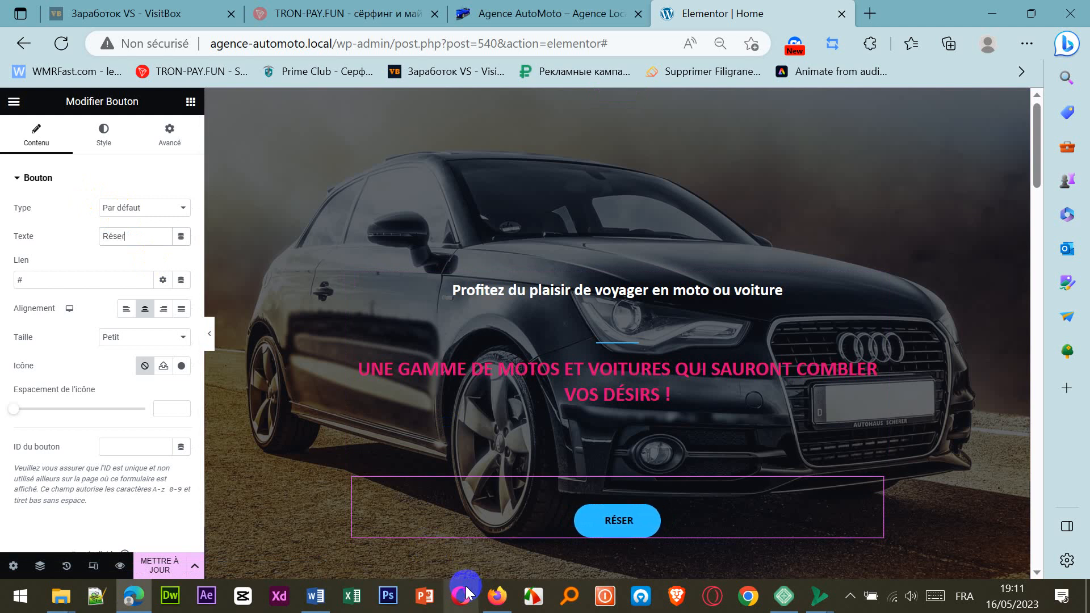
text(vez)
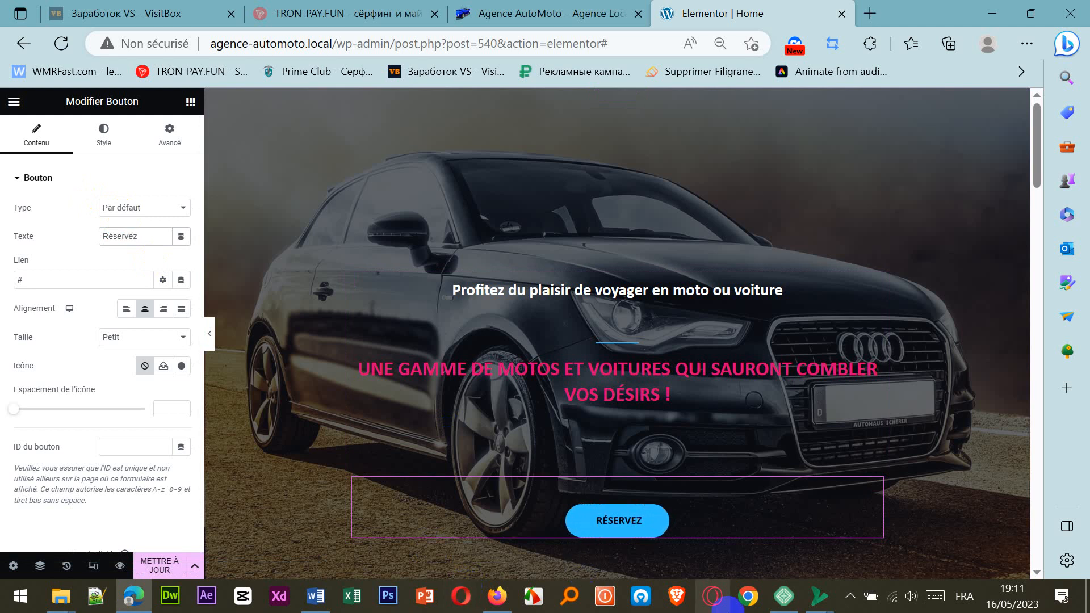
Step: Select the "#" link of the "Réservez" button, and open the site's Contact page in the other browser tab to look through it
mouse_move(785, 603)
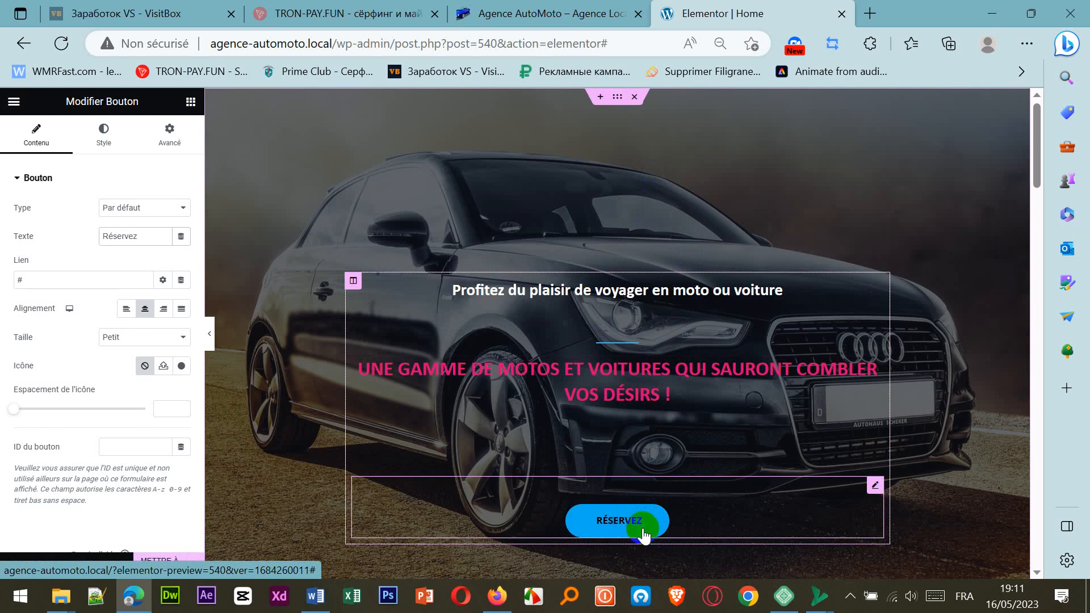
drag(22, 279, 4, 282)
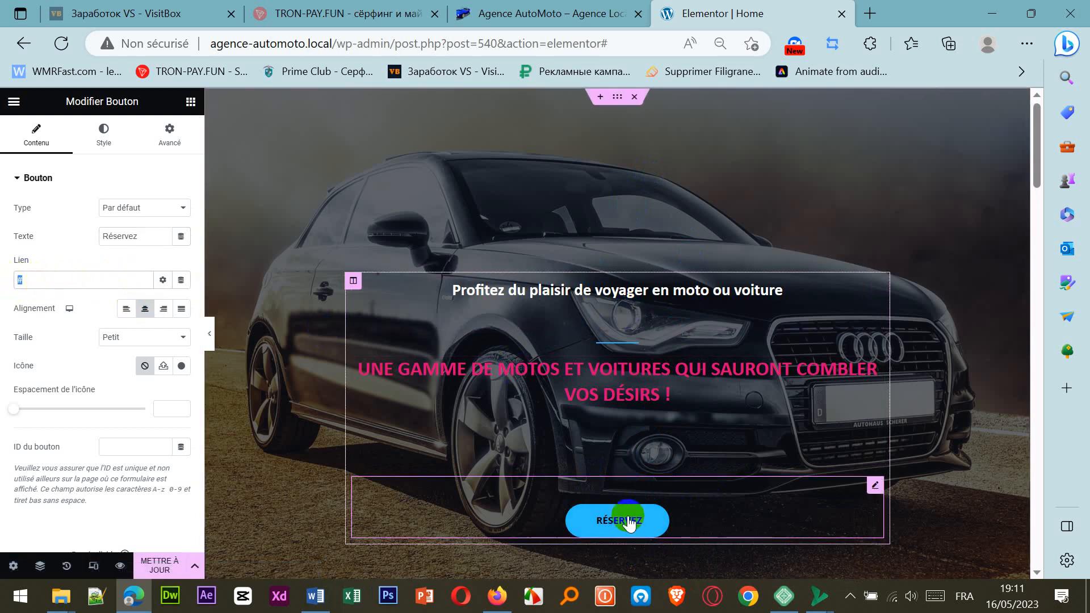
click(528, 12)
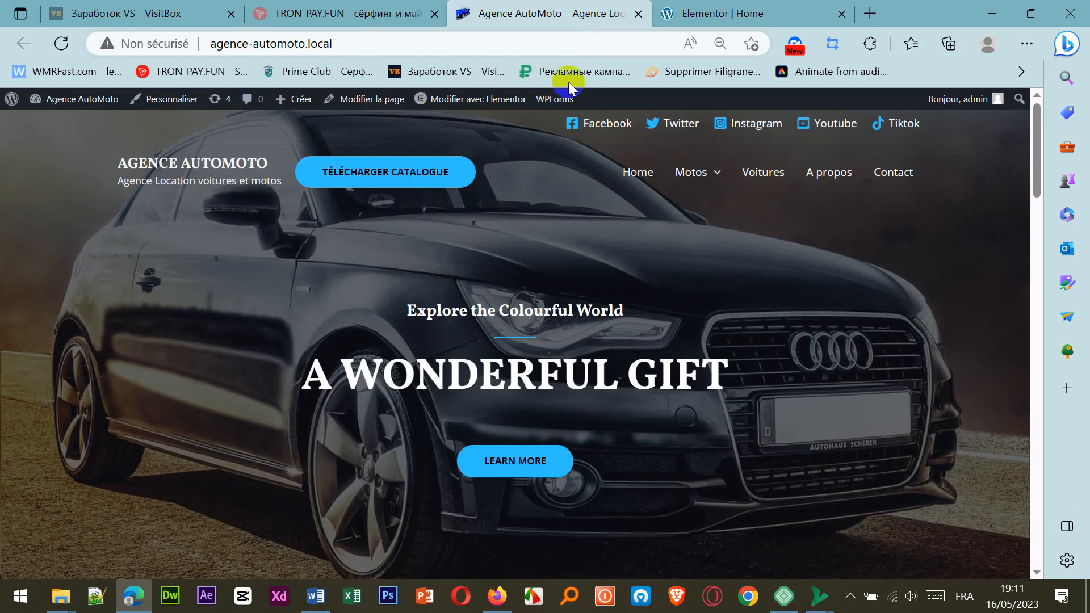
click(890, 180)
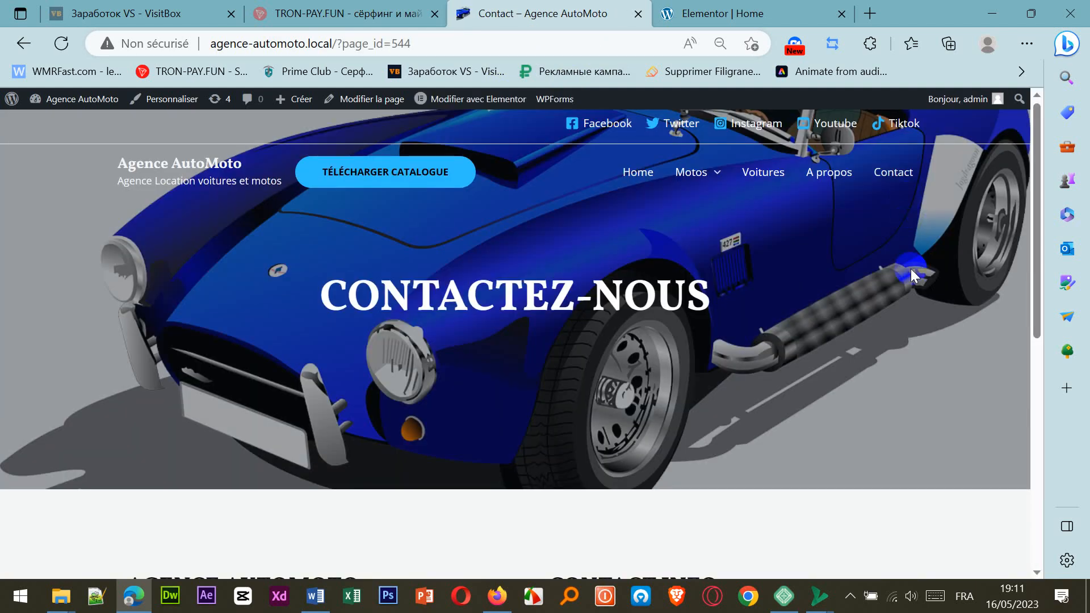
scroll(912, 284, down, 8)
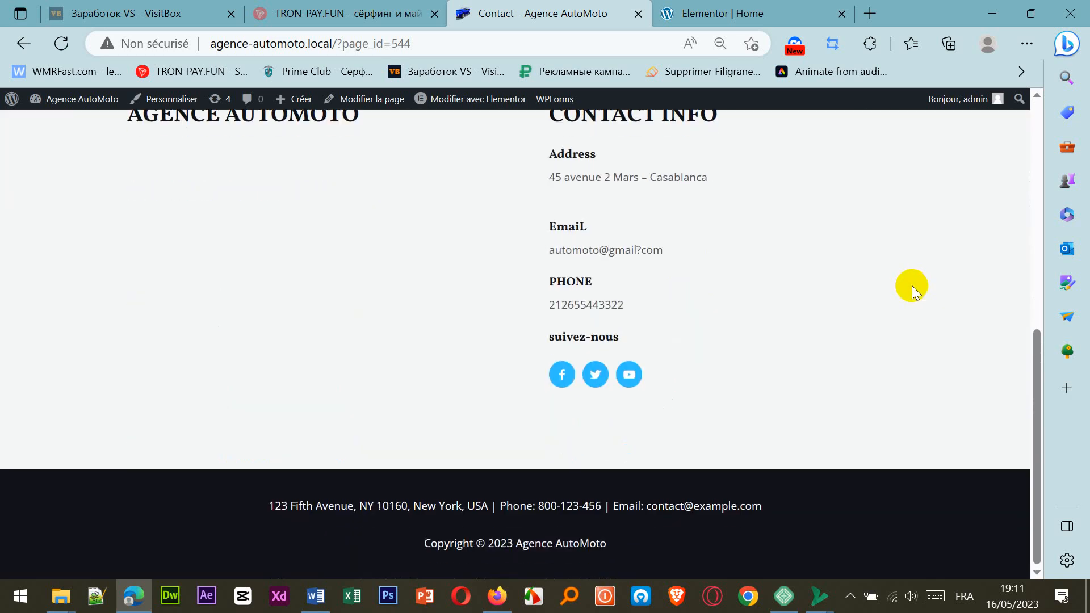
scroll(913, 285, up, 7)
scroll(912, 285, up, 1)
scroll(910, 285, down, 6)
scroll(908, 285, up, 5)
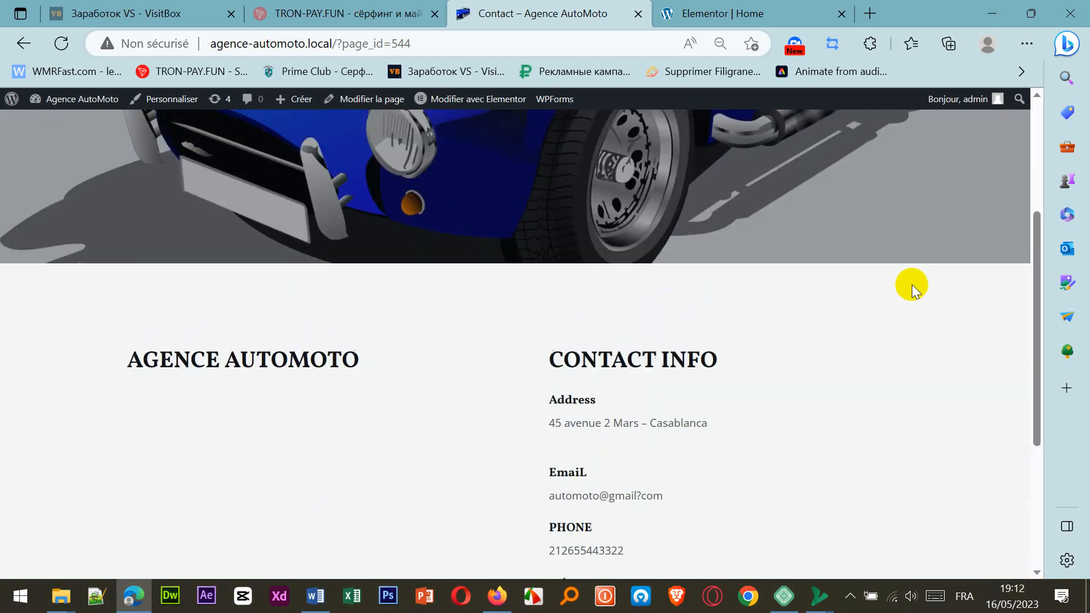
Step: Copy the full web address of the Contact page
drag(410, 43, 194, 20)
drag(433, 41, 211, 44)
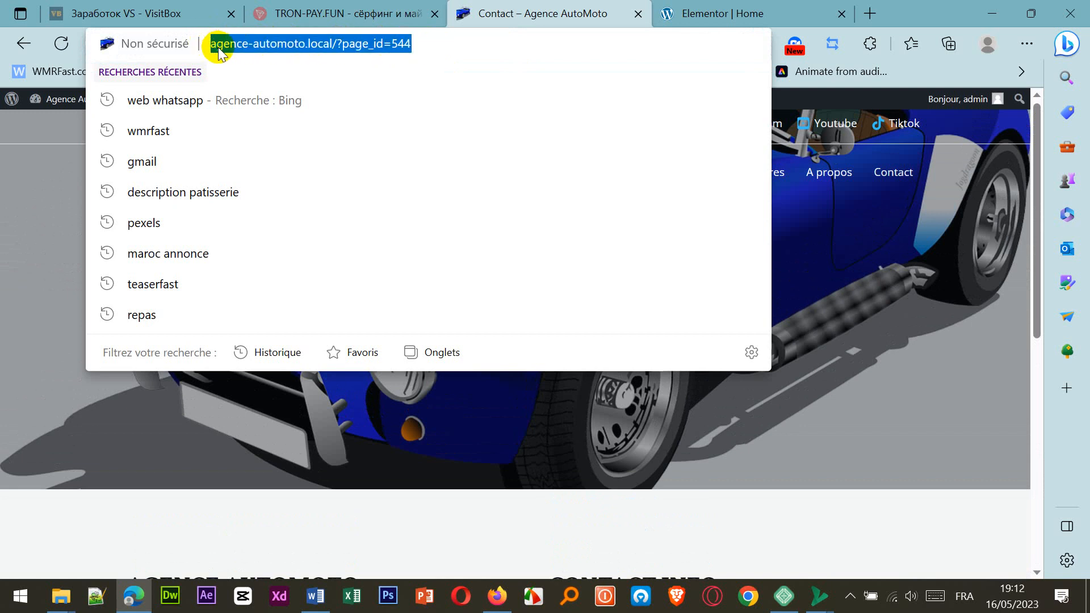
right_click(219, 50)
click(287, 212)
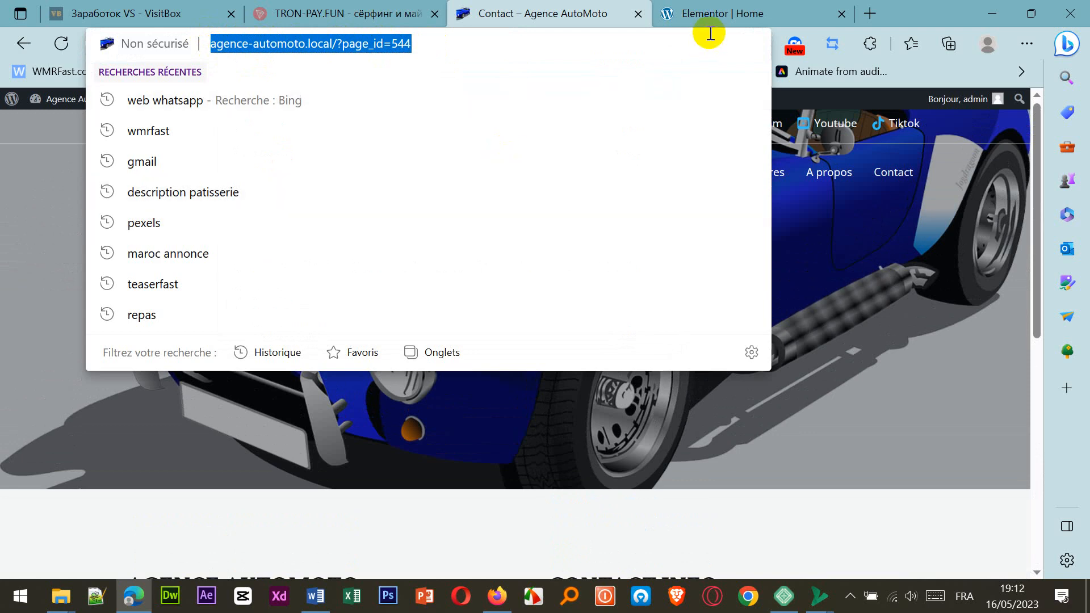
Step: Back in Elementor, link the "Réservez" button to the copied Contact page address and set its size to Moyen
click(708, 16)
double_click(48, 274)
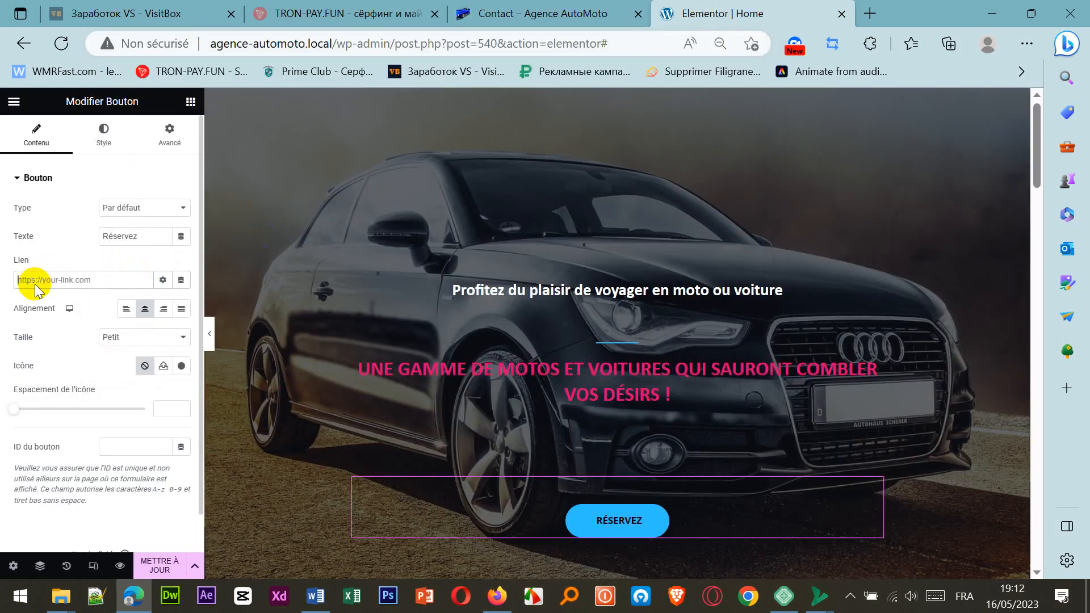
right_click(36, 290)
click(75, 415)
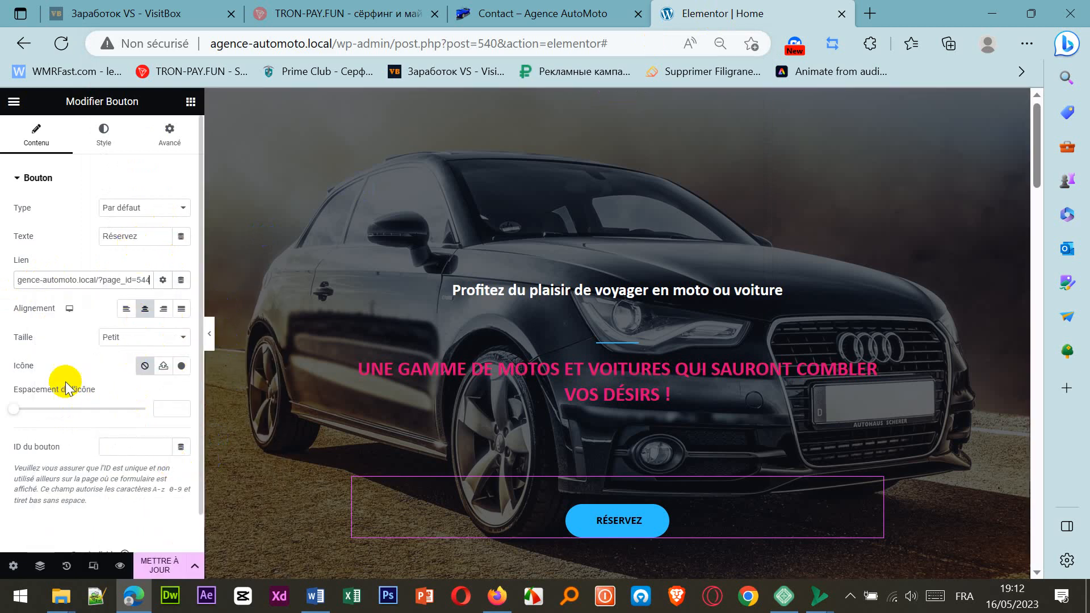
click(183, 337)
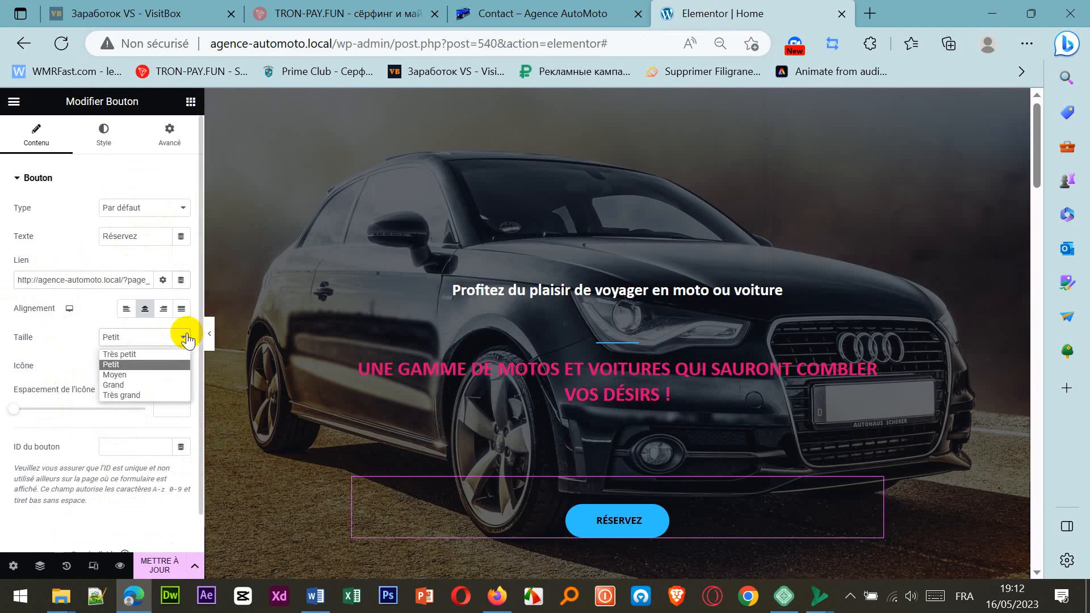
click(158, 376)
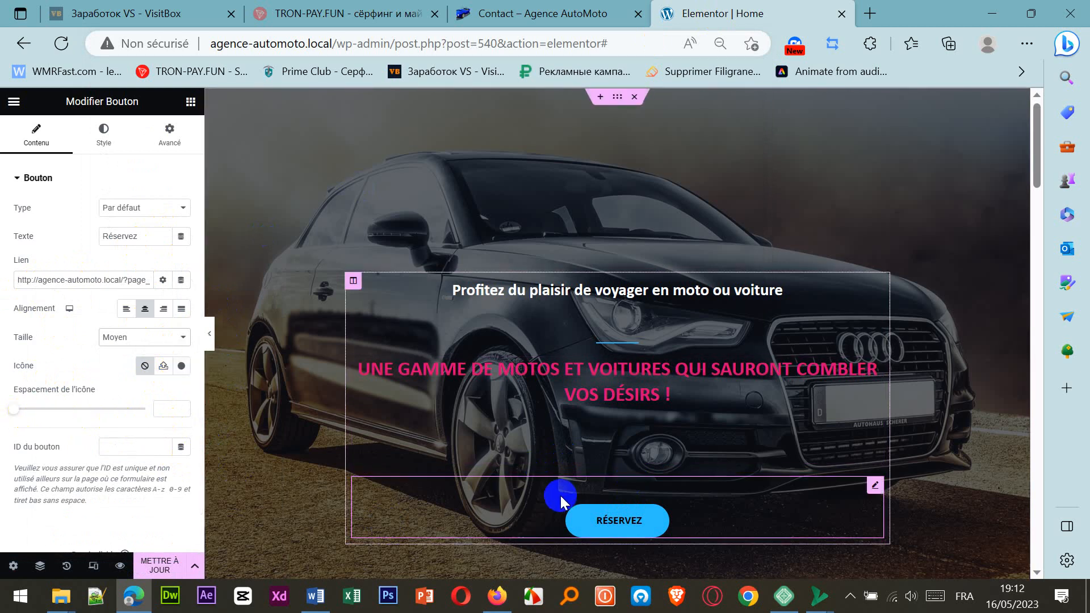
click(163, 368)
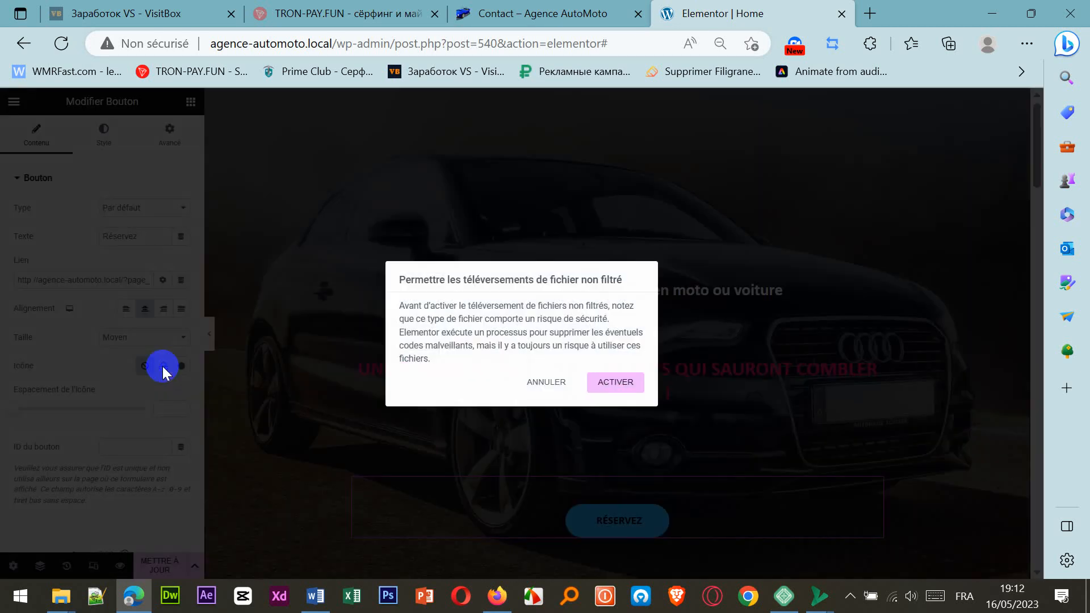
click(616, 383)
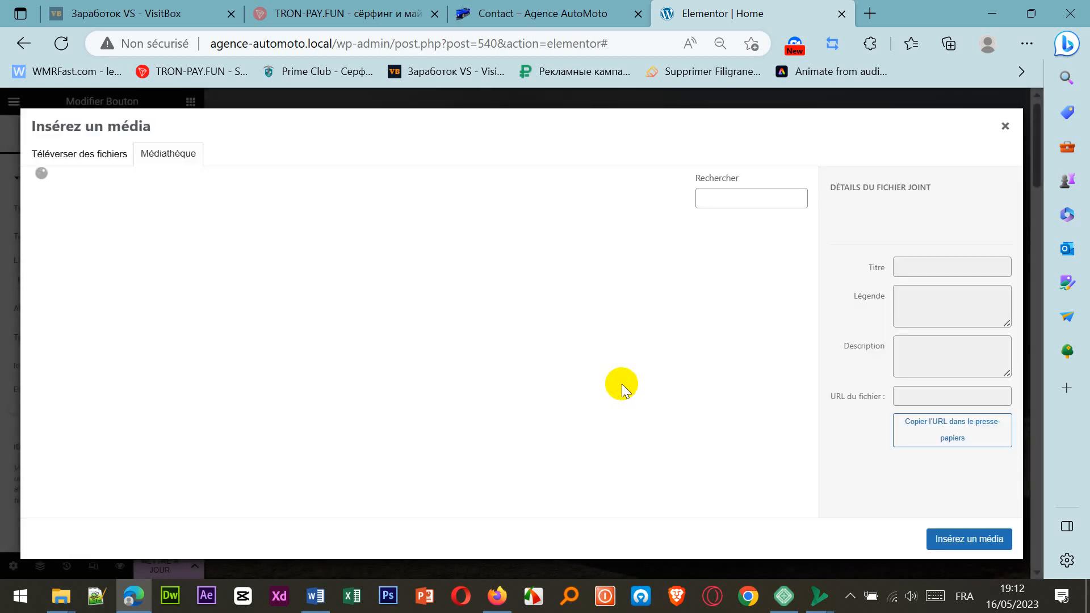
click(57, 154)
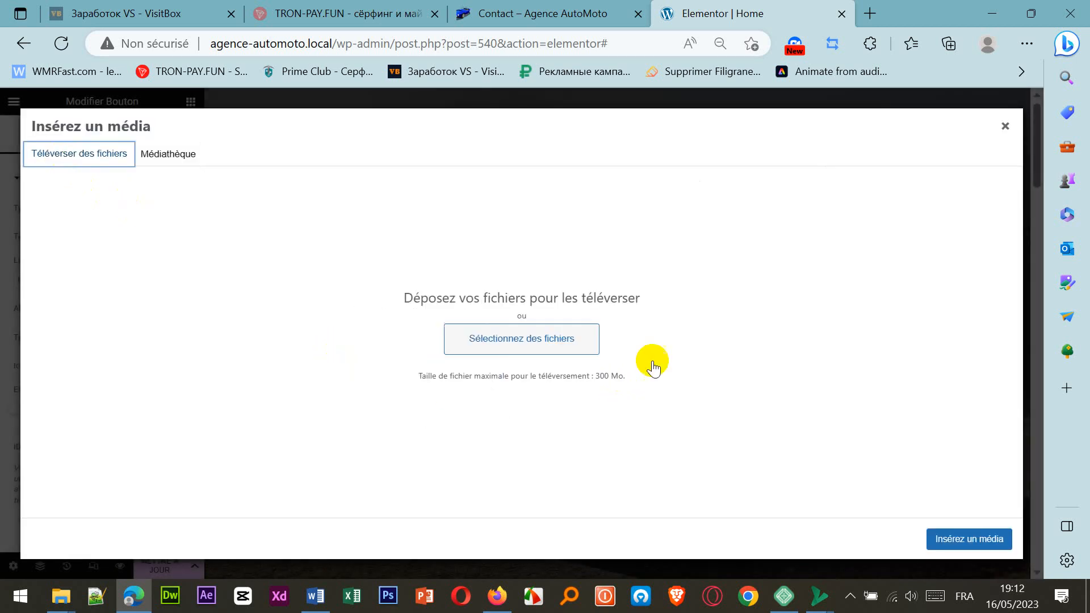
click(1006, 127)
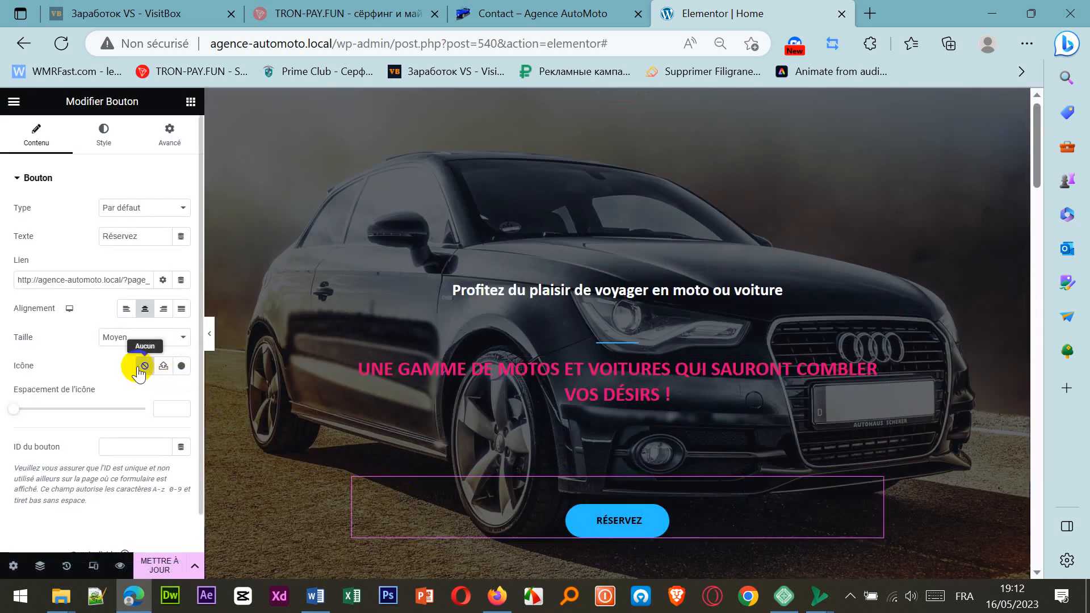
Step: Open the icon library for the "Réservez" button and search it for "res"
click(181, 366)
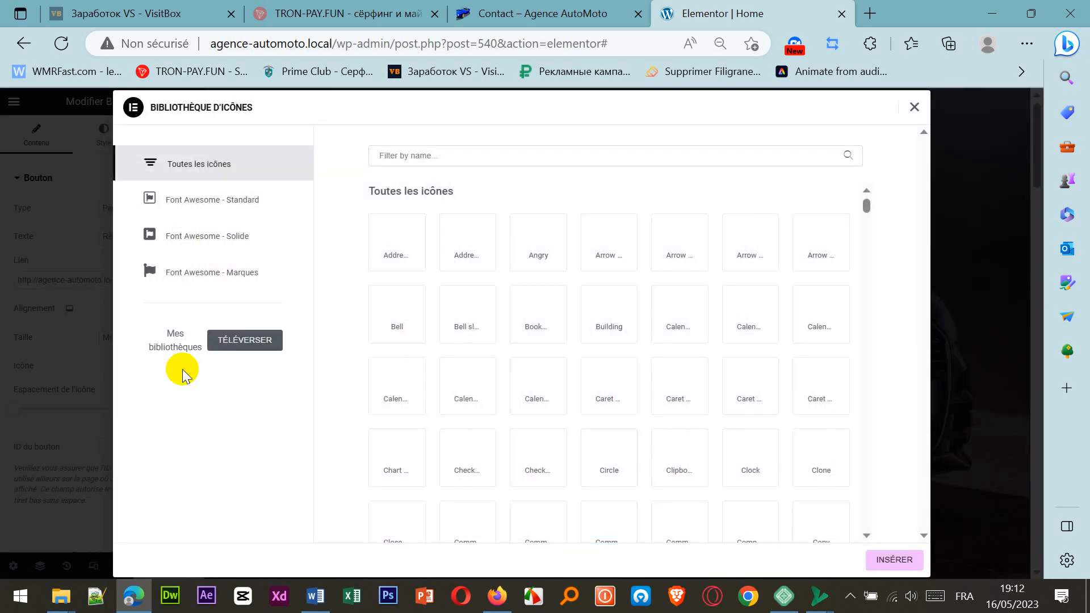
click(451, 160)
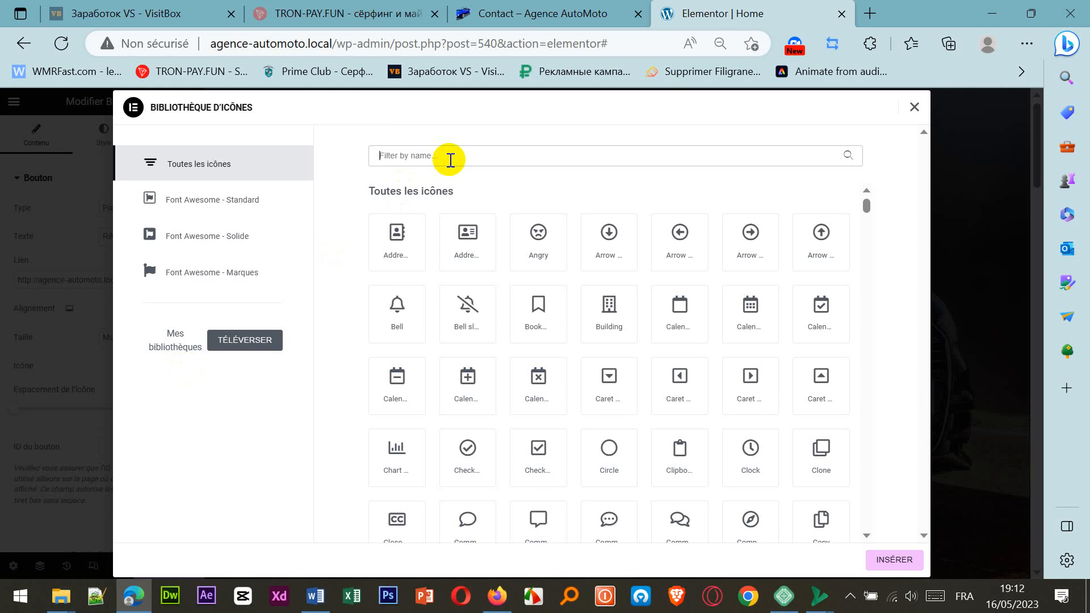
text(ré)
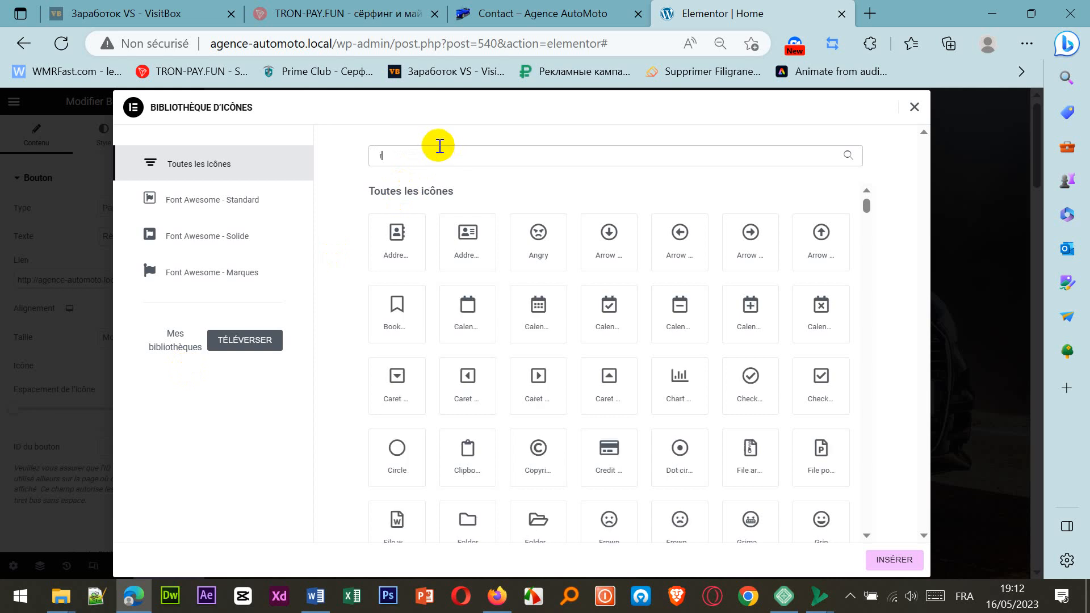
key(BackSpace)
key(BackSpace)
text(res)
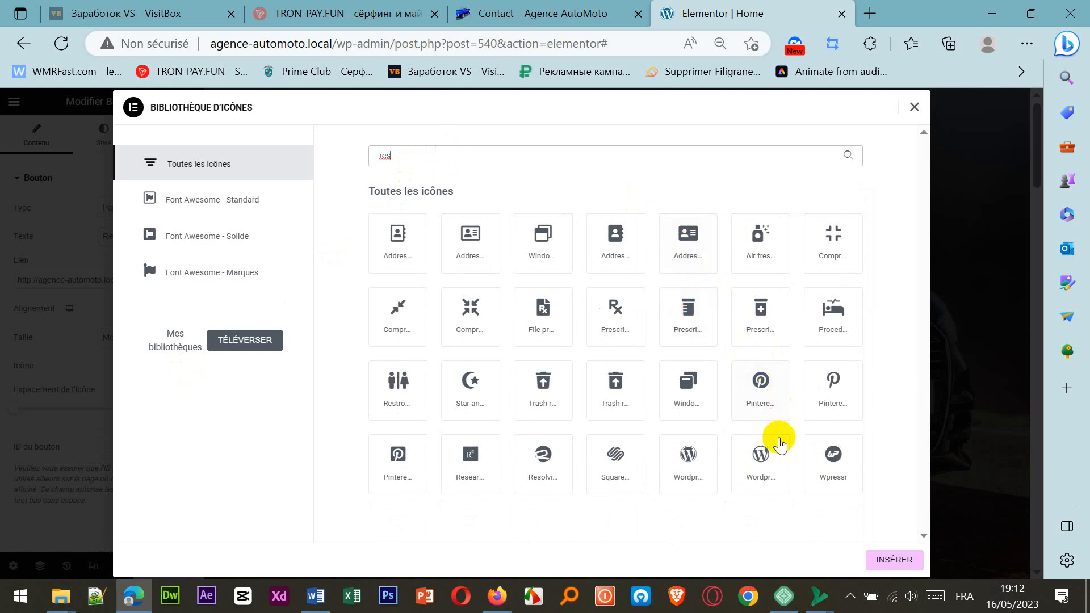
Step: Replace the icon library's search term with "c"
key(BackSpace)
key(BackSpace)
key(BackSpace)
text(con)
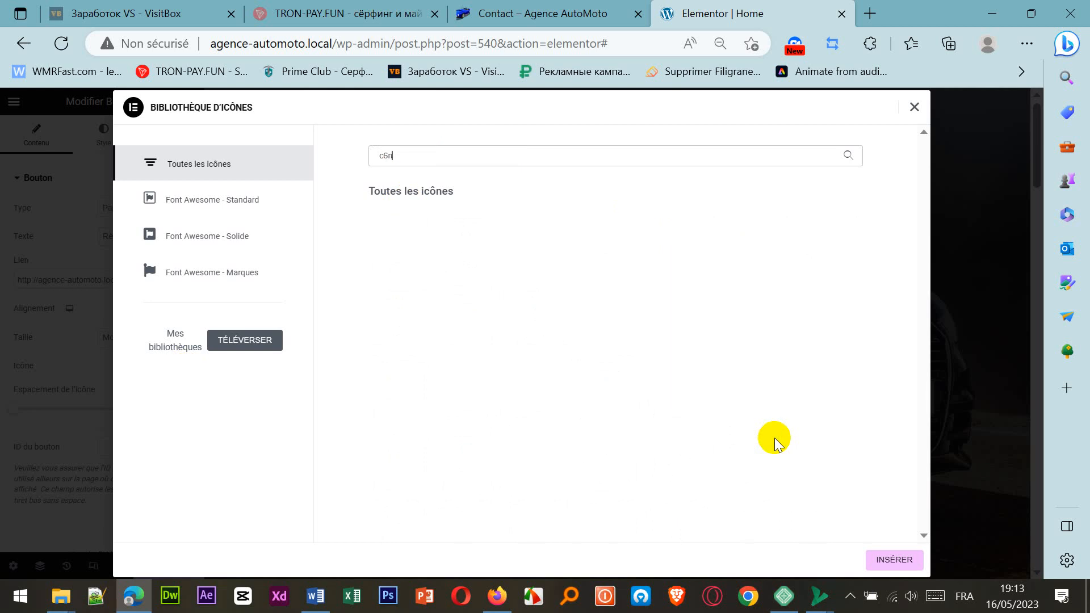
key(BackSpace)
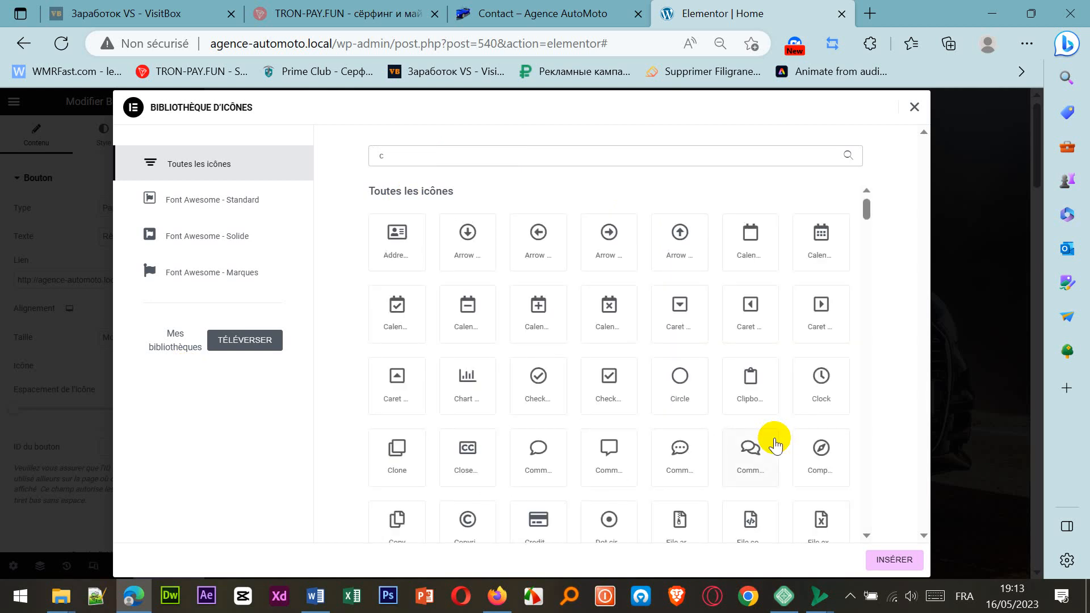
text(66)
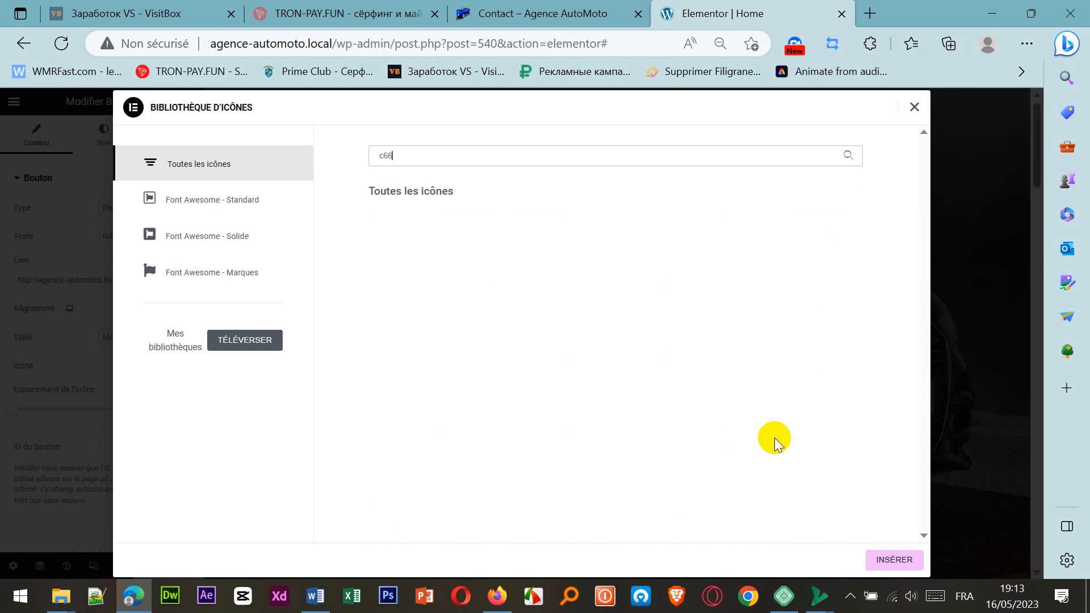
key(BackSpace)
key(BackSpace)
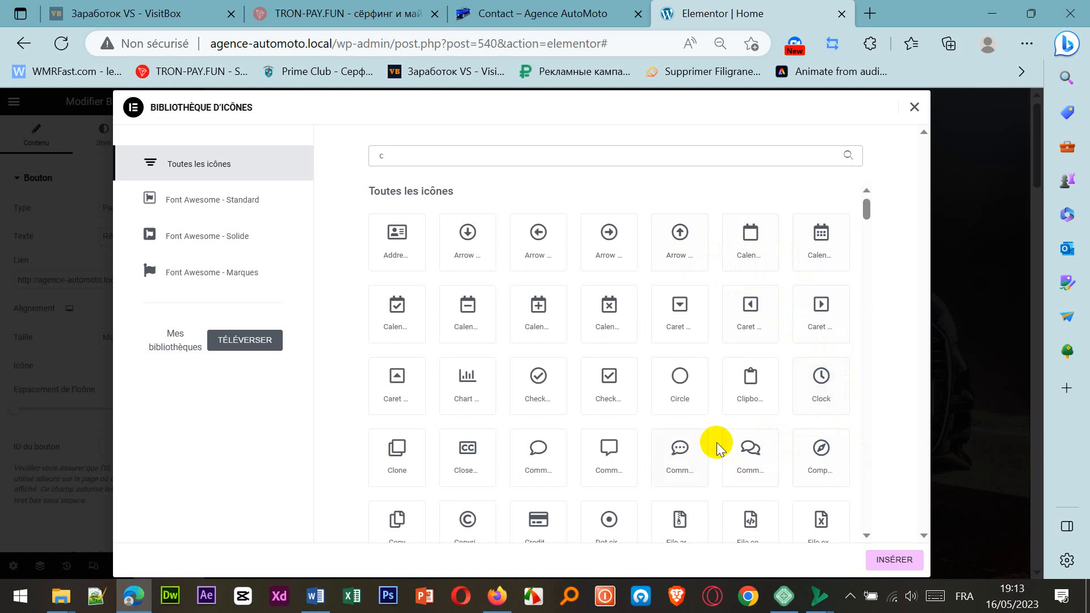
Step: Find the Bicycle icon among the filtered icons and insert it into the "Réservez" button
scroll(717, 444, down, 4)
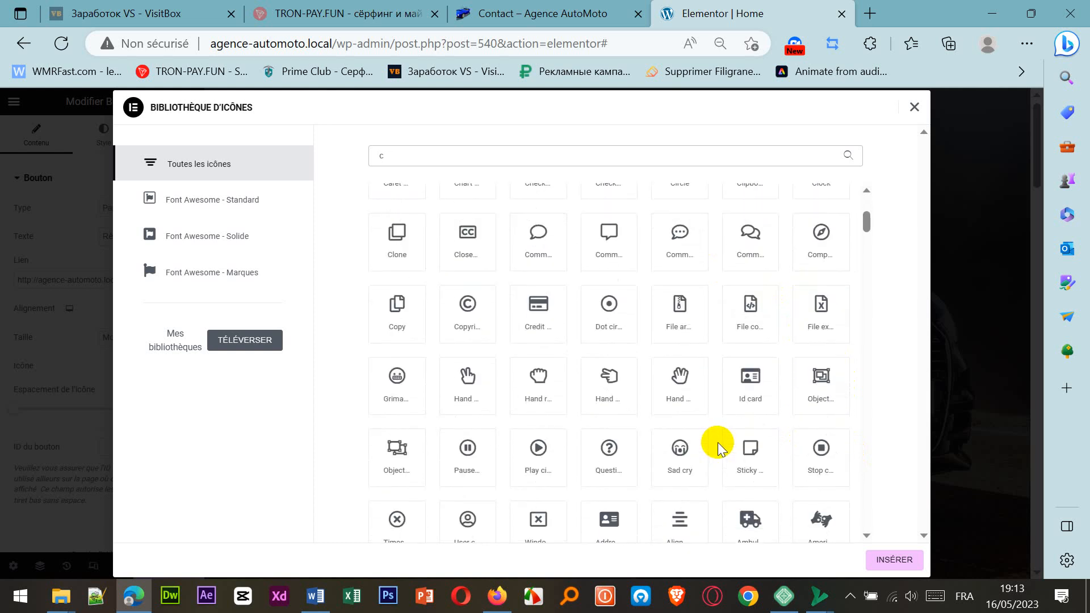
scroll(719, 448, down, 1)
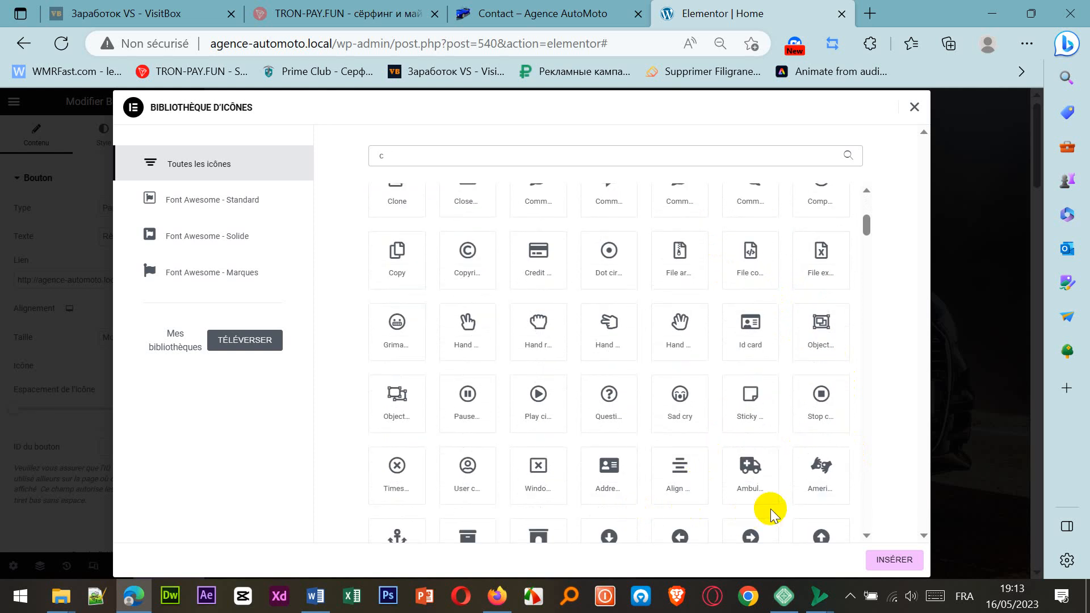
scroll(771, 514, down, 4)
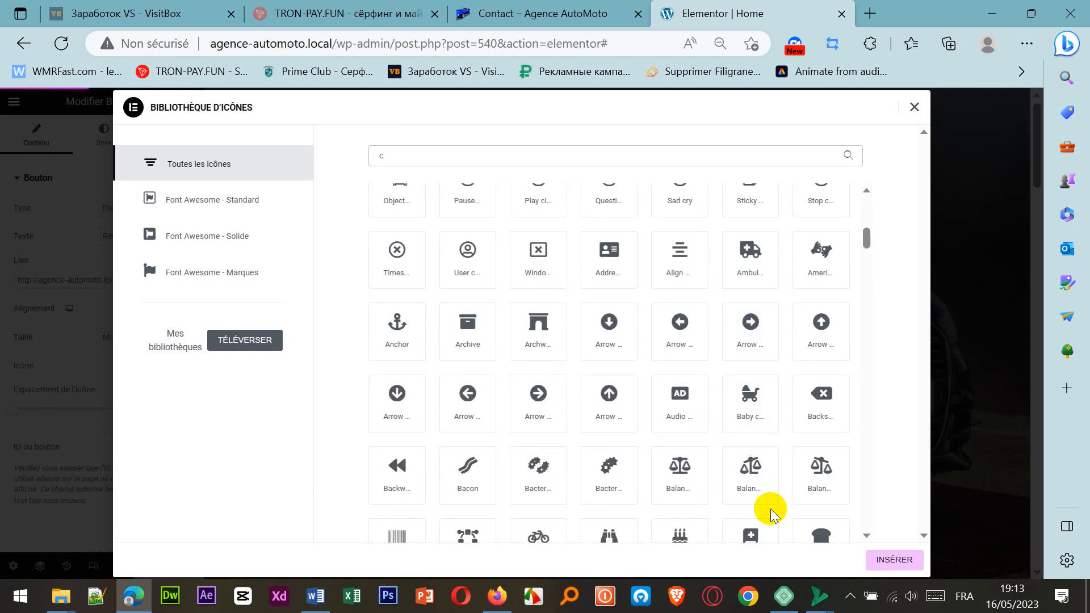
scroll(774, 514, down, 1)
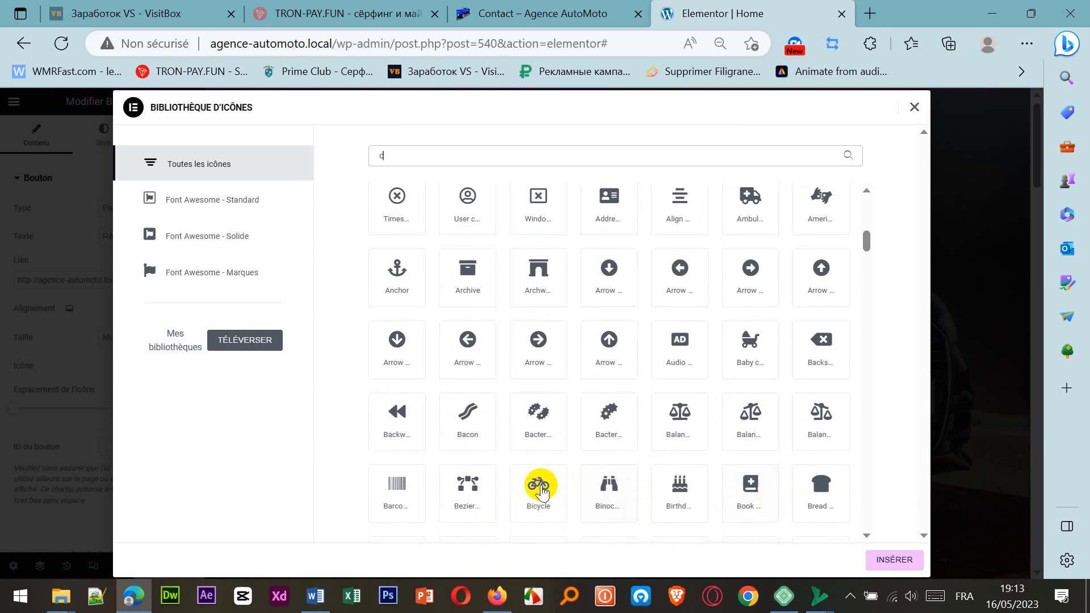
click(538, 491)
click(893, 573)
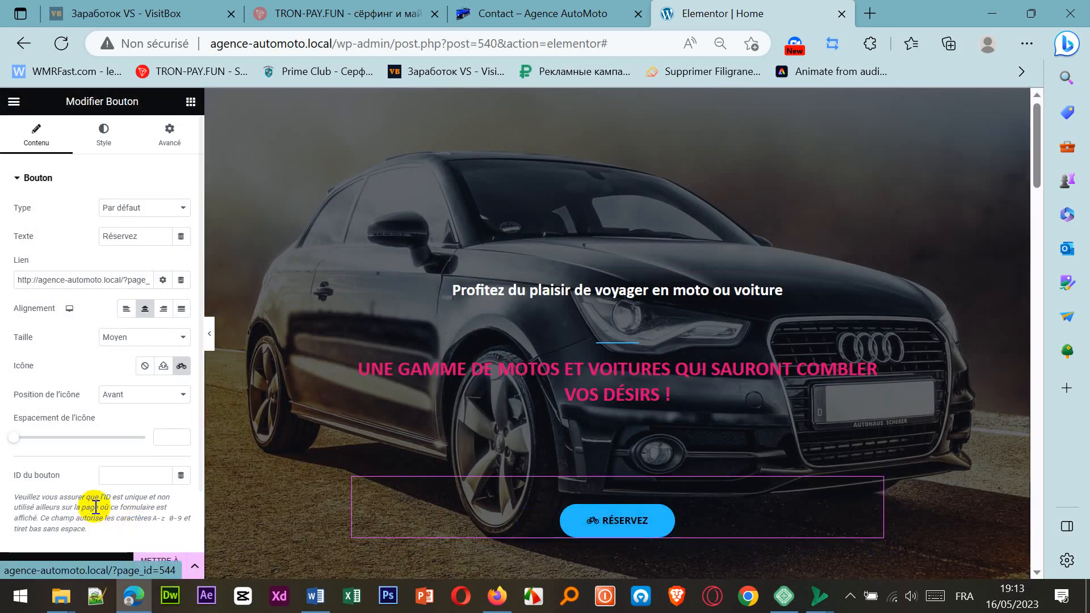
Step: Set the spacing of the "Réservez" button's icon to 6 and update the page
mouse_move(16, 440)
mouse_down()
mouse_move(49, 438)
mouse_move(19, 438)
mouse_move(30, 441)
mouse_up()
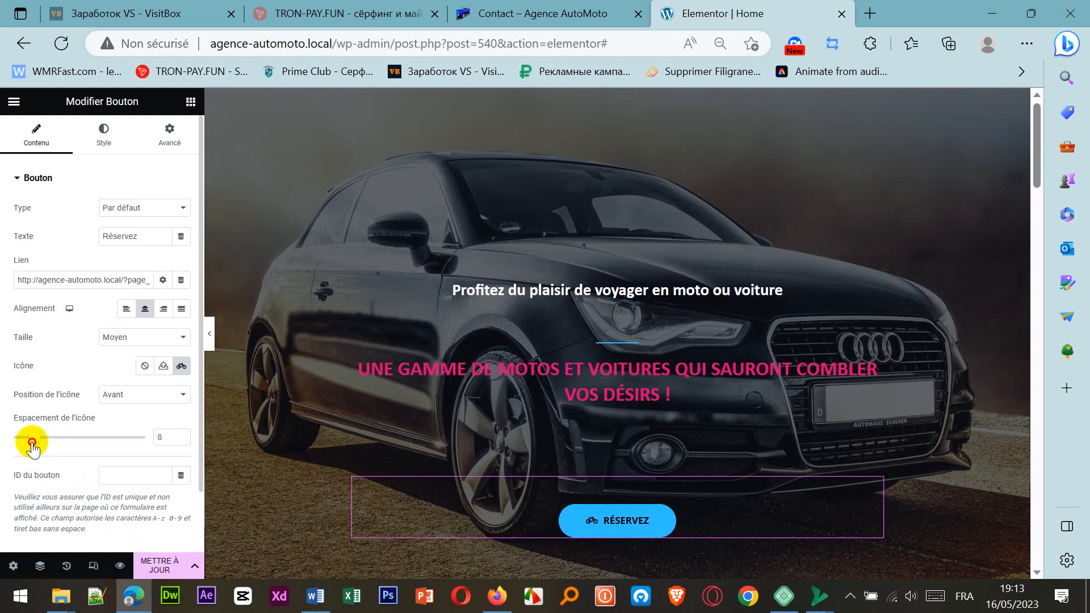
click(161, 566)
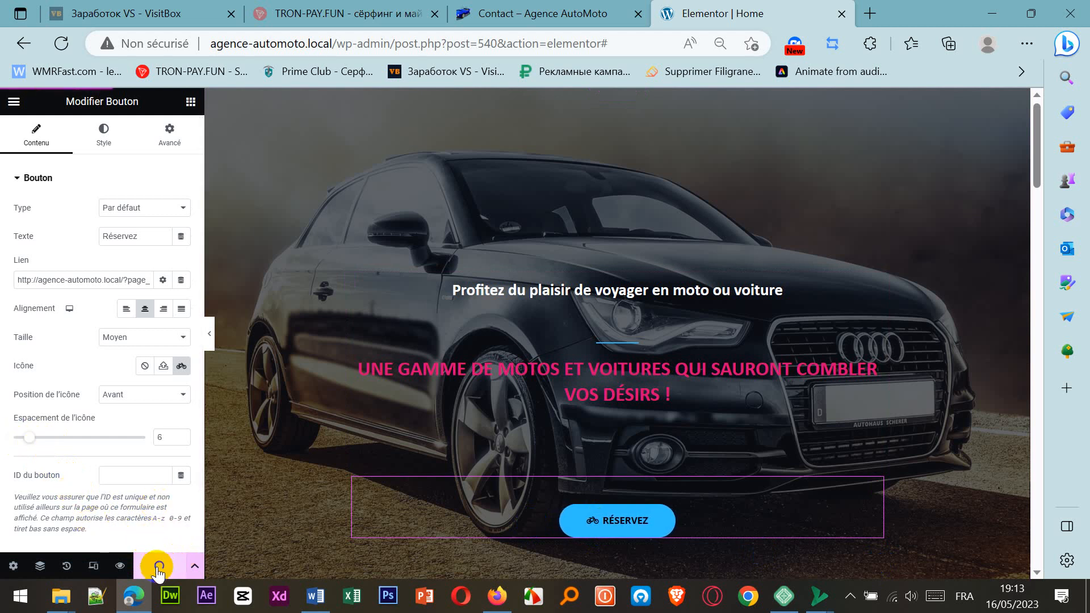
Step: Check the updated hero on the live home page and test the link of its "Réservez" button
click(580, 17)
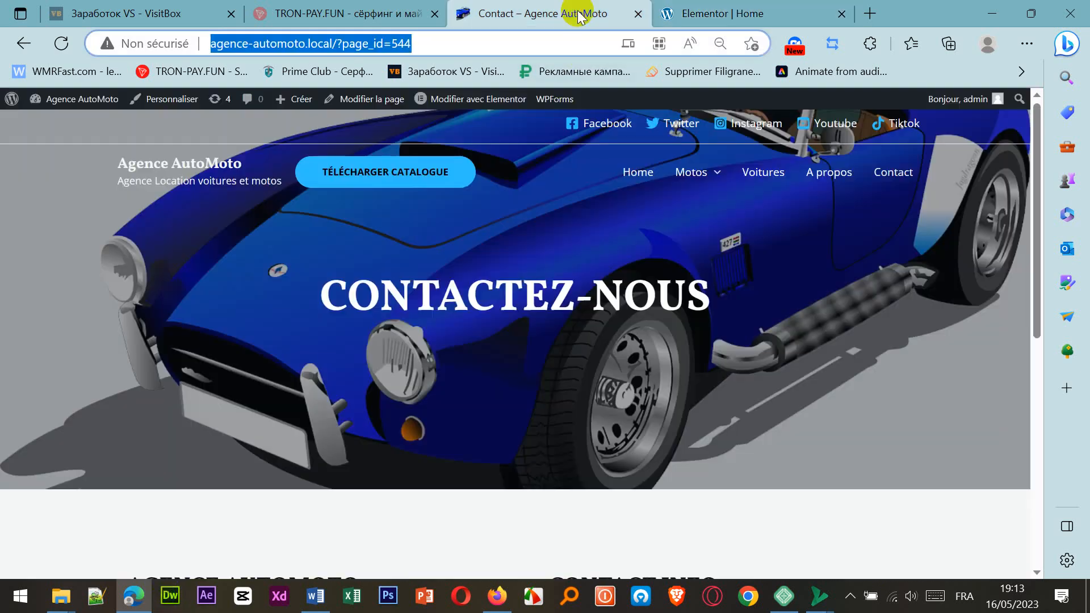
click(170, 164)
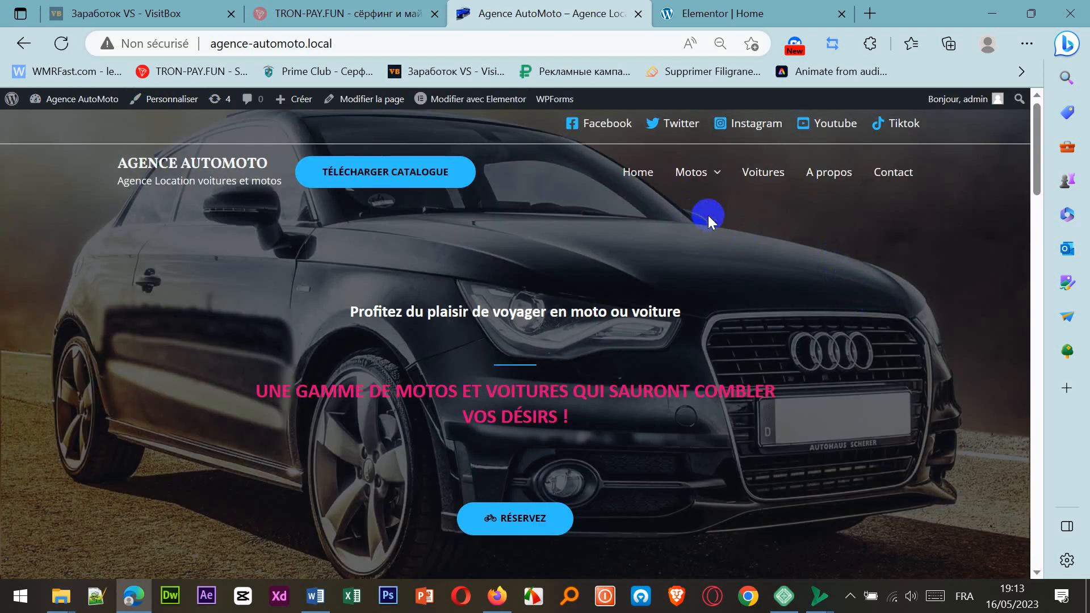
scroll(720, 230, down, 1)
scroll(720, 231, up, 1)
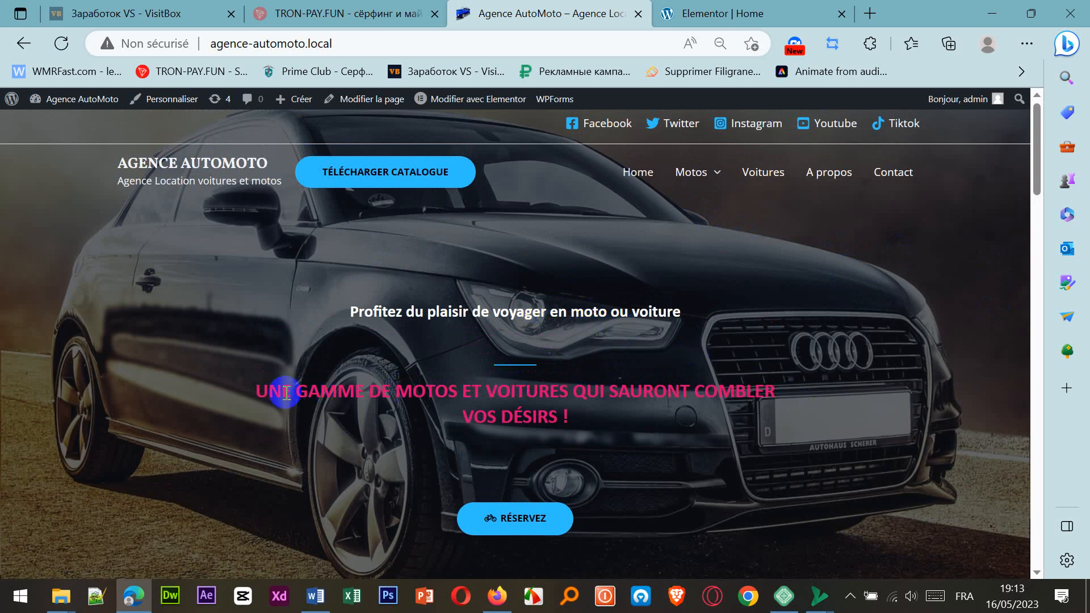
click(523, 520)
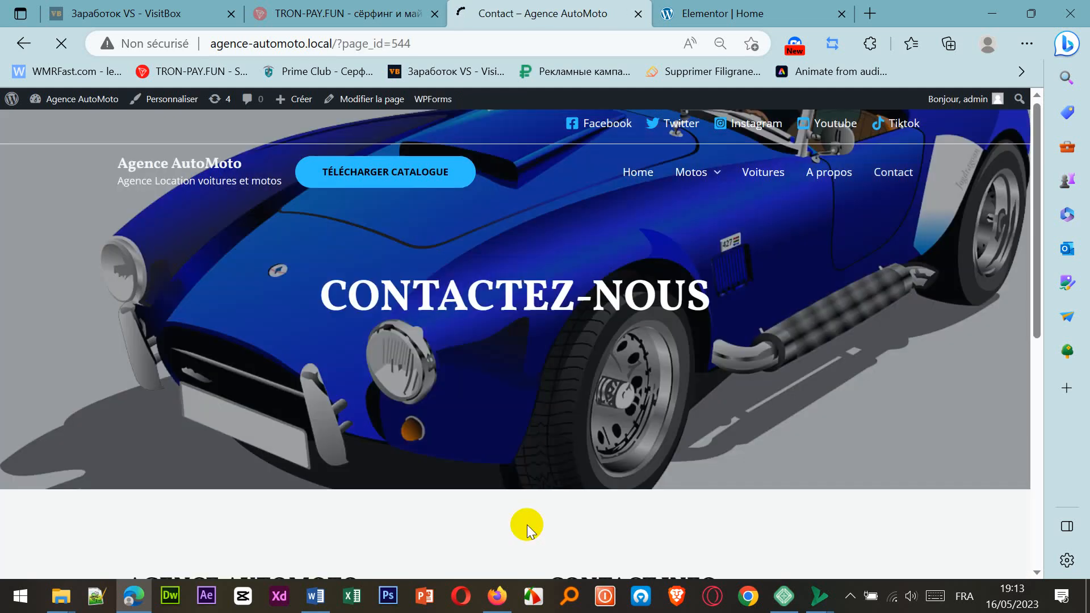
Step: Look over the Contact page, return to the live home page and review its hero, testimonial and events sections
scroll(946, 393, down, 2)
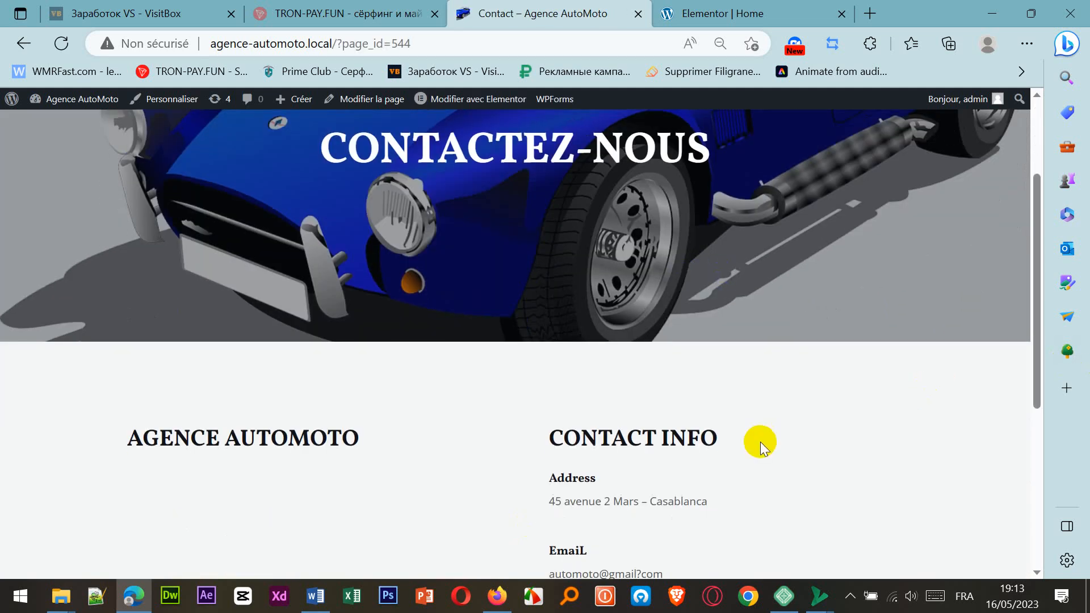
scroll(699, 453, down, 4)
scroll(651, 345, up, 6)
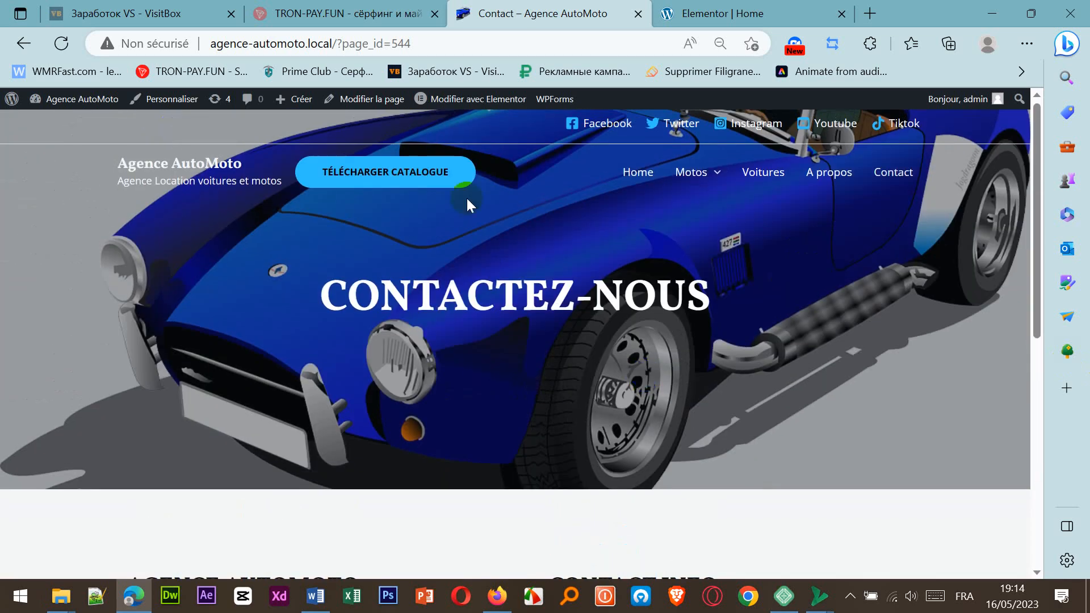
click(21, 42)
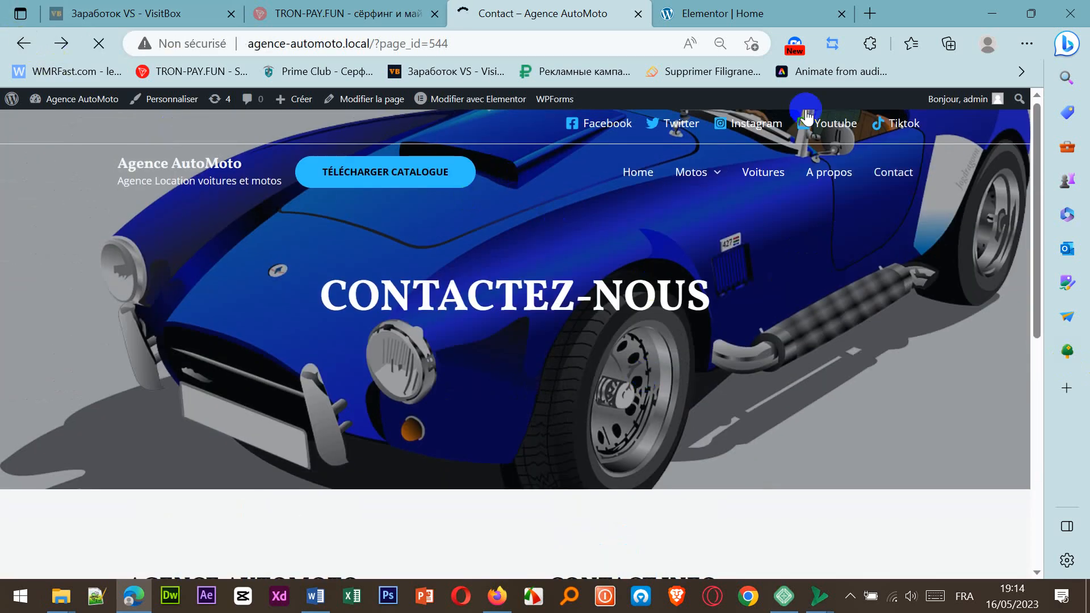
mouse_move(698, 173)
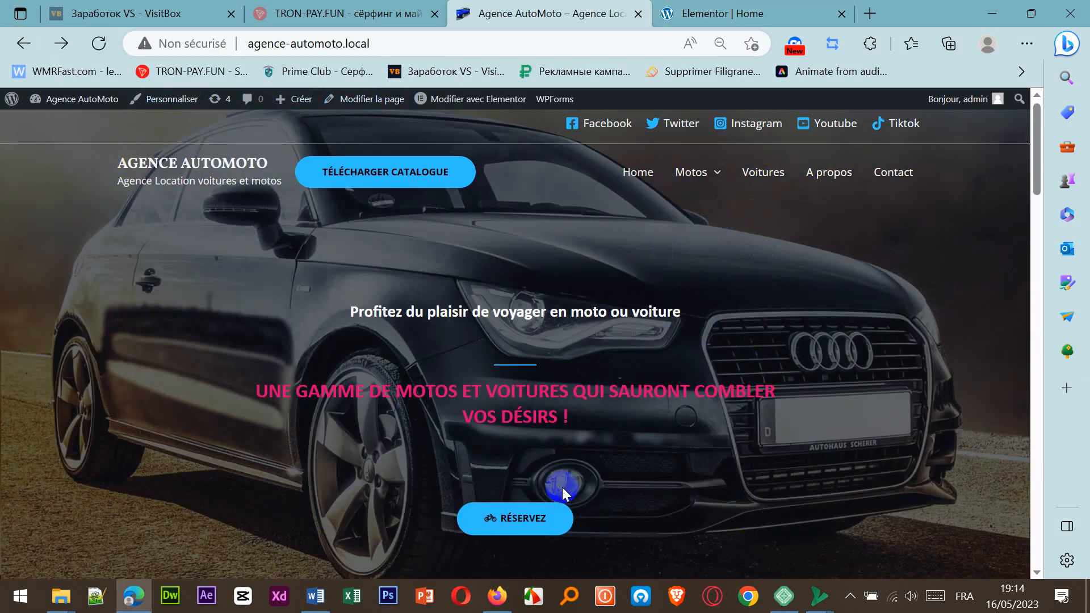
scroll(787, 431, down, 4)
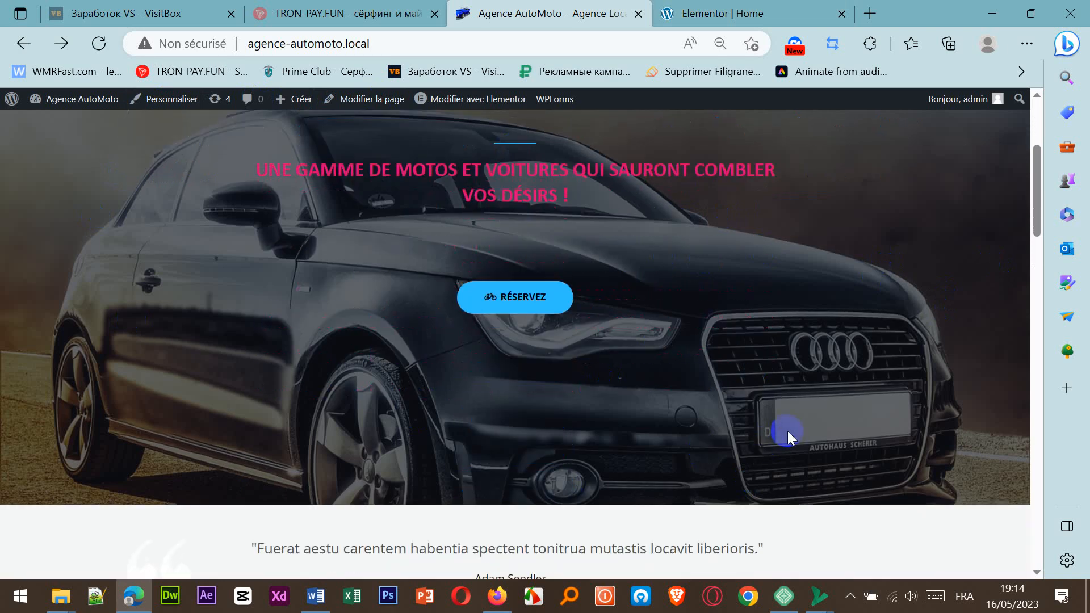
scroll(789, 431, down, 6)
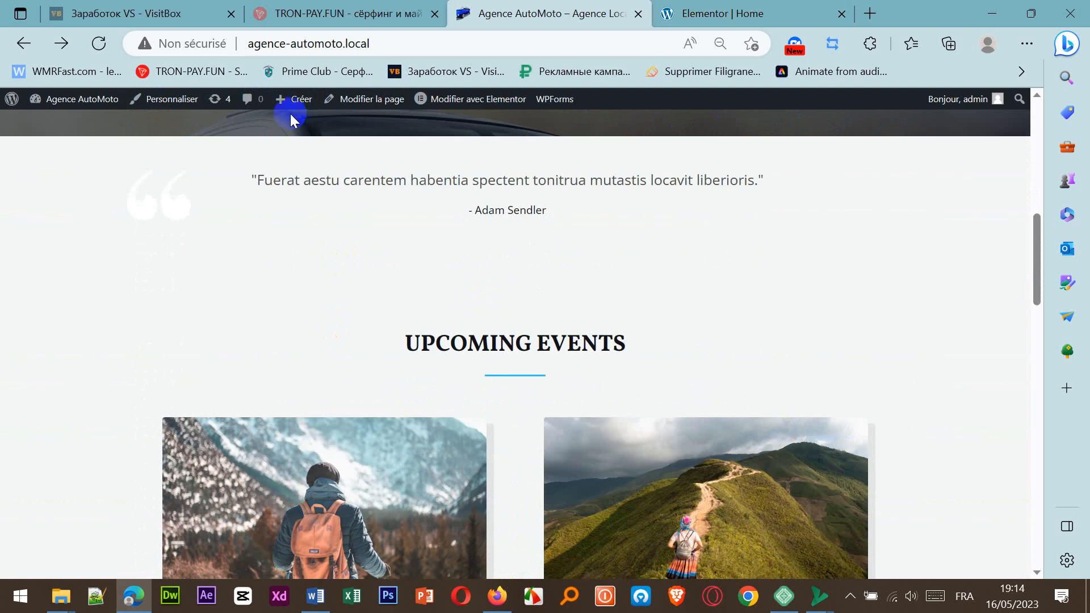
Step: In the Elementor editor, set the right inner margin of the column holding the testimonial below the hero to 21%
click(673, 12)
scroll(673, 343, down, 5)
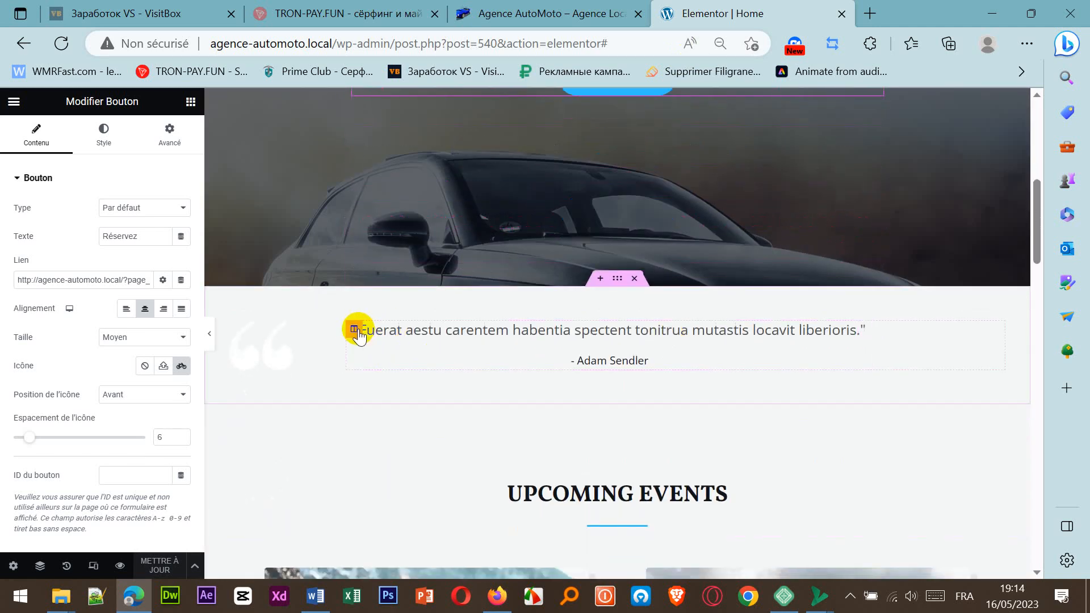
click(355, 331)
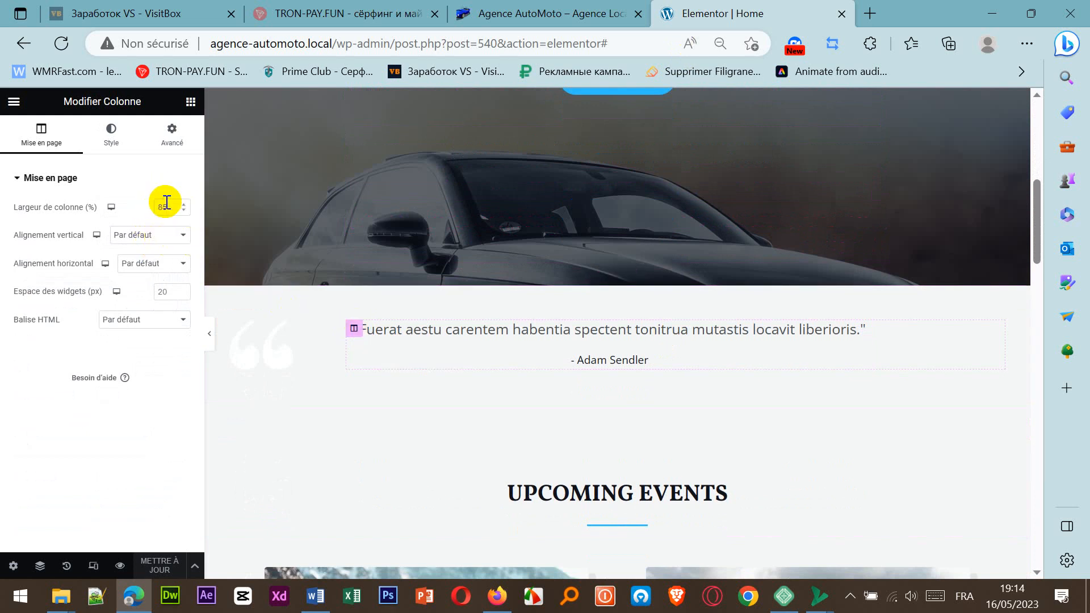
click(109, 132)
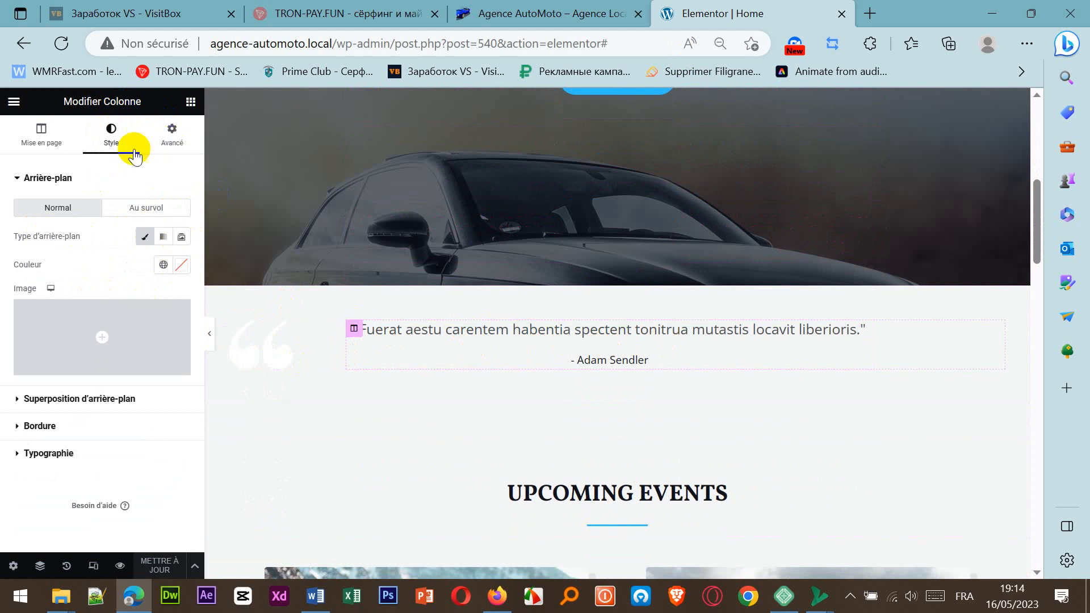
click(167, 142)
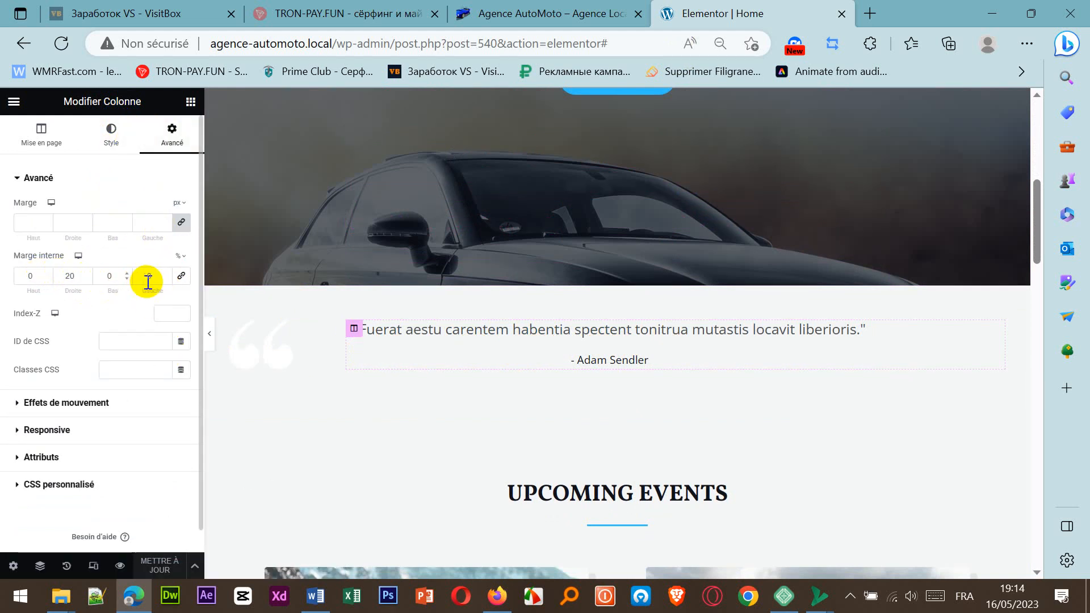
click(86, 275)
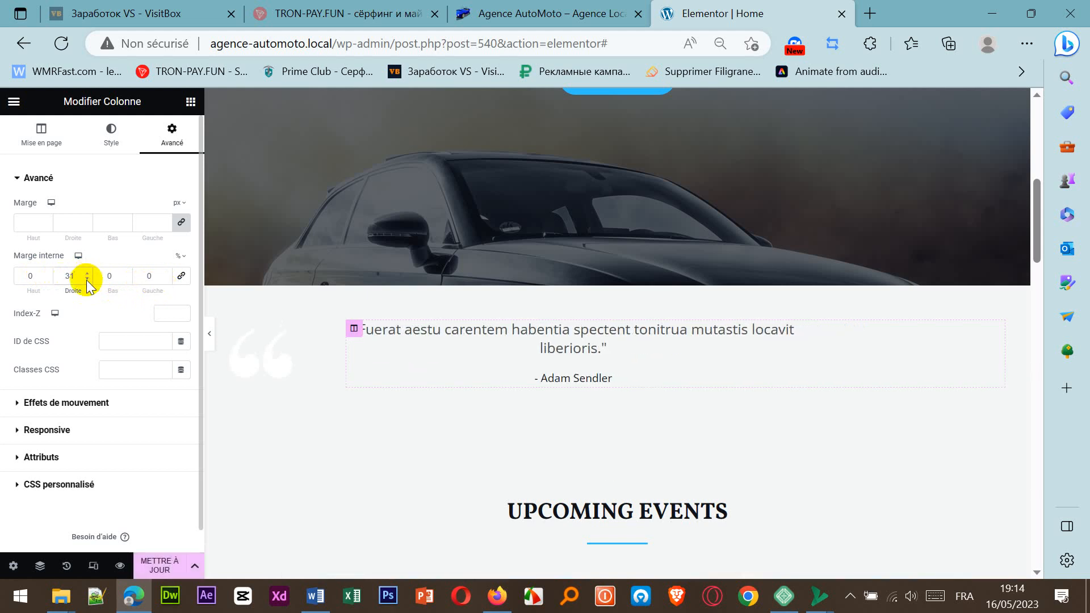
click(87, 279)
text(30)
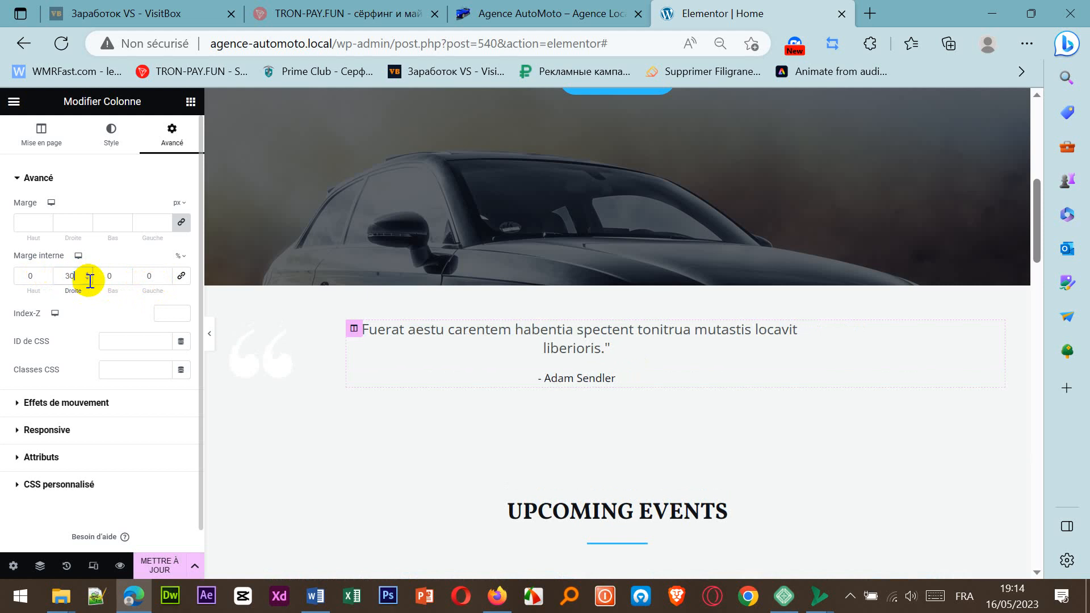
click(87, 278)
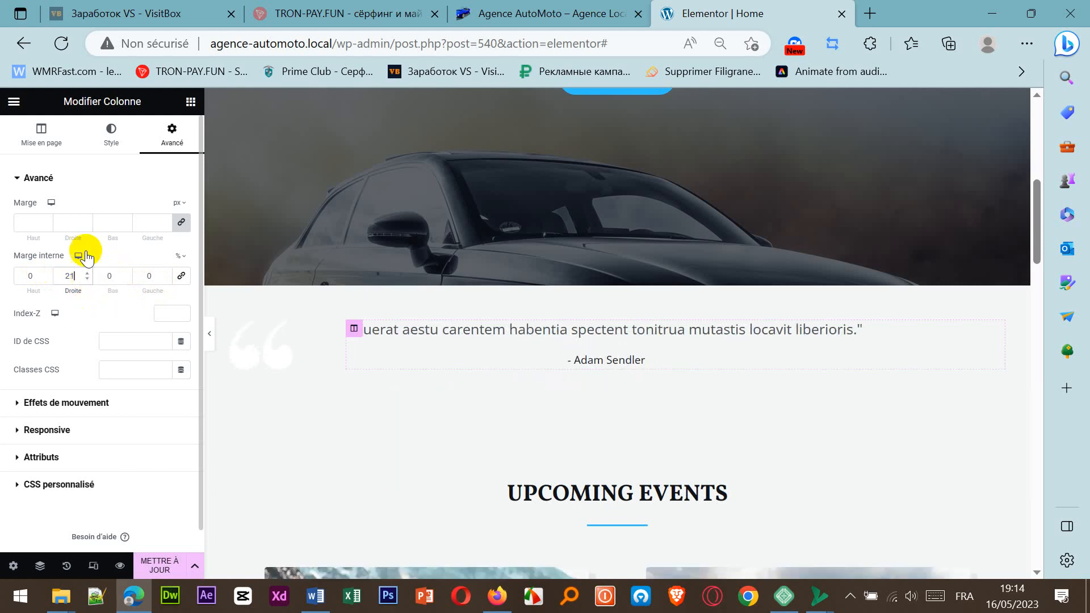
Step: Select the testimonial's quote text, then copy the heading "Nos services de location adaptés à vos besoins" from données.docx in Word
click(619, 331)
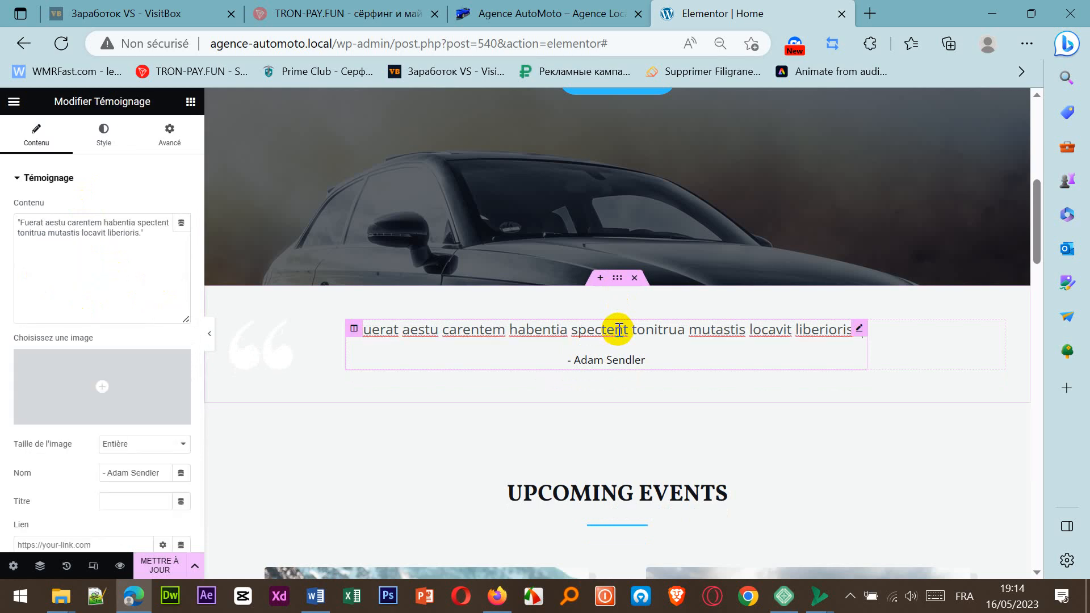
drag(145, 234, 2, 216)
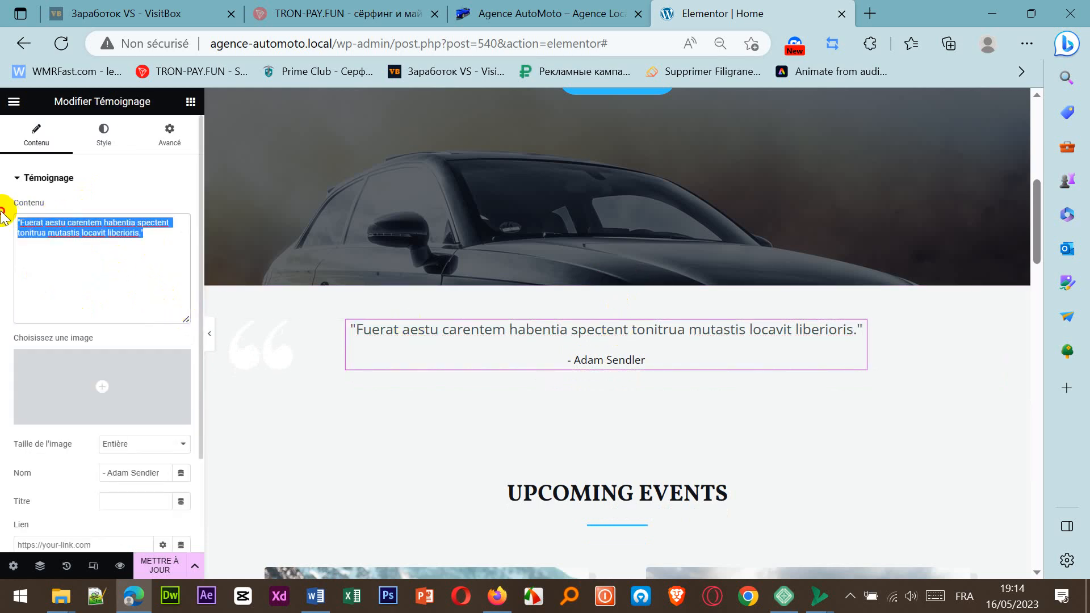
click(316, 596)
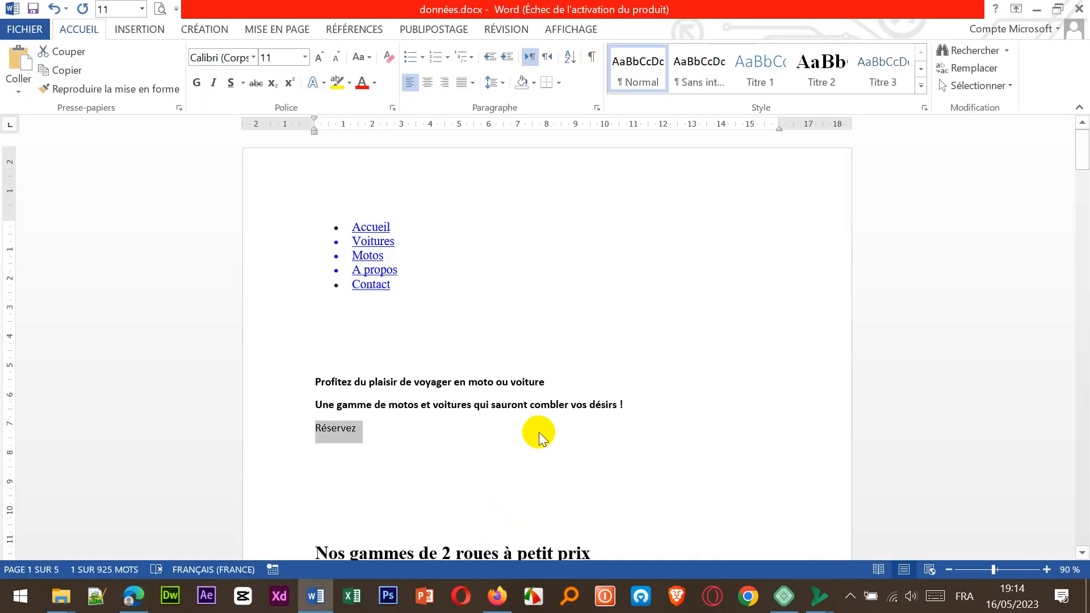
scroll(539, 432, down, 7)
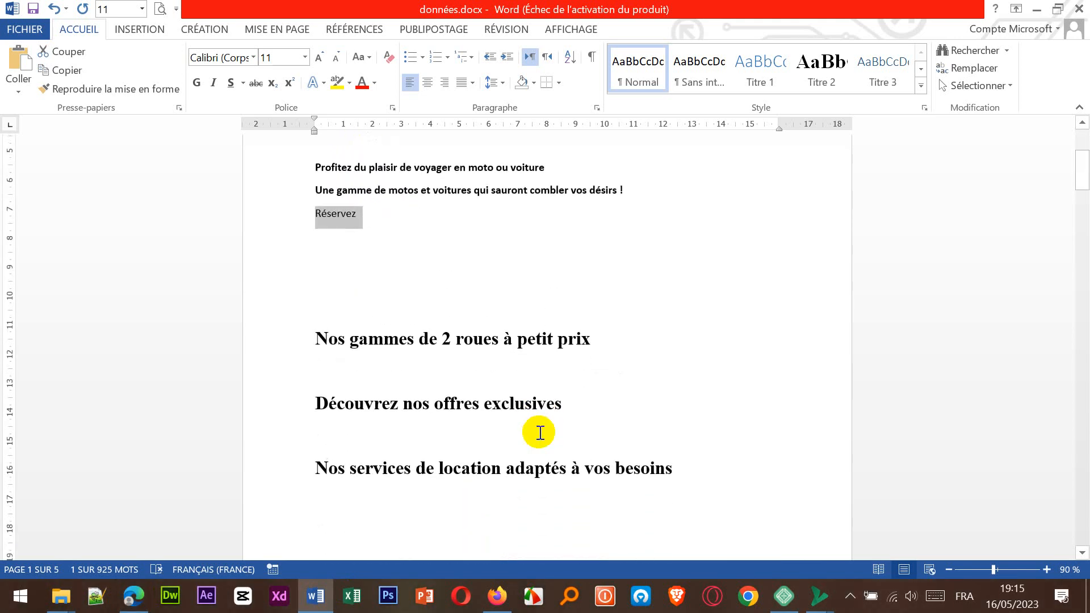
scroll(540, 432, down, 1)
drag(317, 433, 704, 445)
key(ctrl+c)
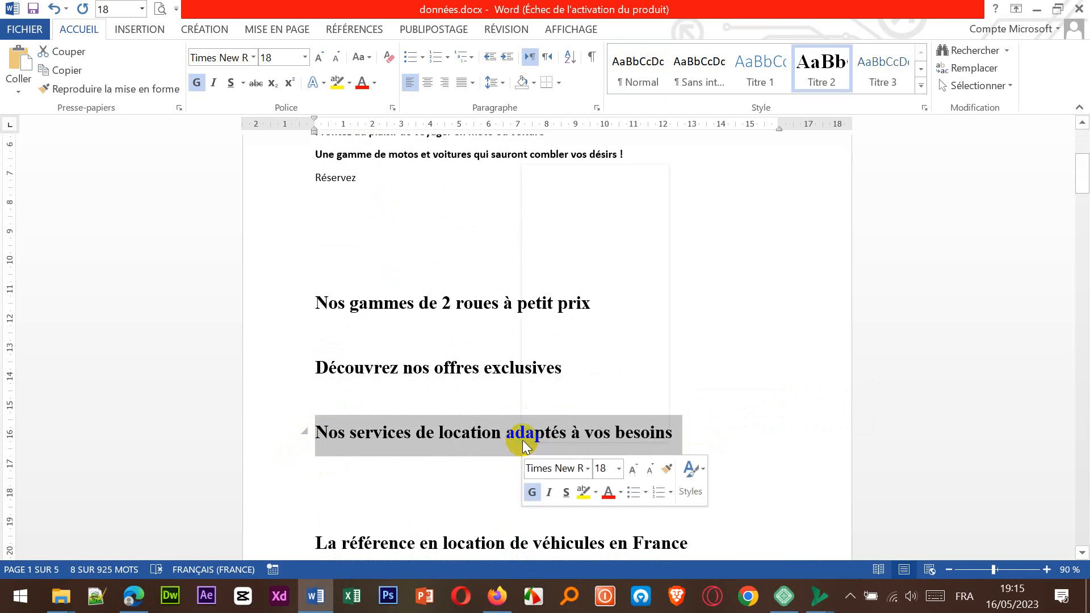
right_click(523, 446)
click(561, 195)
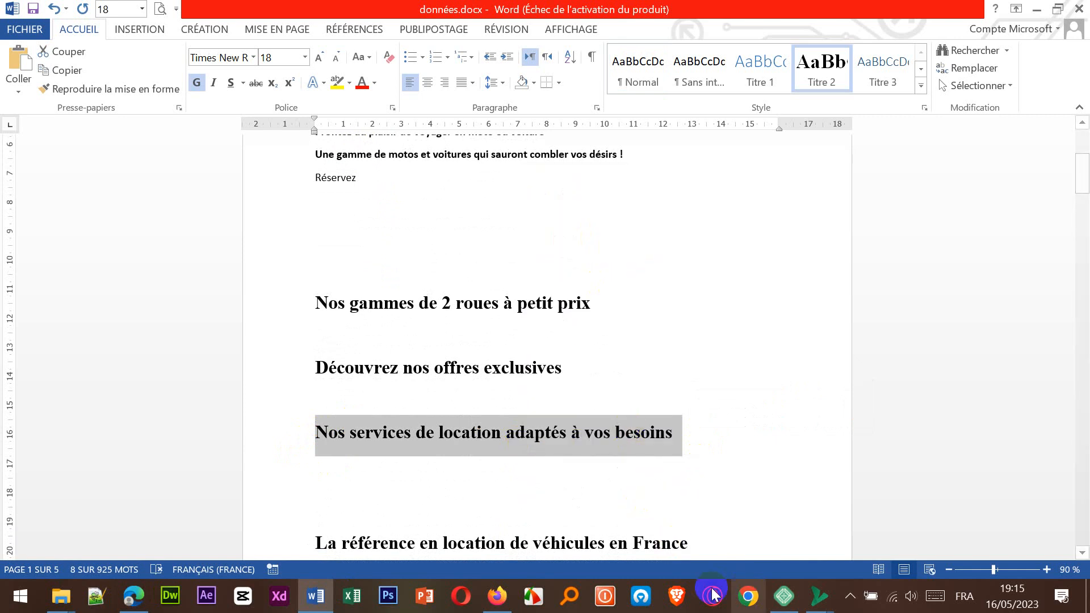
Step: Back in the Elementor editor, replace the testimonial's content with "Nos services de location adaptés à vos besoins"
click(133, 594)
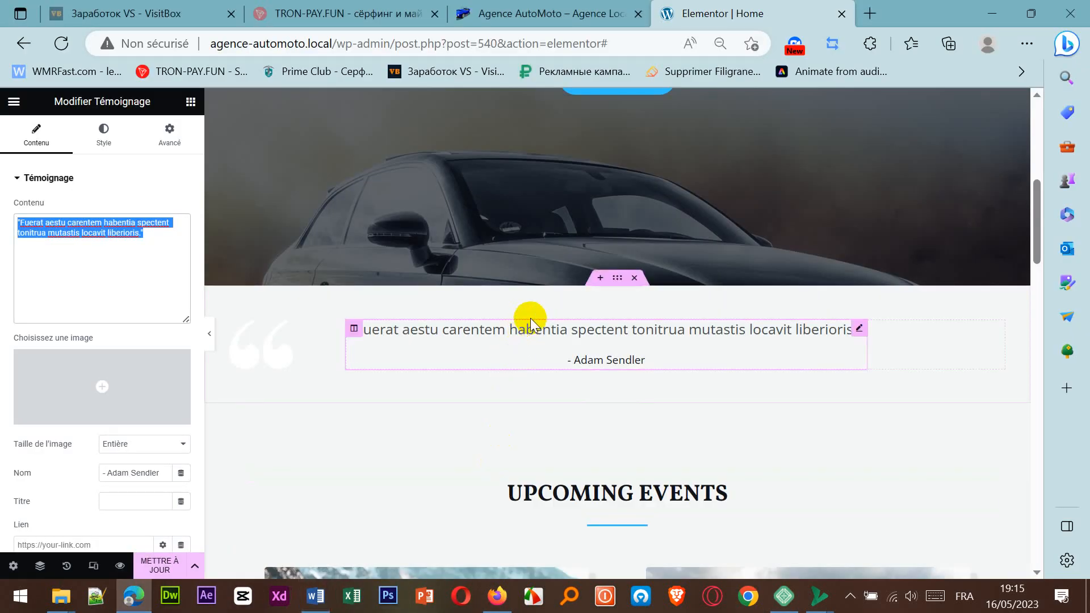
double_click(373, 335)
drag(144, 237, 96, 235)
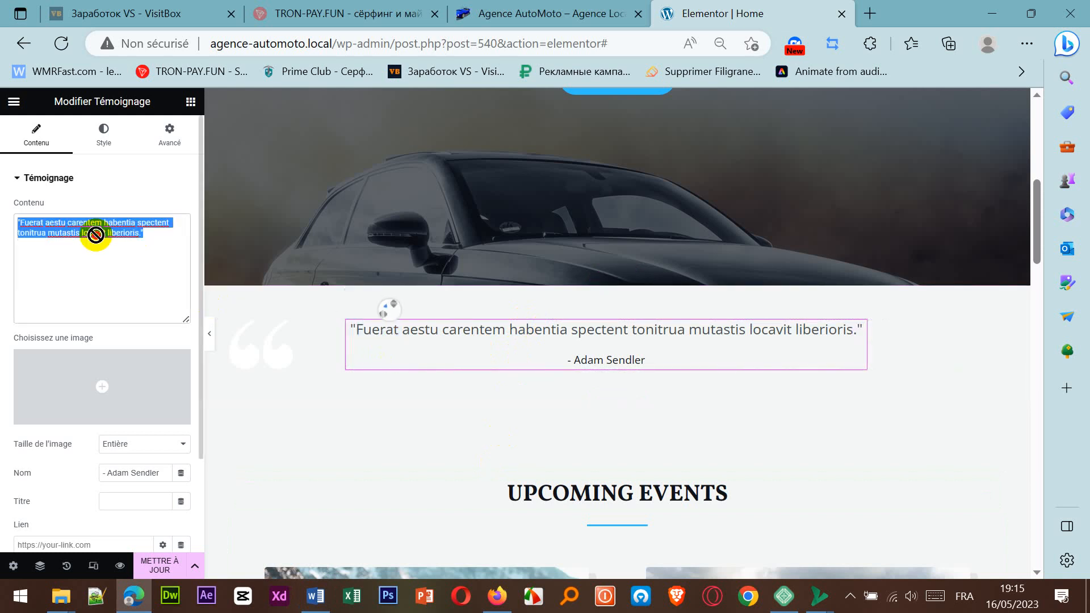
key(Delete)
key(ctrl+v)
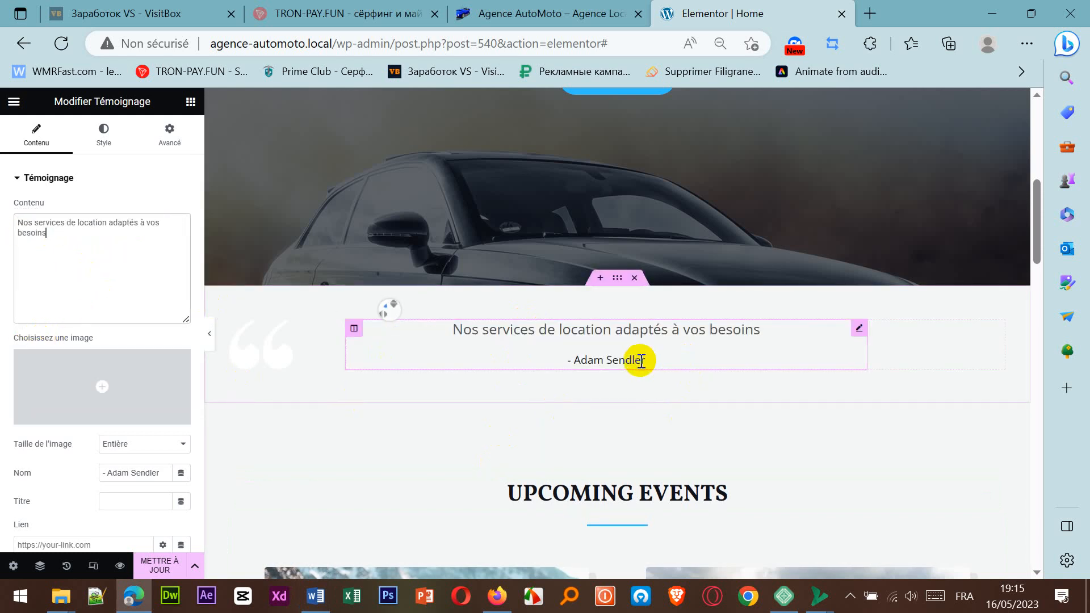
Step: Clear the author's name from the testimonial
drag(636, 358, 580, 364)
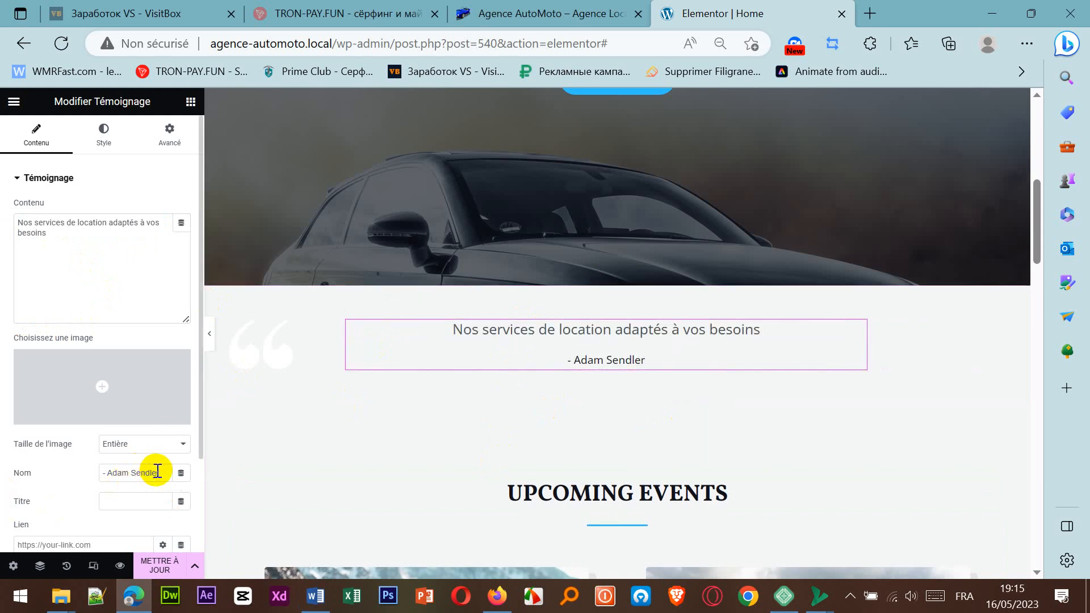
drag(162, 472, 61, 464)
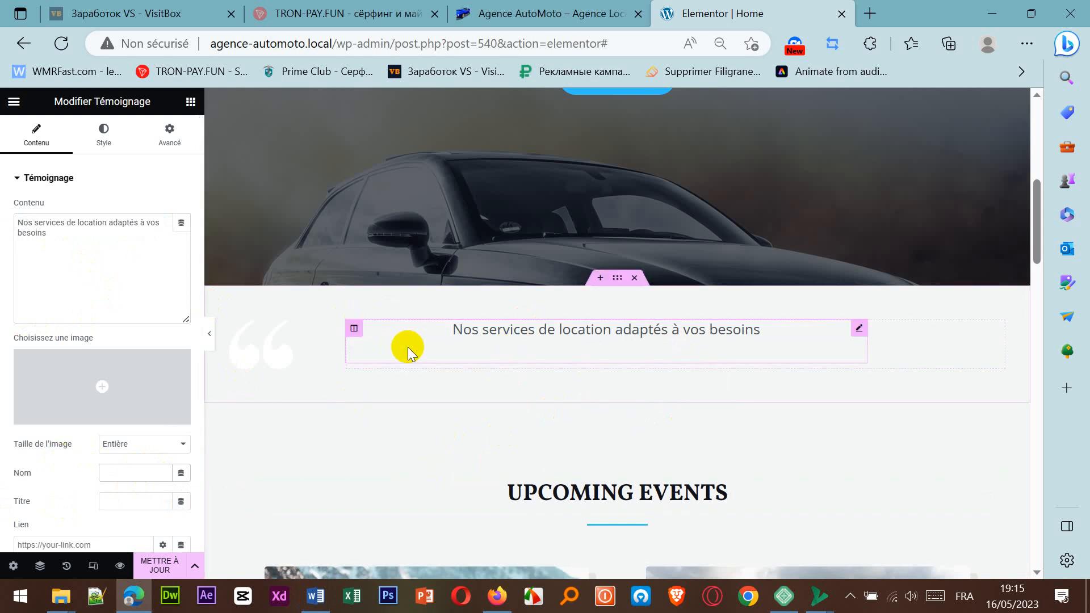
scroll(146, 446, down, 2)
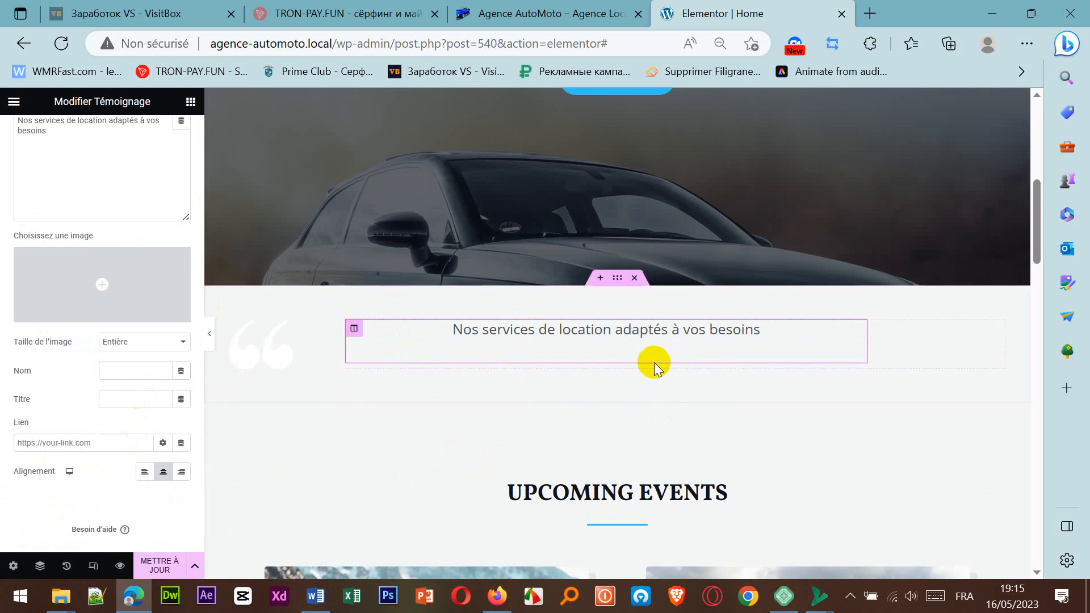
Step: Change the text color of the testimonial's content to a bright cyan blue
drag(761, 331, 445, 333)
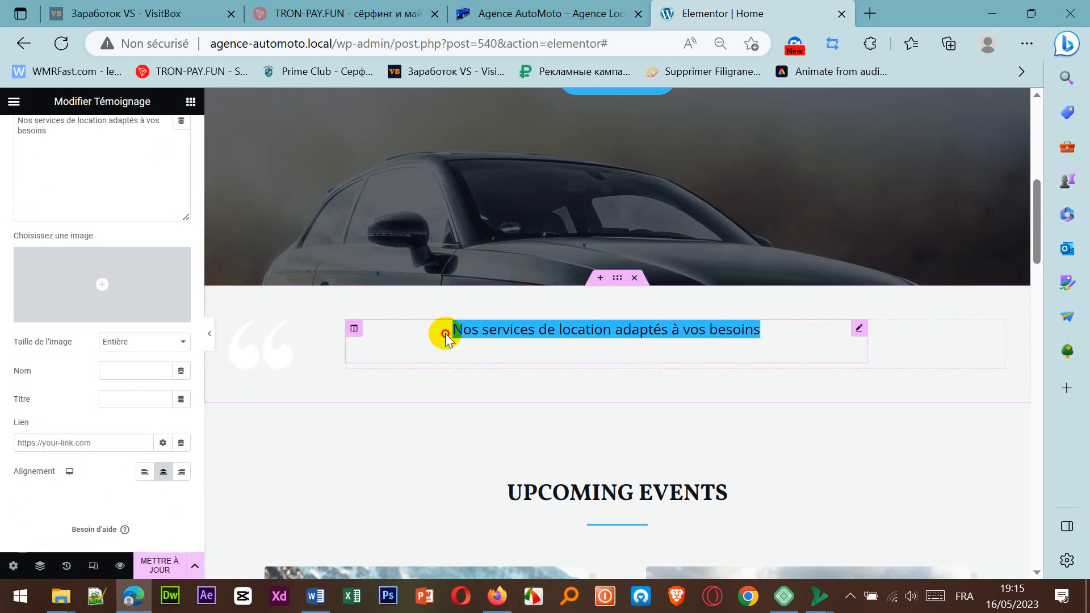
scroll(128, 428, up, 2)
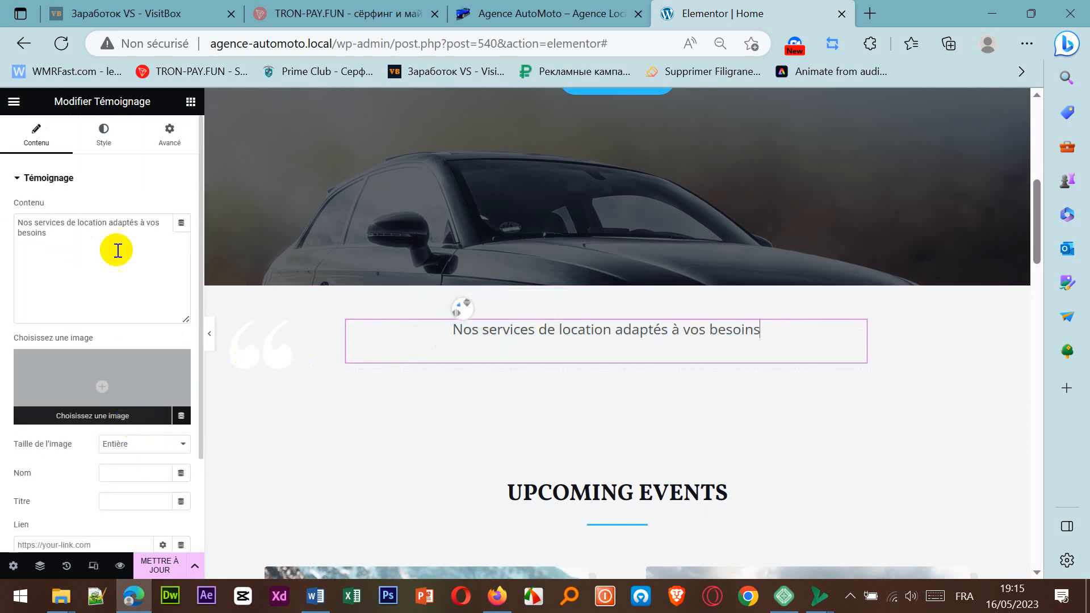
click(103, 135)
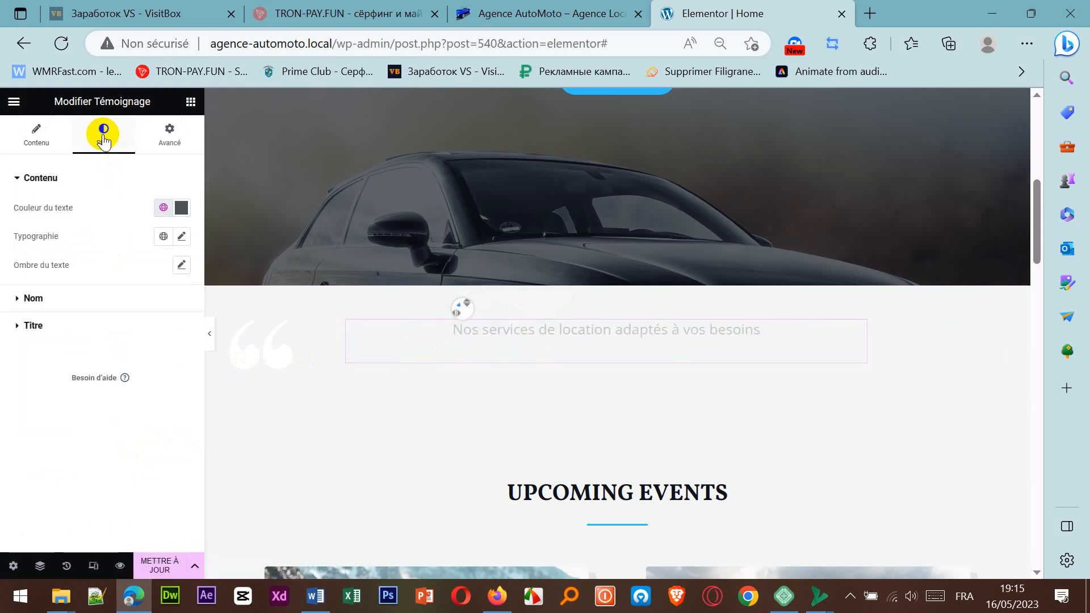
click(181, 208)
click(170, 275)
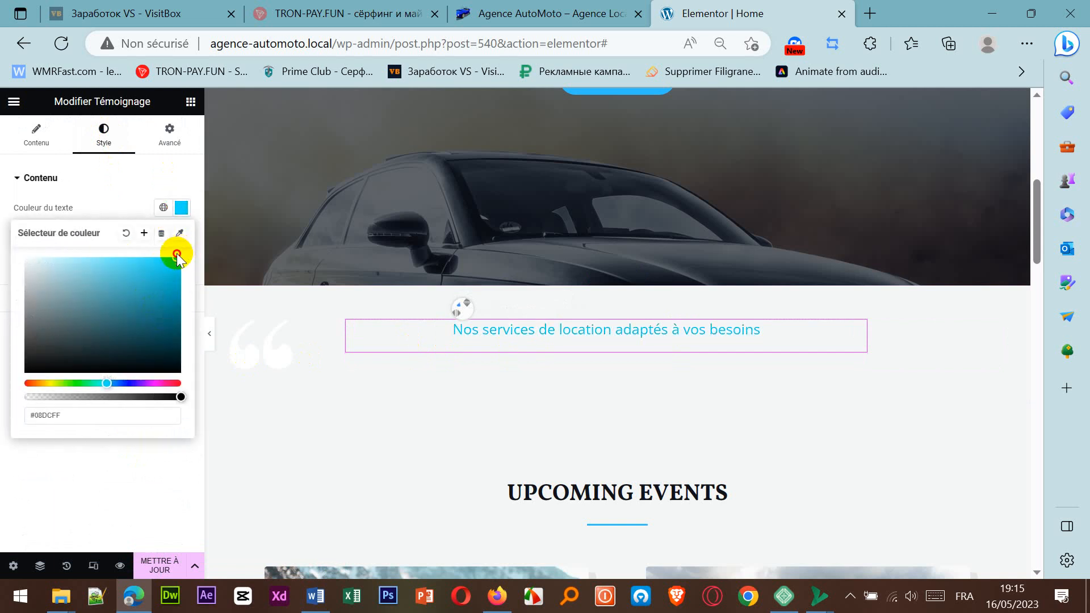
click(114, 209)
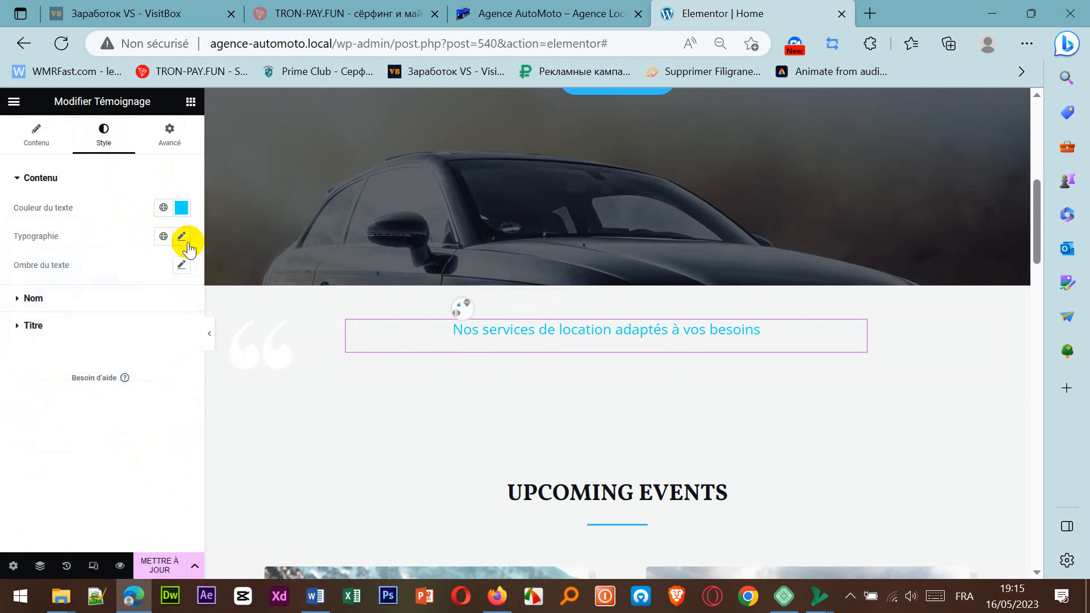
Step: Set the testimonial content's typography to a size of 41 px and the Tahoma font family
click(182, 237)
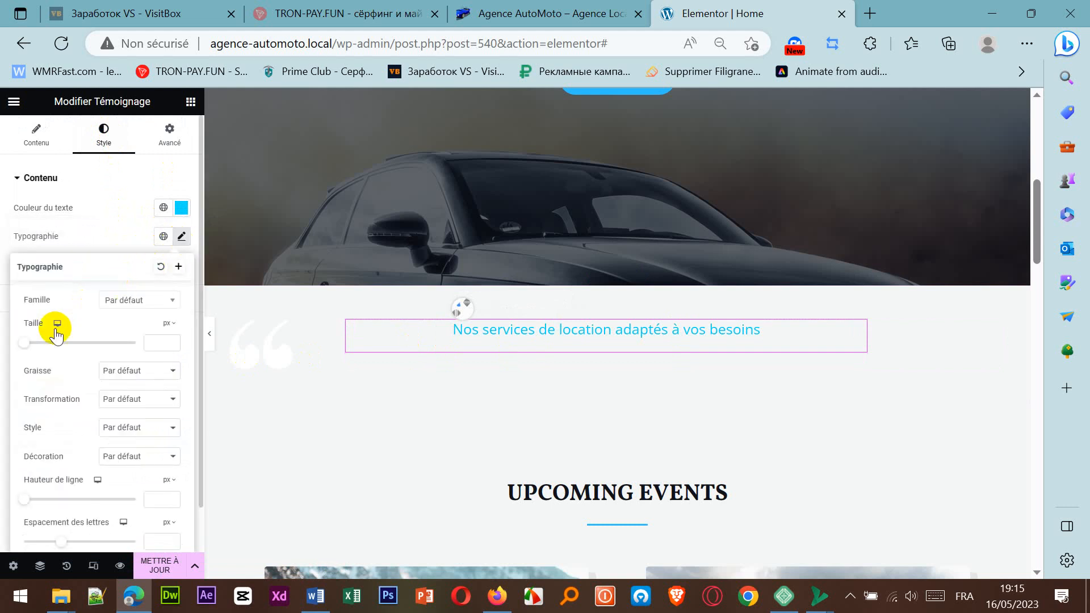
drag(29, 347, 56, 338)
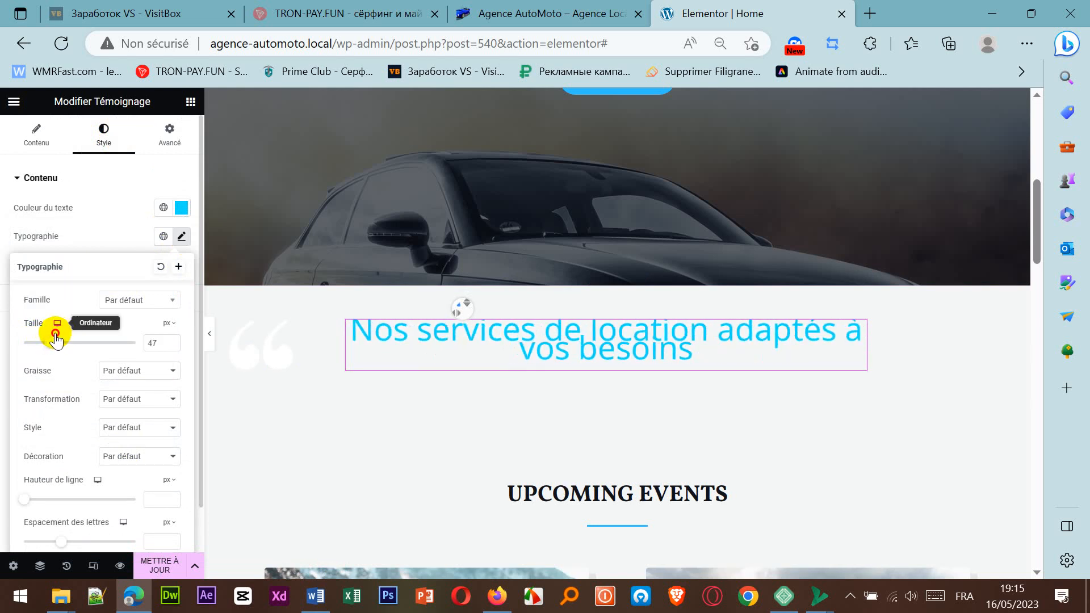
drag(56, 339, 53, 340)
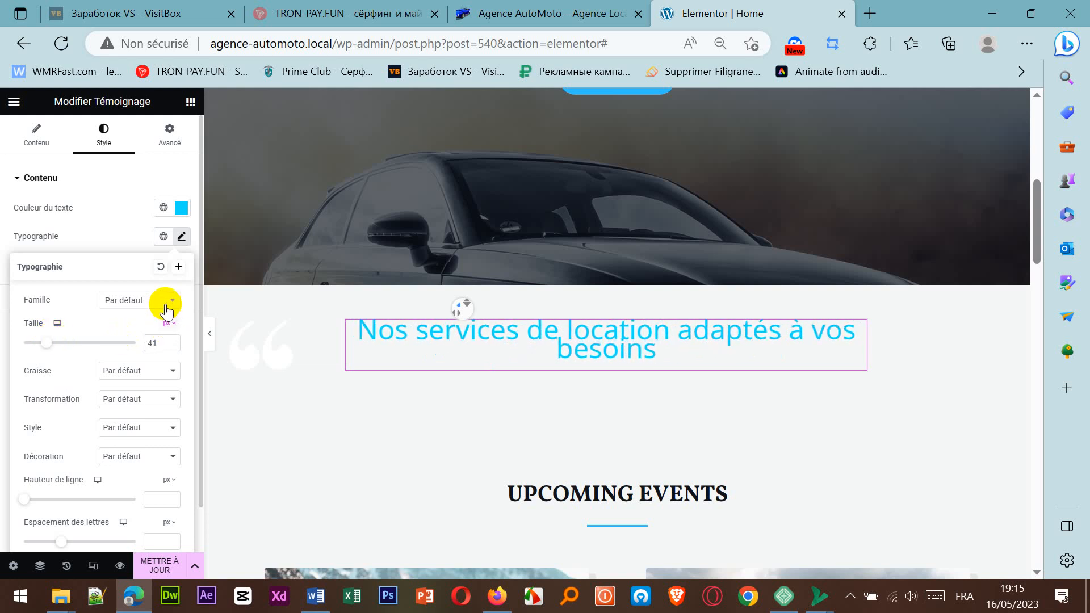
click(172, 306)
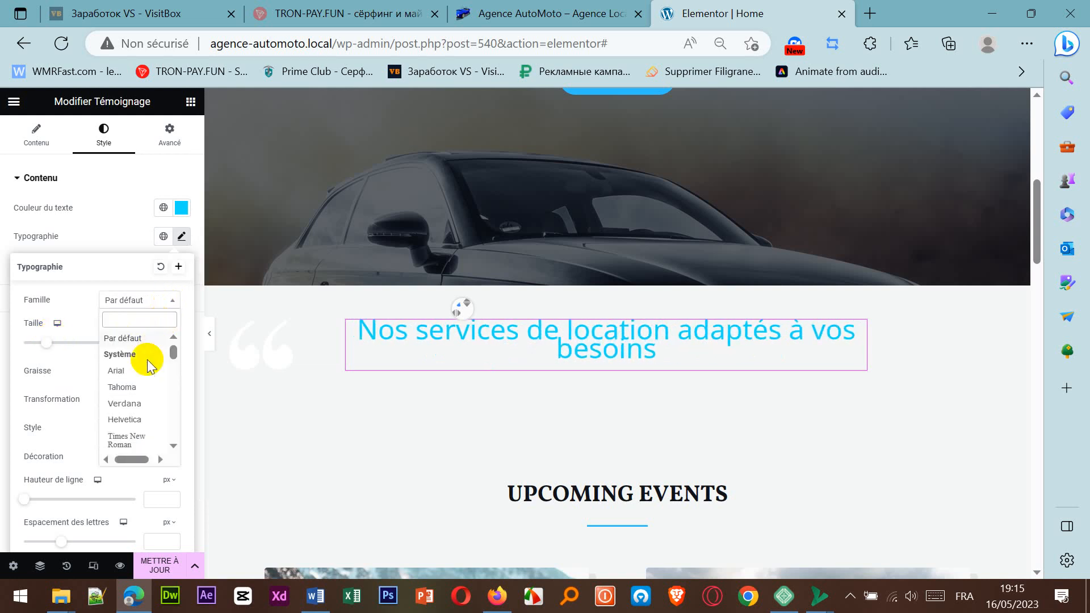
click(136, 387)
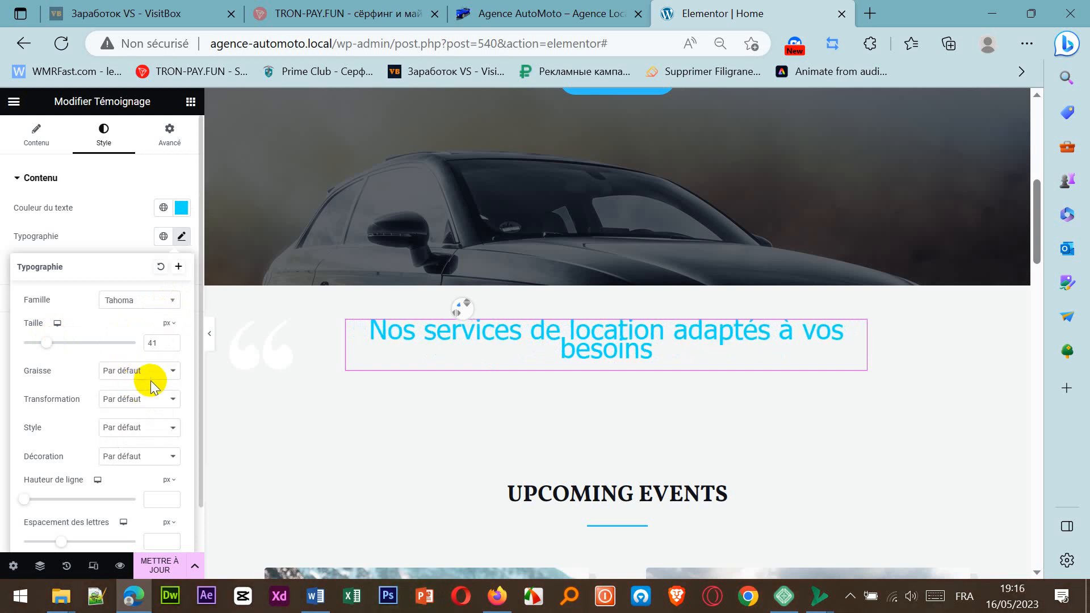
Step: Set the testimonial content's font to Arial with 43 px line height, 0.7 px letter spacing and 5 px word spacing, and update the page
click(167, 301)
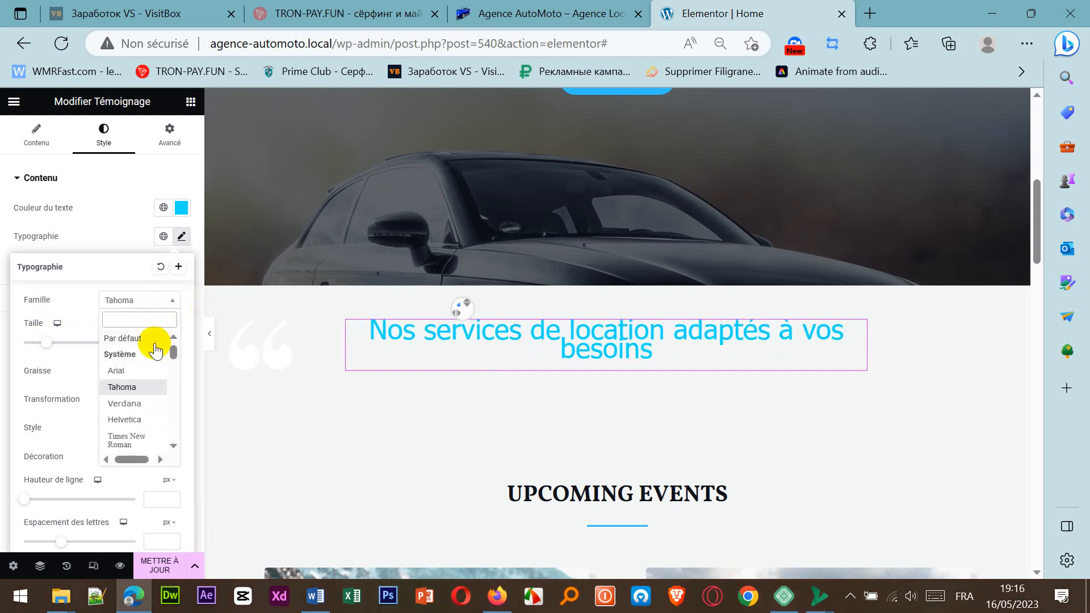
click(138, 371)
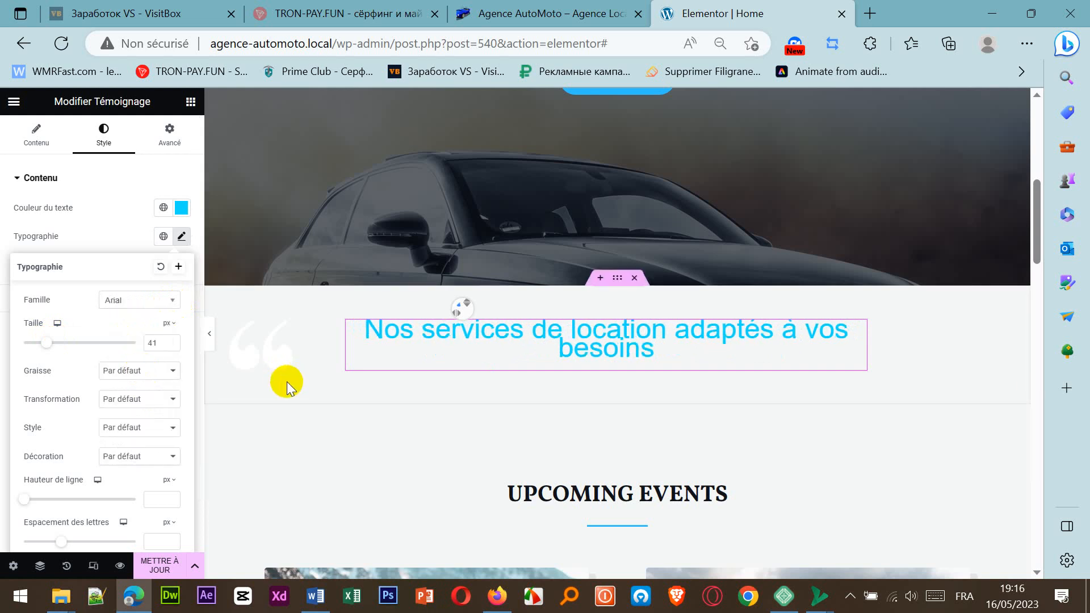
scroll(137, 434, down, 1)
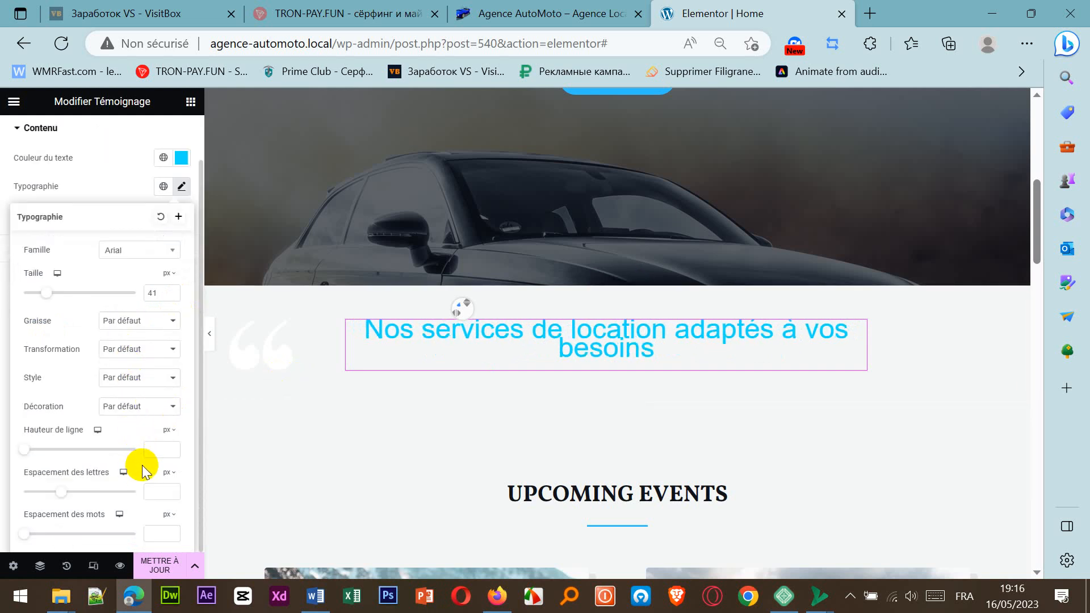
drag(30, 449, 71, 450)
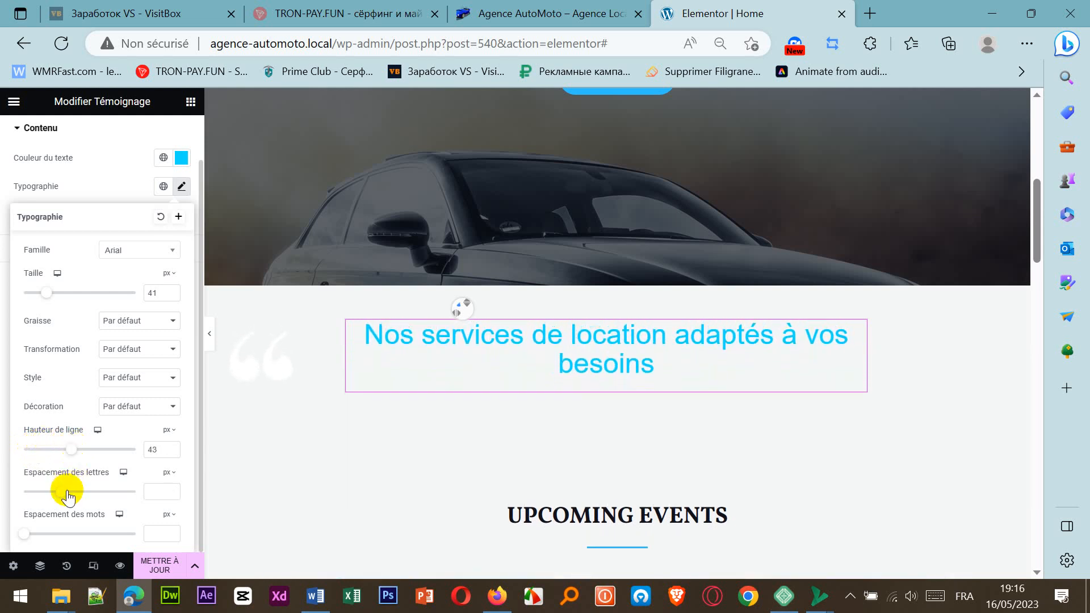
drag(67, 493, 66, 493)
mouse_move(25, 535)
mouse_down()
mouse_move(56, 534)
mouse_move(30, 544)
mouse_up()
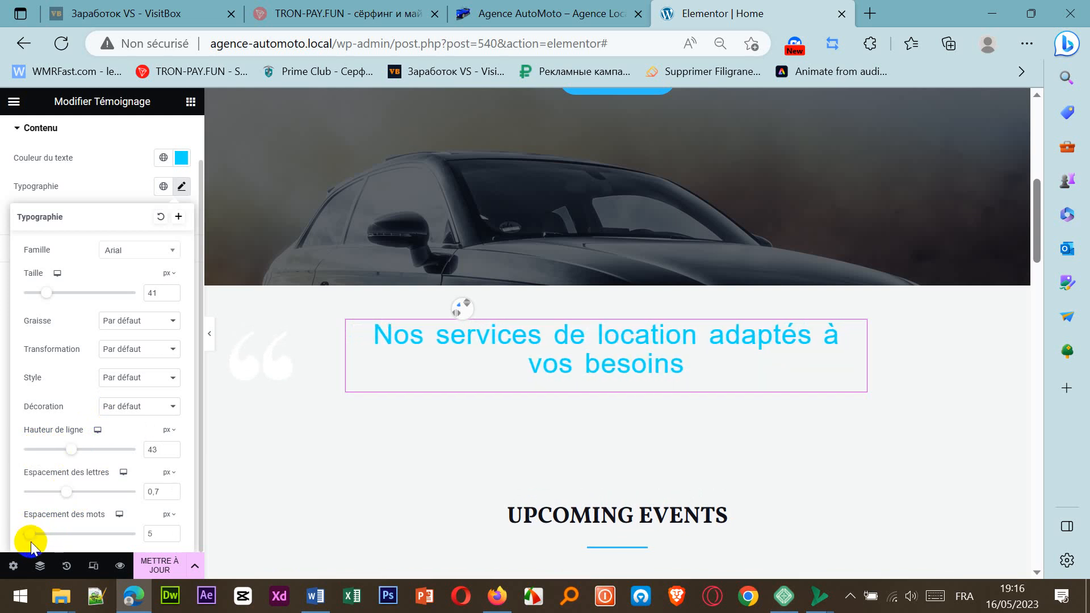
click(147, 568)
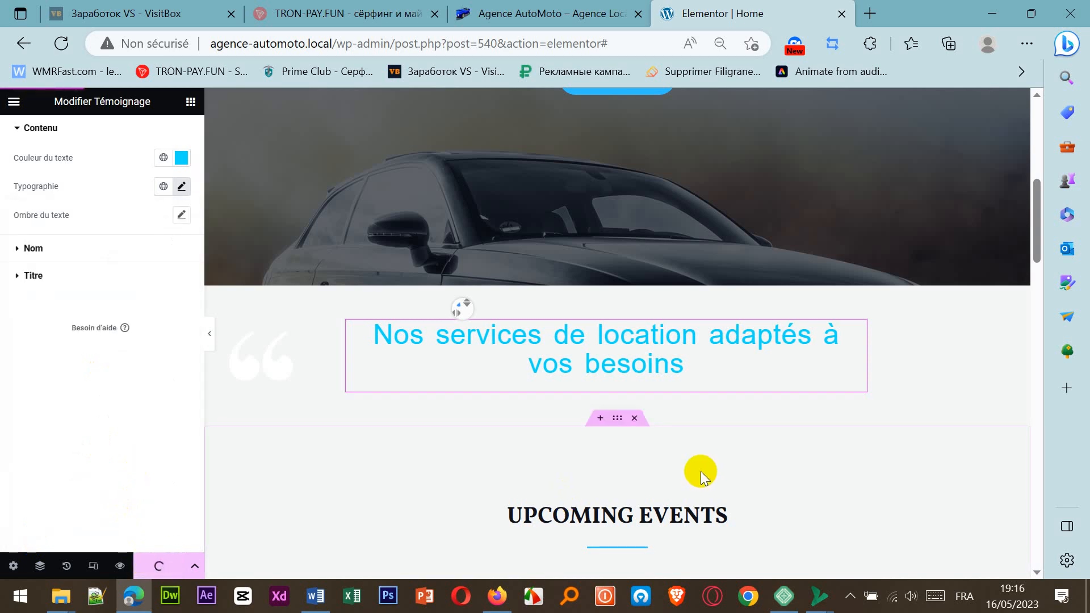
Step: Select the "Upcoming Events" heading and copy "Nos gammes de 2 roues à petit prix" from the Word document données.docx
scroll(773, 272, up, 5)
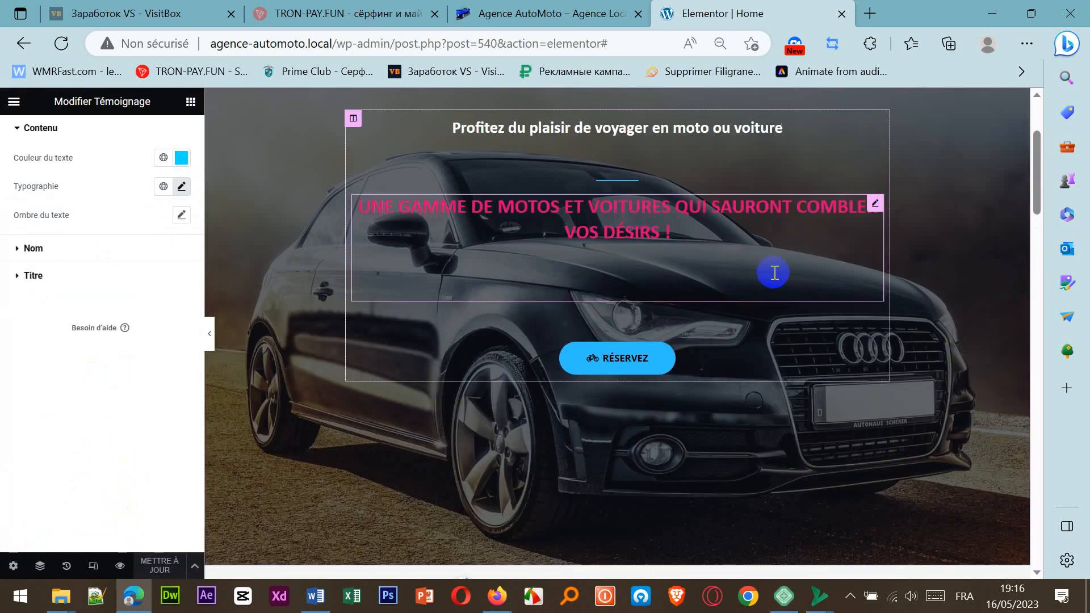
scroll(773, 273, down, 7)
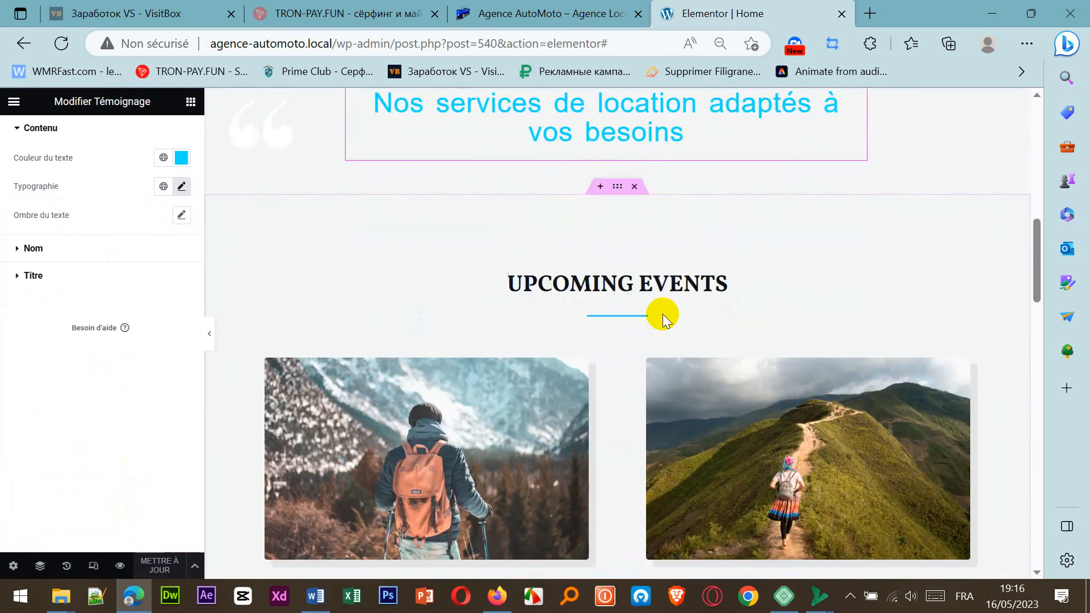
scroll(672, 298, down, 1)
scroll(671, 291, up, 1)
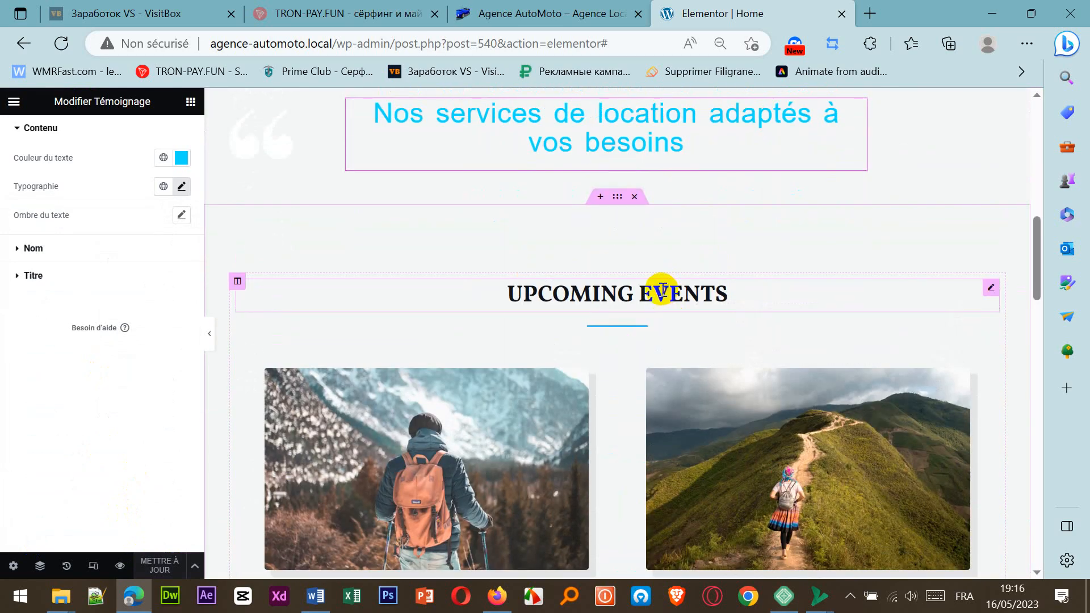
click(662, 291)
click(316, 596)
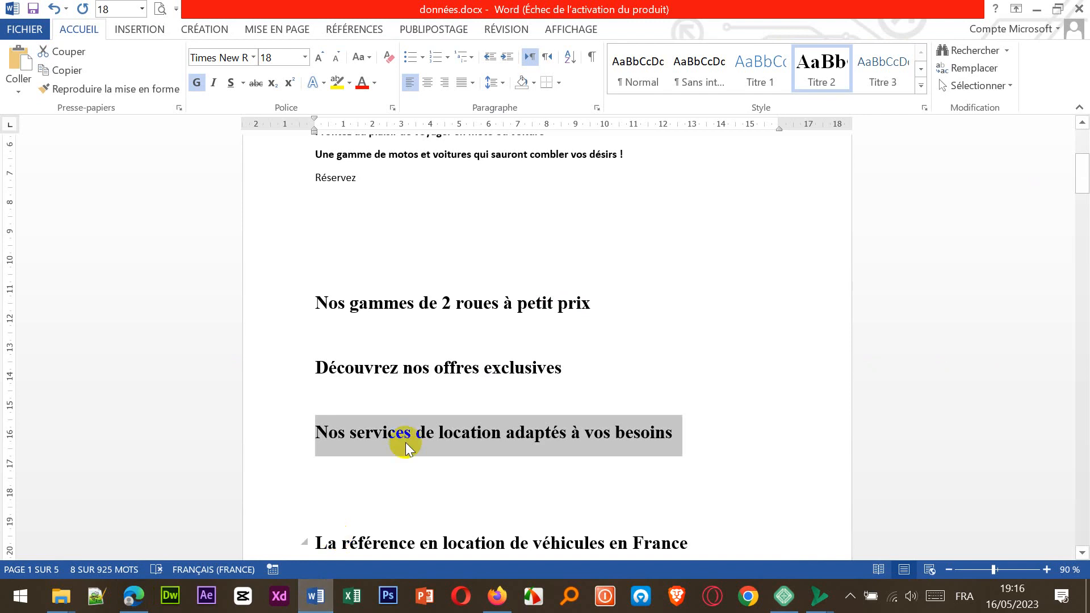
drag(324, 297, 640, 317)
key(ctrl+c)
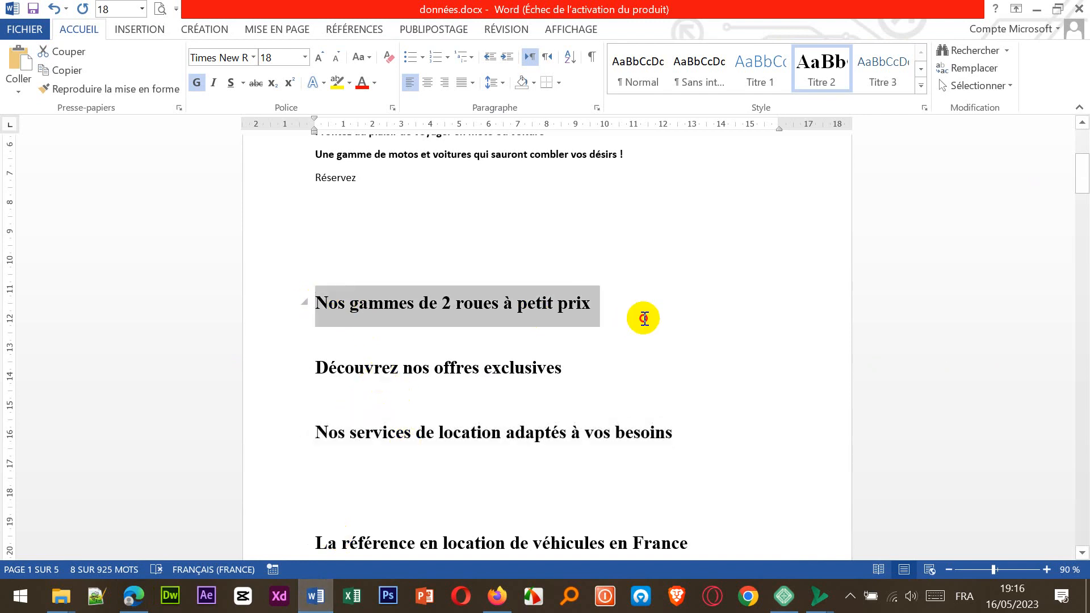
right_click(537, 311)
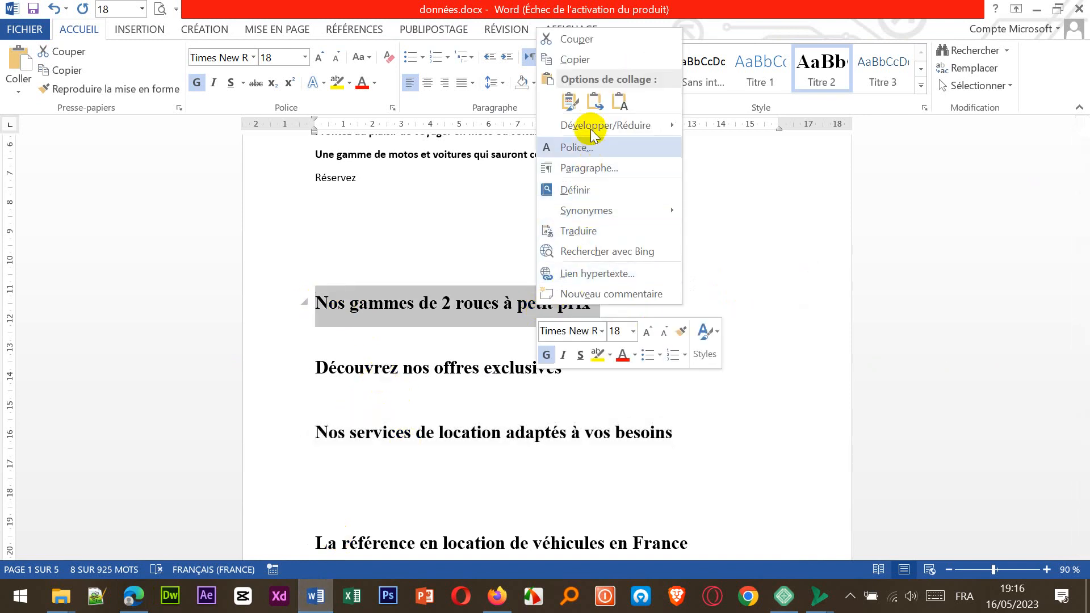
click(575, 57)
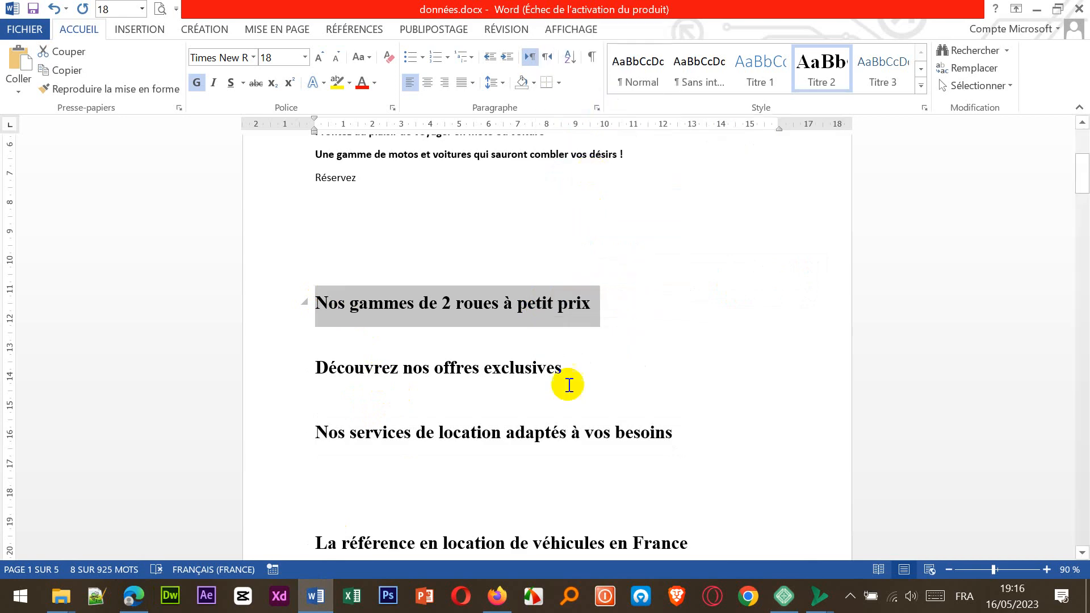
Step: Back in the Elementor editor, replace the "Upcoming Events" title with "Nos gammes de 2 roues à petit prix"
click(133, 597)
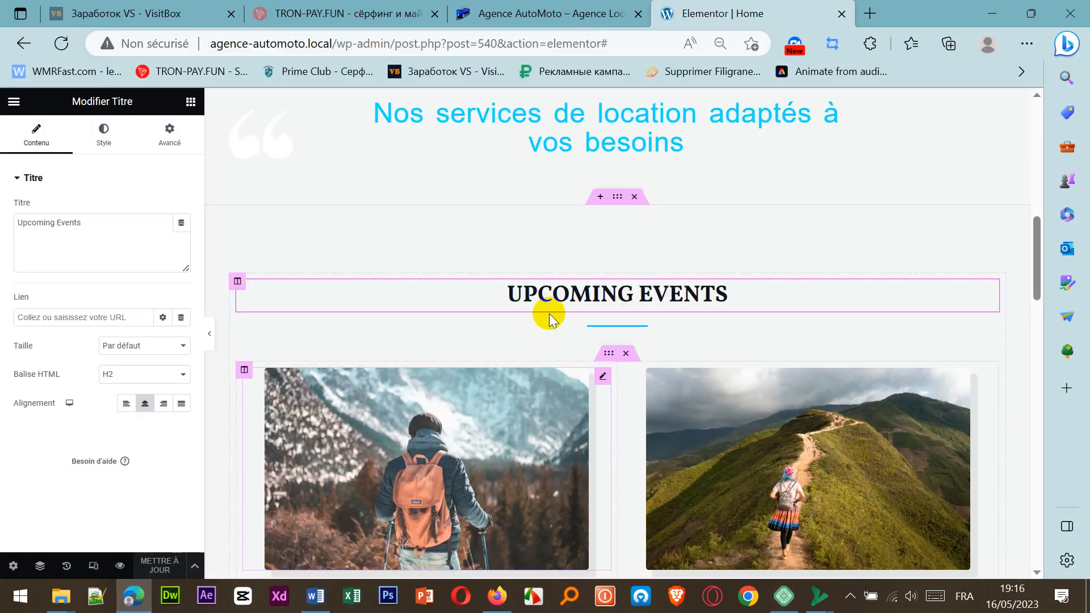
double_click(646, 289)
key(ctrl+a)
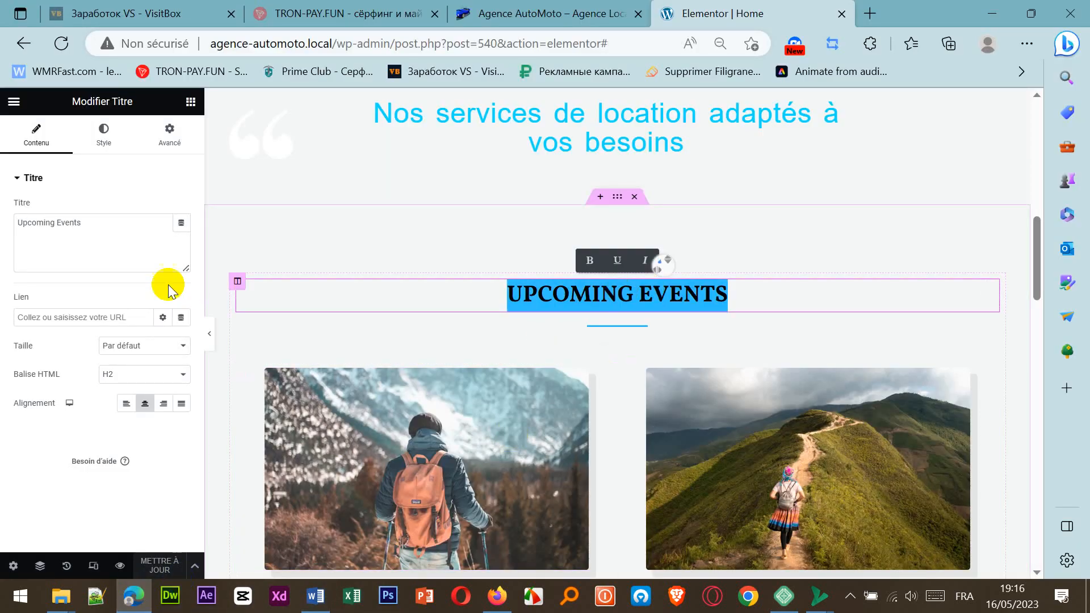
click(129, 220)
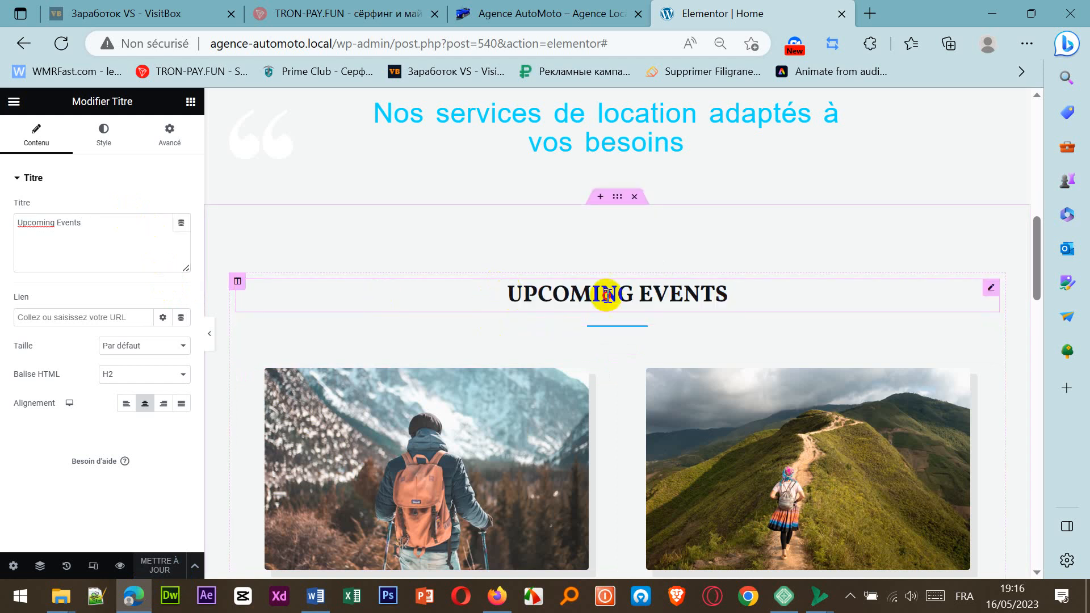
drag(97, 224, 3, 210)
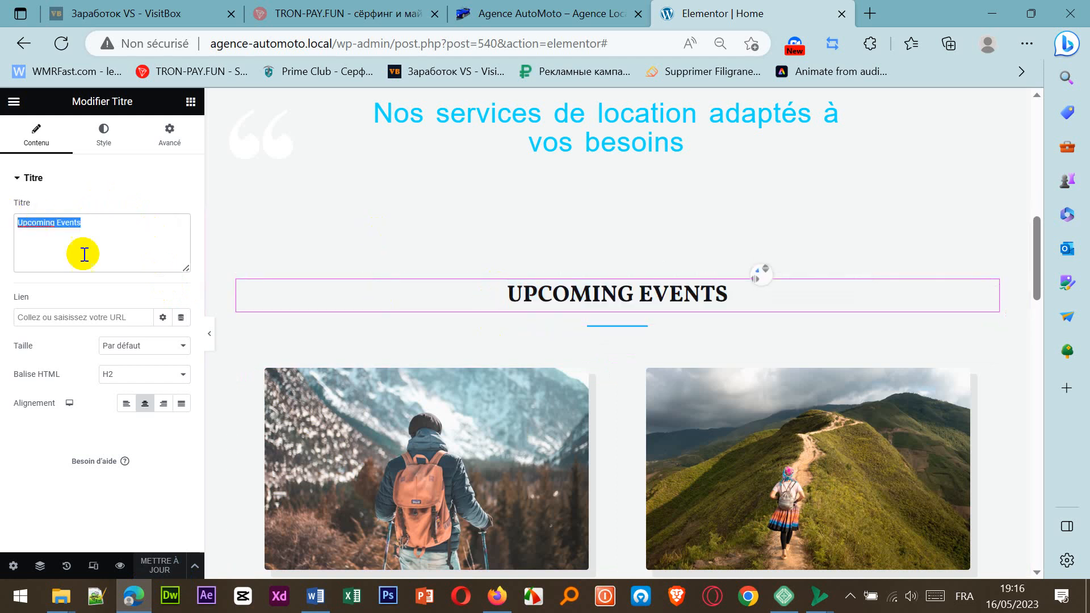
key(ctrl+v)
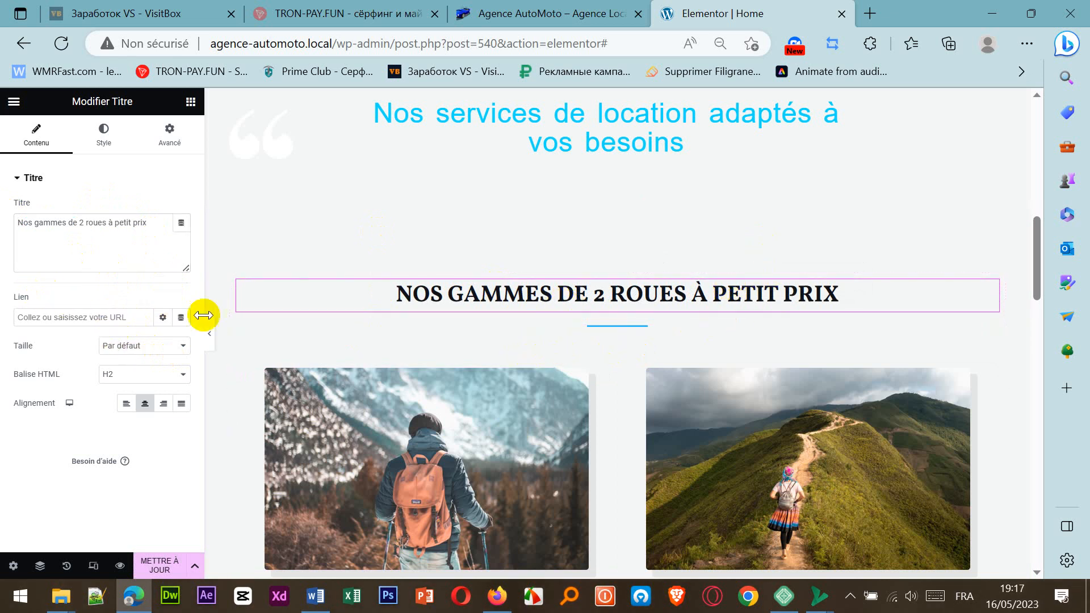
click(167, 352)
click(172, 354)
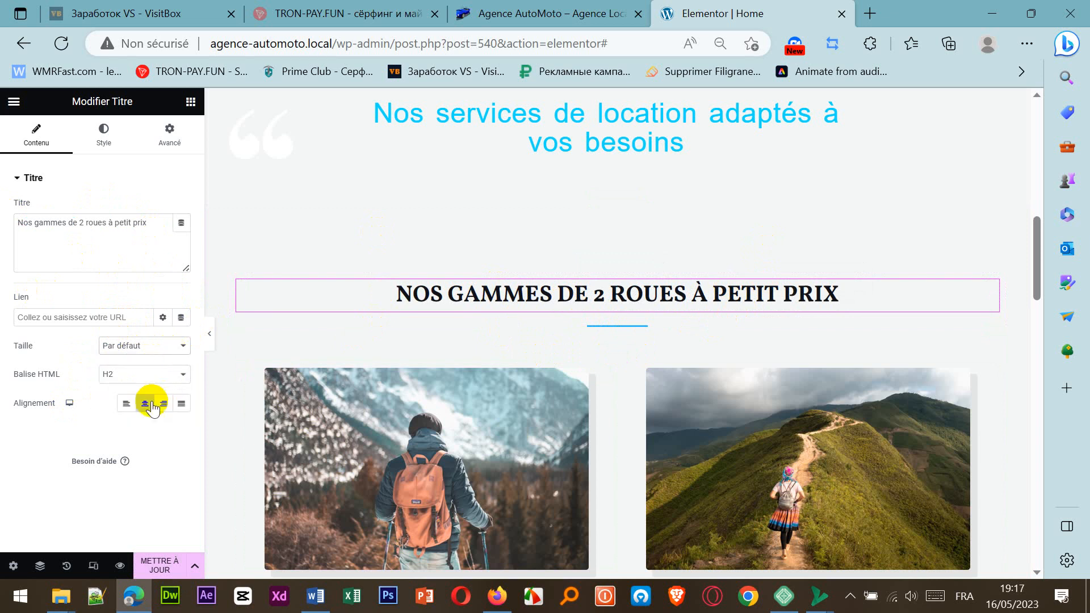
click(101, 143)
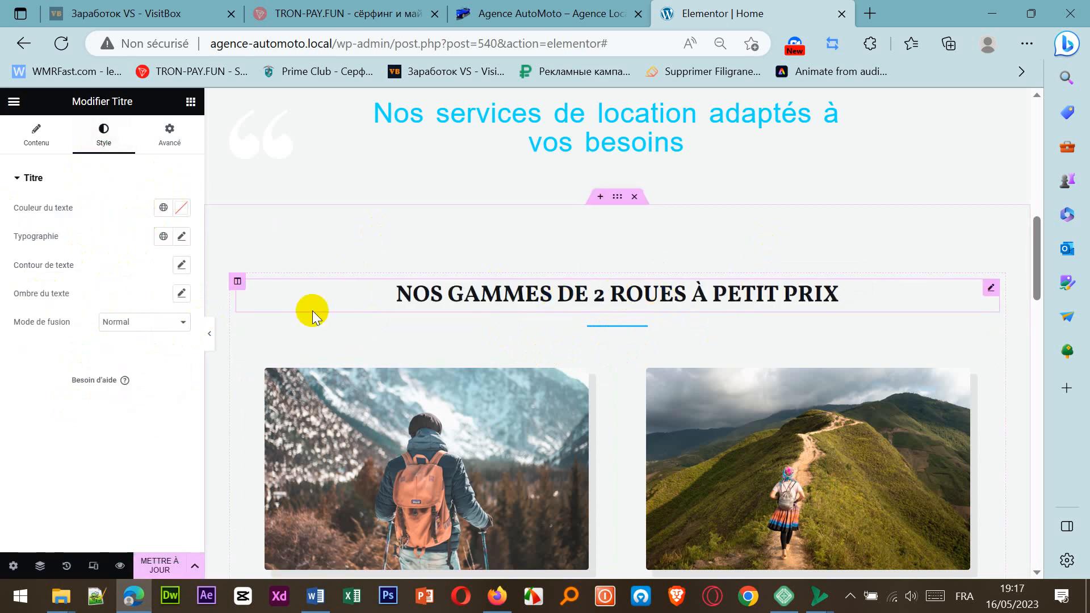
click(34, 142)
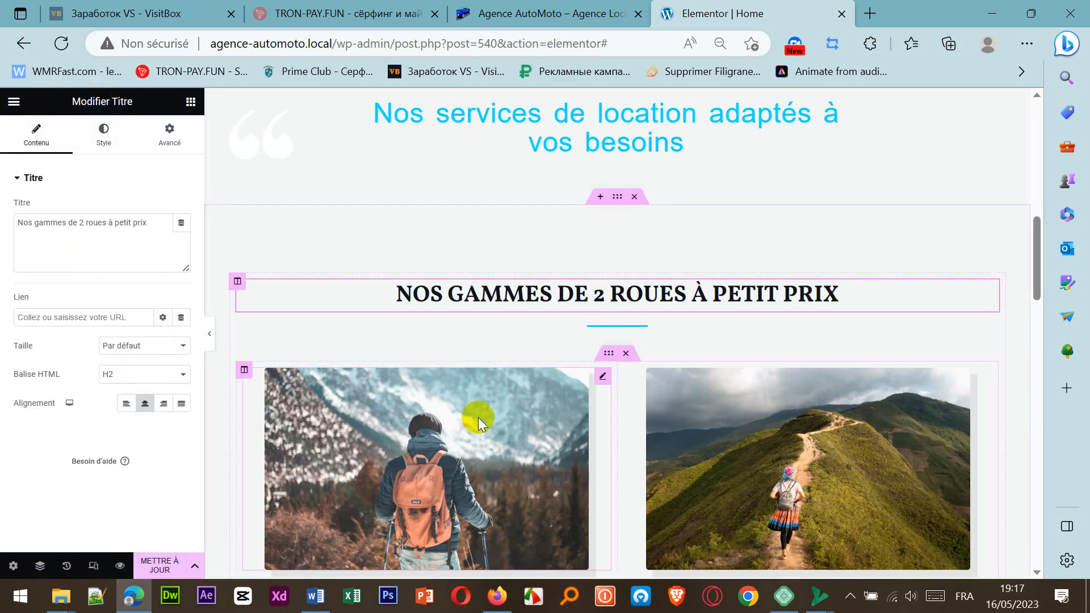
Step: Replace the hiker image above "Everest Camp Trek" with the blue Yamaha motorcycle picture from the media library
scroll(478, 419, down, 4)
scroll(478, 419, up, 1)
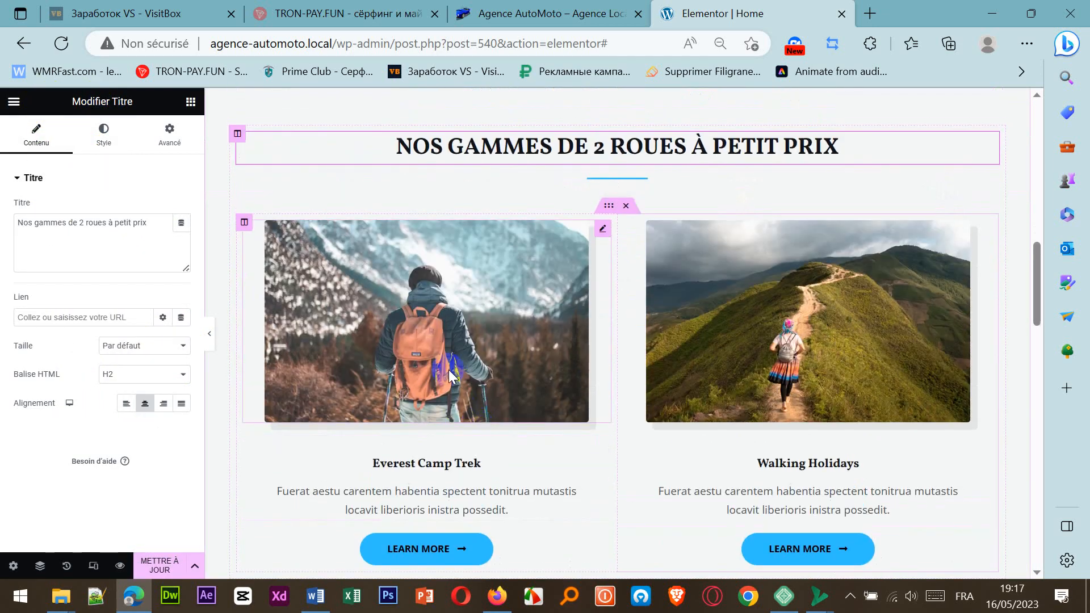
click(452, 376)
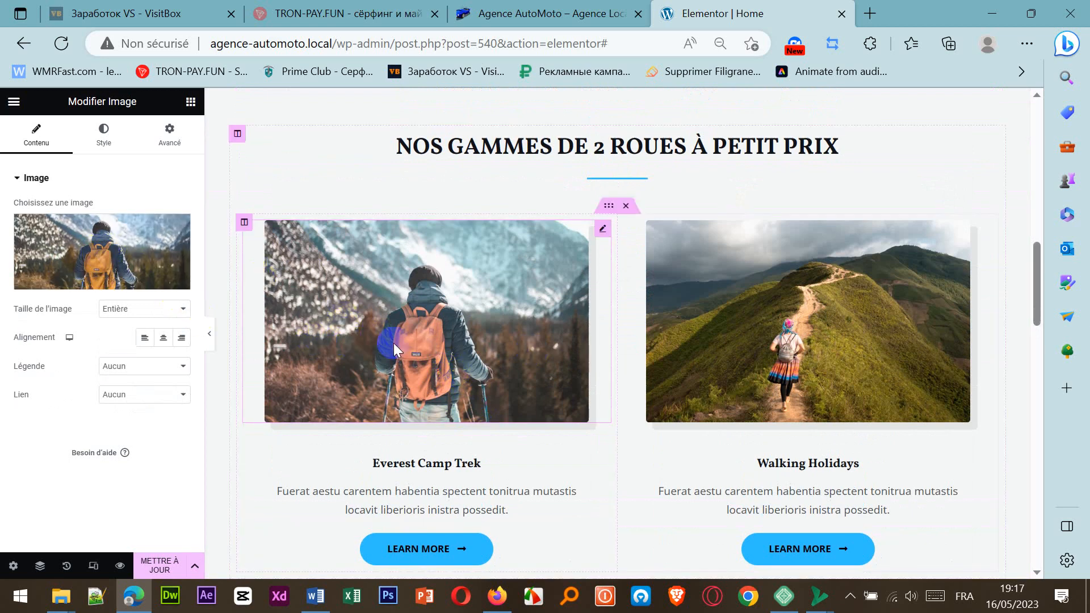
scroll(695, 437, down, 1)
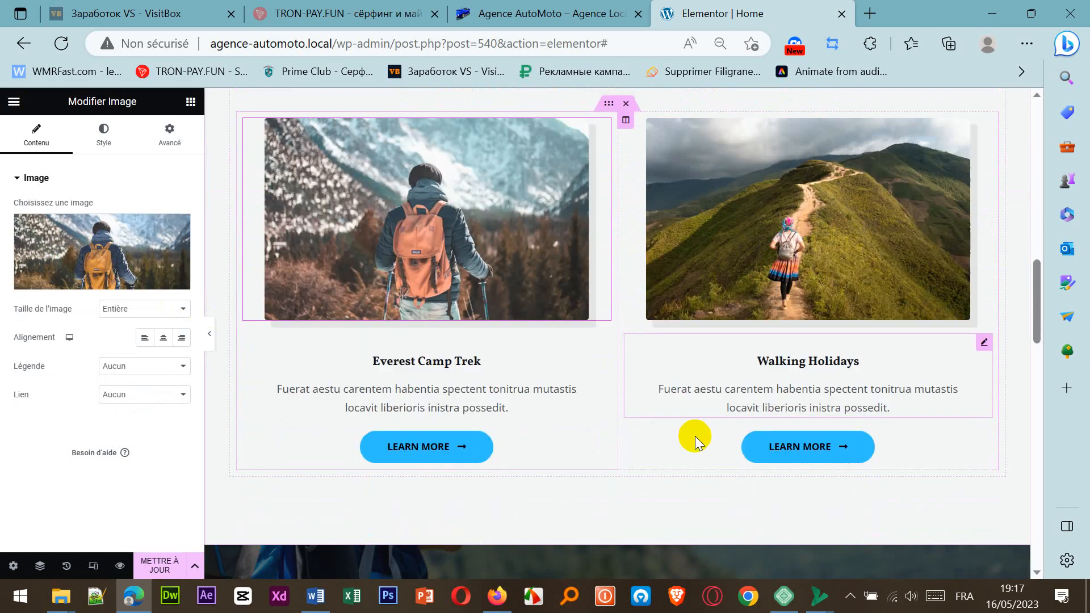
scroll(693, 392, up, 1)
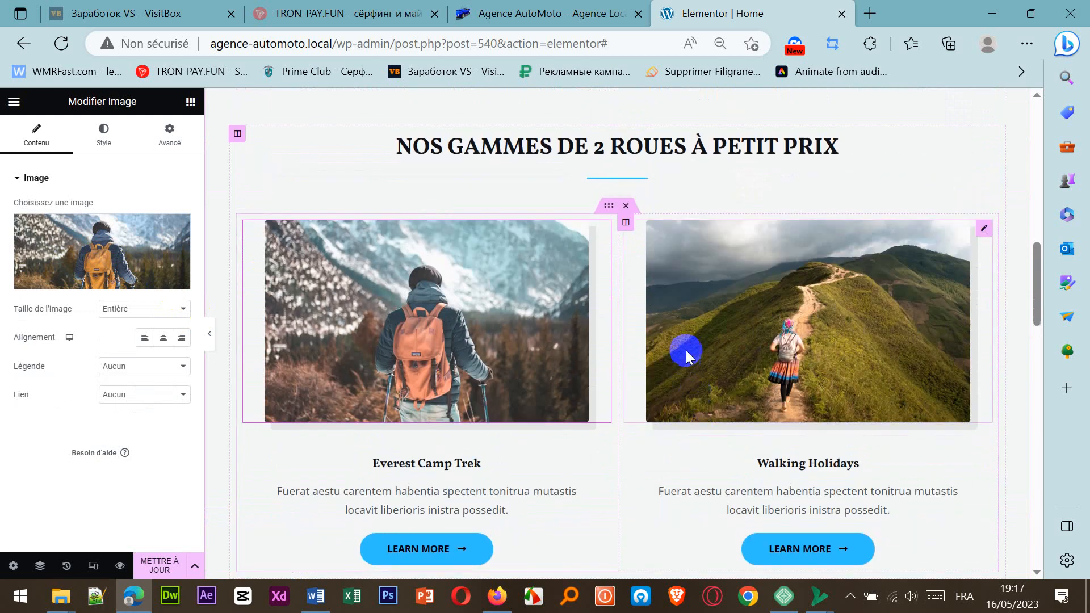
click(610, 209)
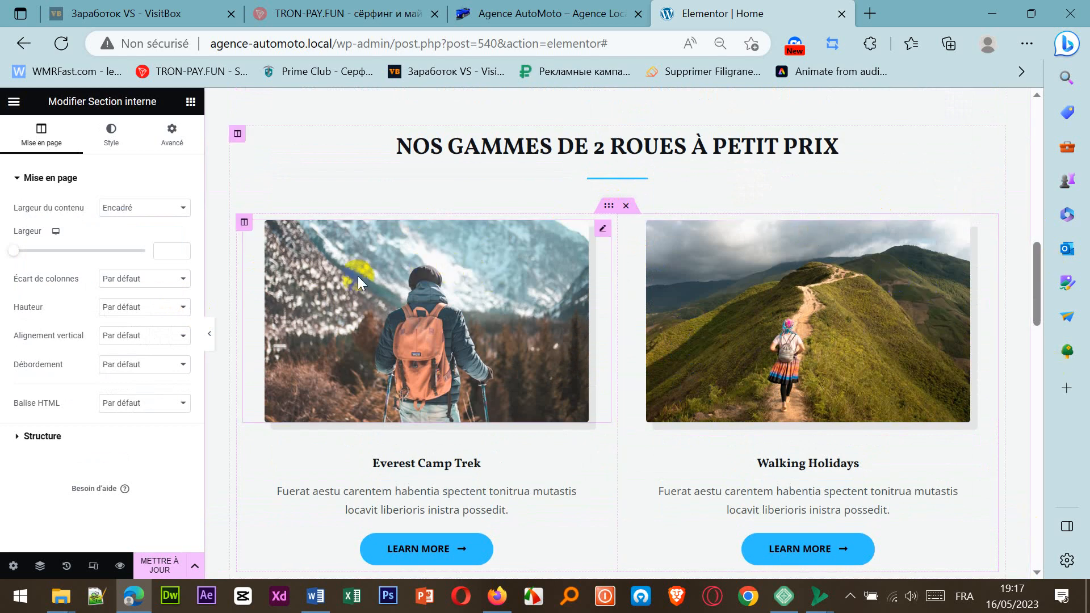
click(245, 226)
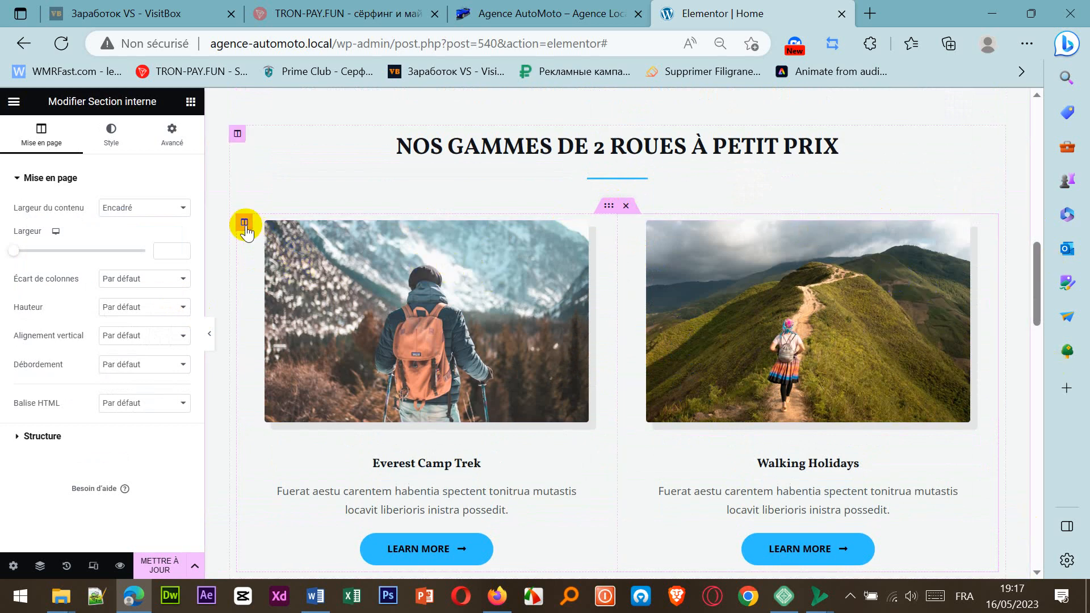
click(382, 329)
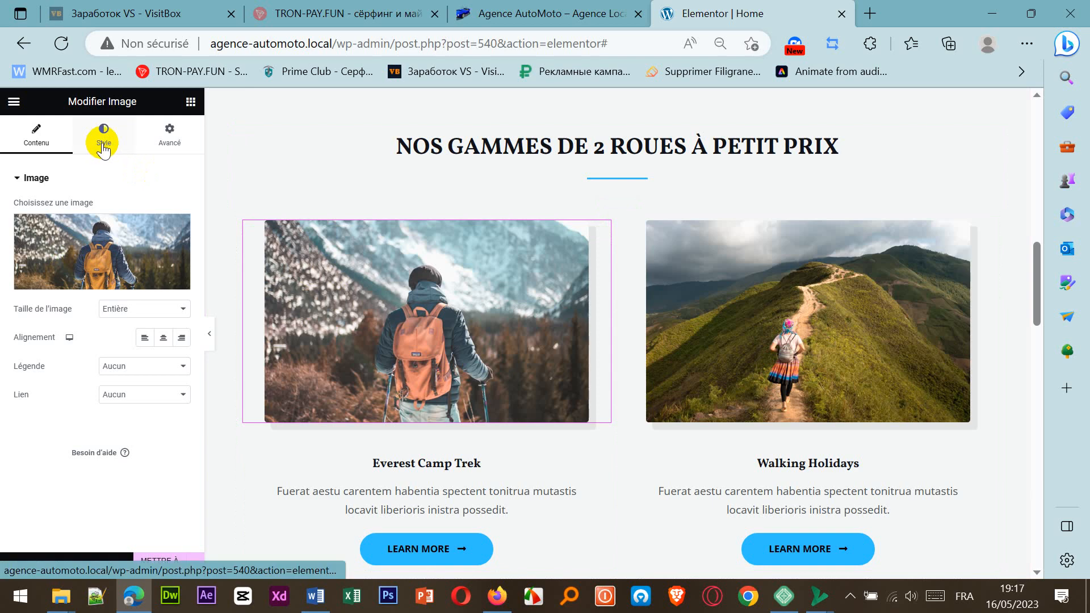
click(105, 278)
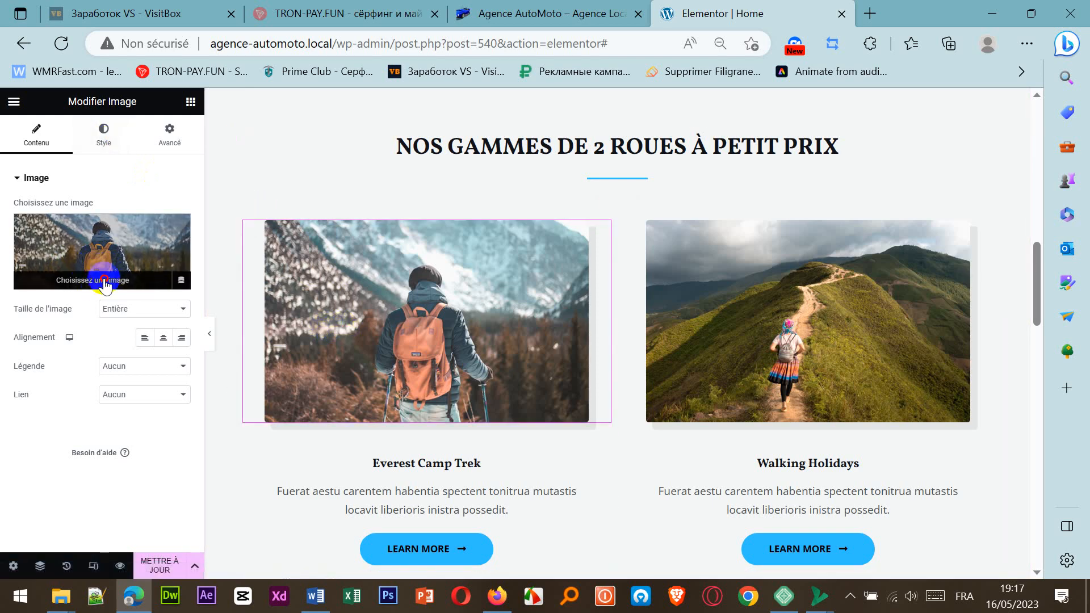
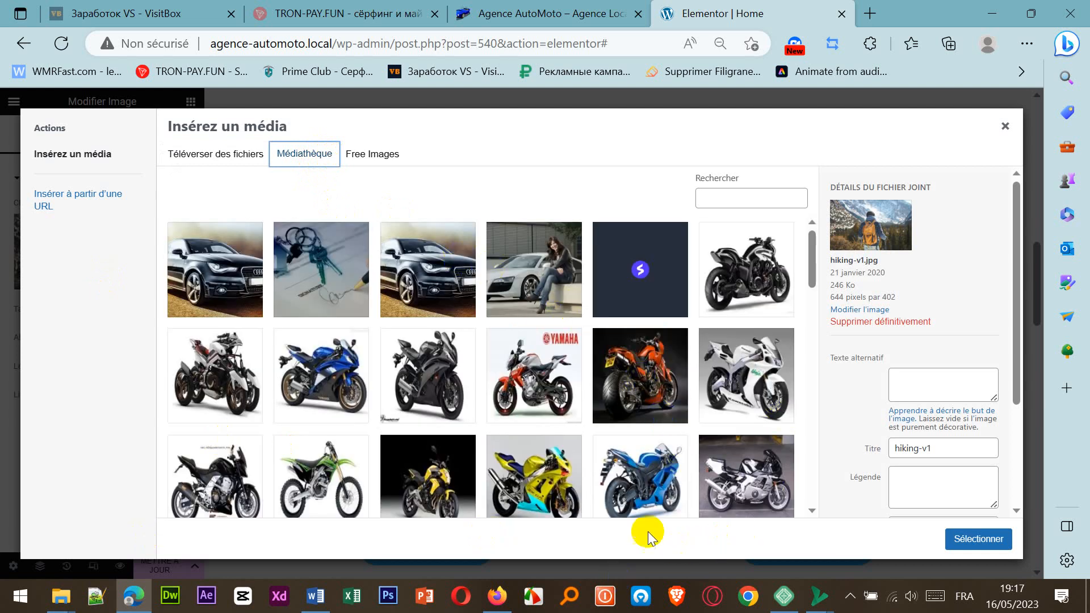
click(327, 368)
click(966, 539)
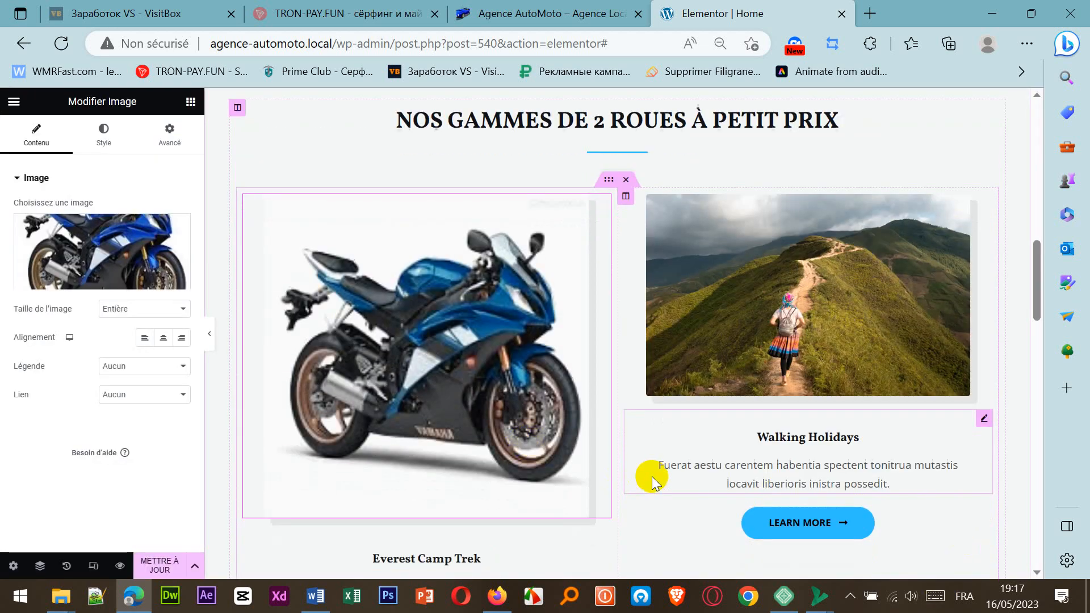
Step: Reduce the blue motorcycle image's width to 60%
scroll(523, 358, down, 2)
scroll(526, 351, up, 3)
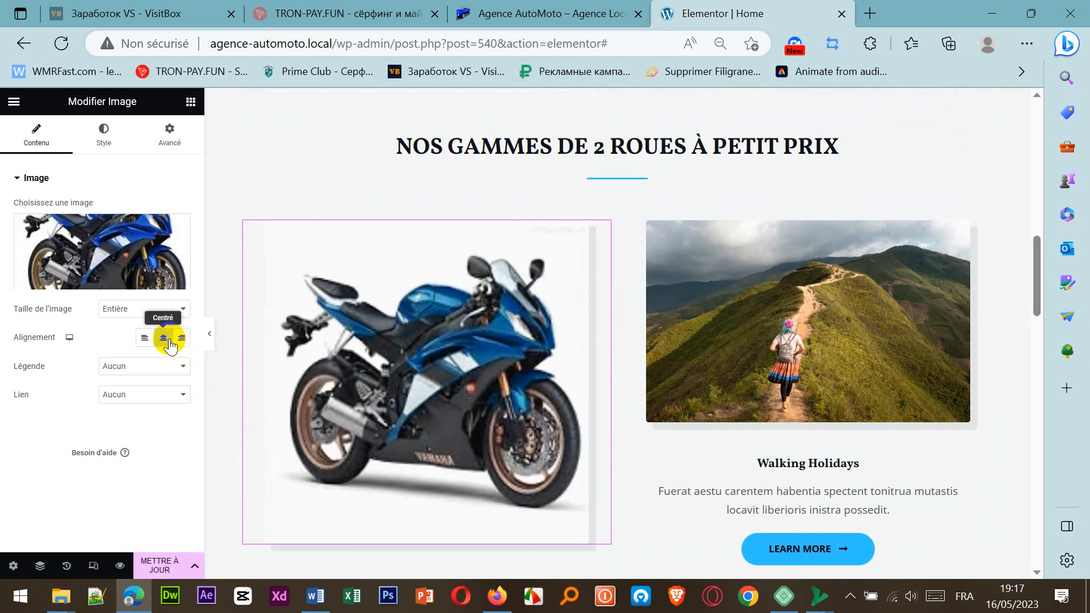
click(103, 140)
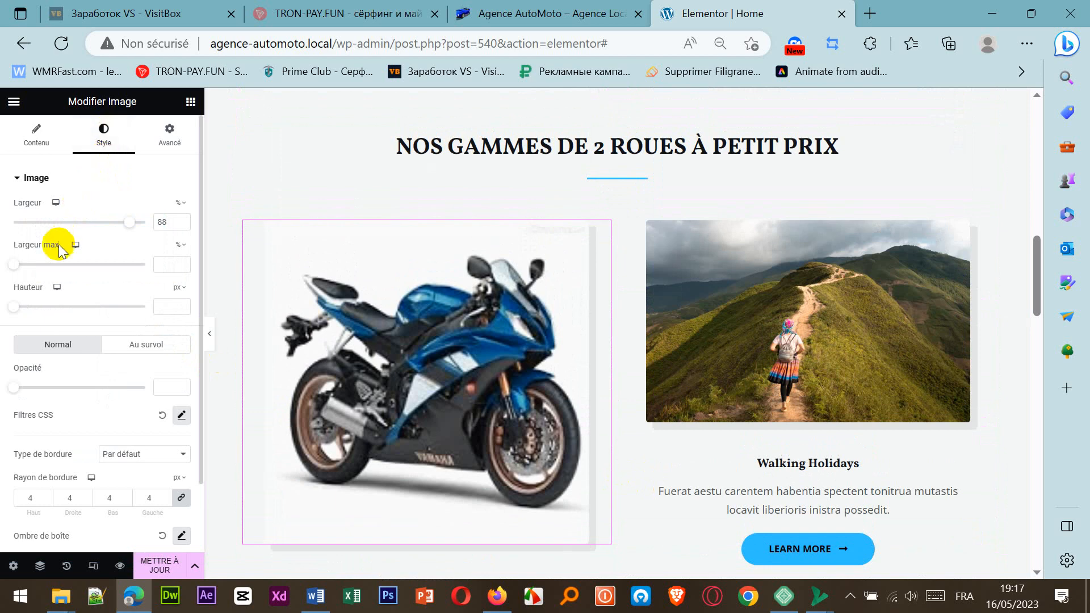
drag(124, 226, 83, 233)
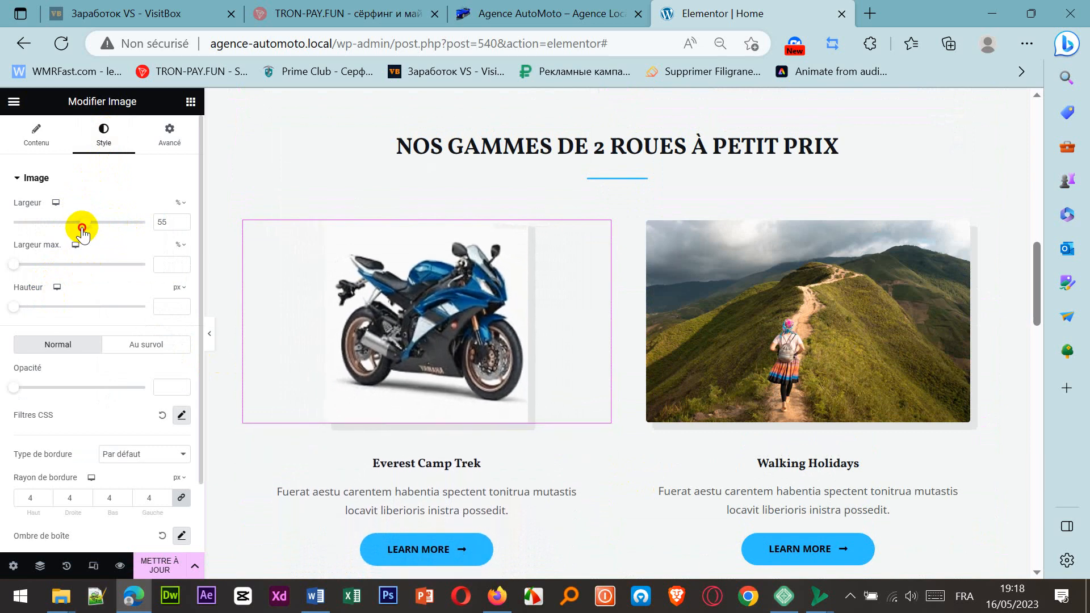
drag(82, 229, 90, 233)
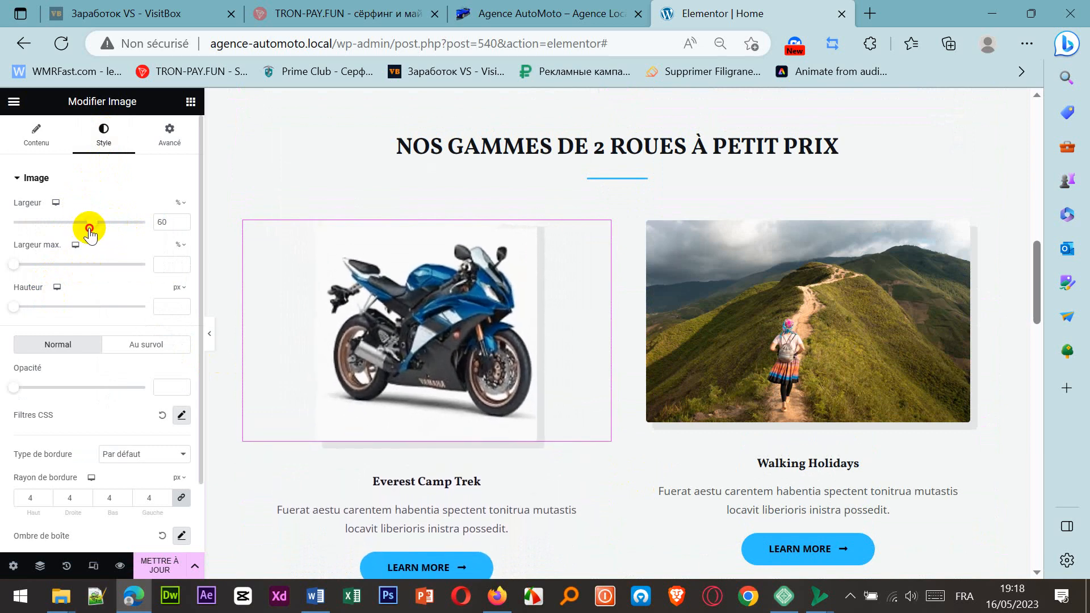
Step: Select the "Everest Camp Trek" title and copy "La référence en location de véhicules" from the Word document données.docx
scroll(504, 458, down, 2)
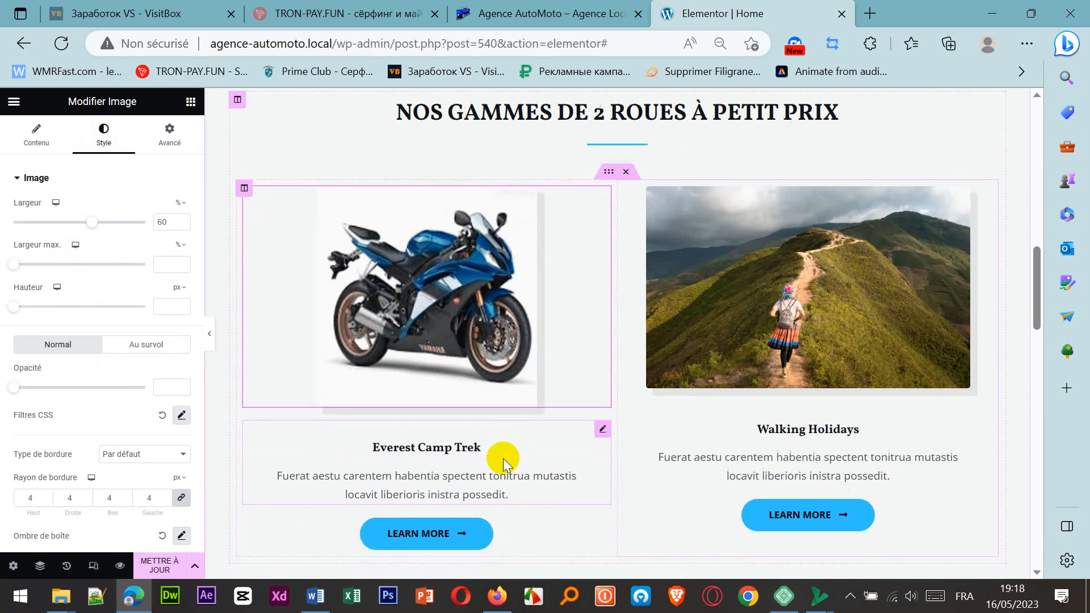
scroll(503, 458, down, 1)
scroll(503, 458, up, 2)
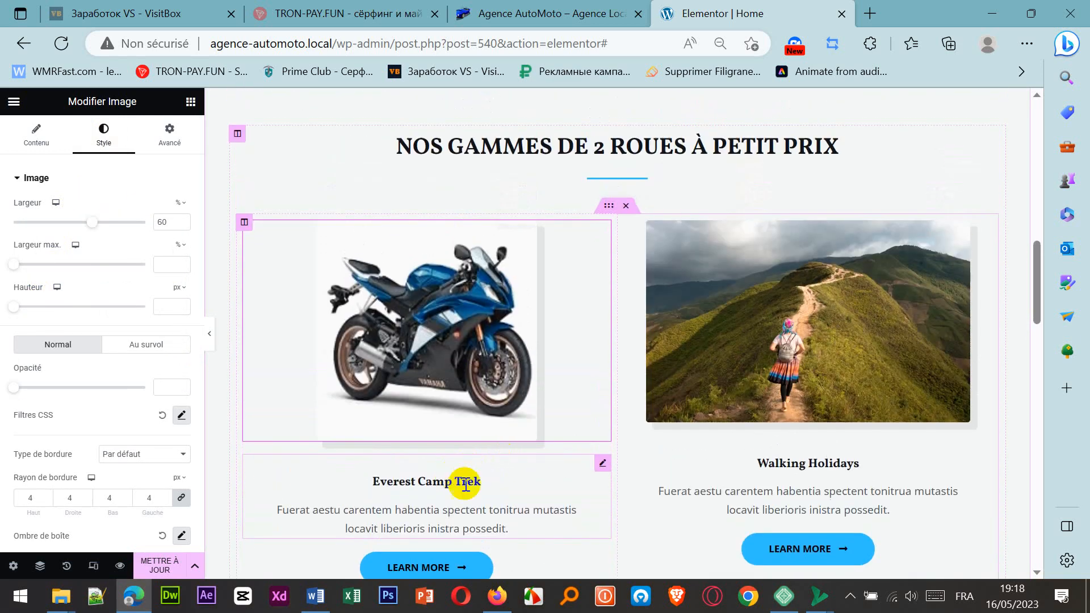
click(470, 490)
drag(489, 480, 369, 479)
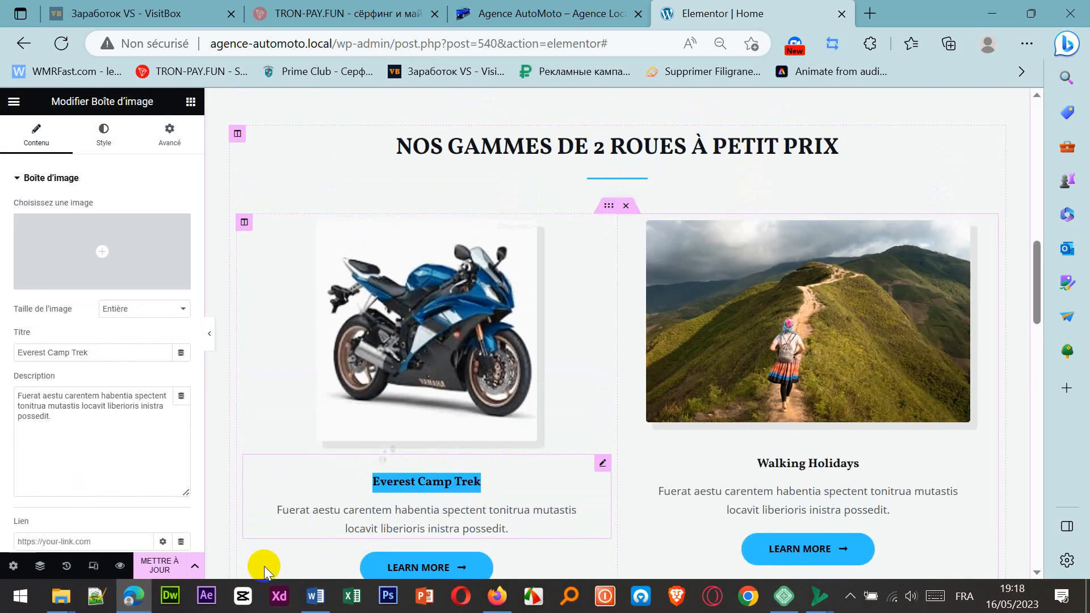
click(317, 599)
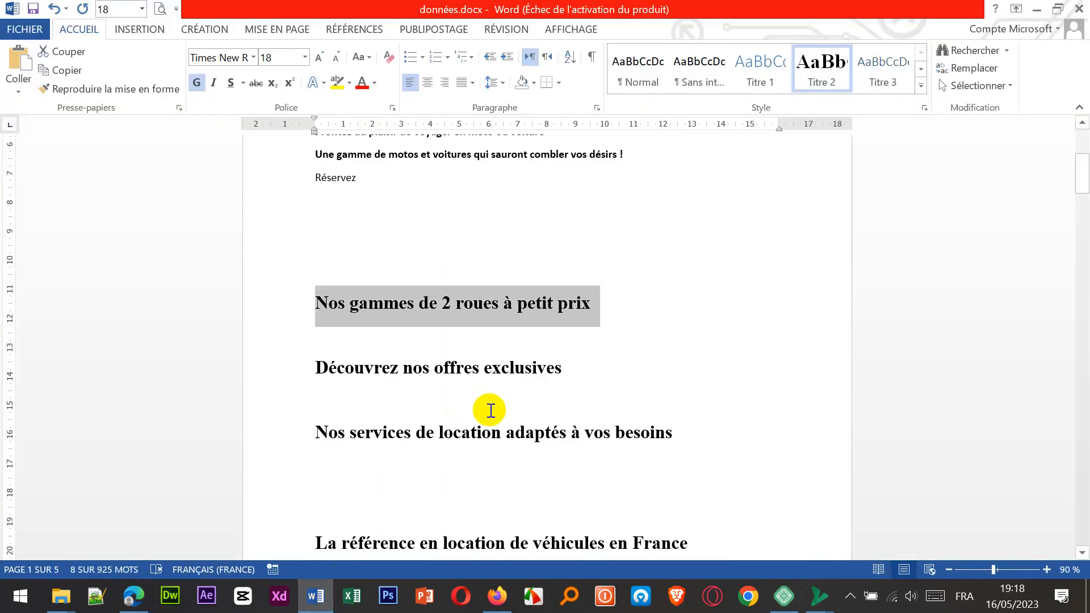
scroll(490, 413, down, 4)
scroll(491, 413, down, 6)
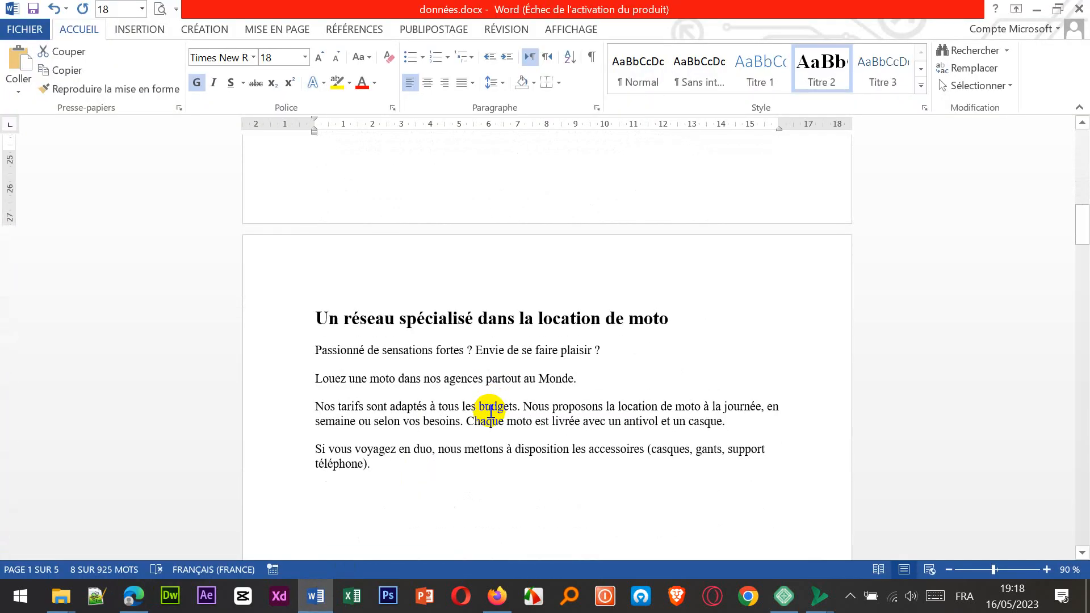
scroll(491, 413, up, 5)
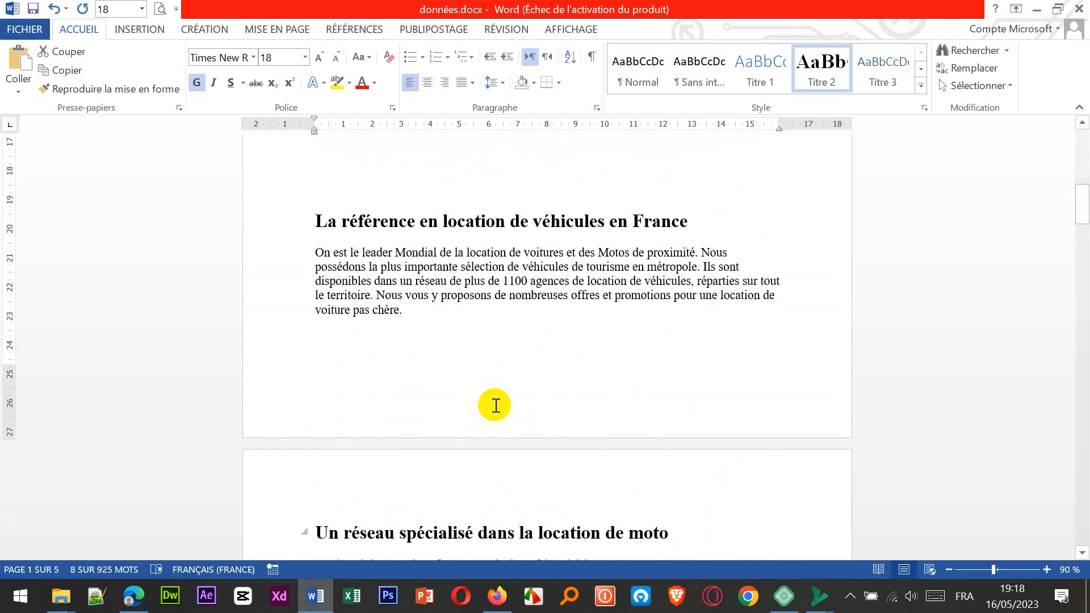
scroll(496, 405, up, 4)
scroll(496, 406, down, 5)
scroll(496, 406, down, 2)
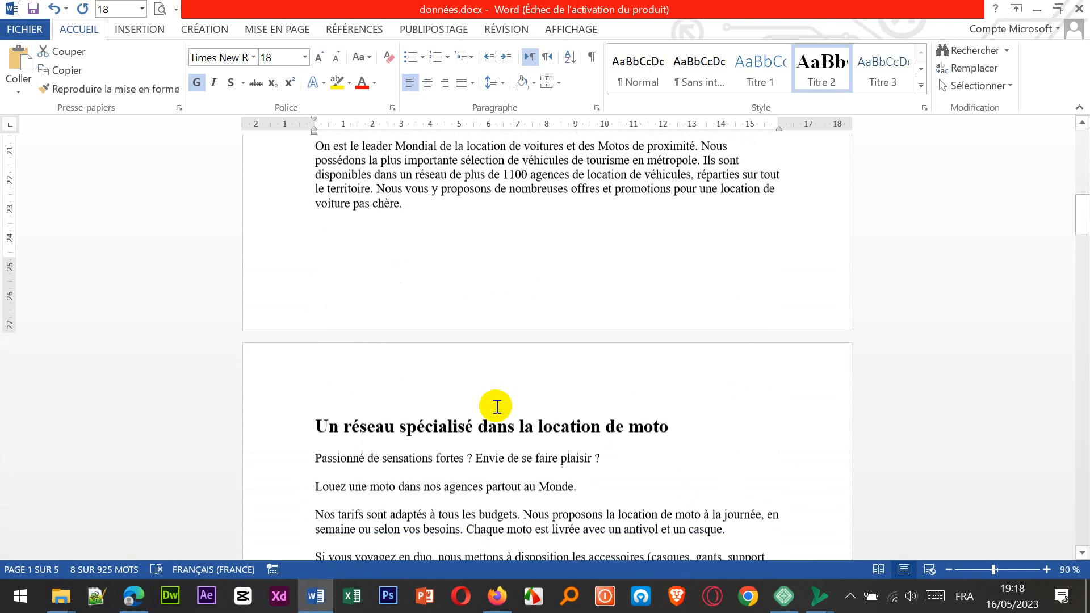
scroll(681, 228, up, 2)
drag(610, 184, 320, 177)
key(ctrl+c)
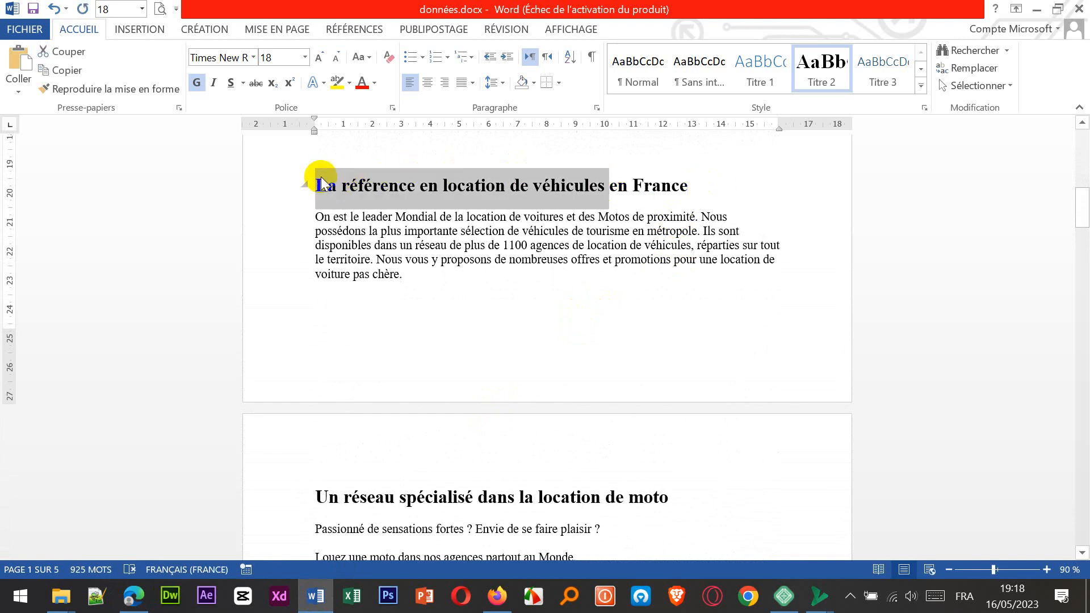
Step: Back in the Elementor editor, replace the "Everest Camp Trek" title with "La référence en location de véhicules"
click(134, 596)
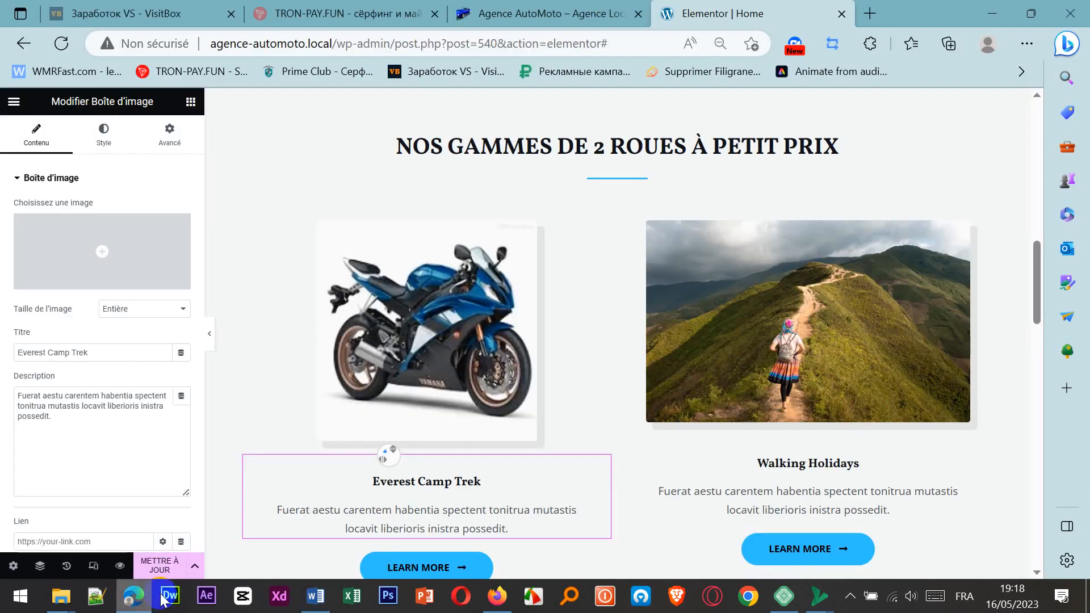
drag(482, 482, 378, 473)
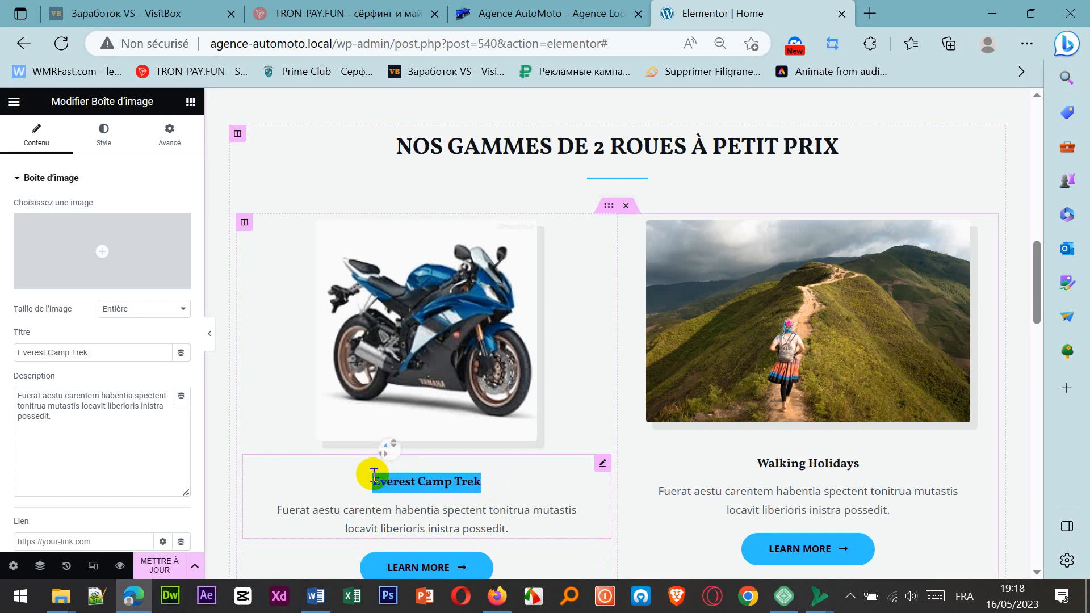
key(ctrl+v)
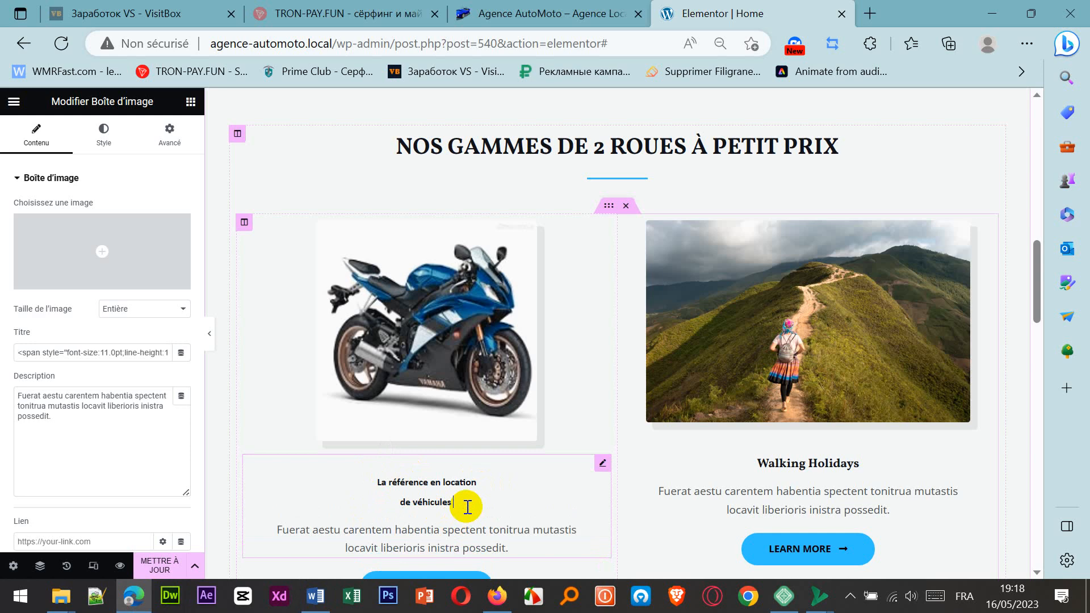
Step: In the Word document, copy the paragraph beginning "On est le leader Mondial de la location de voitures"
scroll(468, 507, down, 3)
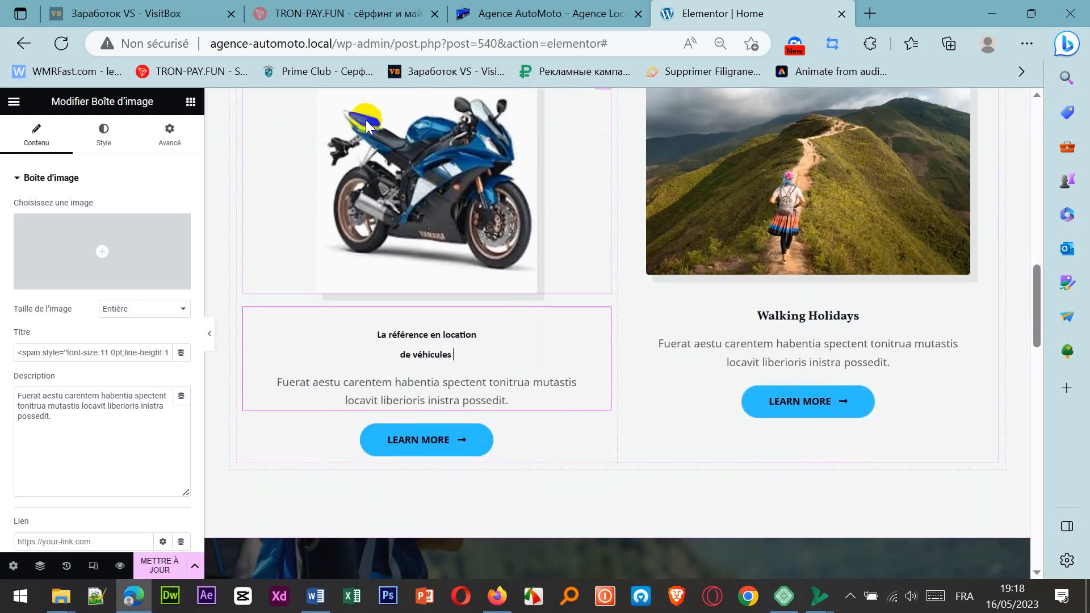
click(316, 596)
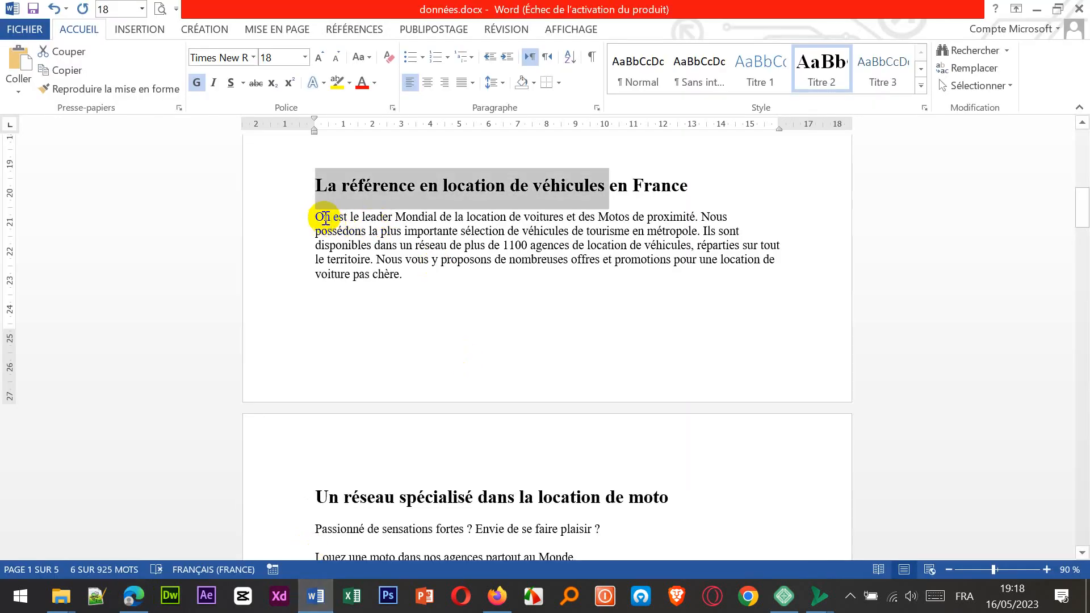
drag(319, 218, 419, 274)
key(ctrl+c)
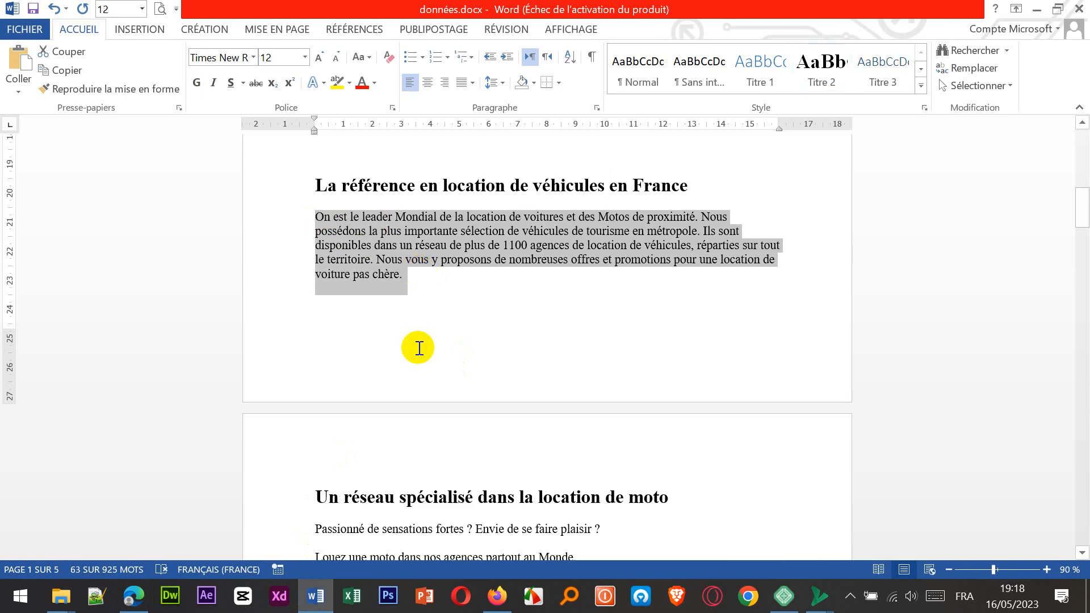
Step: Back in Elementor, replace the image box description under the blue motorcycle with the copied "On est le leader Mondial" paragraph
key(alt+Tab)
drag(519, 381, 266, 360)
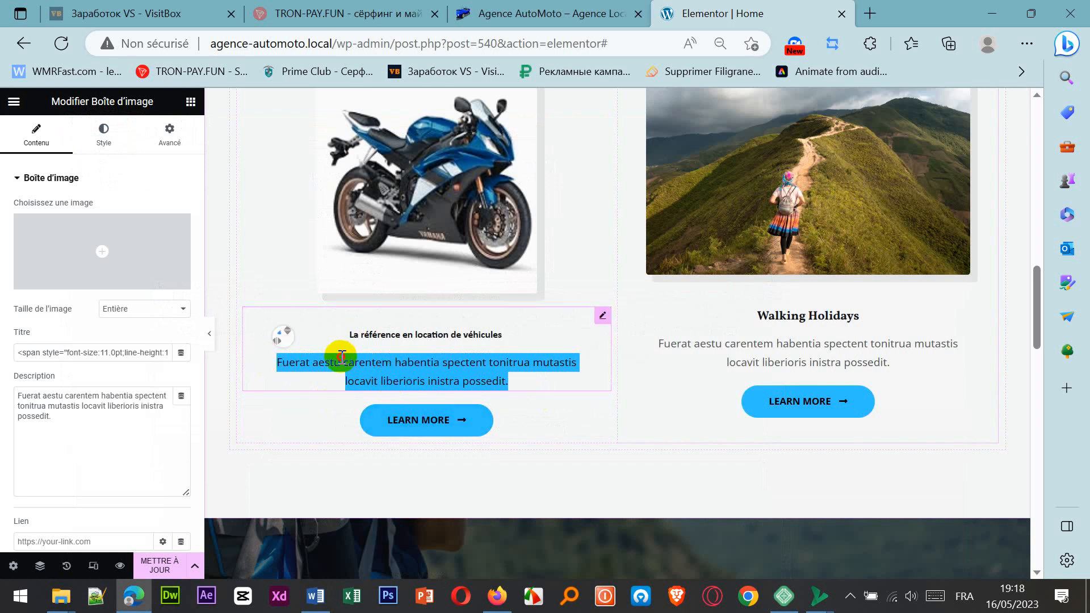
click(275, 369)
drag(280, 365, 508, 382)
drag(63, 418, 2, 392)
key(ctrl+v)
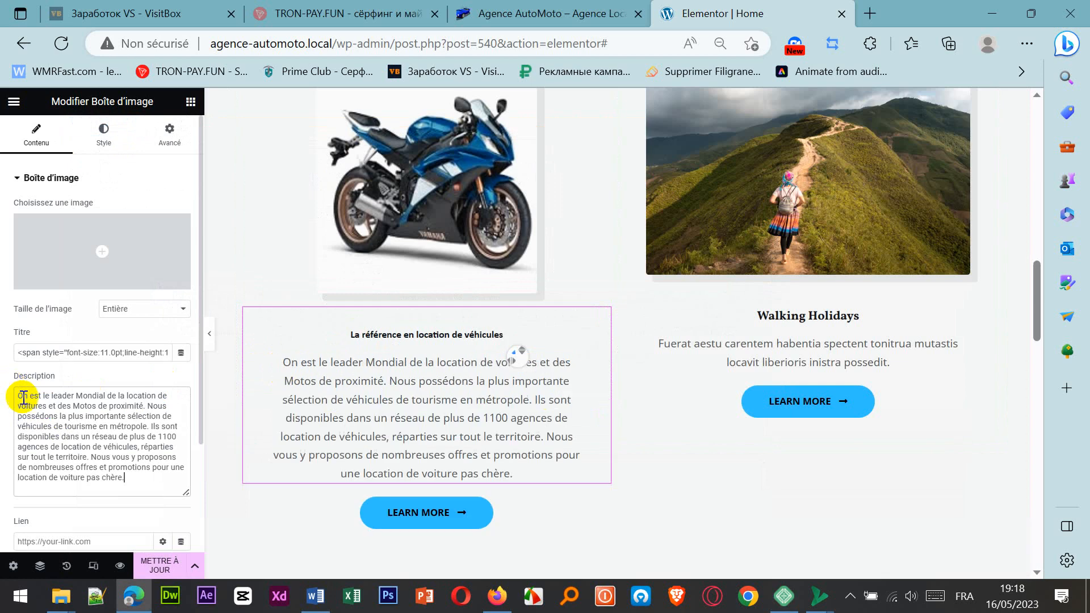
Step: Replace the "Learn More" text of the button under the blue motorcycle's description with "Plus d'info"
click(446, 520)
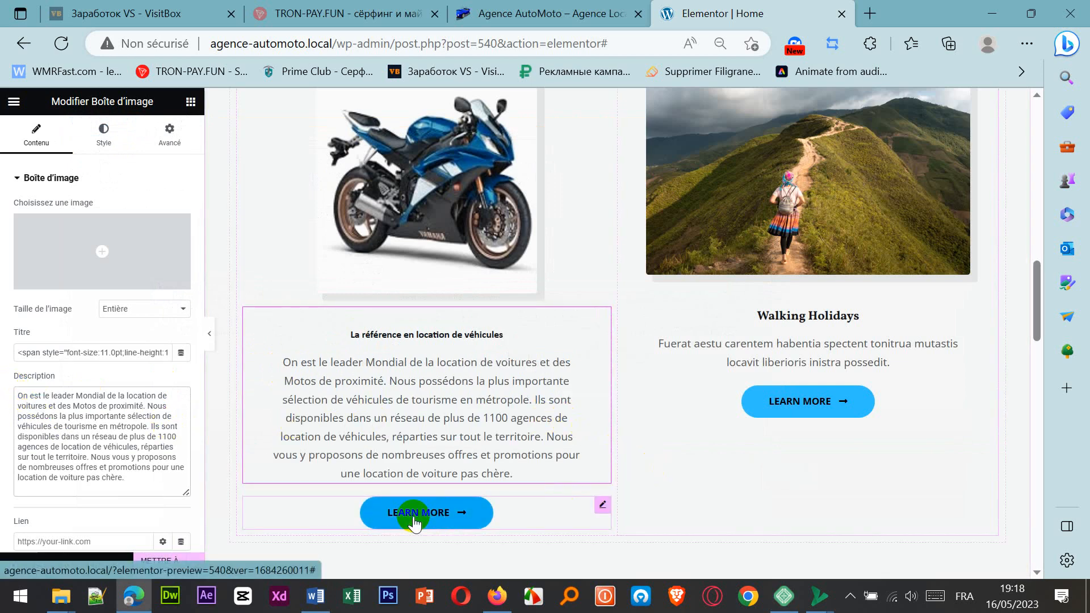
scroll(414, 516, down, 3)
click(454, 366)
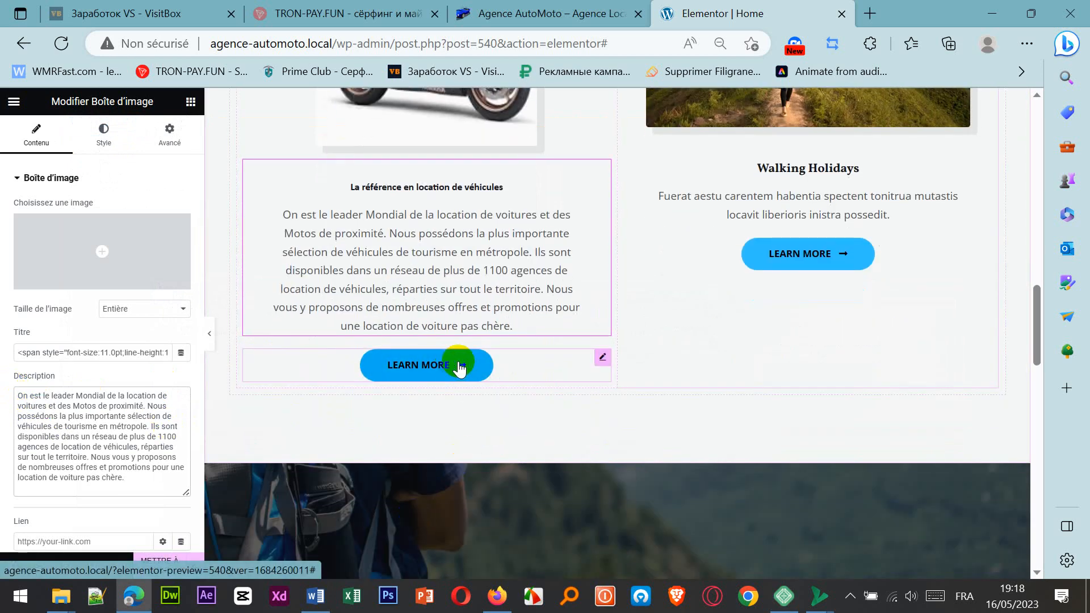
click(461, 368)
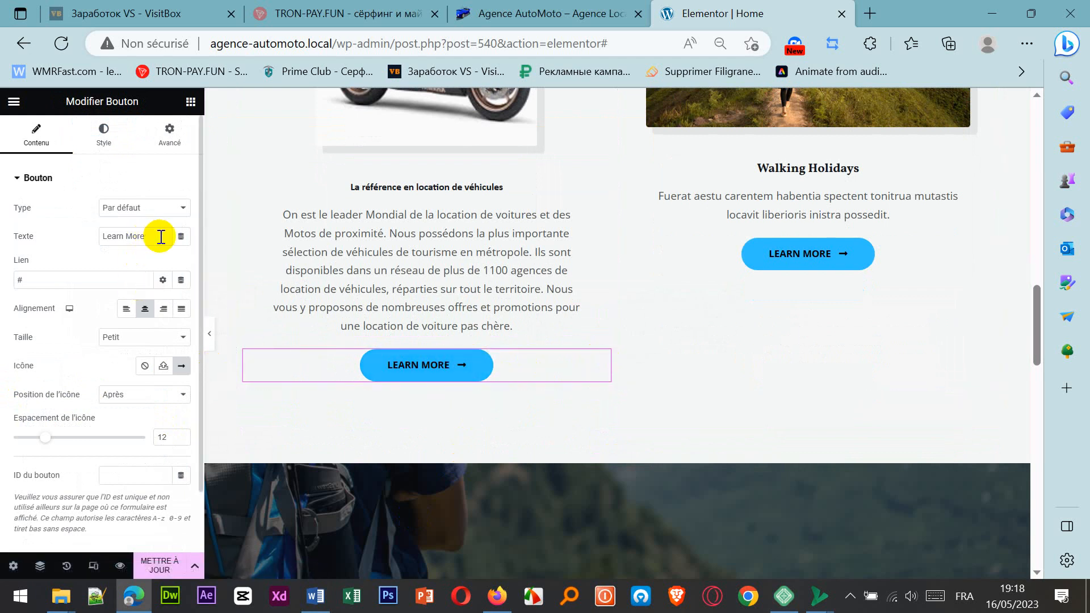
drag(154, 236, 73, 223)
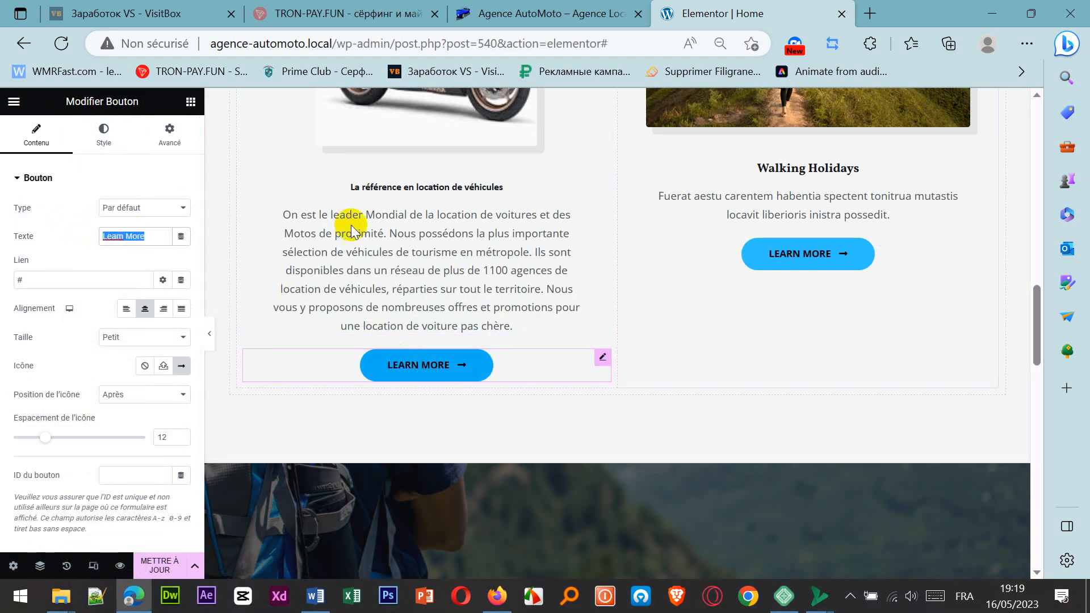
scroll(534, 323, up, 15)
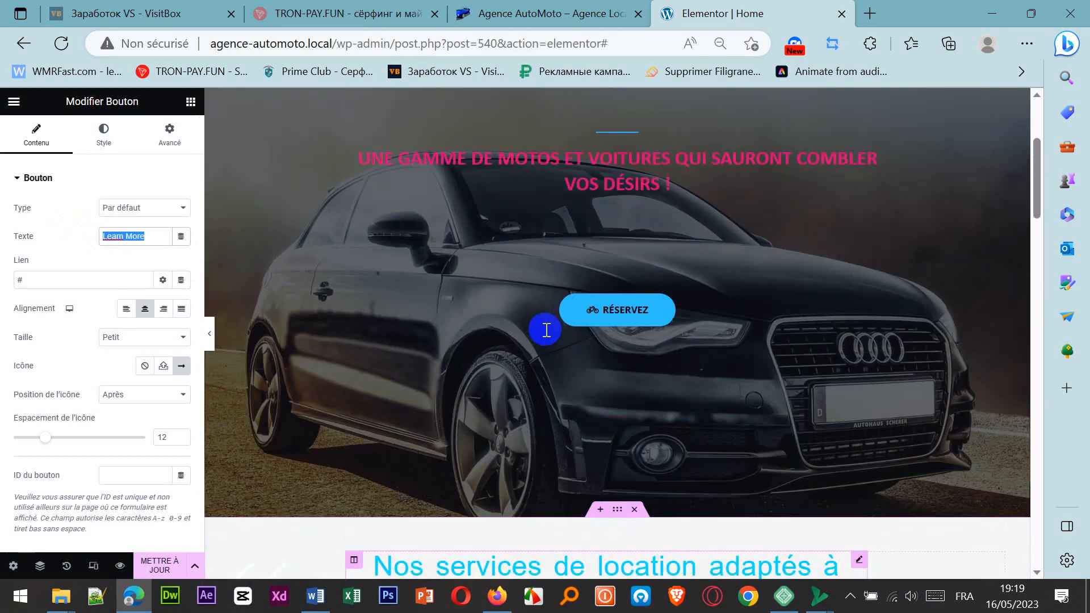
scroll(625, 284, down, 15)
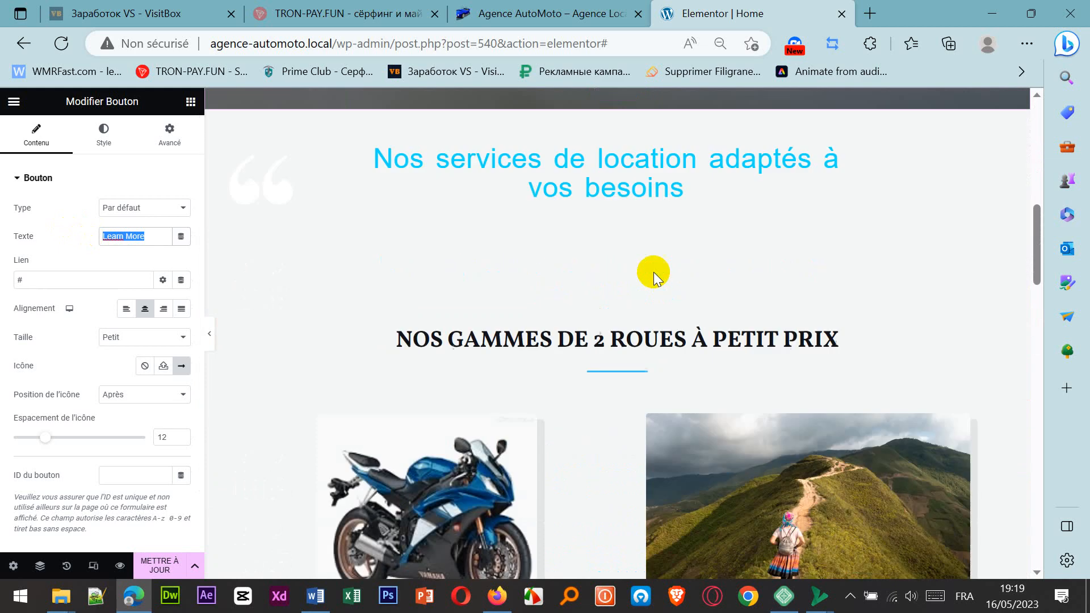
scroll(659, 287, down, 1)
scroll(657, 296, up, 3)
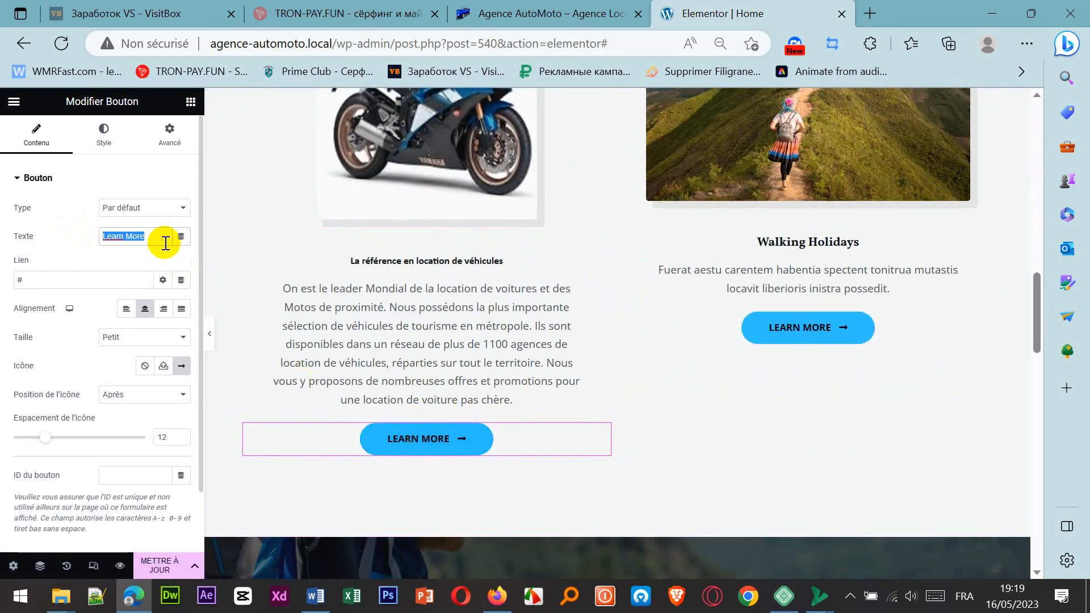
drag(155, 238, 45, 237)
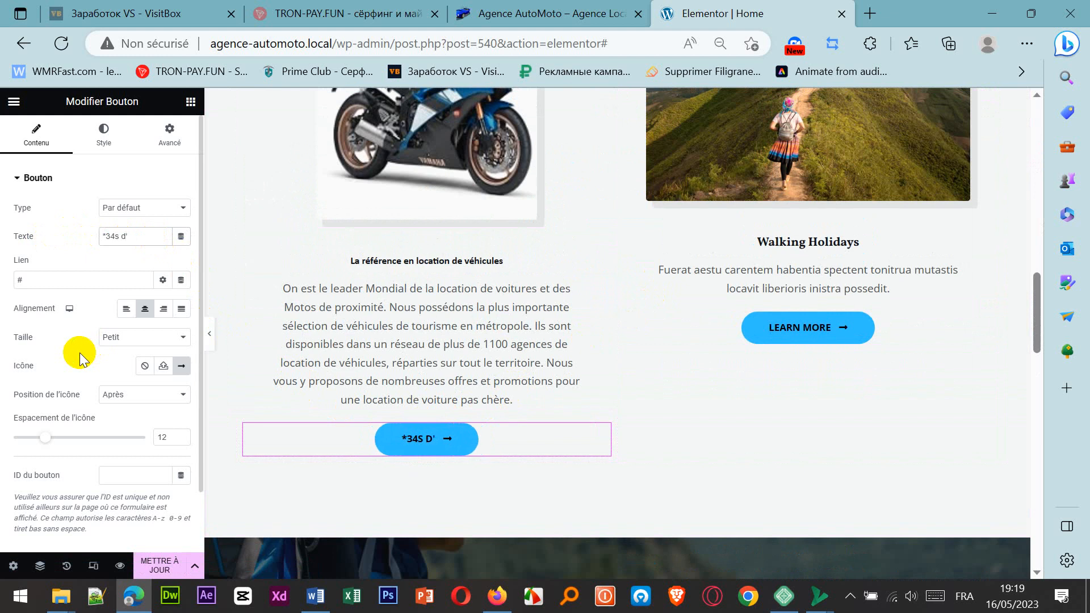
key(BackSpace)
key(BackSpace)
key(BackSpace)
key(BackSpace)
key(BackSpace)
key(BackSpace)
key(BackSpace)
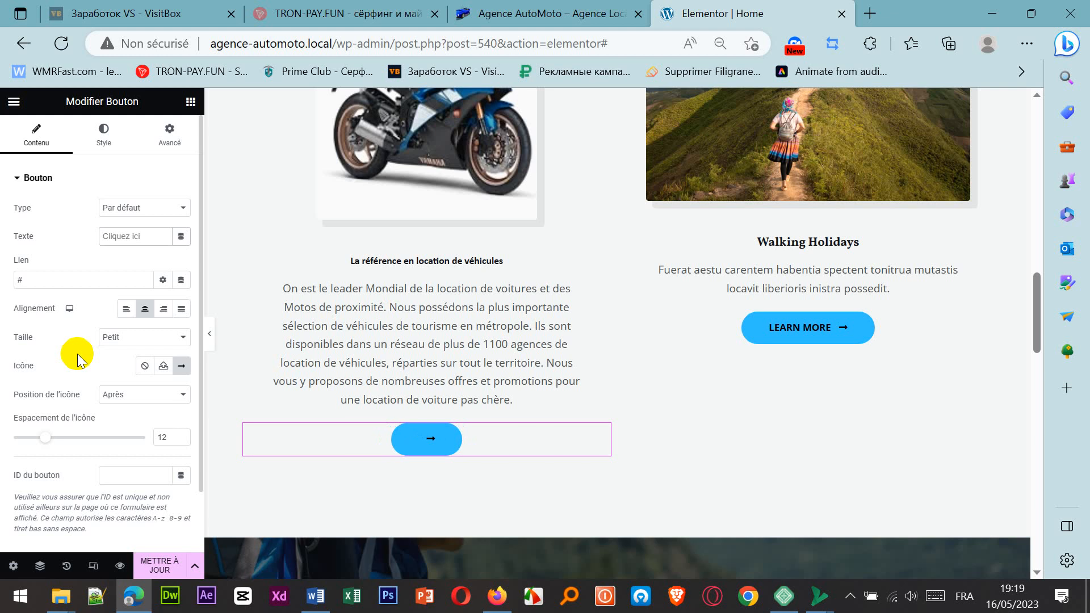
click(419, 449)
click(133, 236)
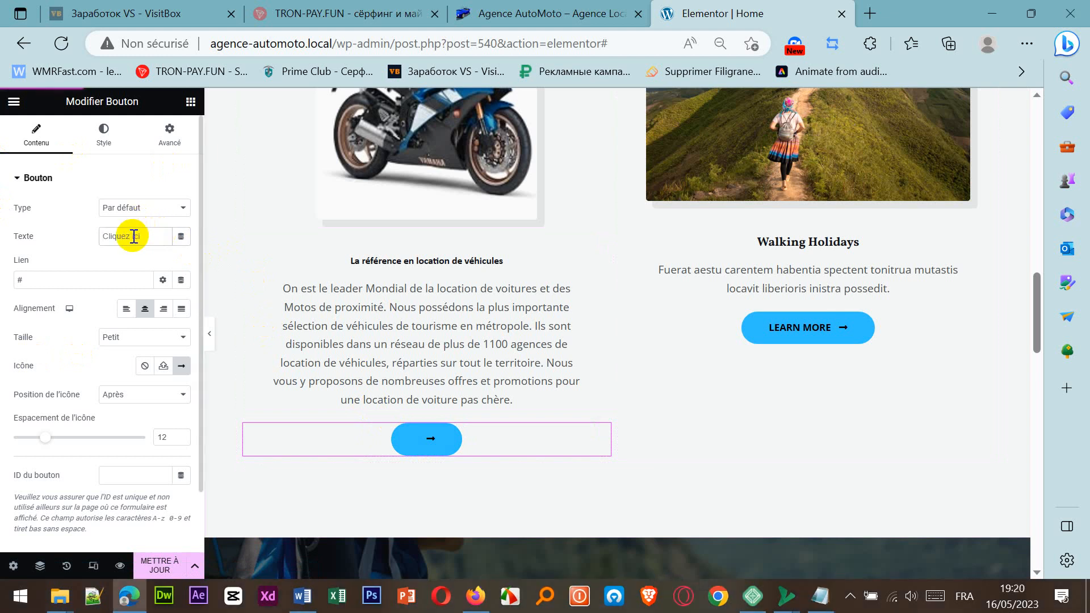
text(Plus d'info)
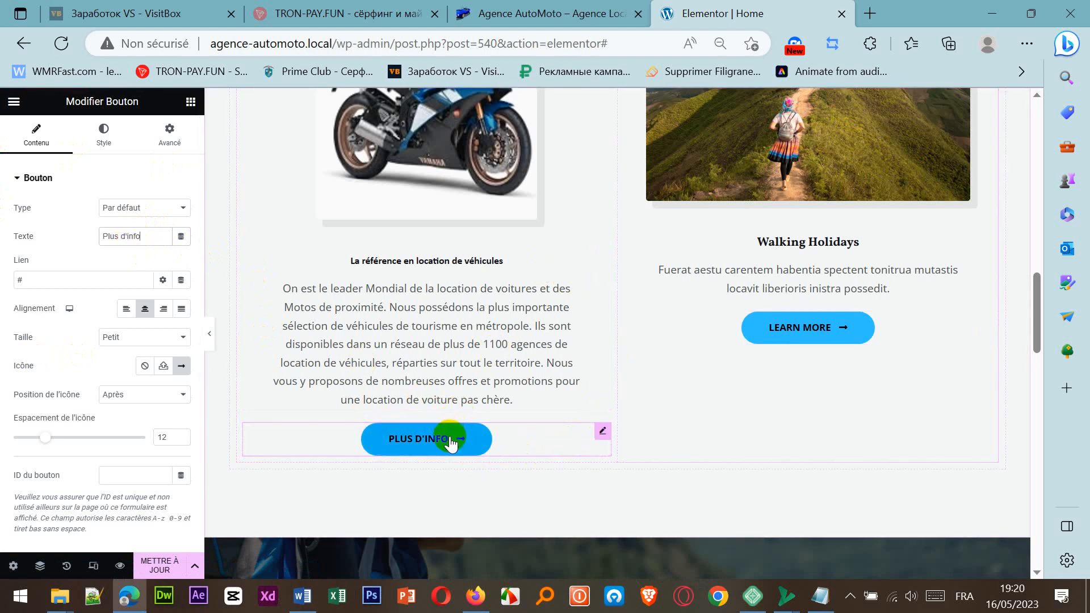
Step: Switch to the live Agence AutoMoto site, open the Moto BMW page and look through its motorcycle pictures
scroll(487, 309, up, 3)
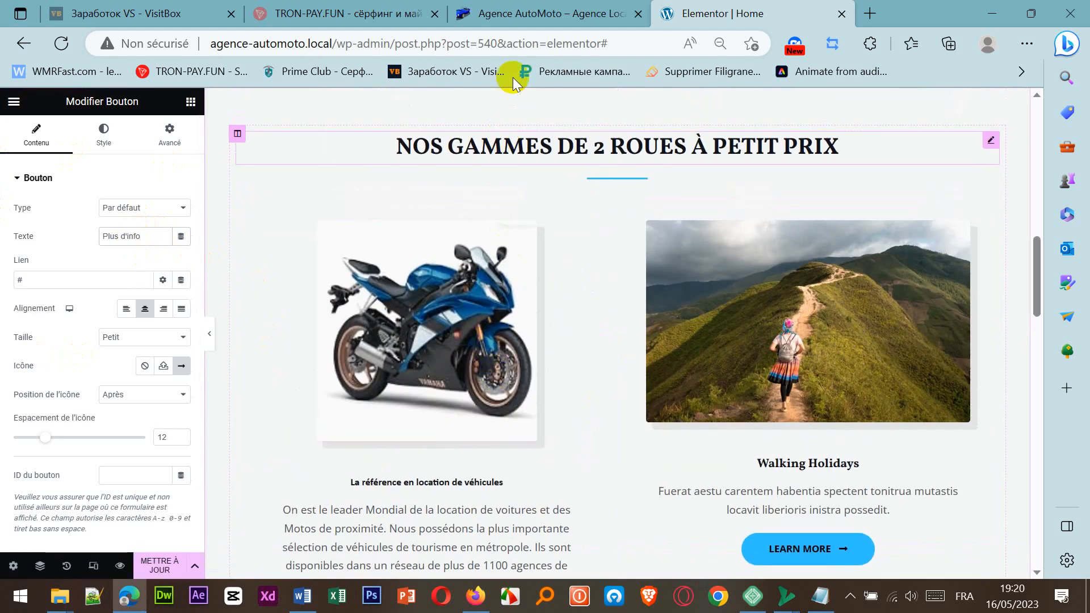
click(519, 17)
scroll(850, 240, up, 10)
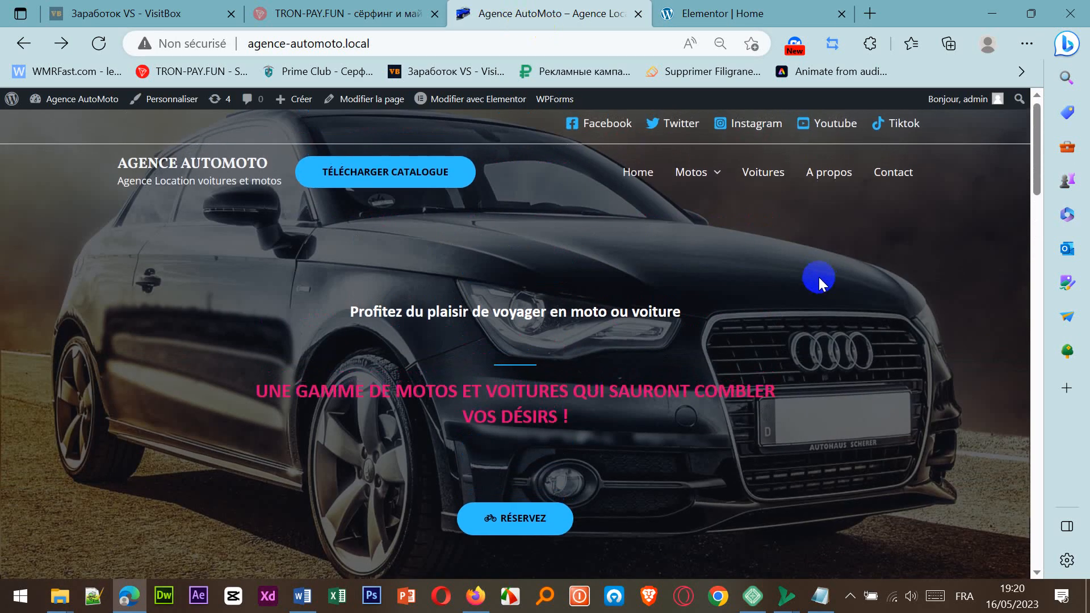
mouse_move(707, 181)
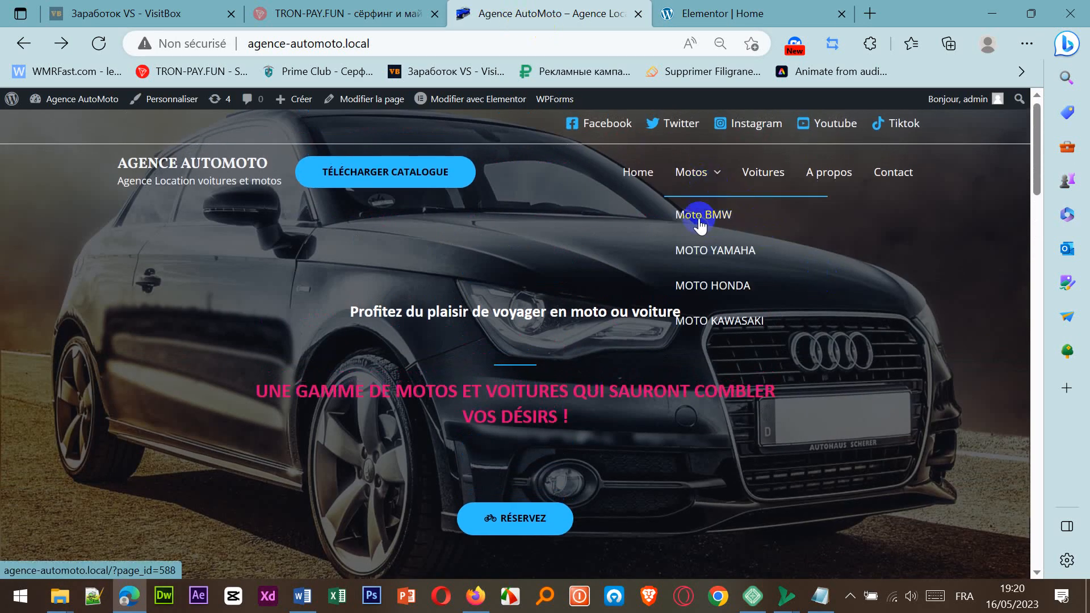
click(704, 216)
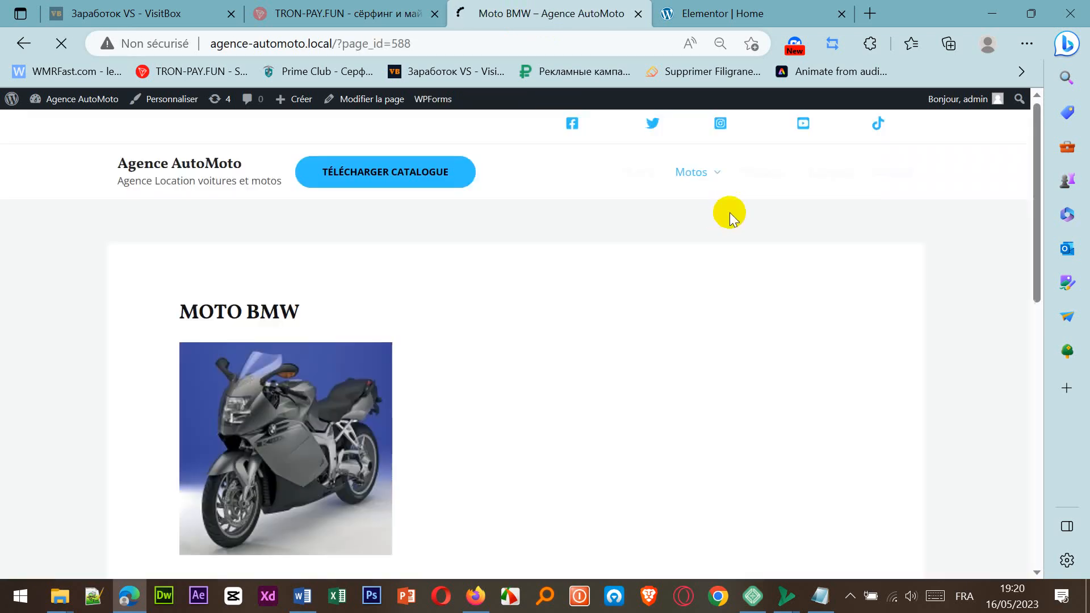
scroll(656, 292, down, 9)
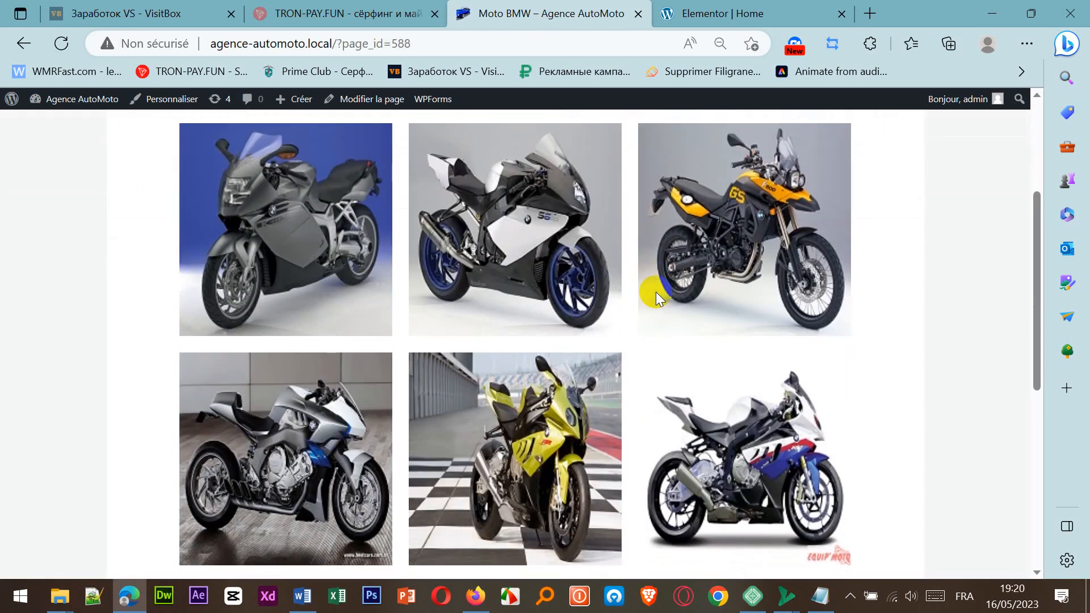
scroll(656, 292, up, 9)
Step: Copy the Moto BMW page's URL and return to the Elementor editor
click(428, 39)
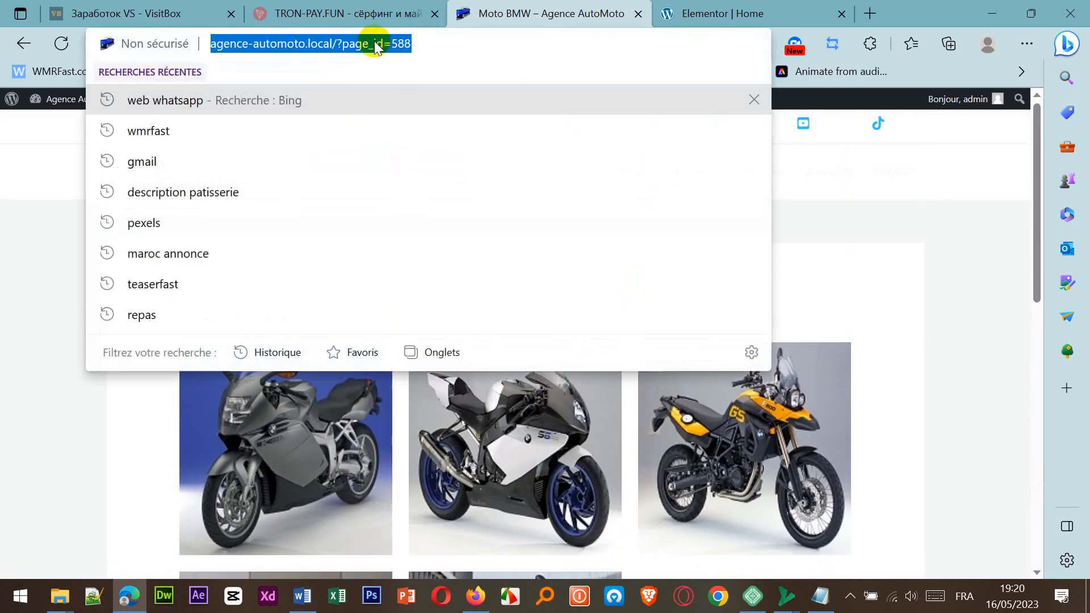
right_click(373, 42)
click(412, 206)
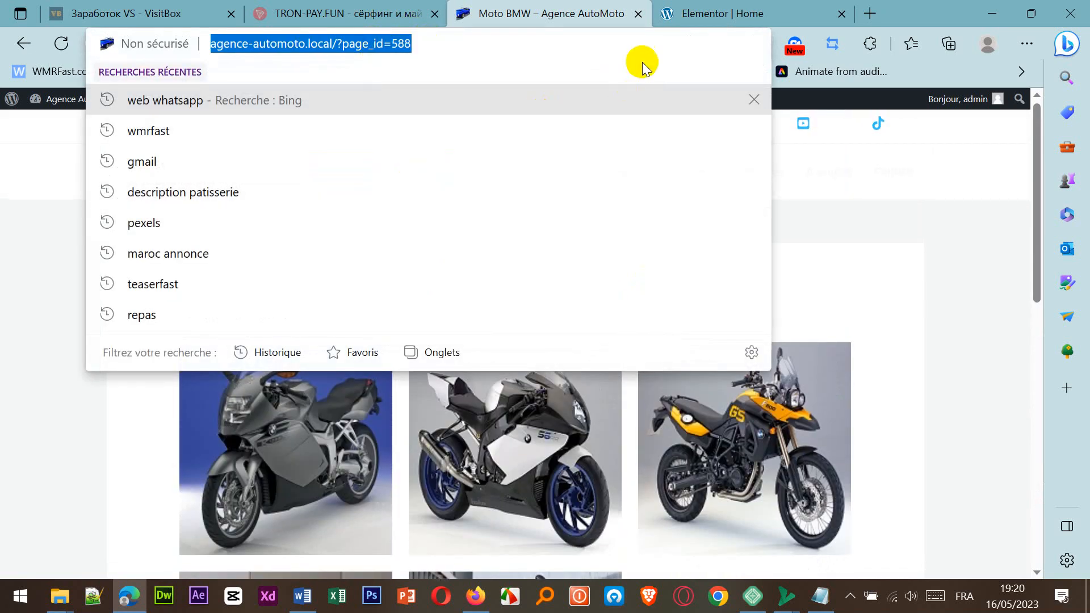
click(694, 14)
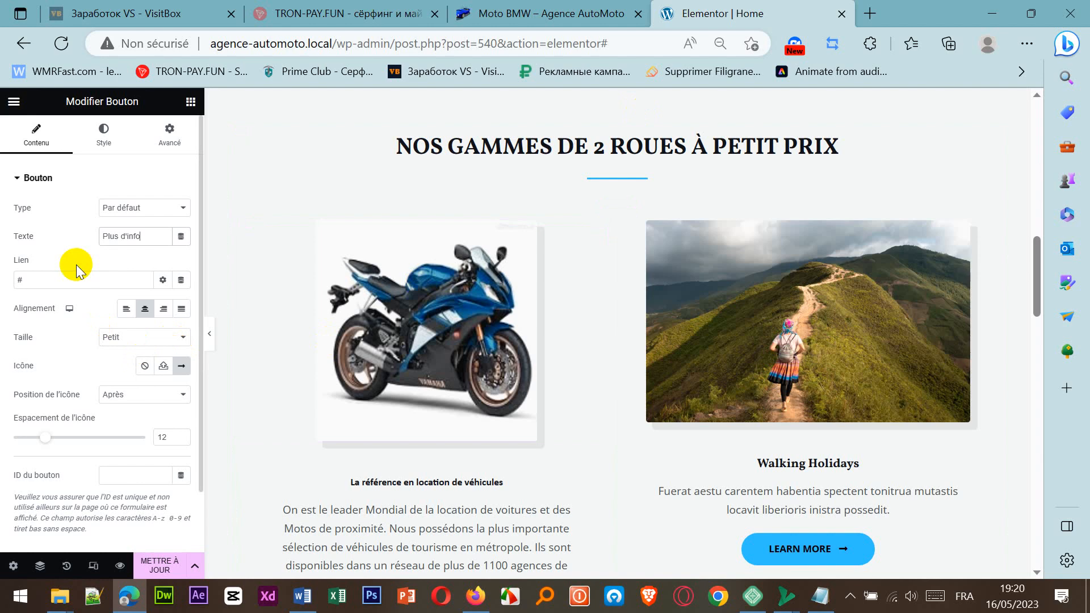
Step: Replace the "Plus d'info" button's placeholder link with the copied Moto BMW page URL ending in ?page_id=588, and update the page
drag(65, 279, 2, 270)
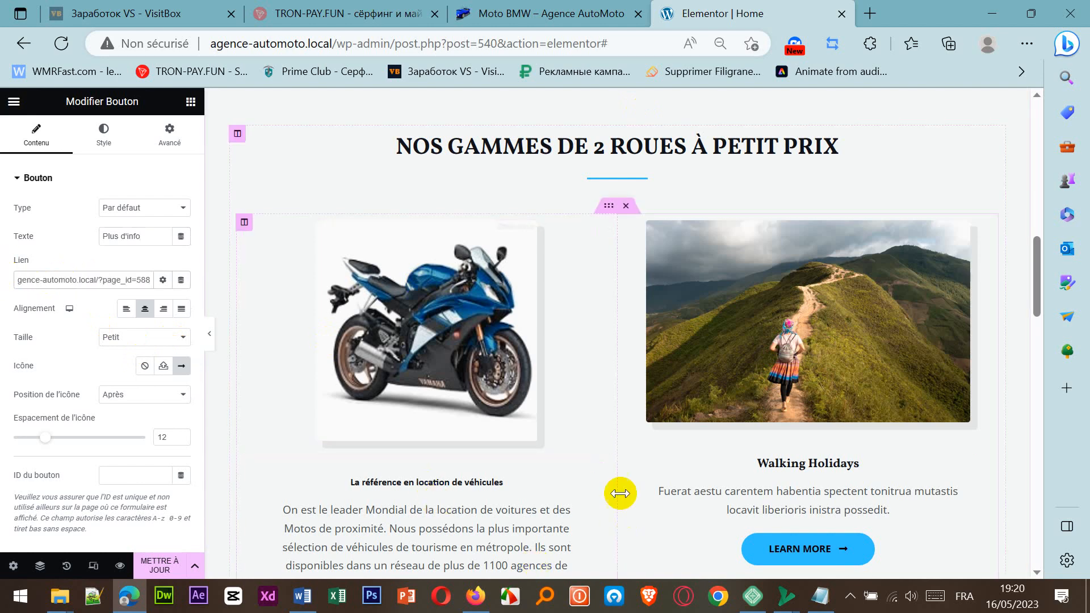
scroll(560, 470, down, 3)
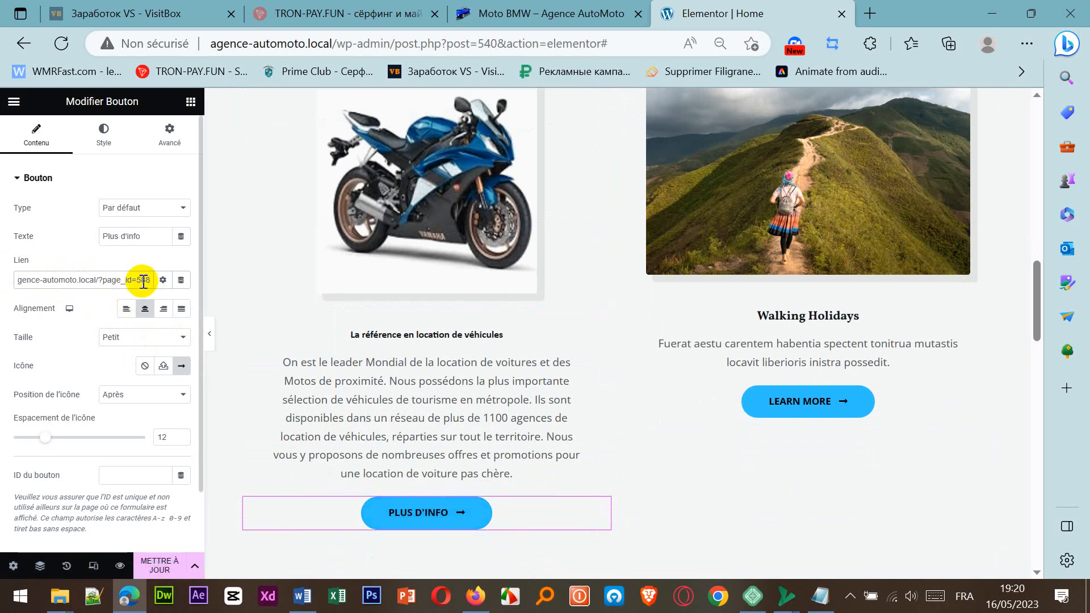
click(160, 573)
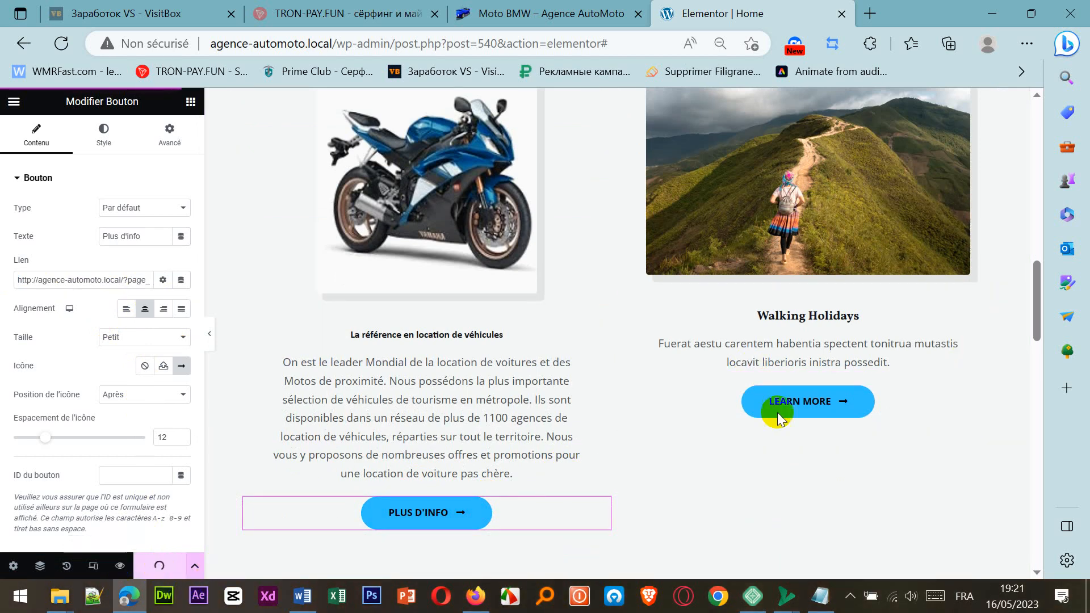
Step: Replace the walking picture in the "Nos gammes de 2 roues à petit prix" section with yamaha1.jpg from the media library
scroll(821, 340, up, 4)
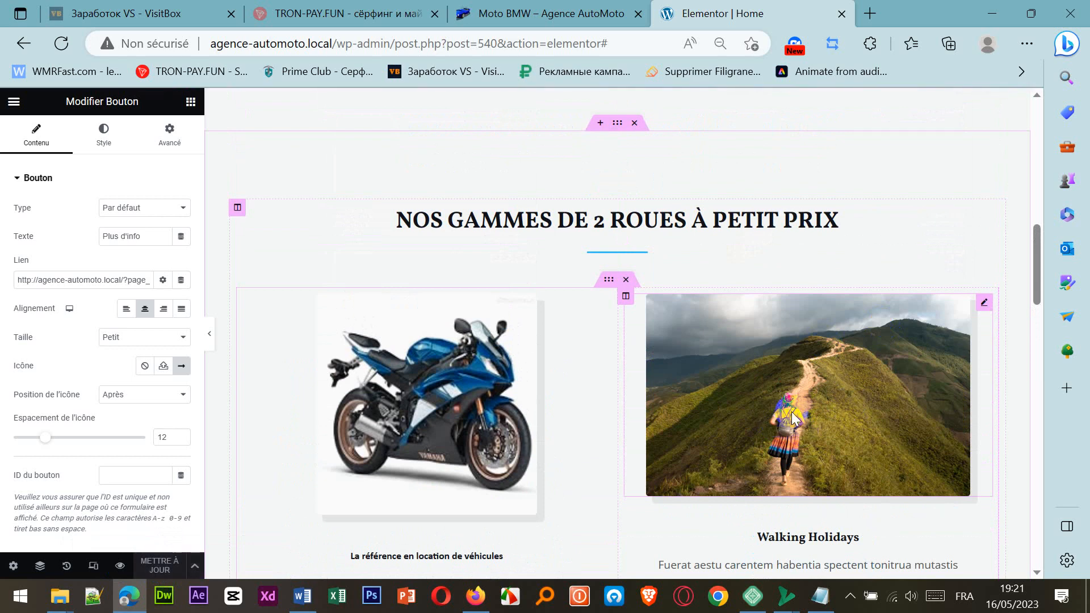
scroll(796, 408, down, 3)
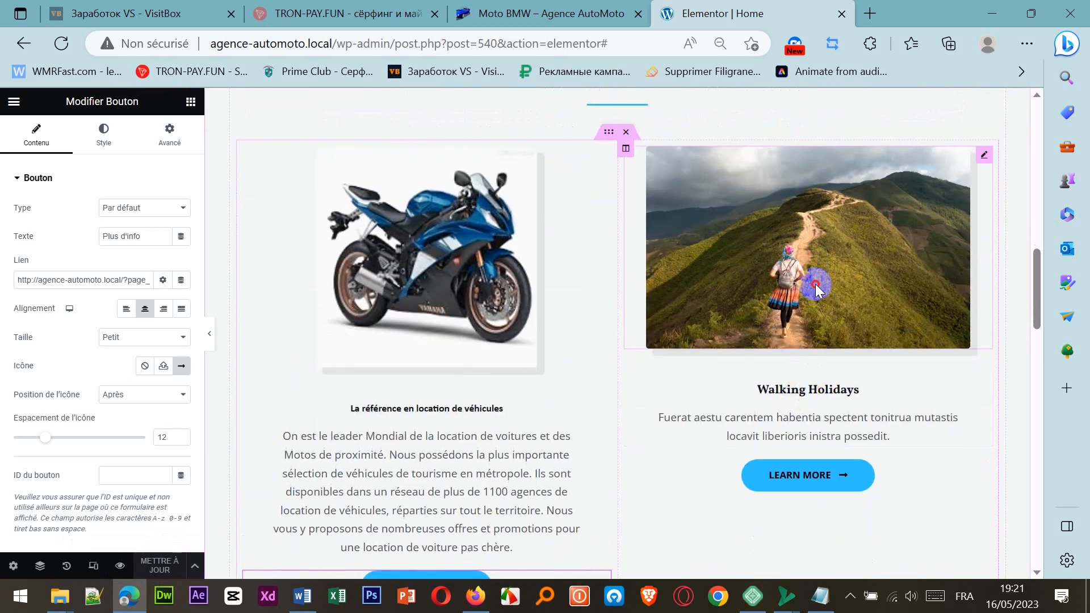
click(816, 287)
click(120, 279)
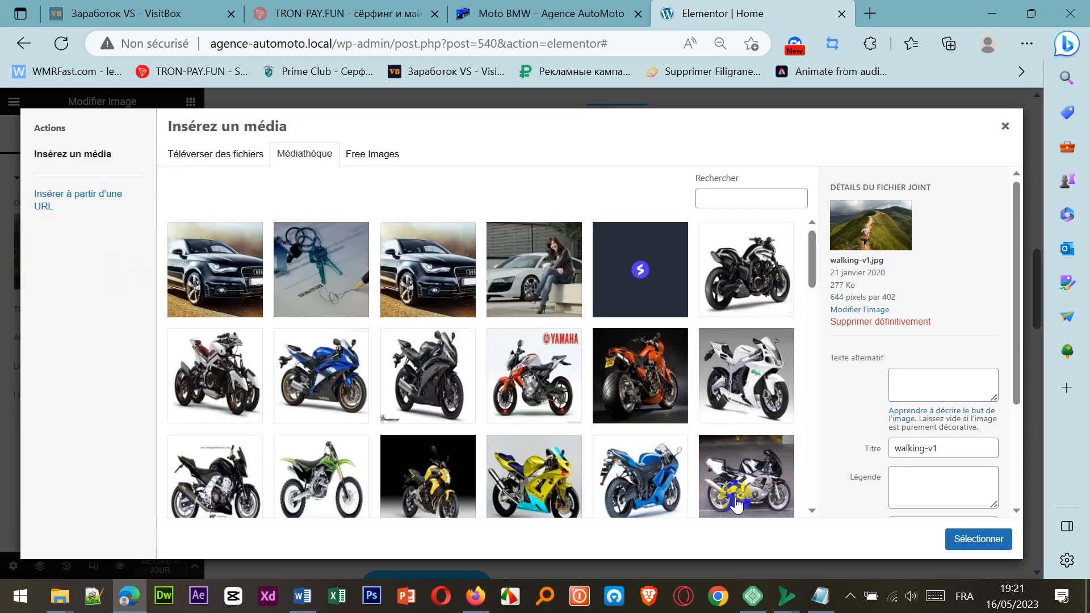
click(498, 364)
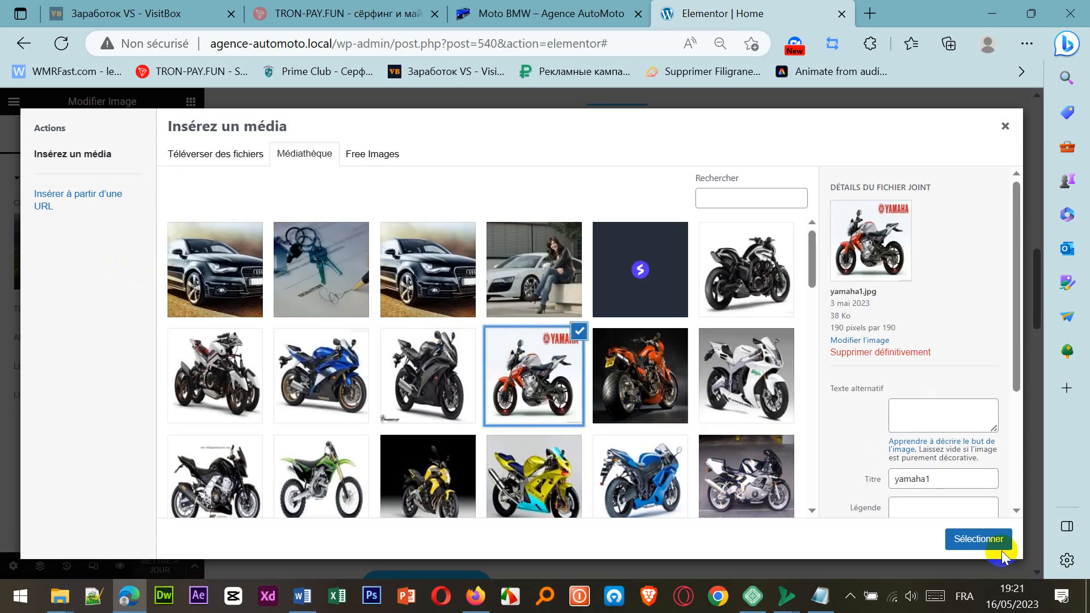
click(976, 539)
scroll(887, 510, down, 3)
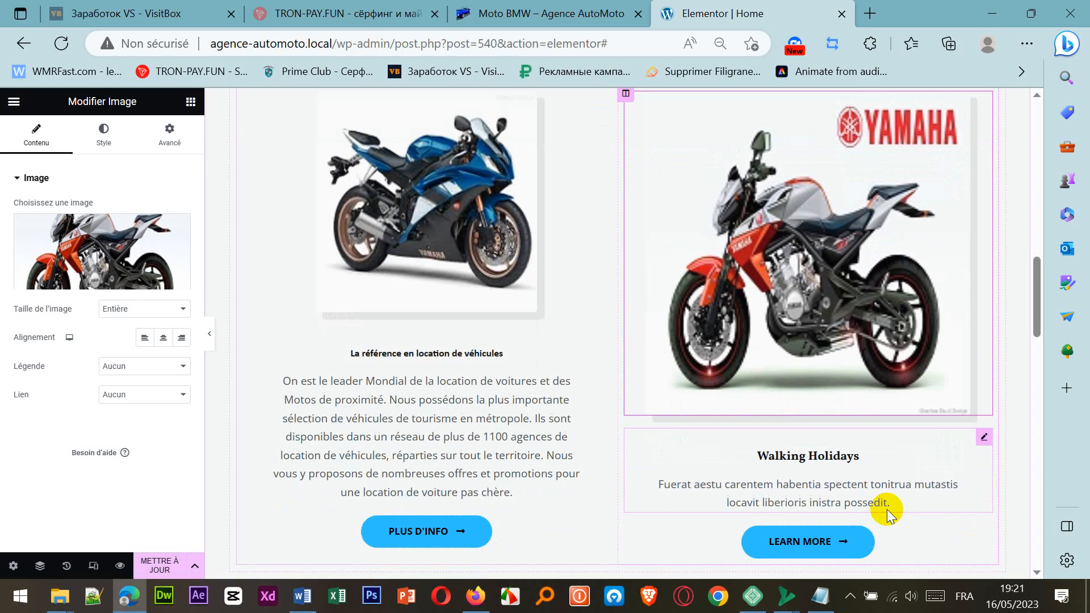
Step: Switch to the Word document données.docx and copy the heading "Un réseau spécialisé dans la location de moto"
click(302, 597)
scroll(378, 444, down, 1)
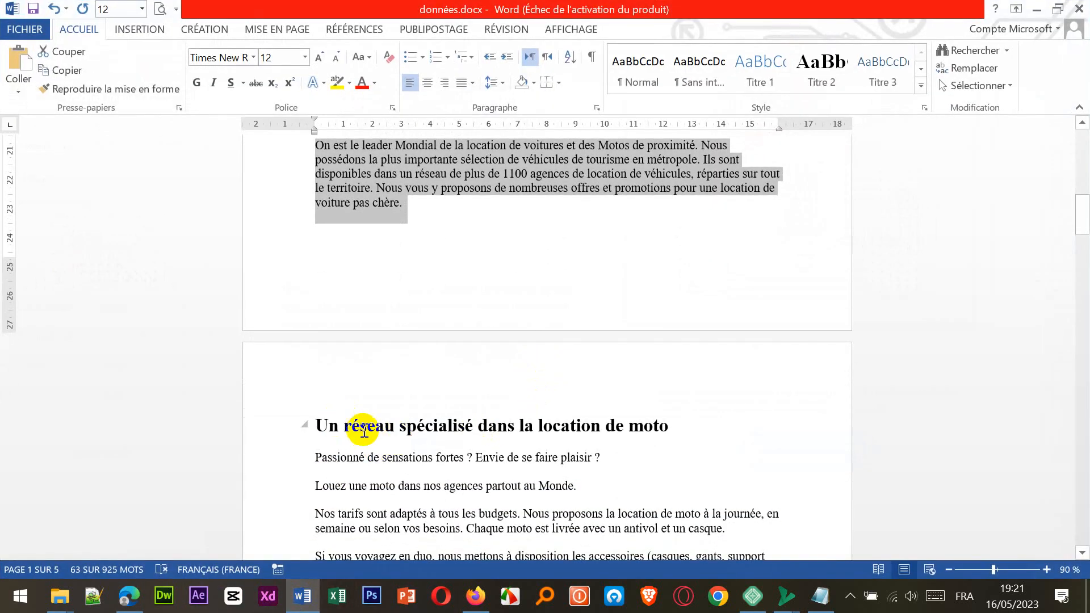
scroll(390, 419, down, 2)
scroll(390, 421, up, 8)
scroll(392, 421, up, 5)
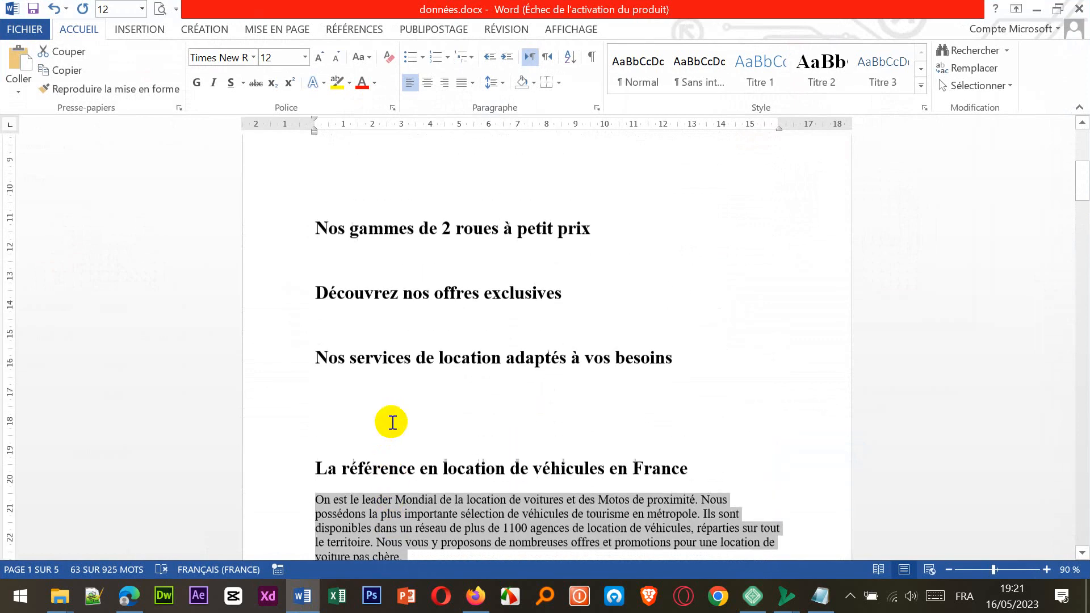
scroll(391, 420, down, 8)
scroll(390, 417, down, 8)
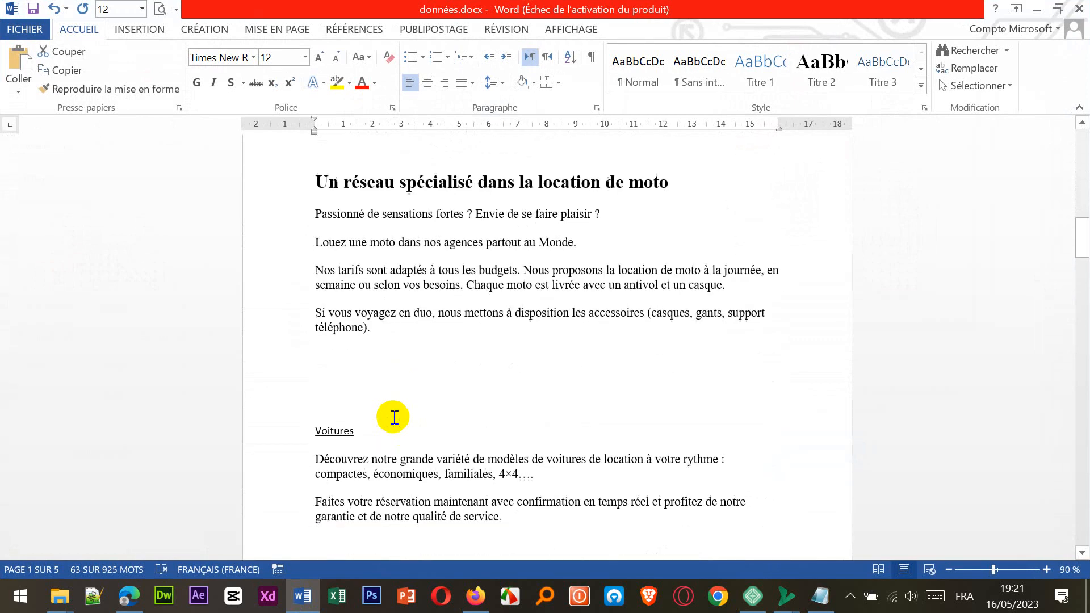
scroll(390, 416, up, 5)
drag(320, 314, 636, 320)
key(ctrl+c)
right_click(636, 321)
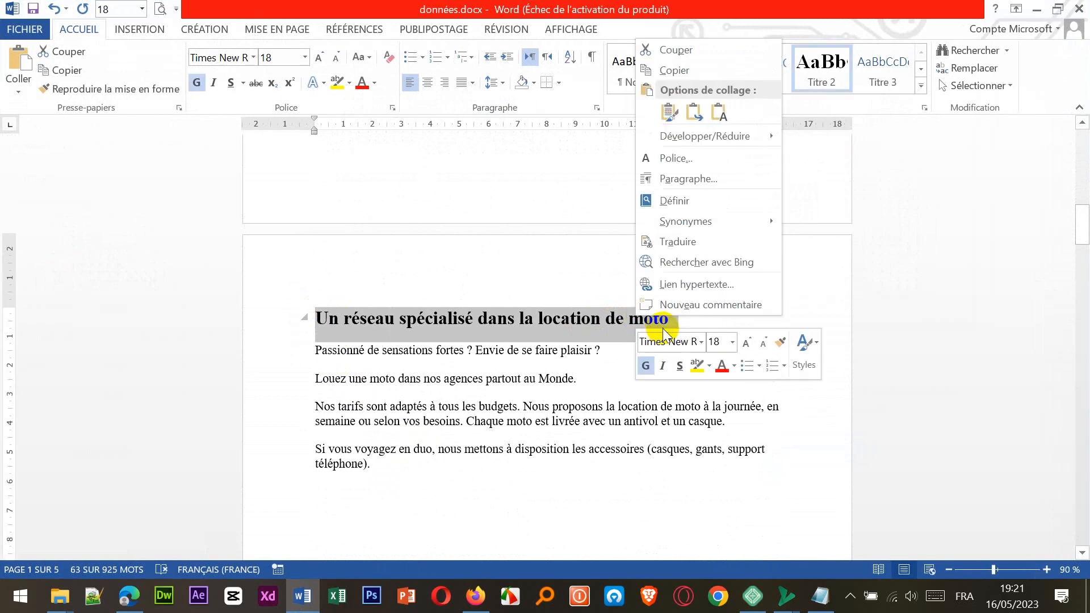
click(664, 69)
Step: Back in Elementor, replace the "Walking Holidays" title with the copied heading "Un réseau spécialisé dans la location de moto"
click(129, 596)
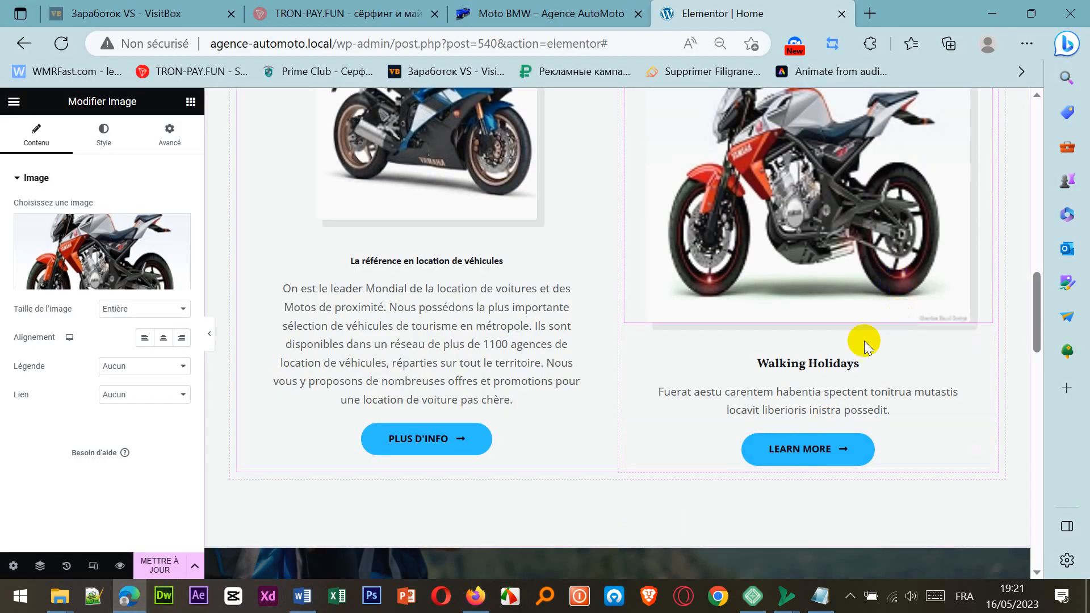
triple_click(839, 360)
key(ctrl+v)
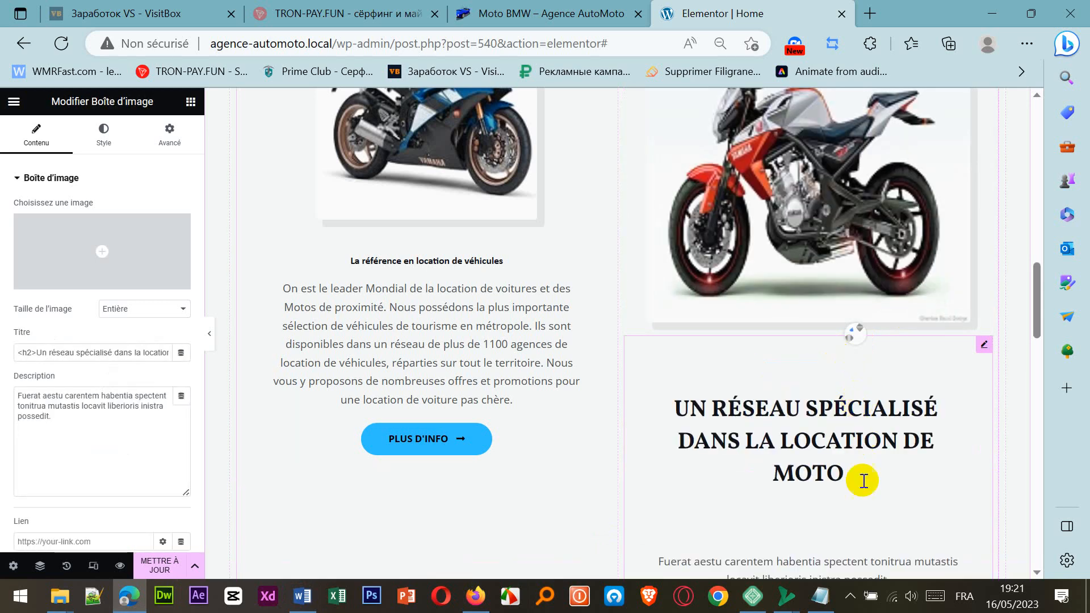
Step: Examine the content and style settings of the image box under the red Yamaha for options affecting its oversized title
drag(875, 483, 676, 406)
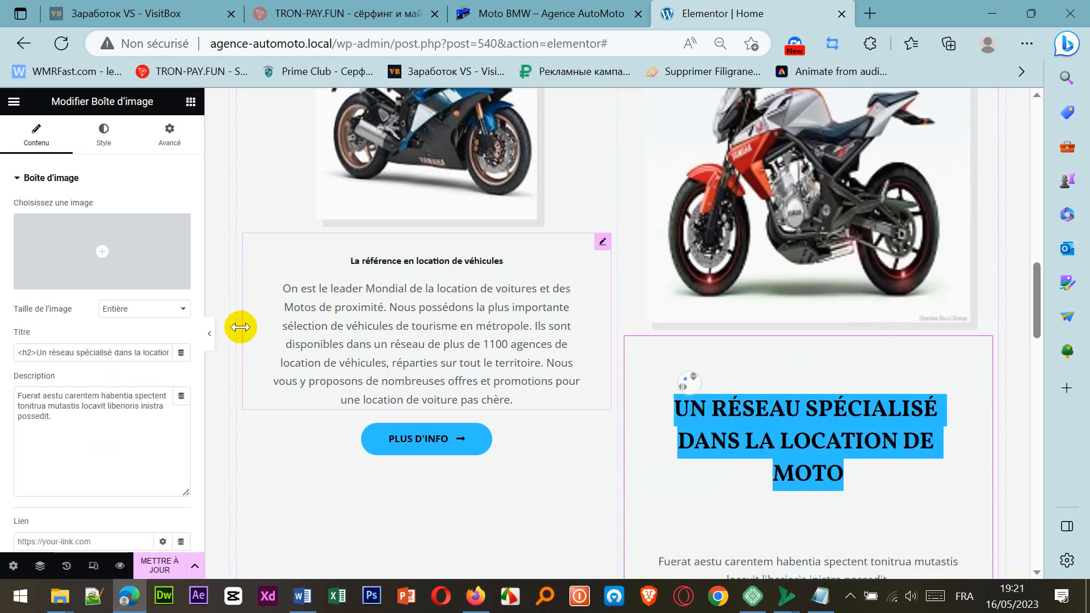
click(49, 414)
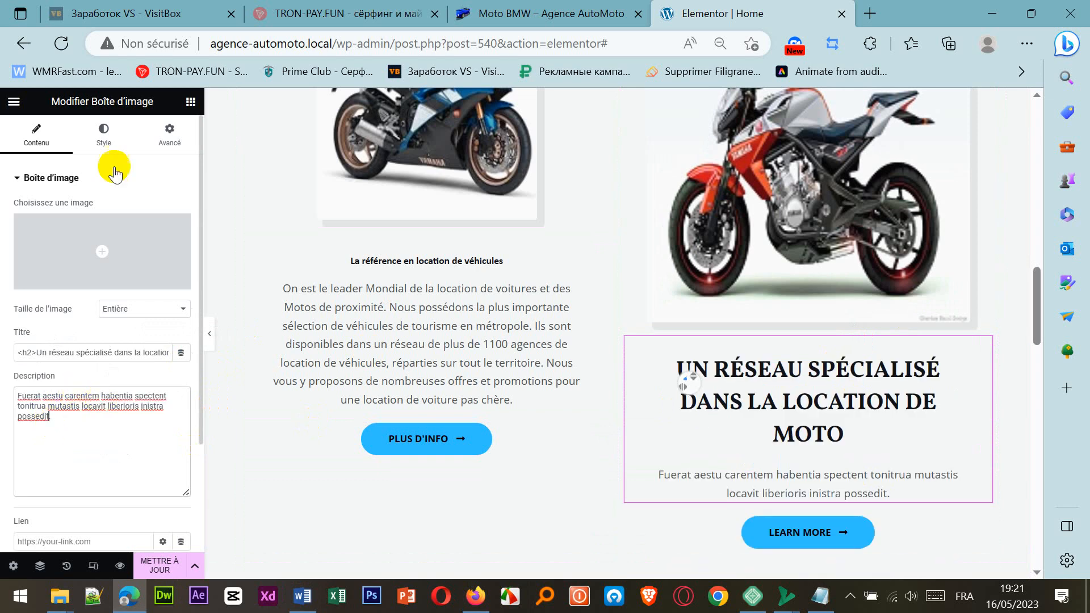
click(105, 135)
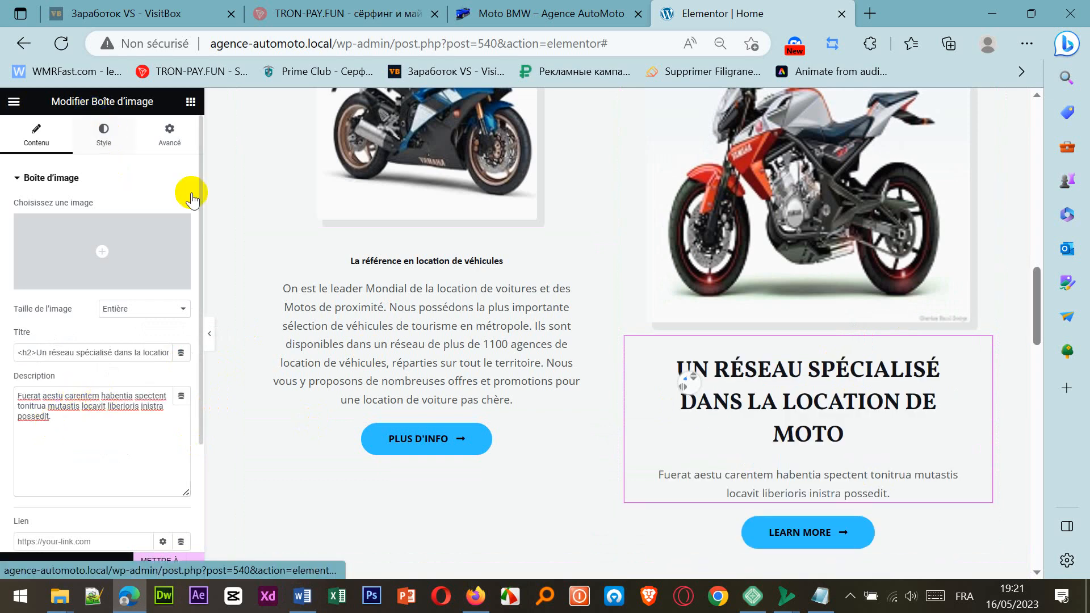
click(807, 397)
drag(842, 432, 676, 365)
click(36, 135)
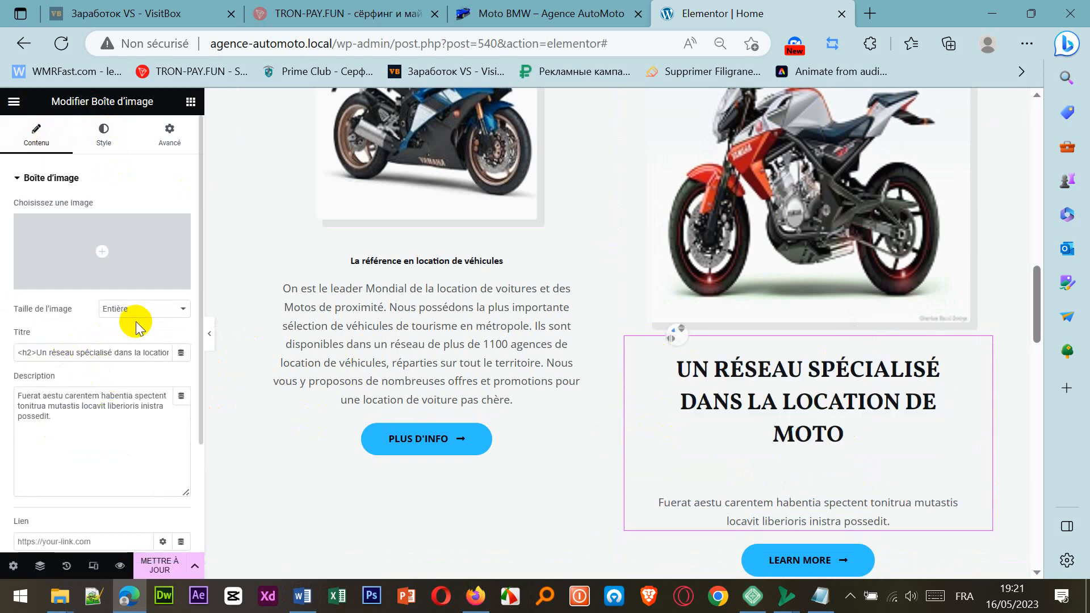
click(114, 143)
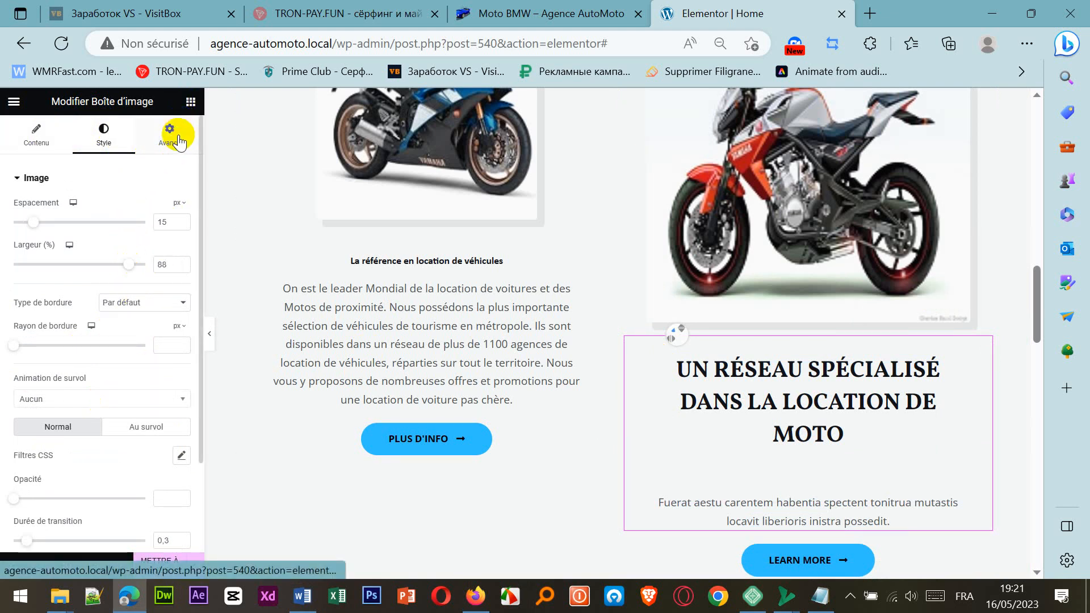
scroll(100, 373, down, 2)
scroll(100, 373, up, 2)
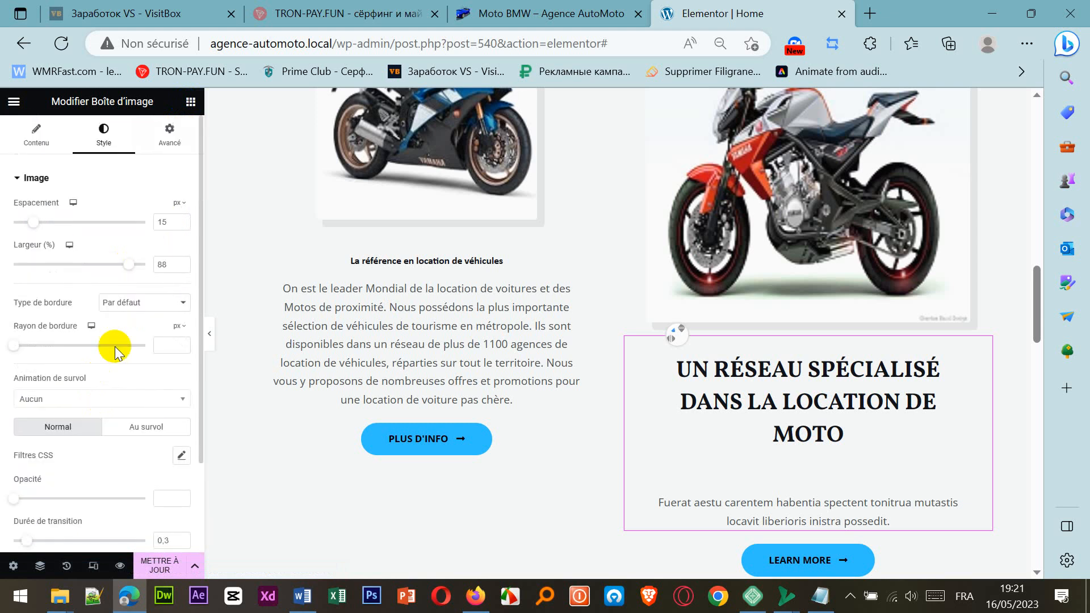
Step: Check the image box's advanced layout settings and set its image spacing to 9 px in the style settings
click(171, 135)
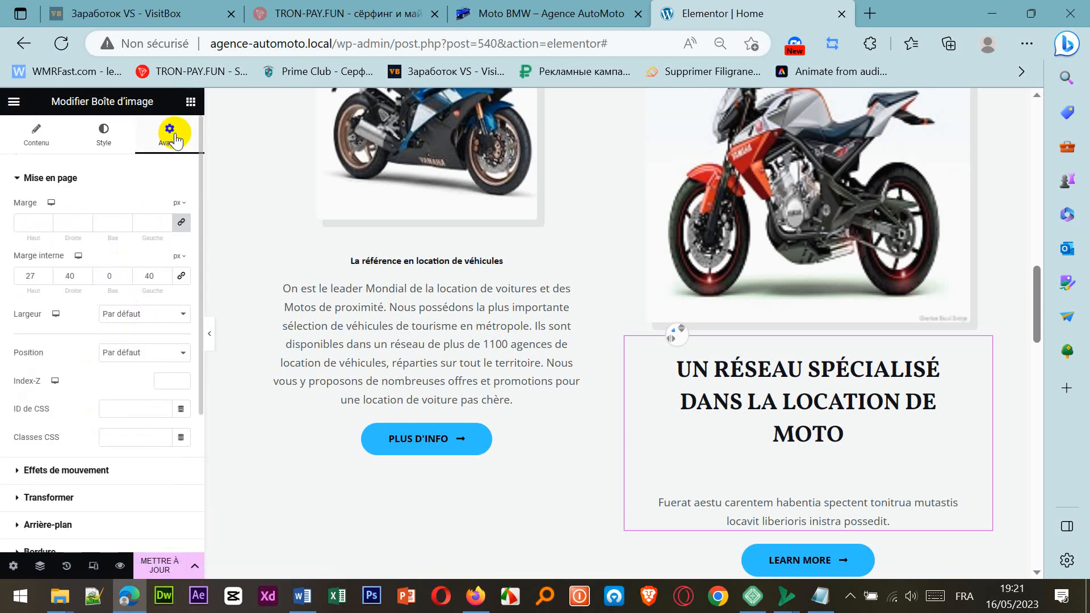
click(104, 142)
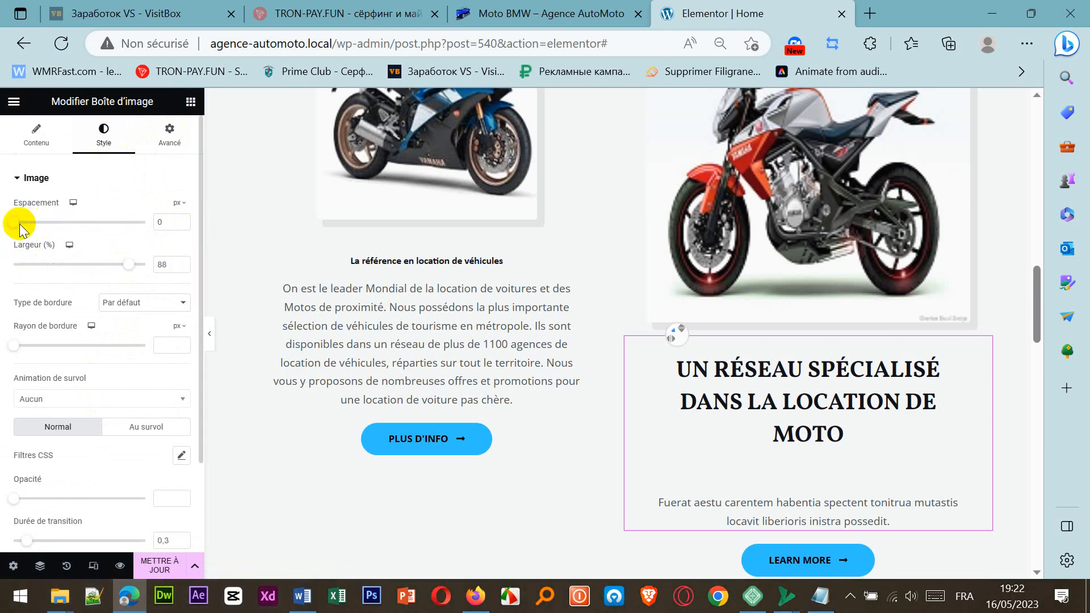
drag(27, 226, 26, 222)
Step: Try H6 as the HTML tag of the "Un réseau spécialisé dans la location de moto" title, and settle on H1
click(839, 434)
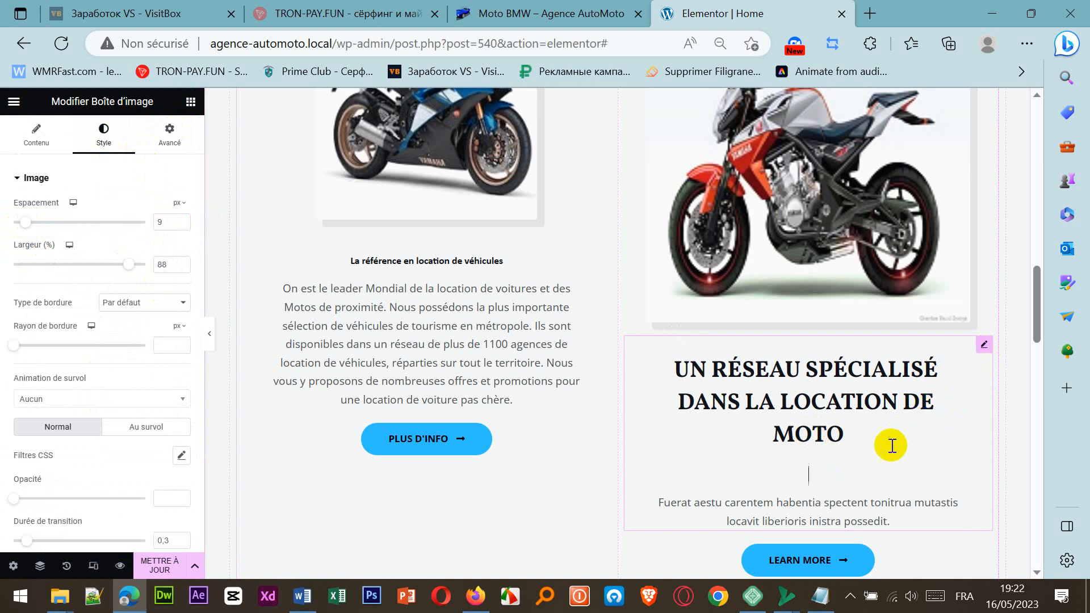
drag(800, 412, 645, 365)
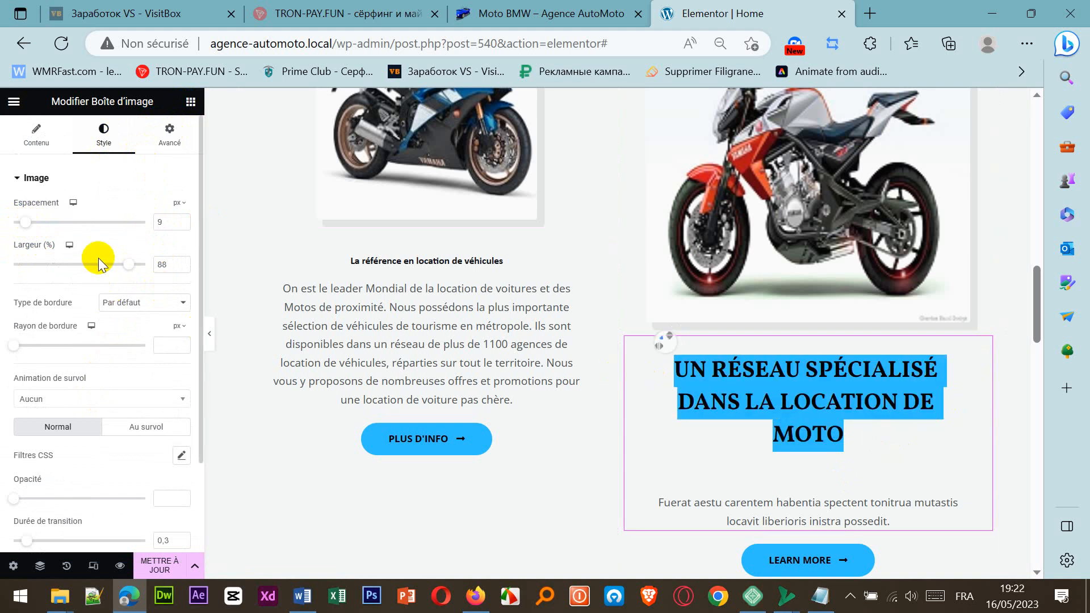
click(36, 134)
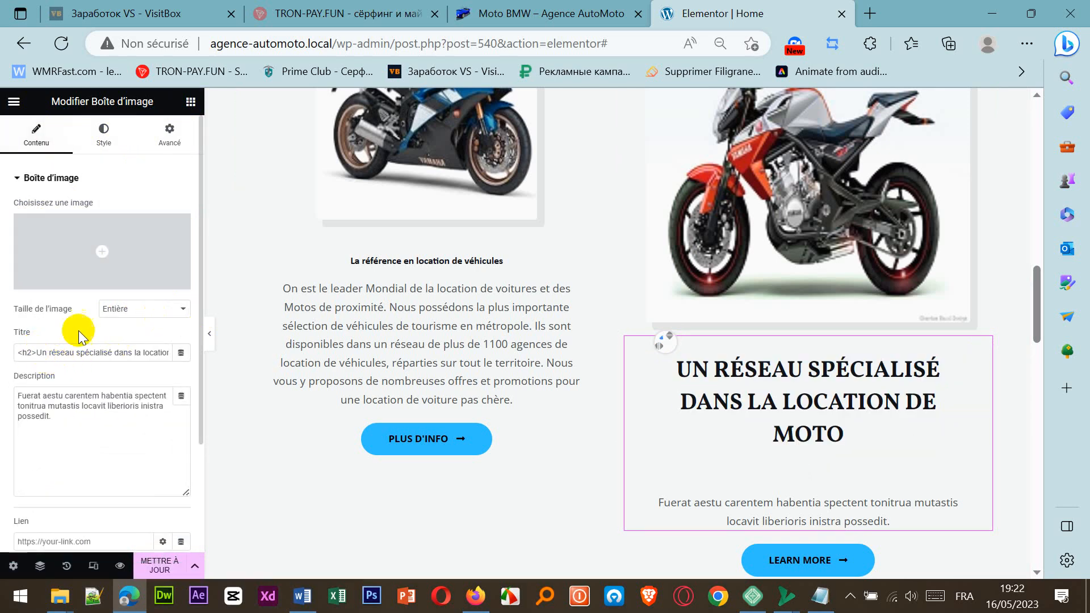
scroll(119, 370, down, 2)
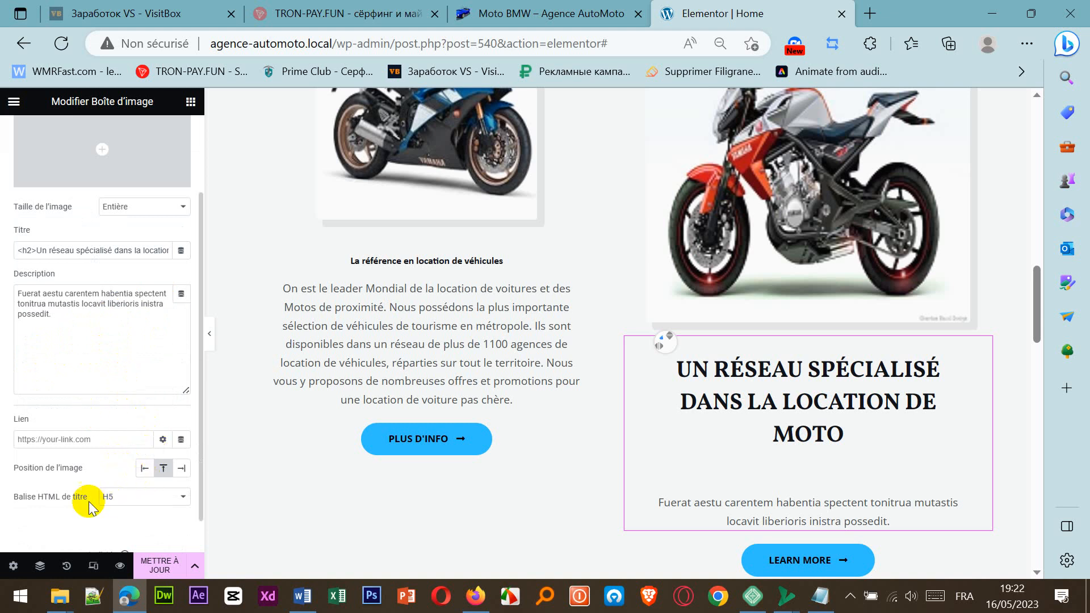
click(135, 503)
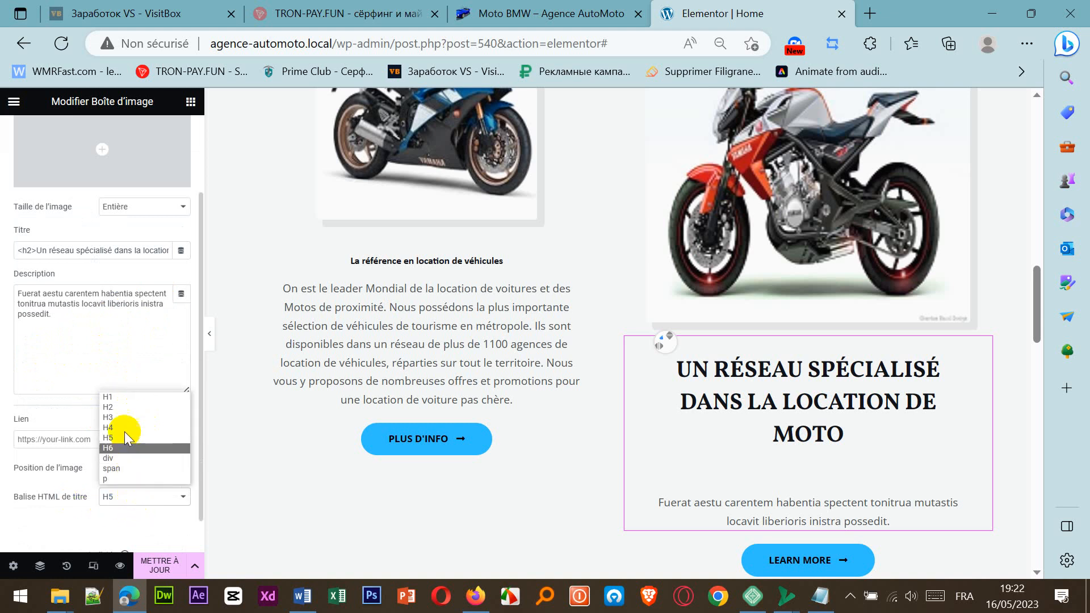
click(116, 397)
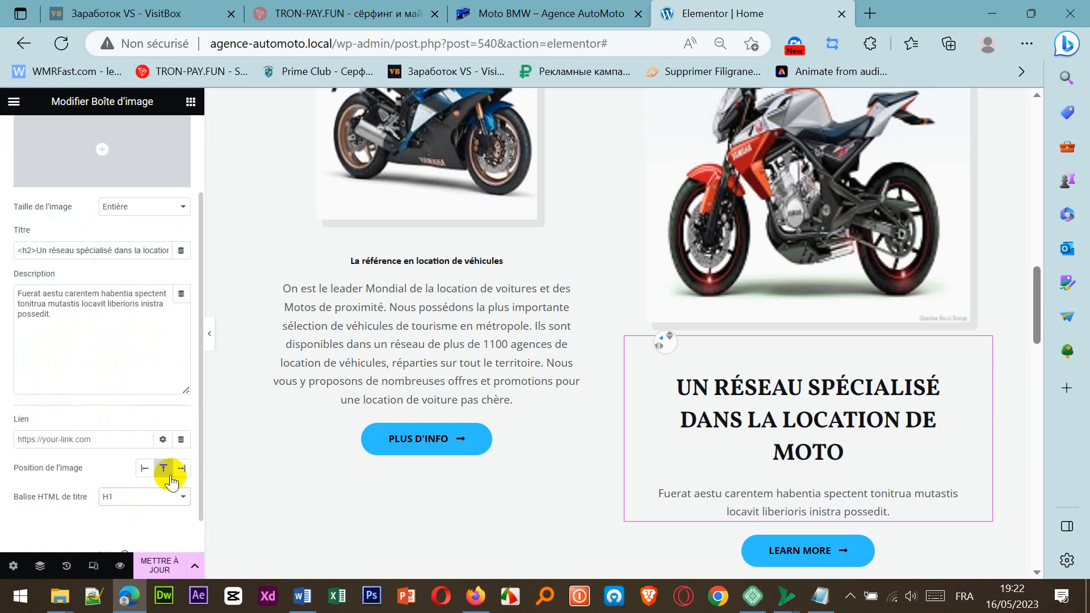
click(181, 498)
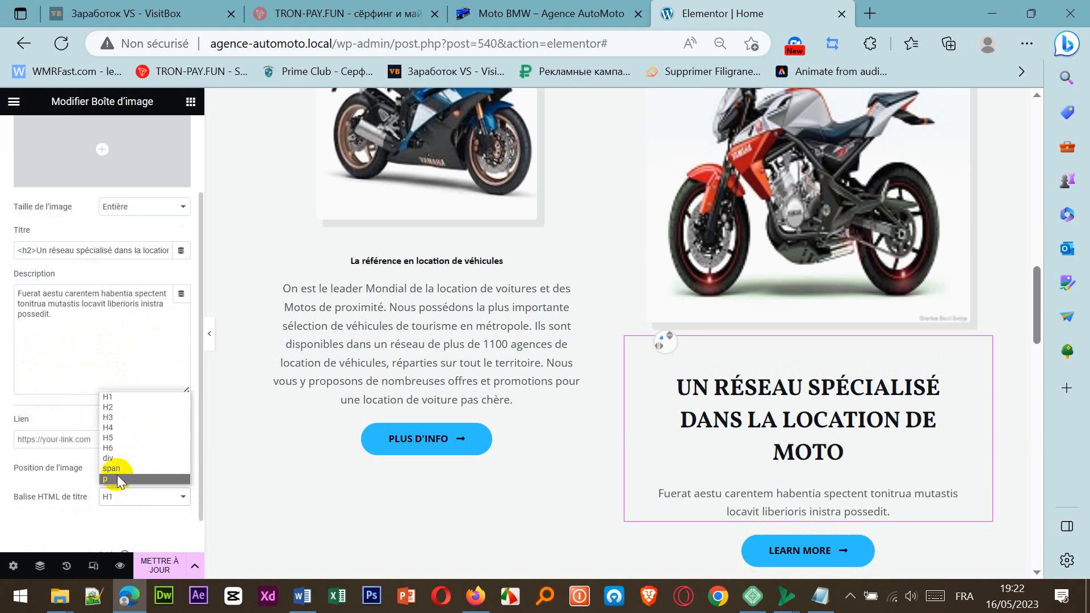
click(113, 448)
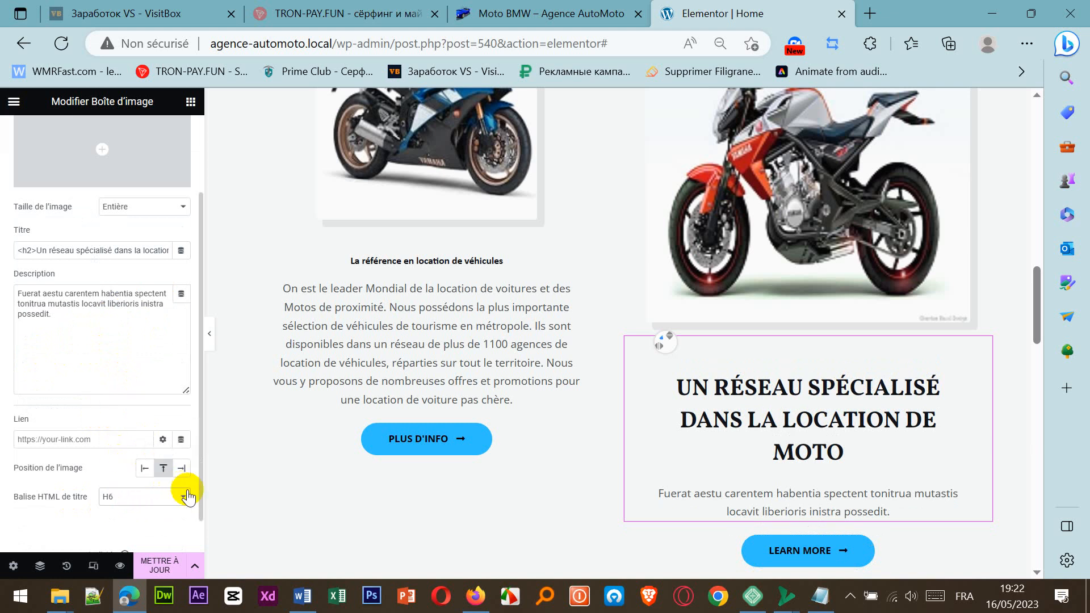
click(149, 403)
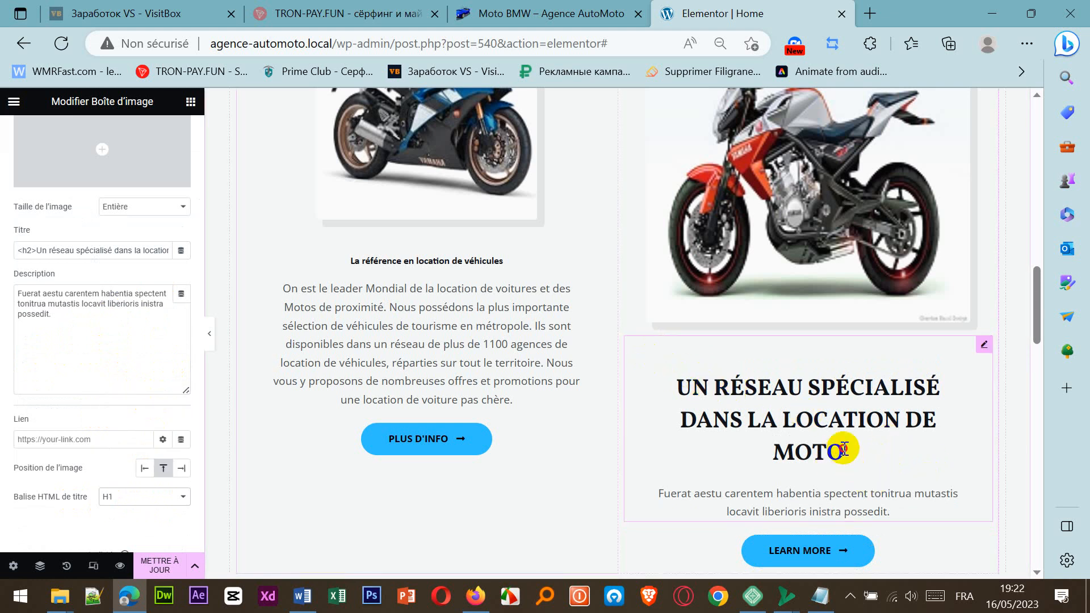
Step: Select the red Yamaha picture and check its available image size options without choosing another one
click(861, 276)
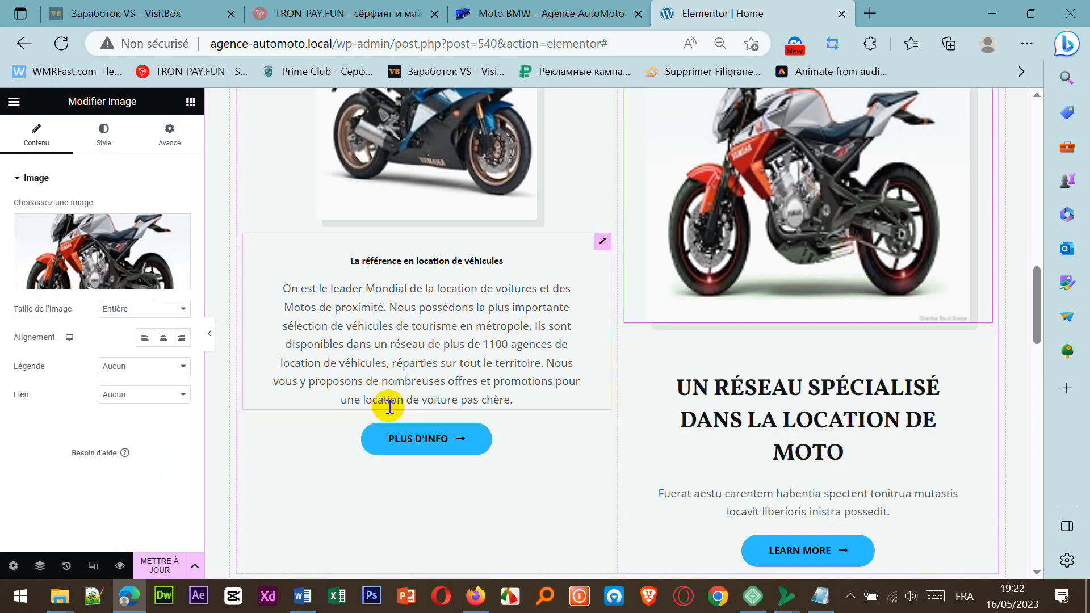
scroll(424, 355, up, 3)
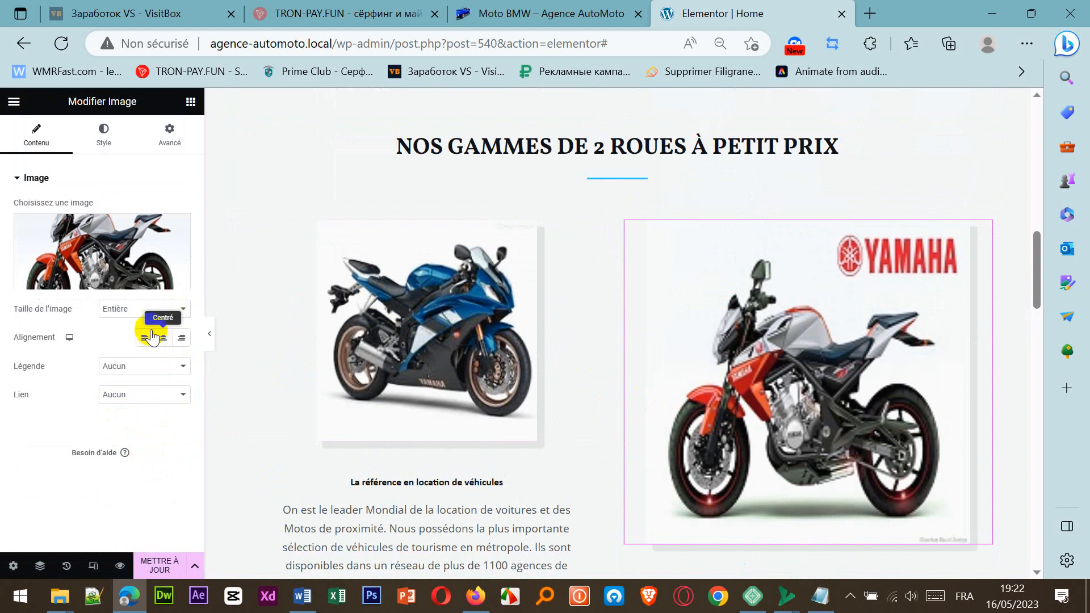
click(184, 310)
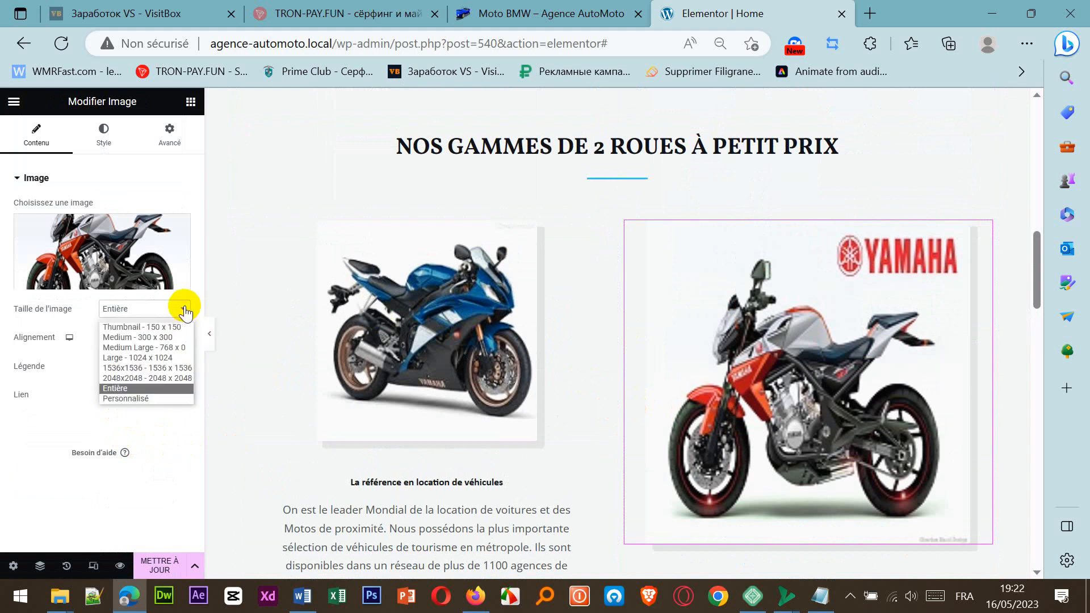
click(185, 310)
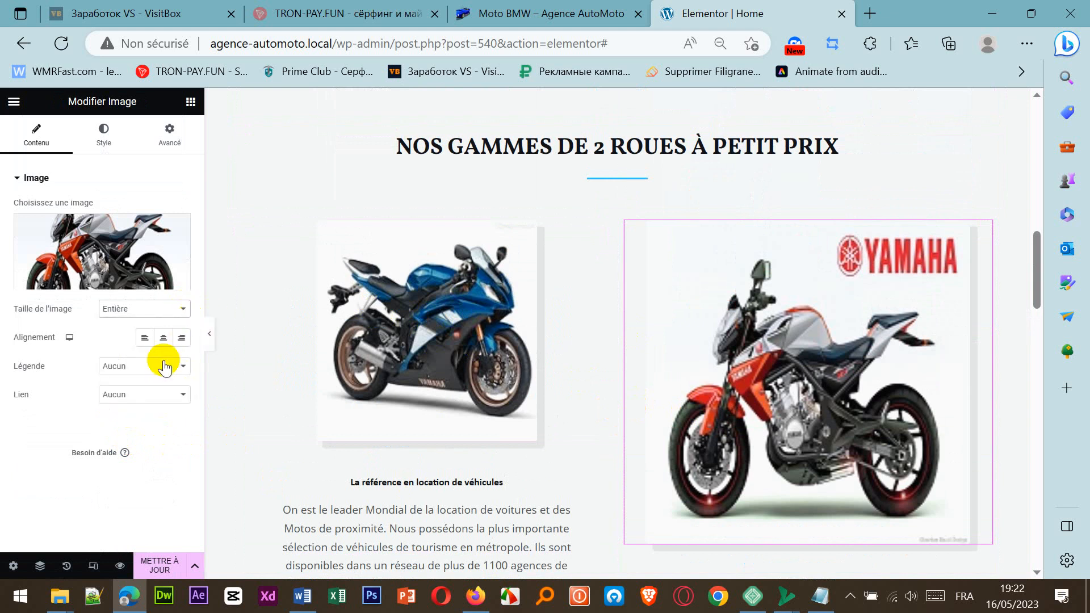
Step: Set the red Yamaha picture's width to 60 % in its style settings
click(103, 139)
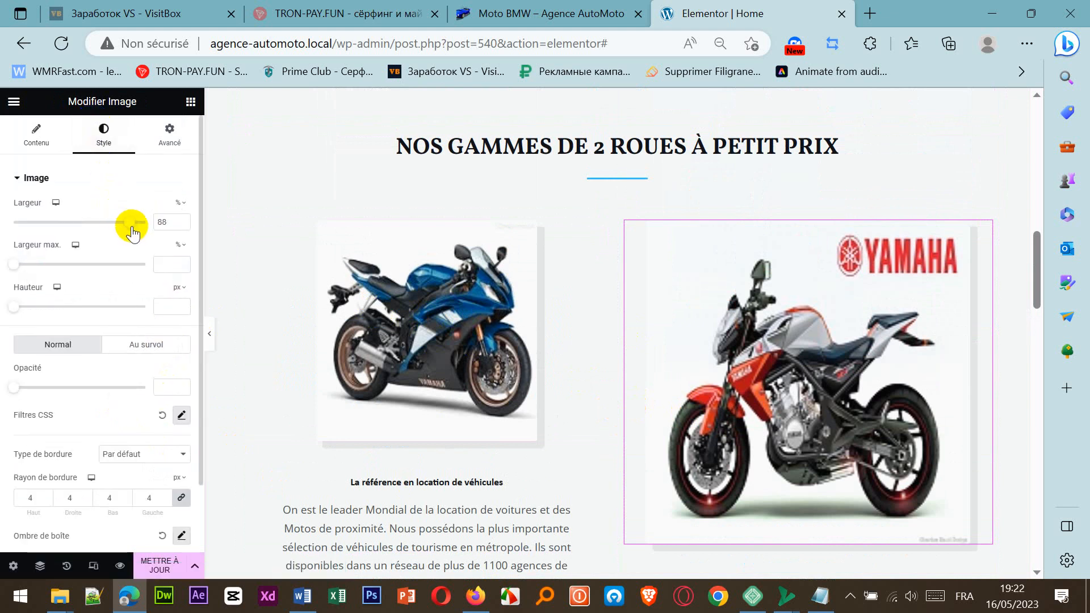
drag(130, 230, 94, 232)
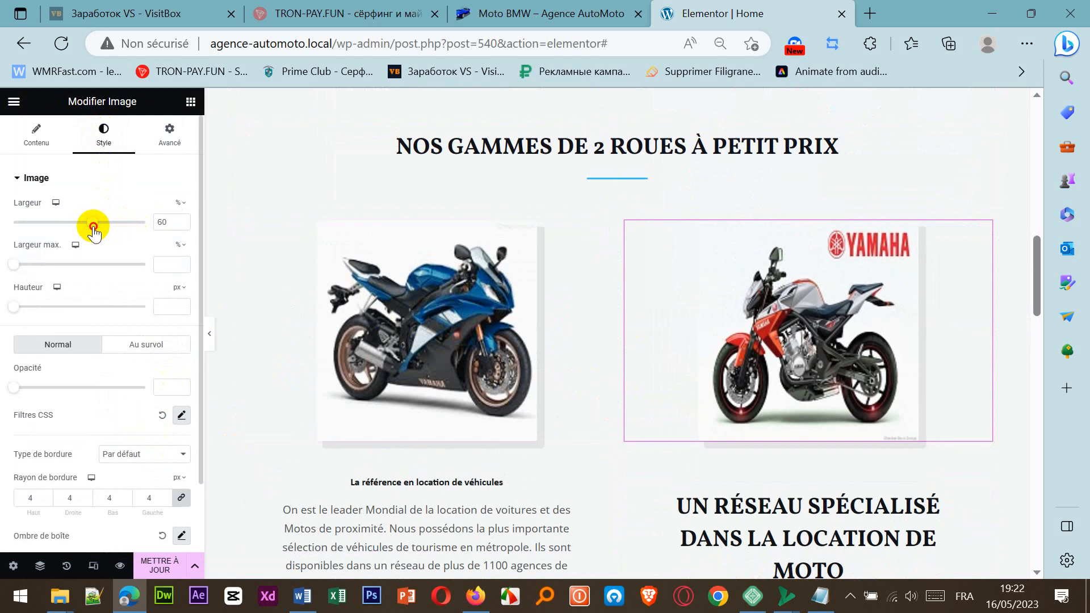
scroll(386, 392, down, 4)
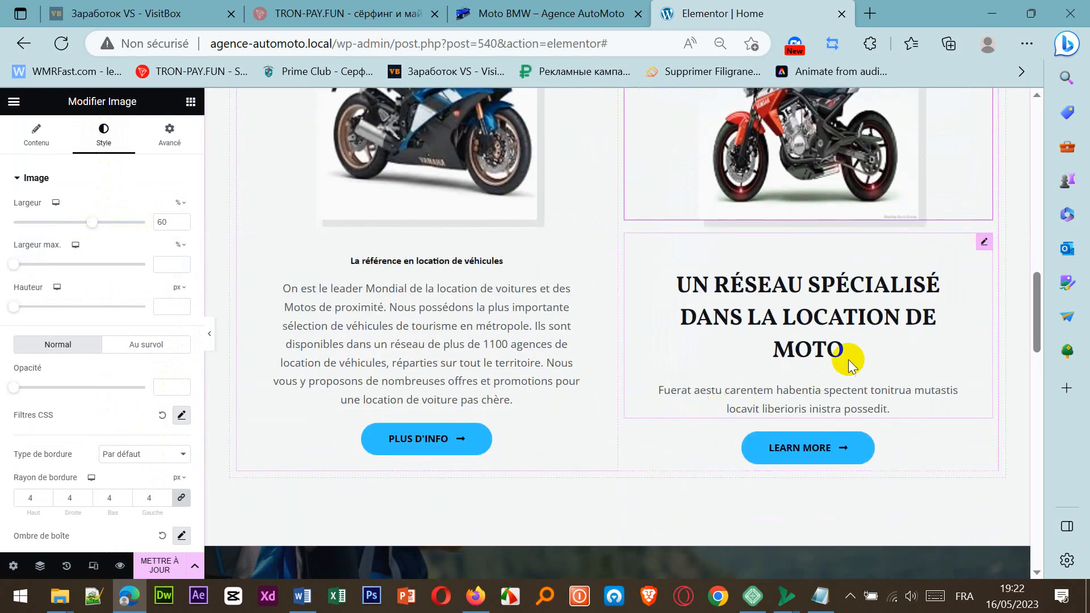
click(845, 356)
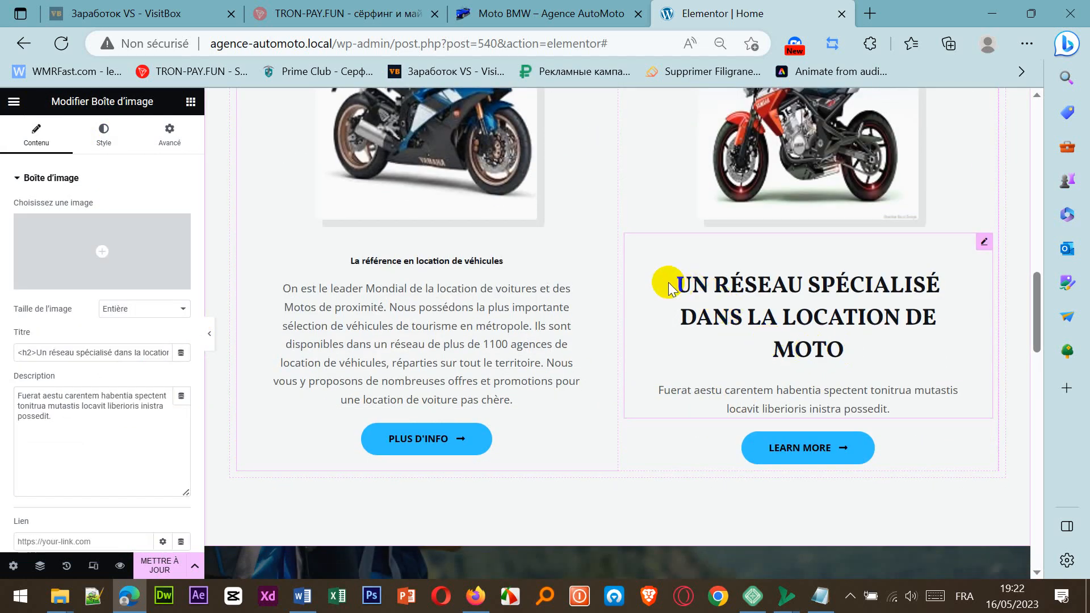
click(455, 267)
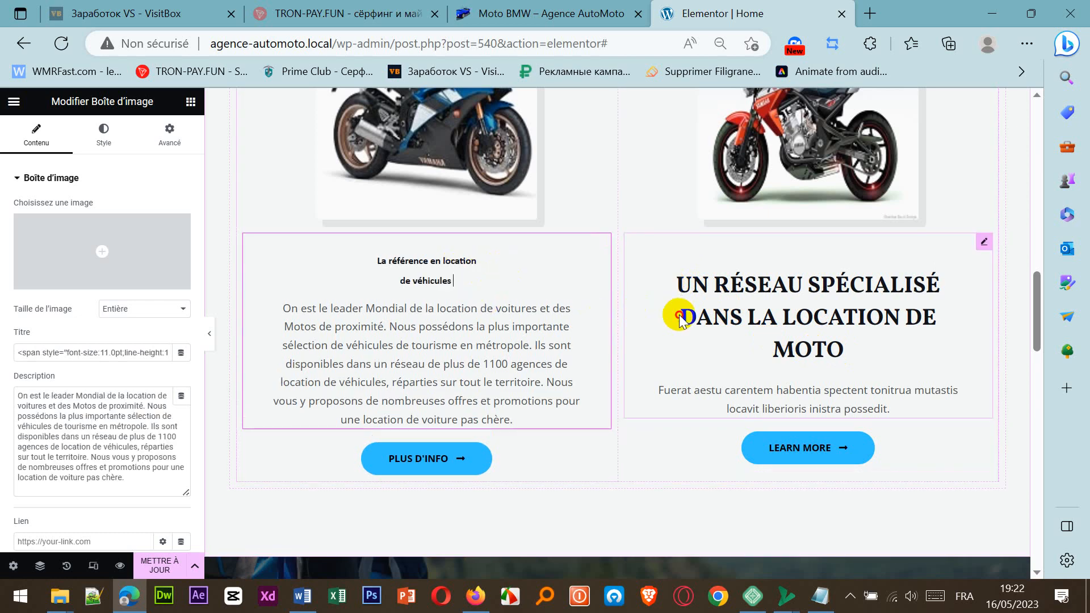
drag(684, 284, 733, 311)
drag(683, 280, 809, 335)
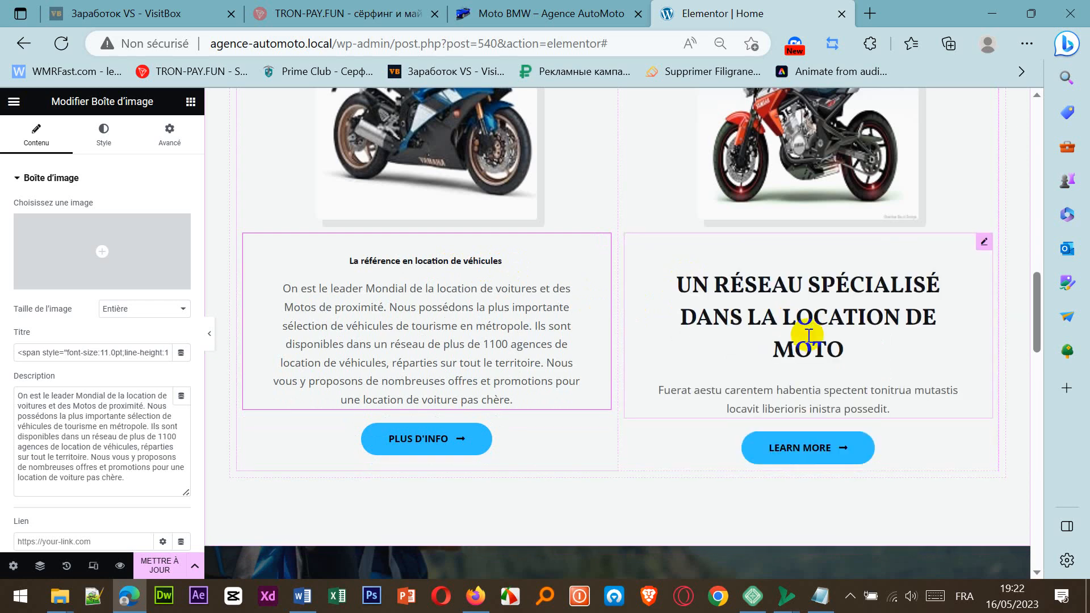
Step: Switch to the Word document données.docx and copy the paragraph beginning "Nos tarifs sont adaptés à tous les budgets"
click(851, 384)
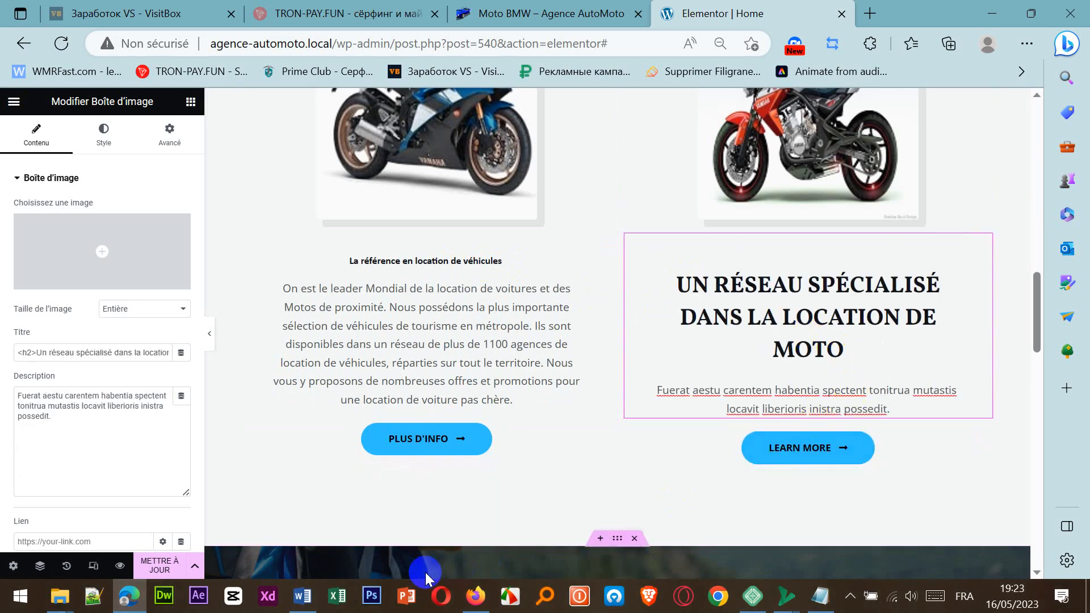
click(303, 596)
click(313, 353)
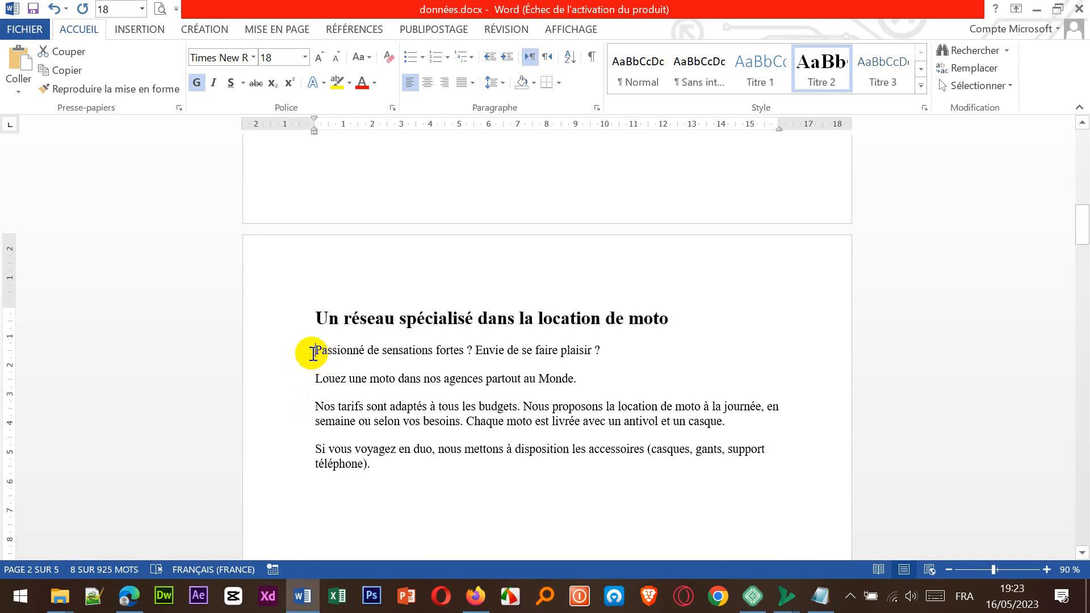
triple_click(431, 420)
key(ctrl+c)
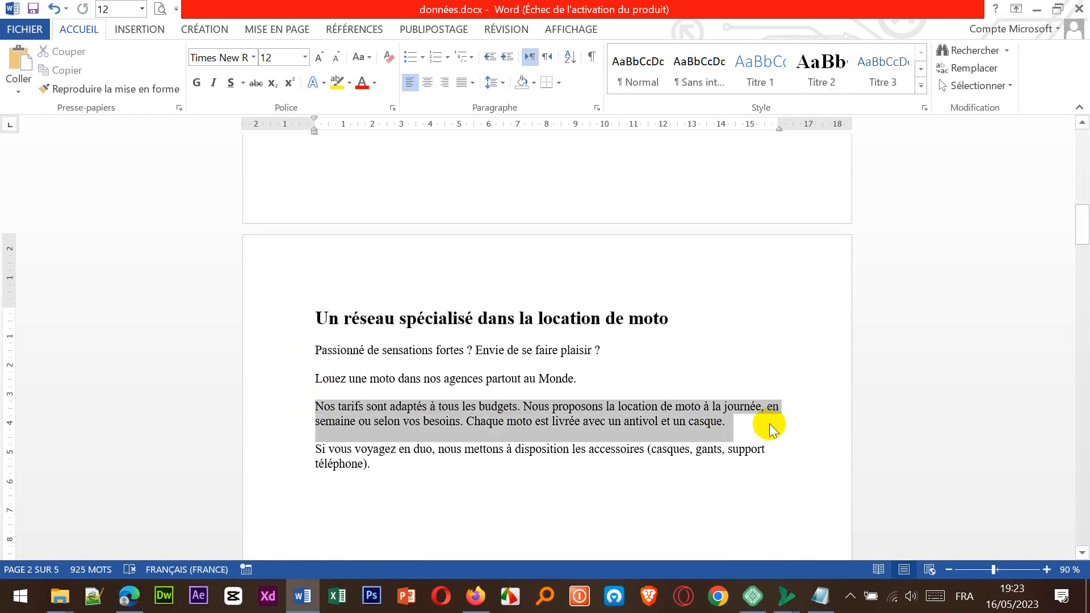
Step: Back in Elementor, replace the placeholder description under the red Yamaha with the copied paragraph and remove its surplus line breaks
click(130, 596)
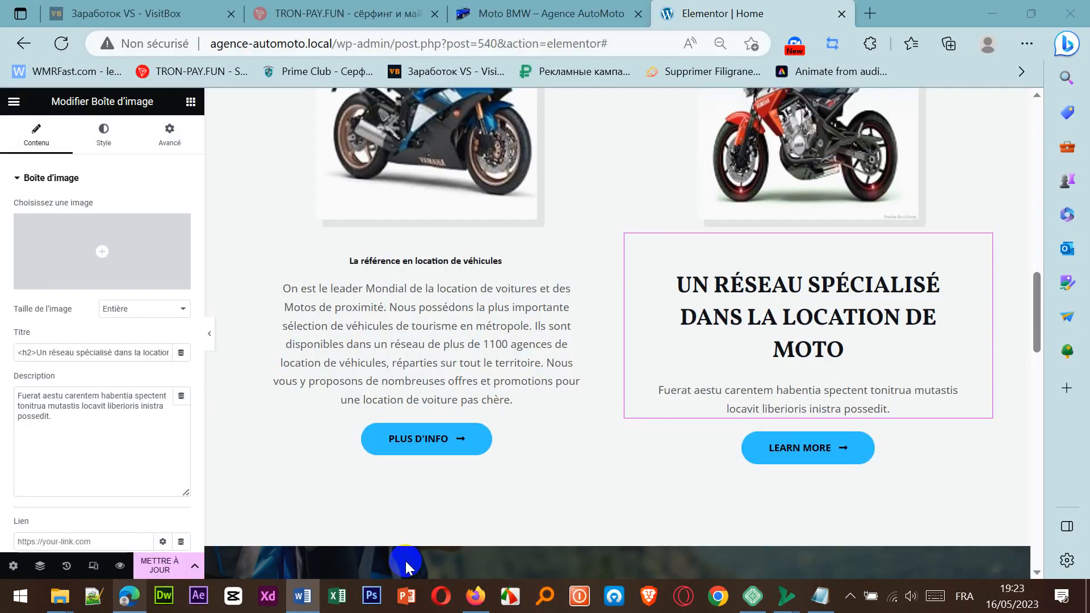
drag(889, 409, 650, 388)
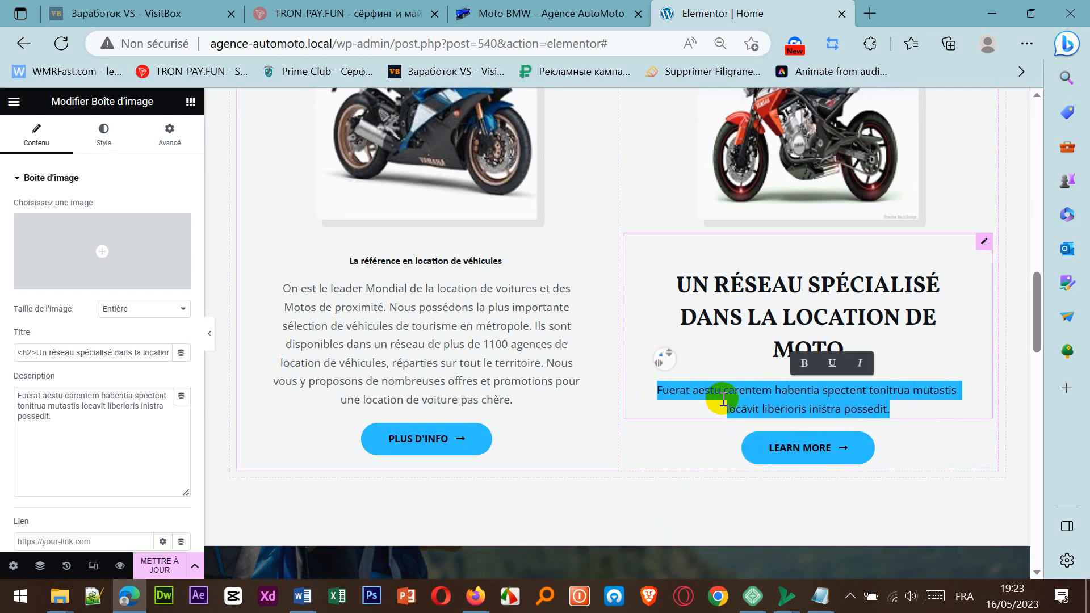
key(ctrl+v)
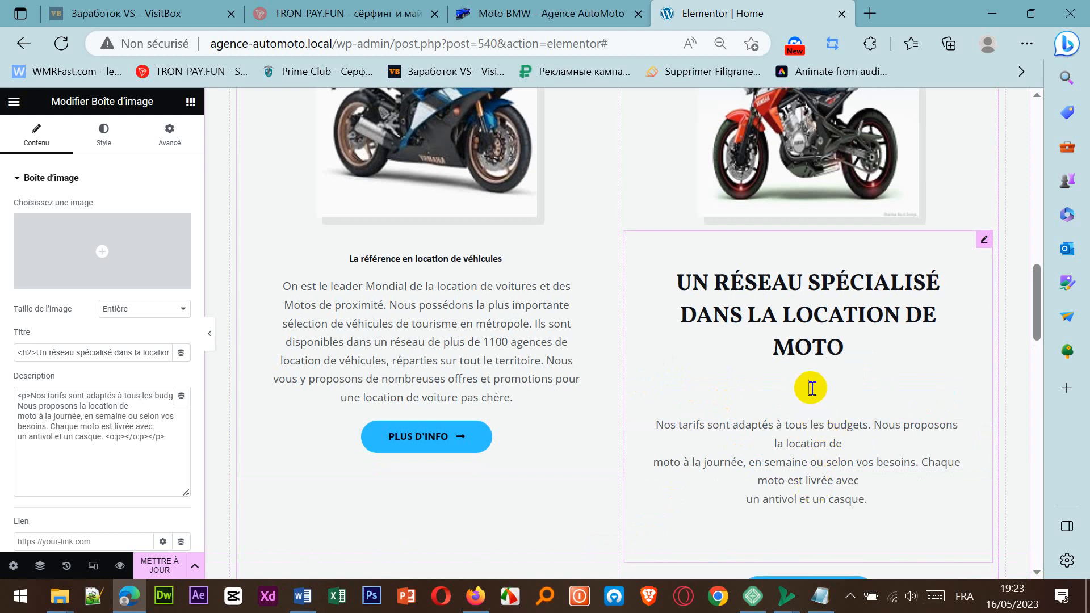
key(Delete)
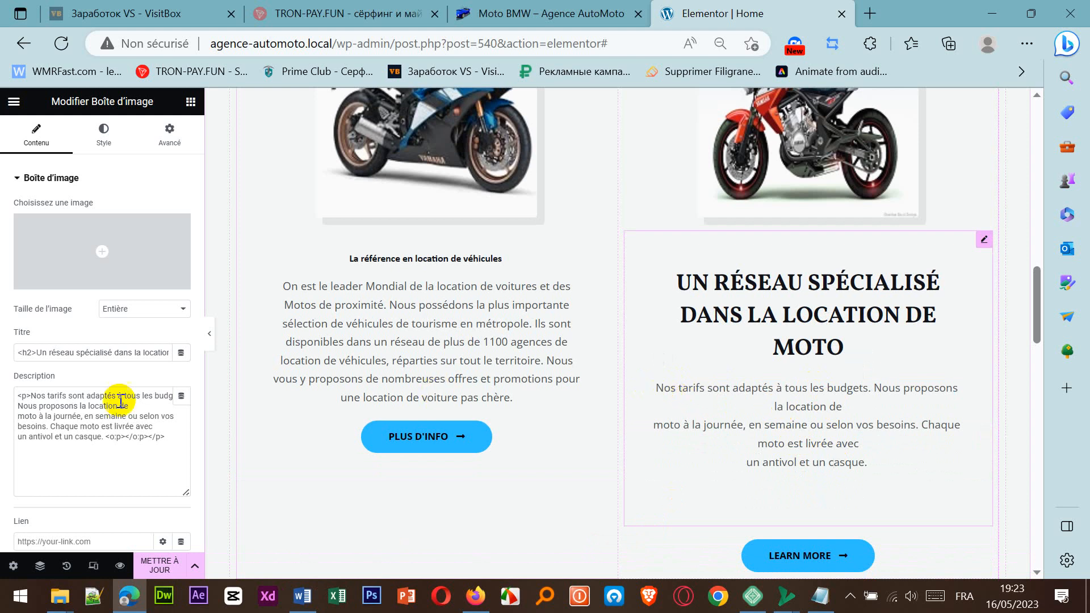
click(77, 428)
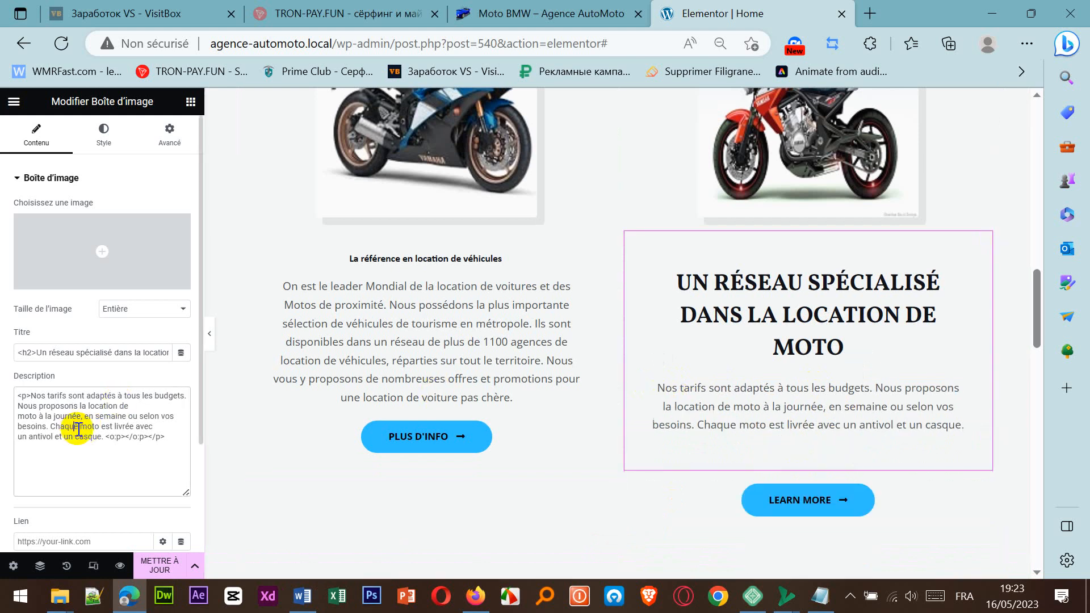
Step: Try H3 as the HTML tag of the "Un réseau spécialisé dans la location de moto" title, and settle on H6
click(182, 354)
click(173, 376)
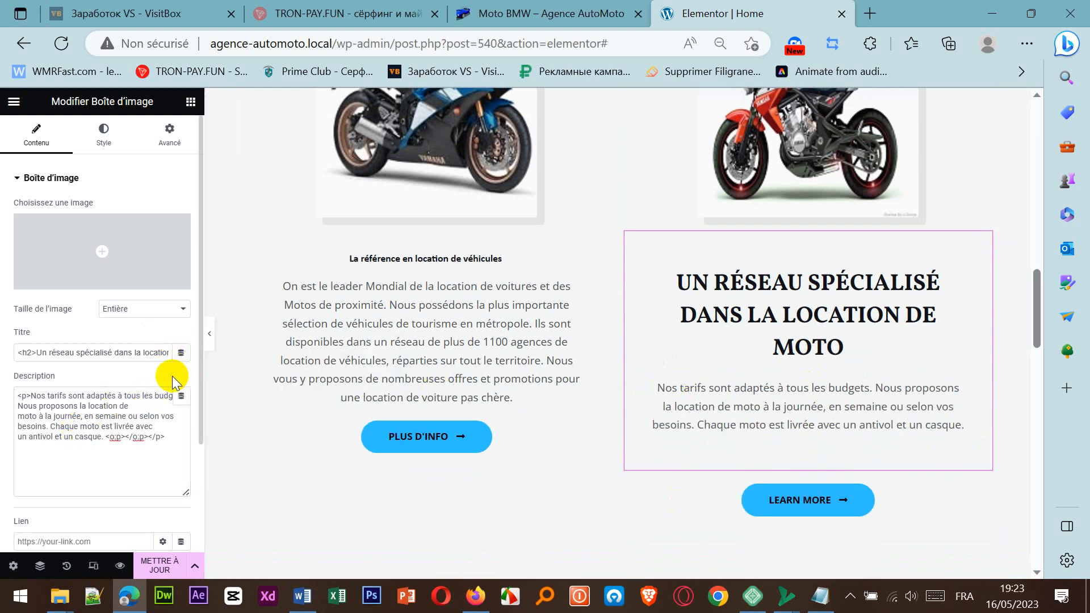
scroll(166, 353, down, 2)
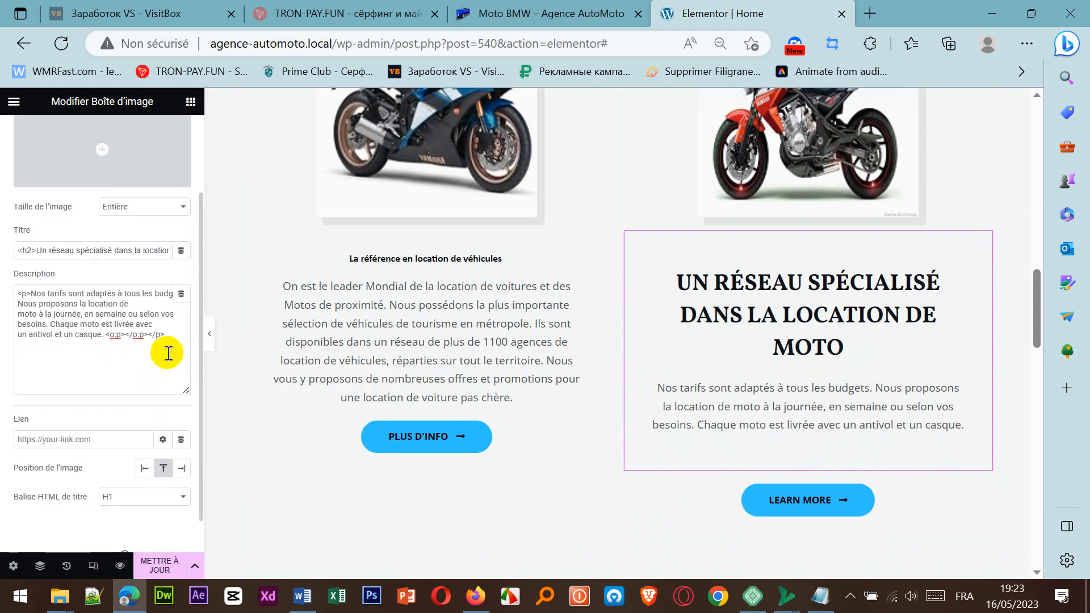
scroll(169, 353, up, 2)
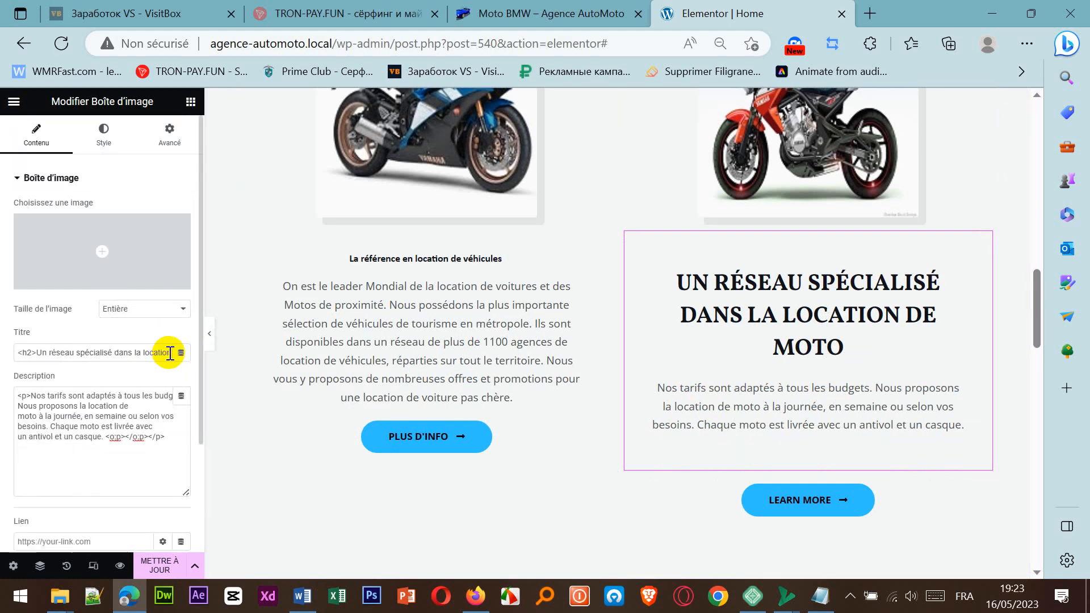
scroll(170, 353, down, 3)
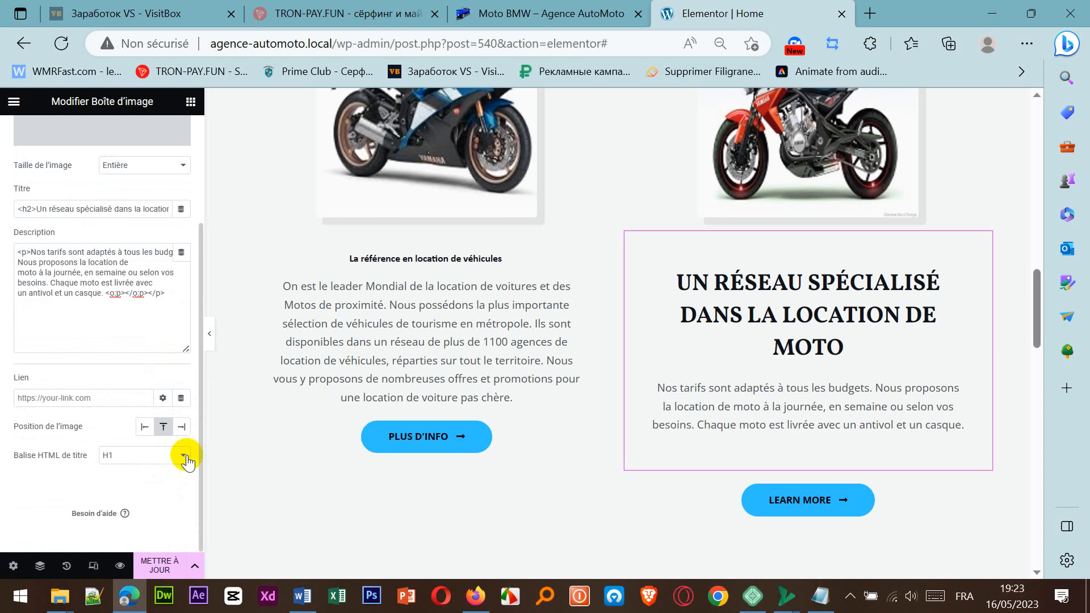
click(186, 460)
click(153, 489)
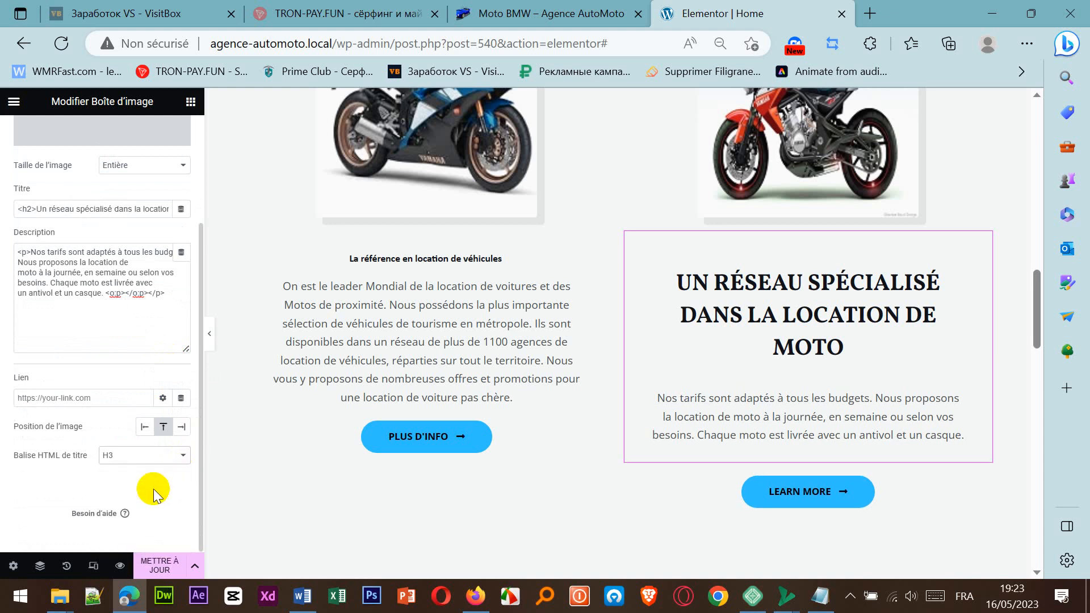
click(177, 459)
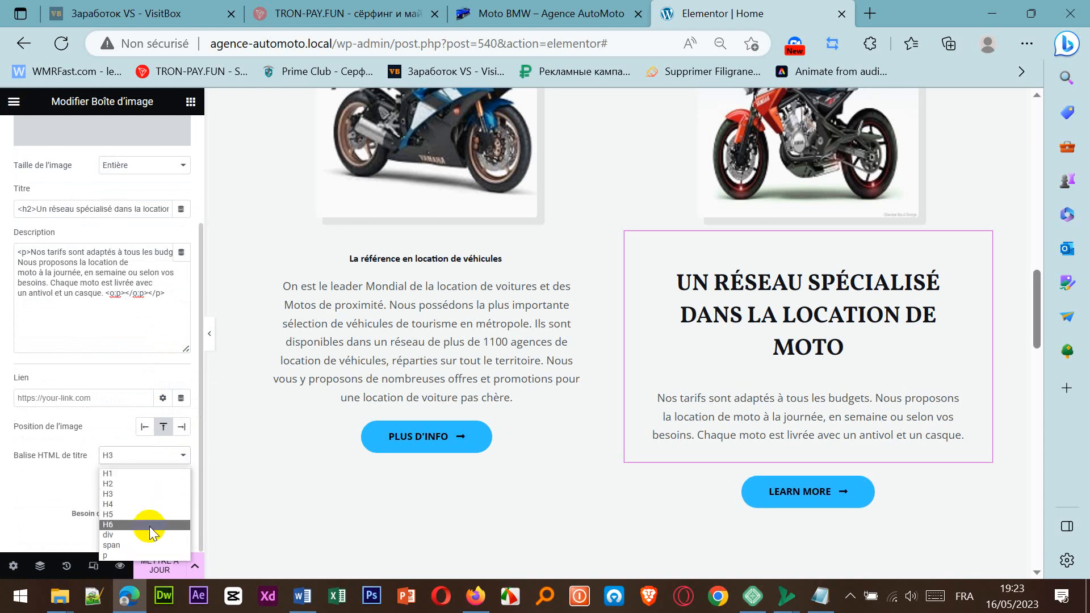
click(148, 527)
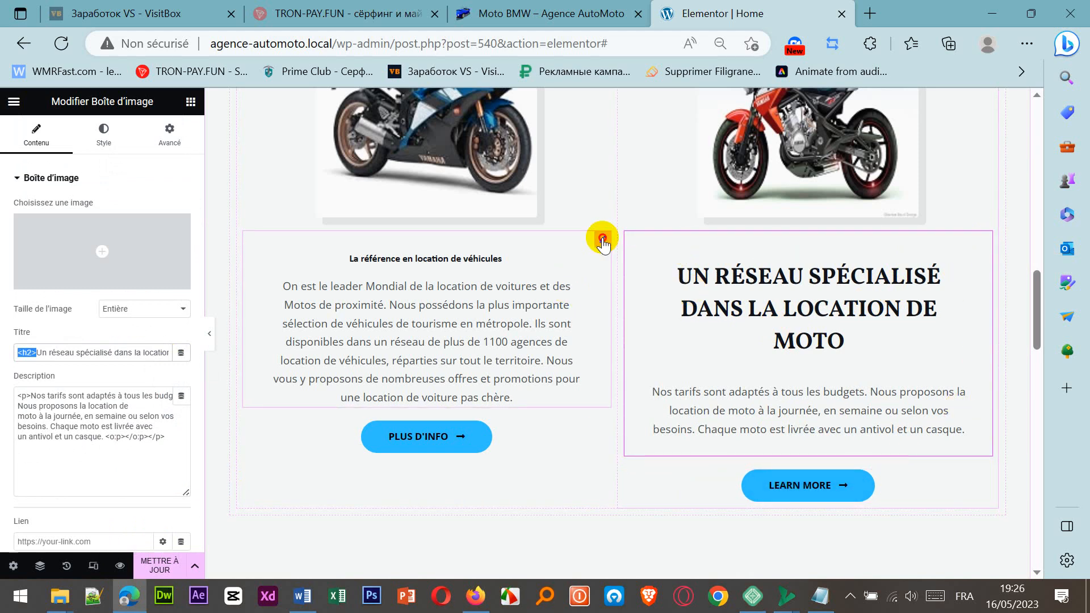
Step: Remove the <h2> markup from the title text of the image box under the red Yamaha
click(601, 236)
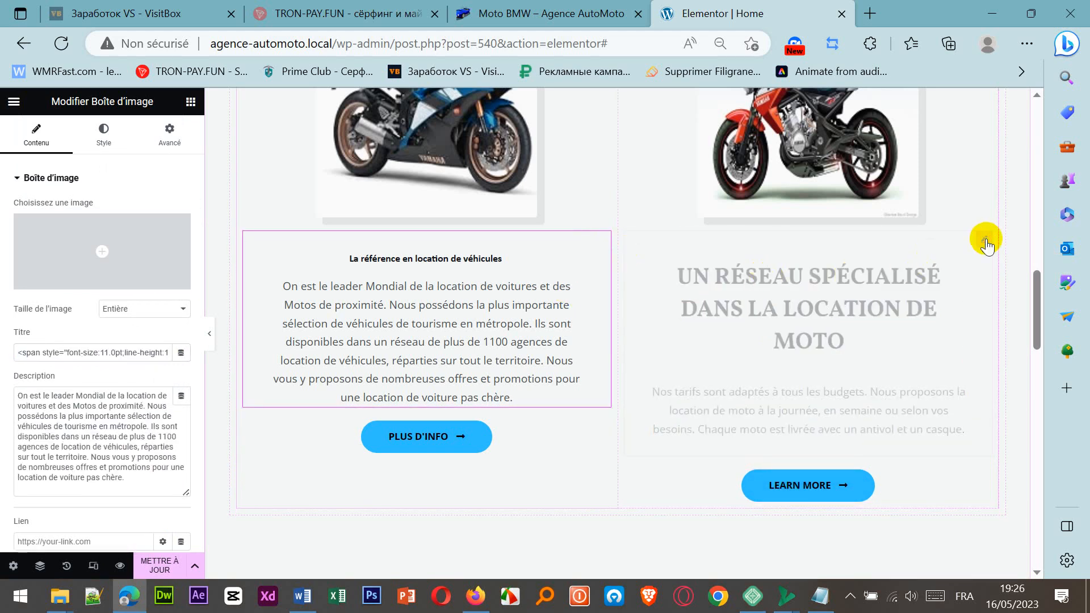
click(986, 244)
click(872, 320)
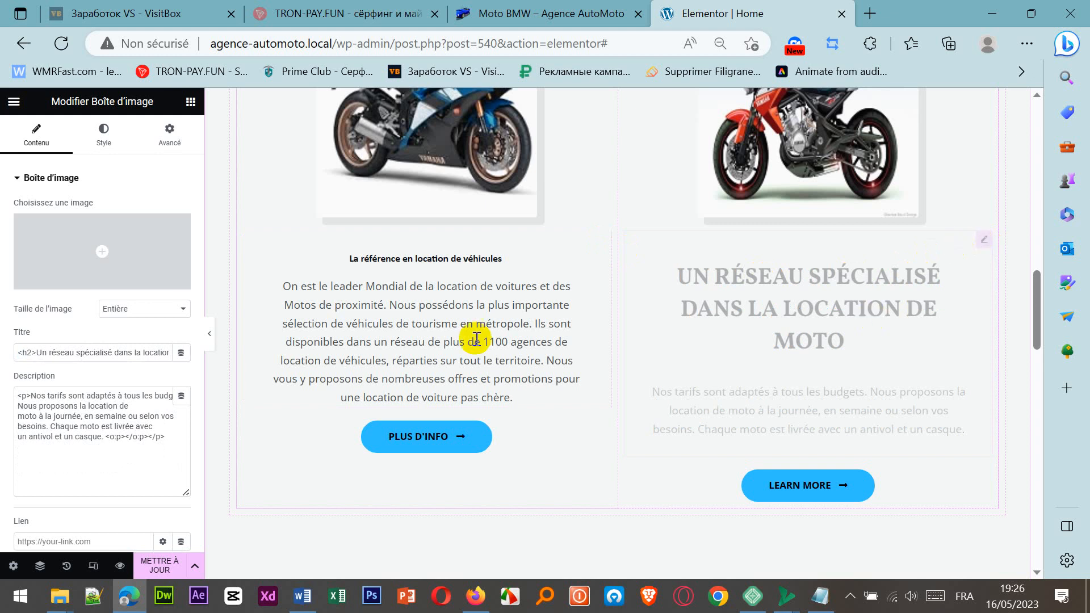
click(676, 473)
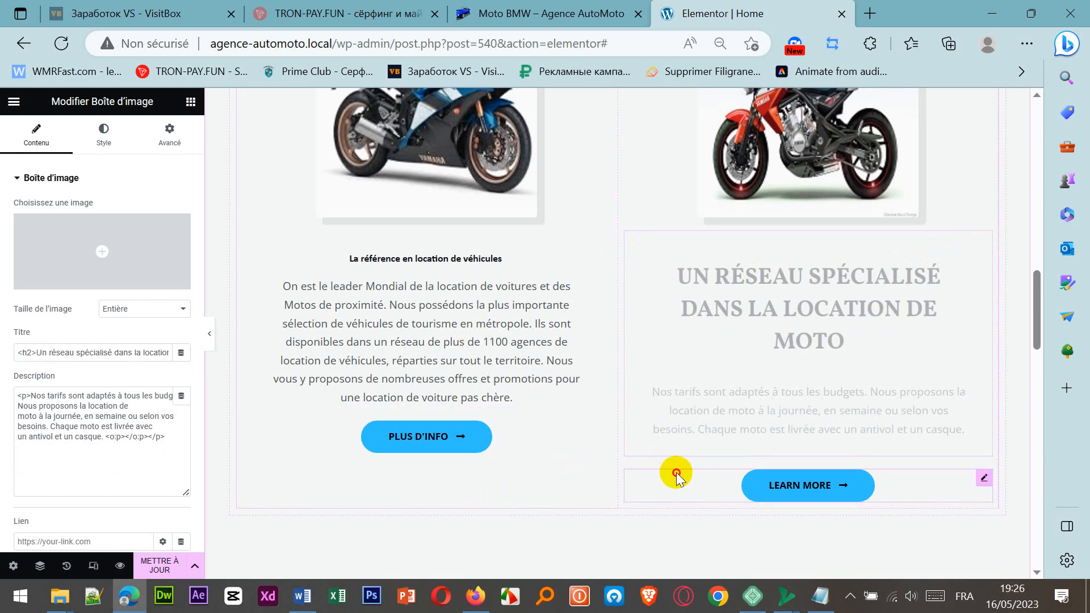
click(985, 243)
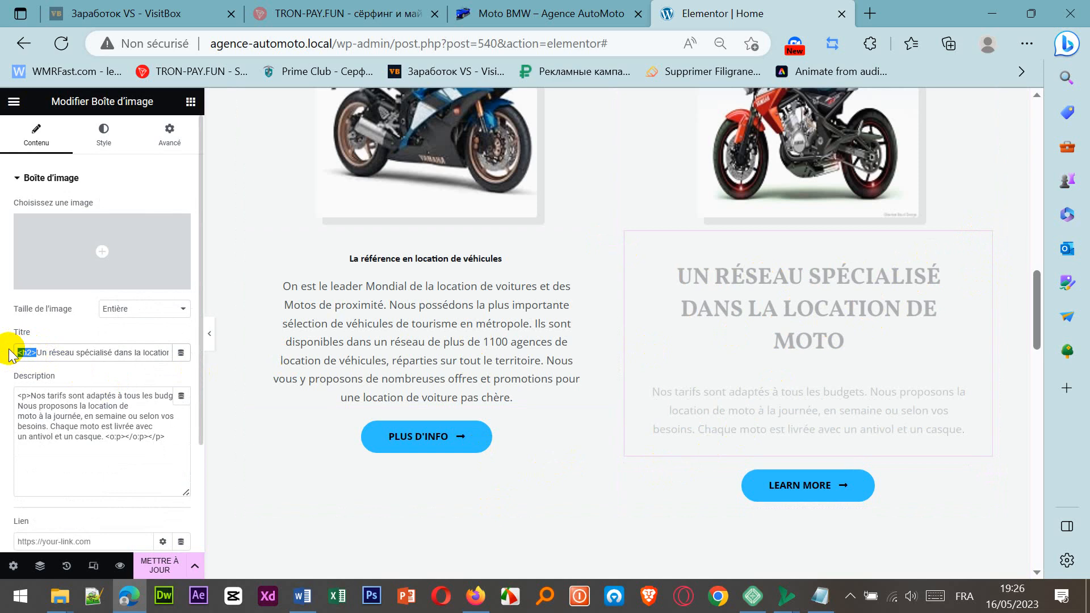
key(BackSpace)
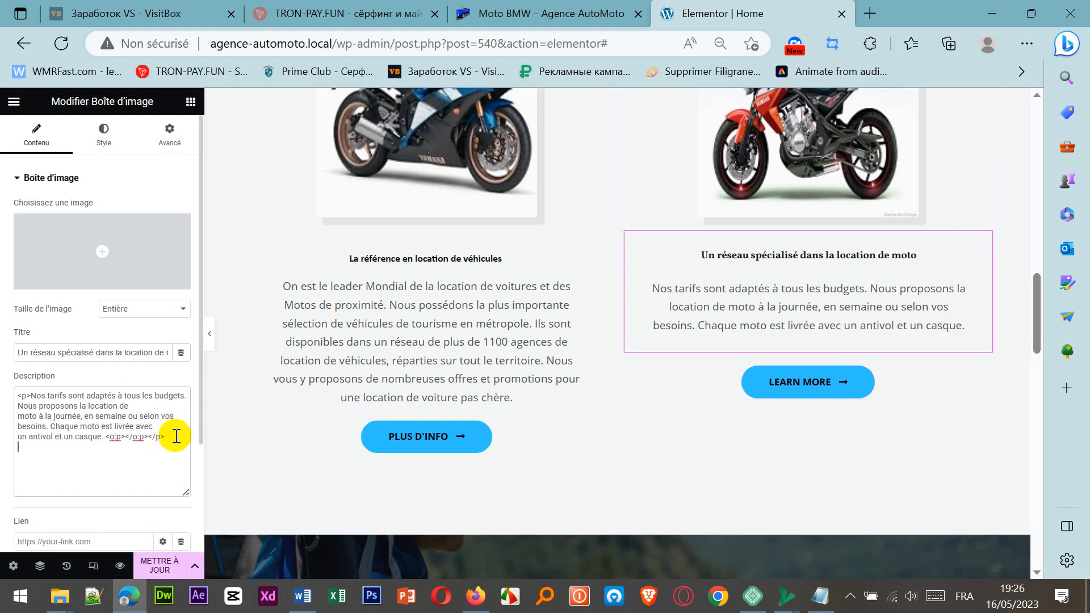
Step: Copy the Word document's "Si vous voyagez en duo" sentence and add it at the end of the red Yamaha's description in Elementor
click(314, 597)
drag(321, 451, 361, 461)
key(ctrl+c)
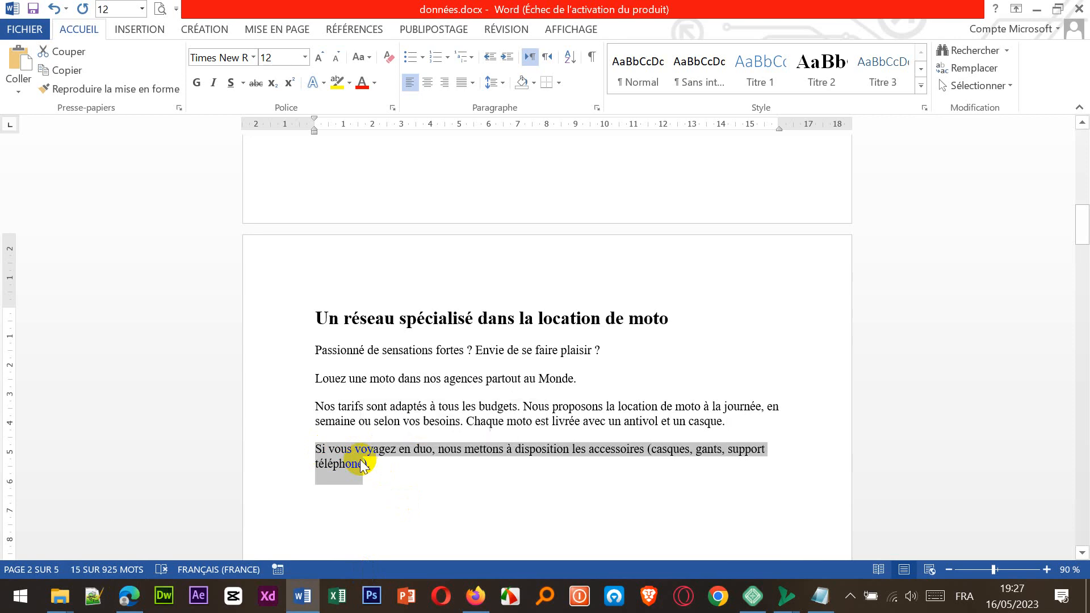
right_click(360, 459)
click(416, 235)
click(130, 596)
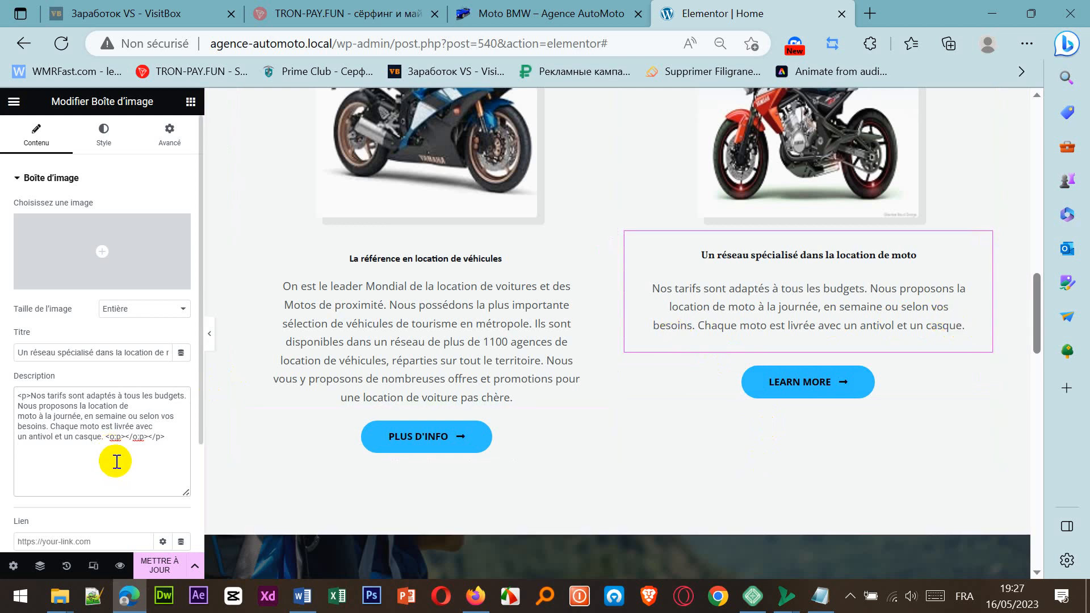
key(ctrl+v)
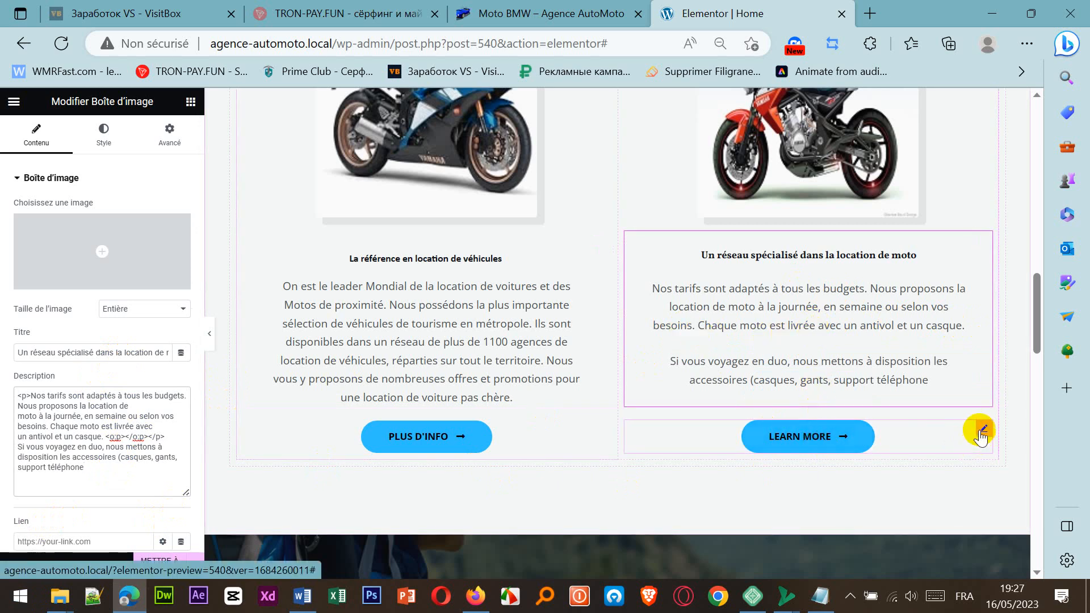
Step: Replace the "Learn More" text of the button under the red Yamaha with "Plus d'info", copied from the Notepad note
click(986, 431)
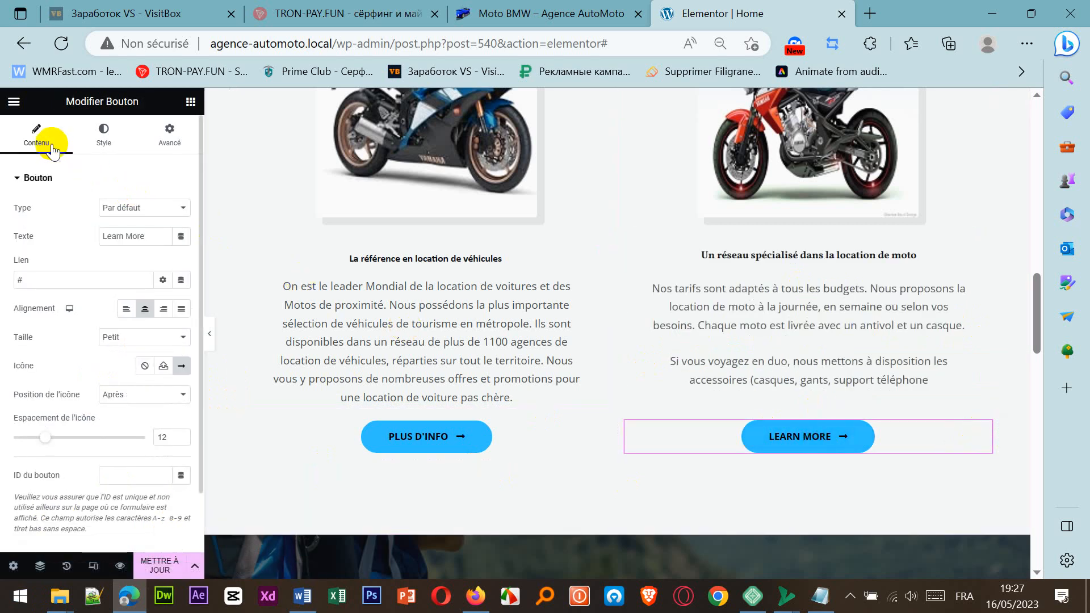
drag(148, 238, 66, 227)
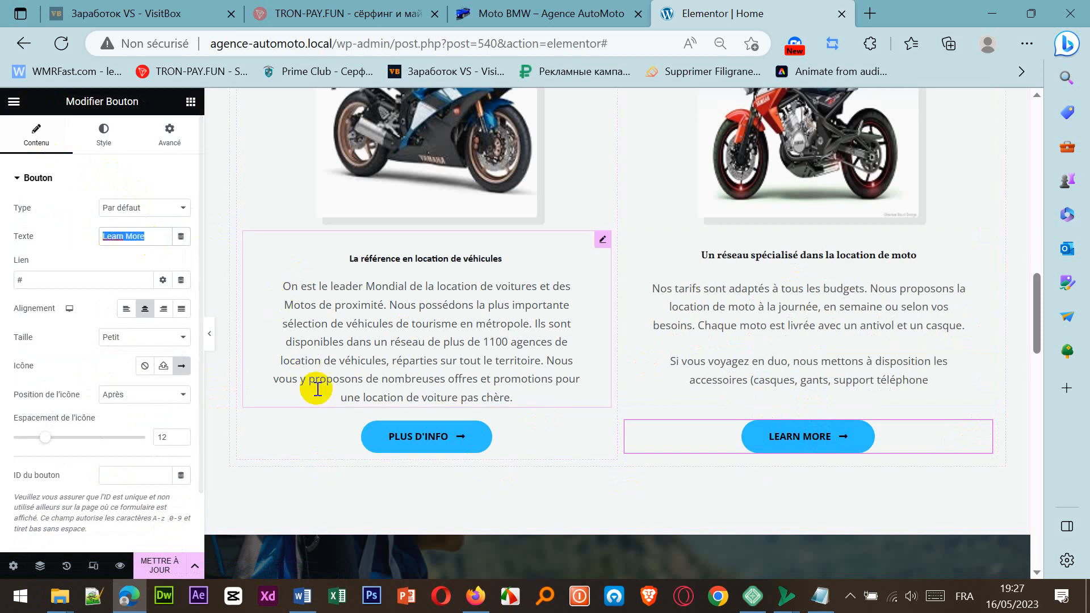
click(822, 598)
right_click(379, 58)
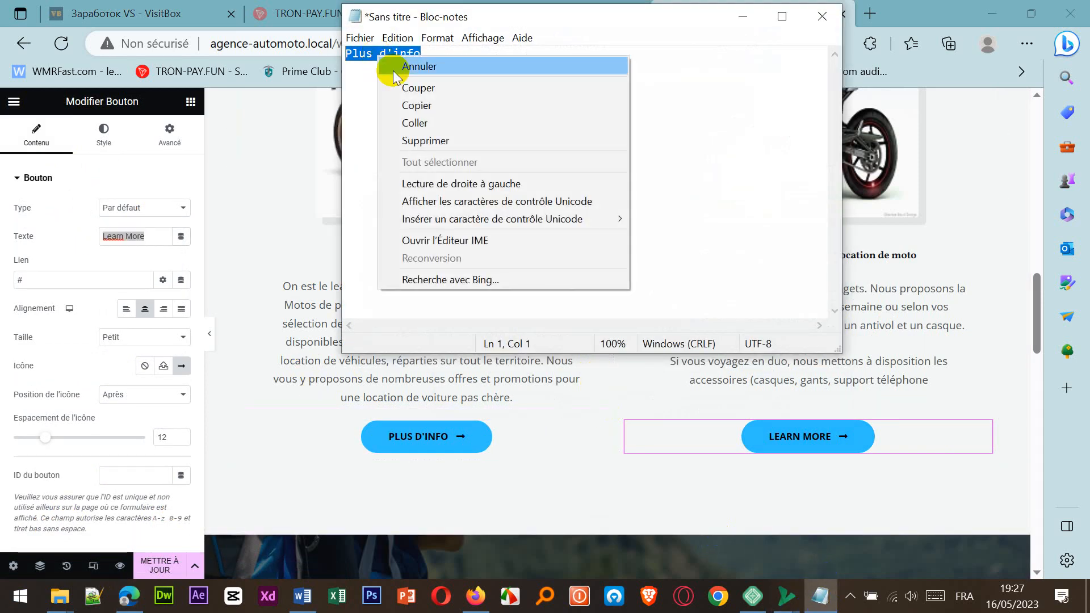
click(402, 105)
click(152, 243)
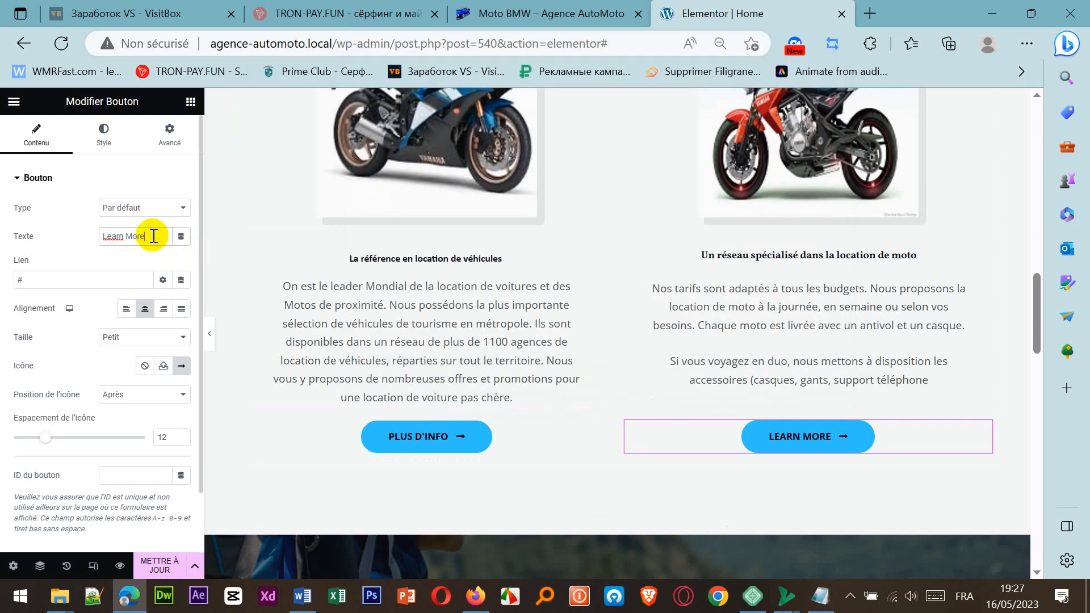
drag(151, 236, 93, 238)
text(Plus d'info)
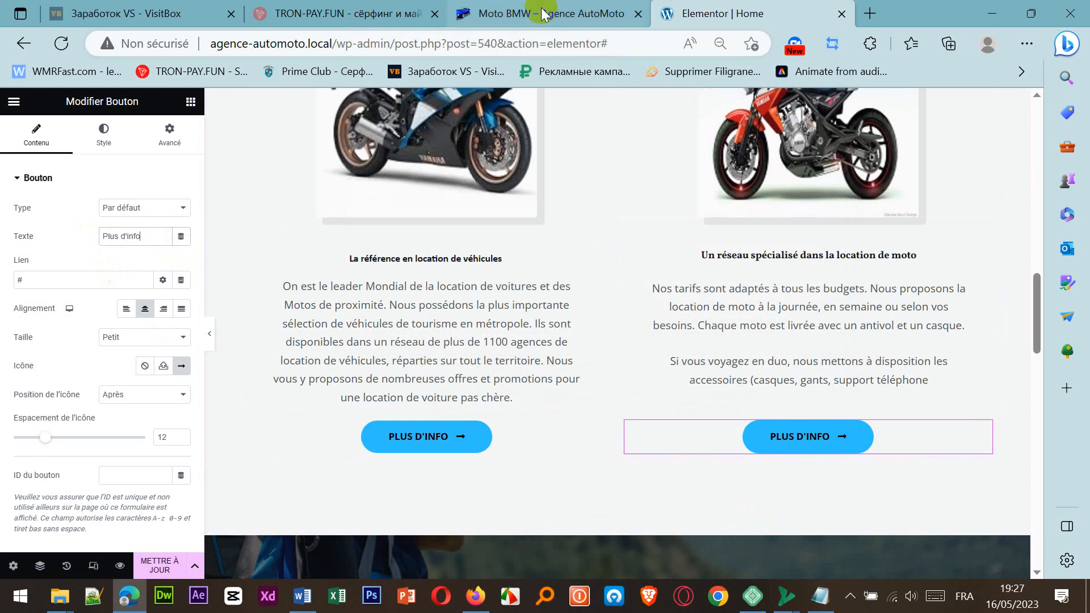
Step: In the browser tab showing the live site, return to the home page and open the MOTO YAMAHA page
click(568, 14)
mouse_move(699, 172)
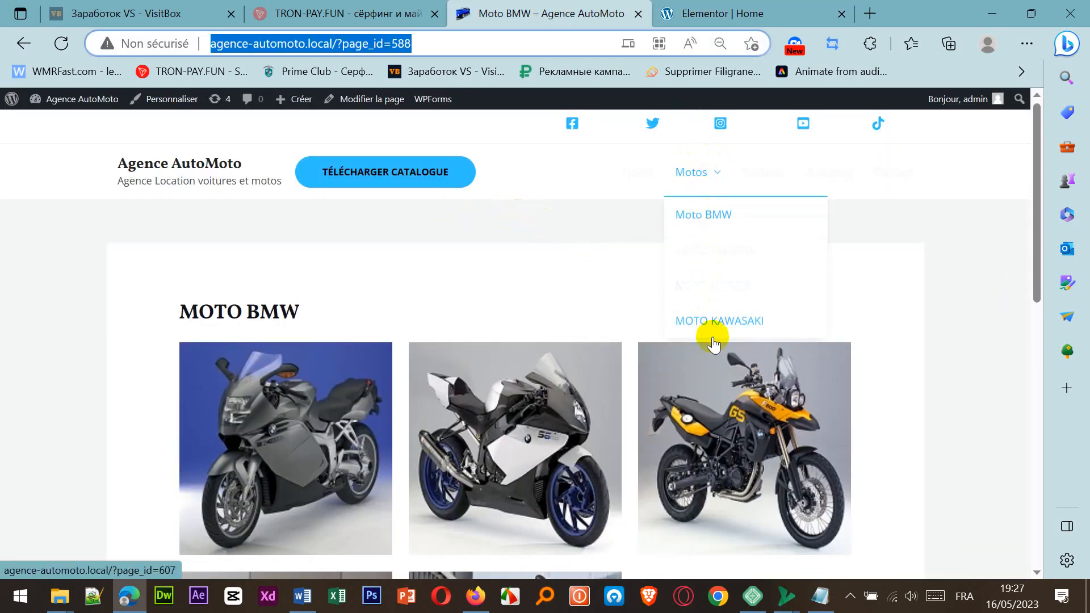
click(176, 173)
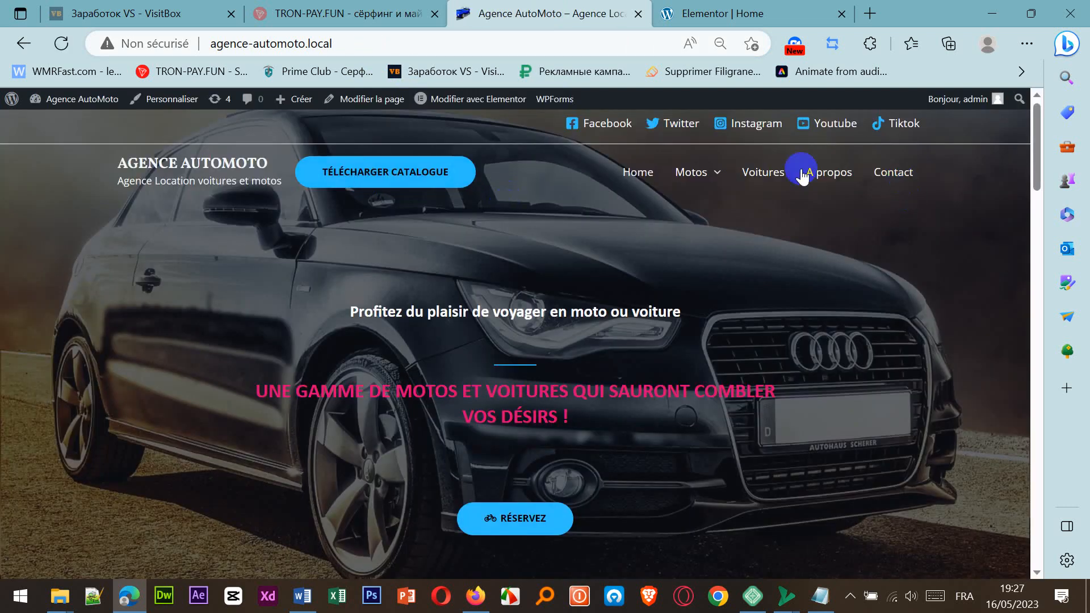
mouse_move(704, 178)
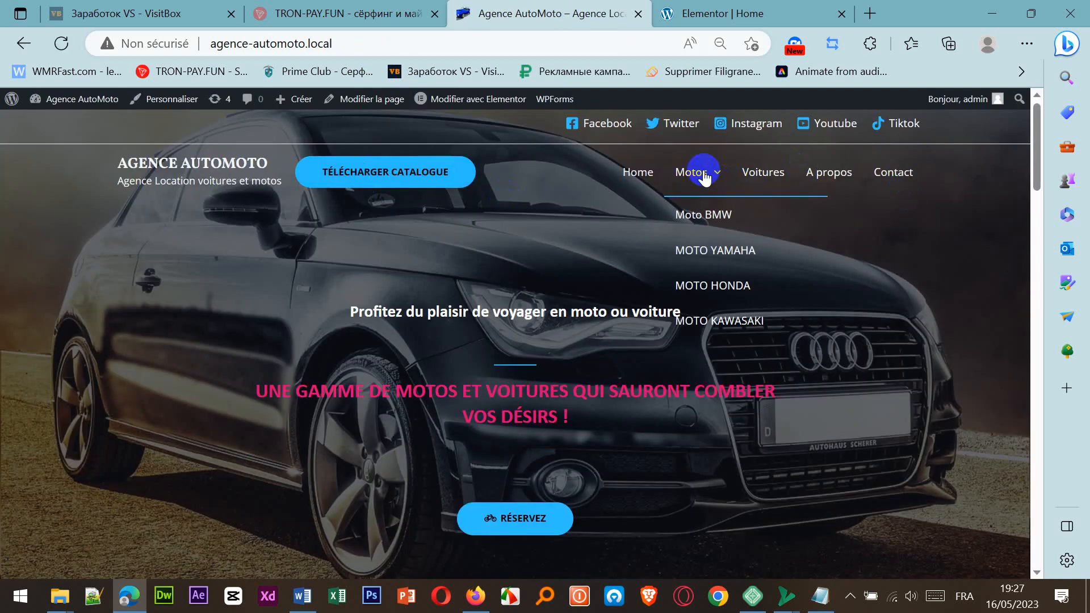
click(723, 254)
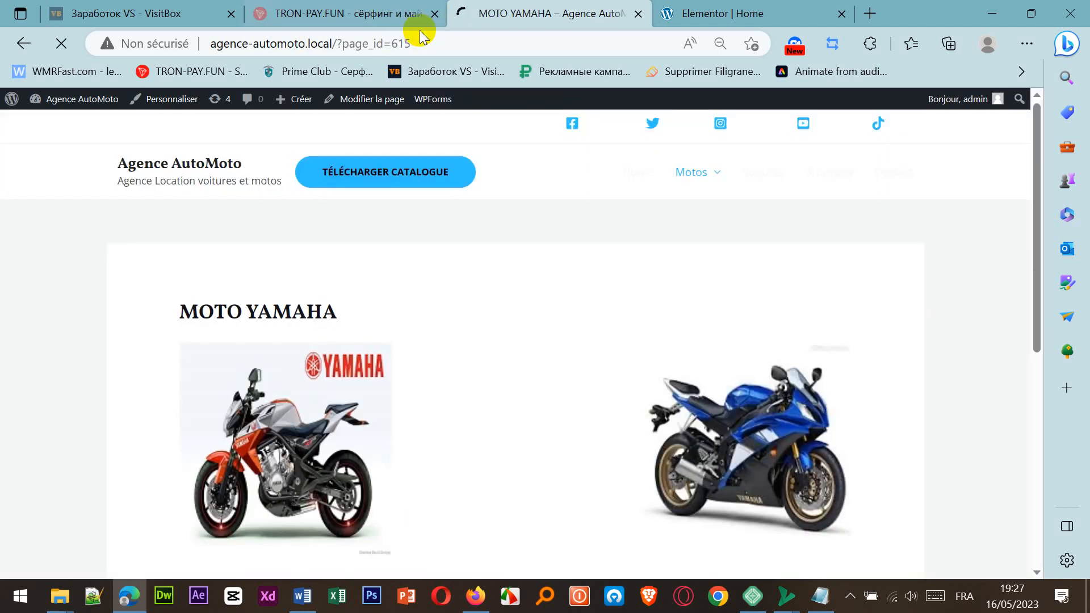
Step: Copy the MOTO YAMAHA page's address, agence-automoto.local/?page_id=615, and return to the Elementor editor
click(378, 46)
right_click(378, 46)
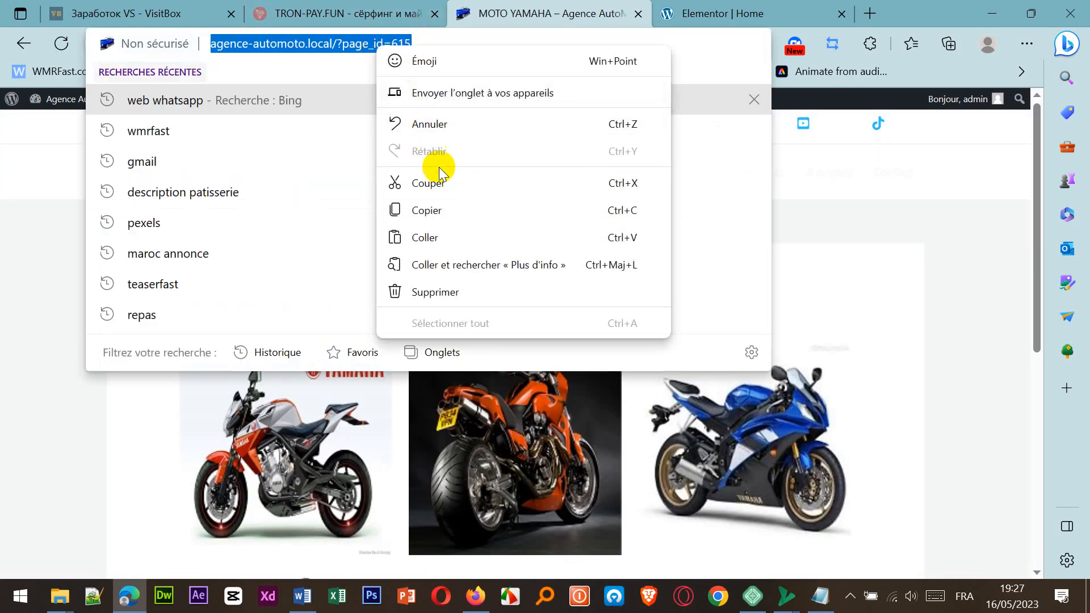
click(446, 209)
click(681, 23)
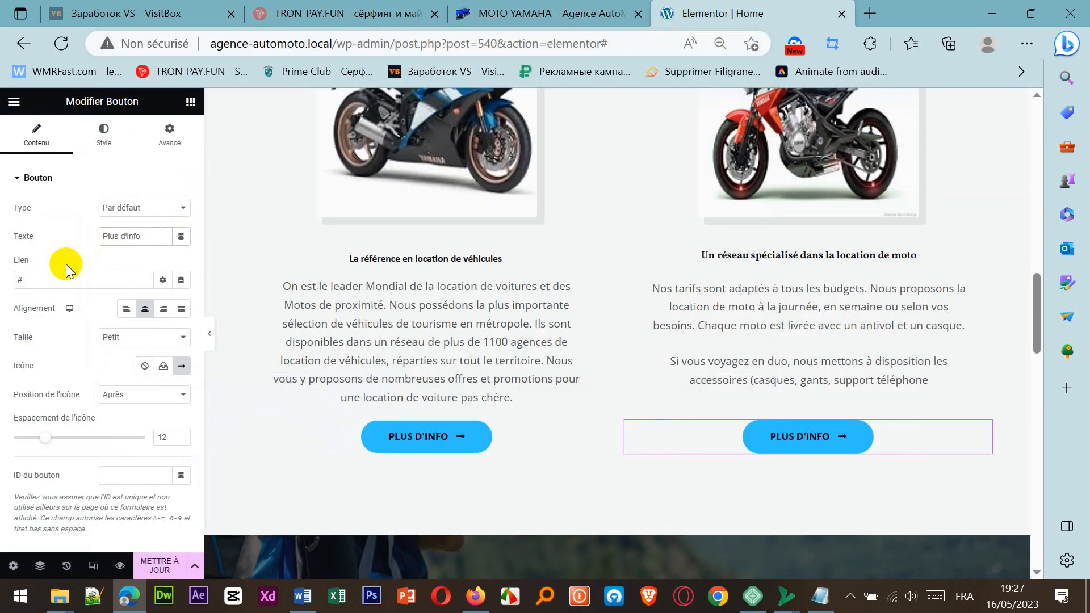
Step: Set the motorcycle column's "Plus d'info" button link to agence-automoto.local/?page_id=615 and update the page
click(54, 280)
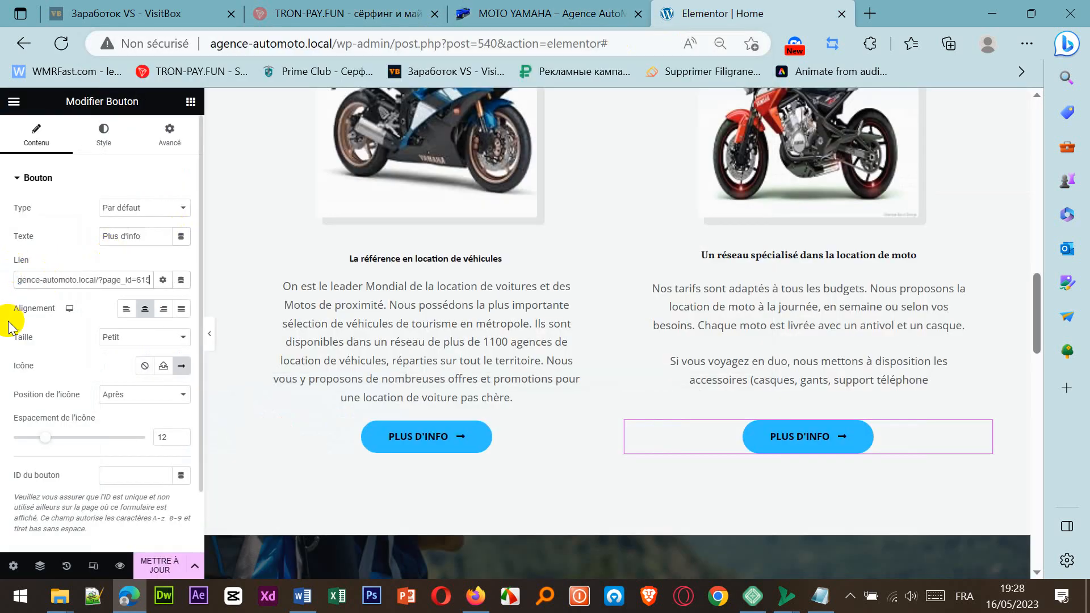
click(623, 212)
click(154, 565)
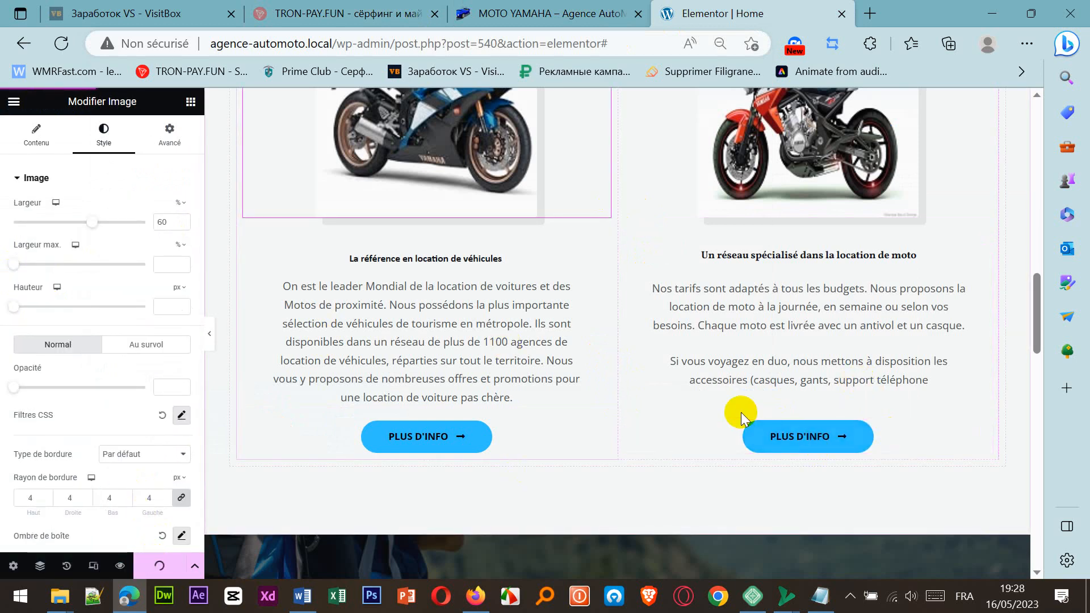
Step: Replace the background image of the "Explore the World" section with business-woman-audi-r8-829497.jpg from the media library
scroll(742, 413, down, 1)
scroll(742, 413, up, 10)
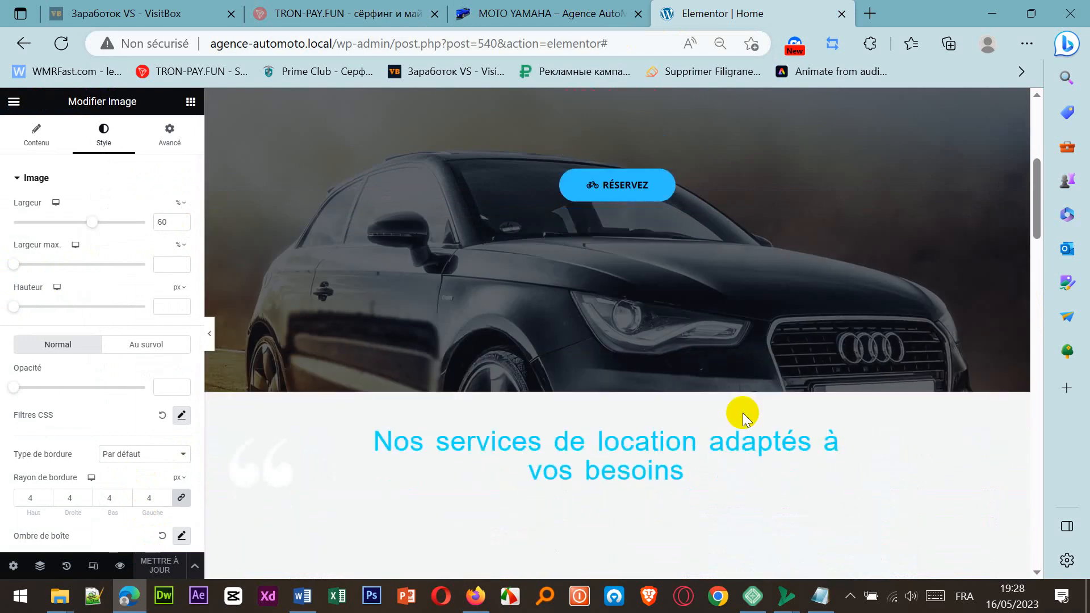
scroll(744, 415, down, 4)
scroll(743, 414, down, 15)
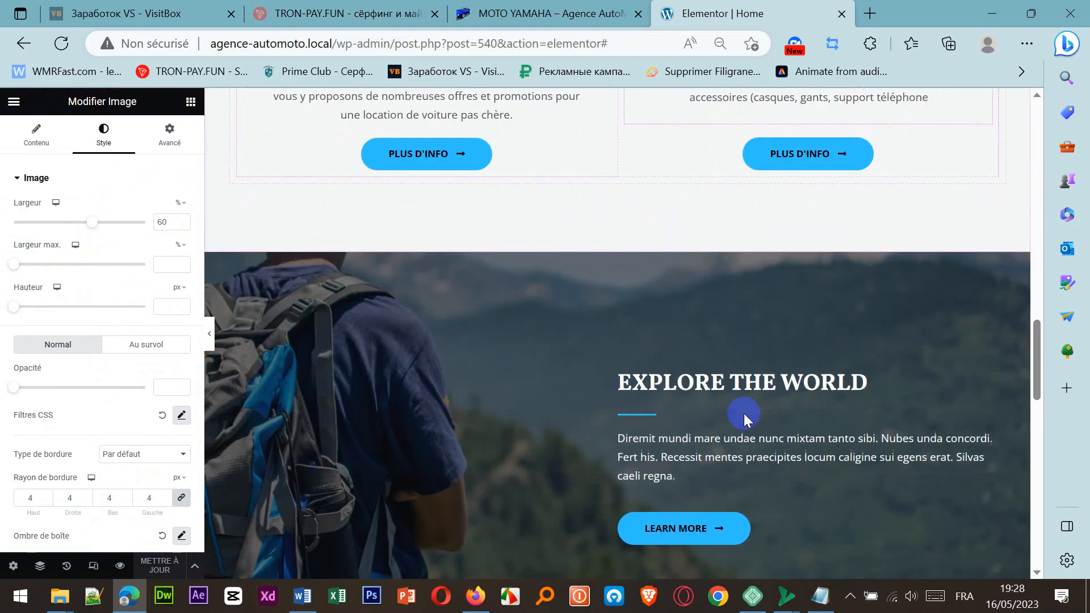
scroll(744, 413, up, 1)
scroll(616, 196, up, 1)
click(614, 170)
scroll(620, 219, up, 2)
scroll(615, 218, down, 1)
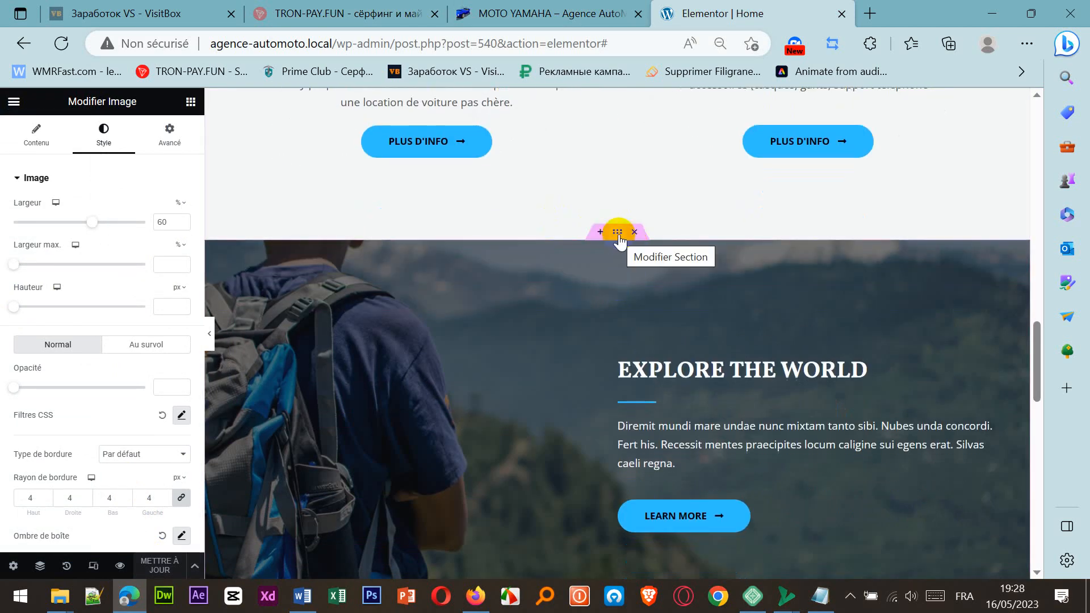
click(618, 234)
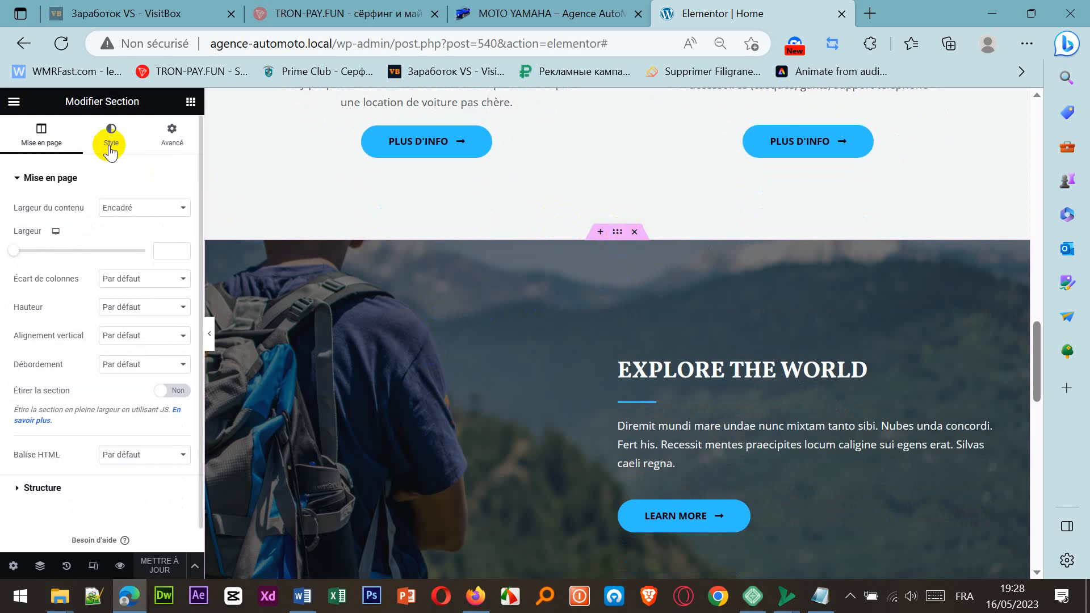
click(108, 139)
click(106, 366)
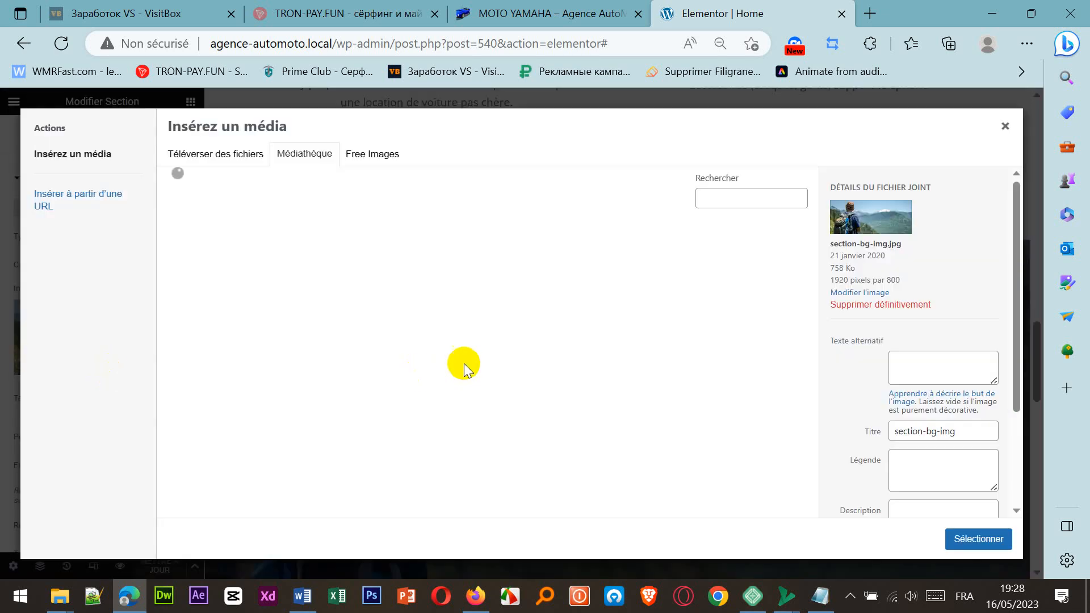
click(446, 361)
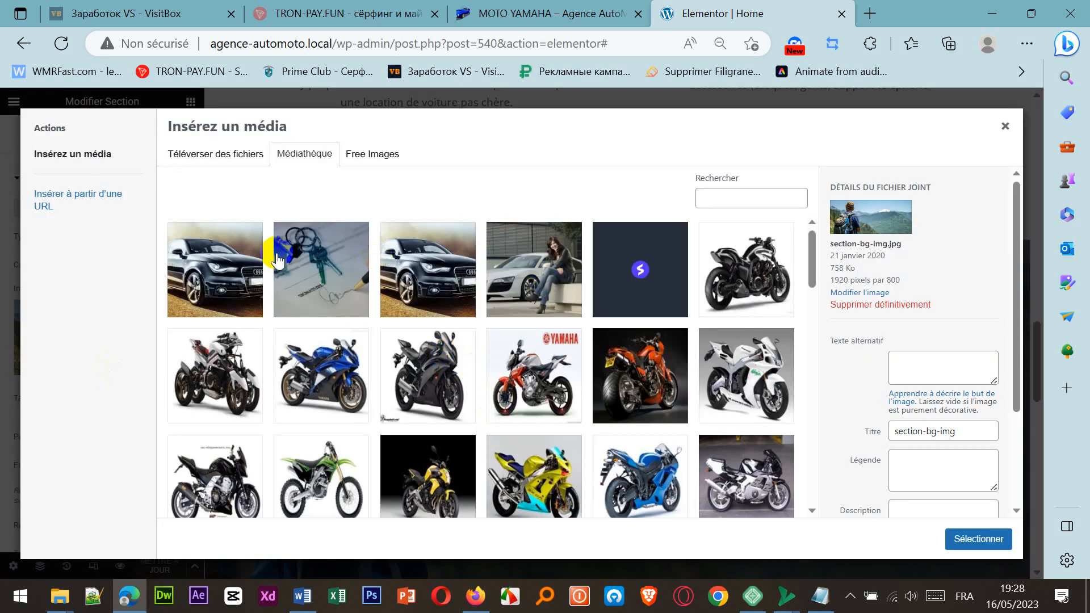
click(535, 303)
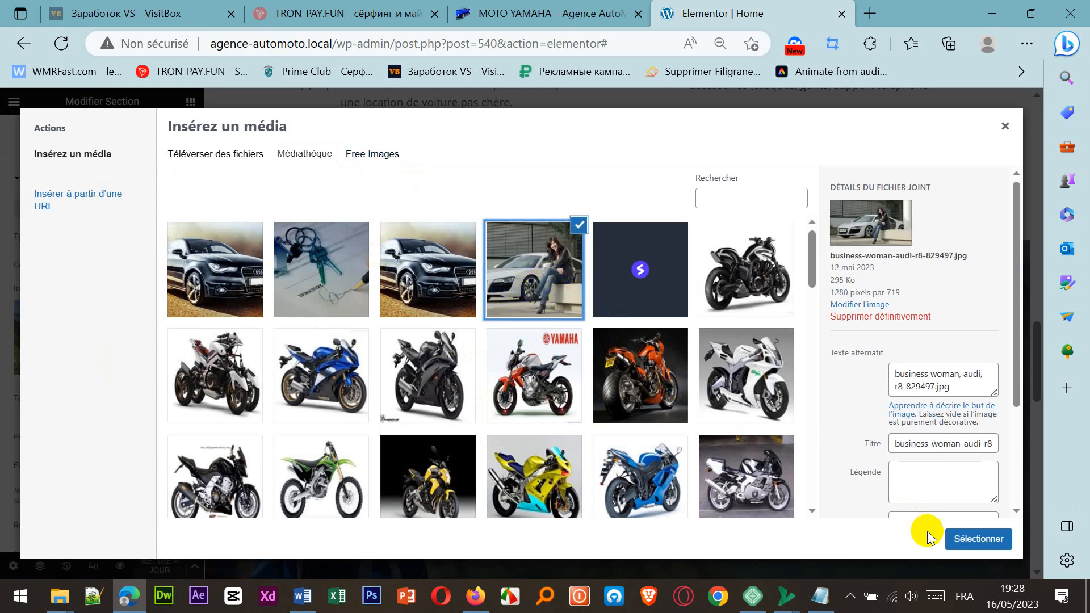
click(971, 540)
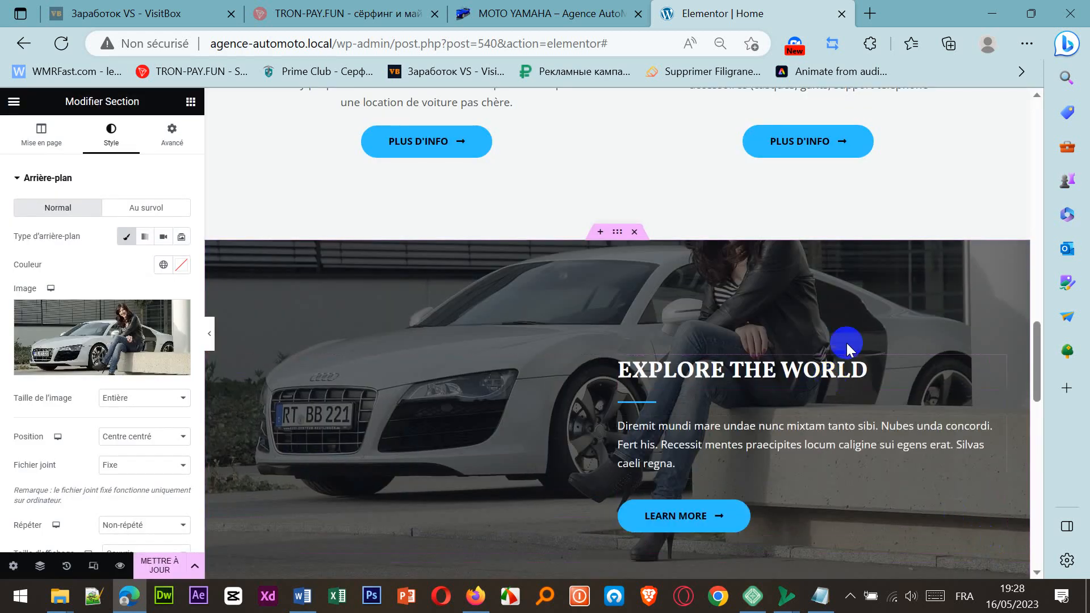
Step: Select the "Explore the World" heading, then copy "Passionné de sensations fortes ? Envie de se faire plaisir ?" from données.docx in Word
scroll(850, 343, up, 3)
scroll(850, 343, down, 5)
scroll(850, 343, down, 2)
scroll(850, 343, up, 3)
scroll(758, 256, down, 1)
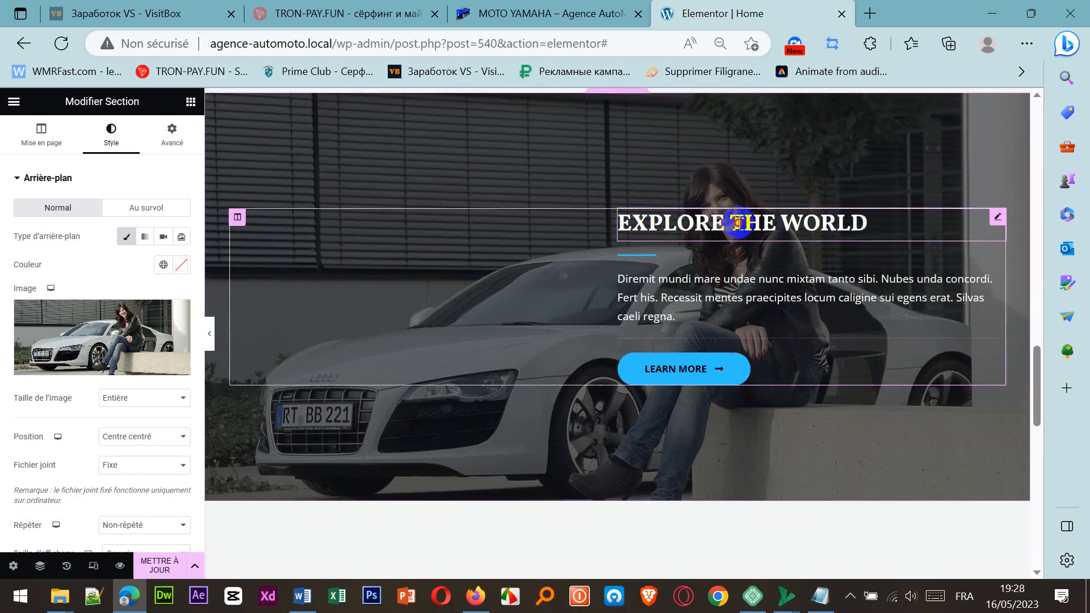
click(827, 222)
click(879, 224)
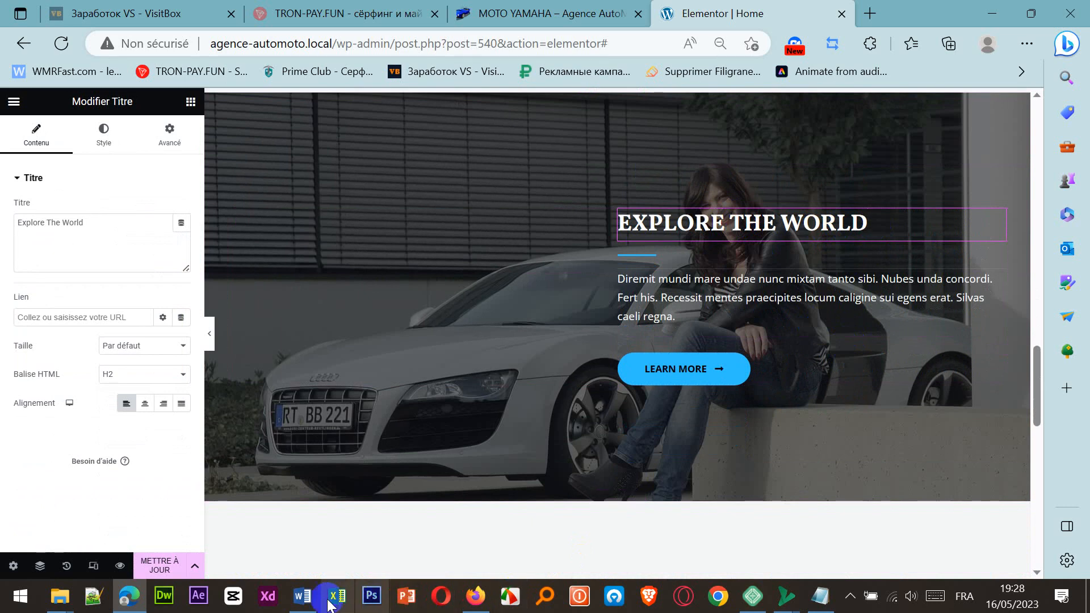
click(303, 596)
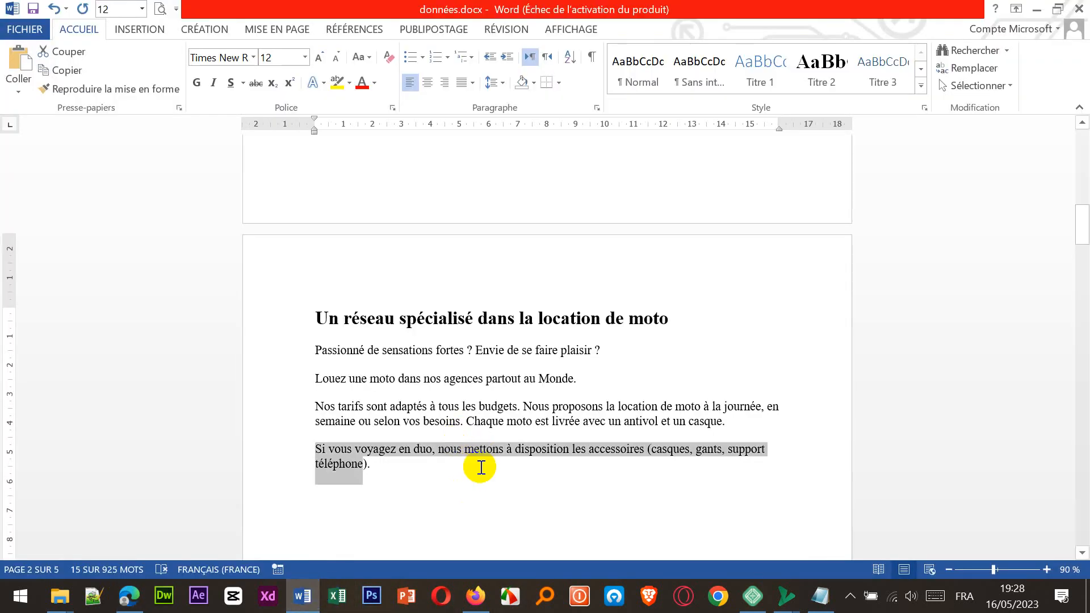
drag(624, 354, 321, 350)
key(ctrl+c)
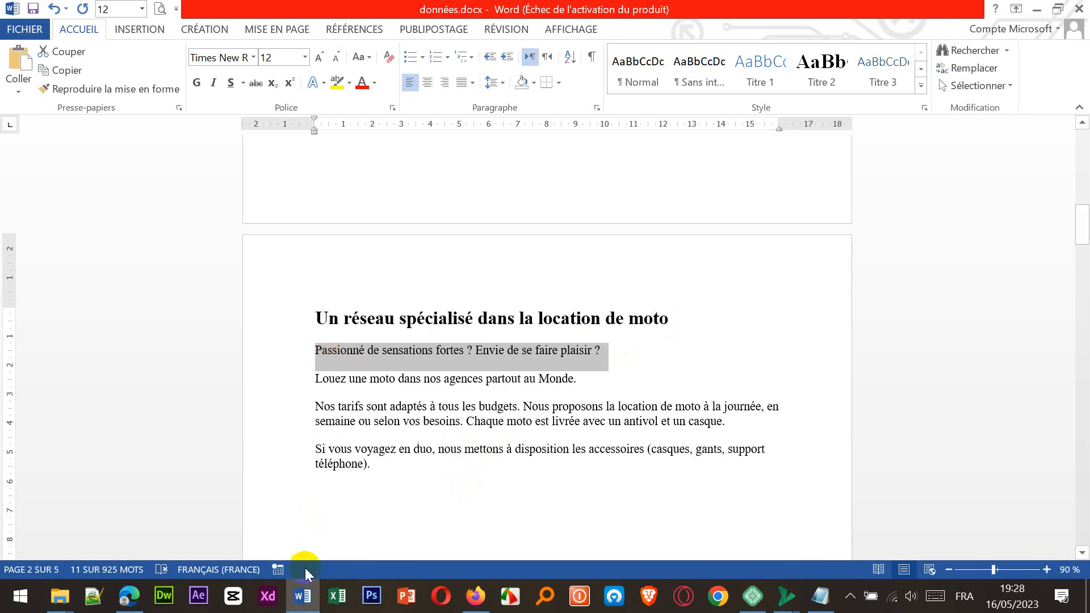
Step: Back in Elementor, replace the "Explore the World" heading with the copied sentence and centre it
click(302, 594)
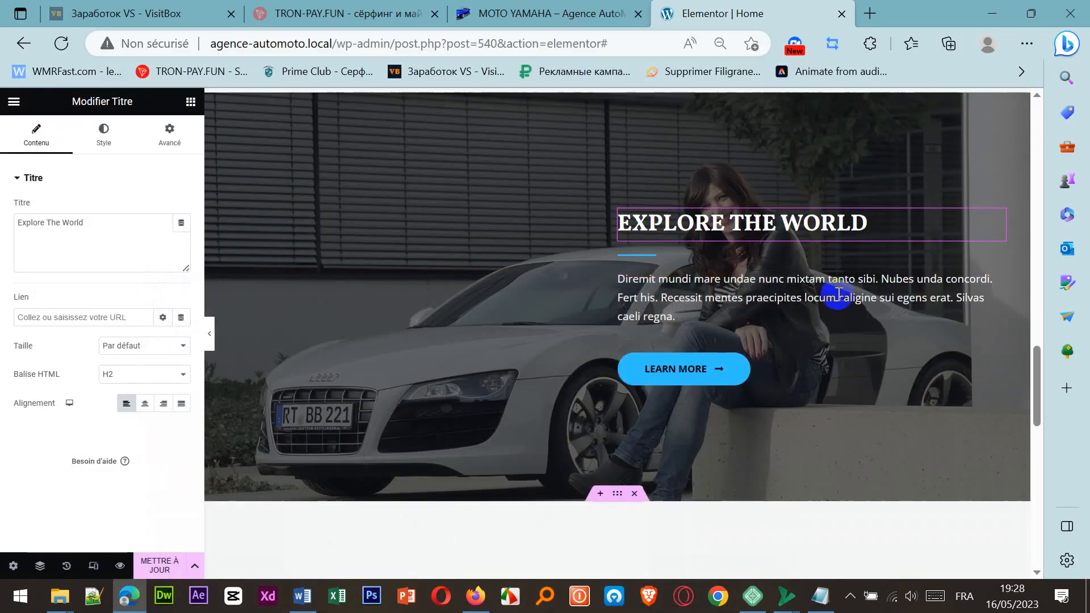
triple_click(861, 225)
key(ctrl+v)
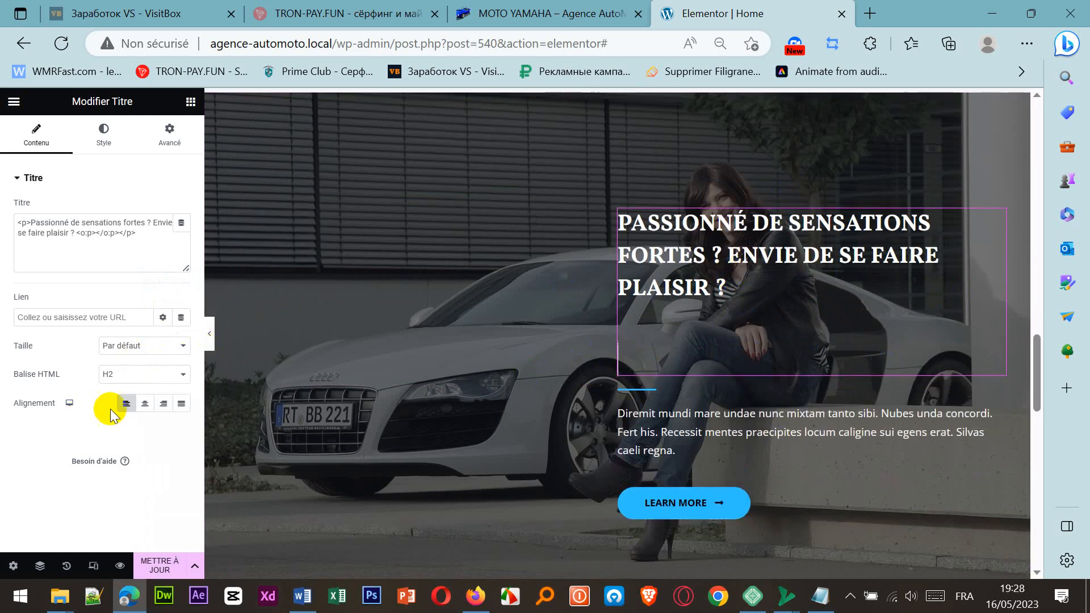
click(145, 407)
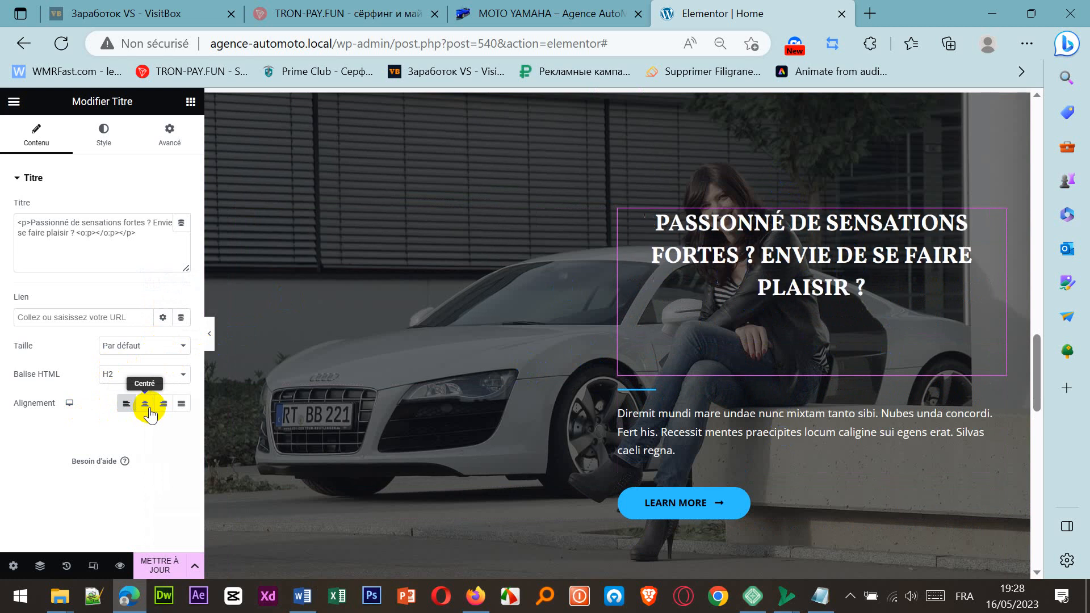
Step: Delete the placeholder text block beginning "Diremit mundi mare" beneath the heading
click(668, 429)
click(1000, 446)
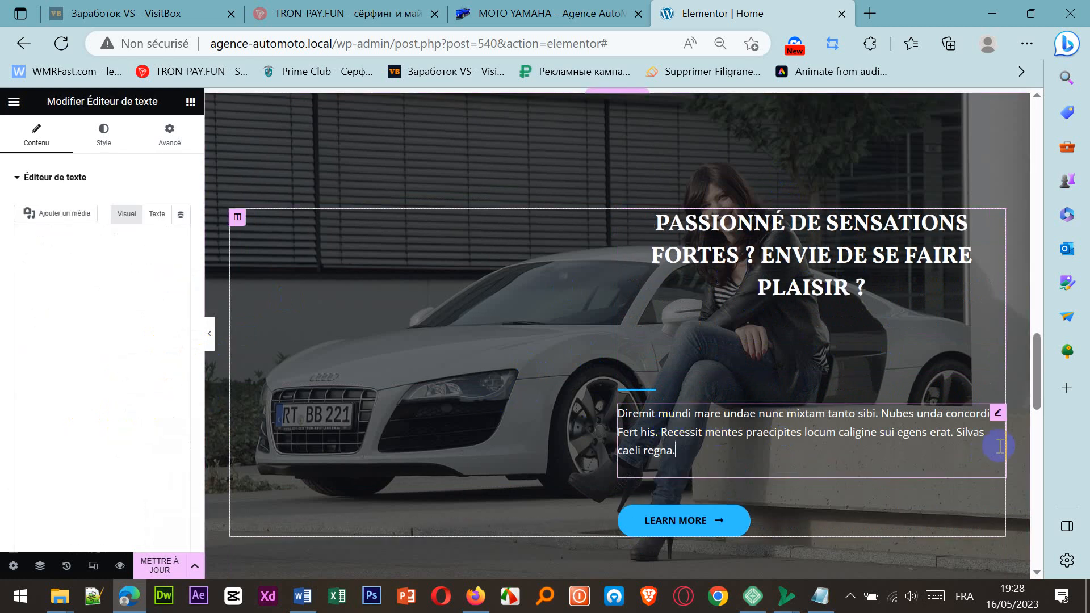
click(997, 417)
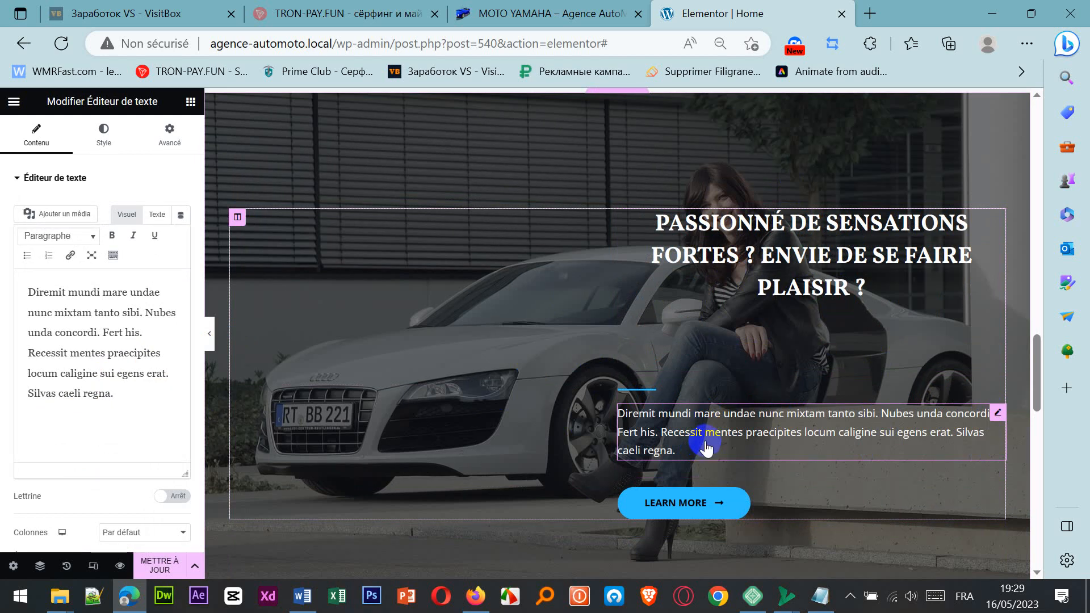
key(Delete)
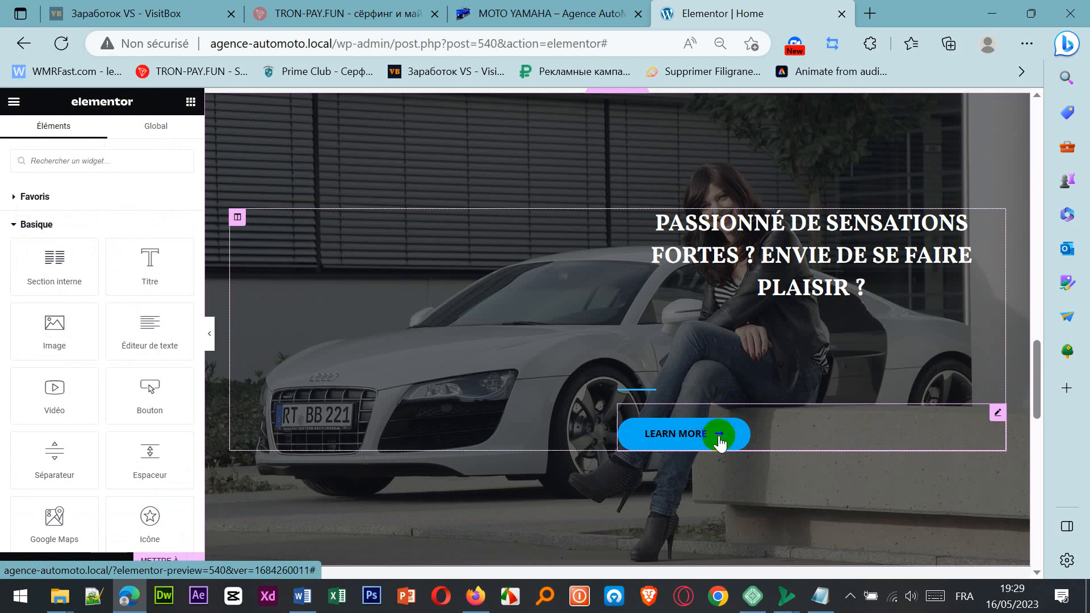
Step: Change the "Learn More" button's text in the white Audi section to "Plus d'info" and centre the button
click(996, 418)
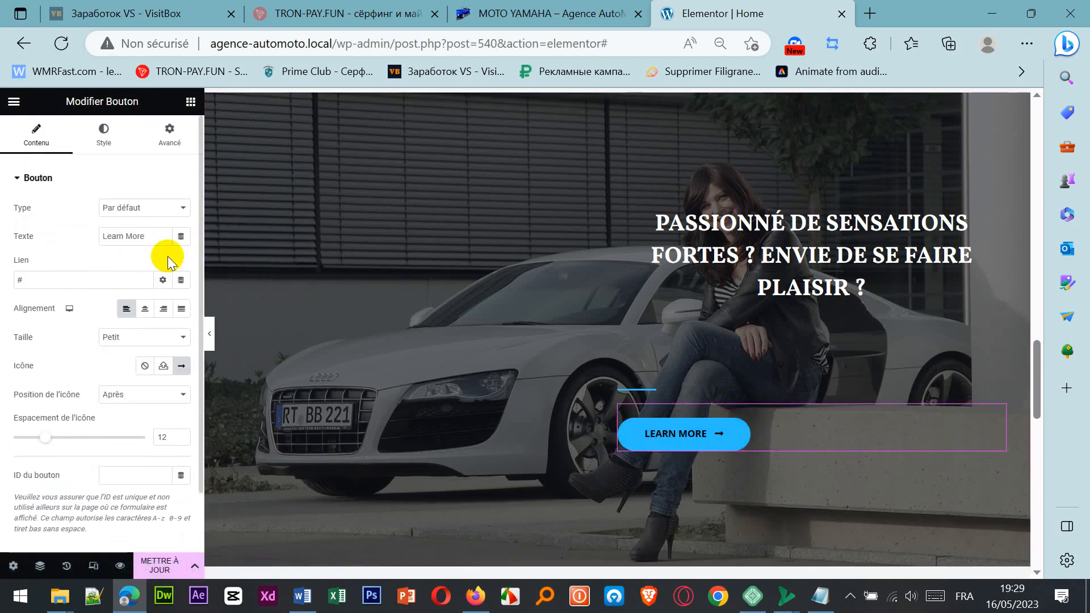
scroll(555, 278, up, 3)
scroll(555, 278, down, 3)
click(733, 444)
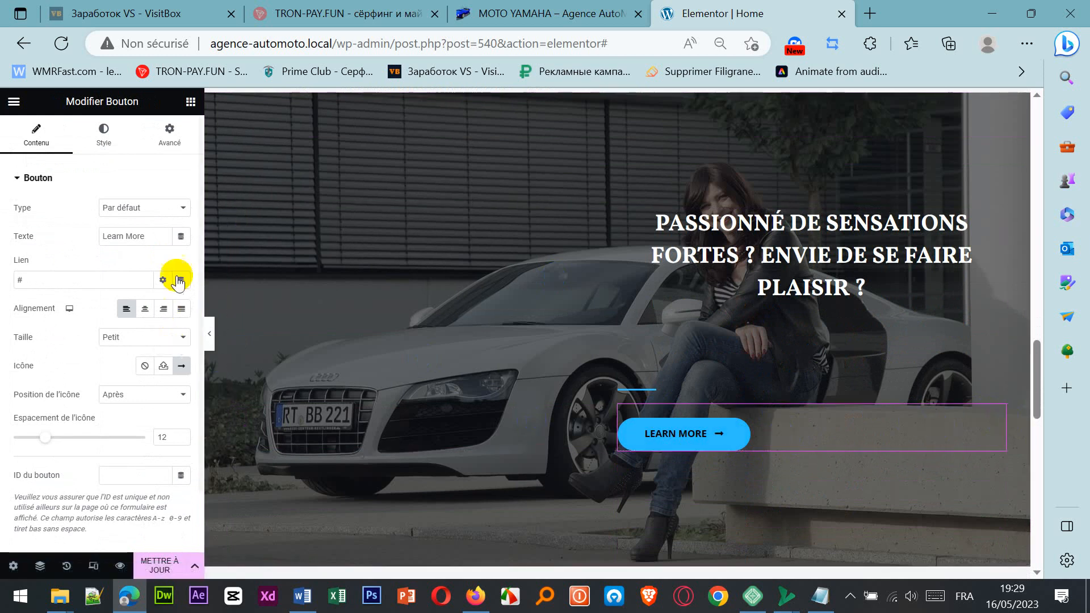
drag(127, 234, 56, 238)
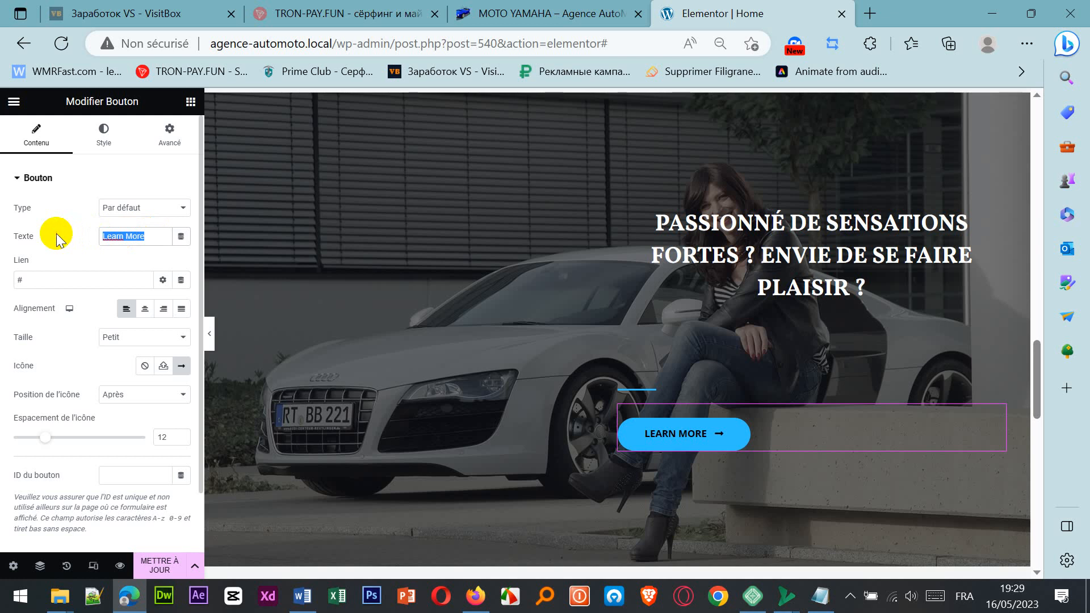
click(820, 597)
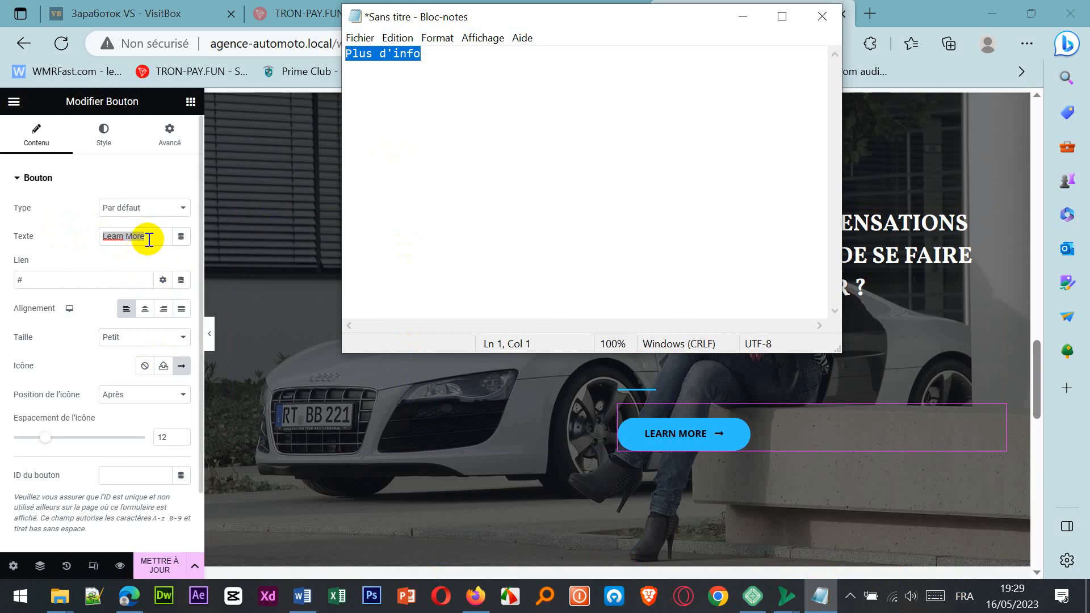
key(alt+Tab)
text(Plus d'info)
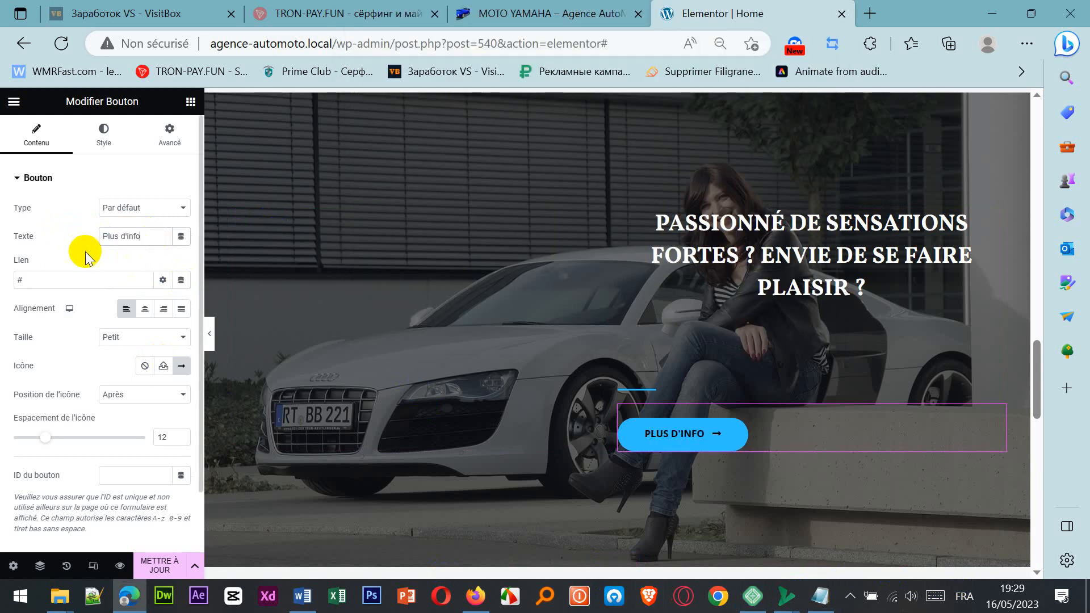
click(739, 442)
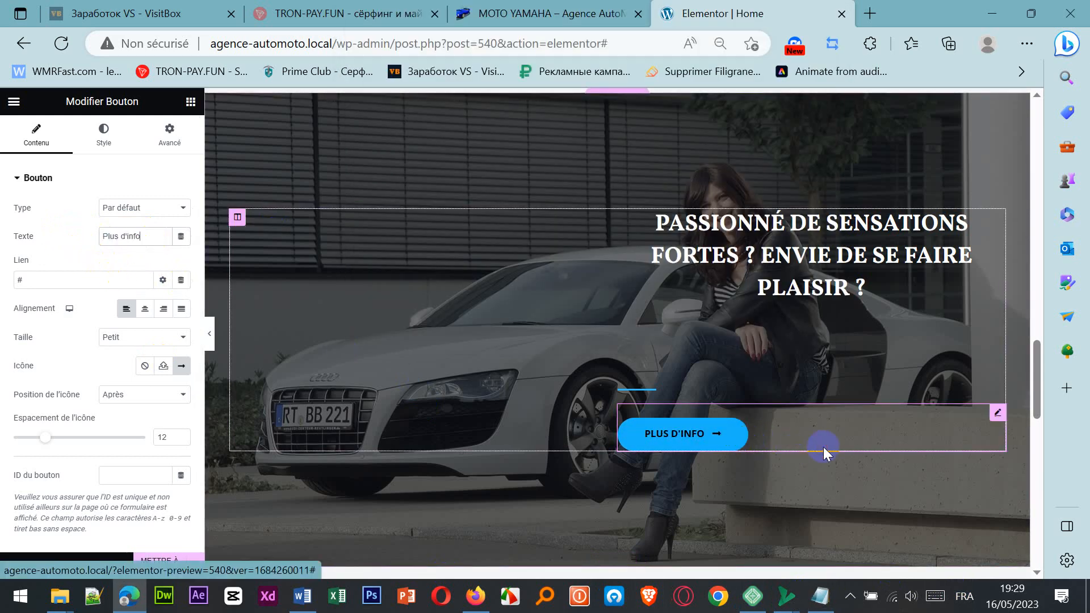
click(146, 310)
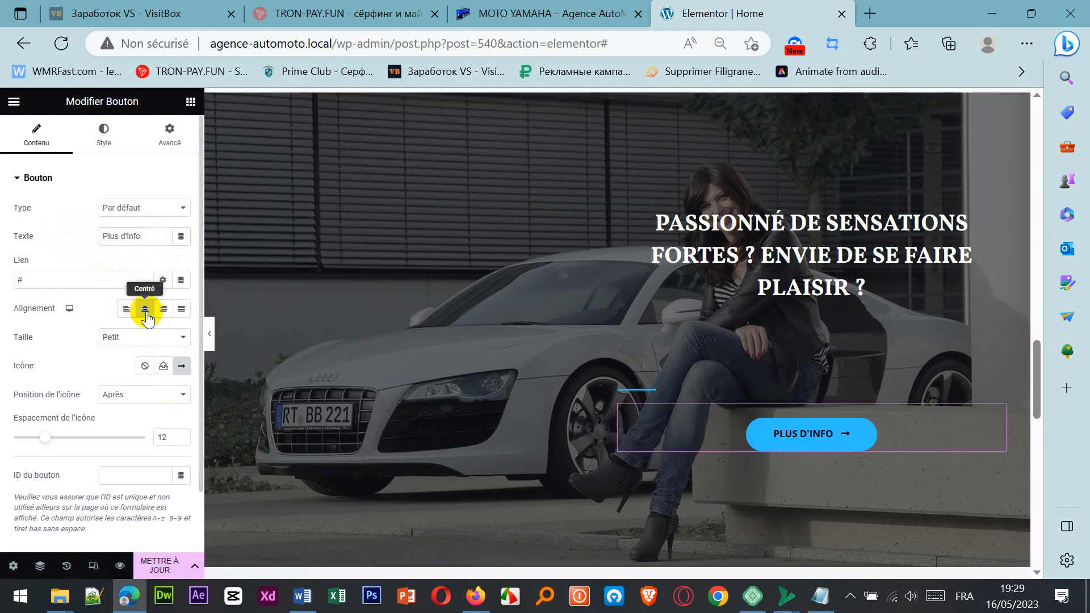
Step: Open the site's "A propos" page in the other browser tab and copy its address, agence-automoto.local/?page_id=579
drag(42, 280, 1, 269)
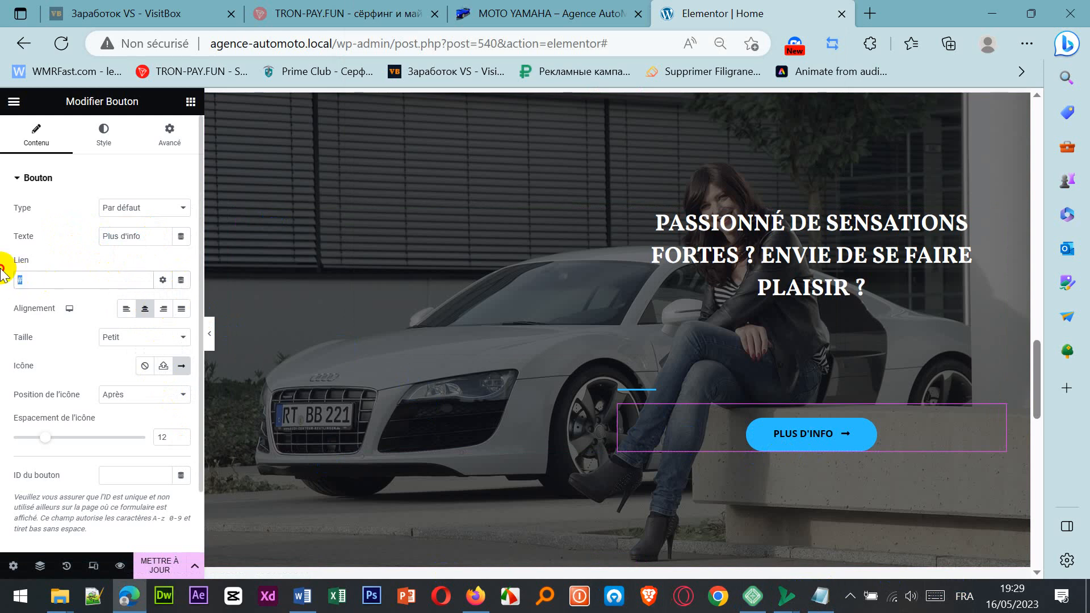
click(514, 17)
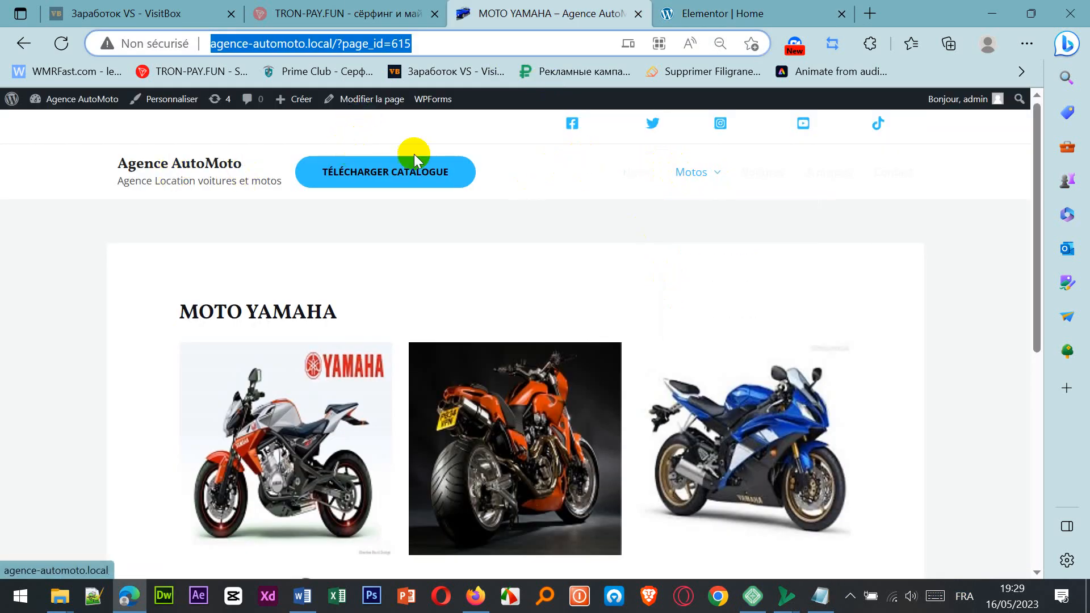
click(139, 174)
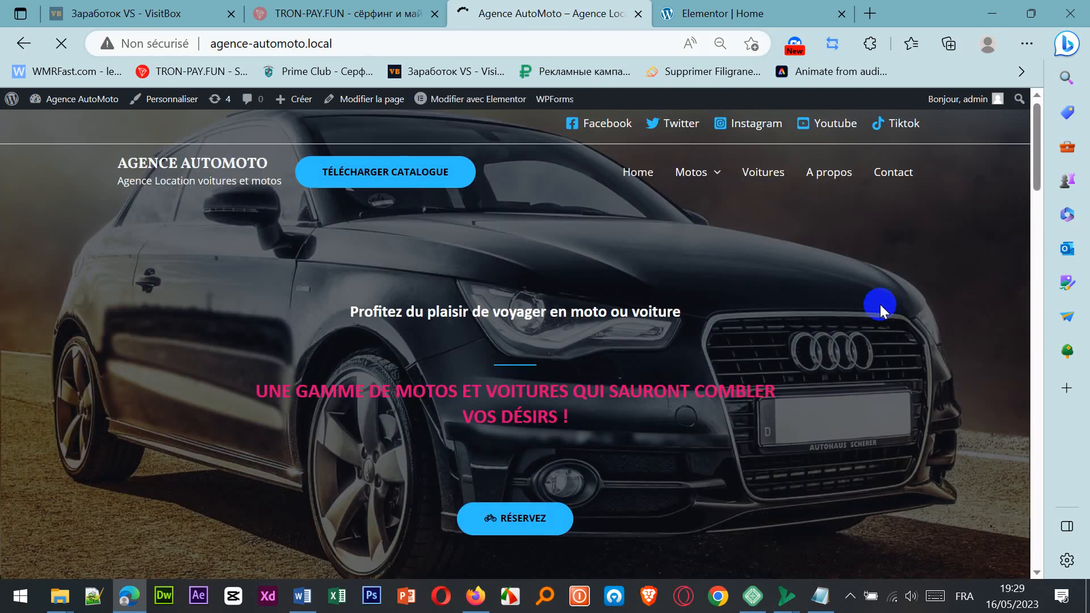
click(845, 174)
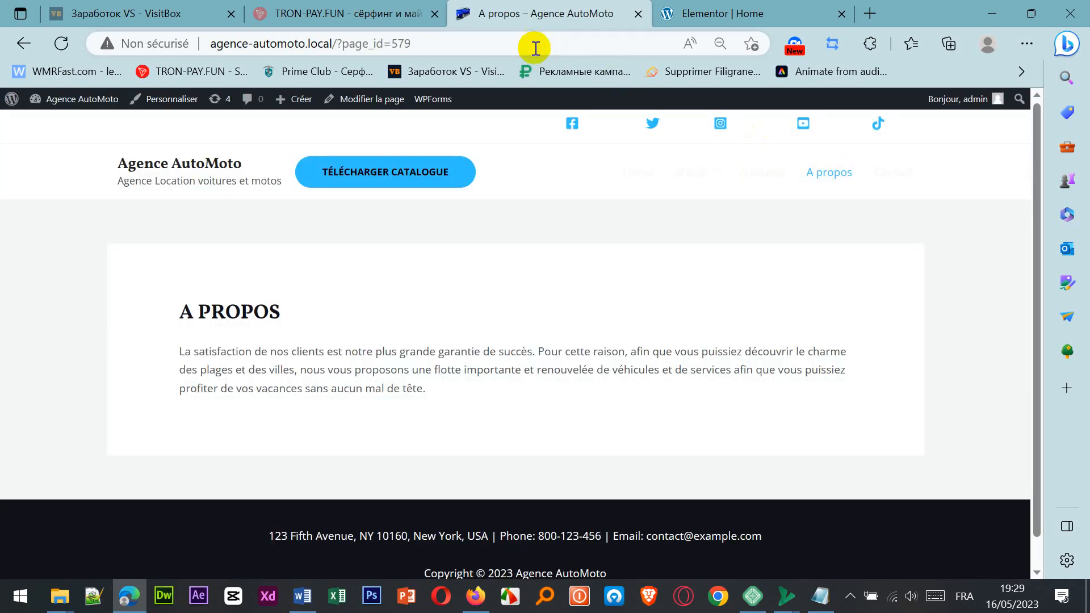
click(361, 45)
right_click(359, 46)
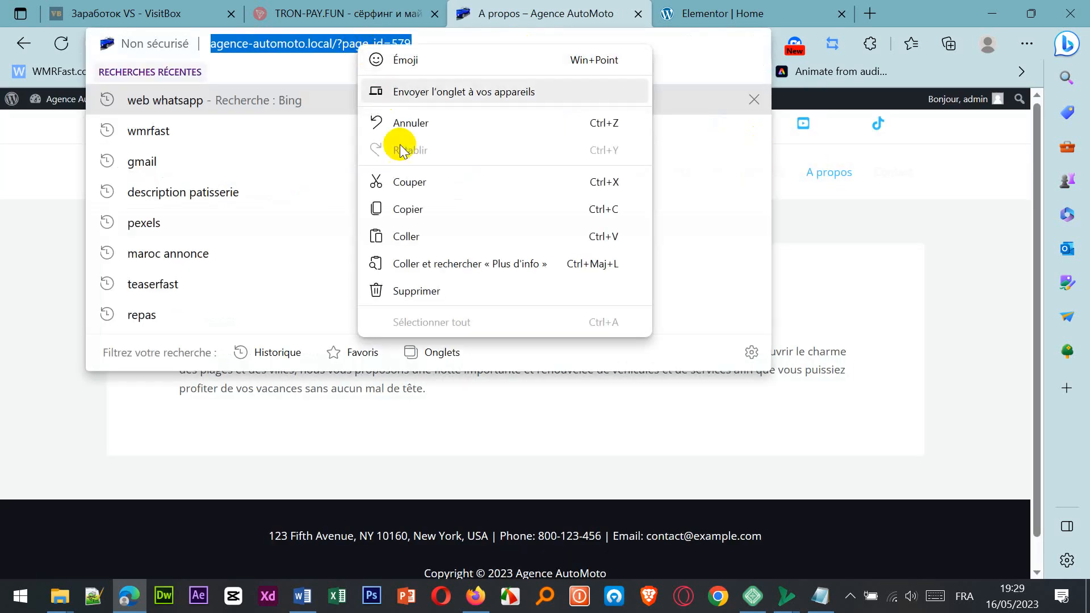
click(409, 206)
Step: Set the centred "Plus d'info" button's link to the copied "A propos" page address and update the page
click(683, 17)
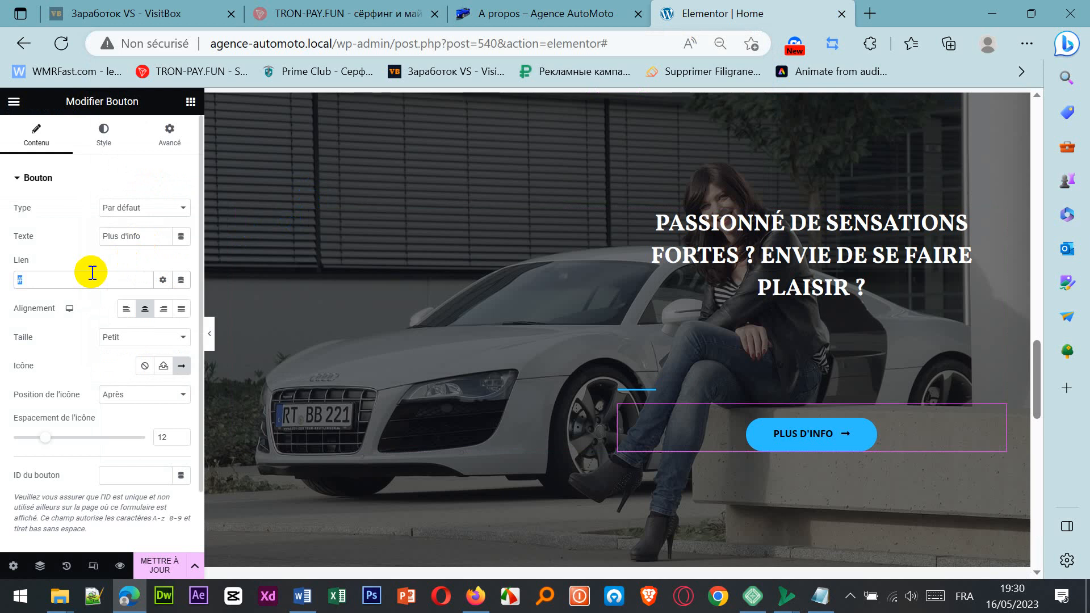
key(ctrl+v)
click(162, 565)
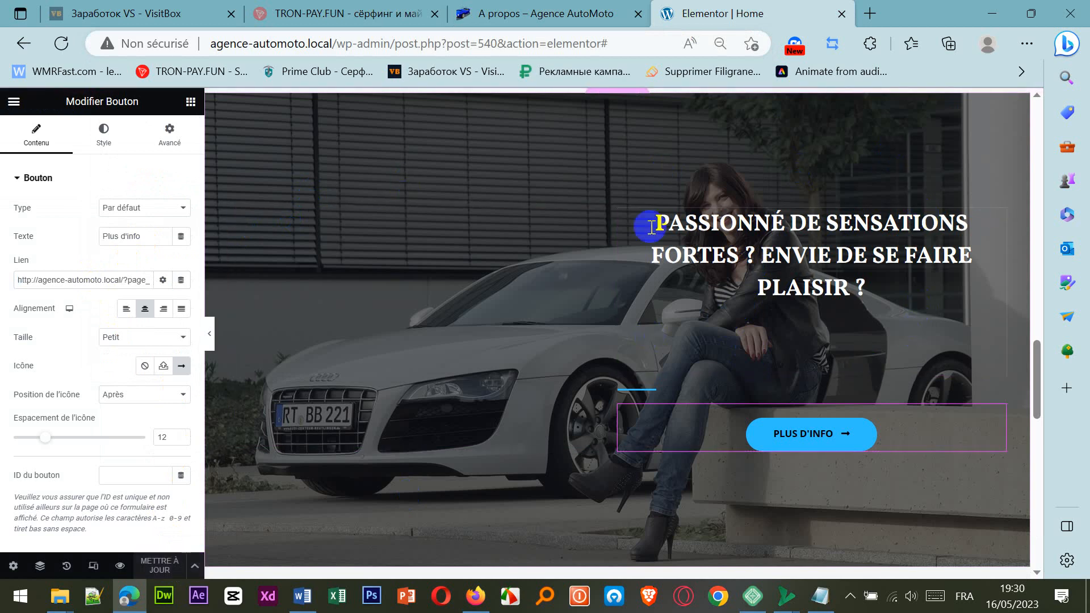
scroll(615, 275, down, 8)
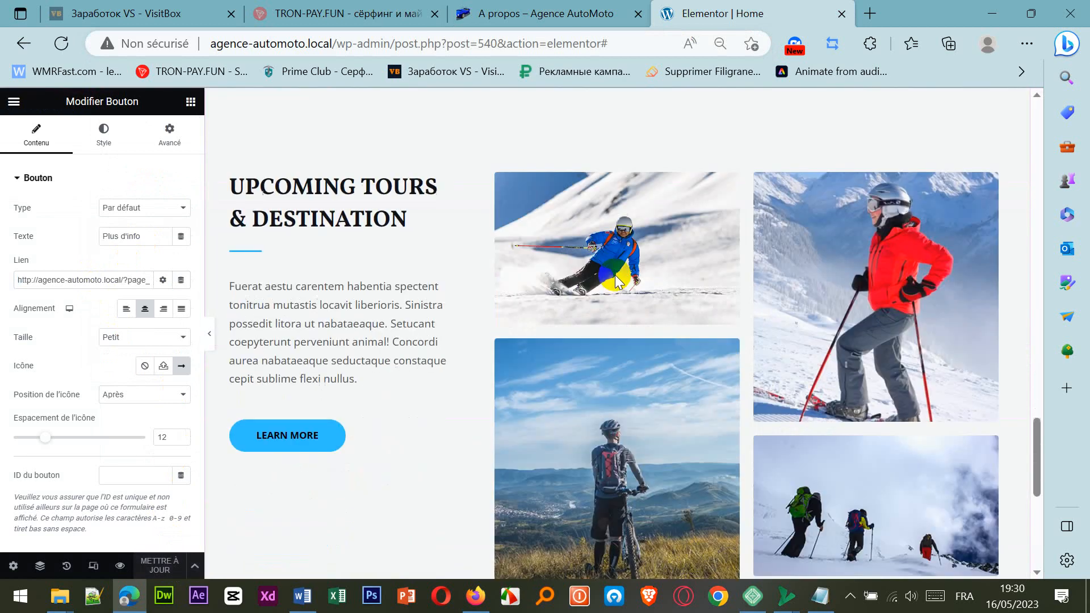
scroll(616, 276, down, 3)
scroll(616, 276, up, 3)
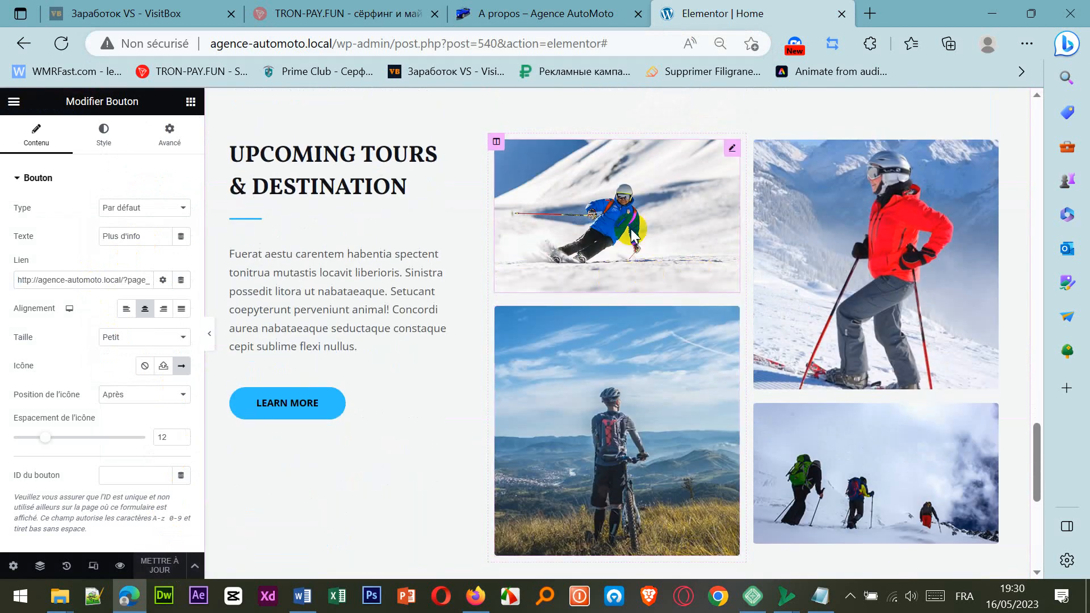
scroll(676, 242, up, 2)
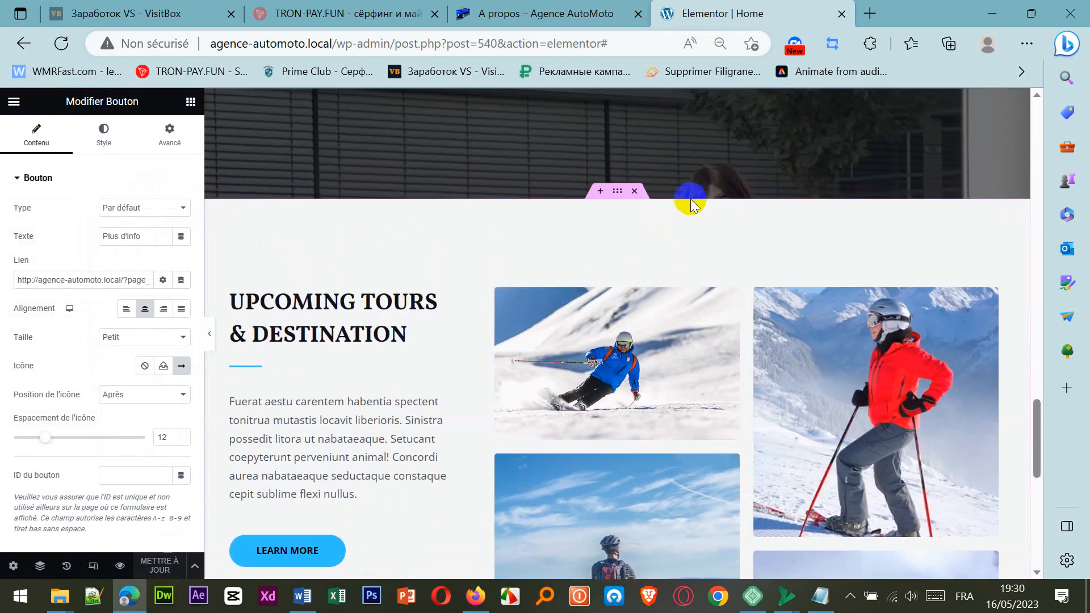
click(616, 194)
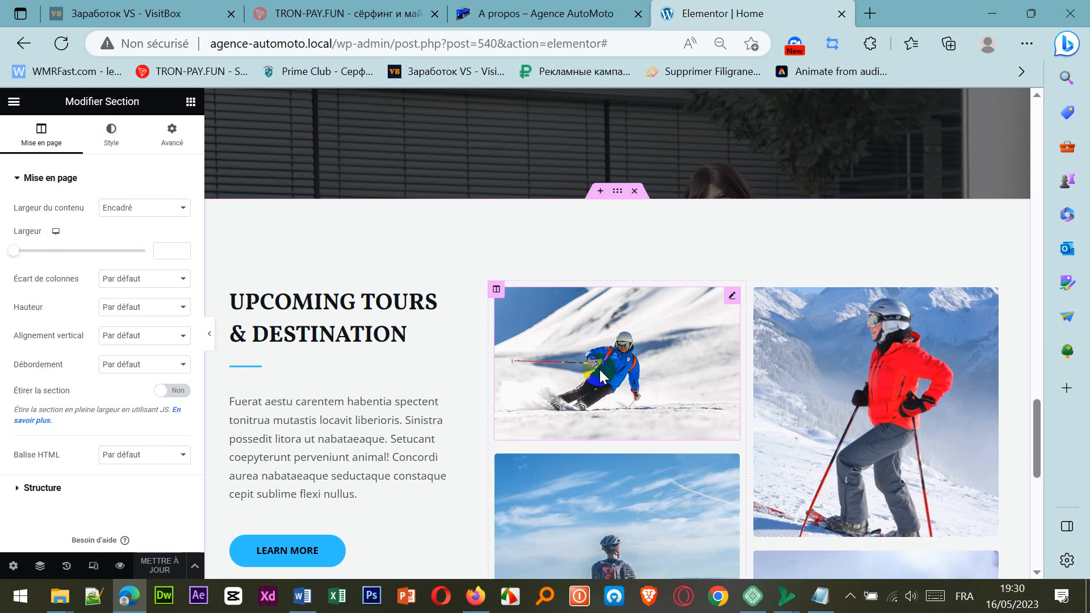
click(112, 141)
click(54, 145)
Step: Check the media library for a replacement for the blue-jacketed skier image and open the file picker for uploading new files
click(550, 335)
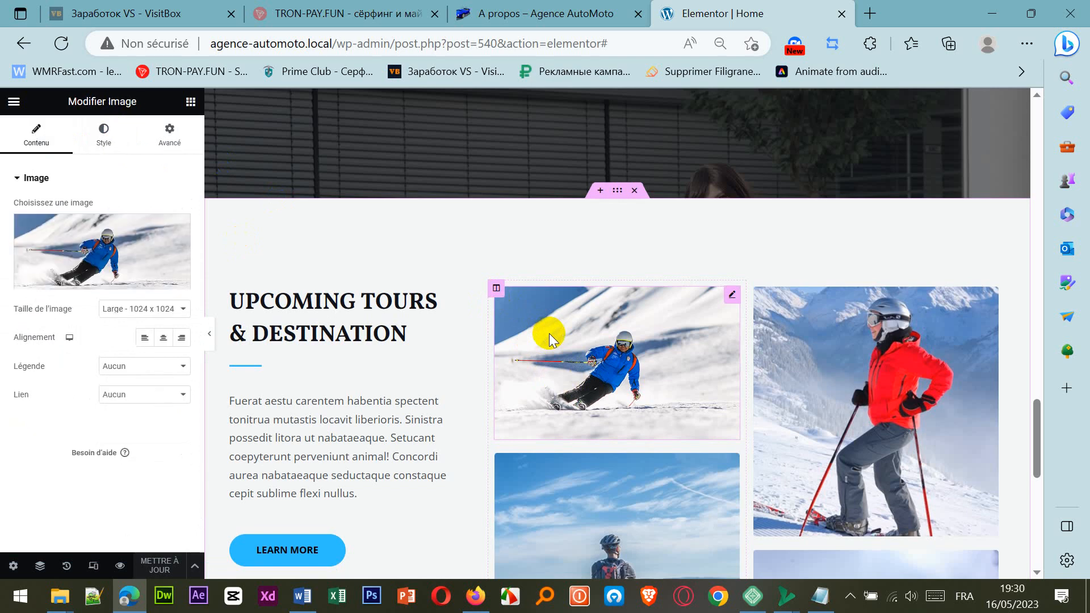
click(95, 280)
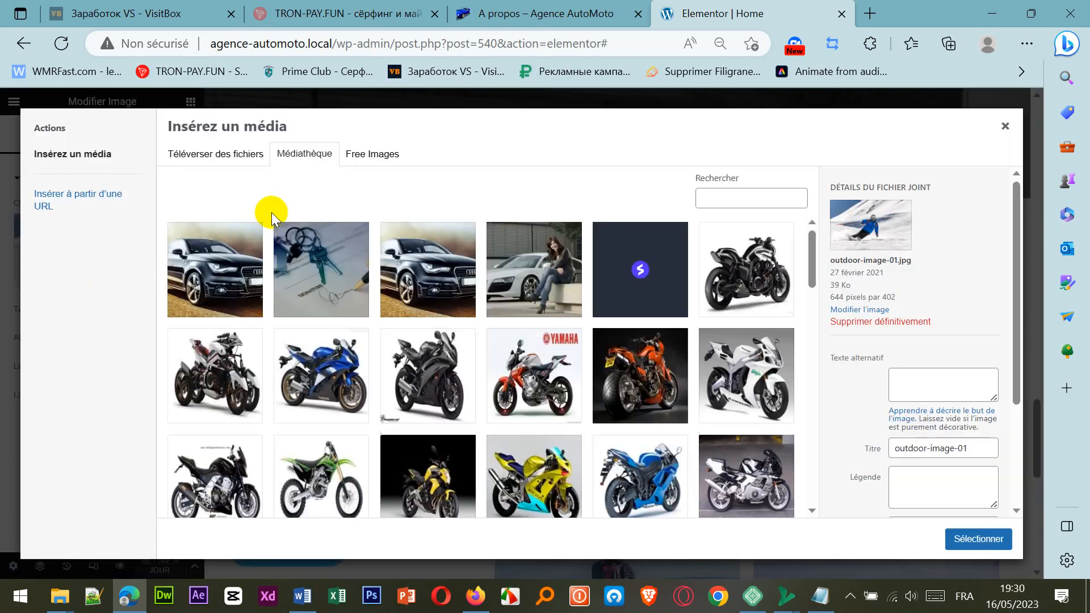
scroll(385, 314, down, 10)
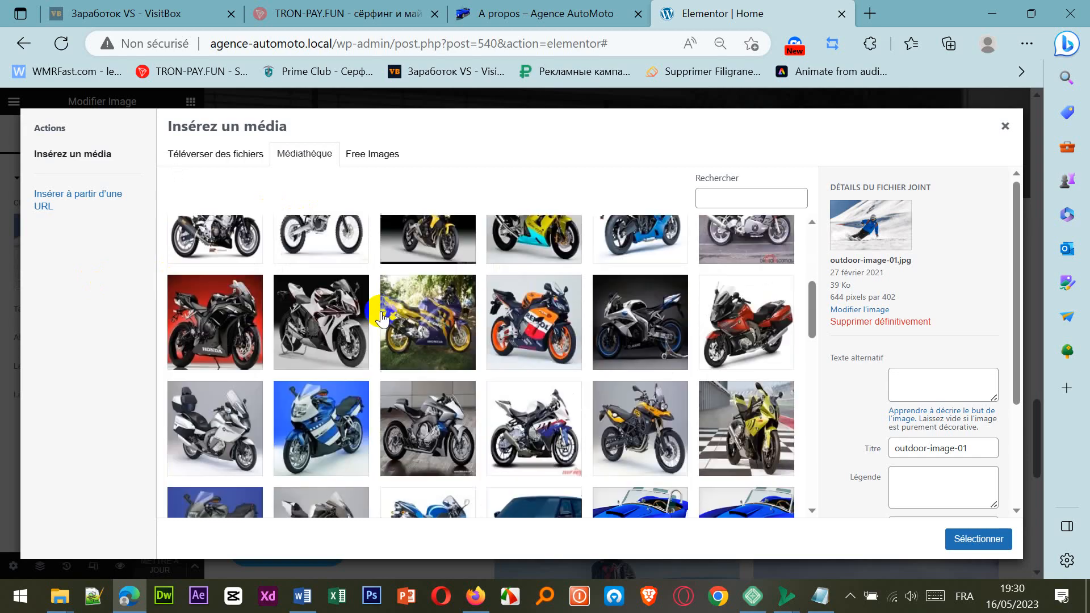
scroll(378, 306, up, 10)
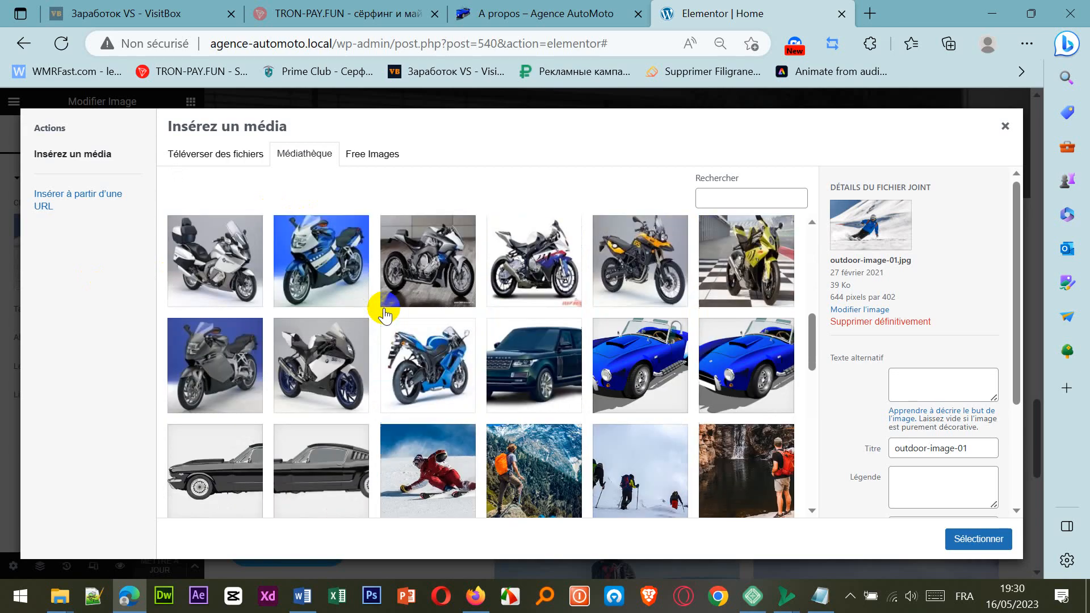
click(249, 166)
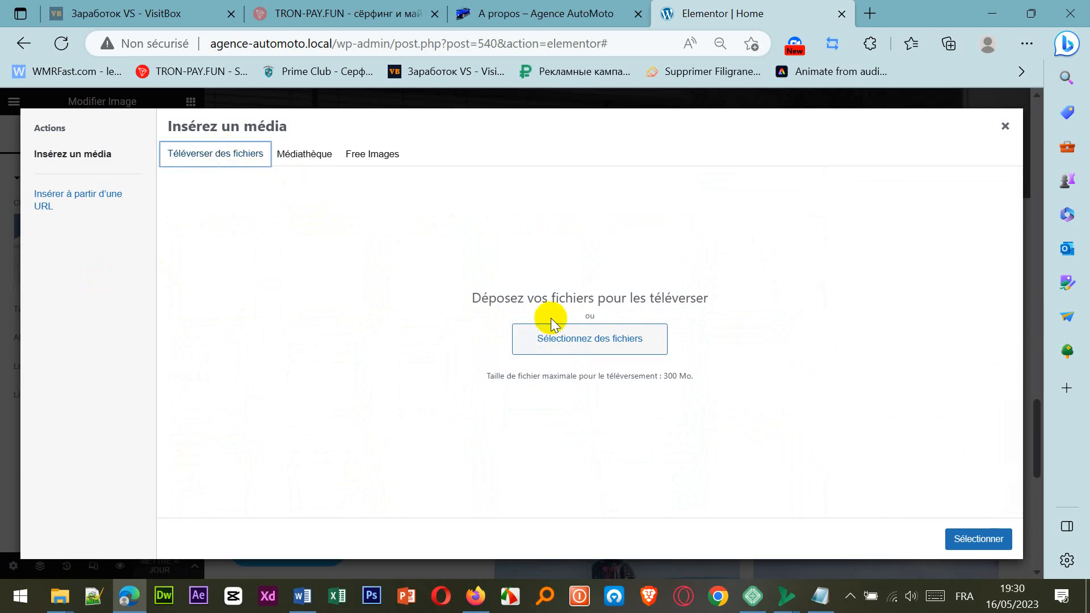
click(601, 343)
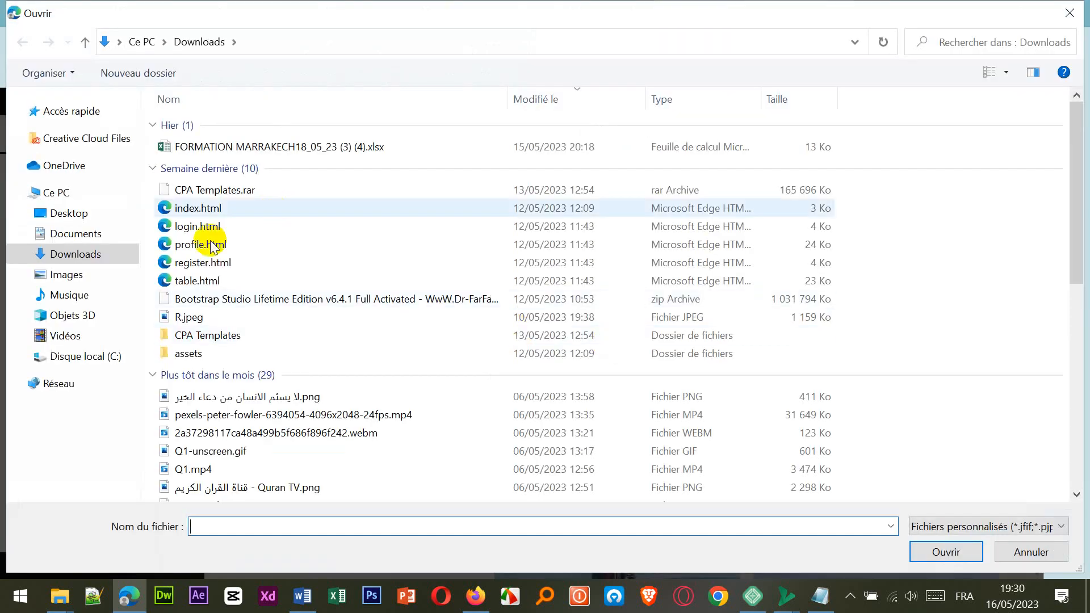
Step: Browse to the Desktop folder "Wordpress Cours", subfolder "Données", and open its "Voitures" folder
click(71, 213)
click(577, 273)
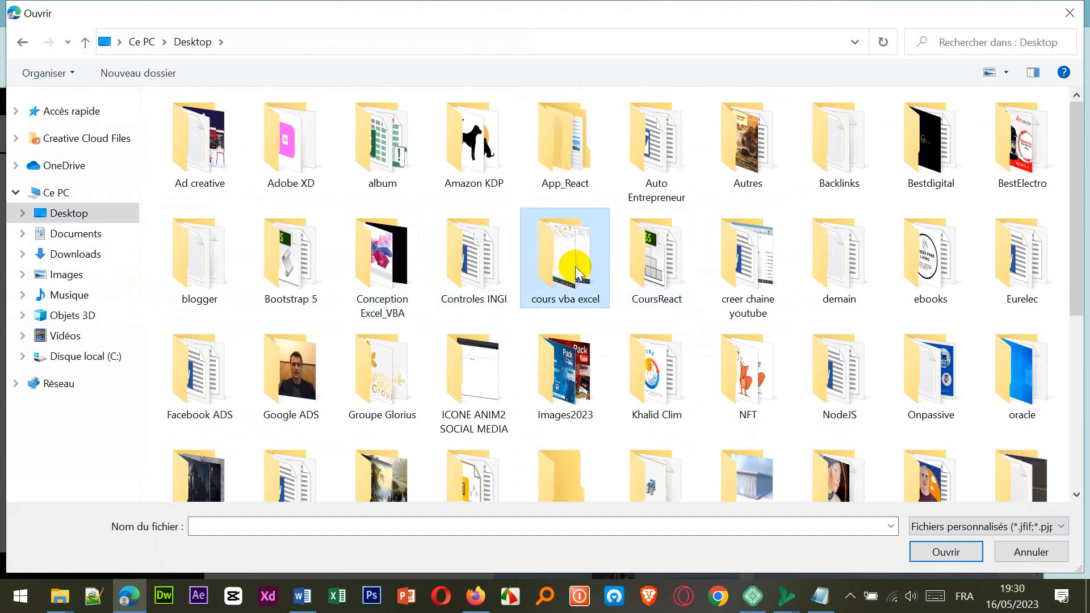
scroll(580, 278, down, 5)
click(577, 275)
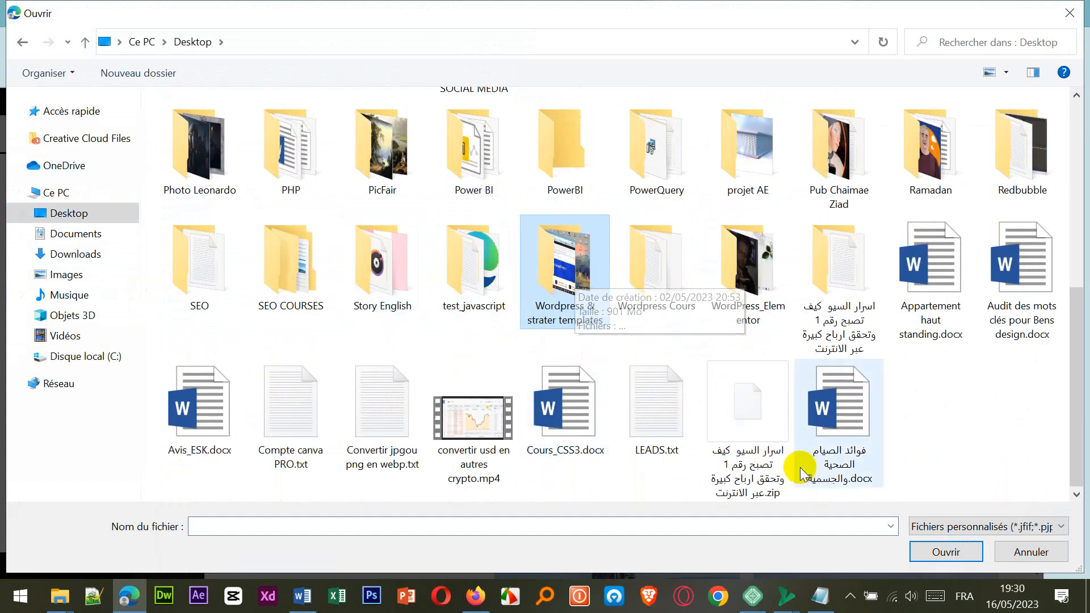
double_click(654, 267)
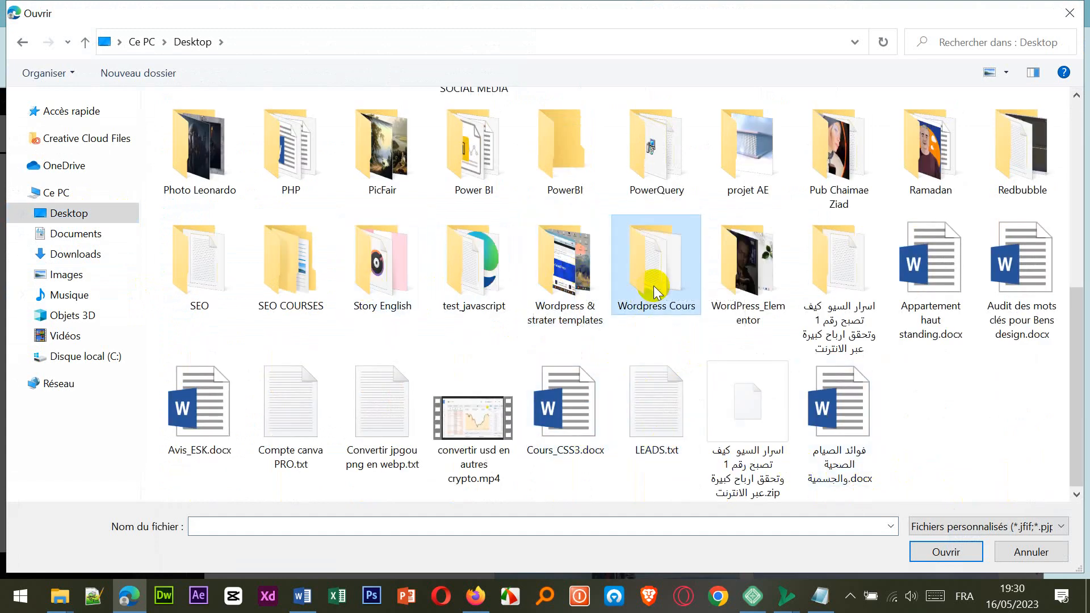
double_click(292, 139)
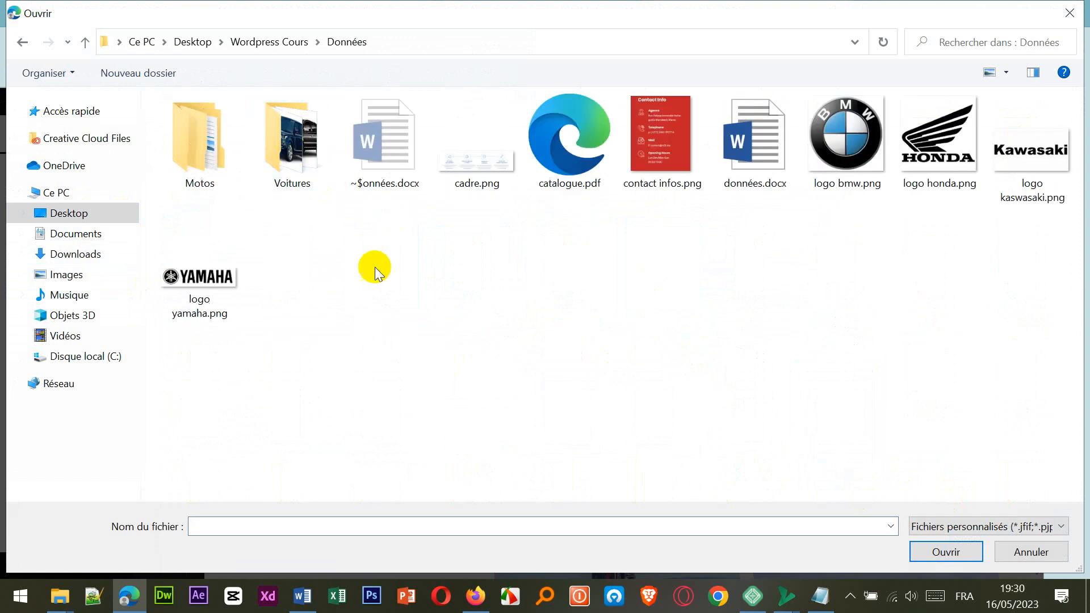
double_click(304, 149)
Step: Upload all six car images from the "Voitures" folder and replace the blue-jacketed skier image with range-rover-1.png
drag(789, 242, 264, 265)
drag(736, 234, 185, 140)
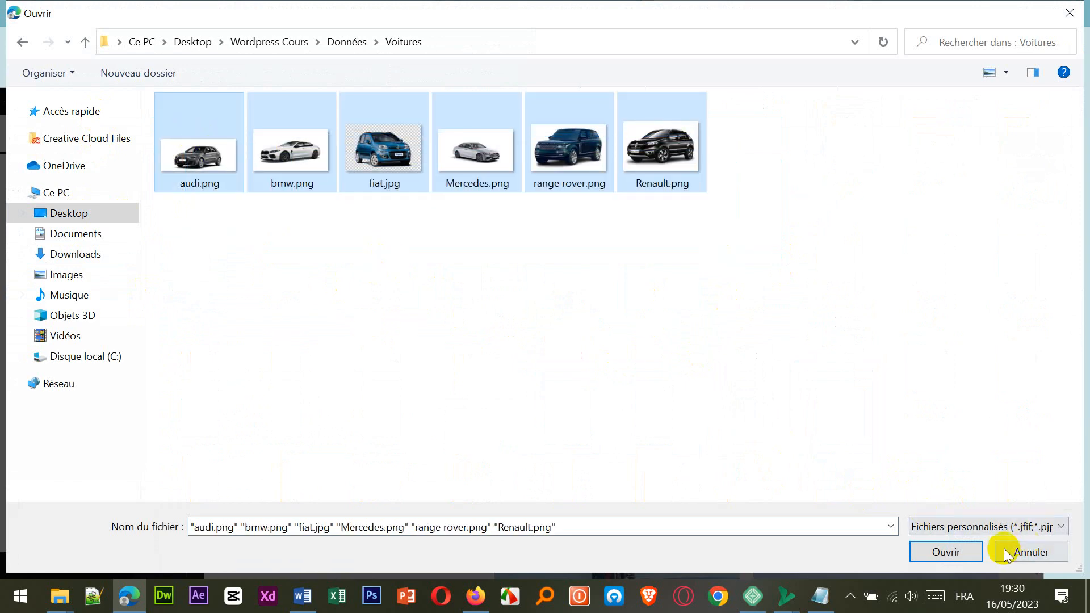
click(963, 552)
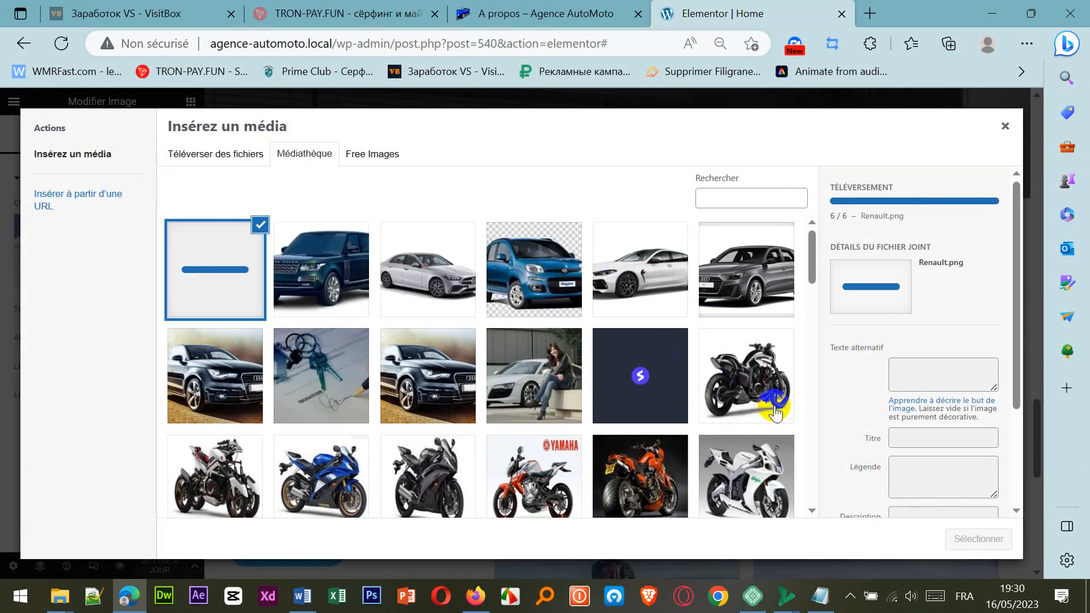
click(328, 276)
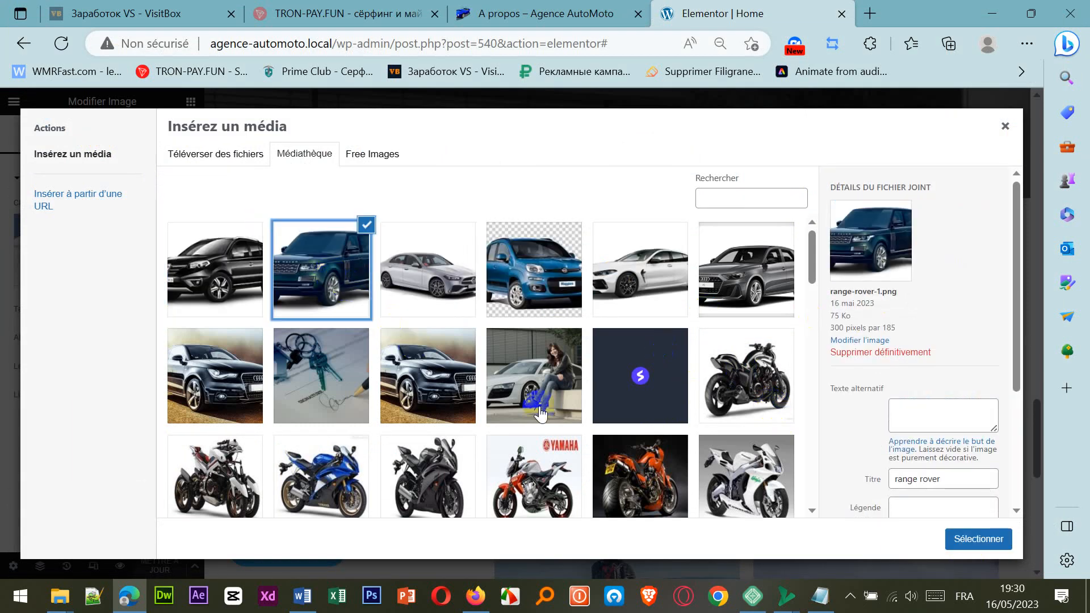
click(964, 537)
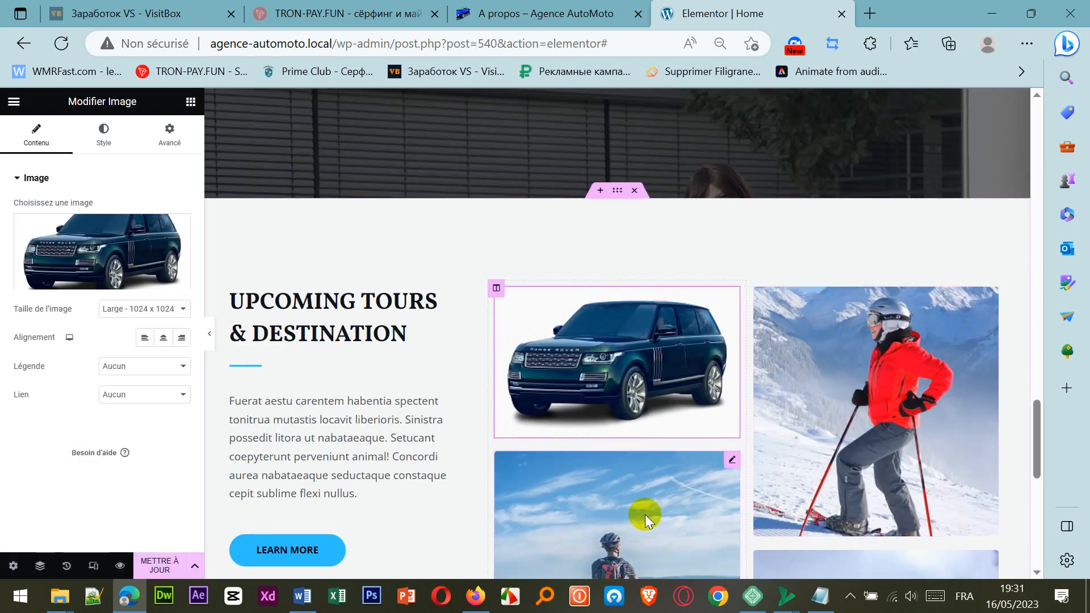
Step: Replace the cyclist image below the Range Rover with the silver Mercedes picture from the media library
click(96, 282)
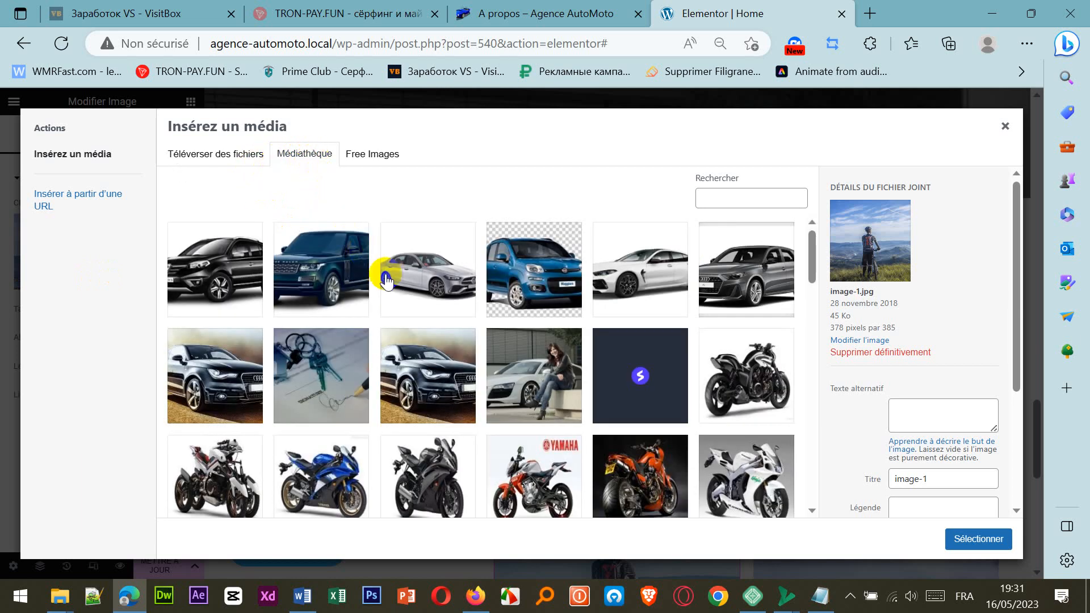
click(410, 295)
click(967, 537)
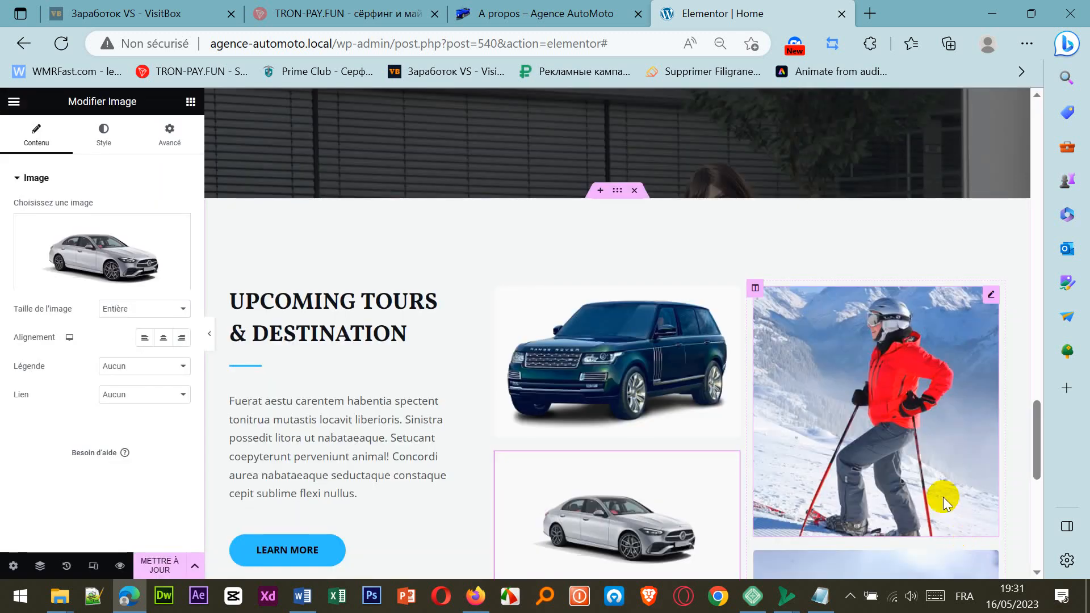
Step: Replace the red-jacketed skier image with fiat.jpg from the media library
click(931, 446)
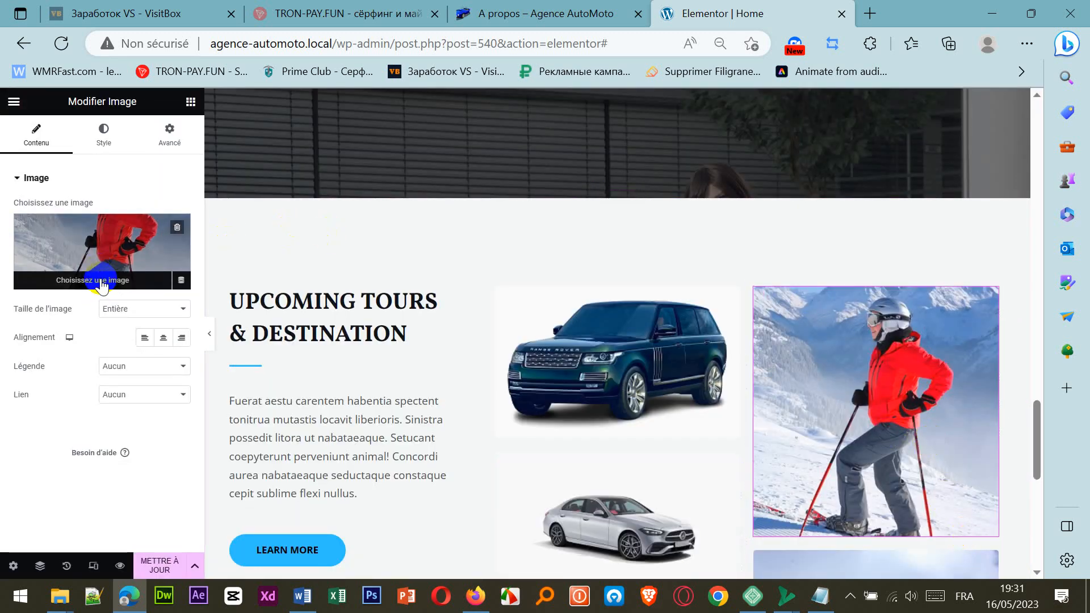
click(103, 284)
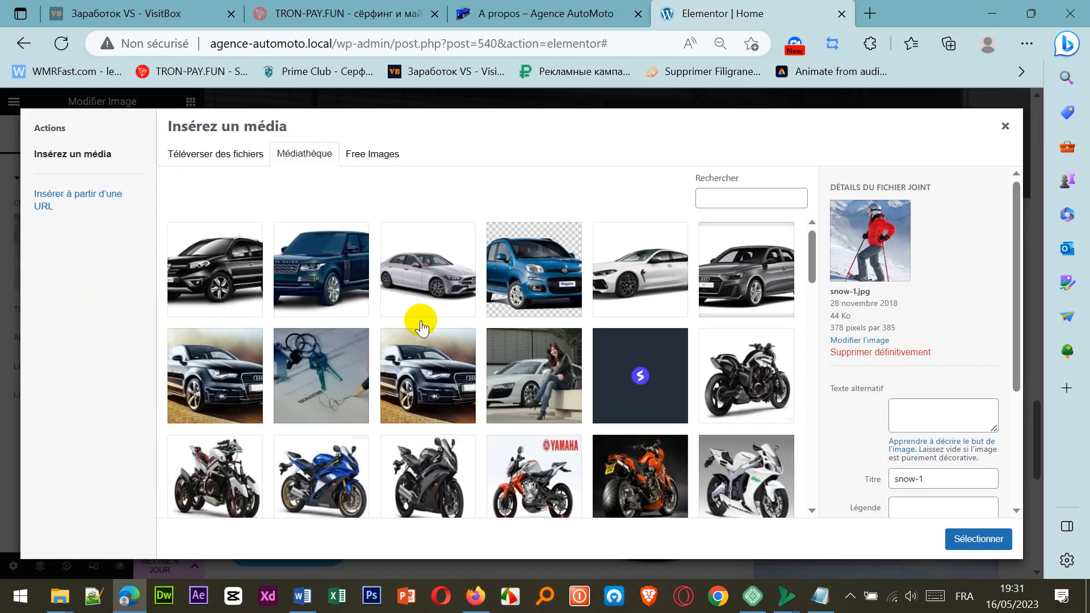
click(549, 304)
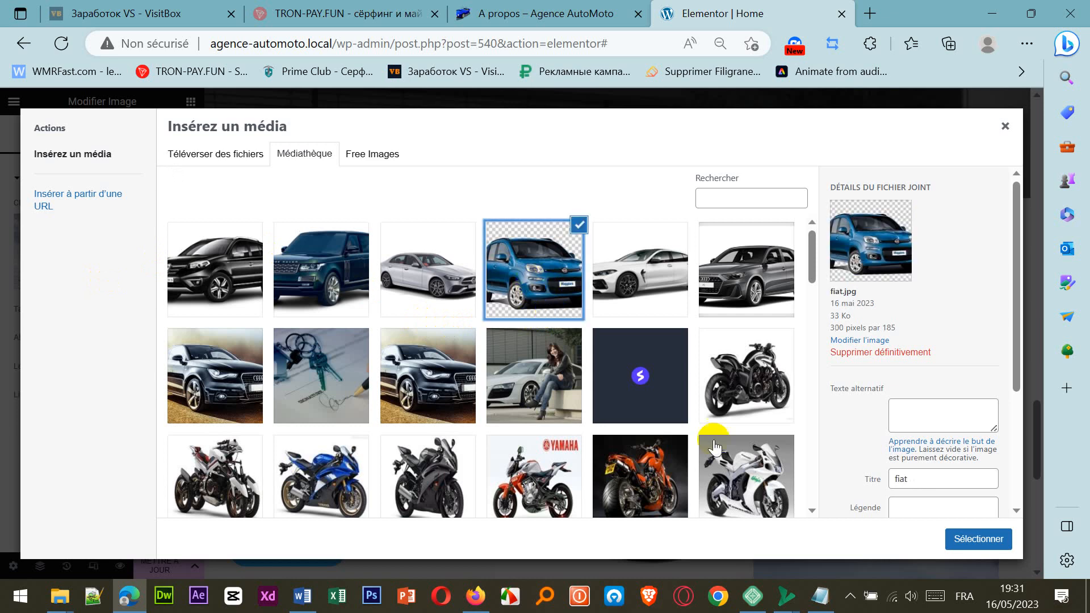
click(979, 540)
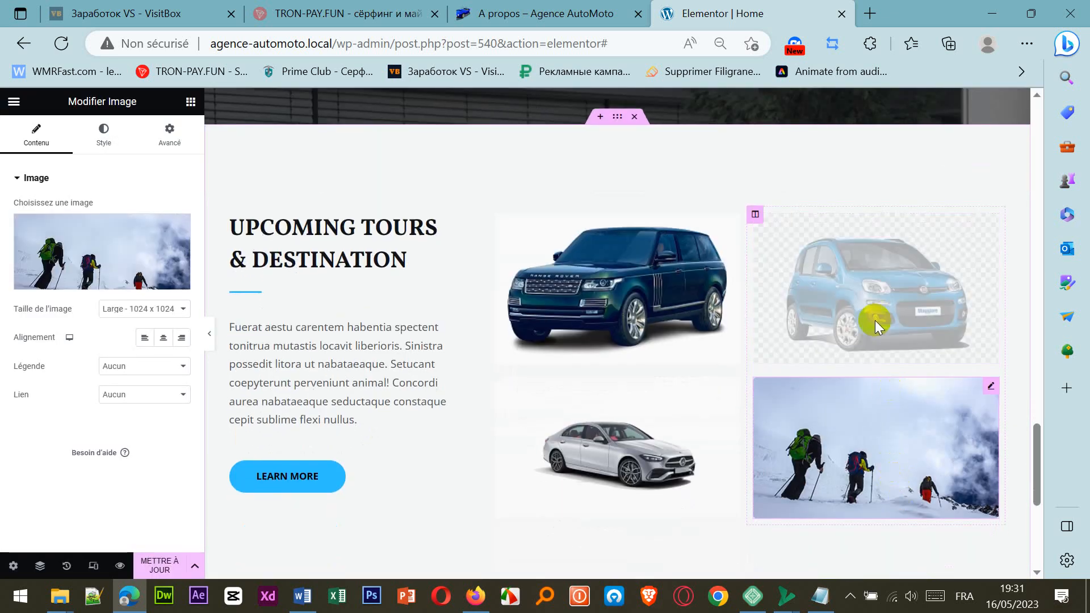
Step: Replace the snowy hikers image with the grey Audi picture on a white background from the media library
click(127, 280)
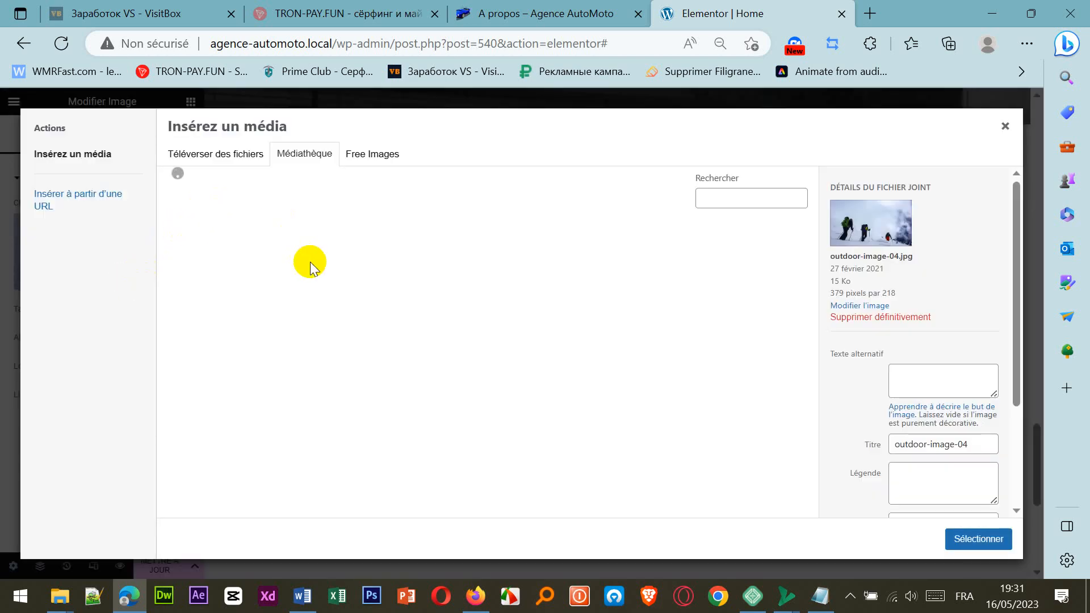
click(732, 279)
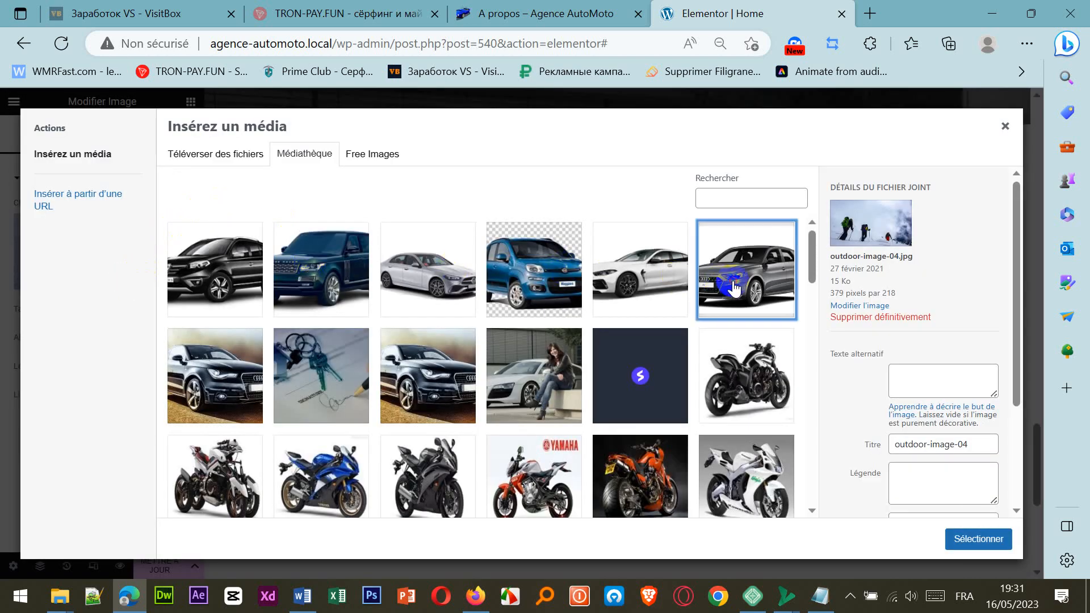
click(962, 541)
Step: Replace the blue Fiat image above the grey Audi with car-audi-auto-604019-1.jpg from the media library
click(839, 276)
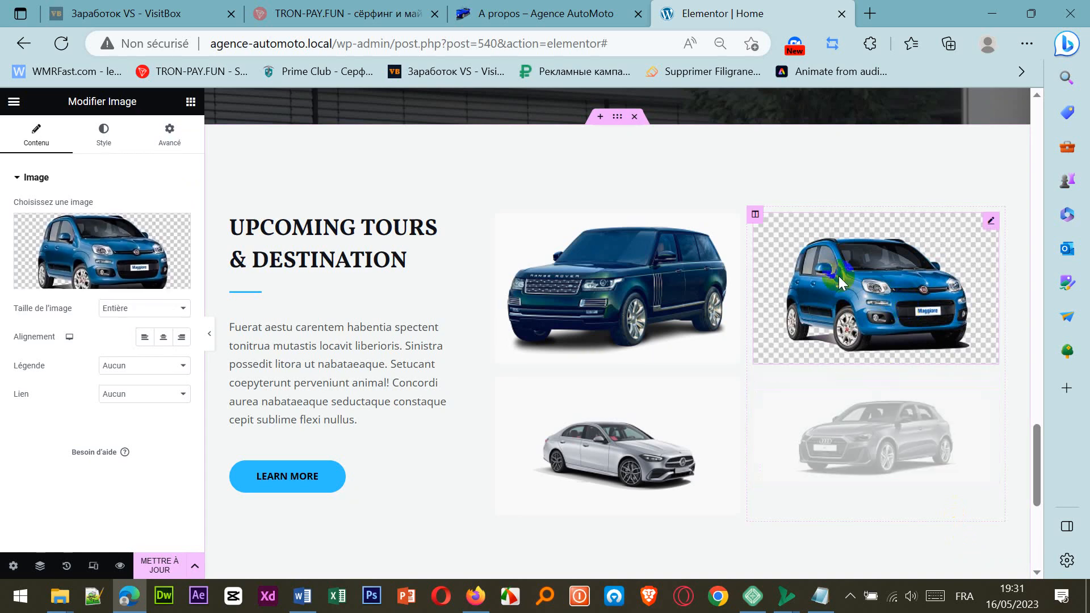
click(73, 277)
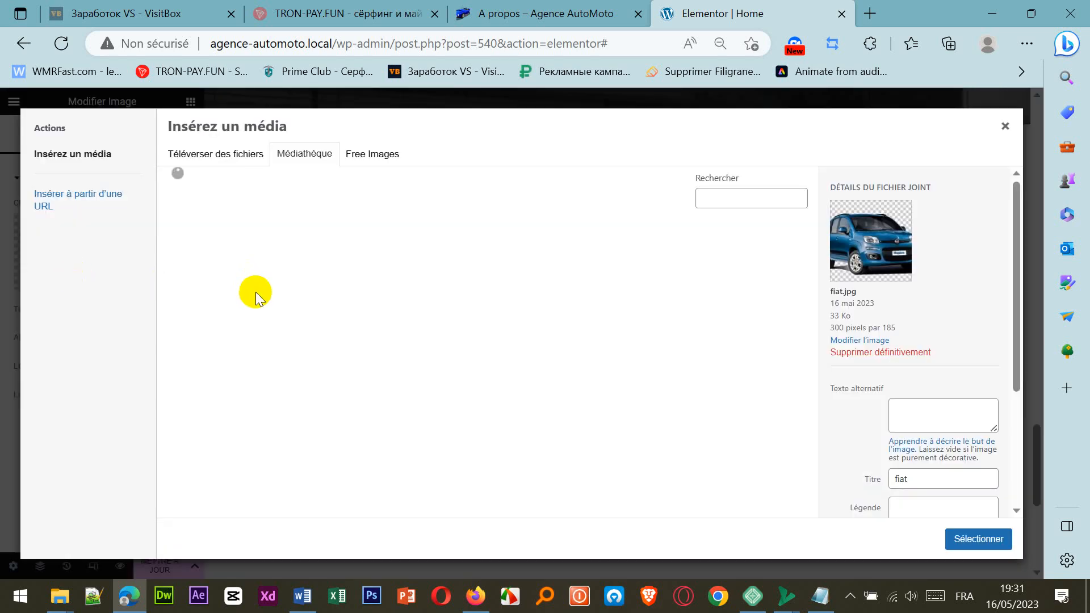
click(237, 399)
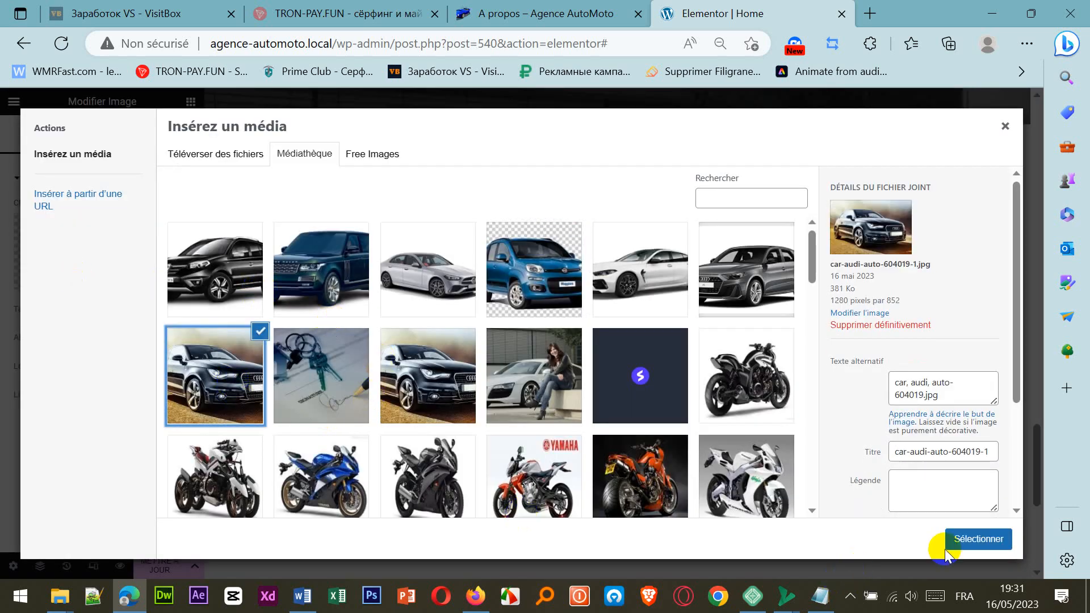
click(961, 540)
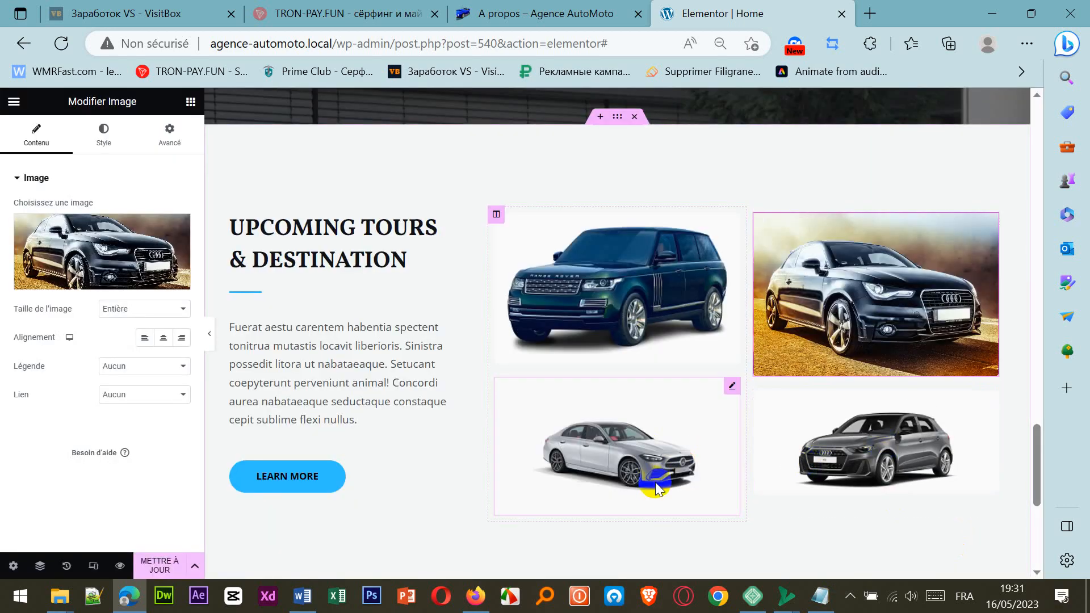
scroll(656, 489, down, 4)
scroll(655, 484, up, 4)
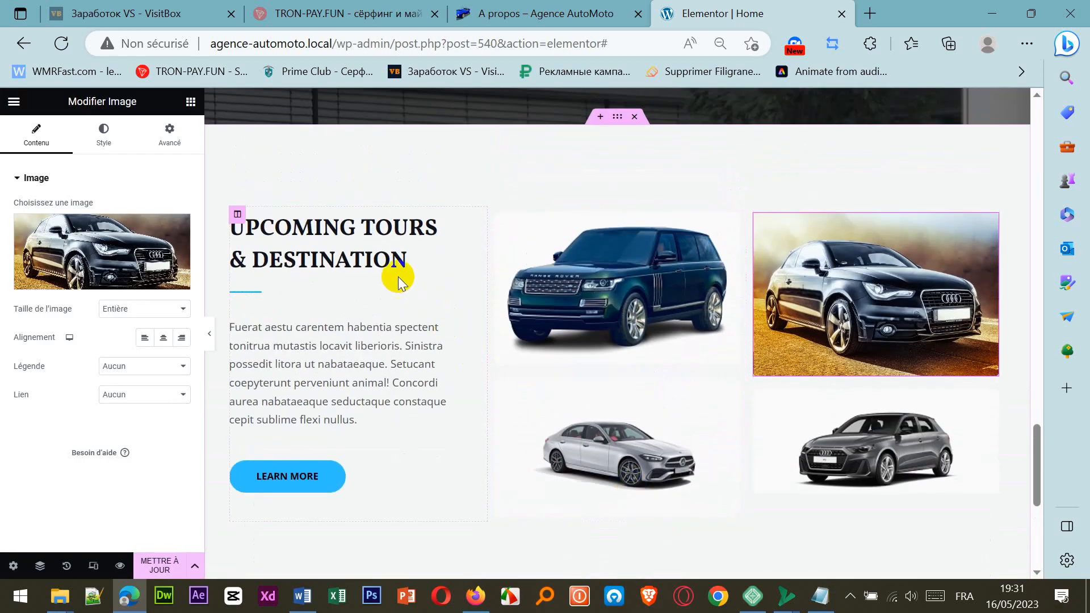
Step: Select the "Upcoming Tours & Destination" heading, switch to données.docx in Word and copy the title "Découvrez nos offres exclusives"
click(366, 259)
click(302, 596)
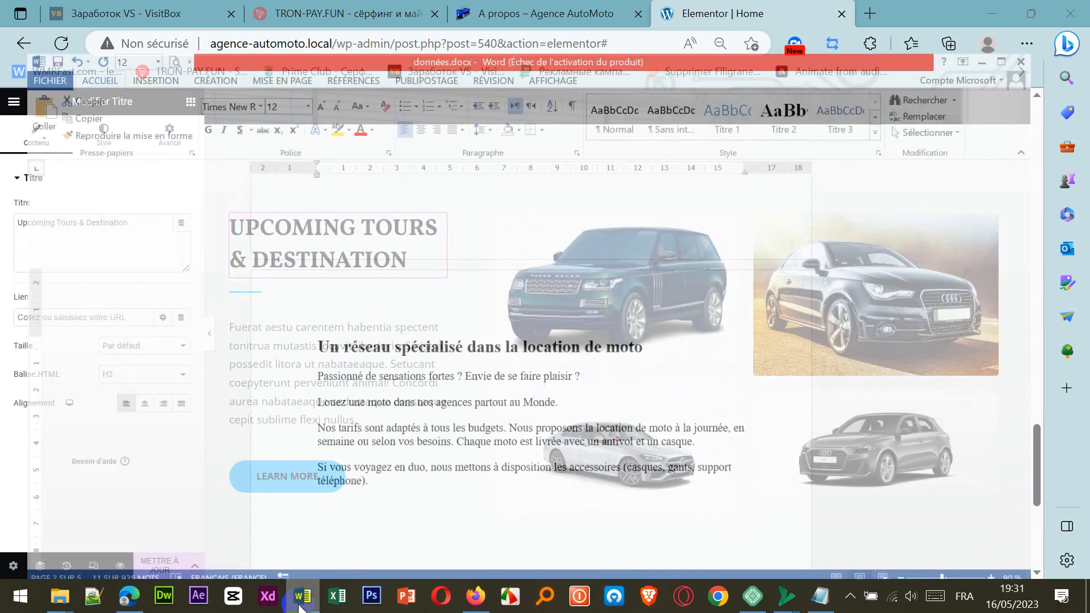
scroll(561, 404, down, 4)
scroll(558, 405, up, 4)
scroll(561, 407, up, 8)
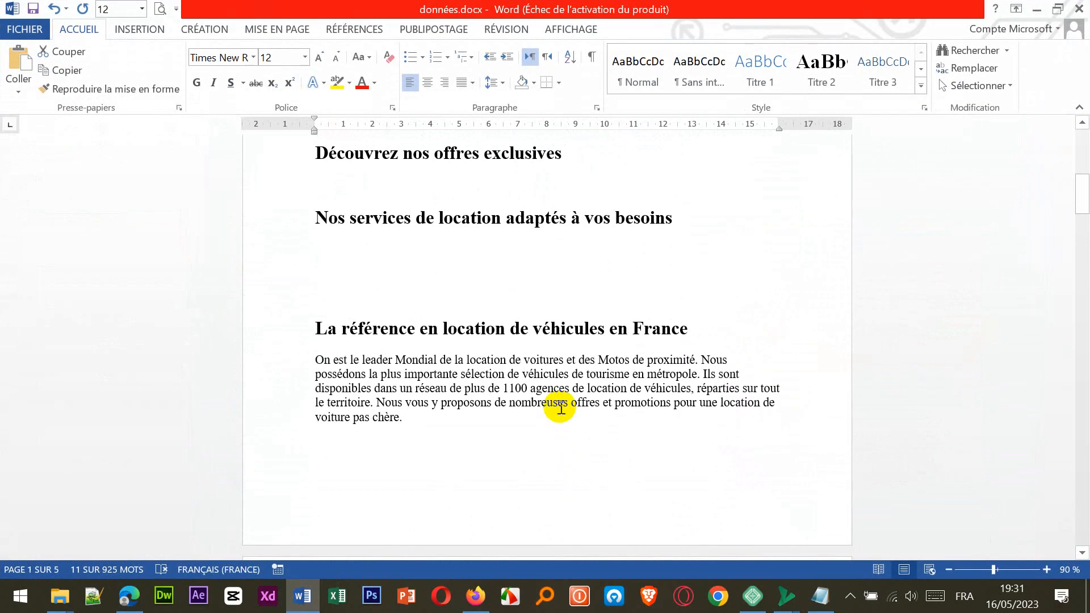
drag(570, 407, 360, 407)
key(ctrl+c)
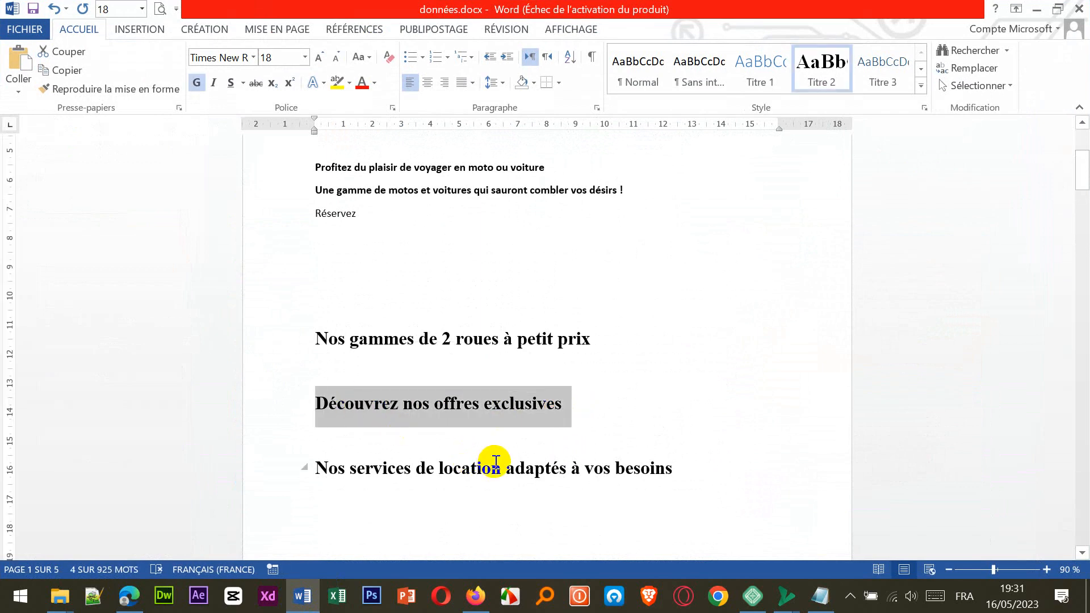
Step: Switch back to Elementor in the browser and replace the "Upcoming Tours & Destination" heading text with "Découvrez nos offres exclusives"
click(129, 596)
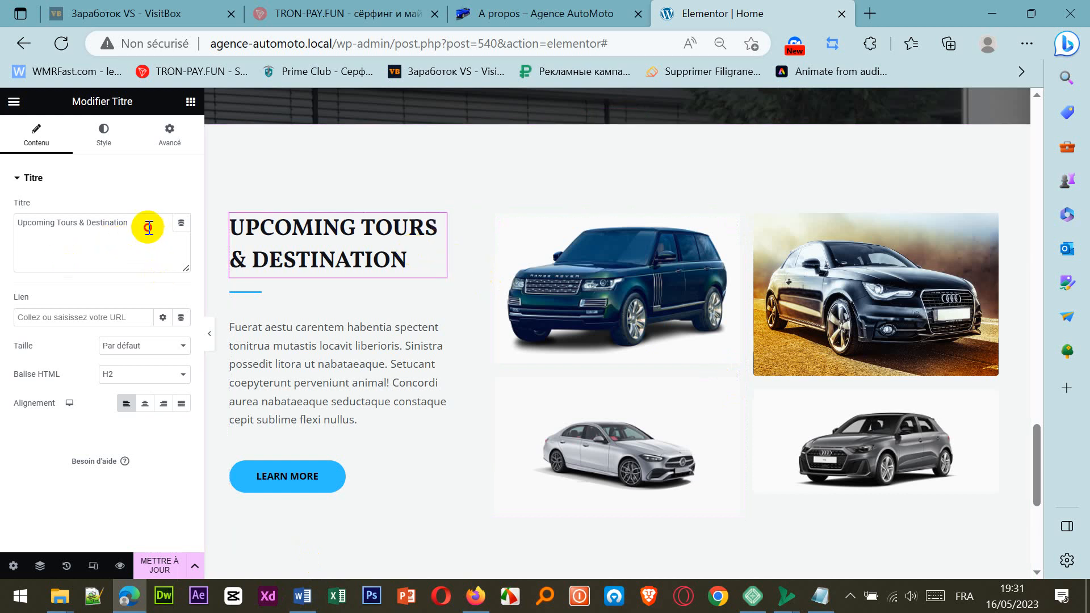
drag(152, 234, 3, 225)
key(ctrl+v)
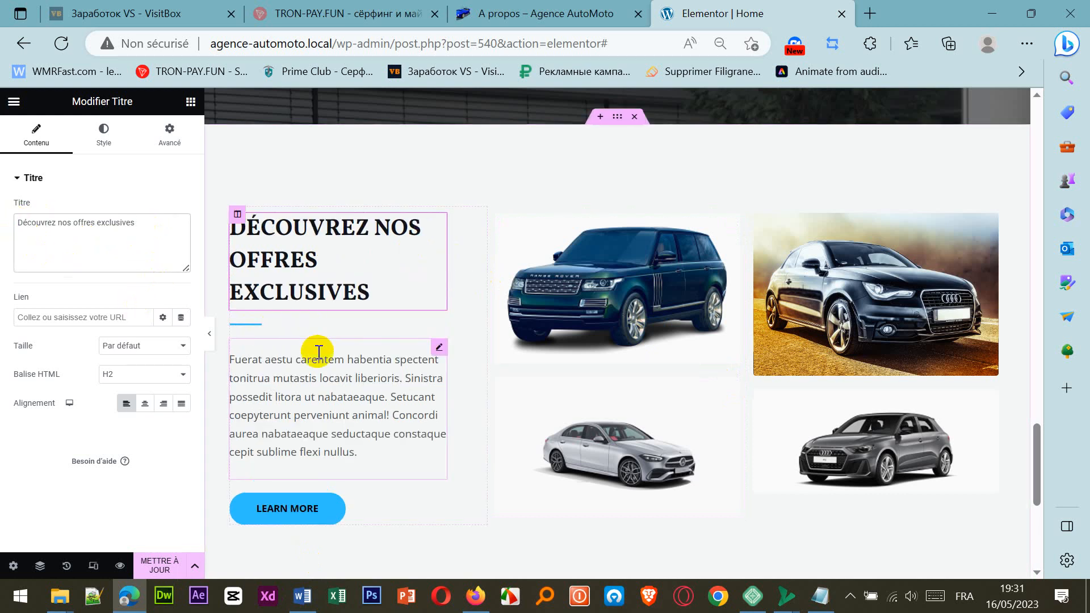
Step: Set the "Découvrez nos offres exclusives" heading's HTML tag to H3 and centre its alignment
click(176, 372)
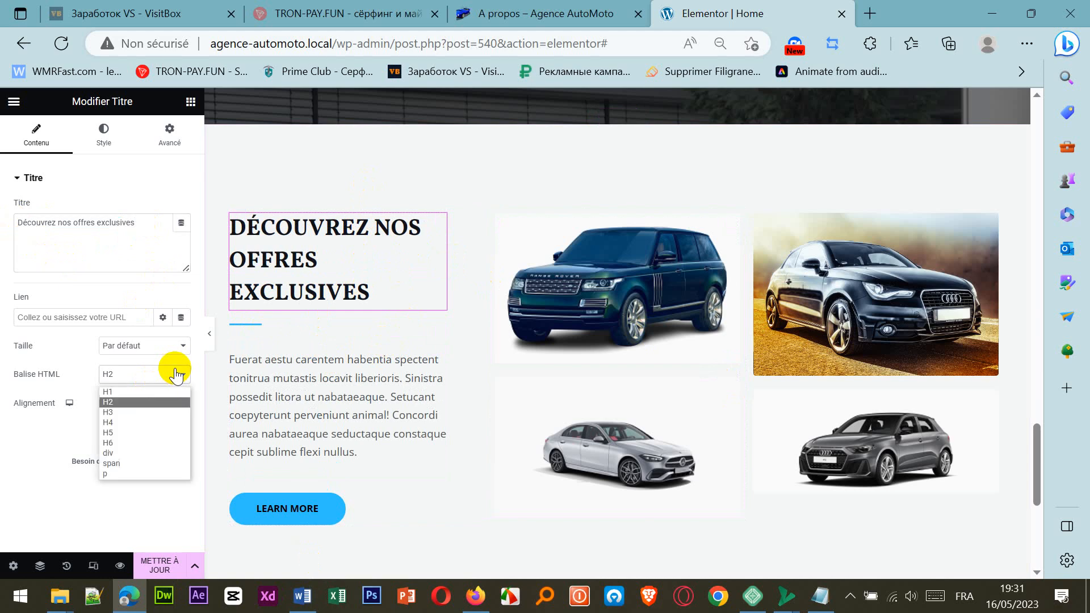
click(144, 413)
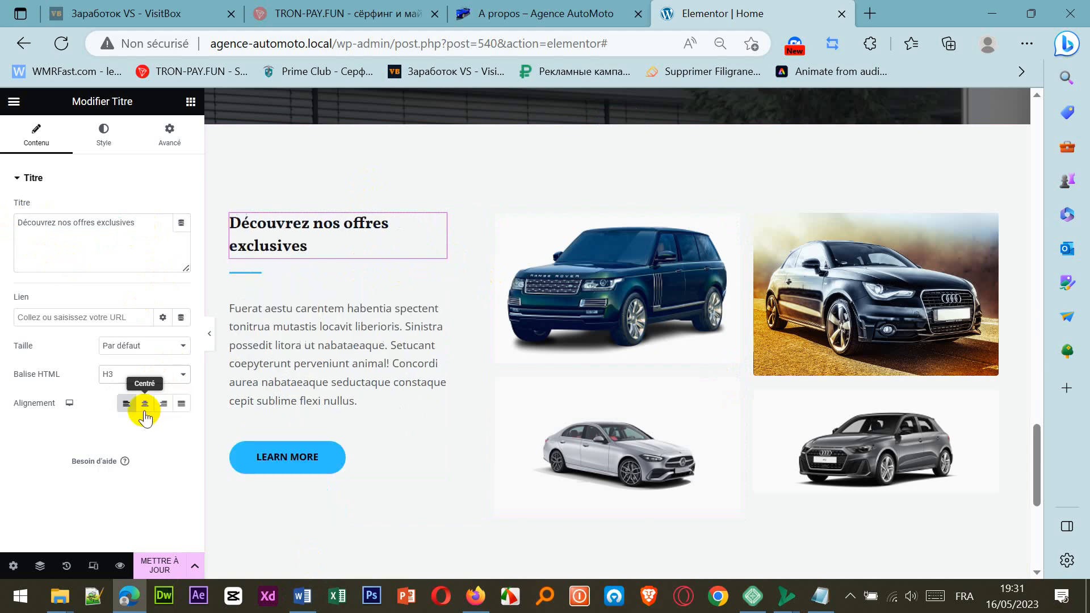
click(145, 405)
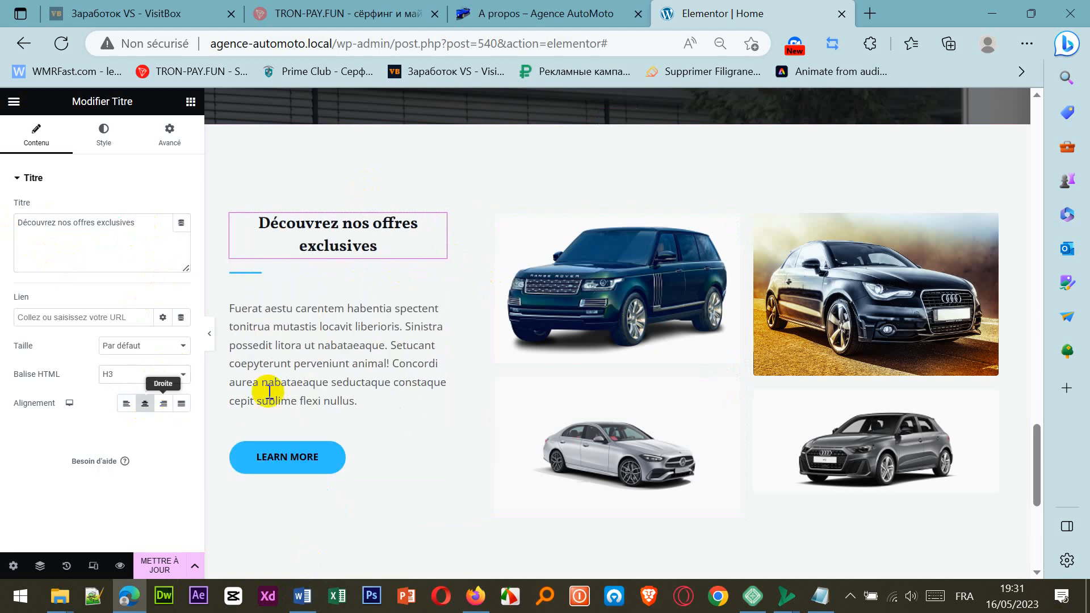
Step: Select the placeholder paragraph under the heading, switch to données.docx in Word and copy the first paragraph under "Voitures"
click(333, 406)
click(318, 599)
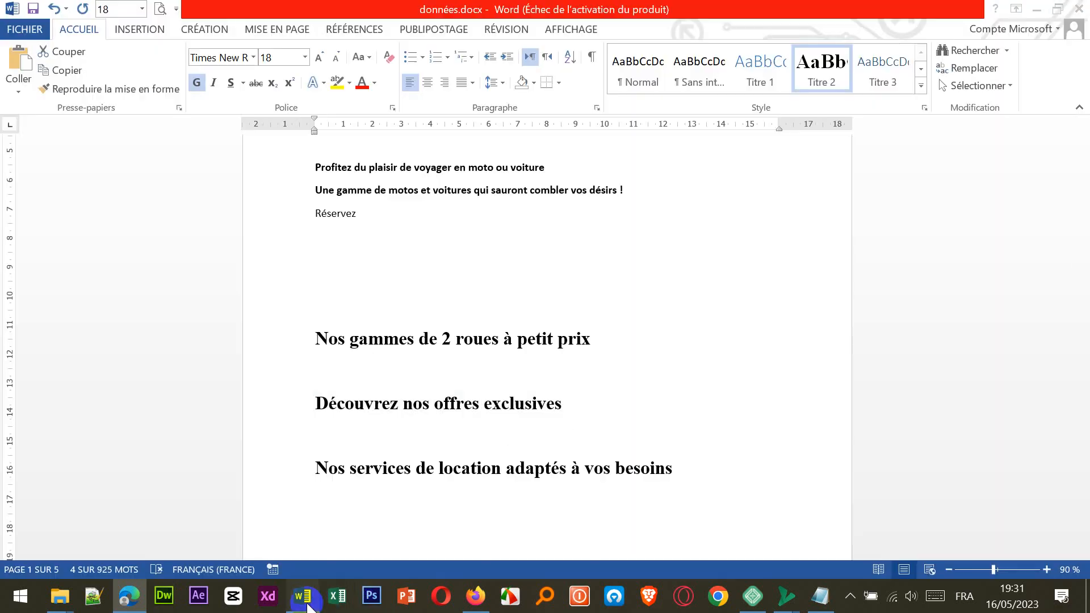
scroll(581, 365, down, 15)
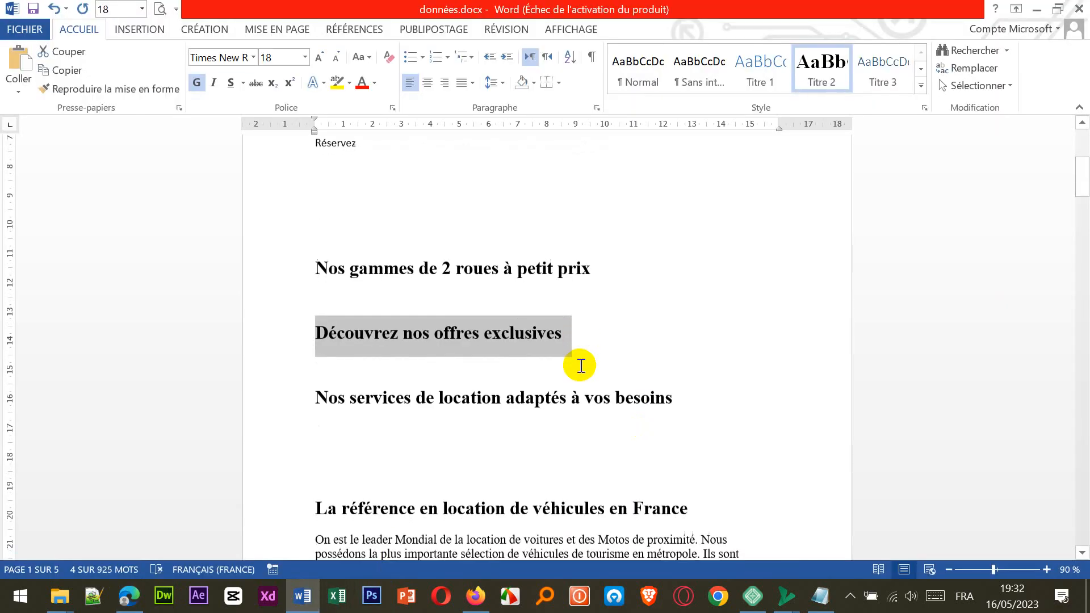
scroll(580, 365, down, 2)
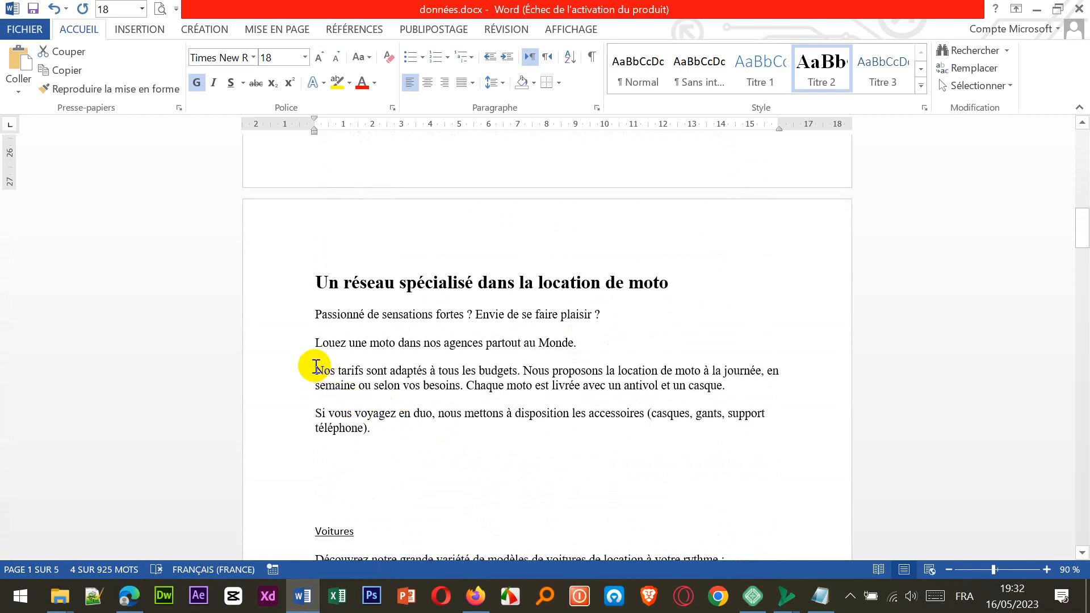
scroll(322, 423, down, 4)
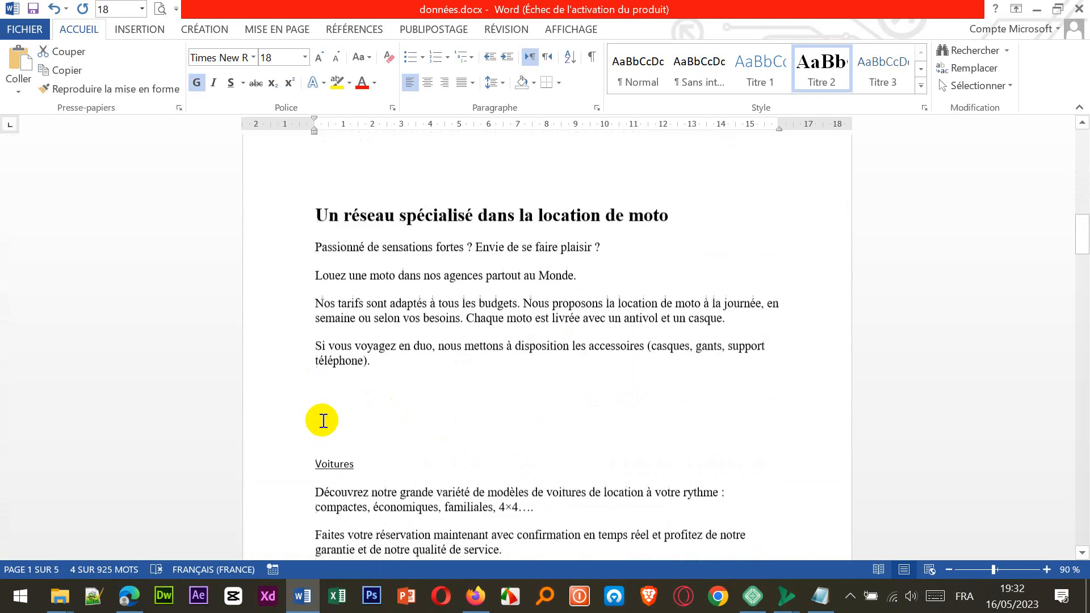
drag(316, 421, 623, 434)
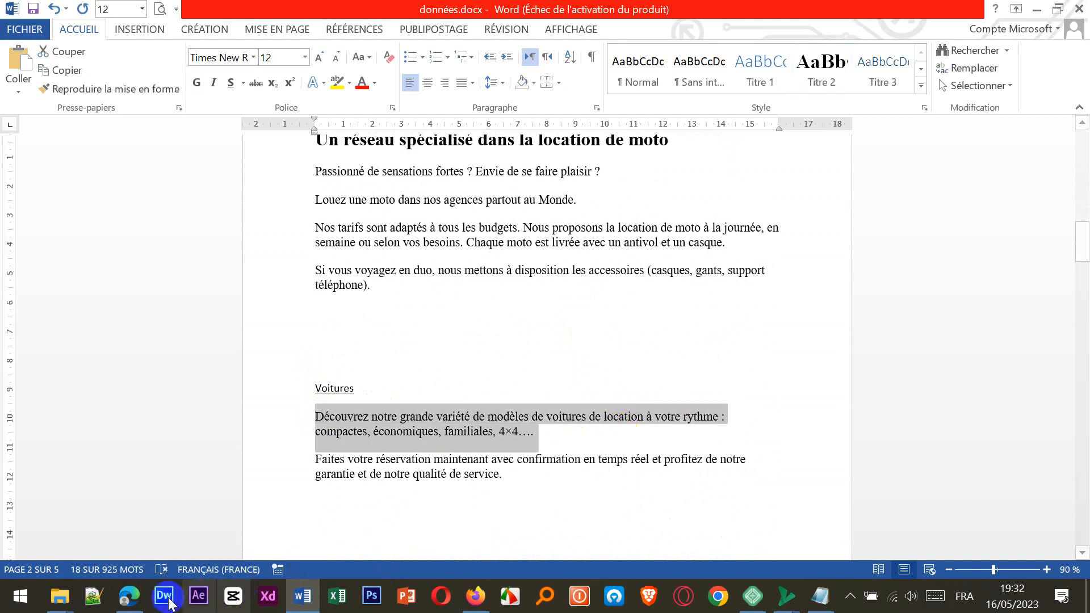
Step: Back in Elementor, replace the placeholder paragraph with "Découvrez notre grande variété de modèles de voitures de location à votre rythme : compactes, économiques, familiales, 4×4…."
click(130, 596)
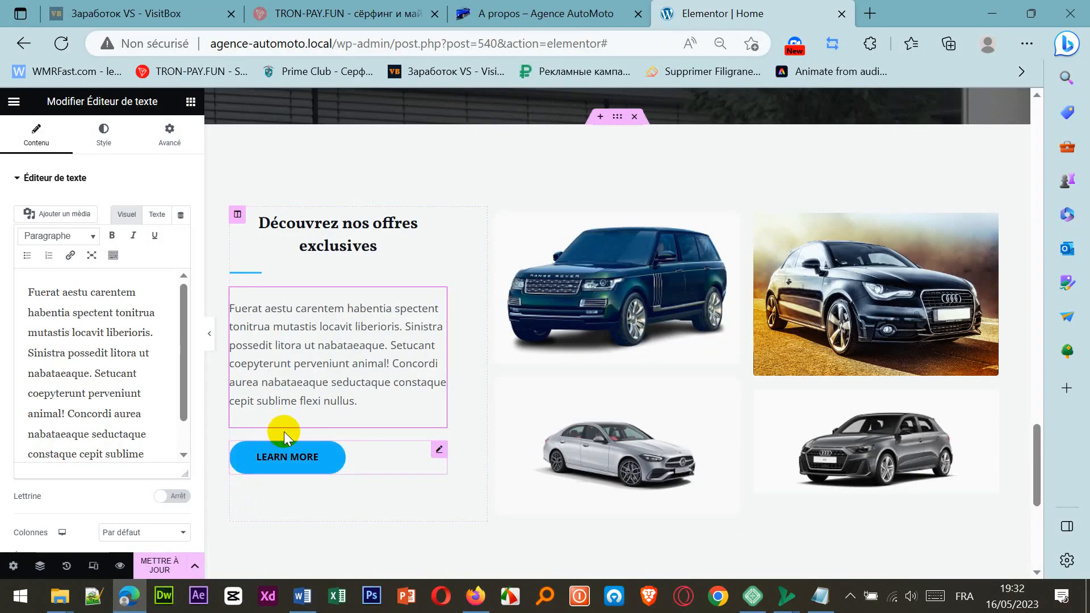
click(133, 372)
key(ctrl+a)
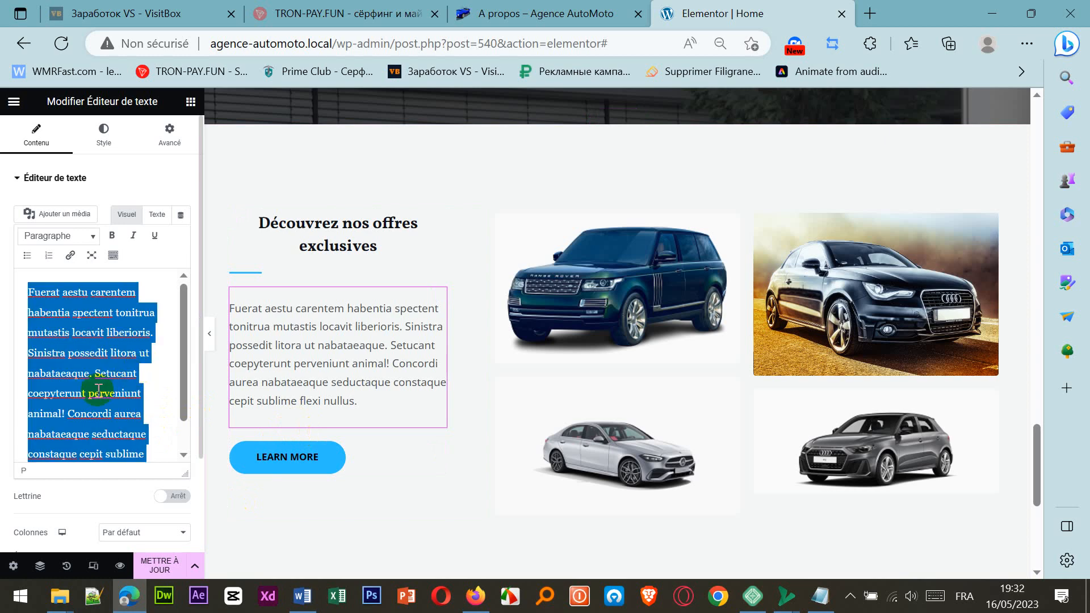
key(BackSpace)
text(Découvrez notre grande variété de modèles de voitures de location à votre rythme : compactes, économiques, familiales, 4×4....)
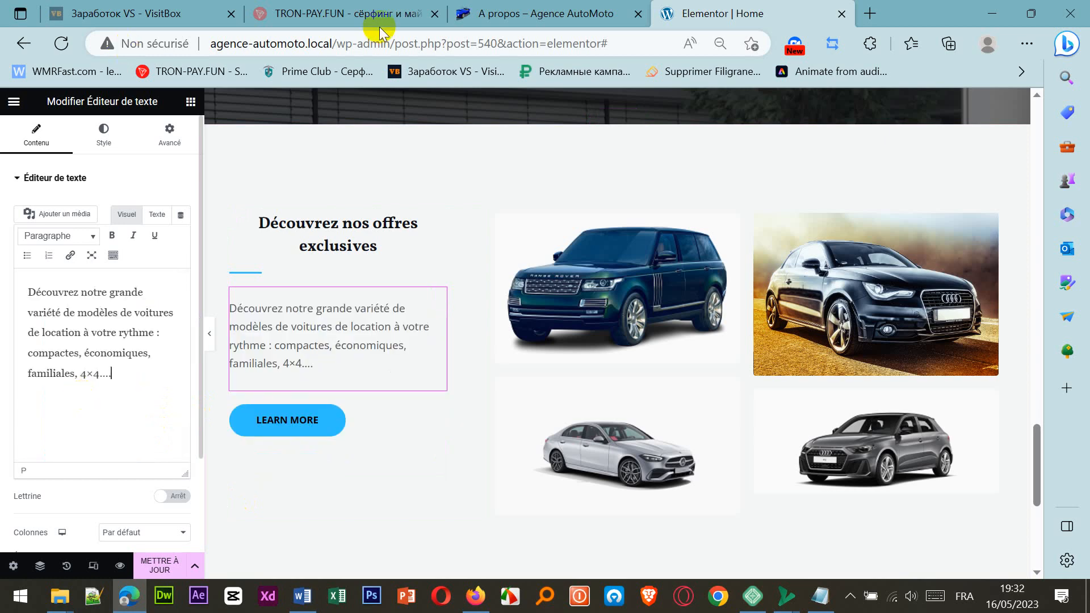
Step: Replace the "Learn More" button text with "Plus d'info" copied from the Notepad note and centre the button
click(335, 423)
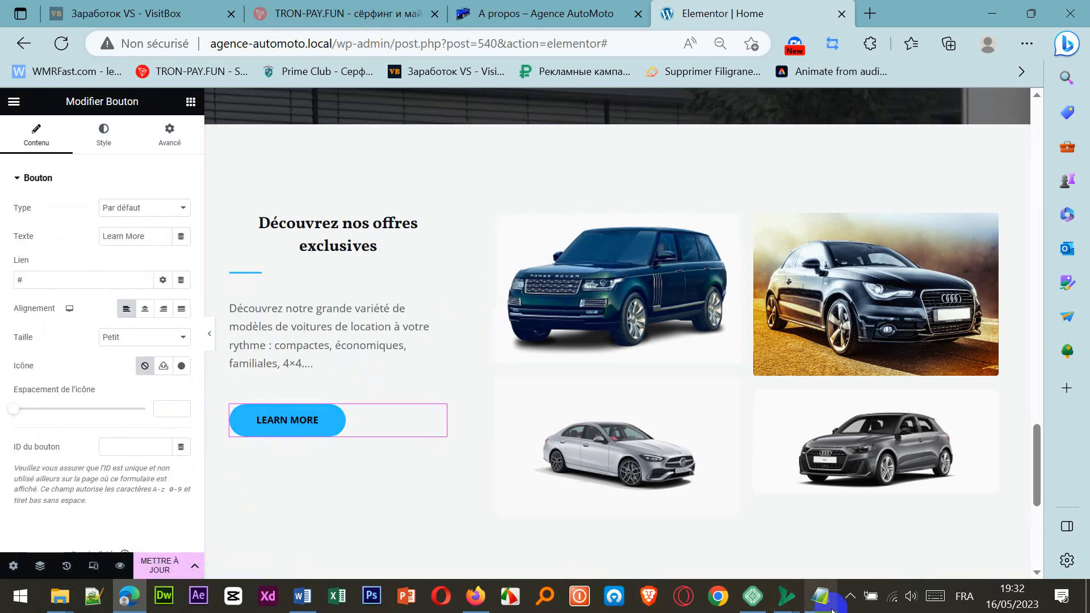
click(828, 603)
right_click(403, 60)
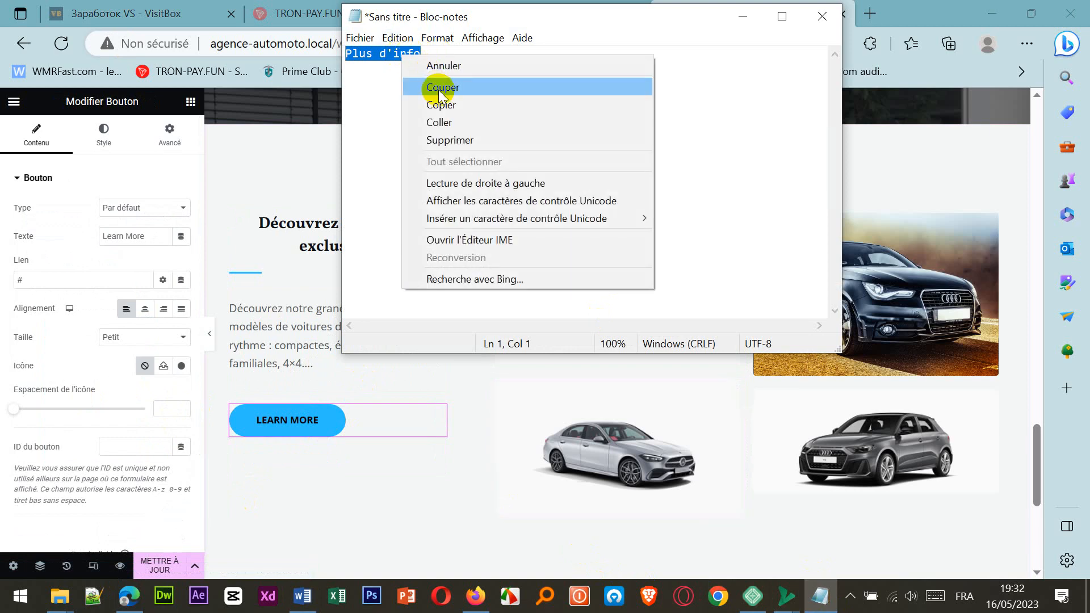
click(446, 105)
drag(159, 234, 92, 240)
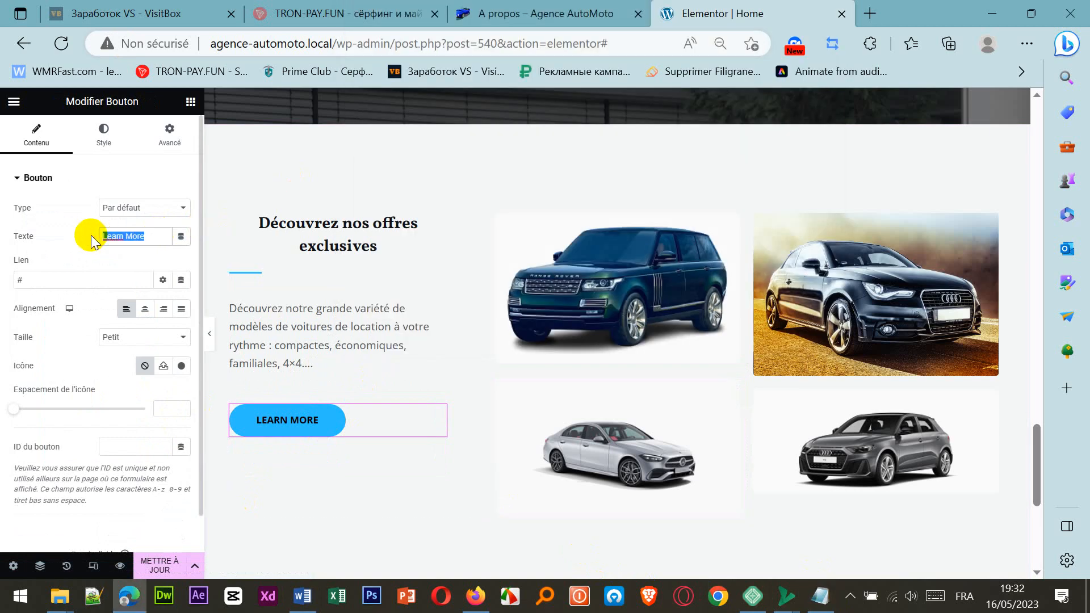
text(Plus d'info)
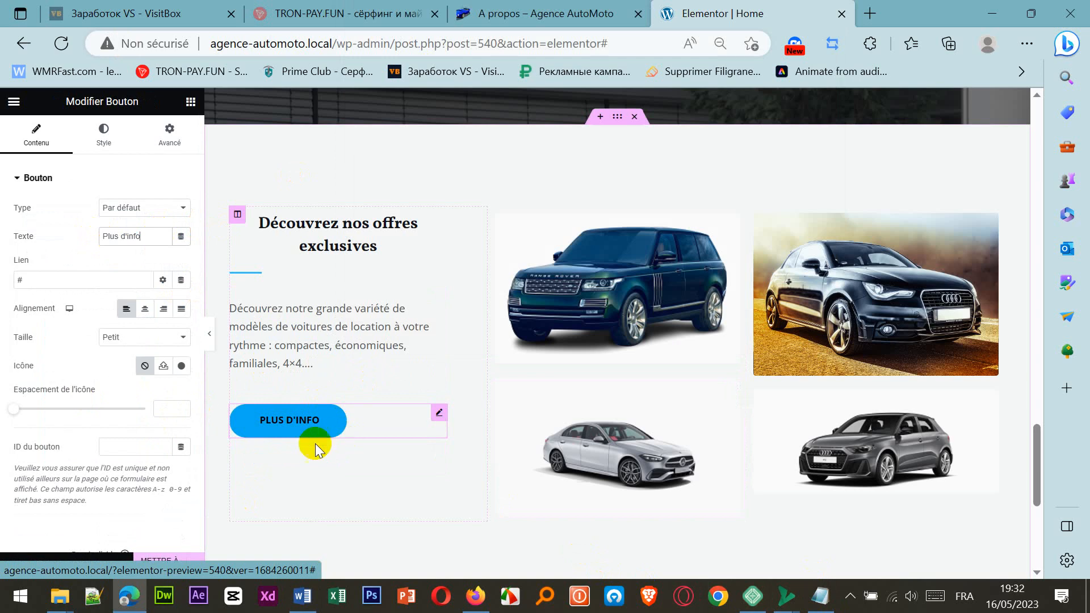
click(145, 309)
Step: Copy the Voitures page address from the live site, set it as the "Plus d'info" button's link in Elementor and update the page
click(546, 14)
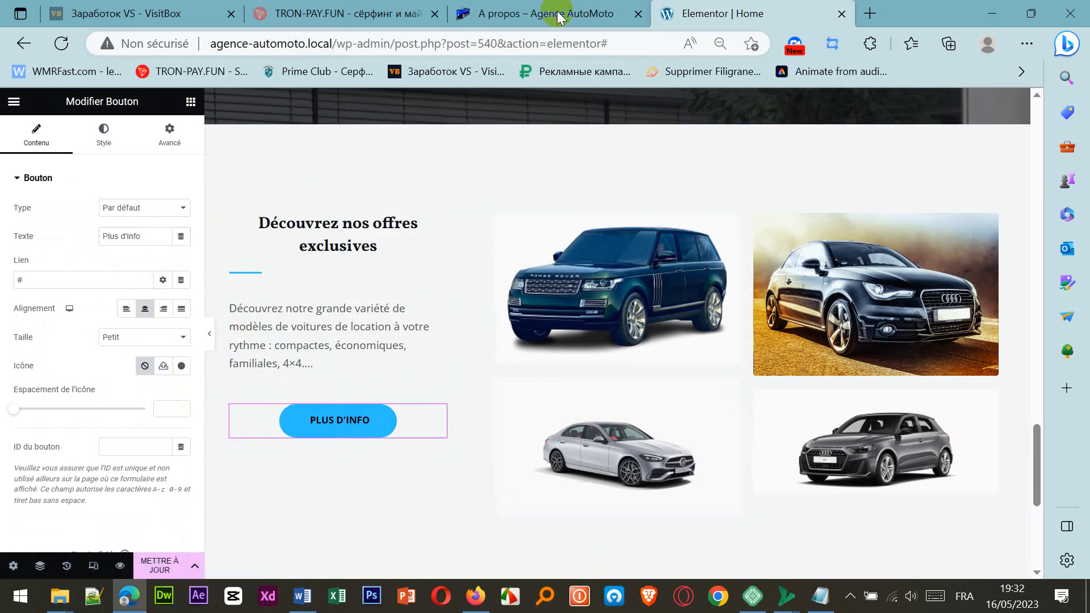
click(213, 177)
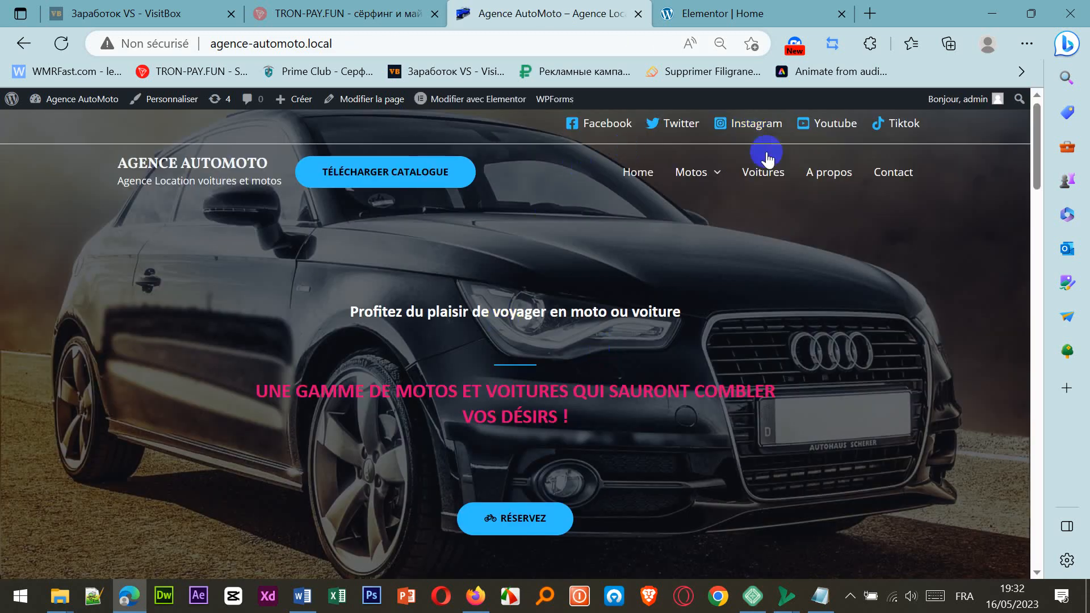
click(769, 177)
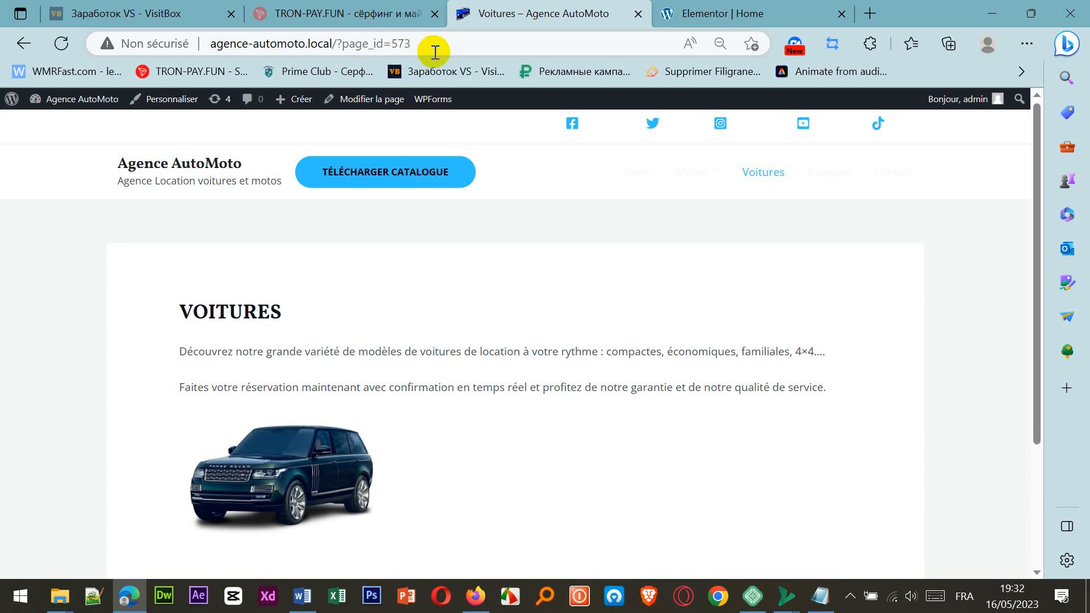
click(420, 43)
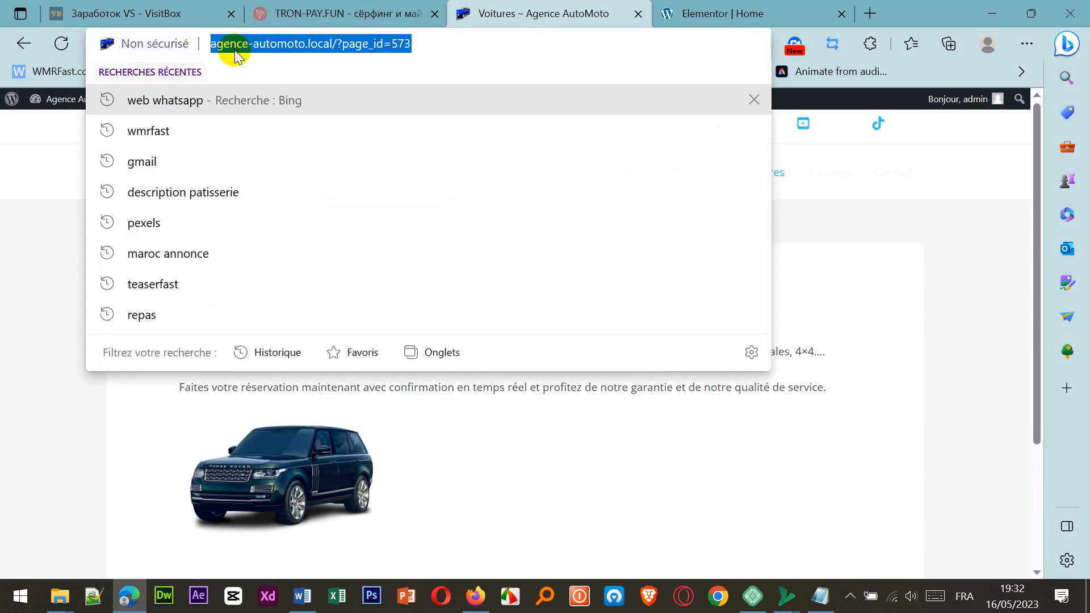
right_click(235, 55)
click(302, 212)
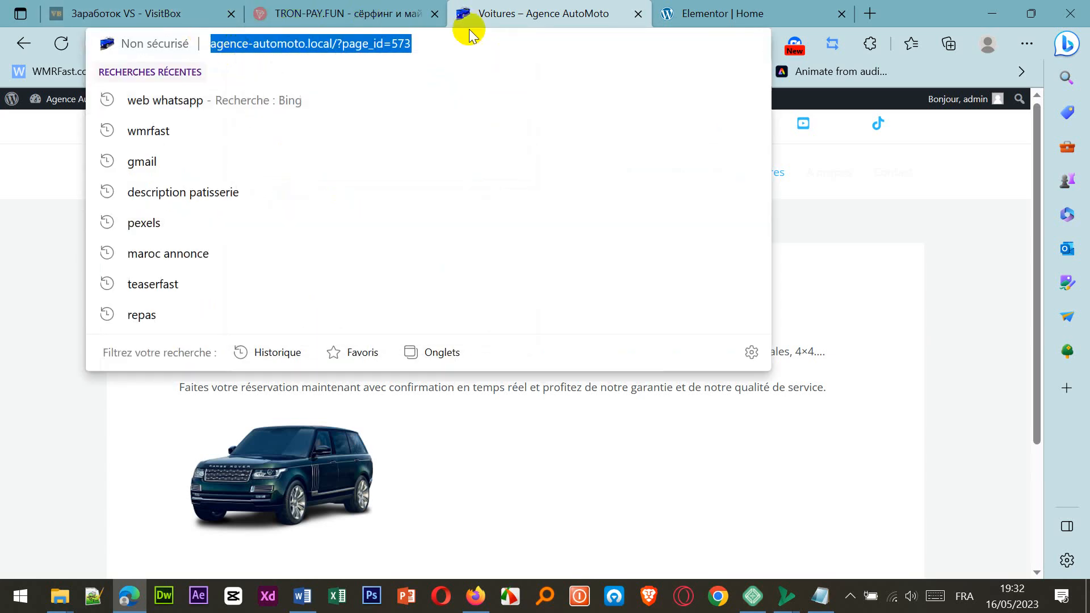
click(718, 16)
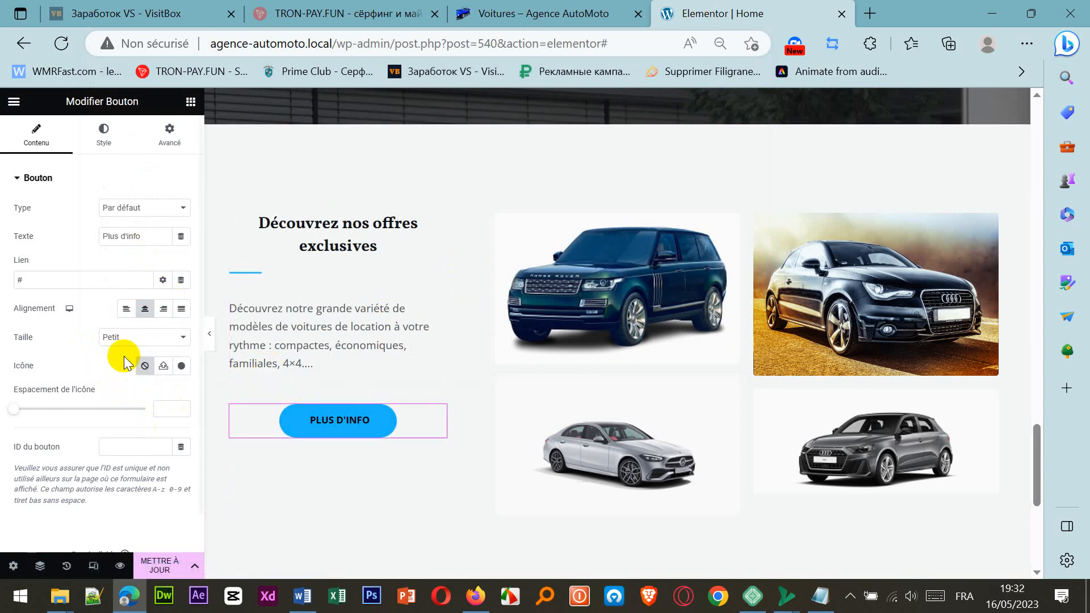
key(ctrl+v)
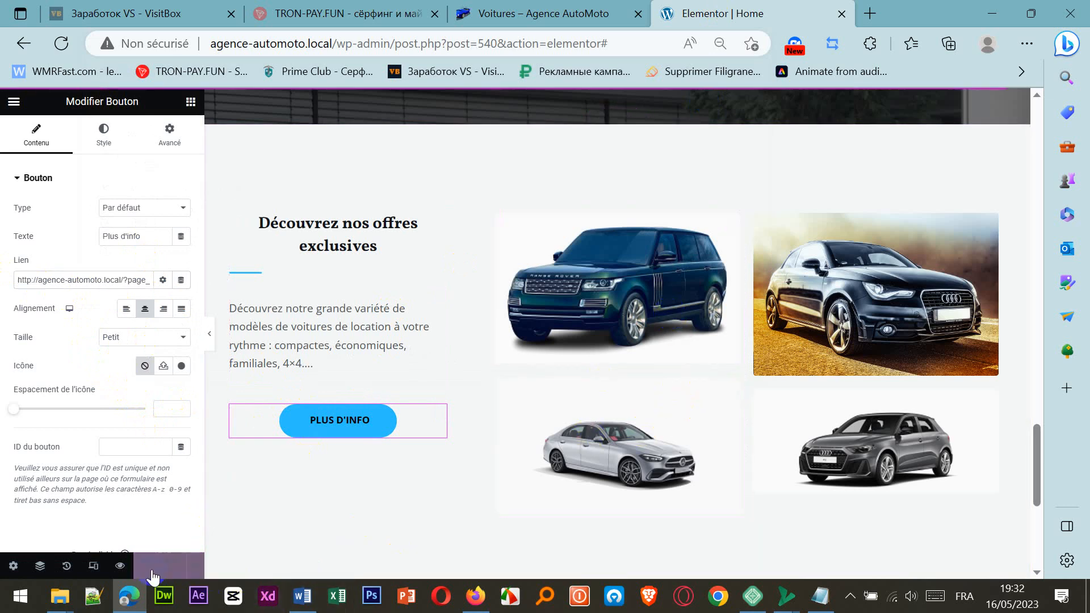
Step: Review the edited home page in the editor, reload it on the live site and examine its sections down to the footer
scroll(421, 499, down, 4)
scroll(420, 498, down, 2)
scroll(421, 494, up, 14)
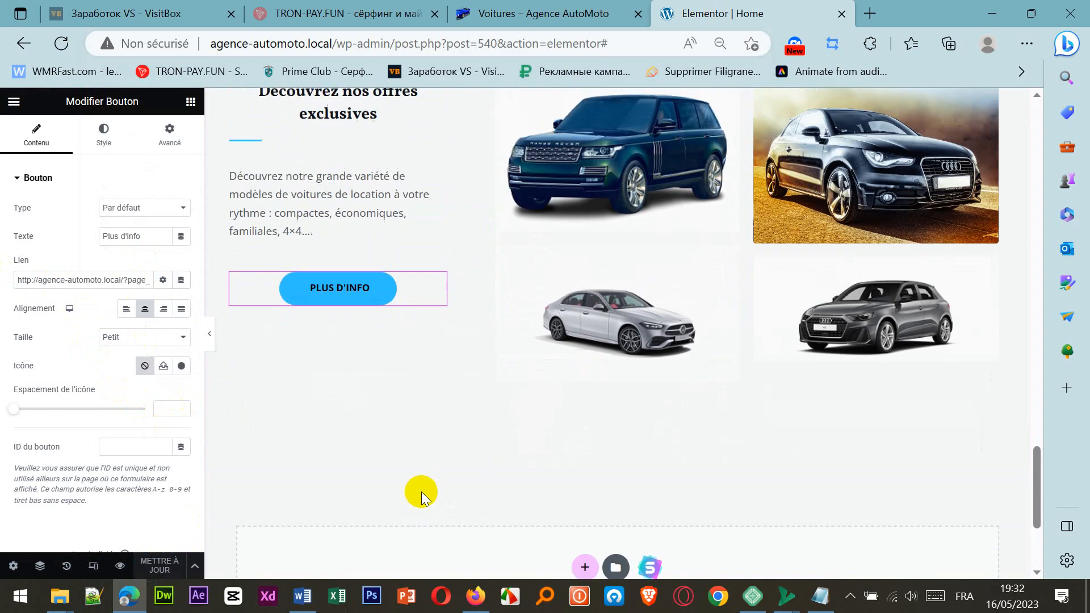
scroll(423, 493, up, 12)
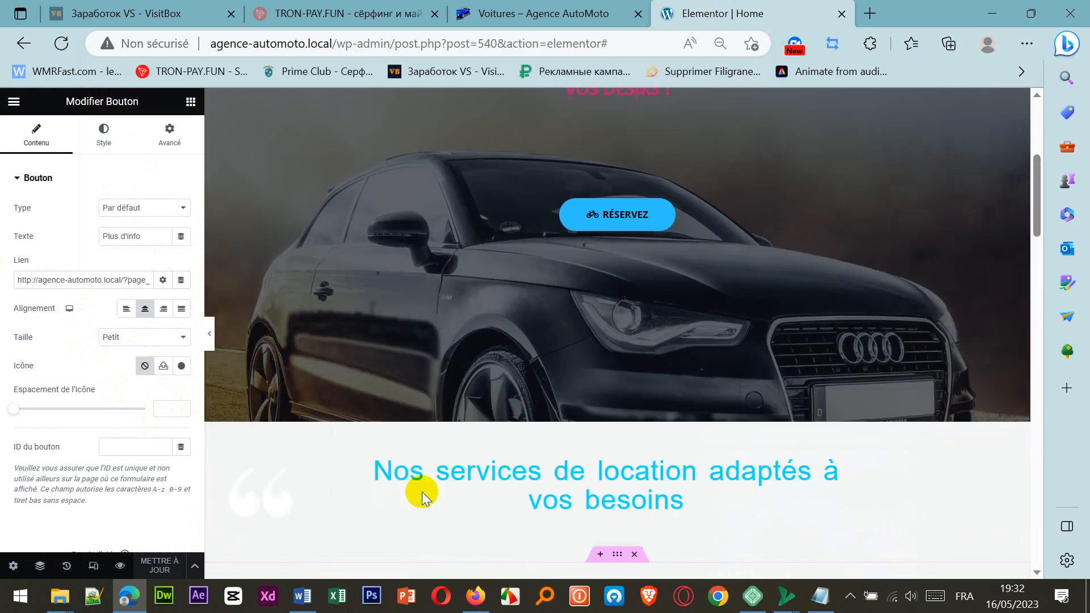
scroll(426, 489, down, 10)
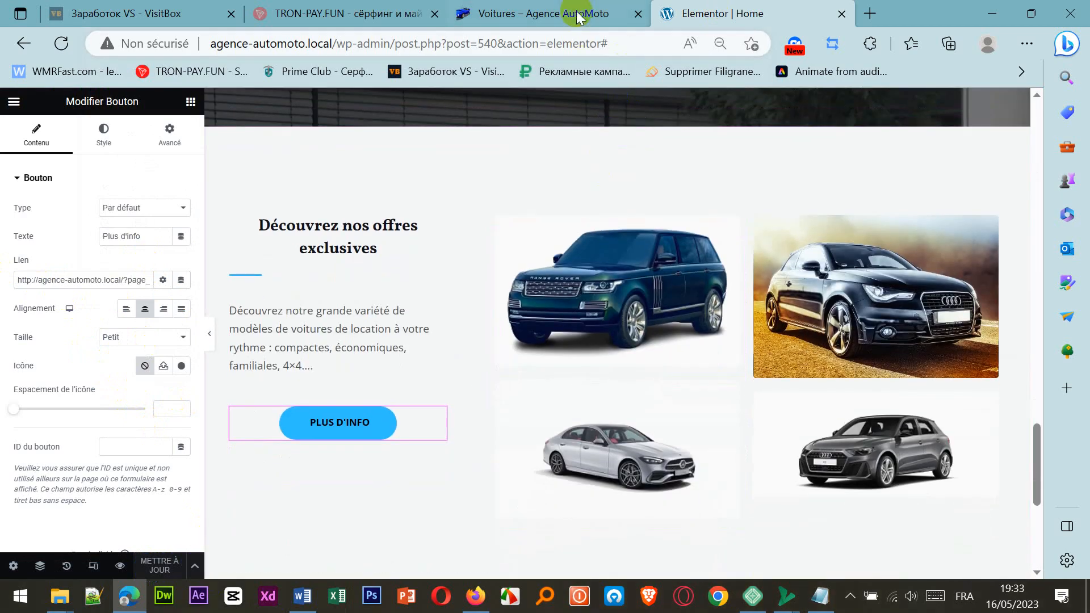
click(579, 17)
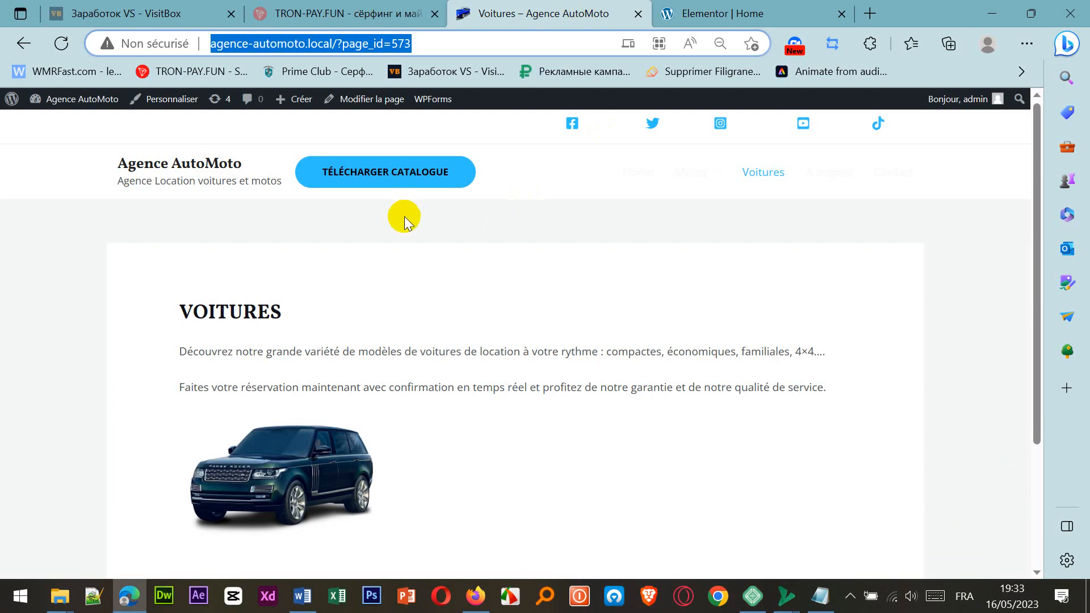
click(196, 165)
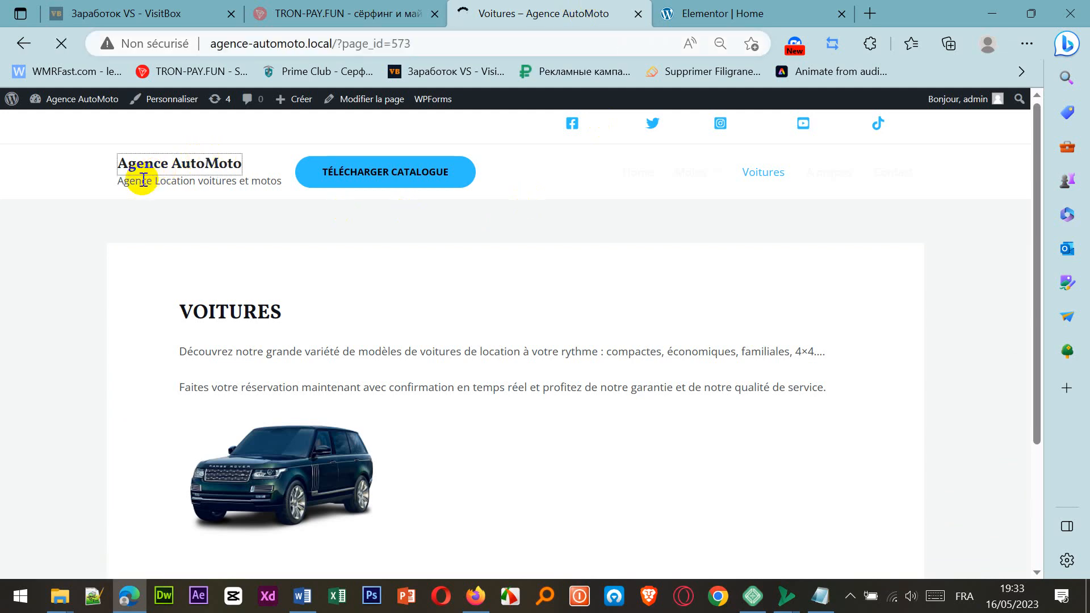
click(393, 178)
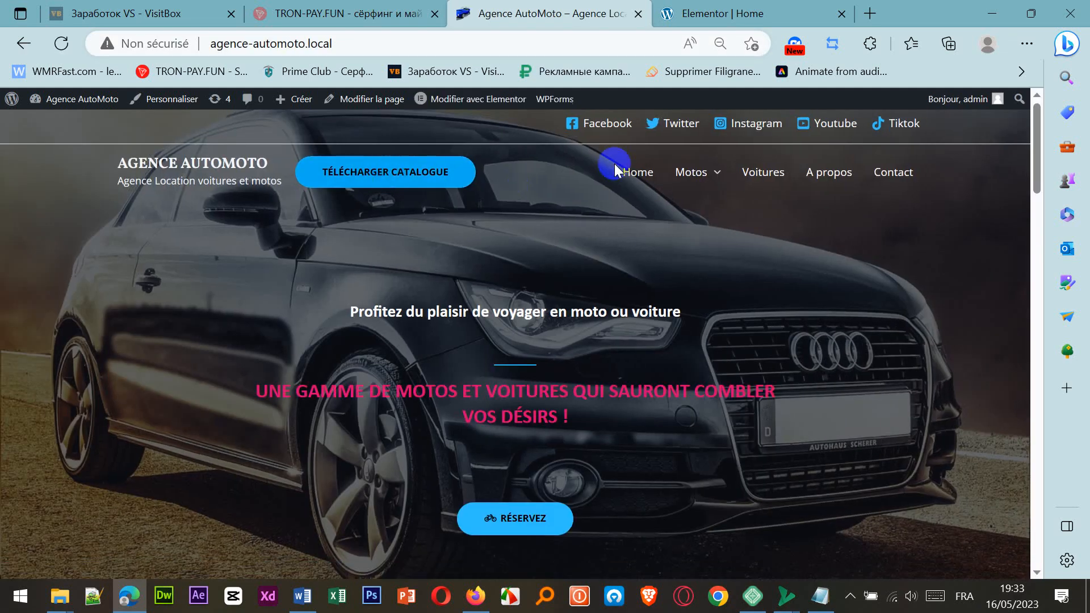
click(353, 171)
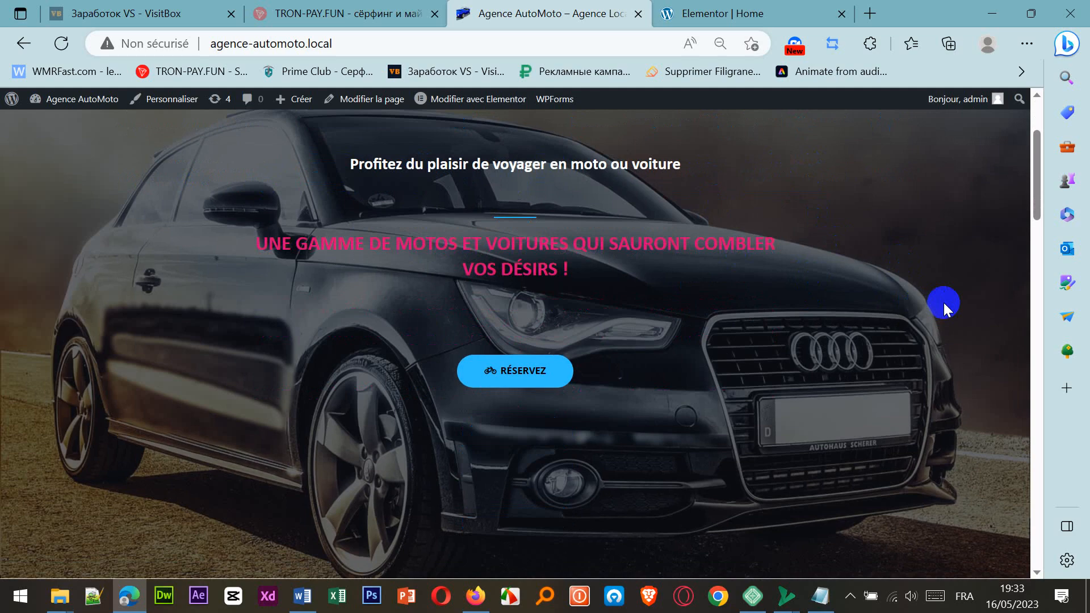
scroll(945, 303, down, 5)
scroll(945, 303, down, 2)
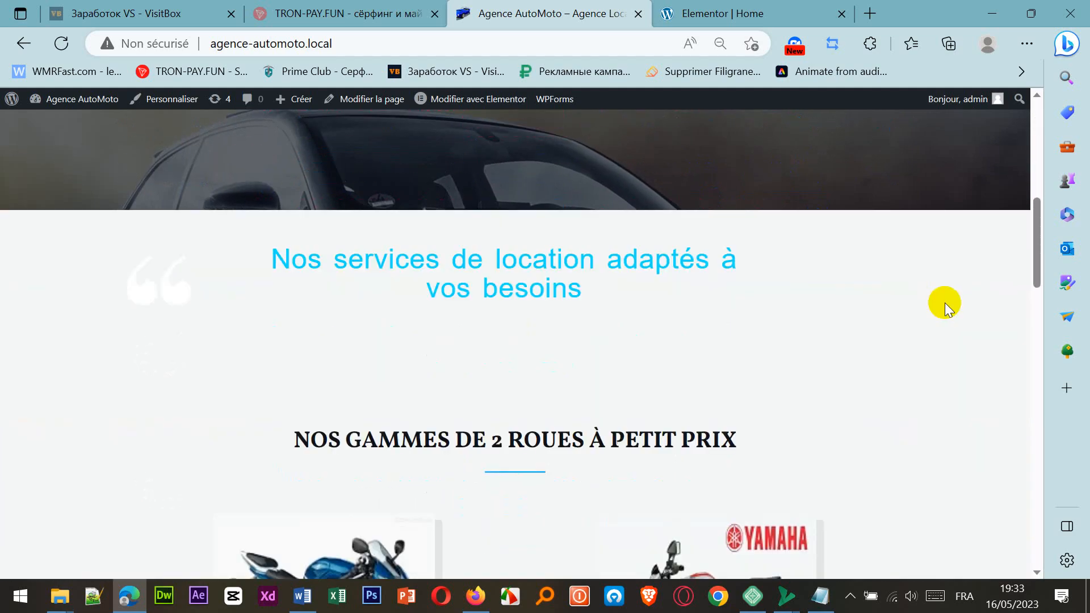
scroll(945, 304, down, 5)
scroll(945, 302, down, 10)
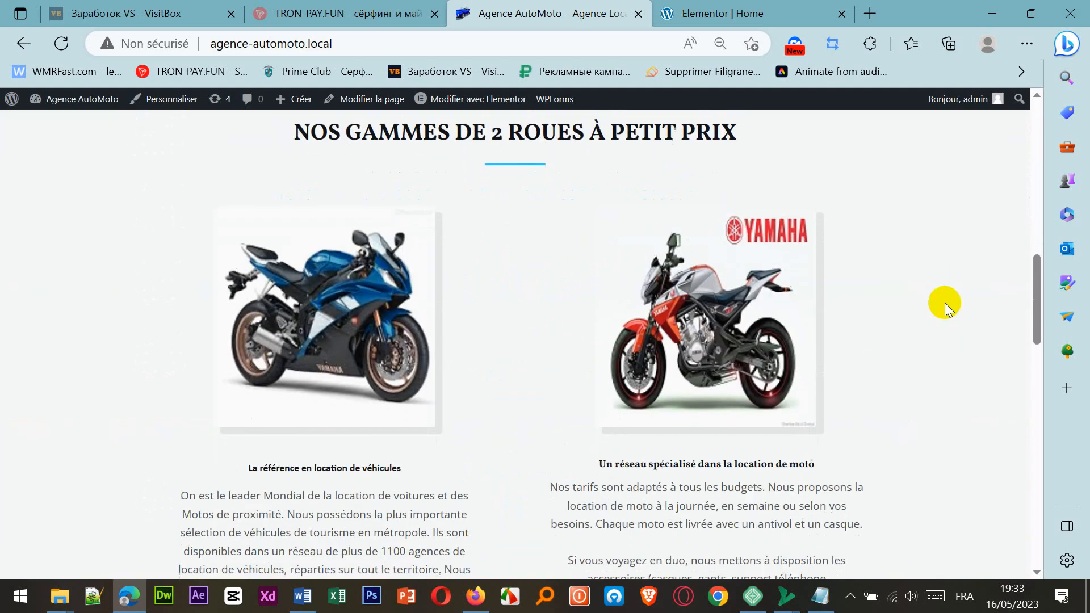
scroll(945, 303, down, 10)
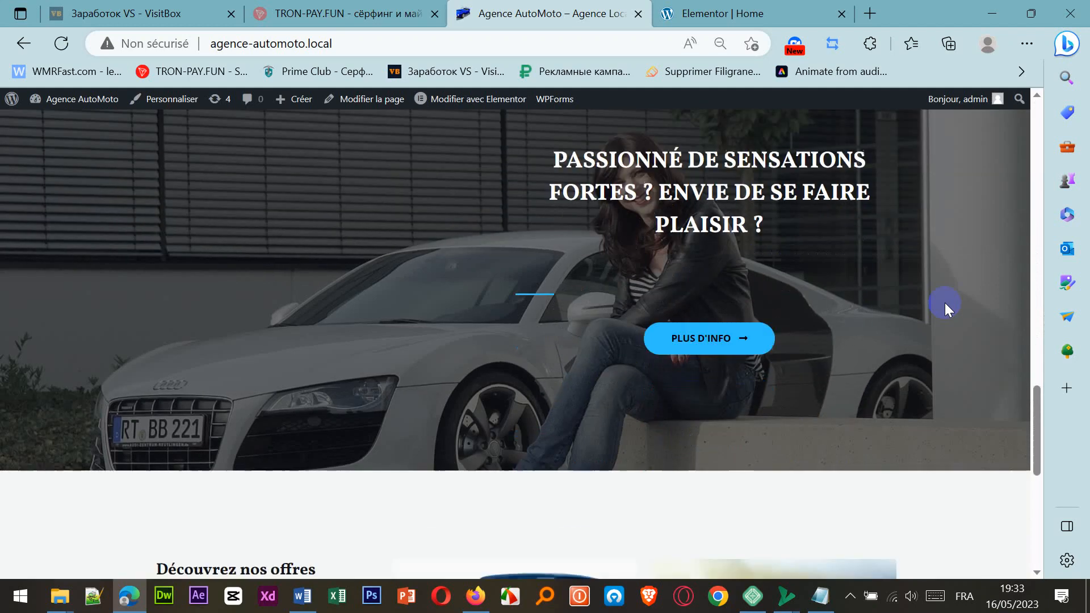
scroll(945, 302, down, 1)
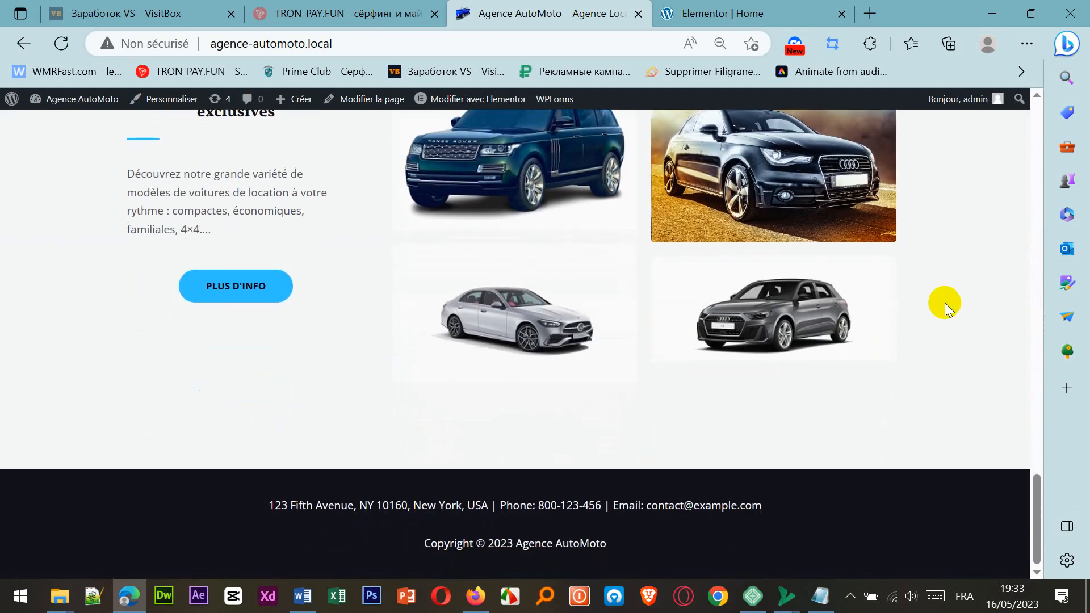
scroll(529, 306, up, 5)
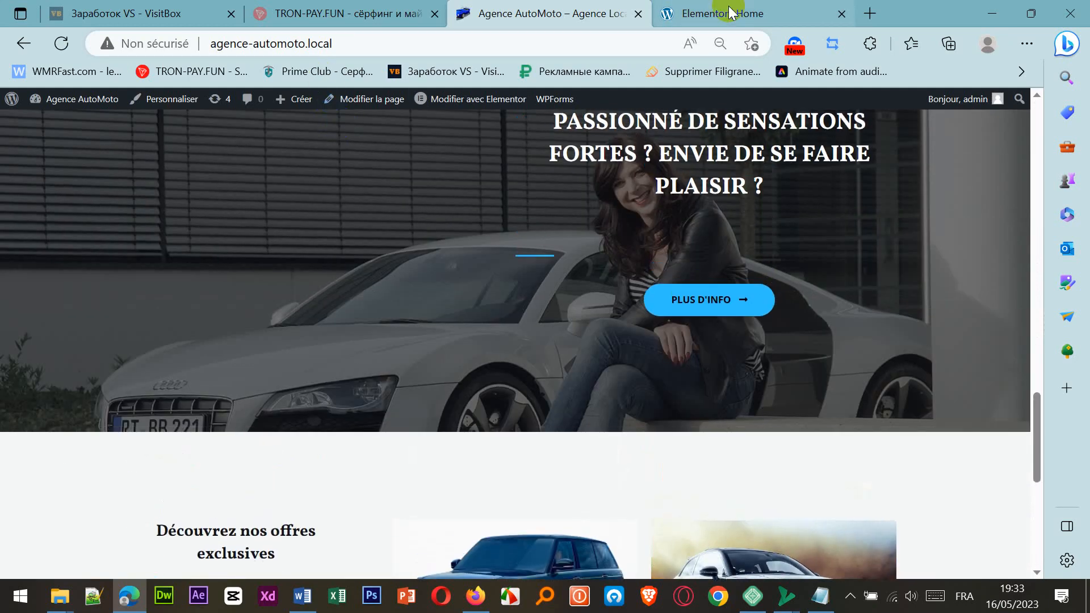
Step: Back in the Elementor editor, add a new two-column section with a wide first column and a narrow second one above the footer
click(724, 13)
scroll(551, 431, down, 6)
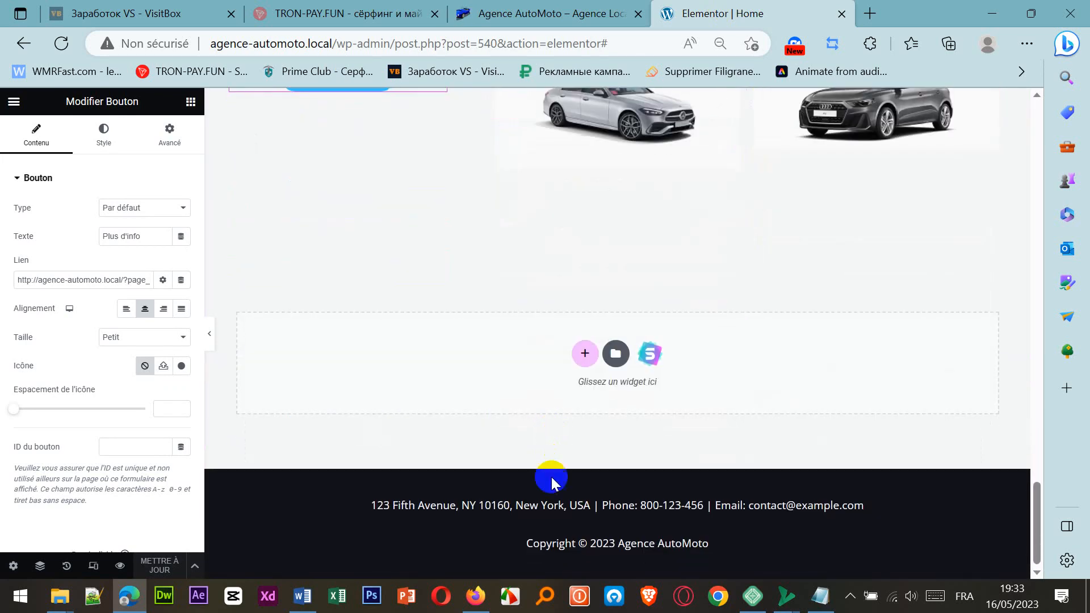
click(647, 407)
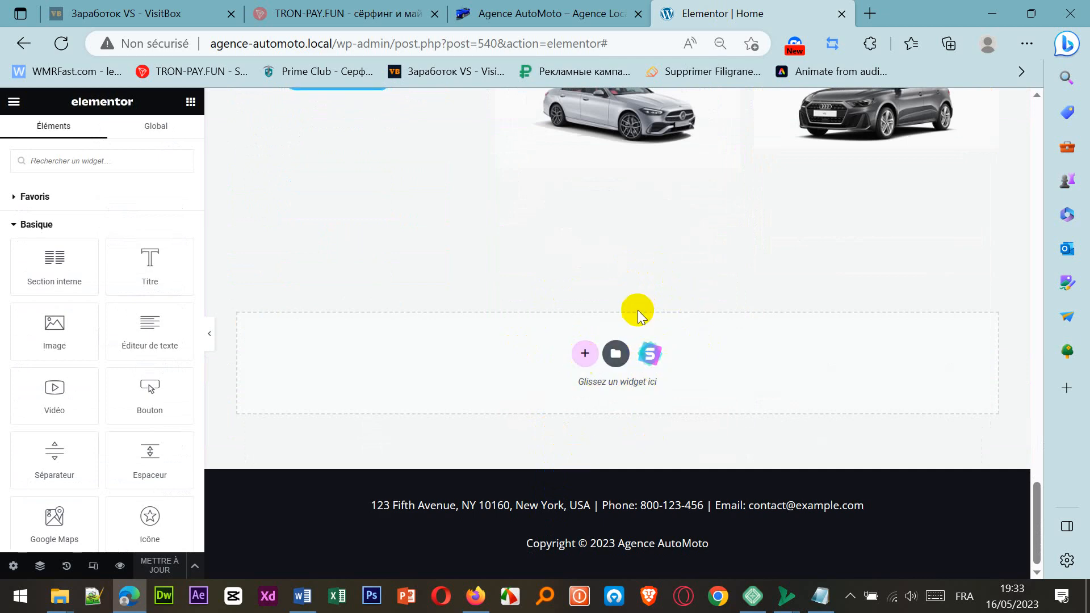
scroll(638, 309, up, 5)
scroll(638, 309, down, 5)
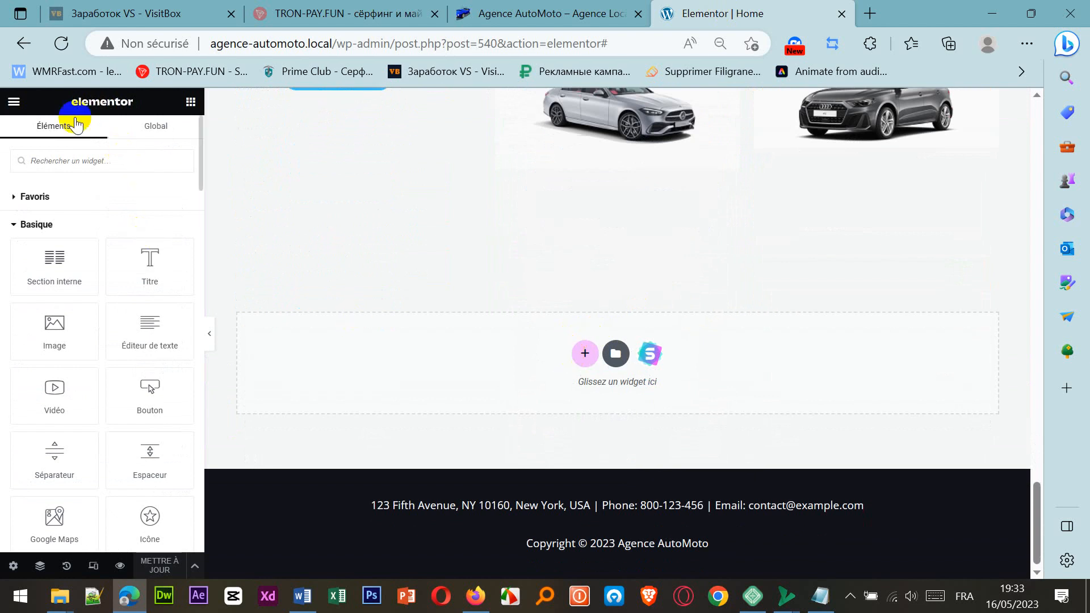
click(591, 356)
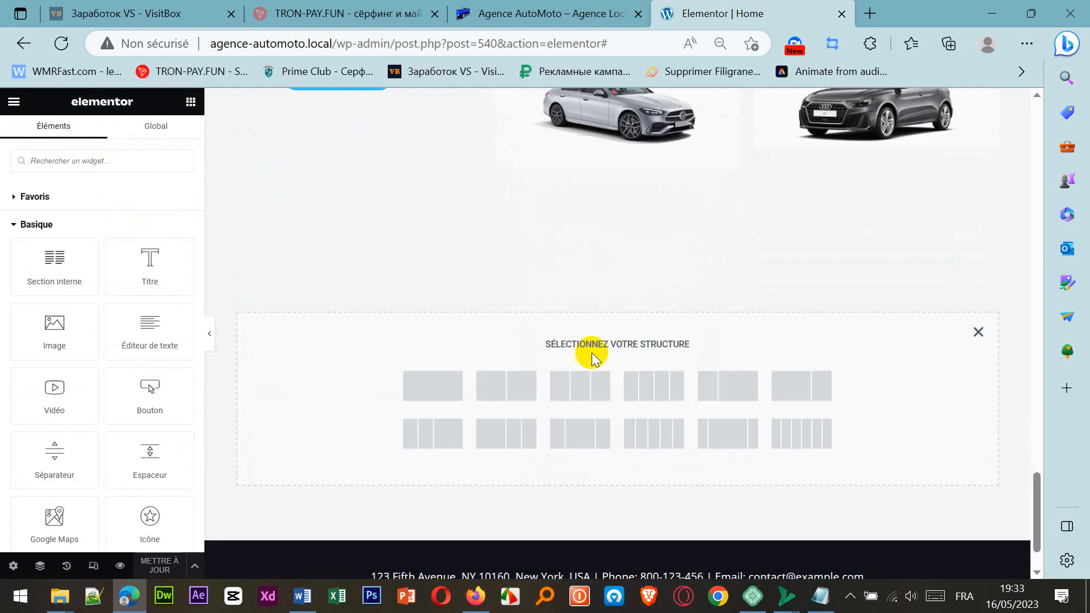
click(441, 392)
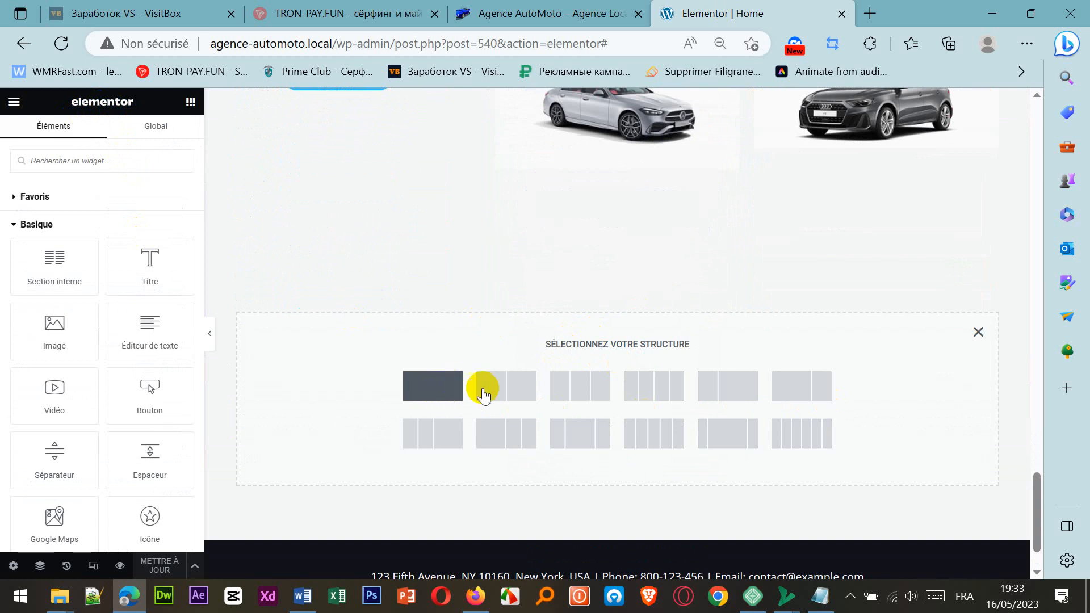
click(509, 399)
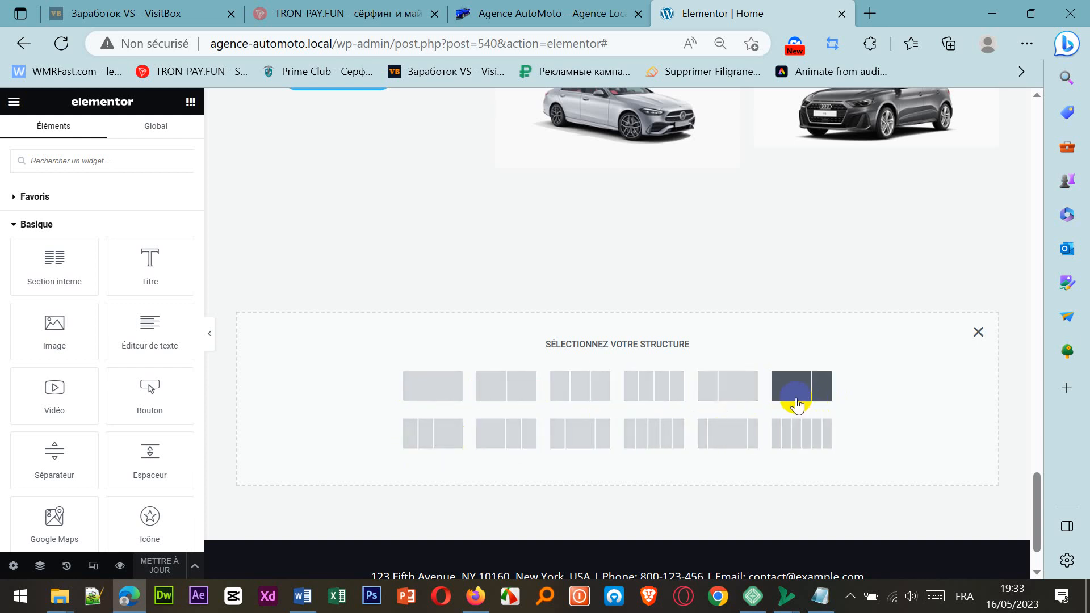
click(797, 395)
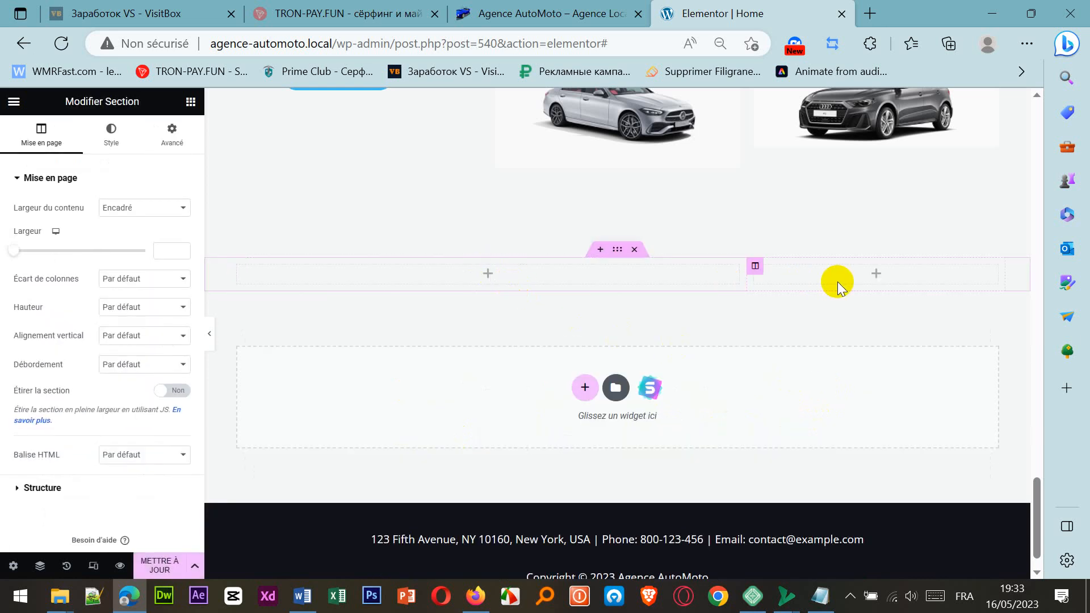
Step: Add an Image widget to the new section's wide column and choose audi.png from the media library as its picture
click(490, 277)
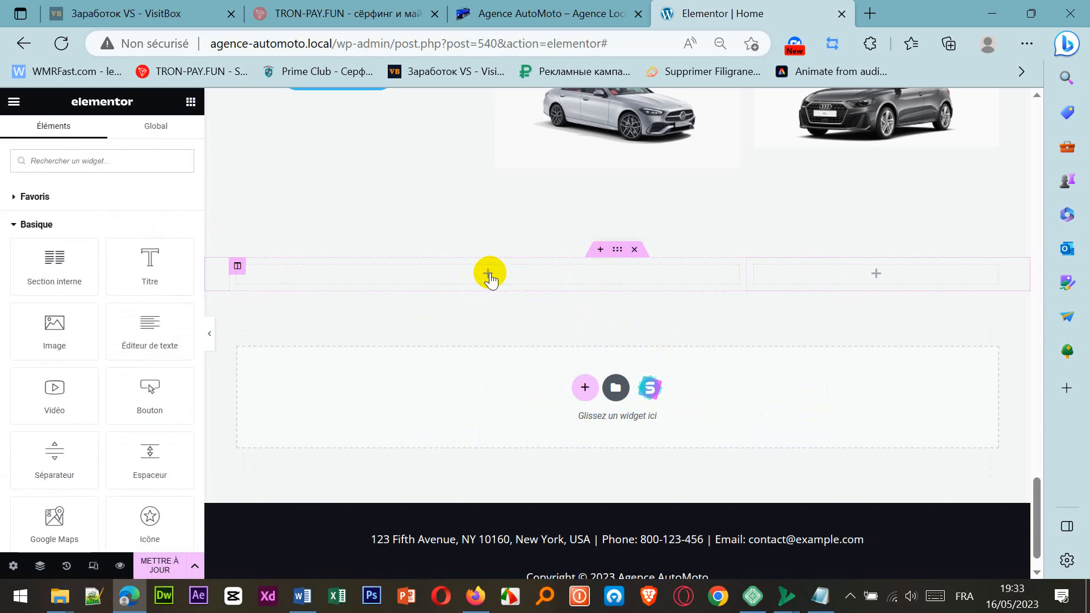
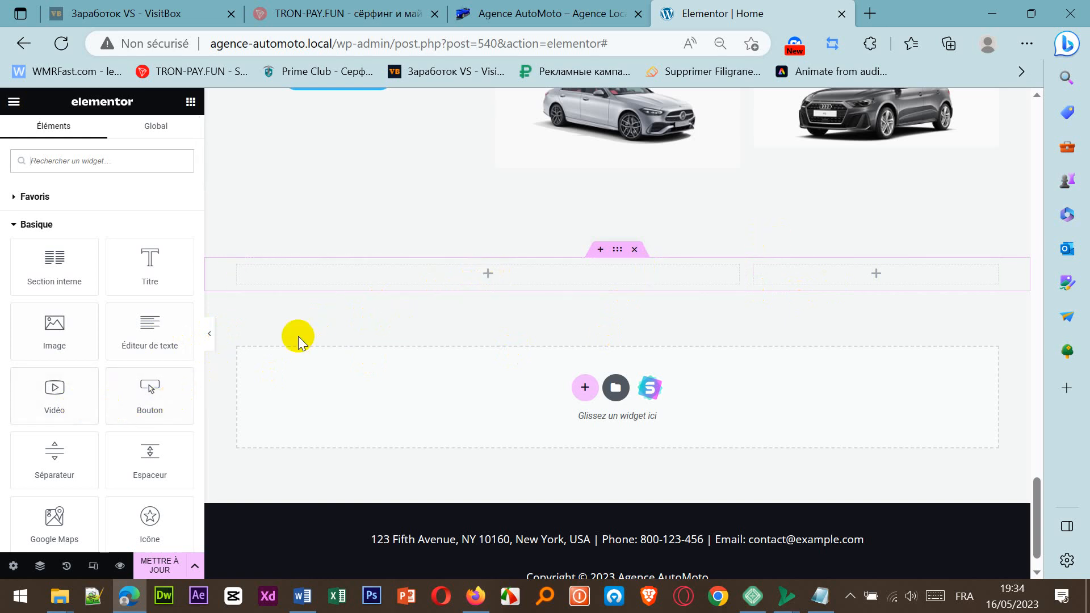
scroll(116, 443, down, 2)
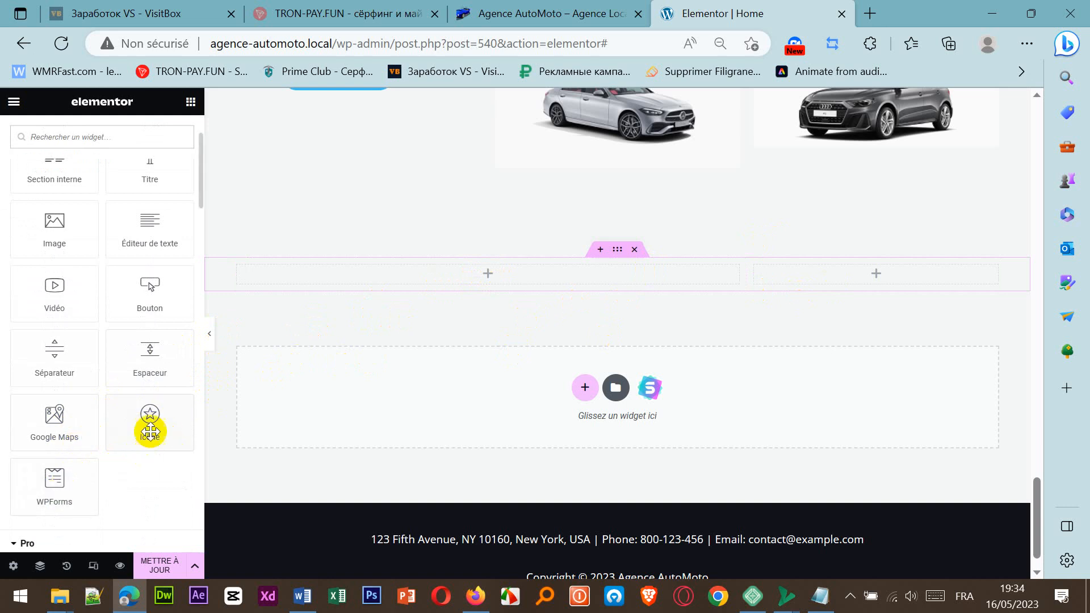
drag(57, 232, 462, 276)
scroll(554, 377, down, 3)
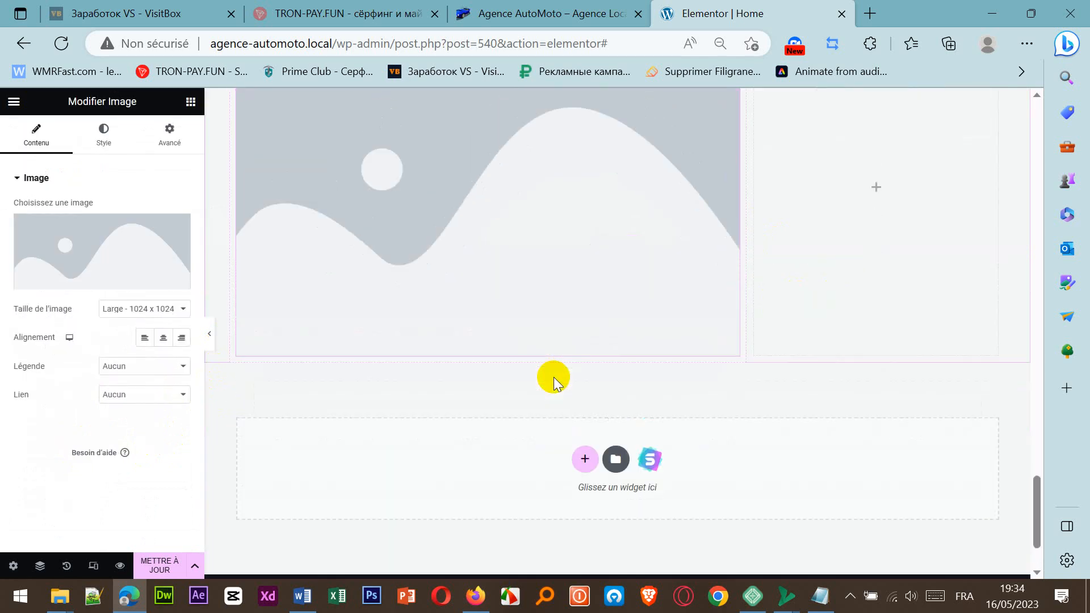
scroll(553, 377, up, 2)
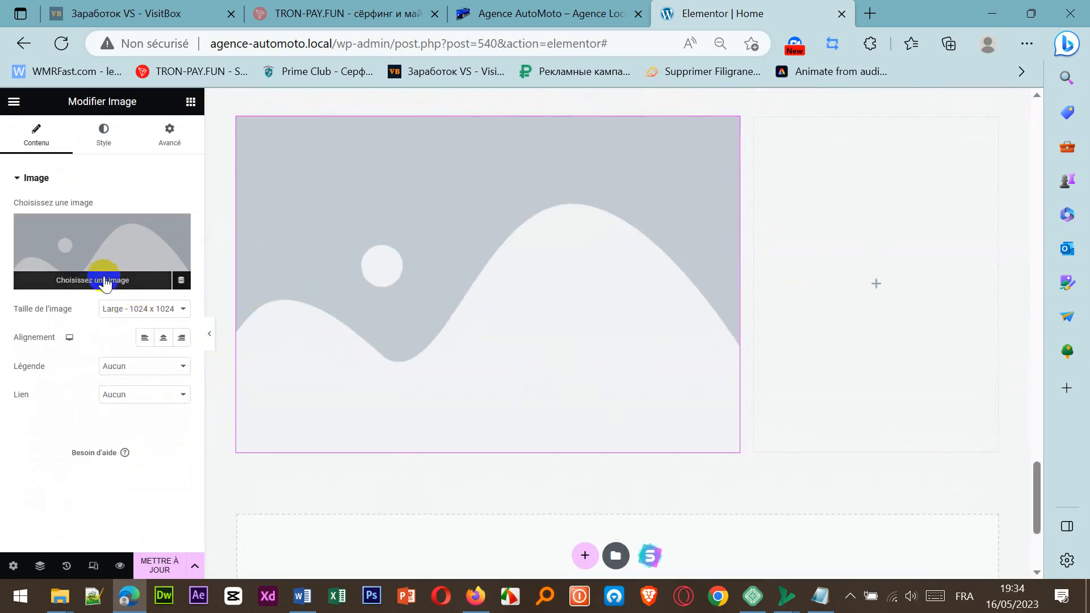
click(105, 282)
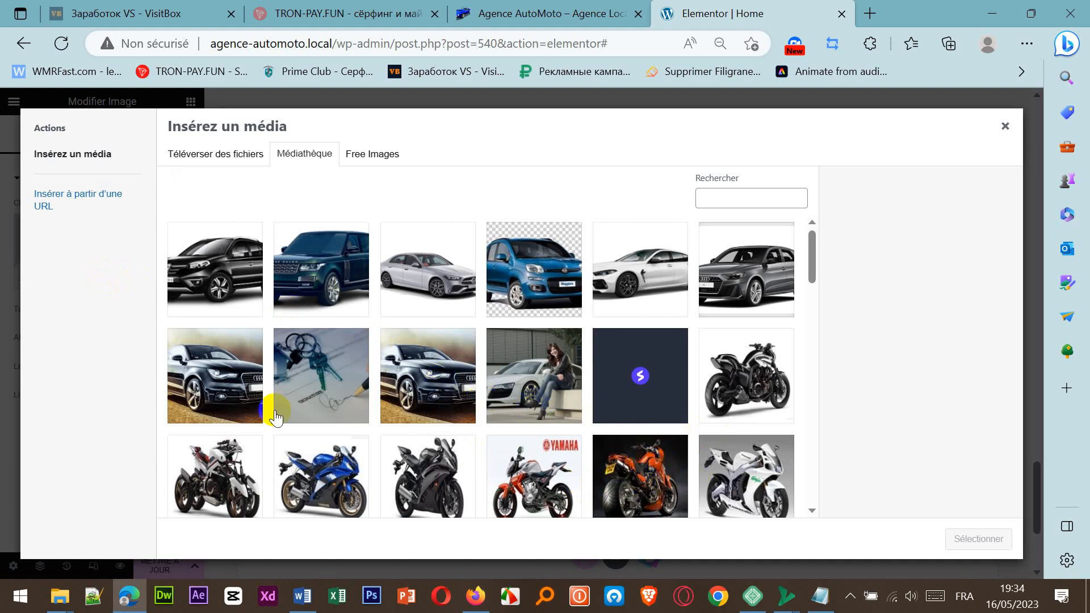
click(782, 293)
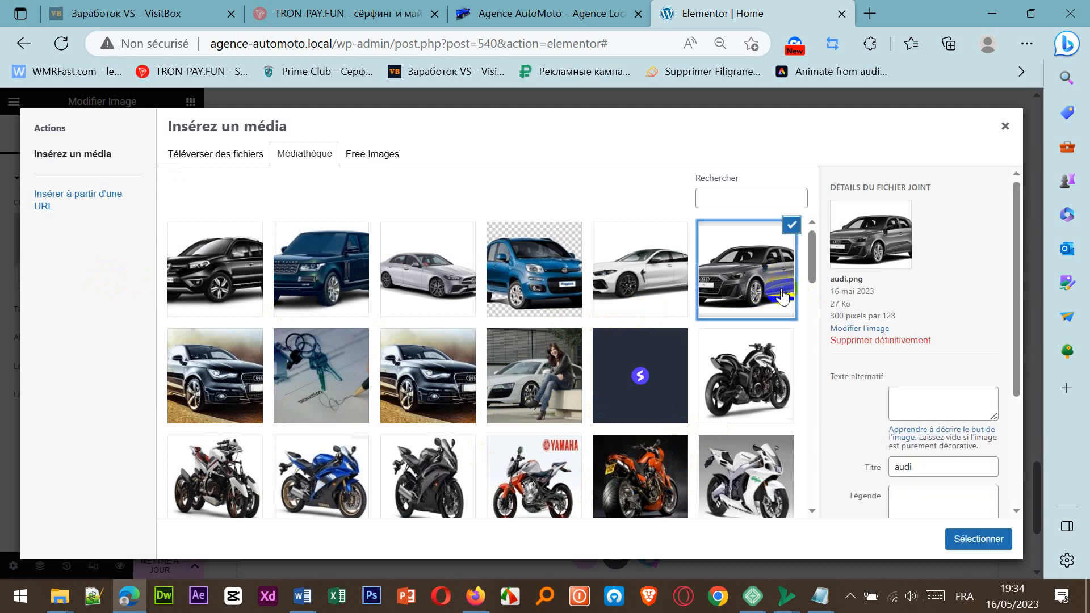
click(965, 550)
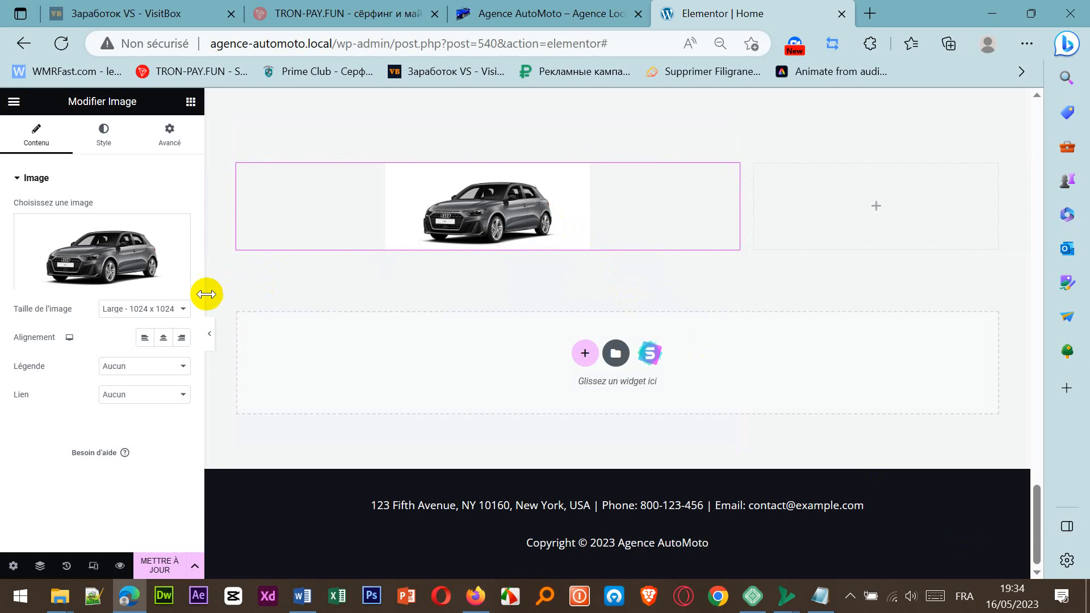
Step: Try the Entière and Medium - 300 x 300 sizes on the Audi image, then return it to Large - 1024 x 1024
click(188, 310)
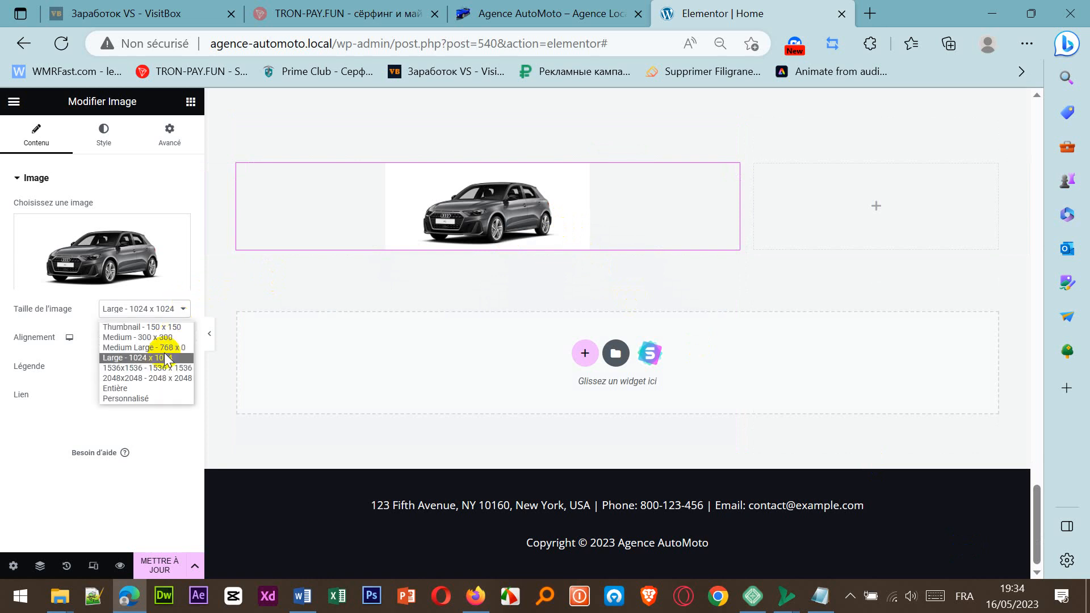
click(157, 389)
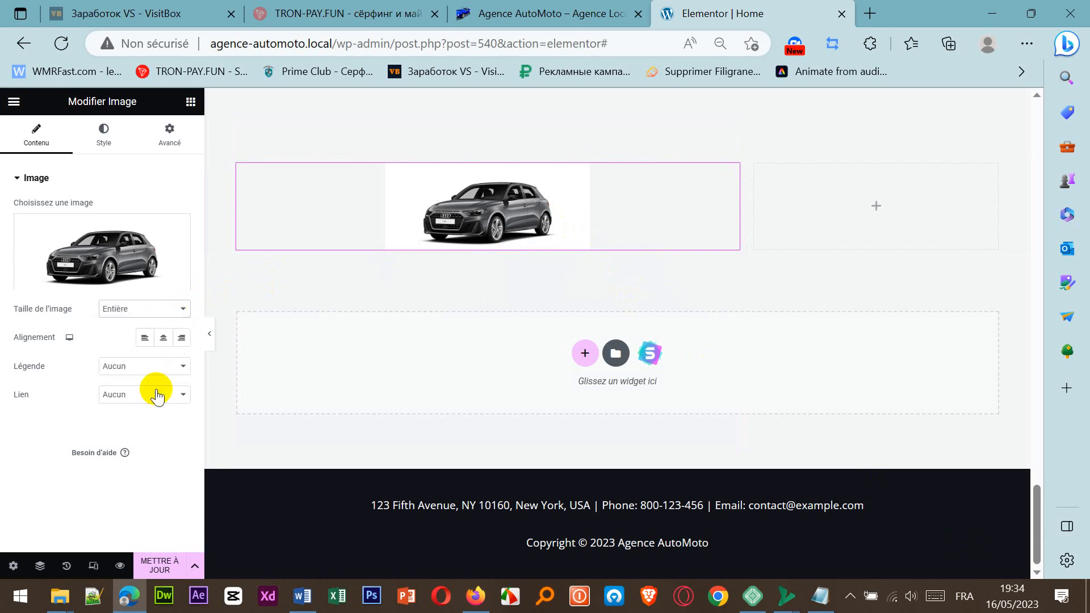
click(171, 315)
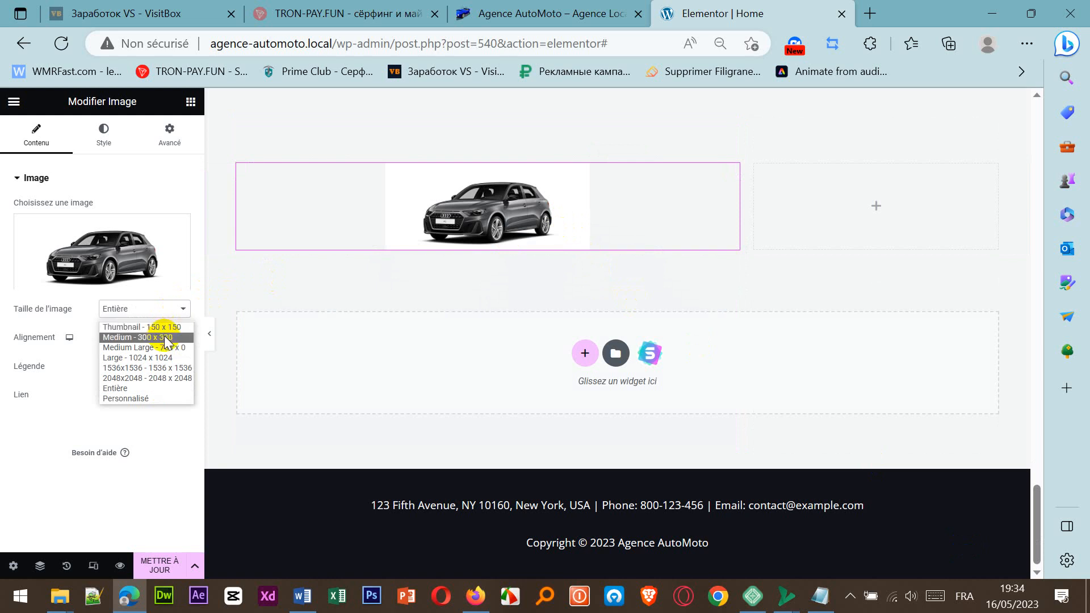
click(169, 338)
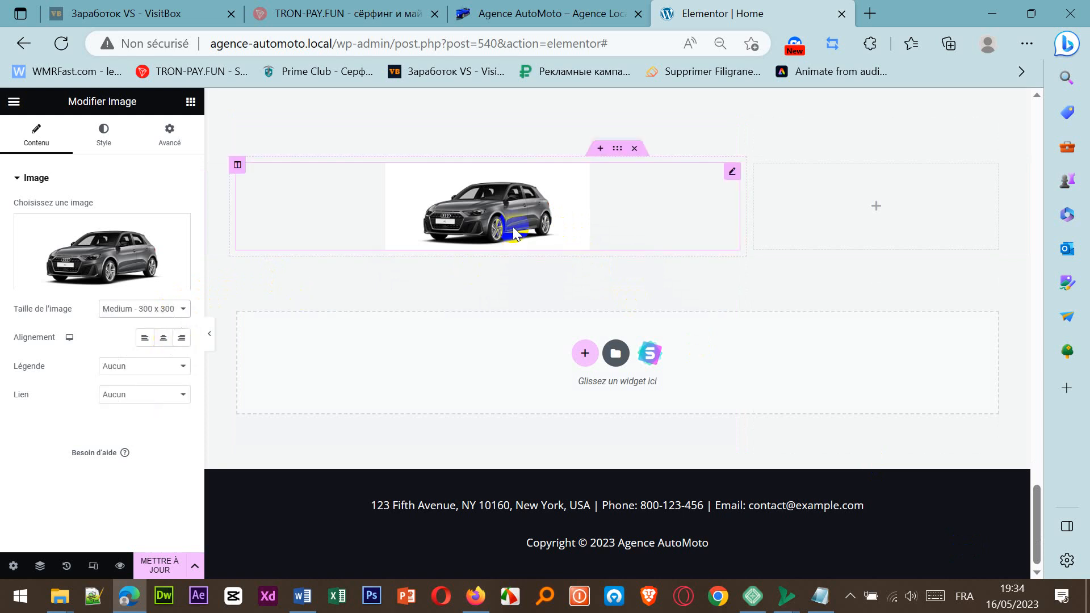
click(171, 314)
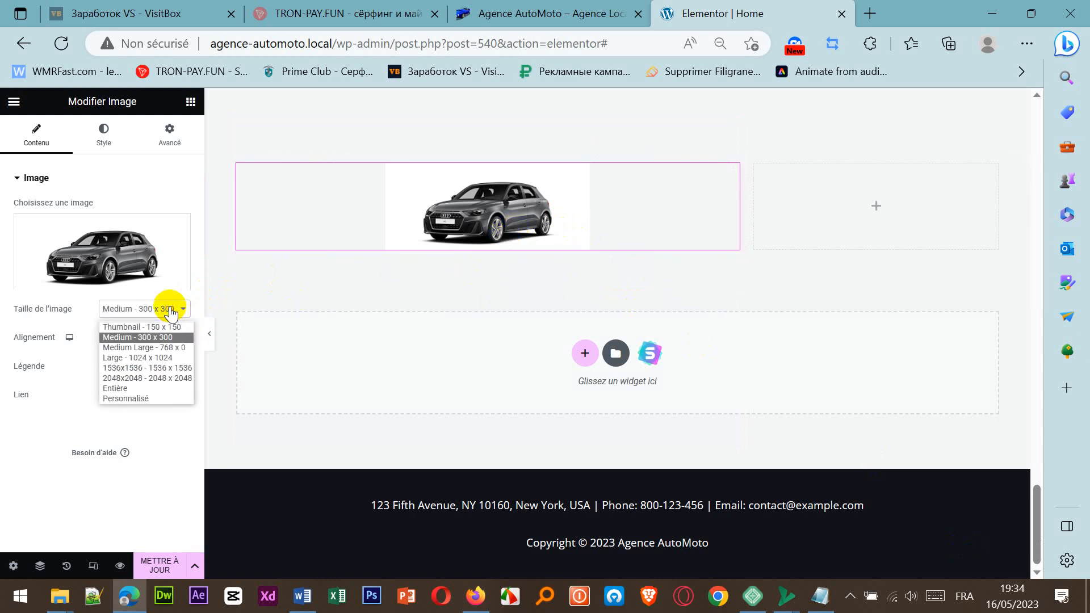
click(152, 390)
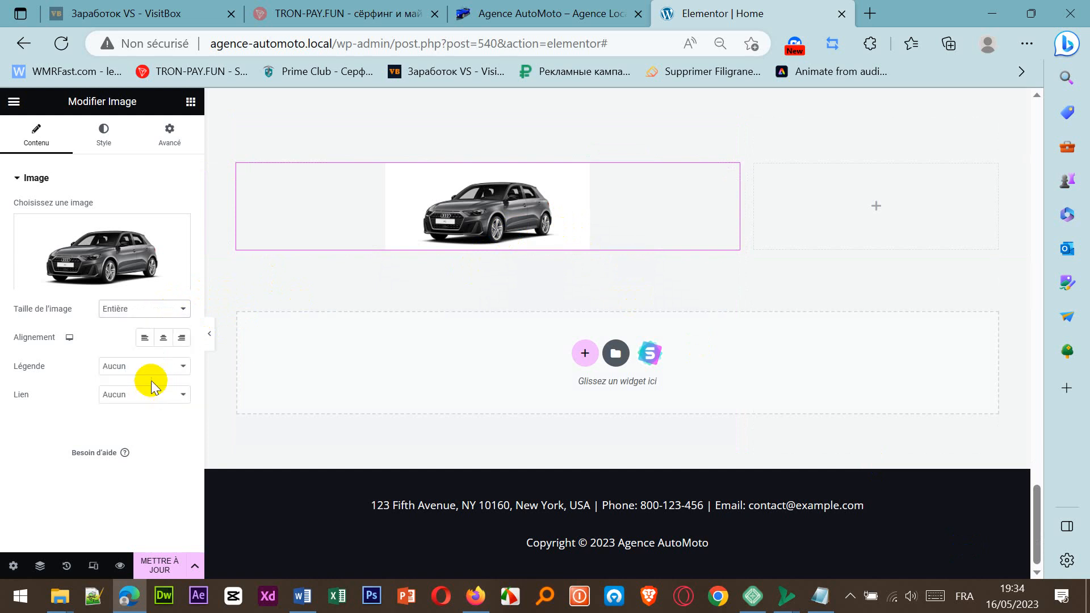
click(178, 309)
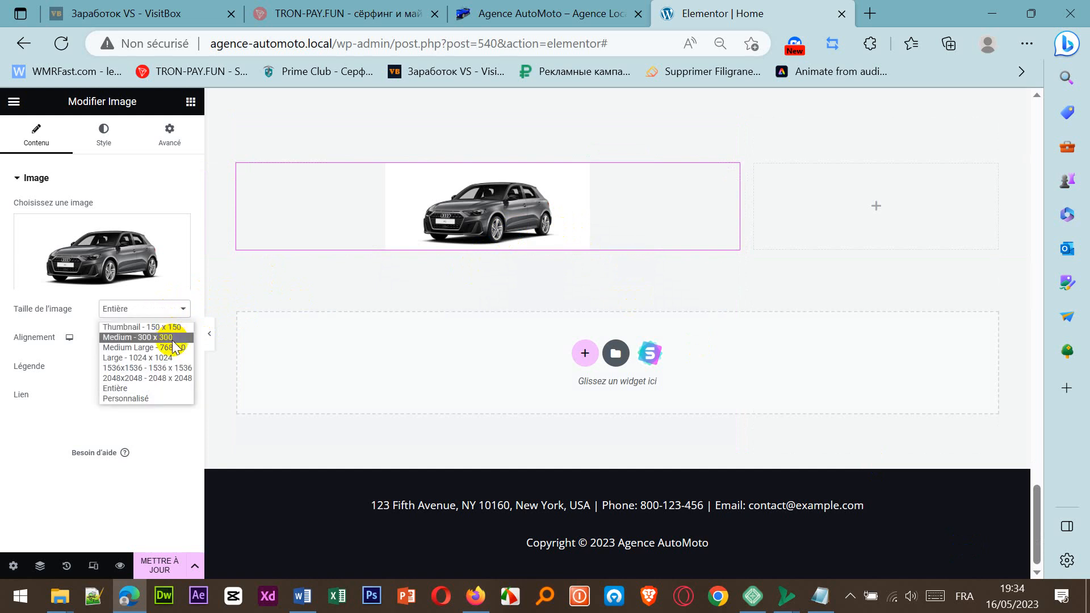
click(165, 358)
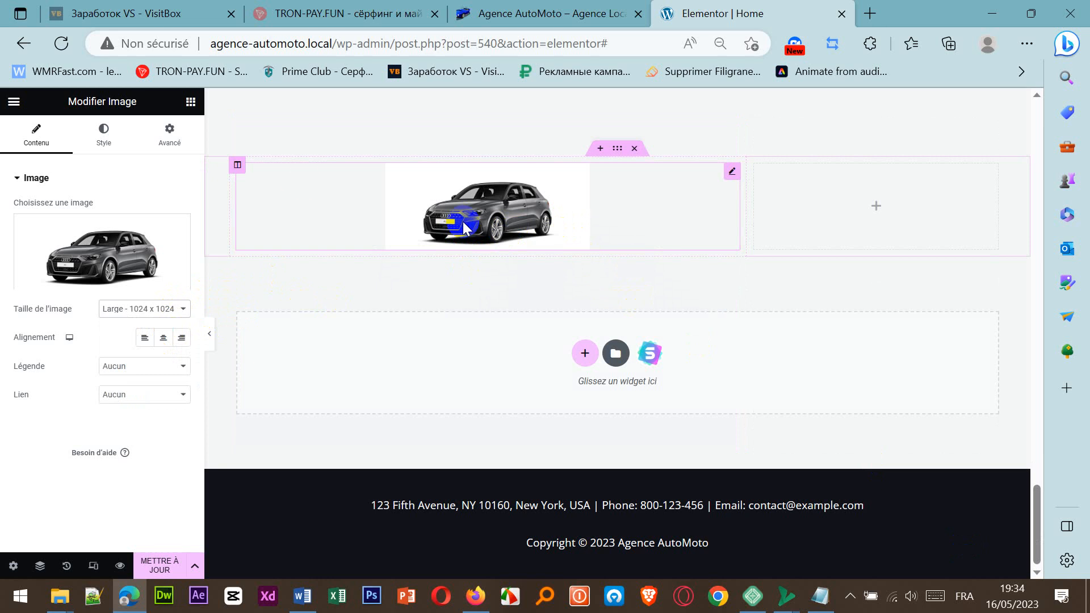
Step: Examine the layout, style and advanced settings of the wide column that holds the Audi image
click(230, 164)
click(238, 169)
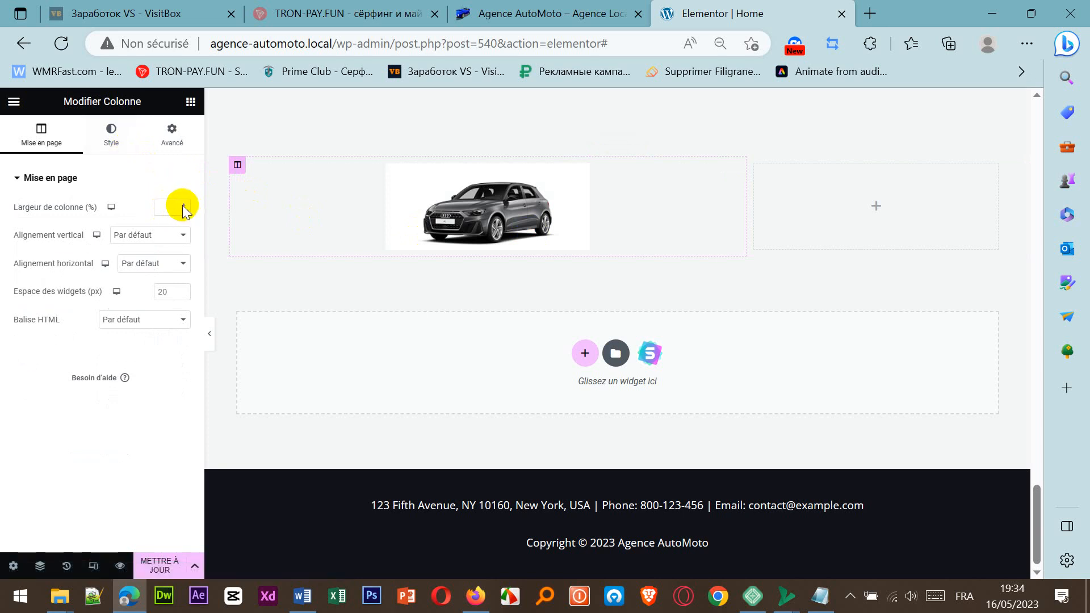
click(111, 137)
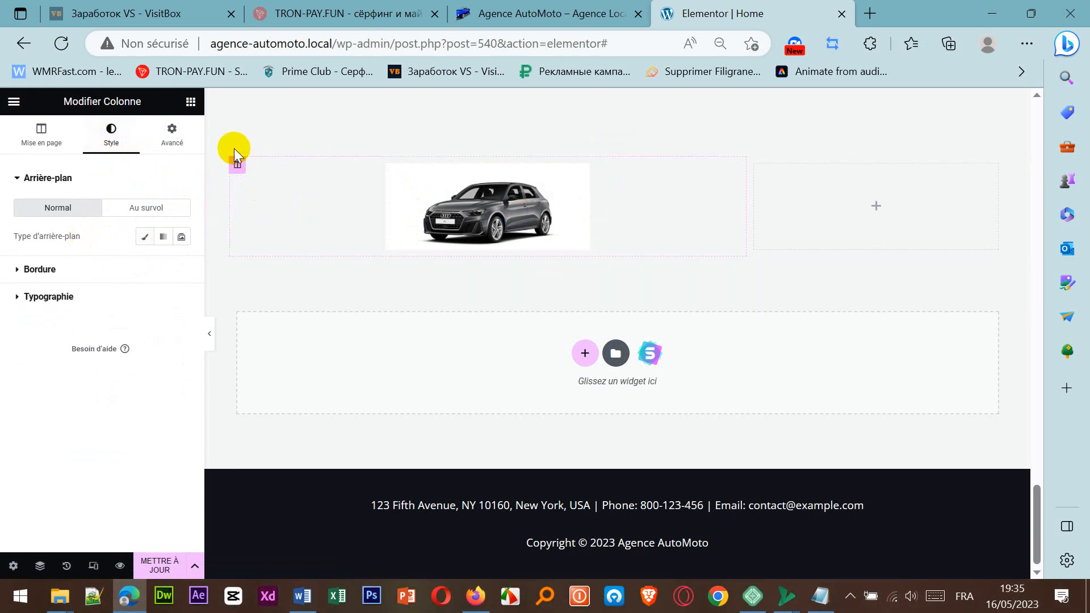
click(178, 138)
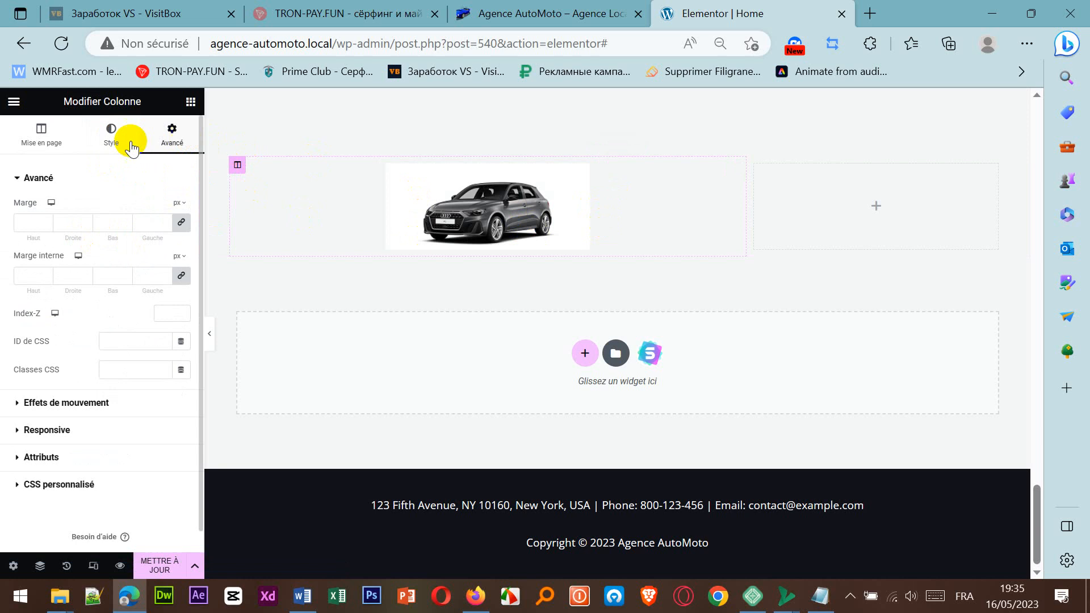
click(105, 142)
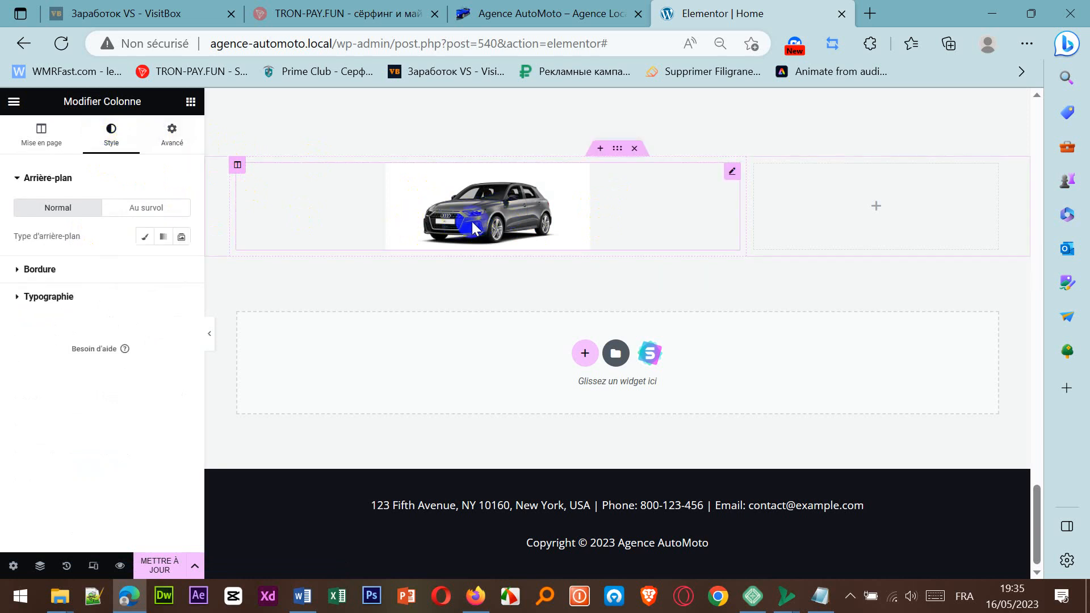
Step: Try aligning the Audi image to the left of its column, then set its alignment to Centré
click(478, 216)
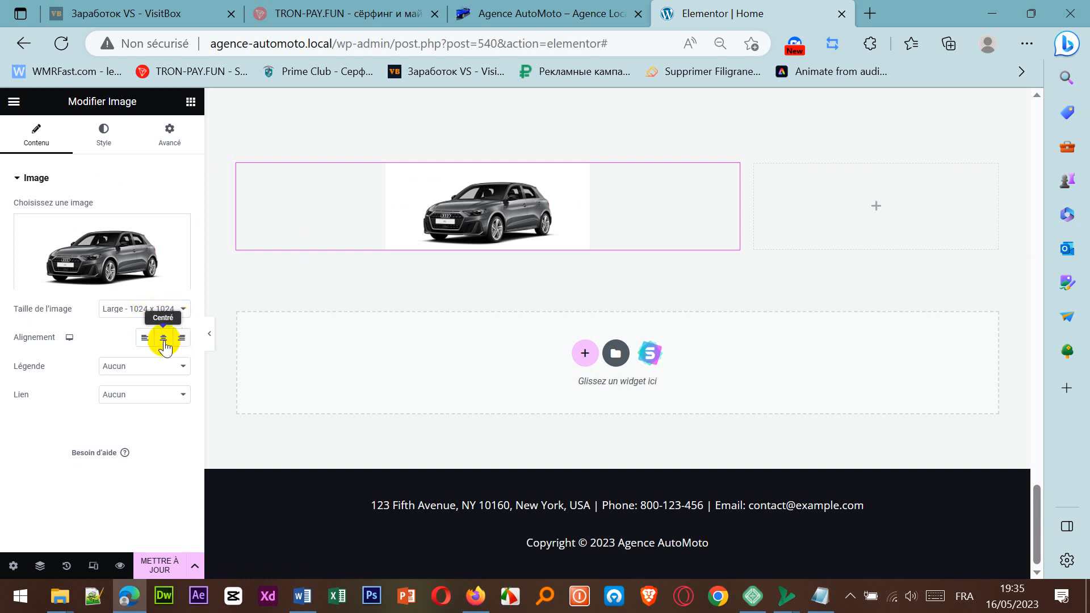
click(146, 340)
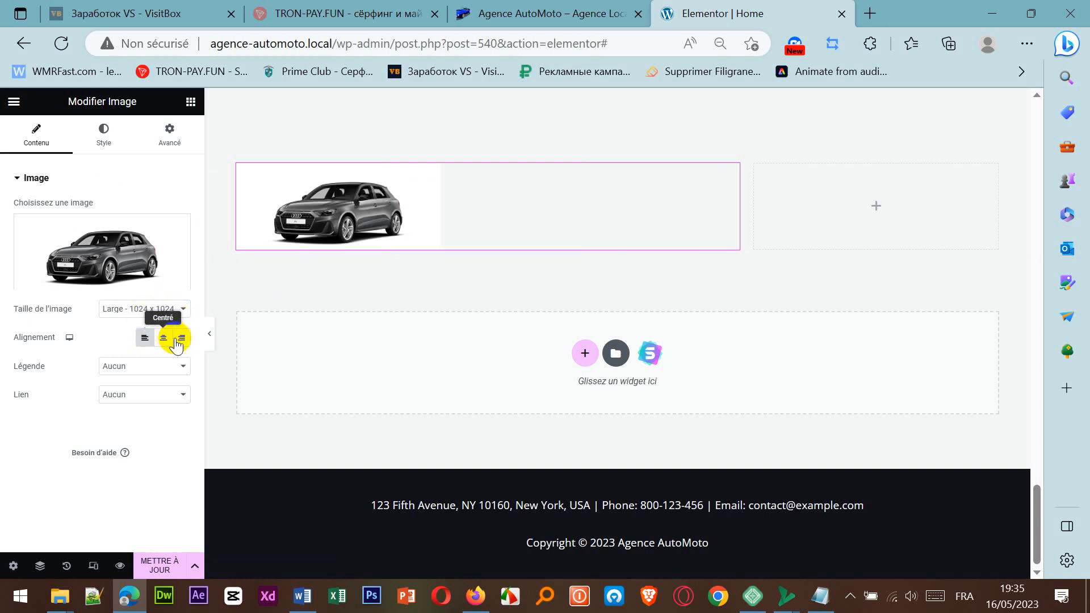
click(163, 341)
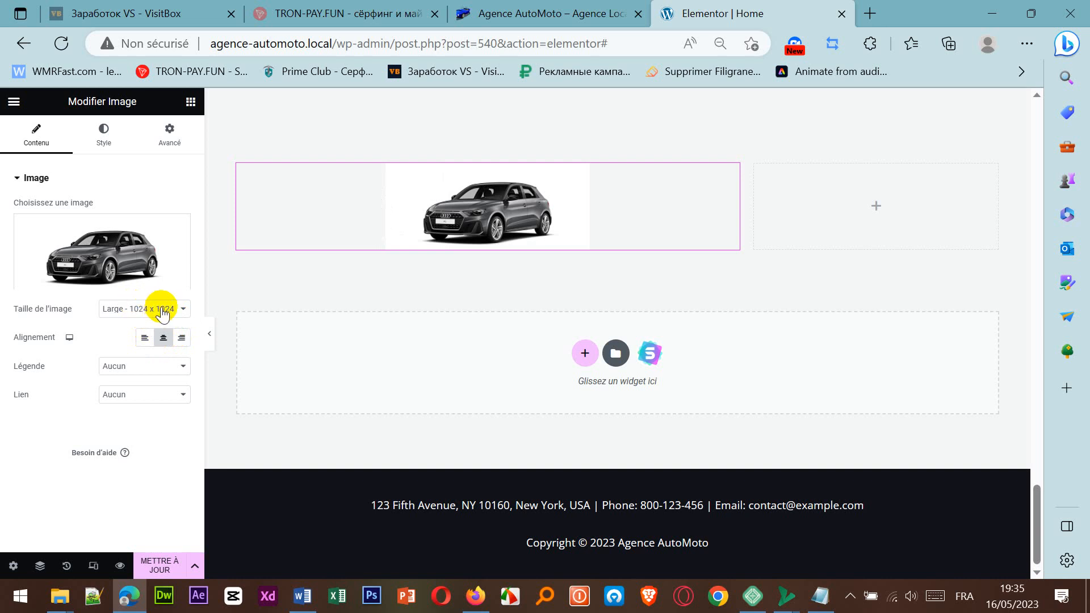
Step: Try the 1536x1536 and custom 5555 x 555555 sizes on the Audi image, then set its size to Entière
click(171, 316)
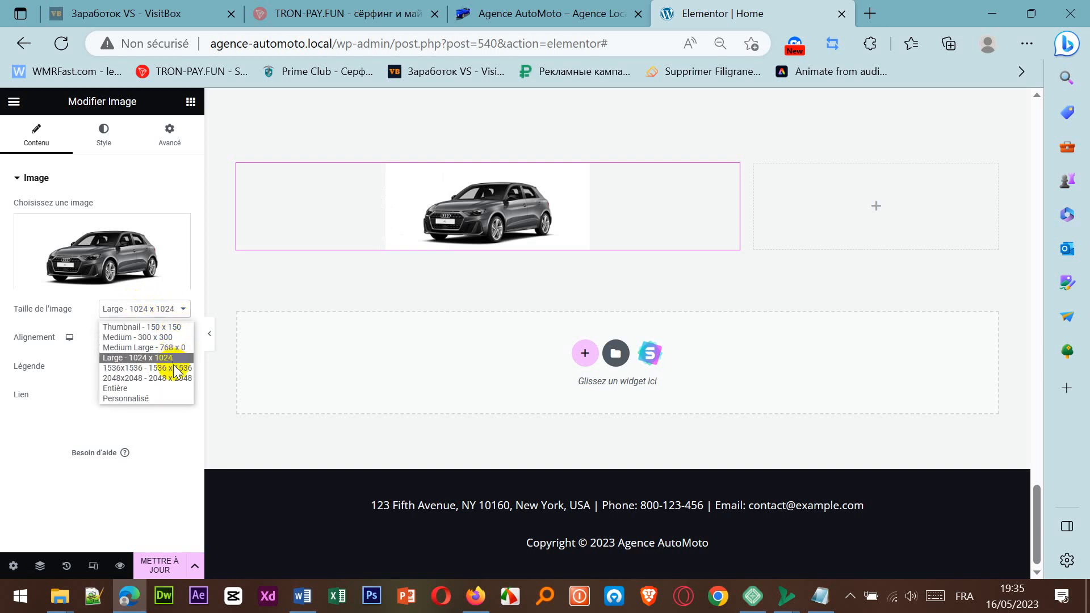
click(147, 374)
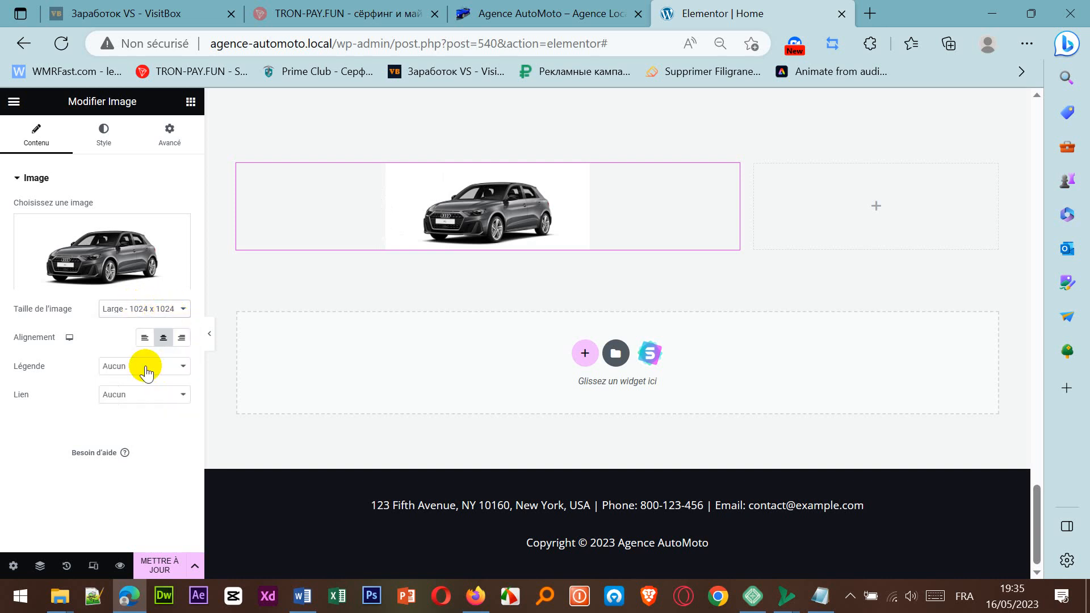
click(158, 313)
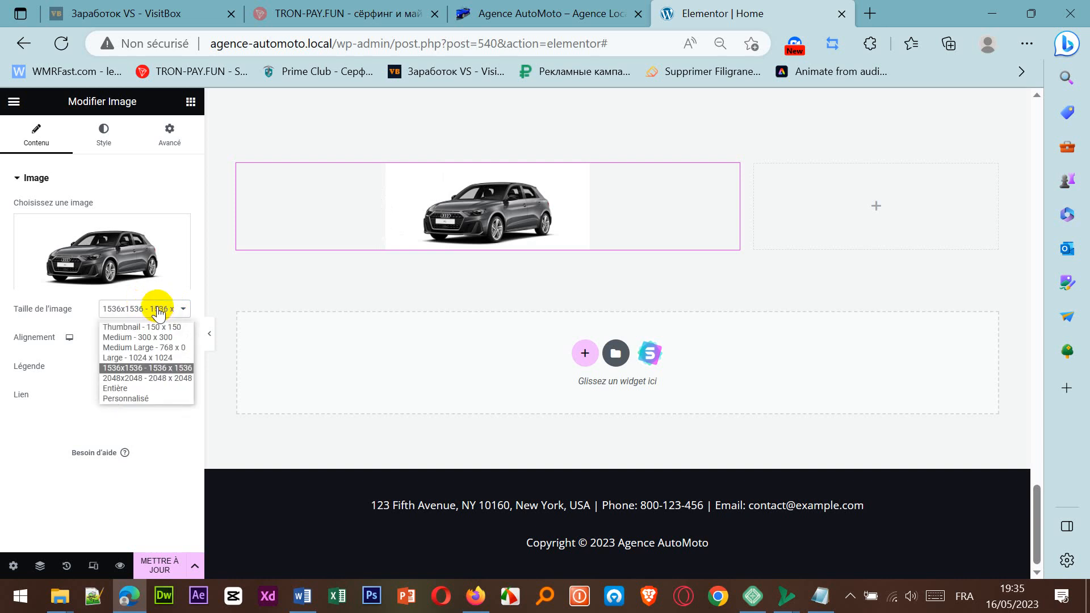
click(150, 400)
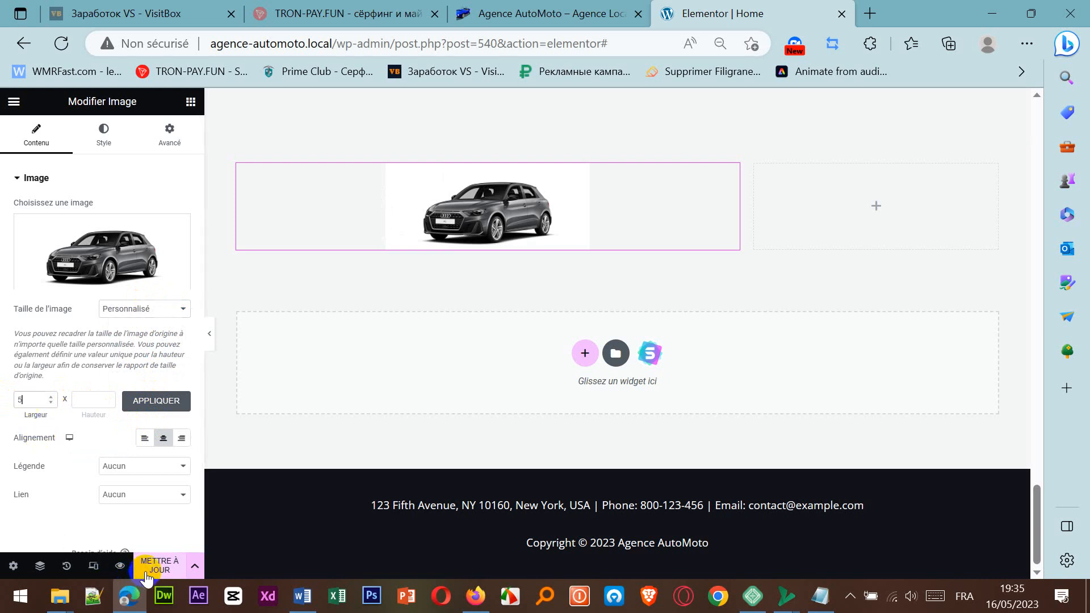
click(146, 571)
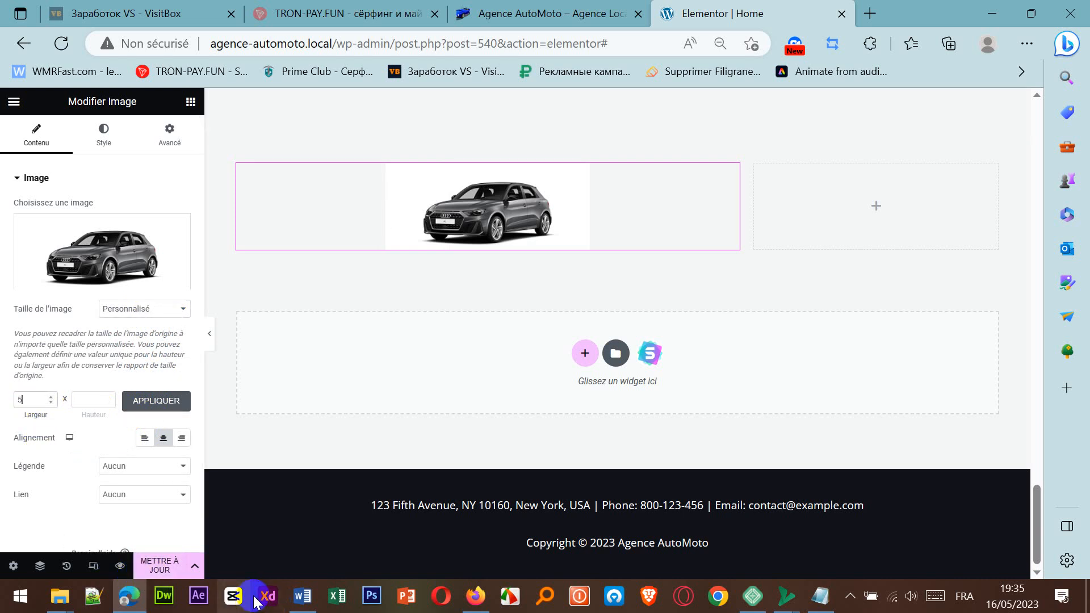
text(555)
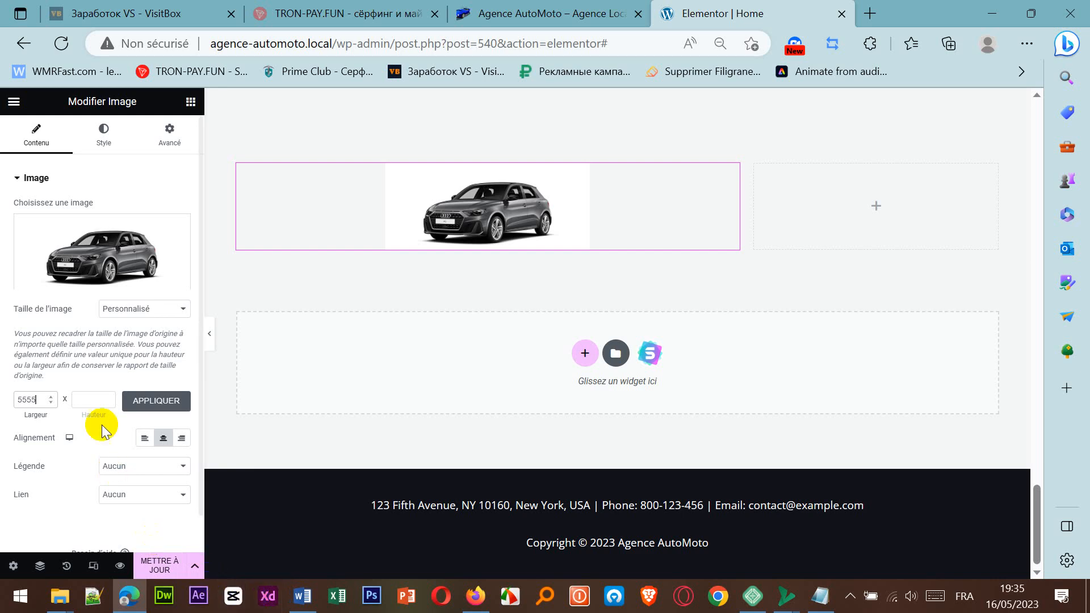
text(555555)
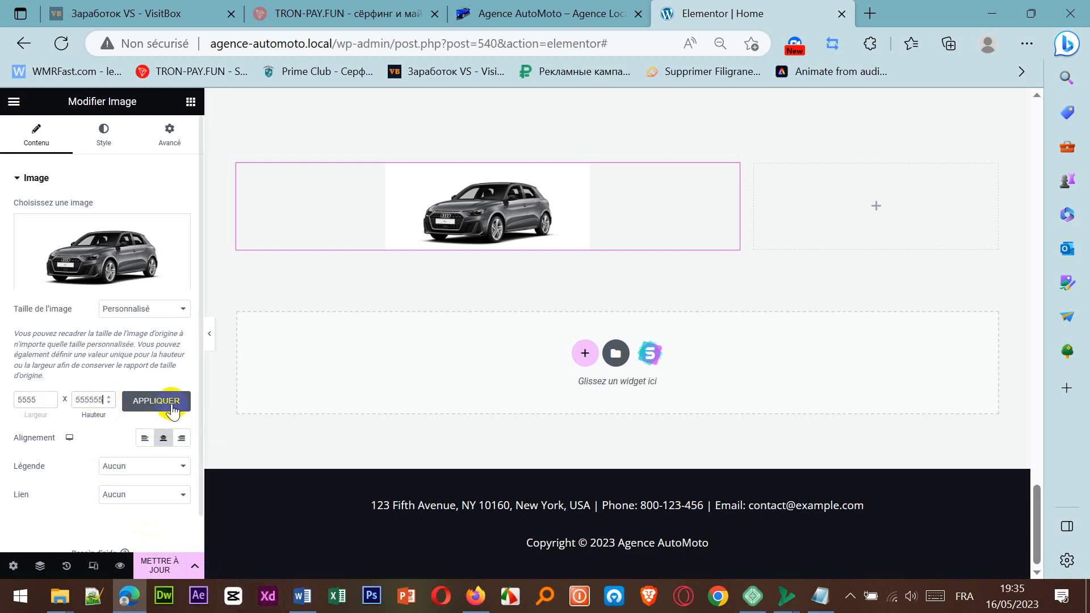
click(170, 404)
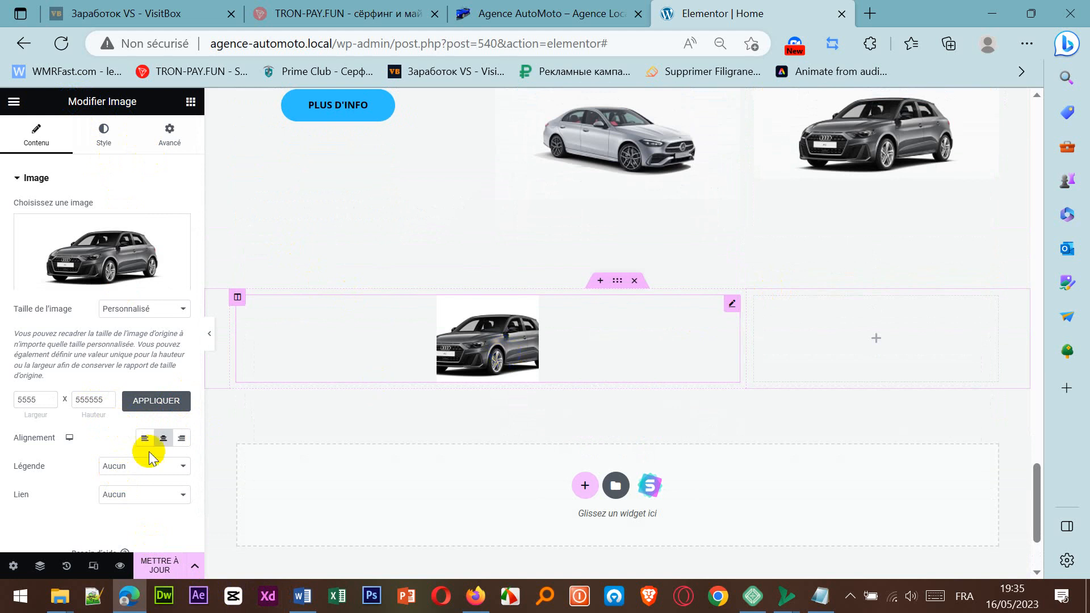
click(179, 318)
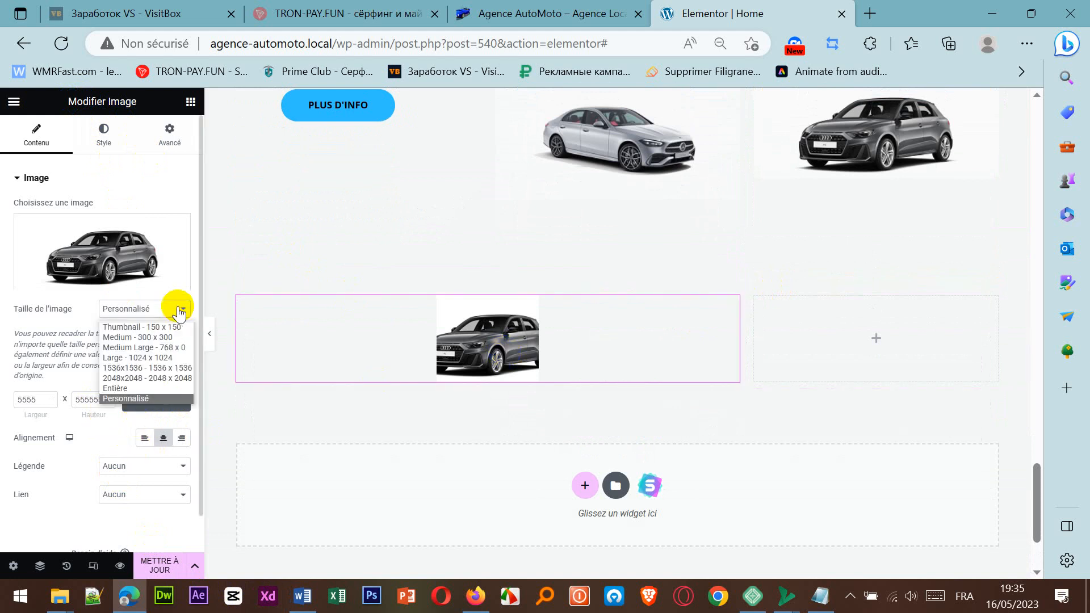
click(163, 389)
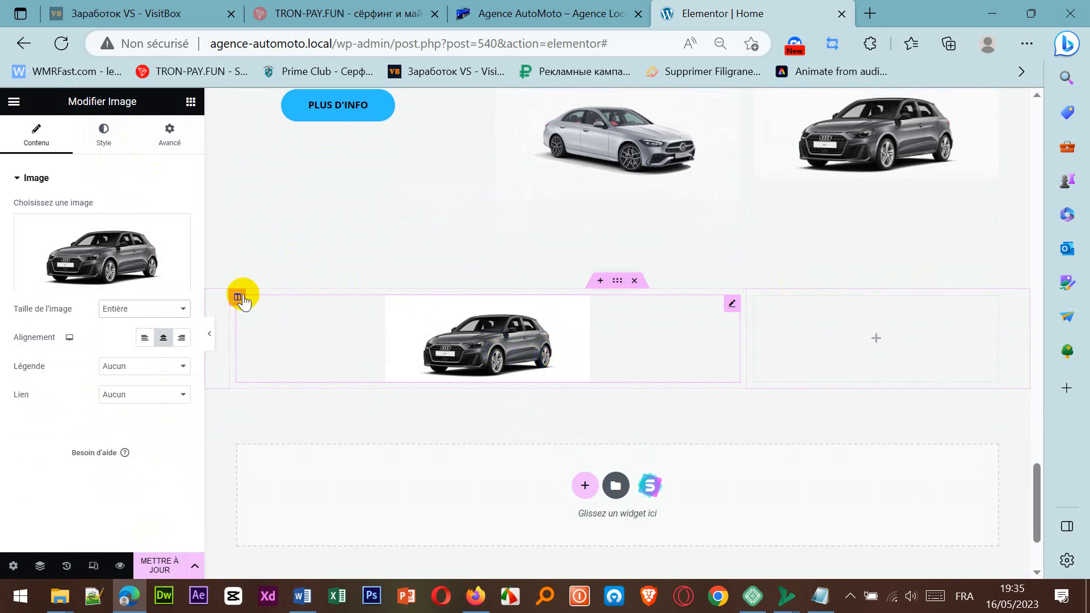
Step: Add an Éditeur de texte widget to the empty narrow column beside the Audi image
click(238, 297)
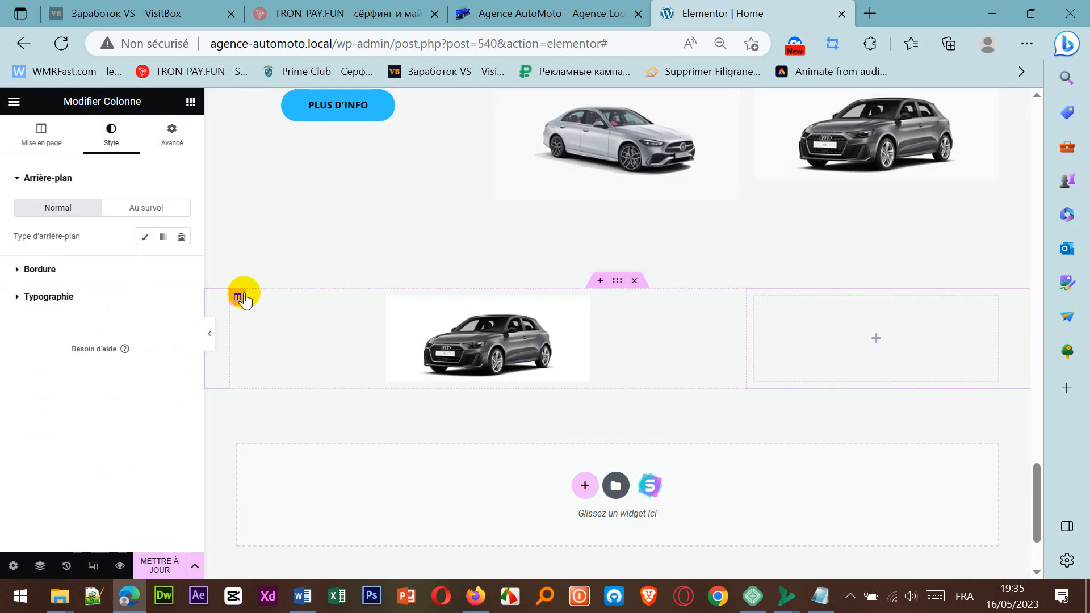
click(920, 355)
scroll(879, 341, down, 2)
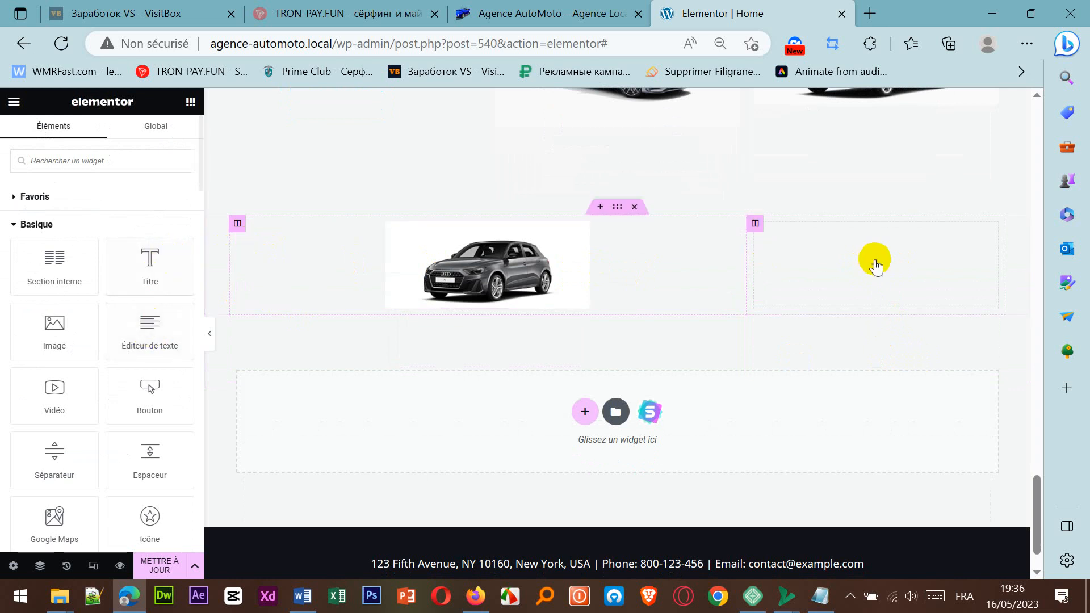
drag(151, 323, 850, 272)
click(118, 338)
Step: Switch to données.docx in Word and copy the paragraph under "Louez rapidement et aisément une moto selon votre budget"
click(288, 604)
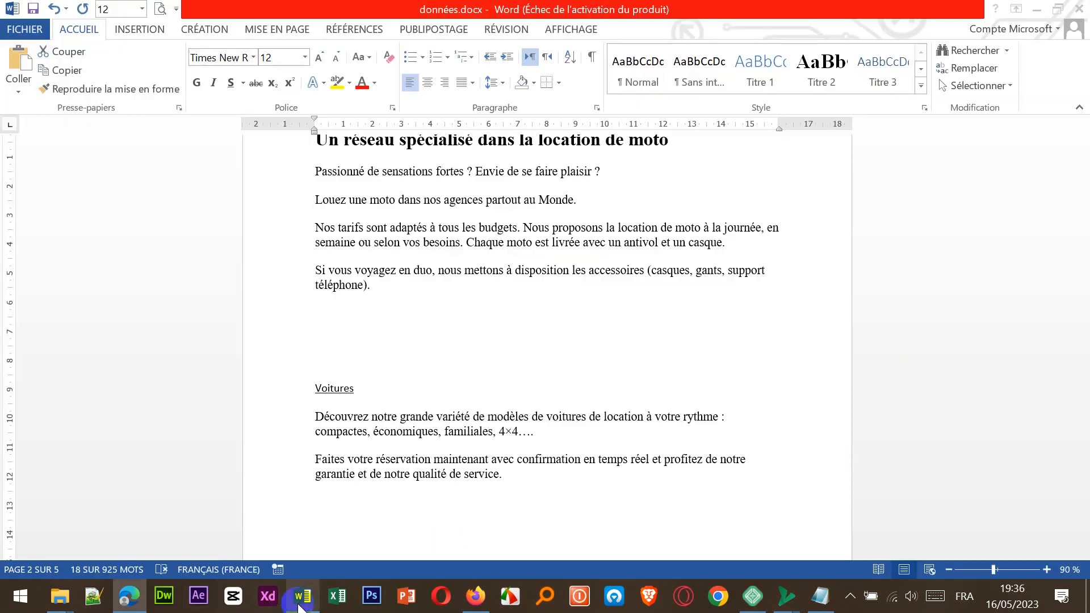
triple_click(494, 449)
scroll(495, 449, down, 9)
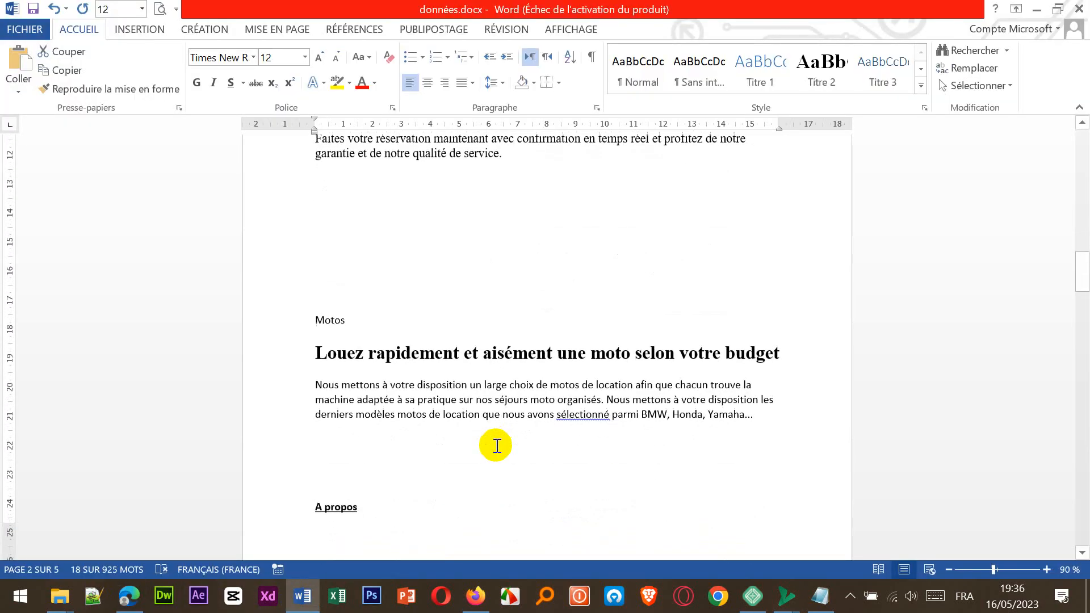
drag(320, 306, 745, 339)
right_click(731, 339)
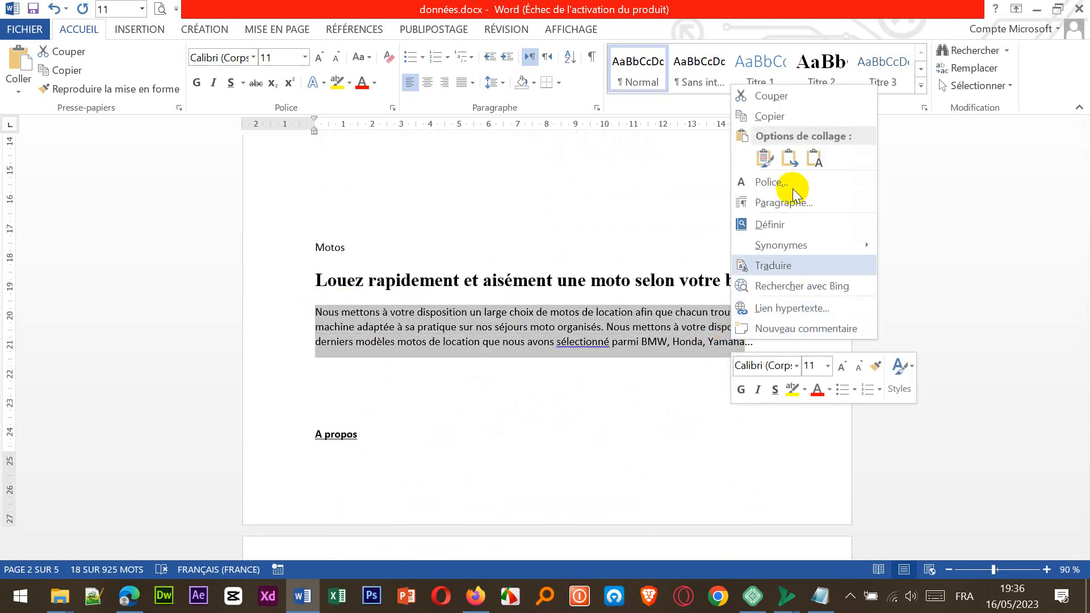
click(793, 117)
Step: Switch back to Elementor and replace the new text widget's Lorem ipsum placeholder with the copied motorcycle rental paragraph
click(130, 597)
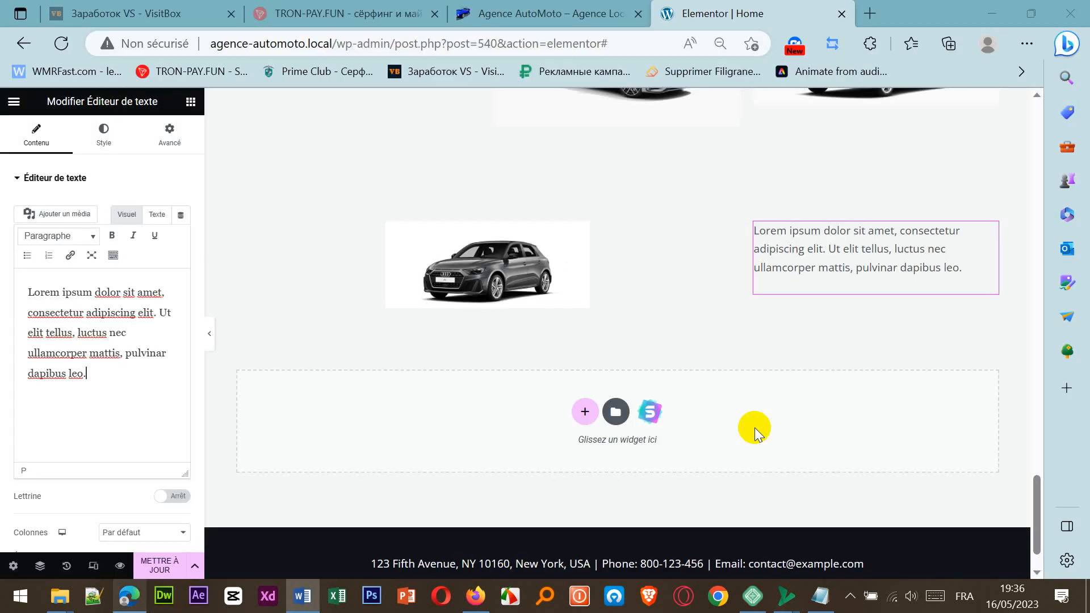
double_click(822, 267)
triple_click(823, 268)
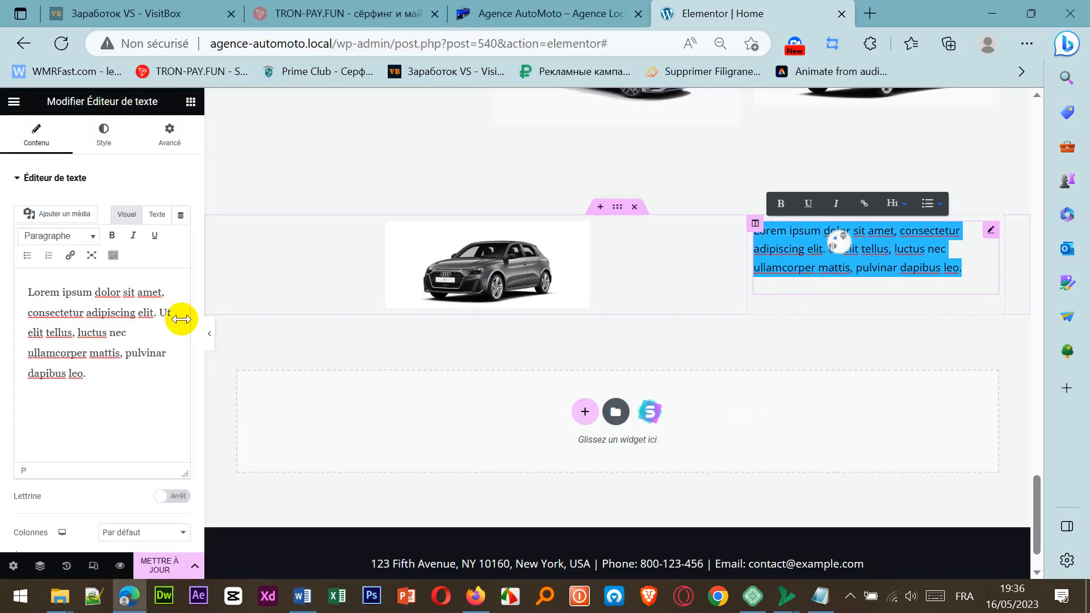
drag(117, 382, 16, 284)
right_click(55, 313)
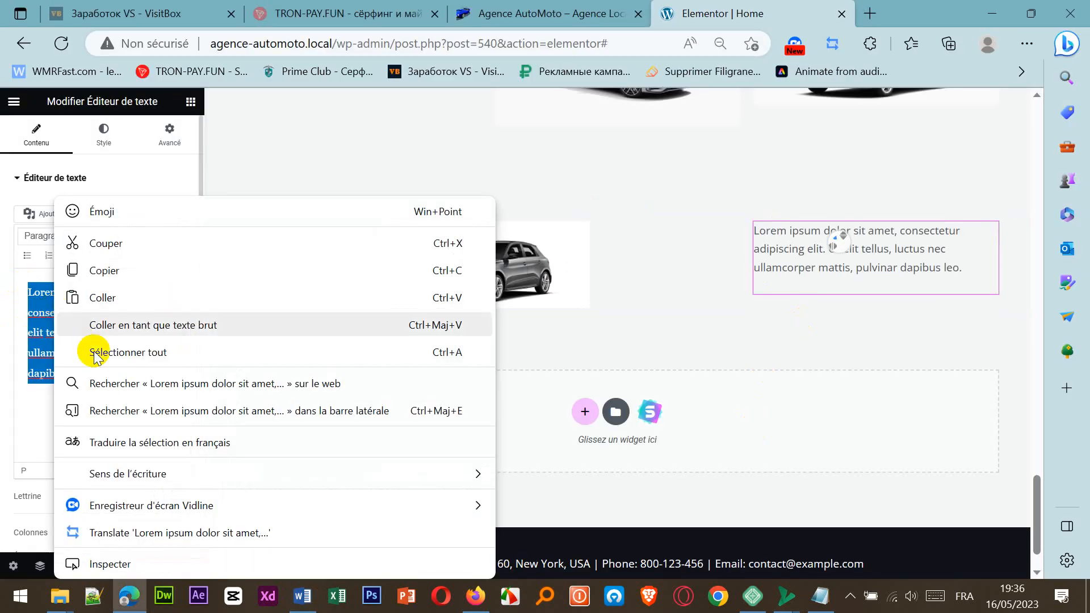
click(112, 293)
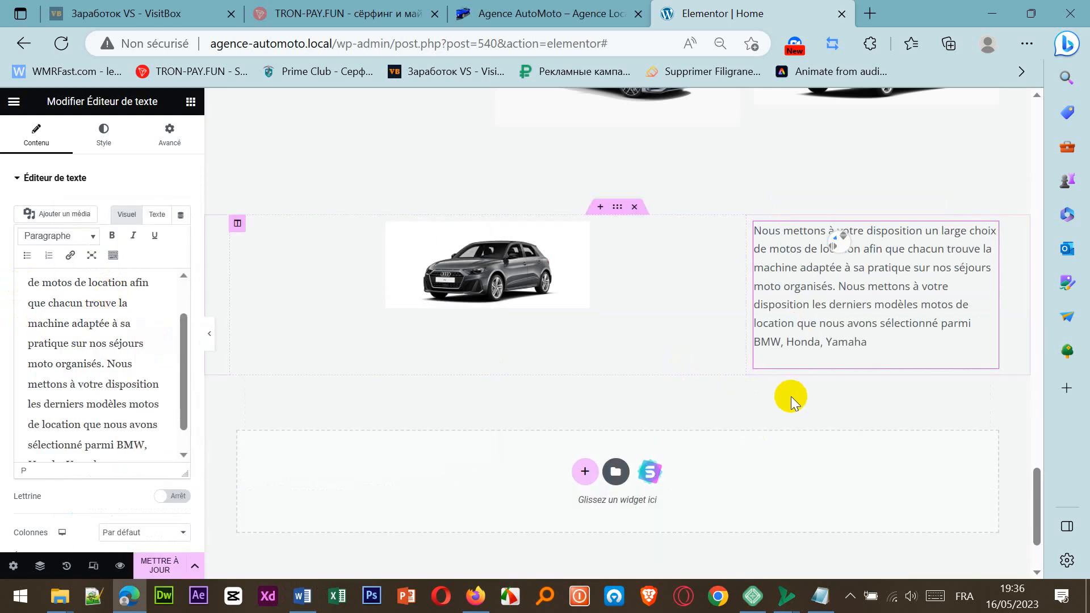
Step: Try to format the motorcycle rental paragraph beside the Audi image in bold and italic
scroll(574, 363, up, 1)
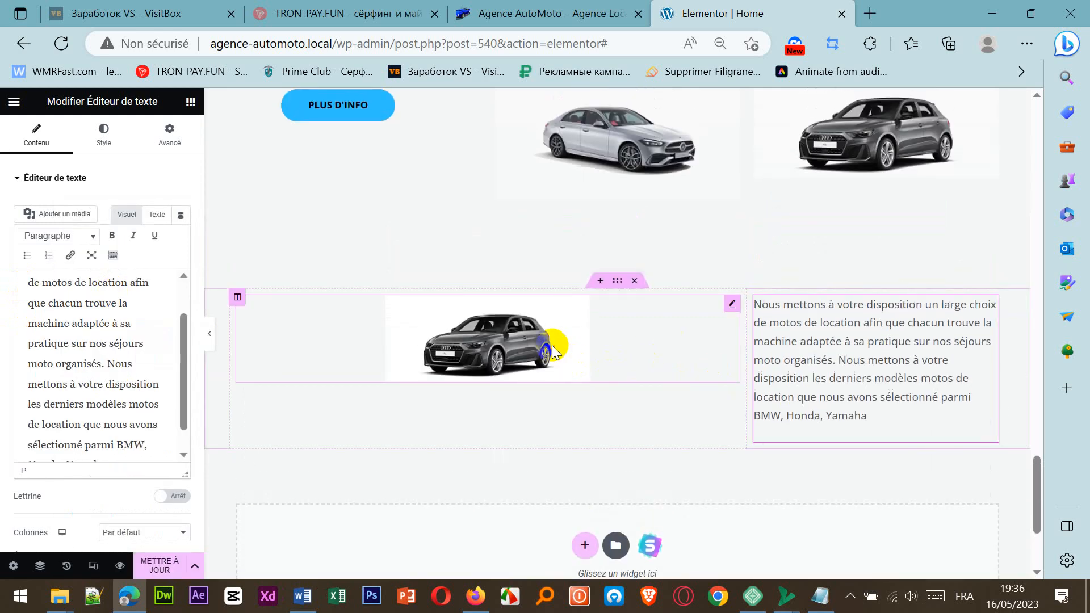
click(552, 345)
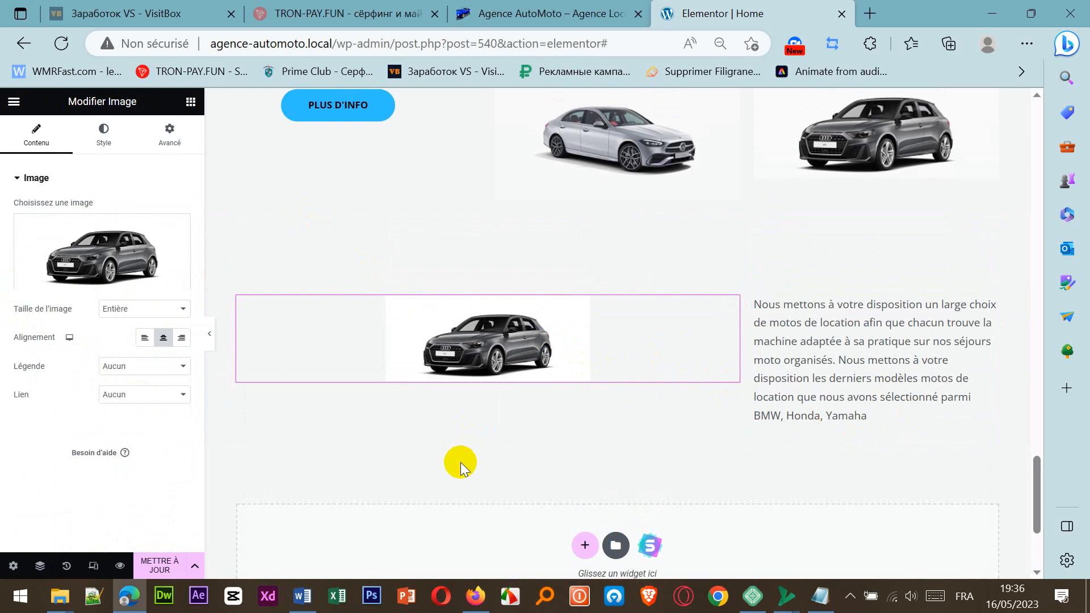
click(901, 433)
drag(888, 414, 745, 302)
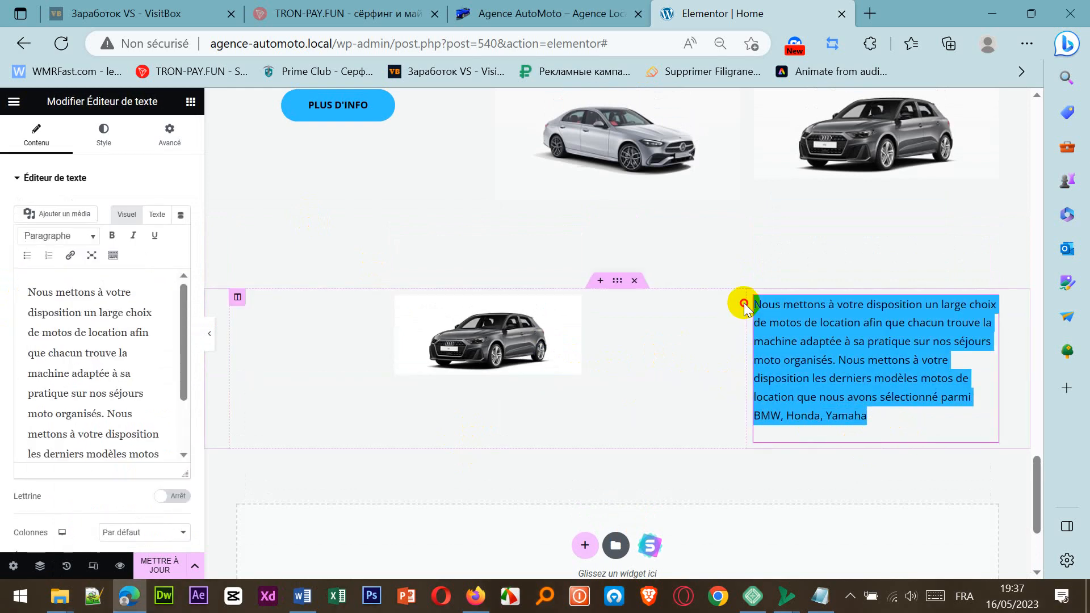
click(112, 236)
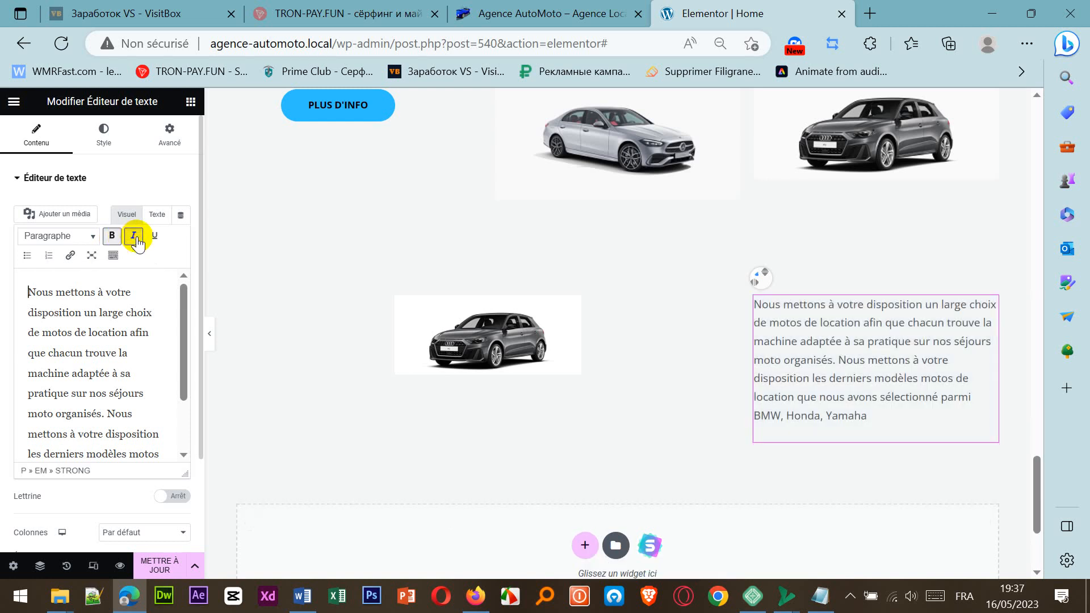
click(848, 357)
click(143, 323)
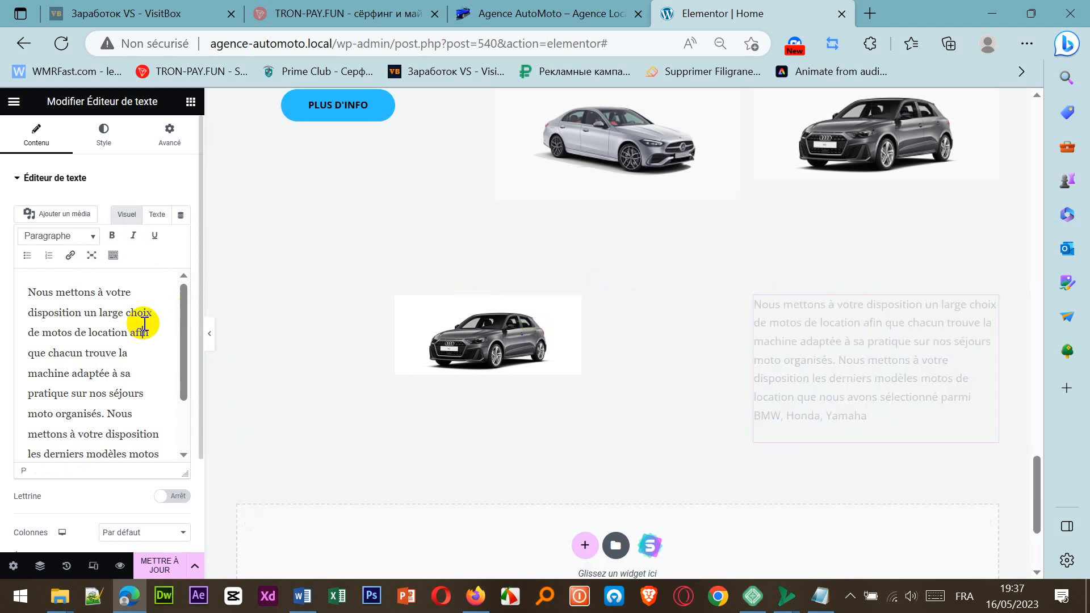
Step: Set the alignment of the motorcycle rental paragraph to Centré
click(104, 136)
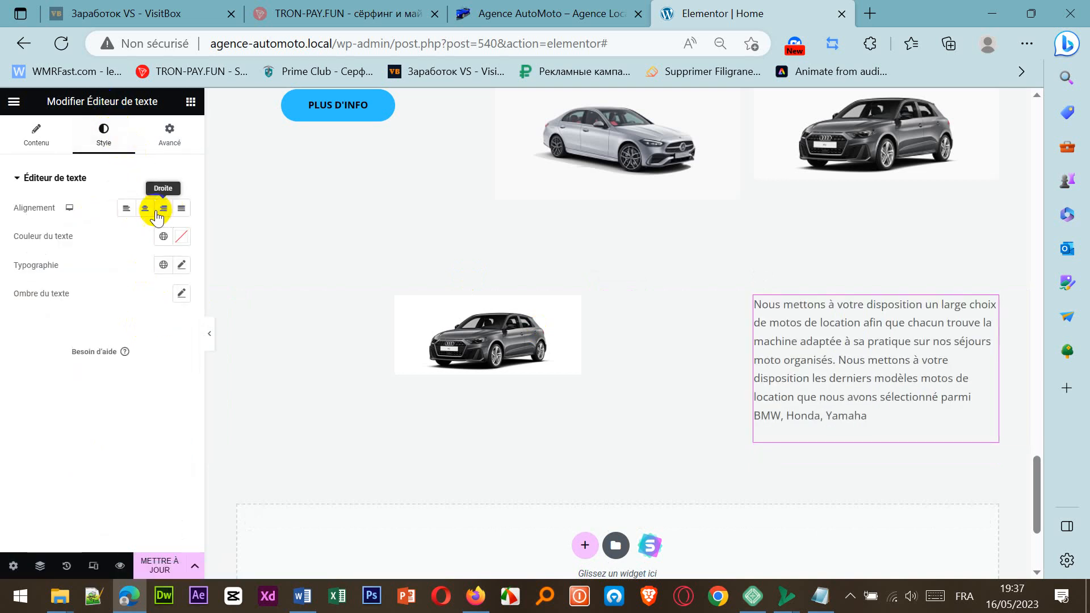
click(145, 210)
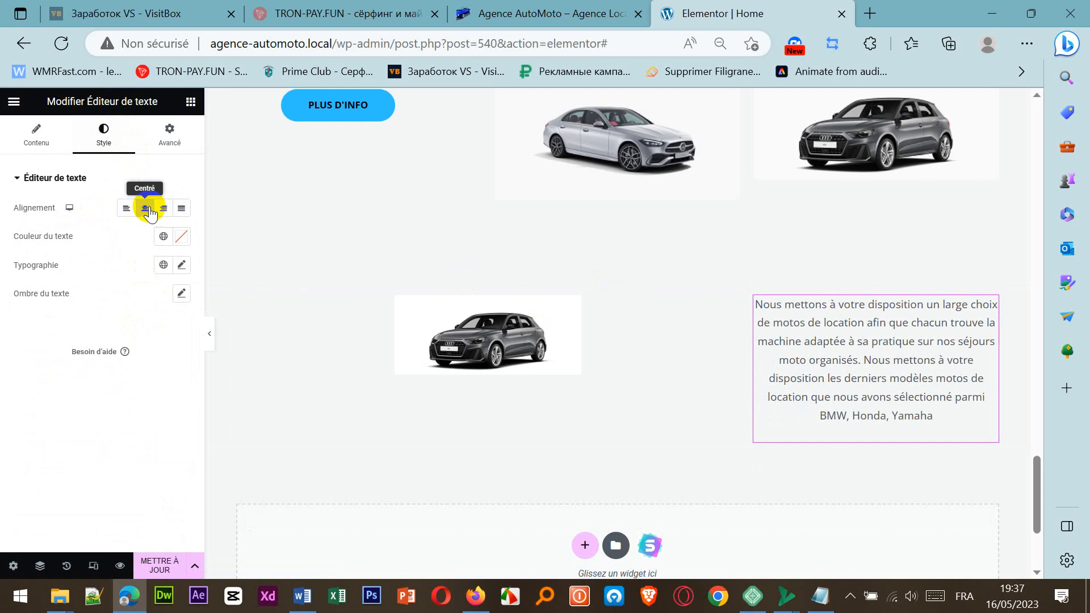
click(33, 135)
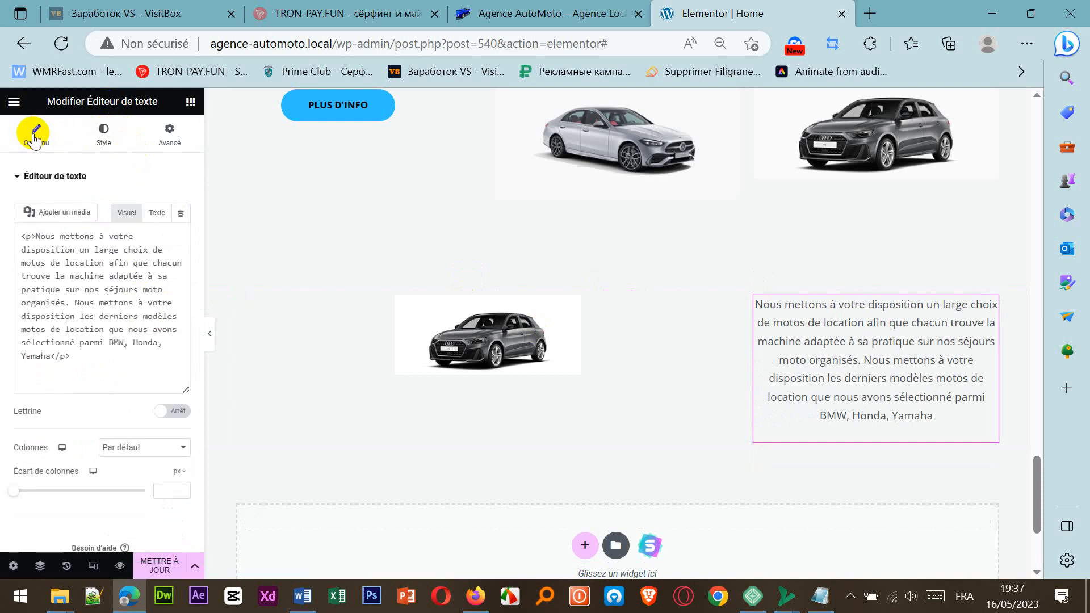
Step: Set the width of the Audi image beside the paragraph to 87% and update the page
click(508, 363)
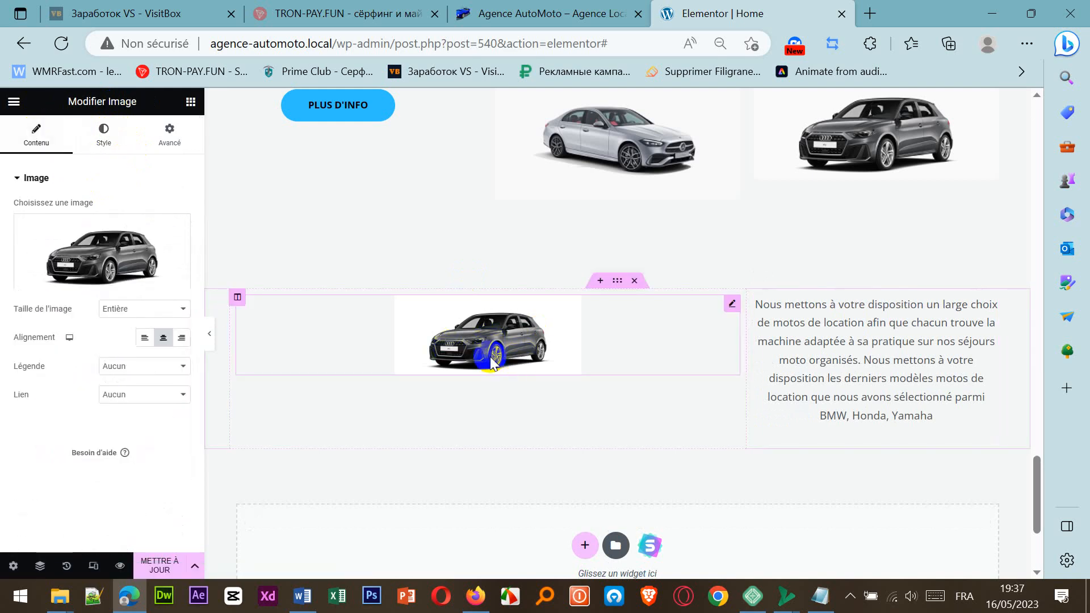
click(112, 136)
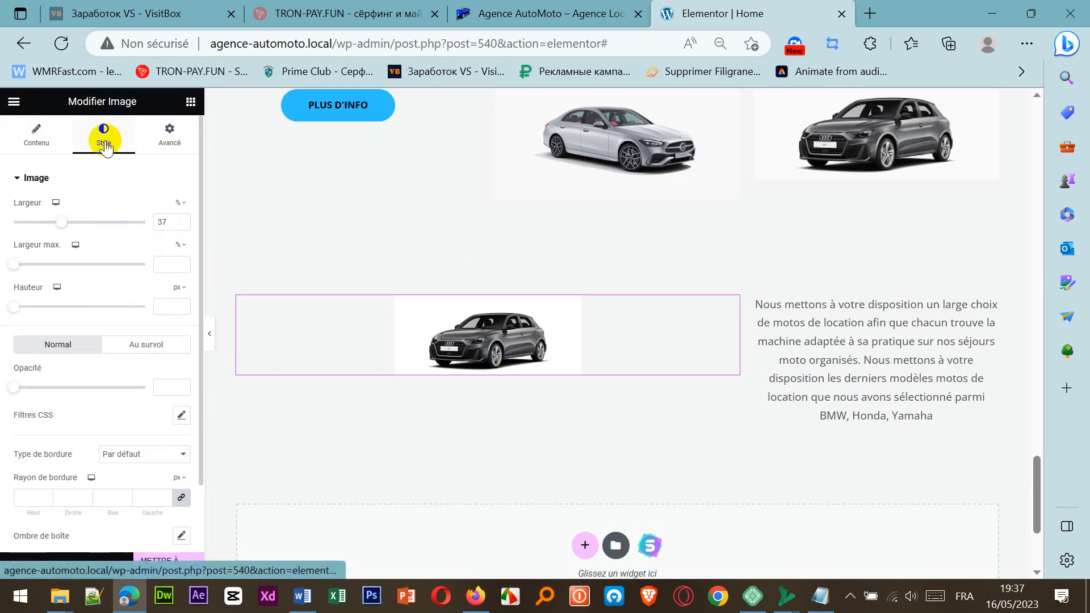
click(35, 137)
click(105, 137)
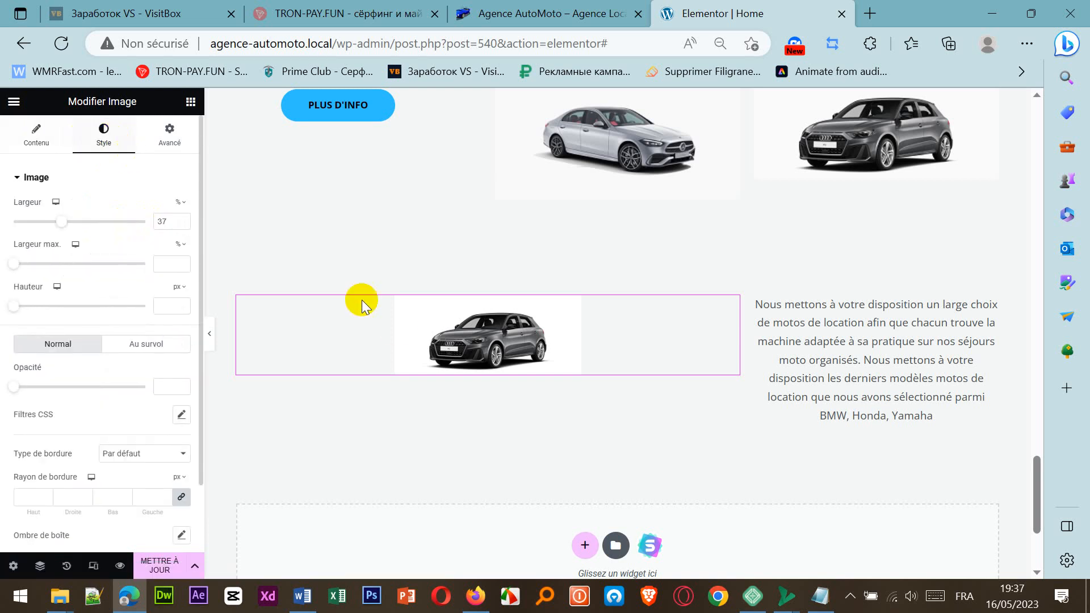
drag(64, 227, 131, 237)
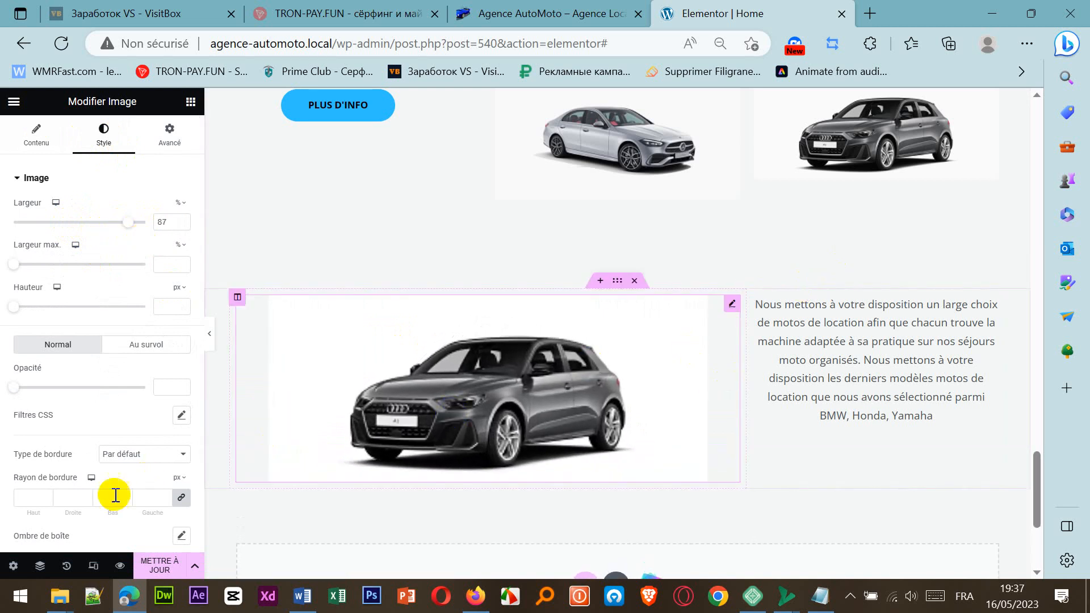
click(168, 565)
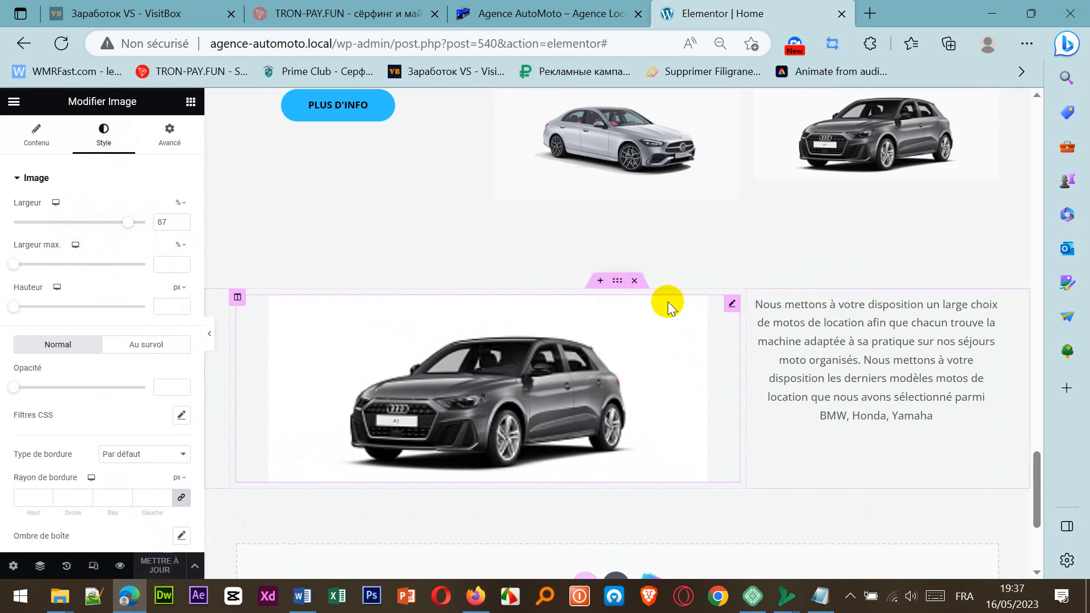
Step: Add a new single-column section below the section with the Audi image and text
scroll(696, 440, down, 2)
scroll(697, 440, down, 3)
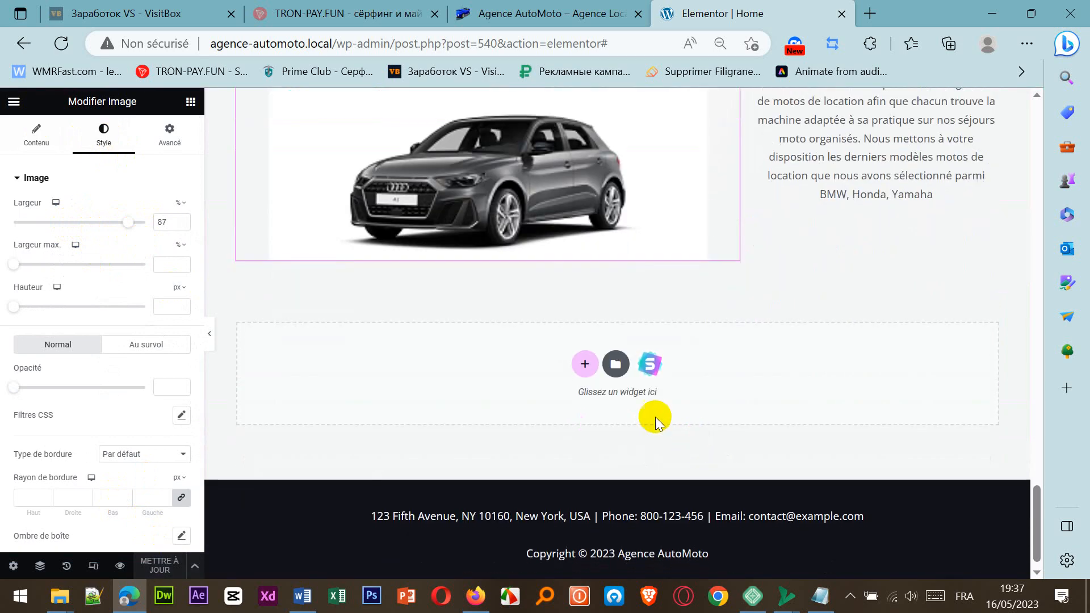
click(585, 366)
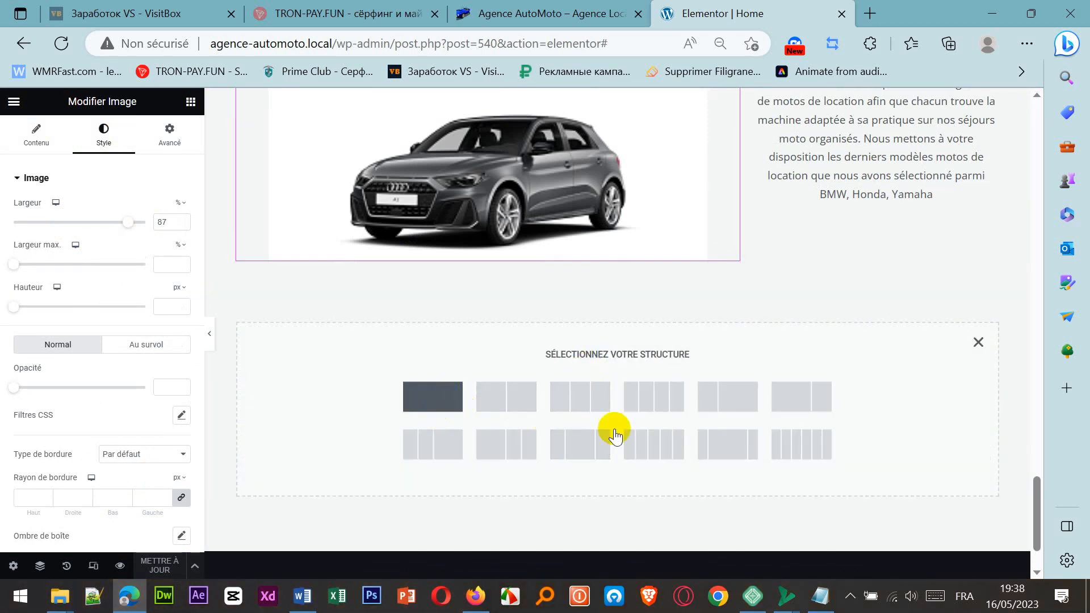
click(430, 412)
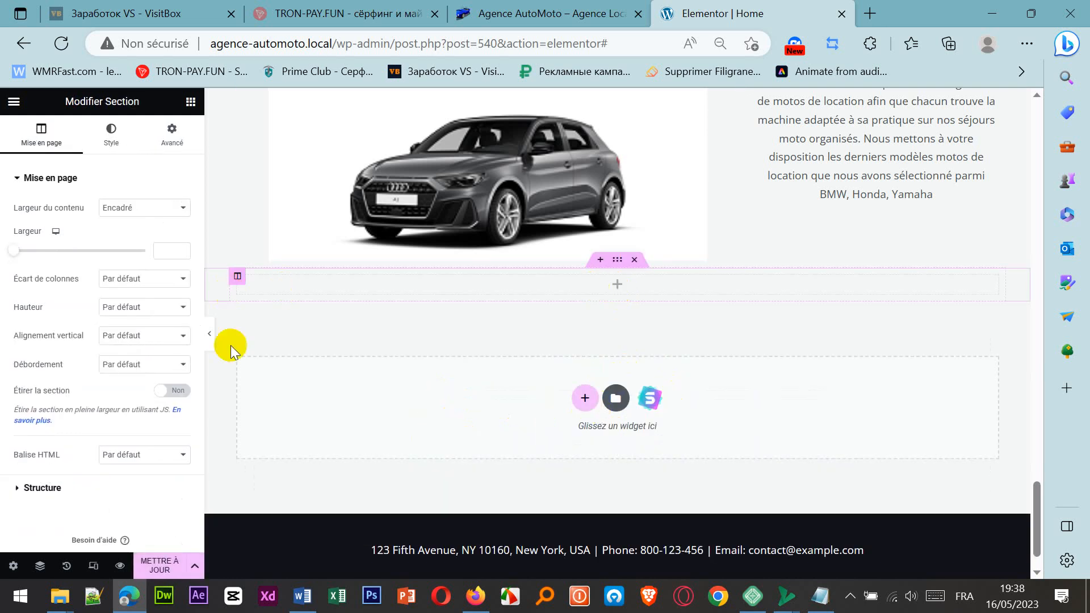
Step: Add a Google Maps widget to the empty section below the Audi image and set its location to the agency's street address
click(618, 285)
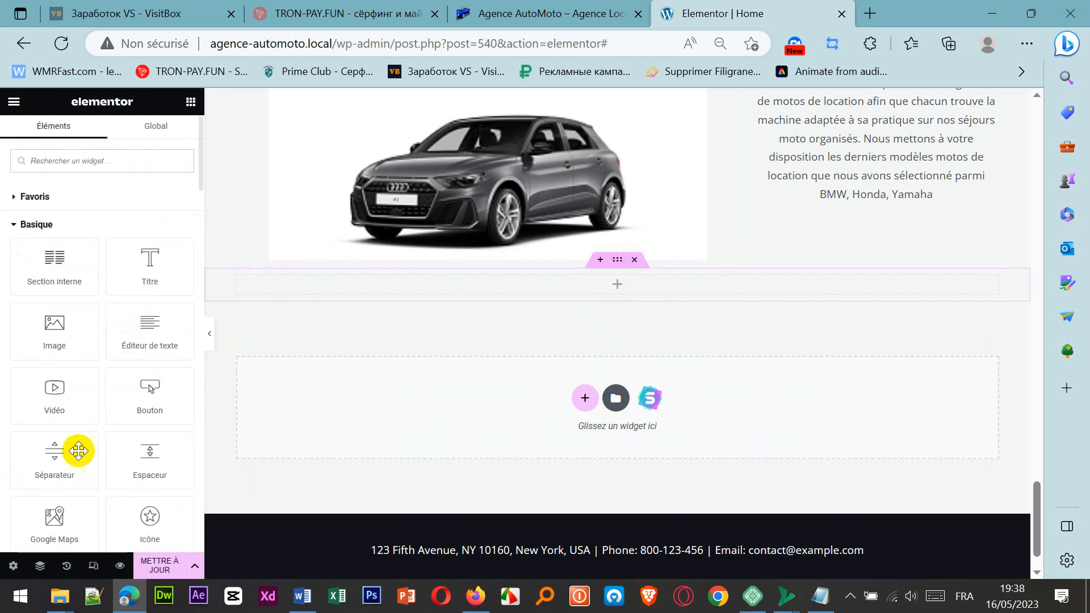
scroll(101, 426, down, 2)
drag(54, 438, 615, 286)
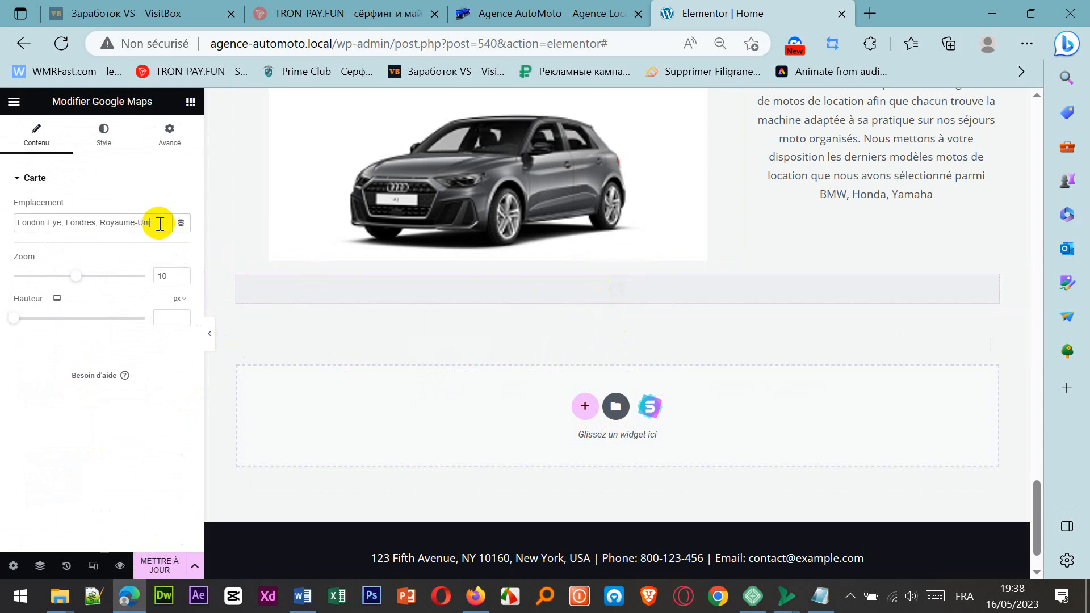
drag(161, 224, 3, 226)
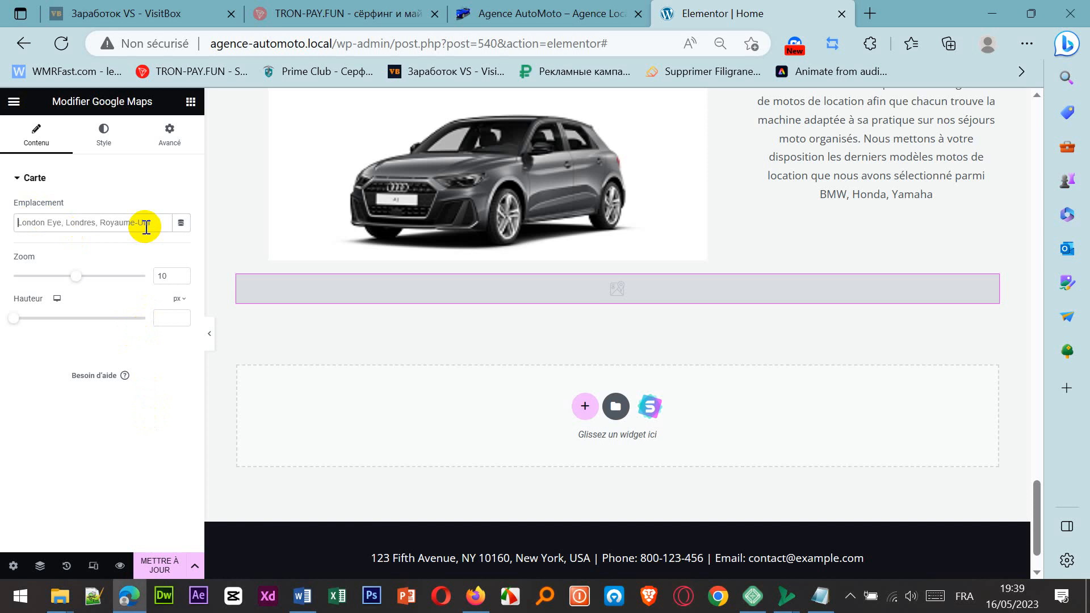
text(45 Avenue 2mars Casablanca)
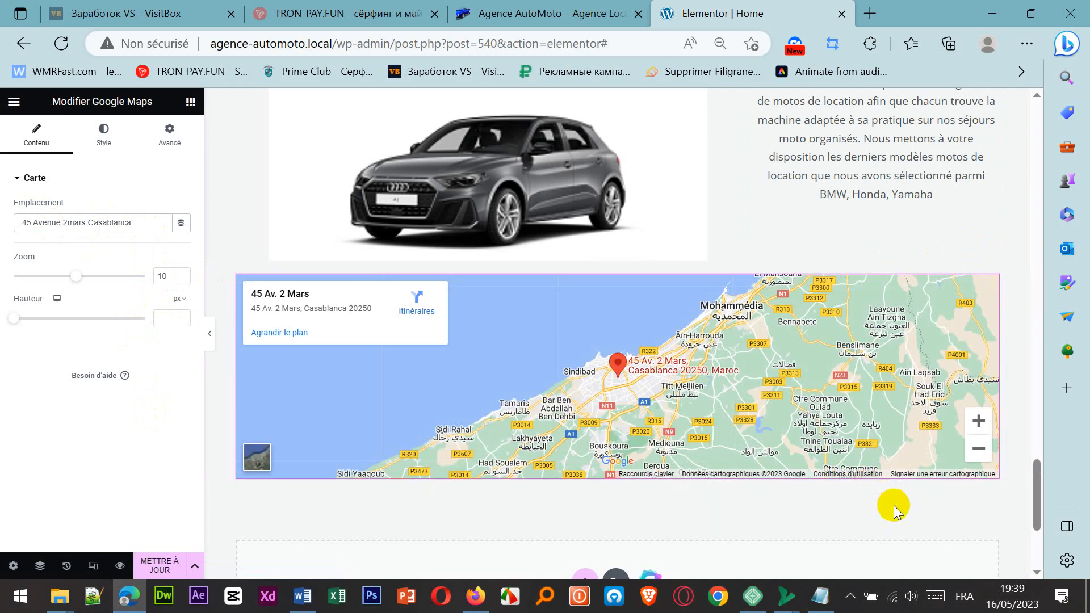
Step: Look over the home page with the added map and update it
scroll(895, 505, down, 4)
scroll(896, 509, up, 4)
scroll(896, 507, down, 4)
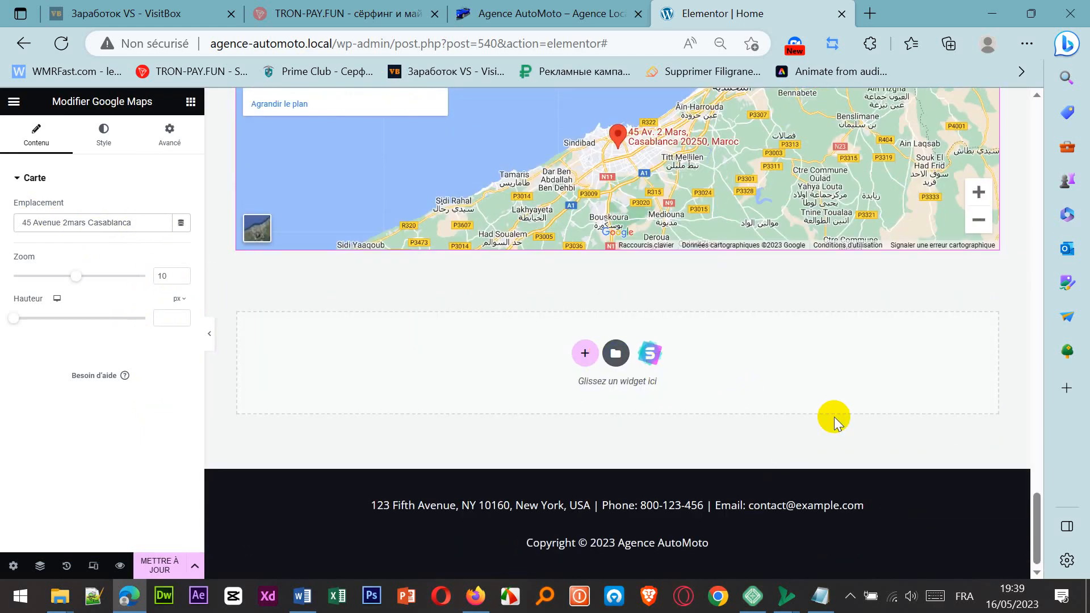
scroll(676, 278, up, 20)
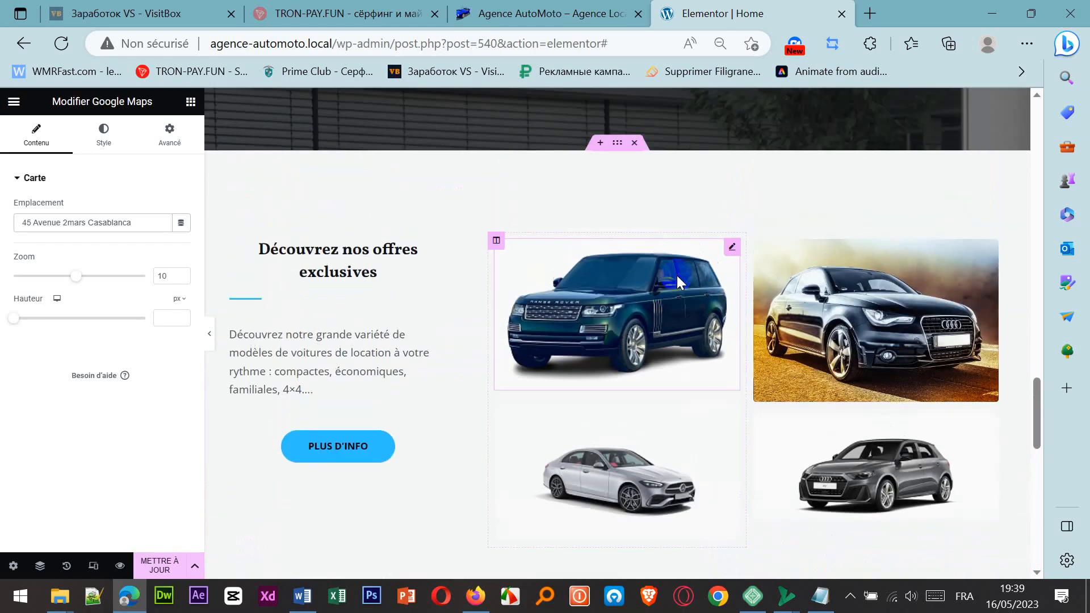
scroll(681, 277, up, 15)
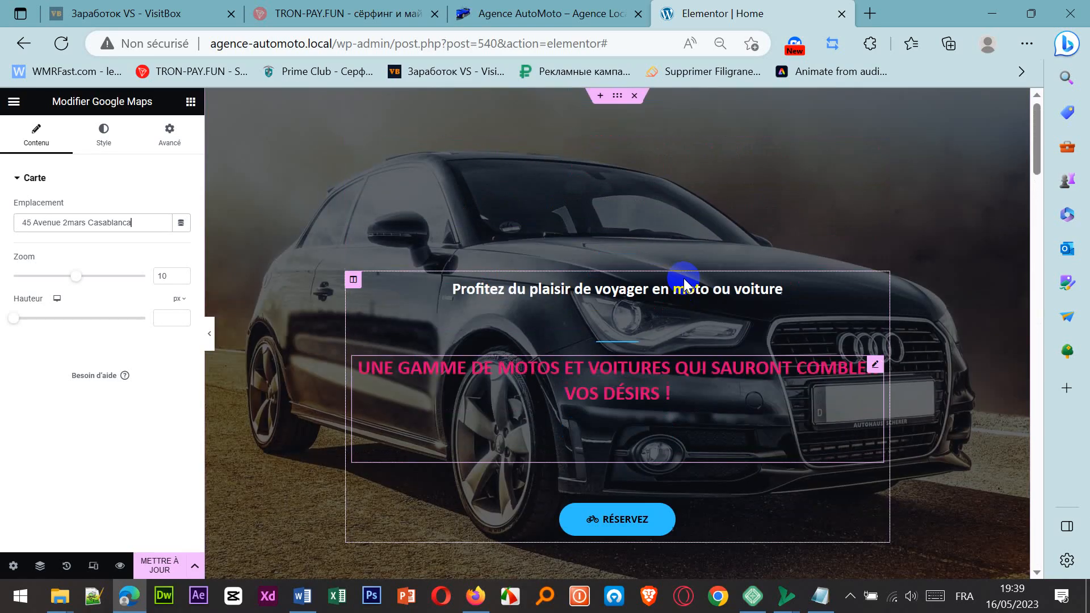
scroll(685, 278, down, 20)
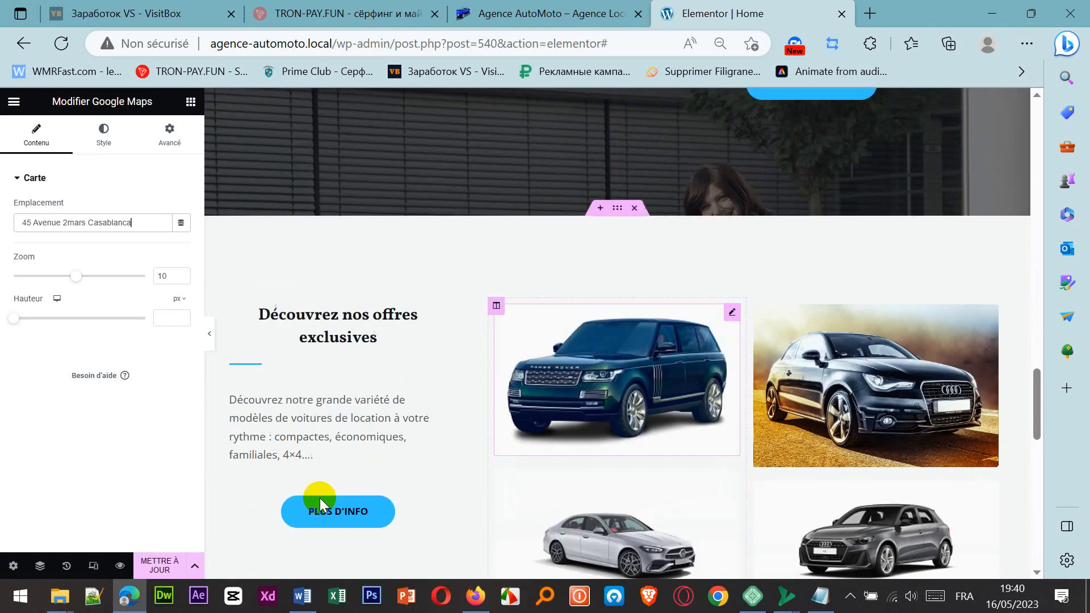
click(164, 564)
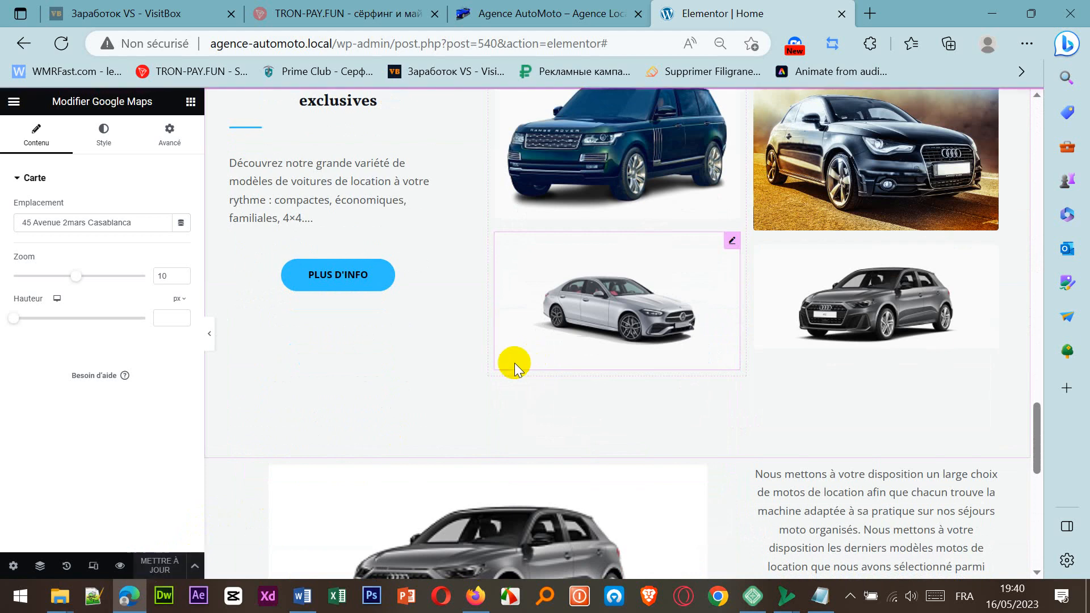
Step: Reload the live Agence AutoMoto home page and review it from the hero section down to the map
click(533, 7)
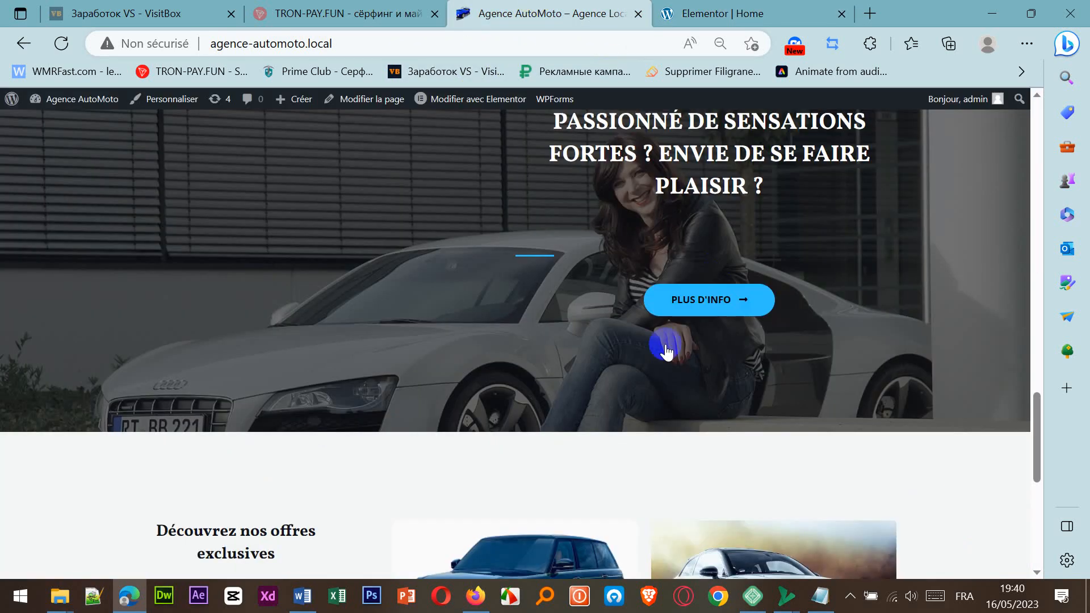
click(59, 38)
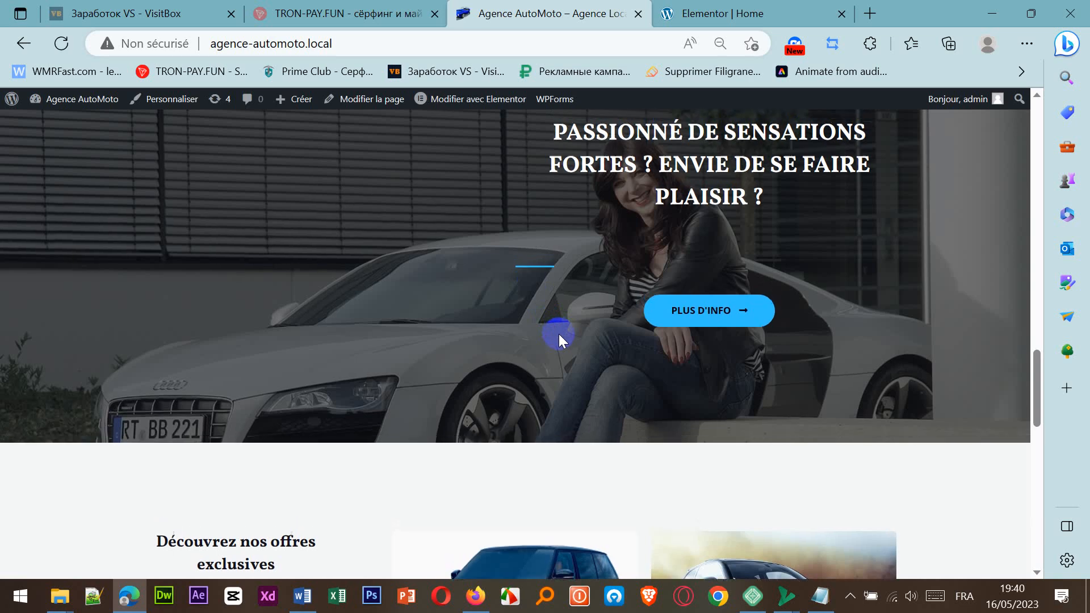
scroll(559, 334, up, 10)
scroll(574, 370, up, 1)
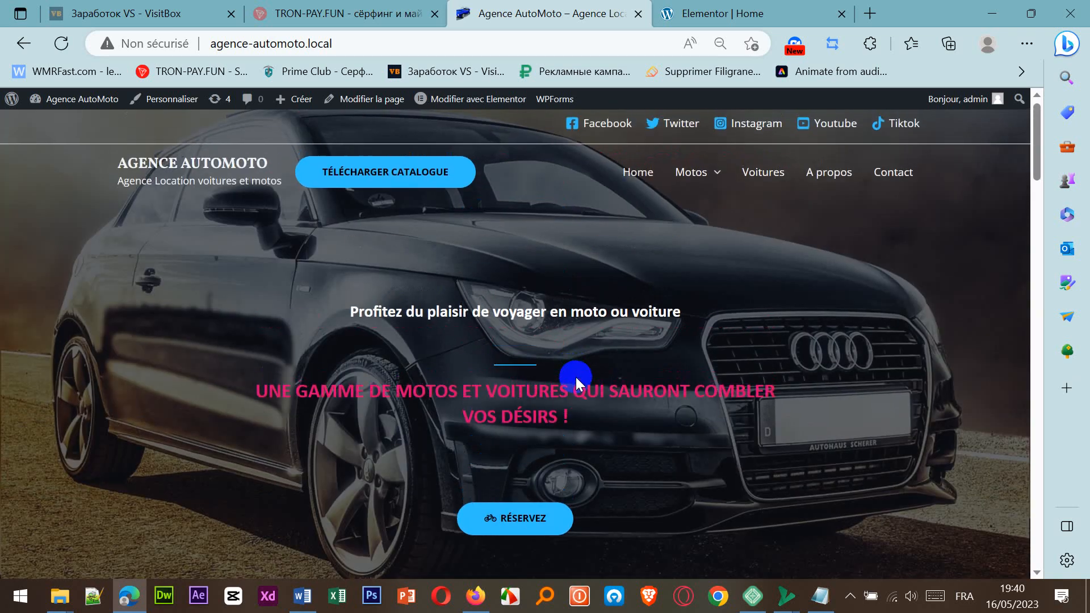
scroll(1002, 273, down, 13)
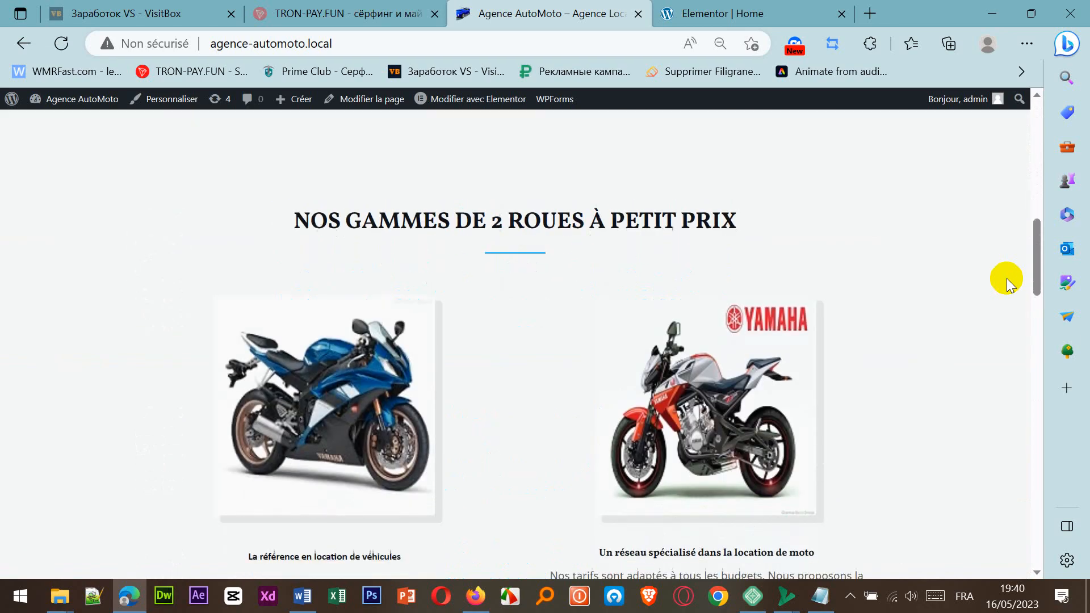
scroll(1007, 282, down, 6)
scroll(1007, 282, up, 3)
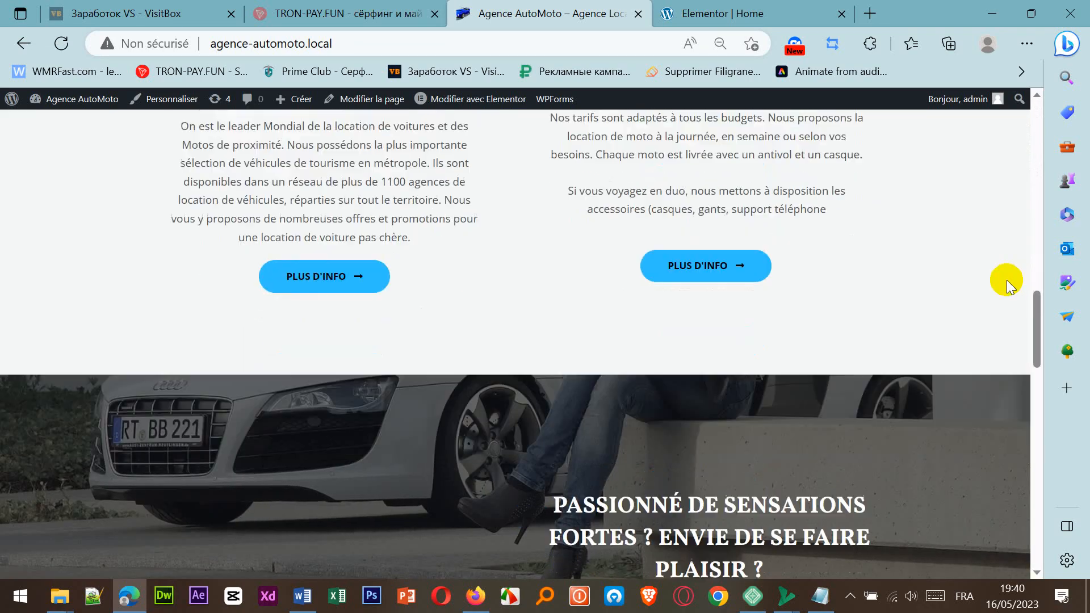
scroll(1007, 284, down, 6)
scroll(1007, 284, down, 10)
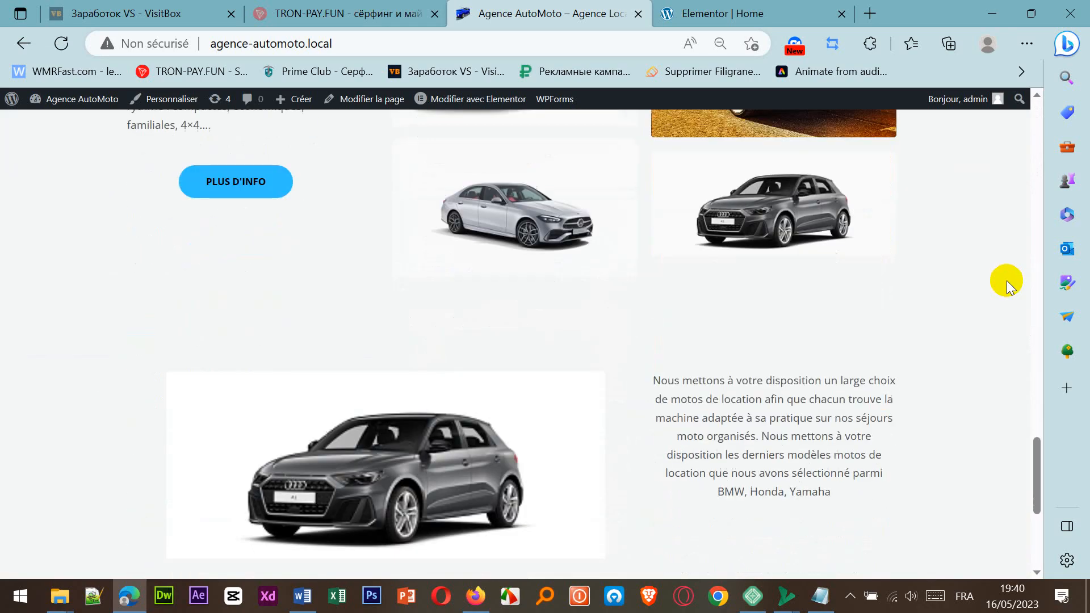
scroll(1007, 284, down, 3)
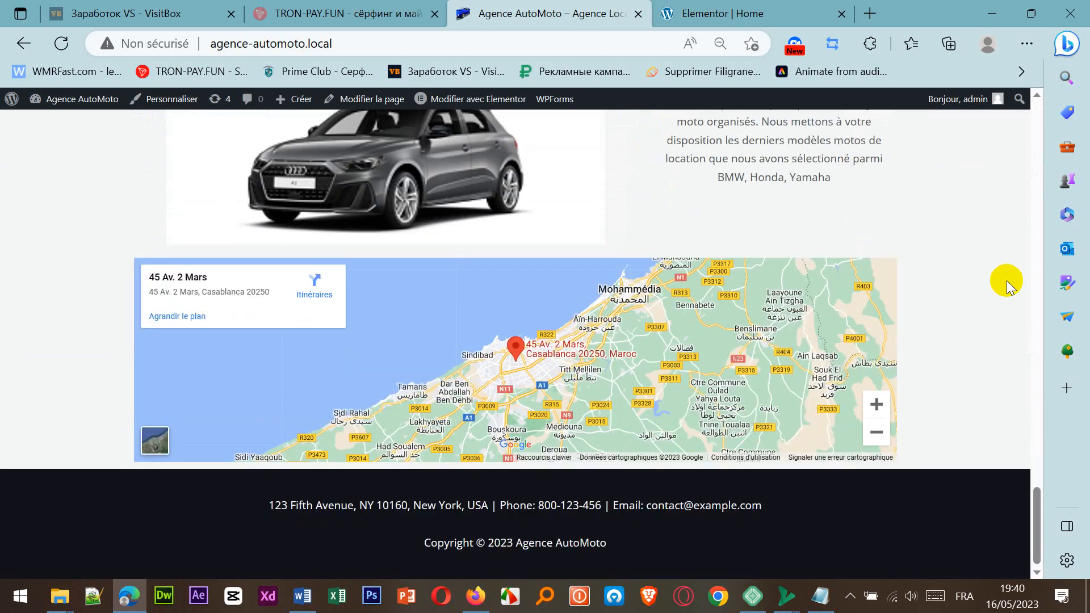
scroll(633, 332, up, 10)
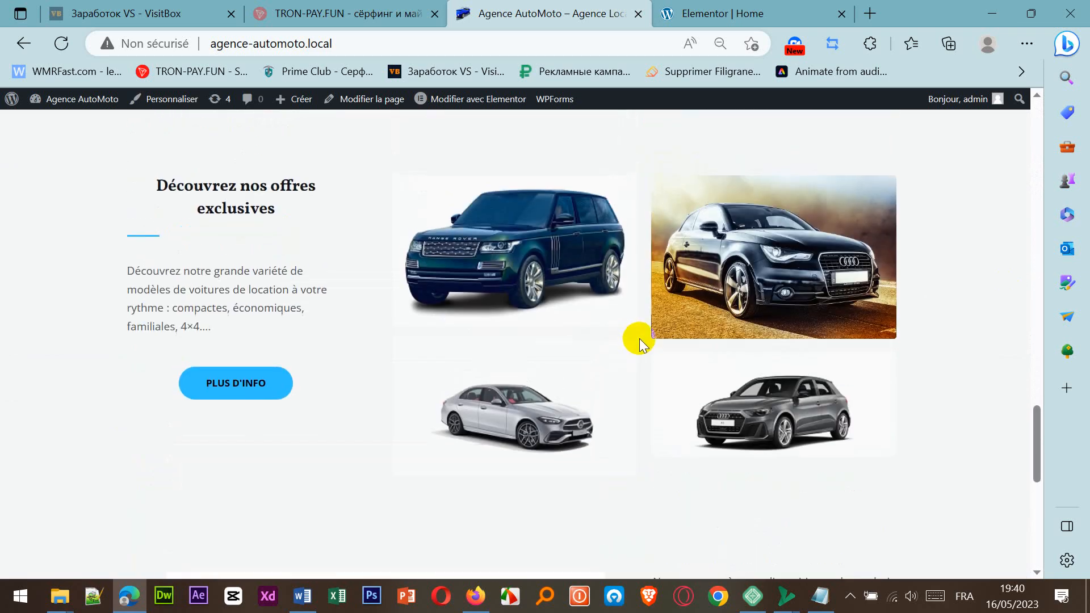
Step: Return to the Elementor editor and examine the column structures offered for a new section below the map
click(704, 13)
scroll(714, 368, down, 10)
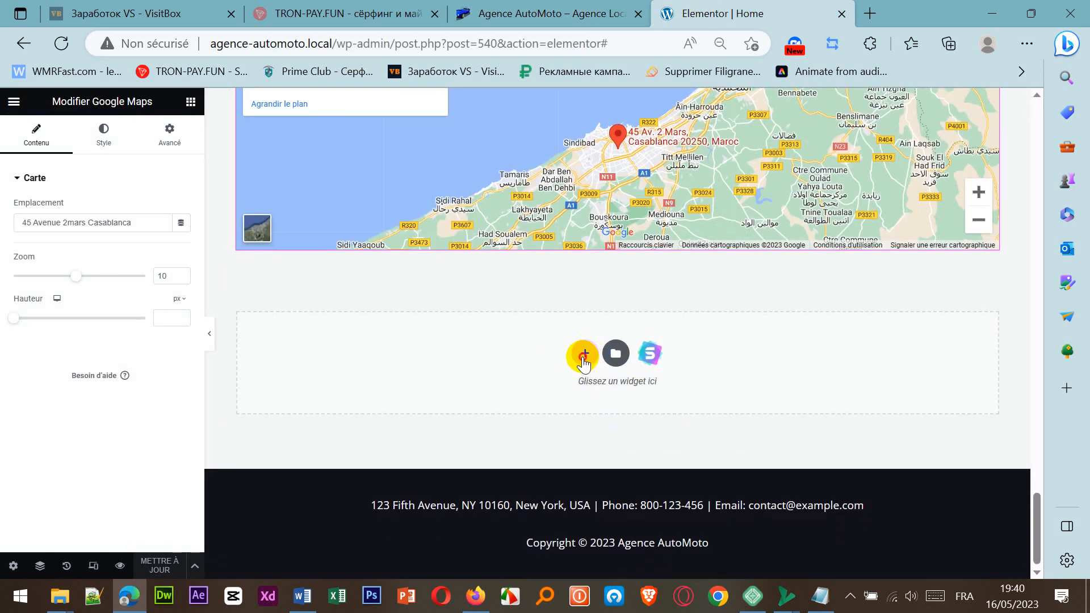
click(584, 356)
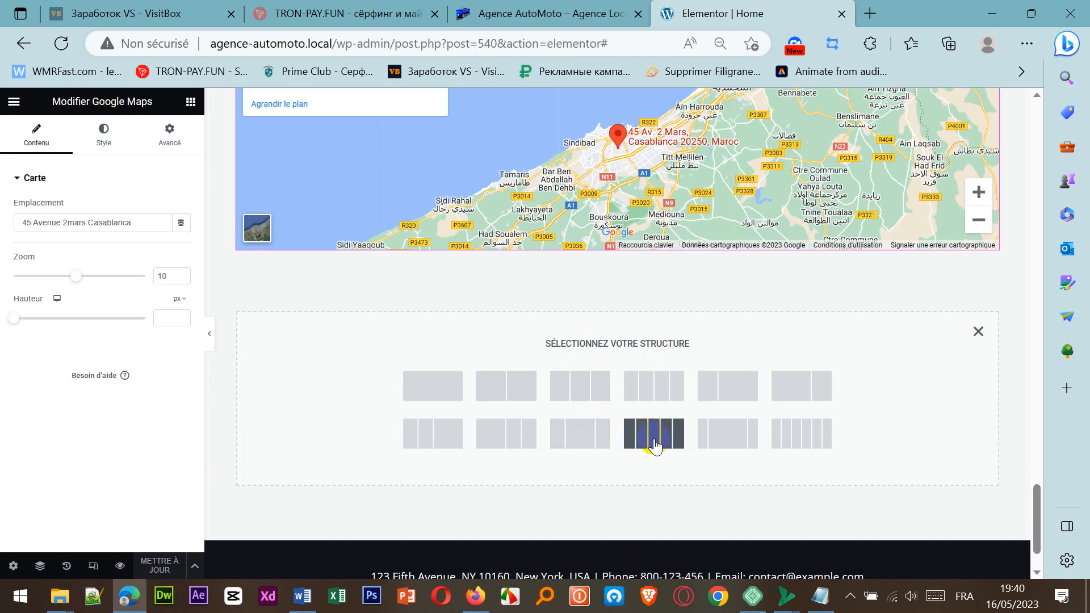
click(813, 453)
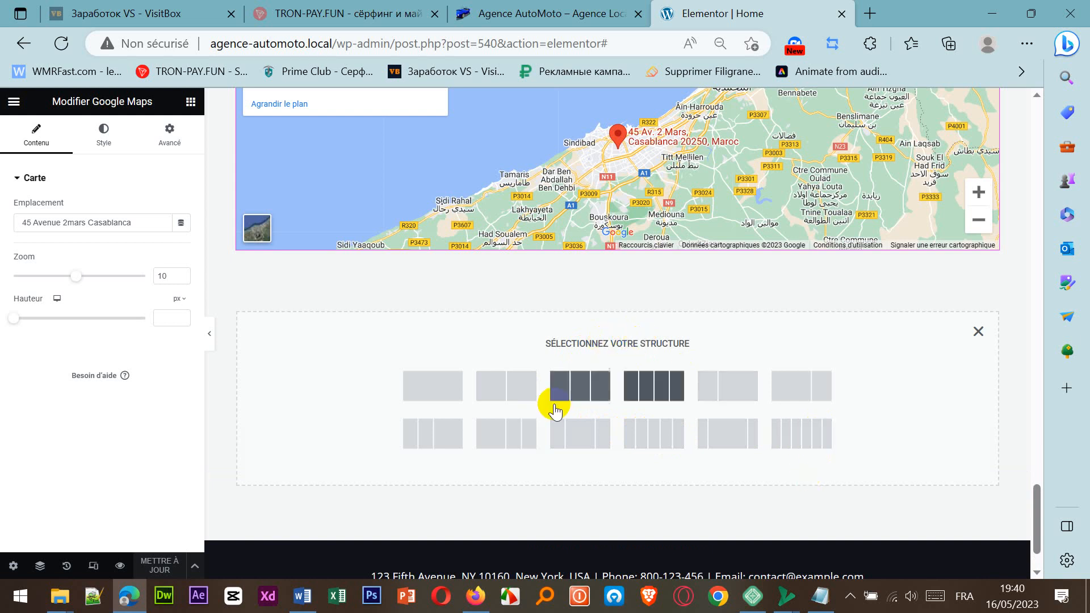
scroll(547, 417, down, 1)
scroll(546, 414, up, 7)
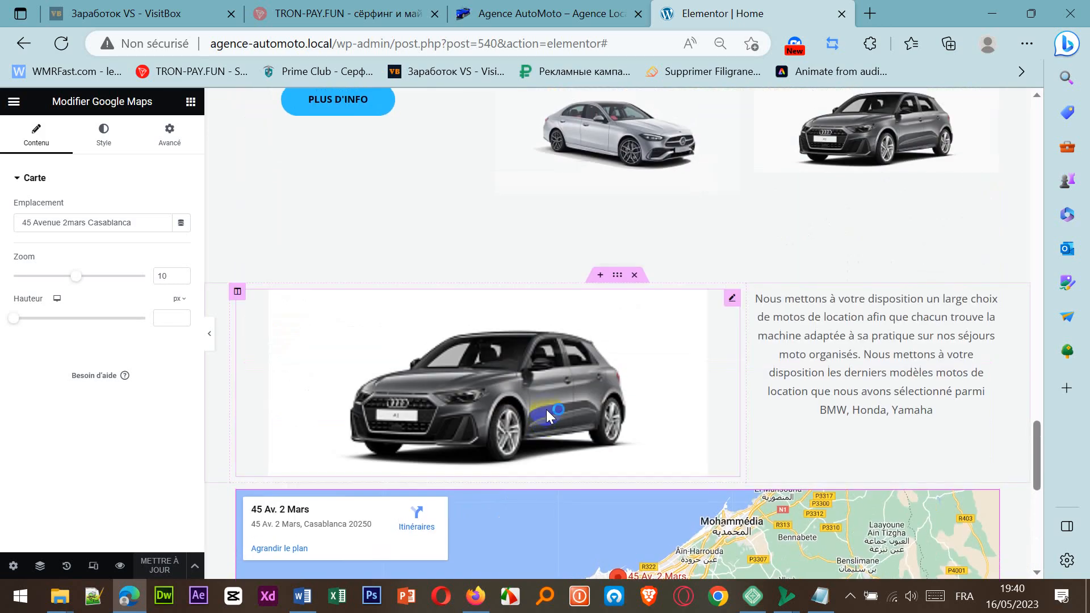
scroll(547, 410, down, 5)
scroll(547, 410, up, 10)
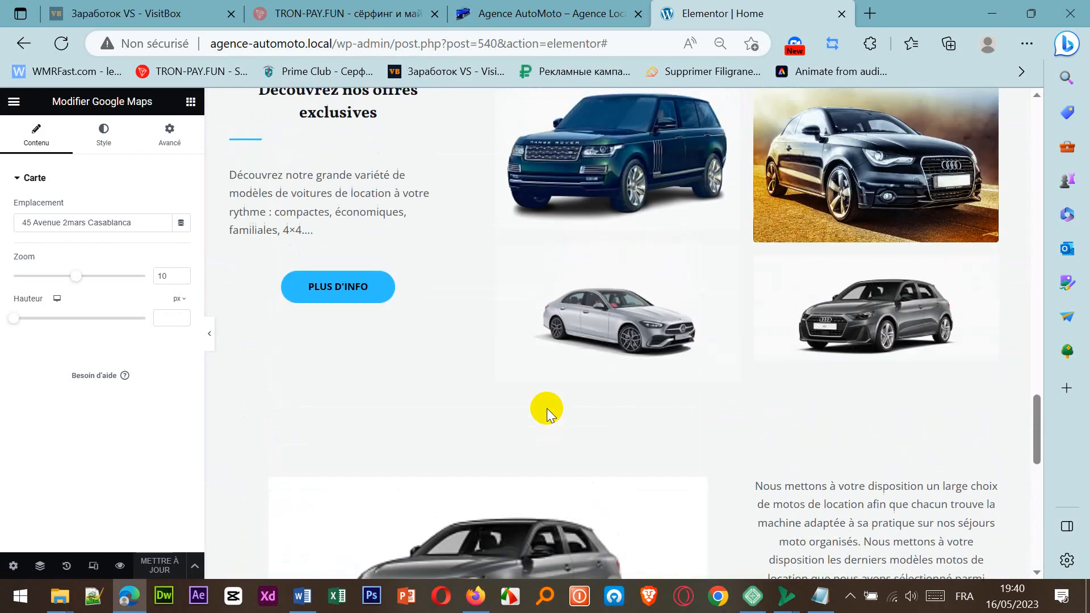
scroll(547, 408, up, 10)
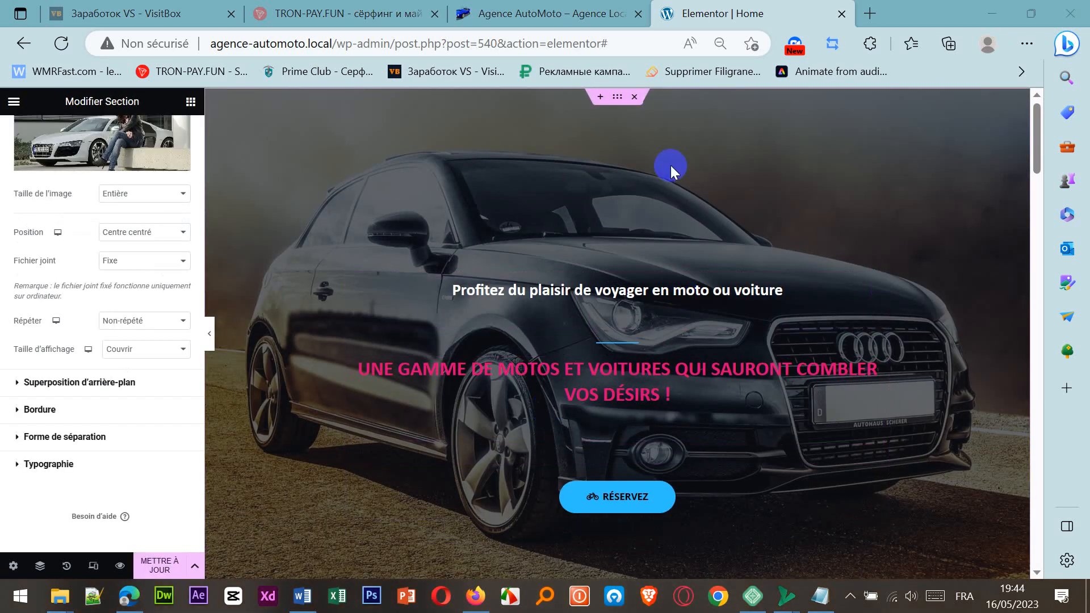
Step: Switch the editor to the responsive portrait mobile preview and look over the home page in it
scroll(929, 302, down, 4)
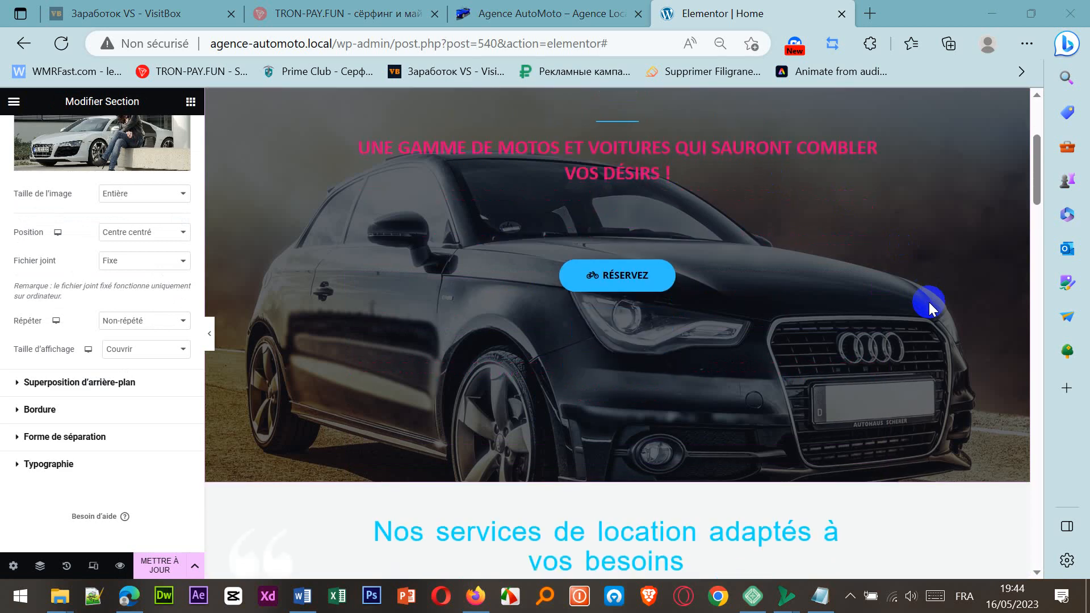
scroll(929, 302, up, 4)
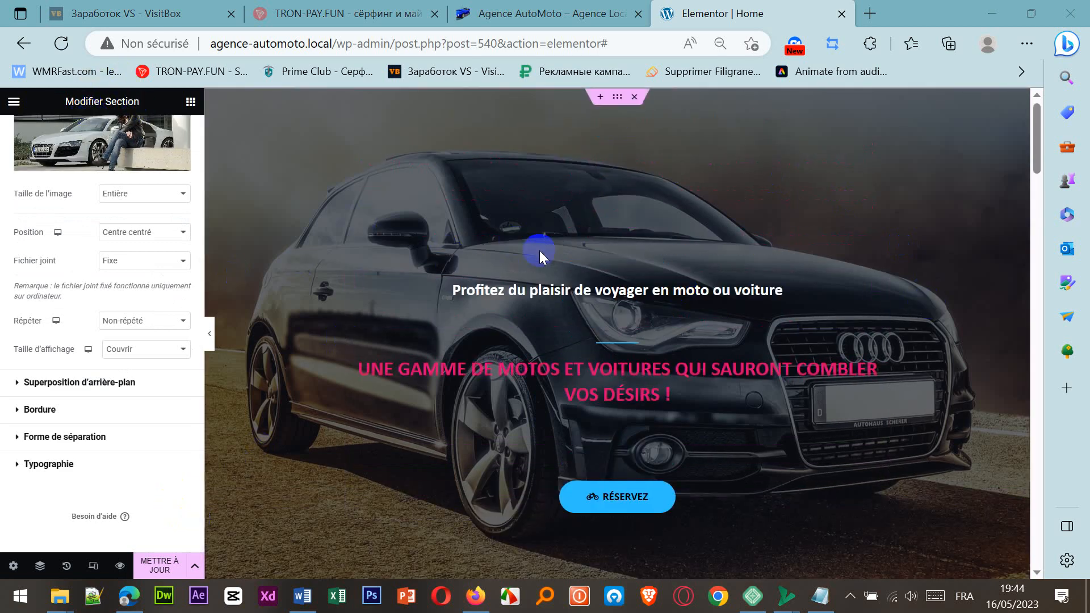
scroll(543, 279, down, 4)
scroll(681, 199, up, 4)
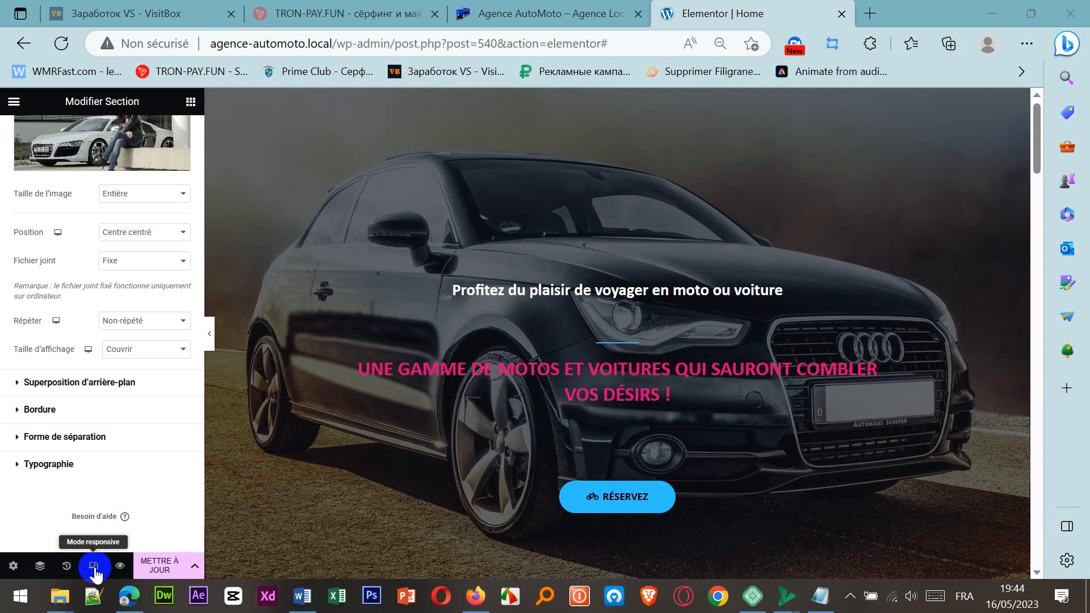
click(94, 566)
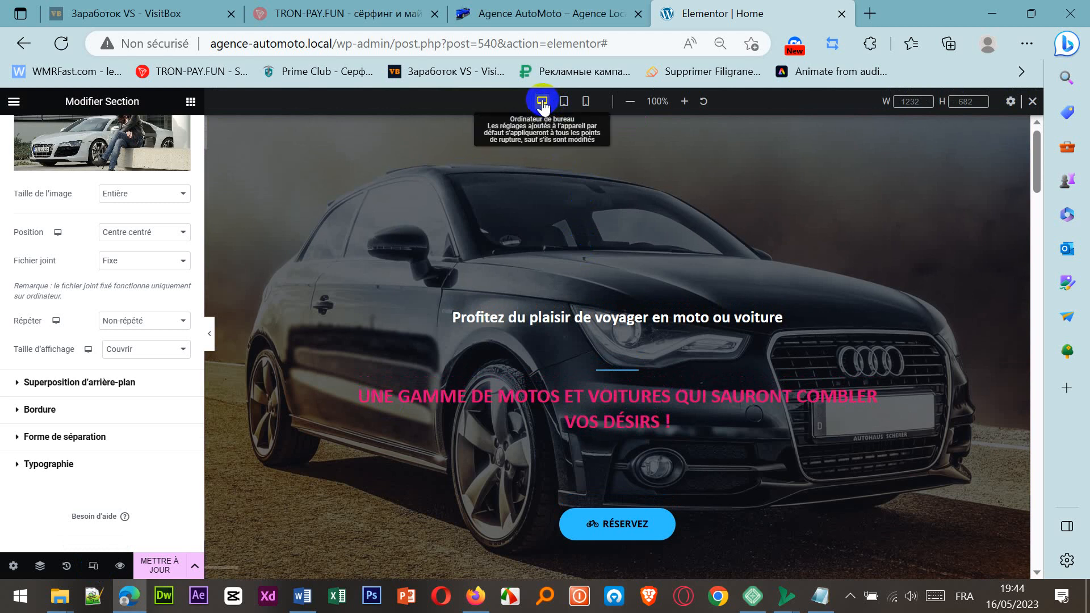
click(585, 101)
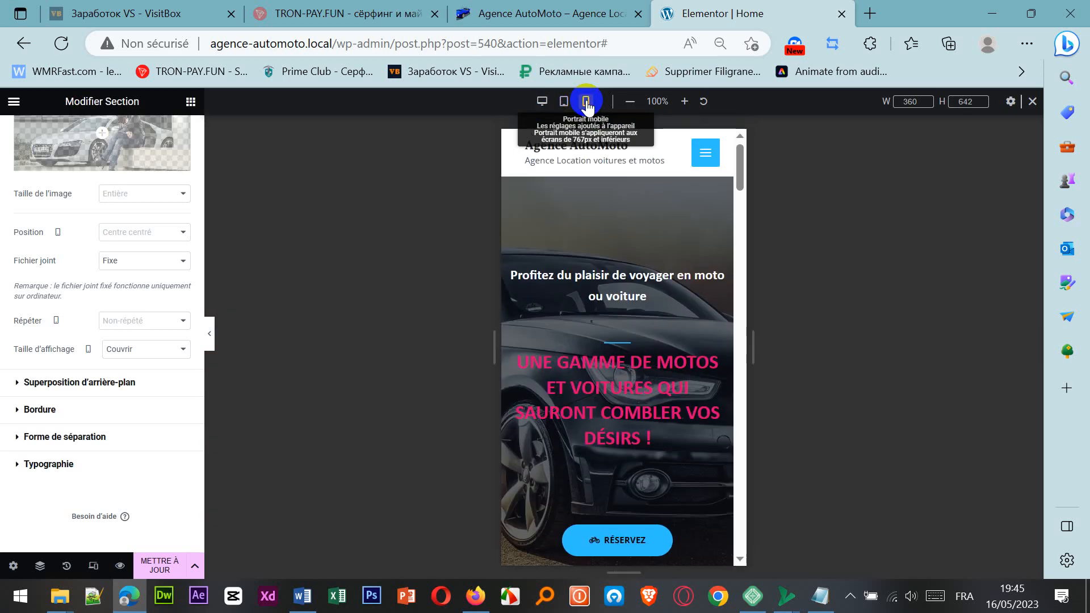
scroll(729, 386, up, 10)
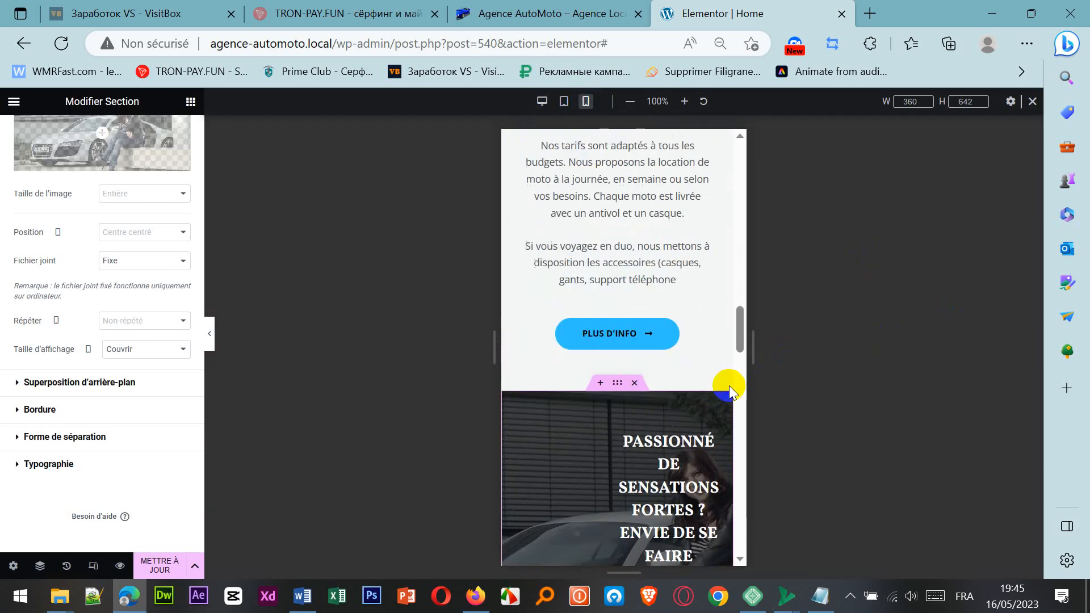
scroll(723, 285, up, 10)
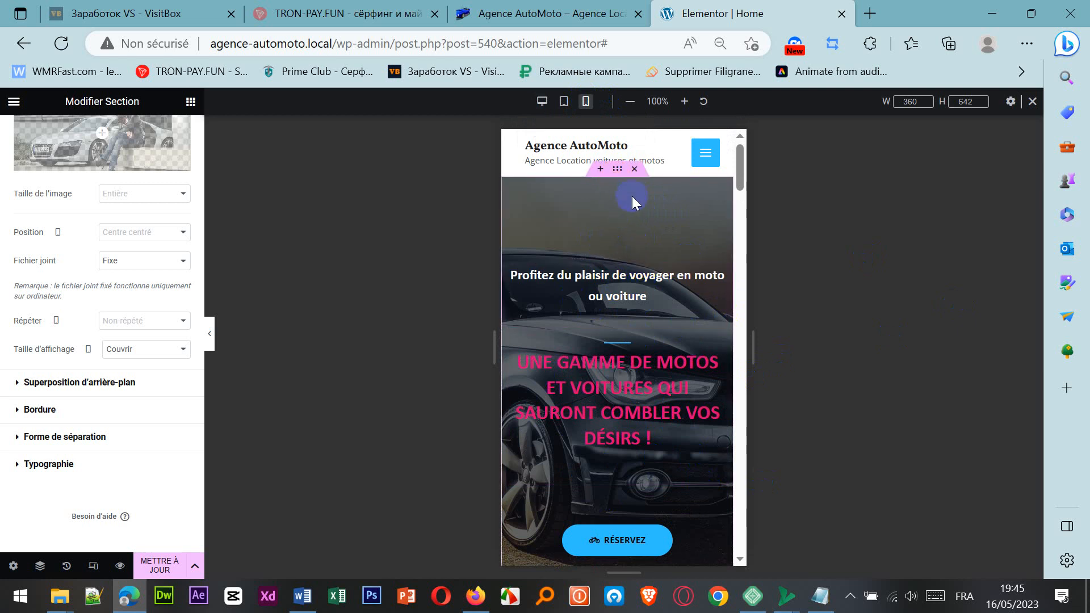
Step: Set the display size of the hero section's background image to Contenir for the mobile view and check the page below
click(618, 171)
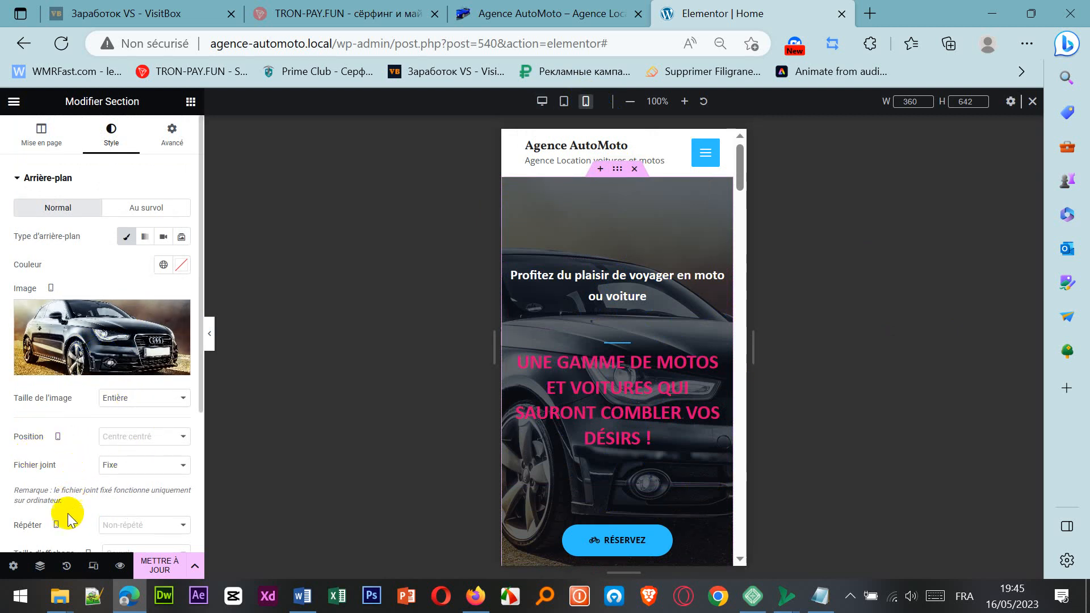
scroll(67, 525, down, 2)
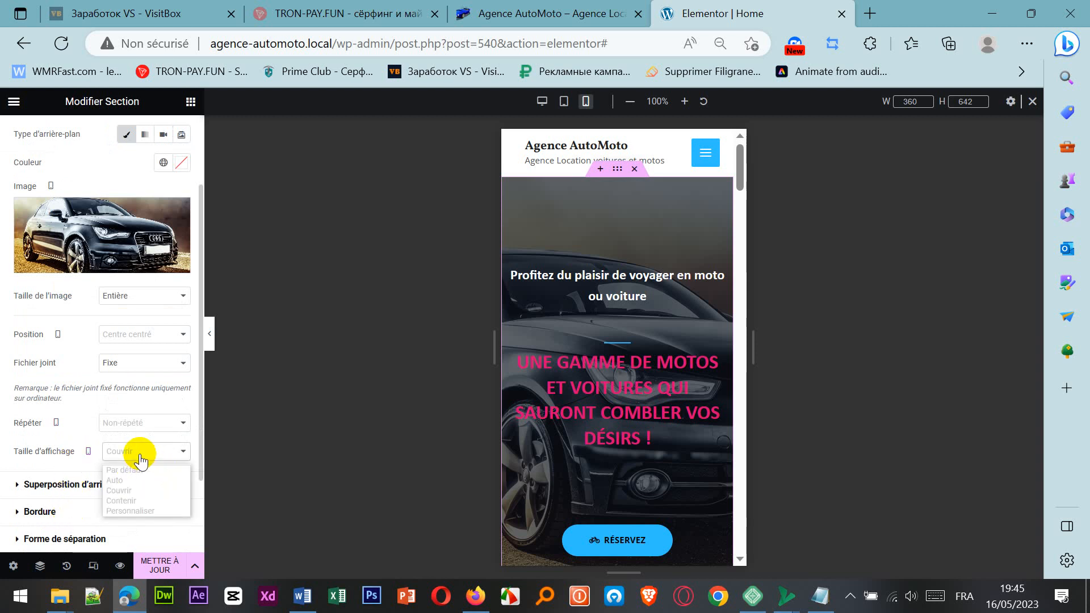
click(139, 501)
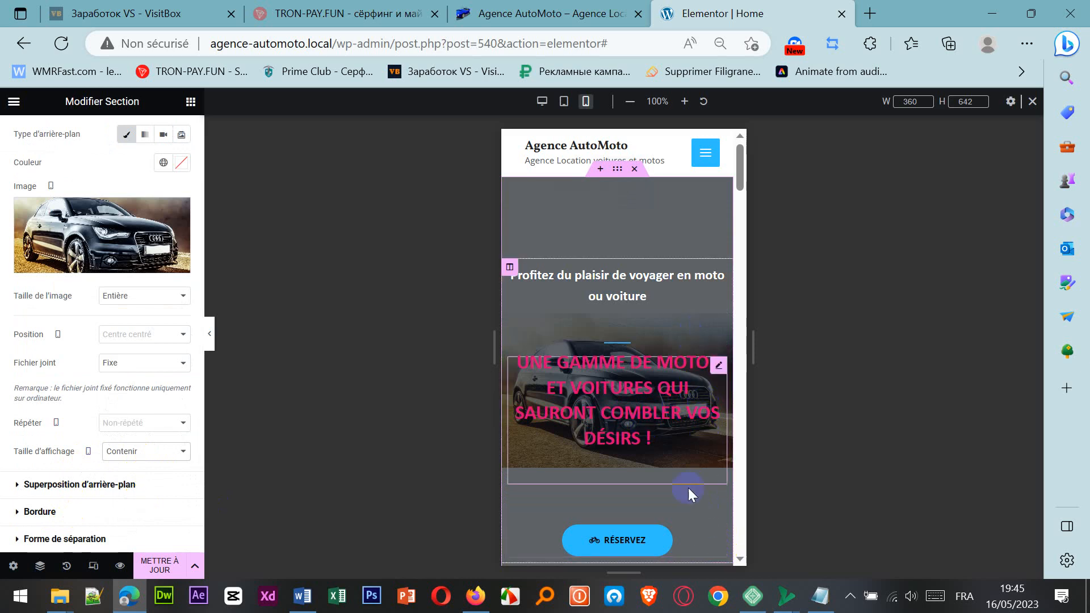
scroll(689, 491, down, 4)
scroll(689, 491, down, 2)
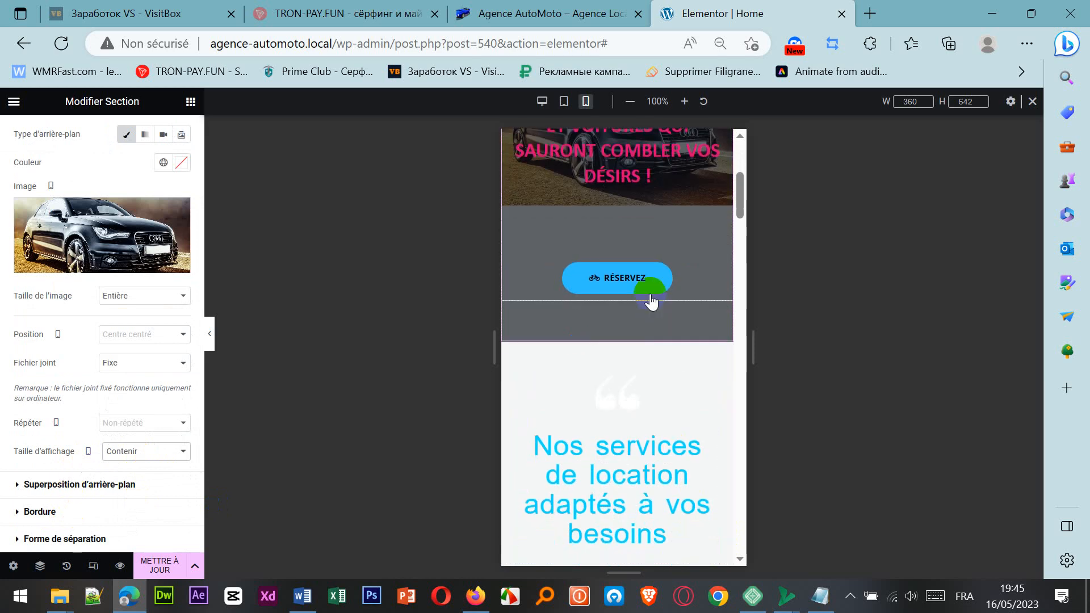
scroll(669, 389, down, 4)
scroll(669, 390, down, 8)
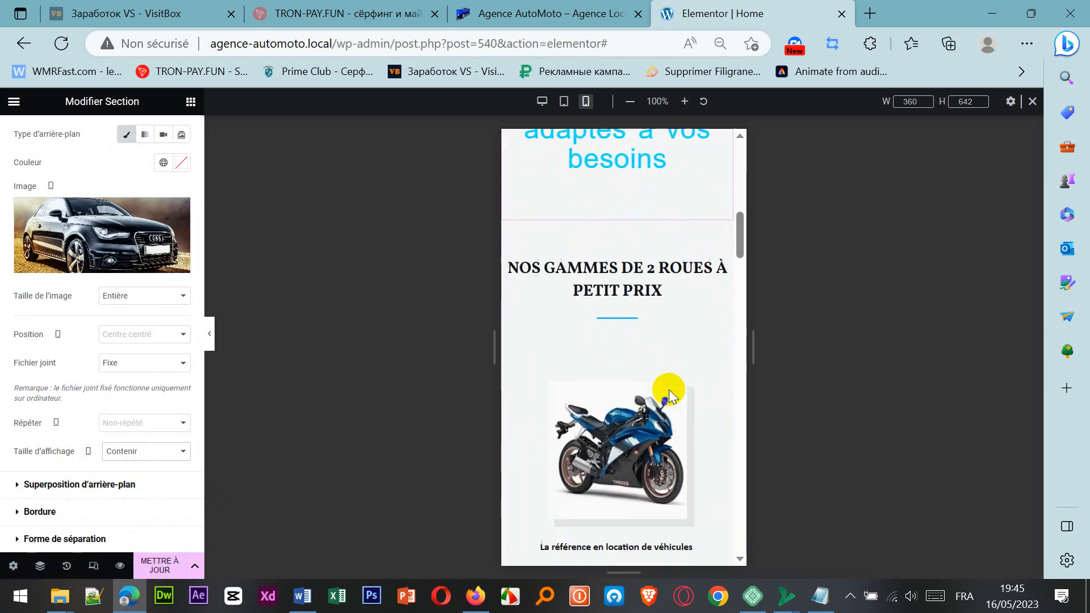
Step: Set the background image display size of the "Passionné de sensations fortes ?" section to Contenir for the mobile view
scroll(669, 389, down, 10)
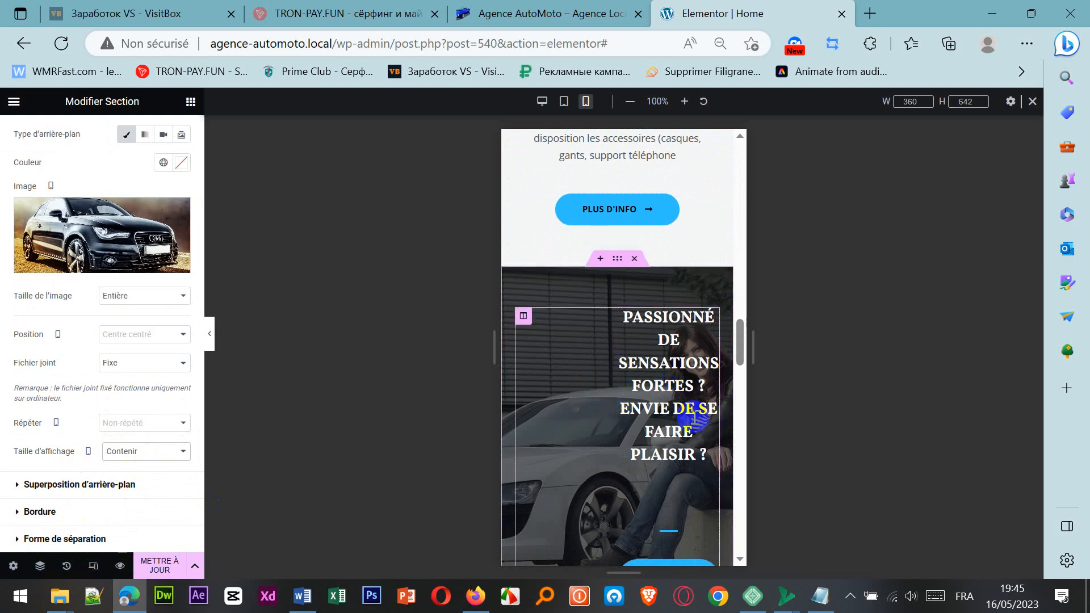
click(618, 259)
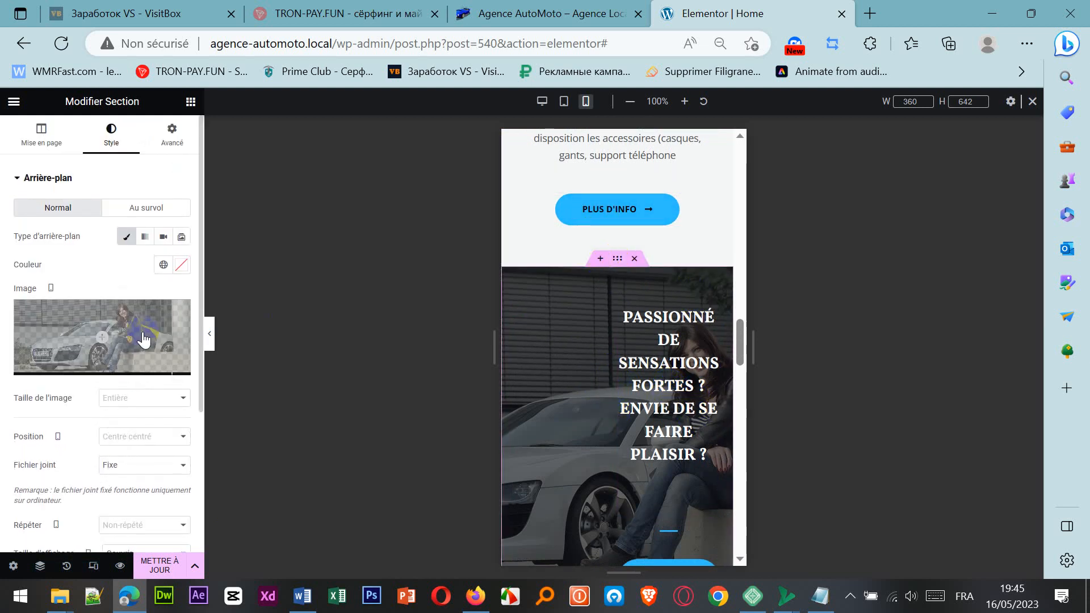
scroll(141, 341, down, 4)
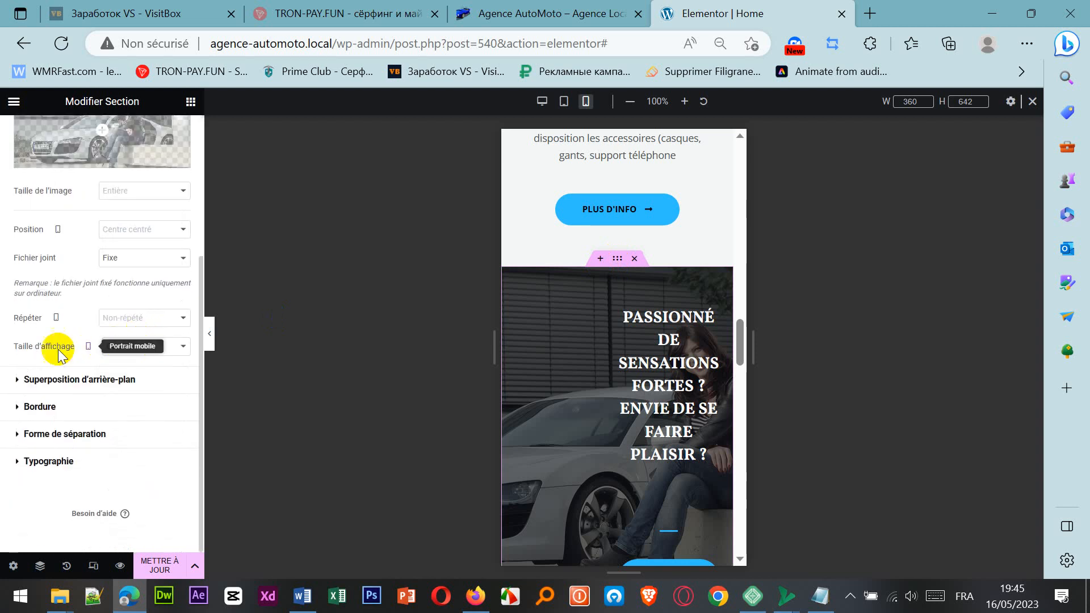
click(144, 348)
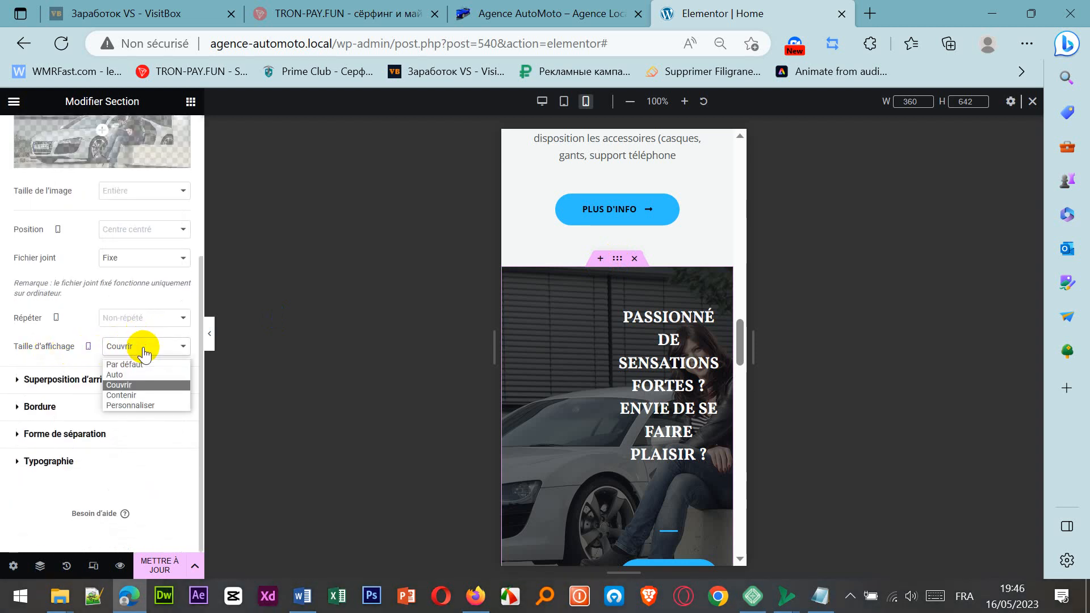
click(142, 398)
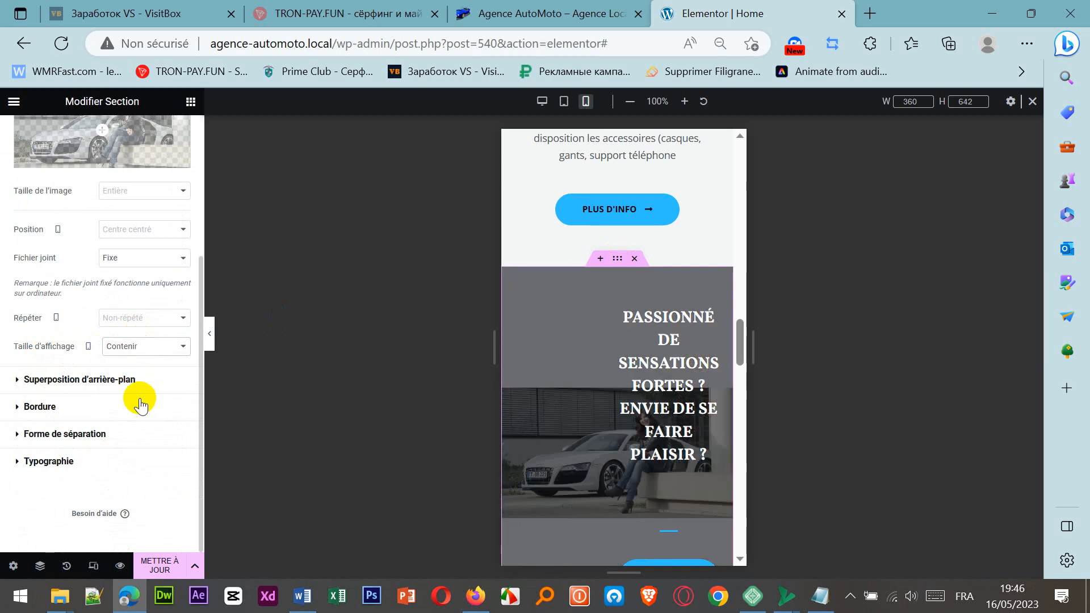
Step: Check the remaining mobile sections down to the footer and update the page
scroll(517, 427, down, 4)
scroll(534, 430, down, 10)
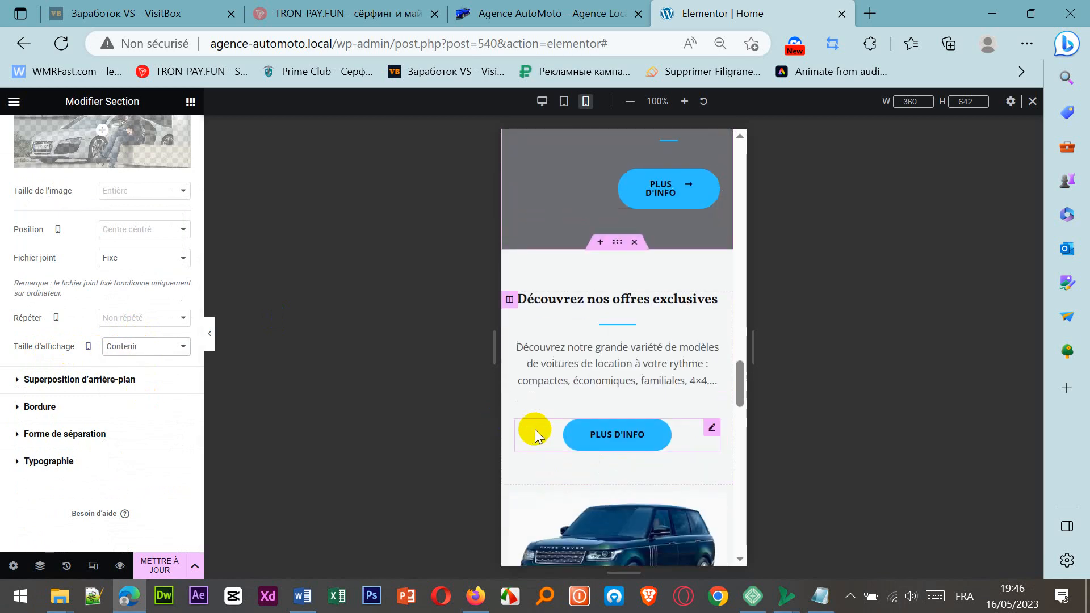
scroll(548, 429, down, 10)
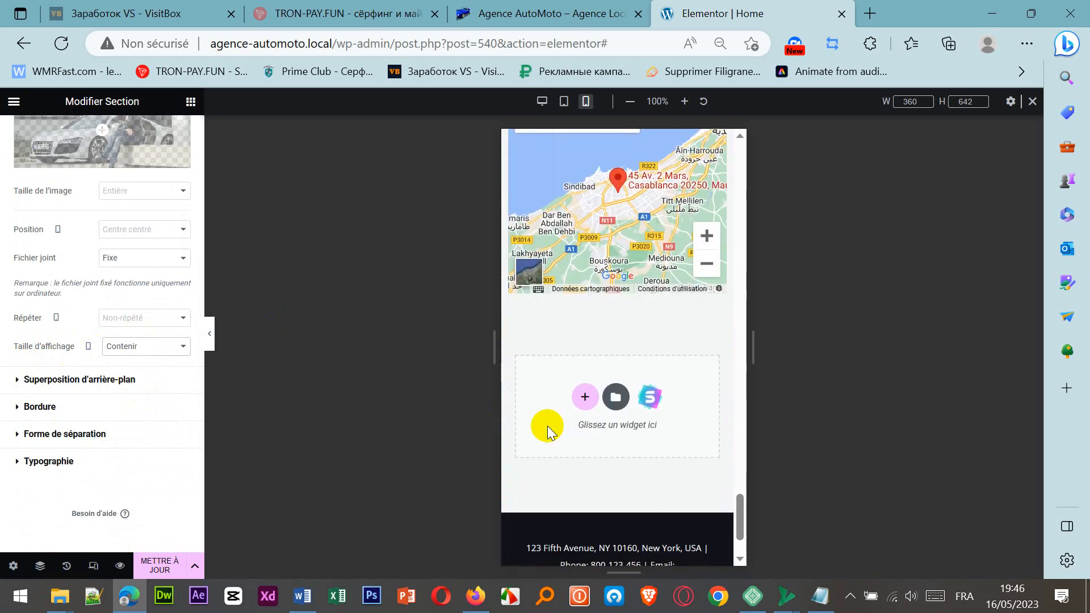
scroll(549, 433, down, 2)
scroll(548, 430, up, 10)
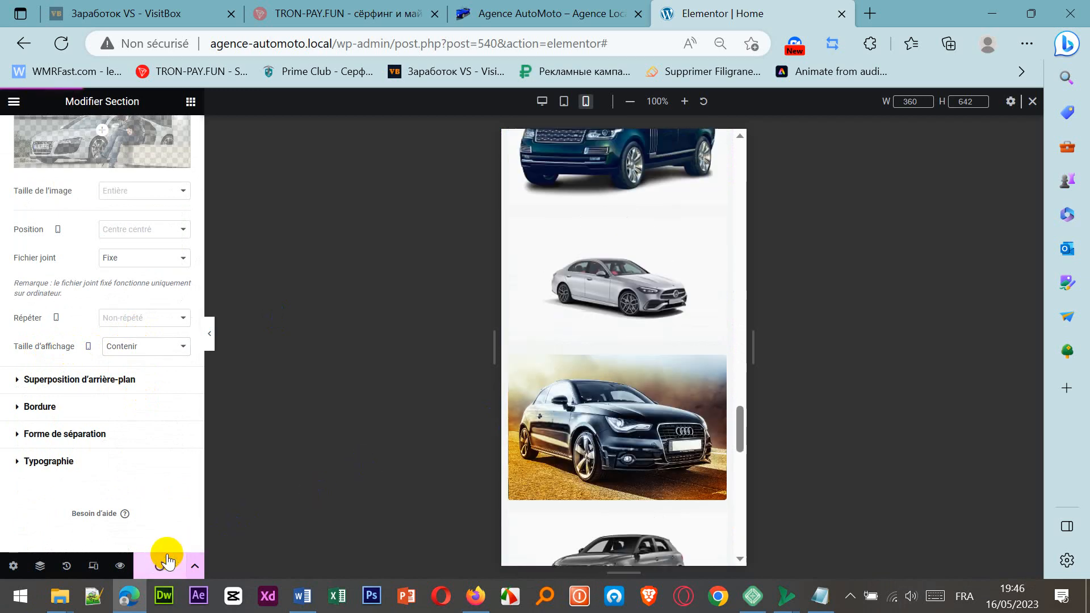
Step: Switch to the tablet preview and review the home page from the hero section down to the footer
click(564, 102)
scroll(808, 295, up, 20)
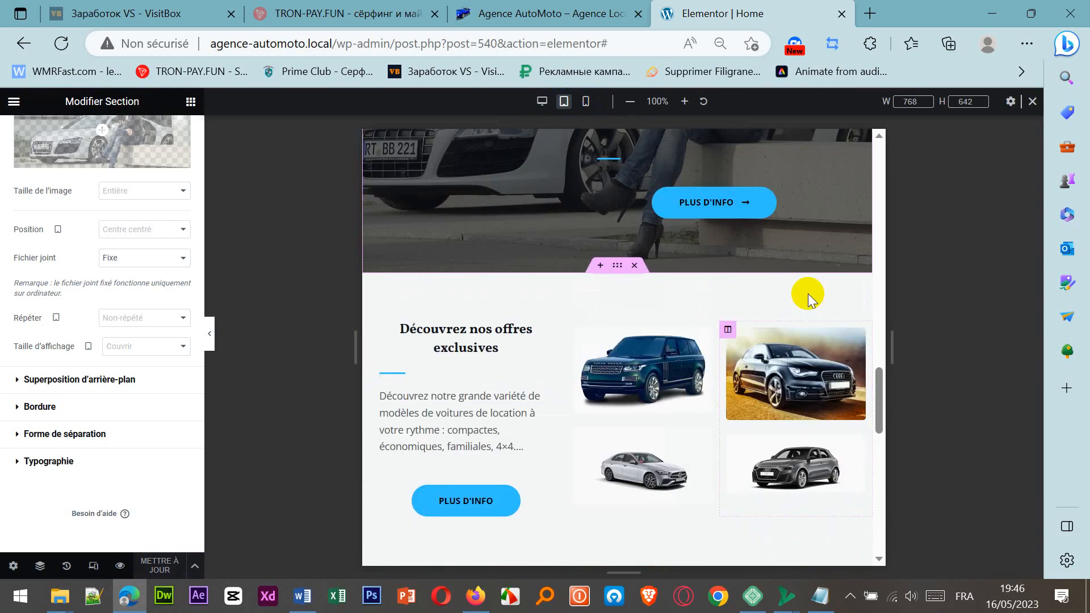
scroll(806, 284, down, 1)
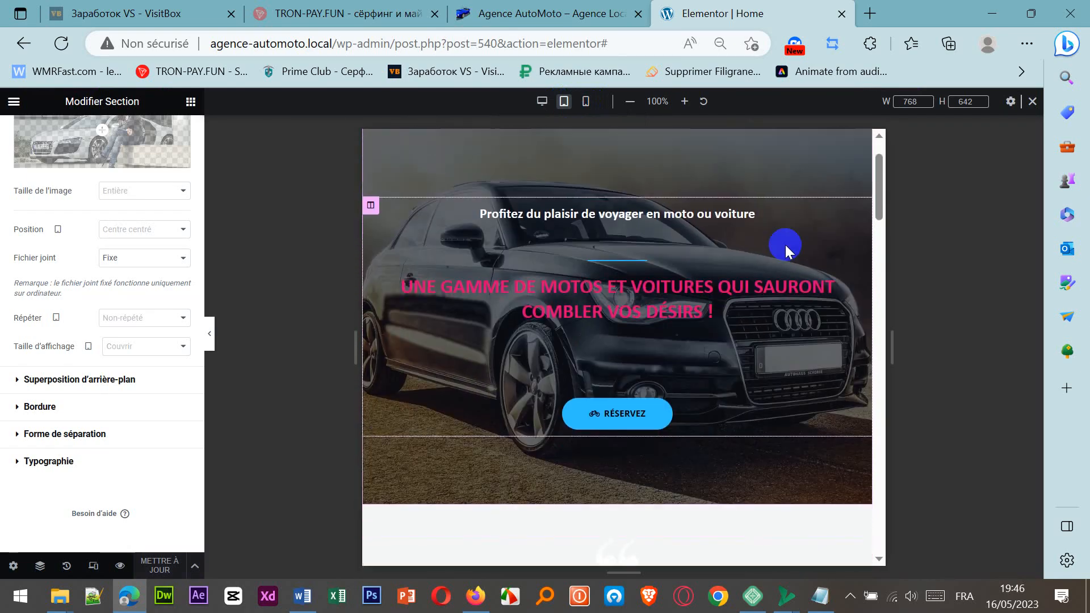
scroll(829, 256, up, 1)
scroll(762, 347, down, 1)
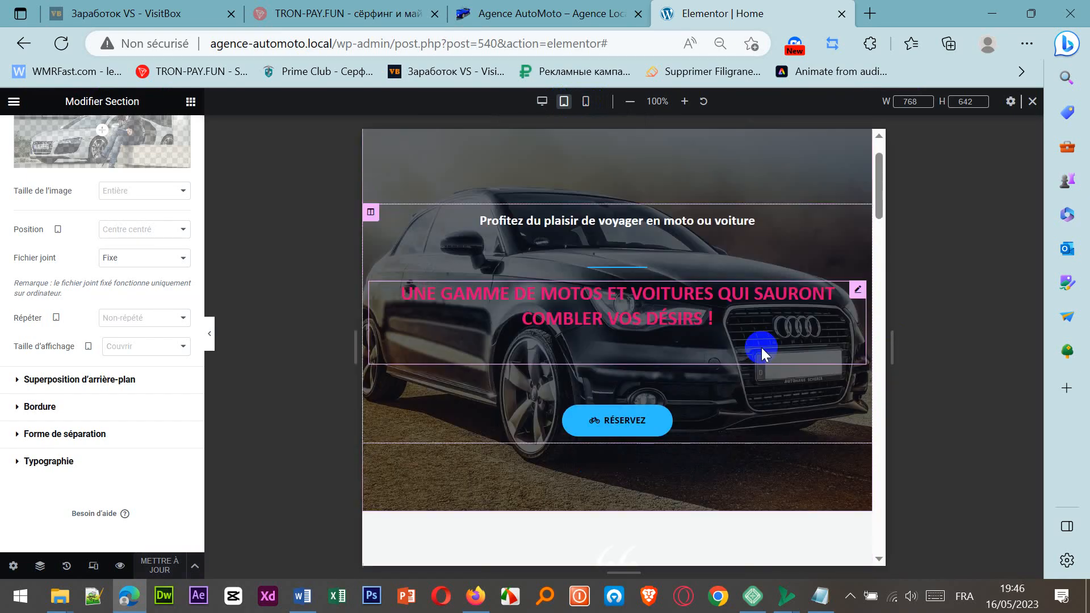
scroll(762, 347, up, 1)
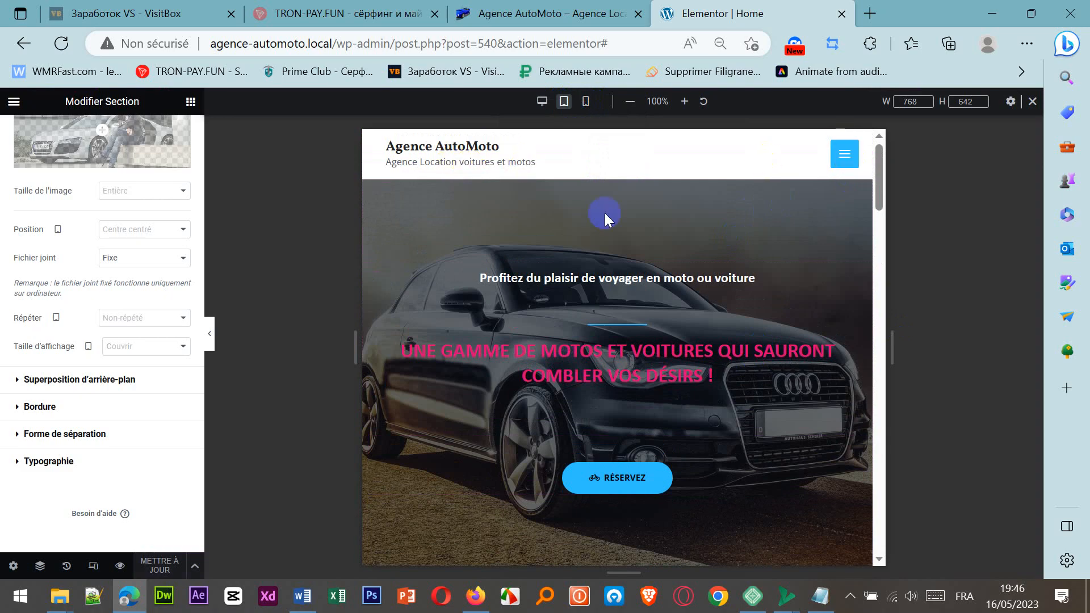
scroll(656, 314, down, 10)
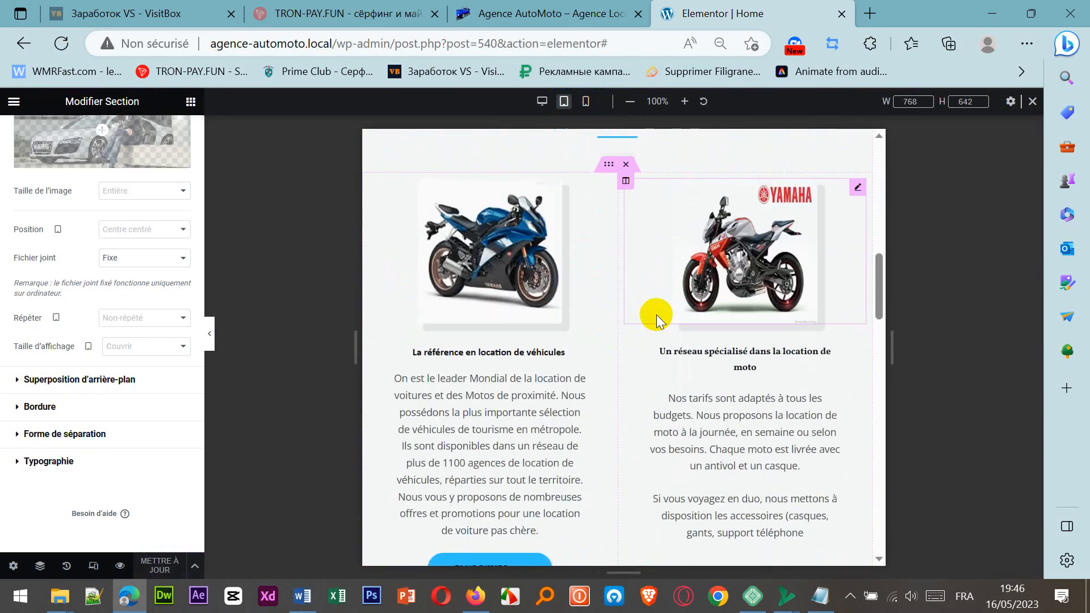
scroll(657, 314, down, 8)
scroll(691, 333, down, 2)
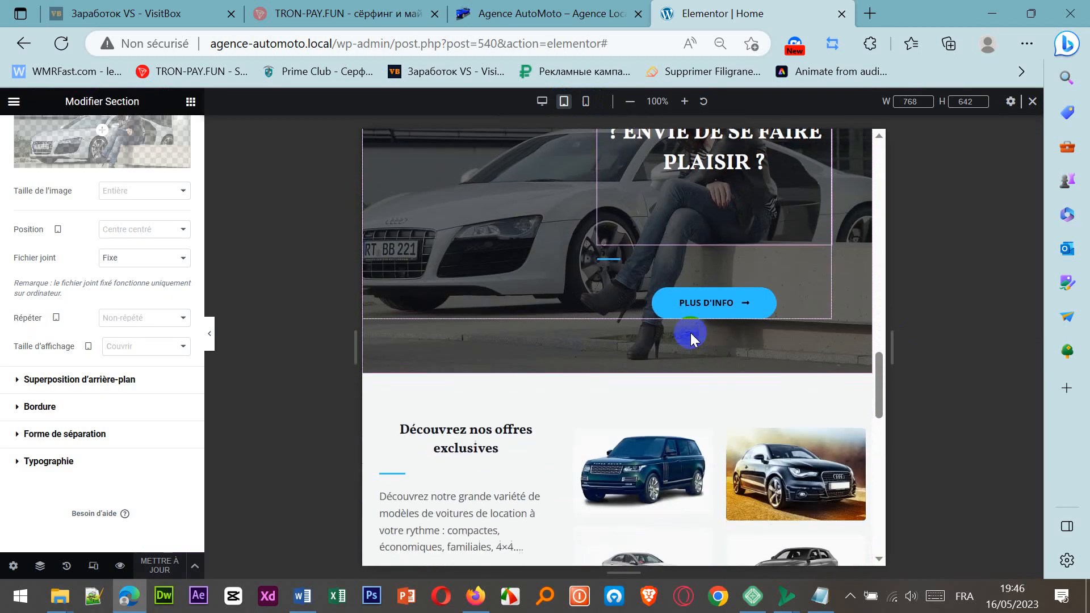
scroll(690, 332, down, 12)
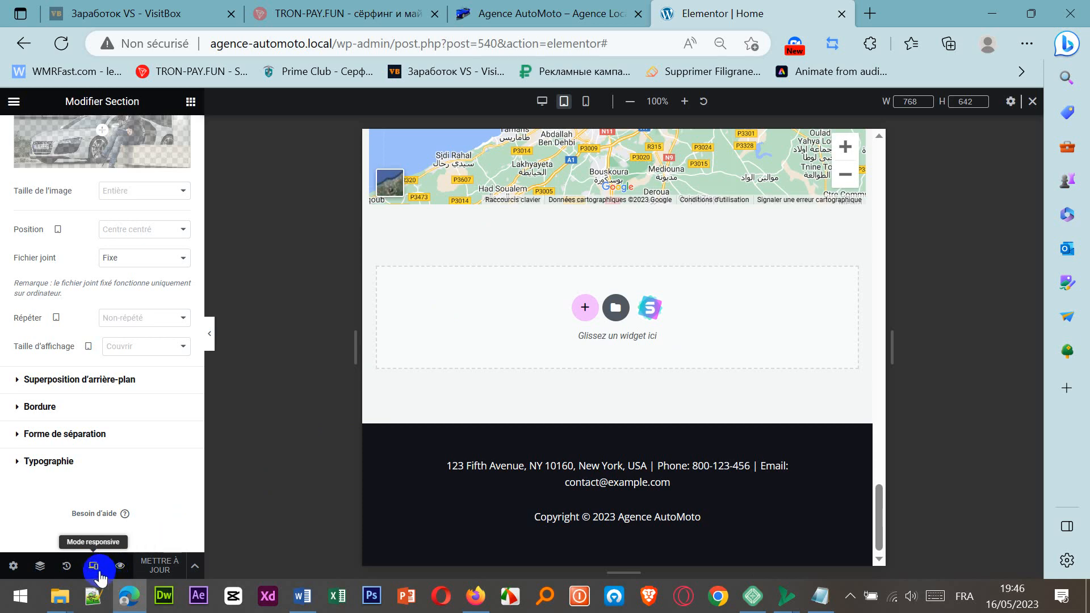
Step: Compare the page in the desktop and tablet previews, ending in the portrait mobile preview
click(543, 101)
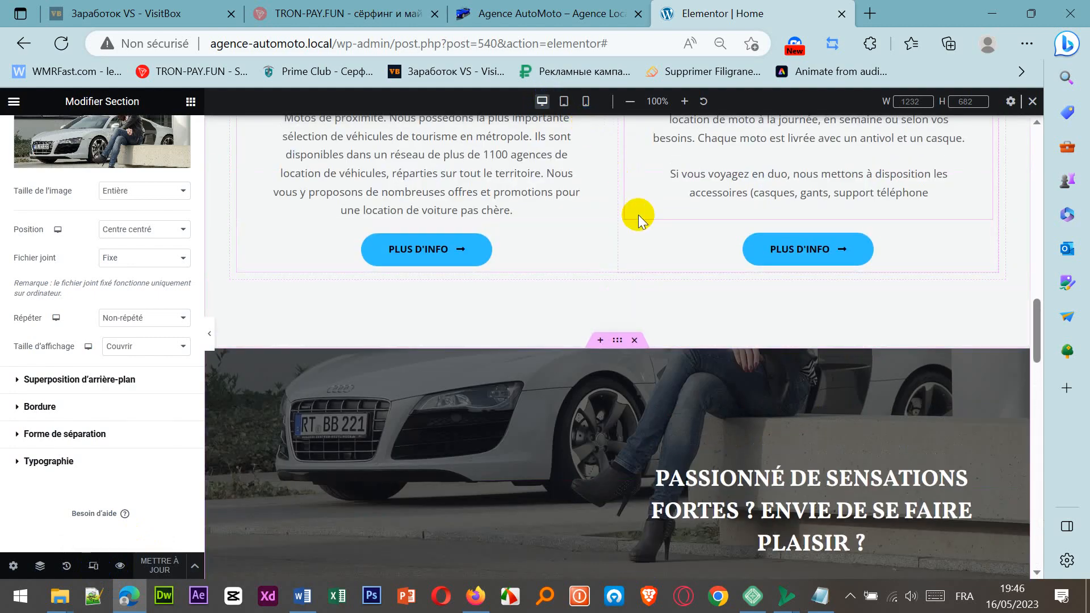
scroll(639, 227, up, 15)
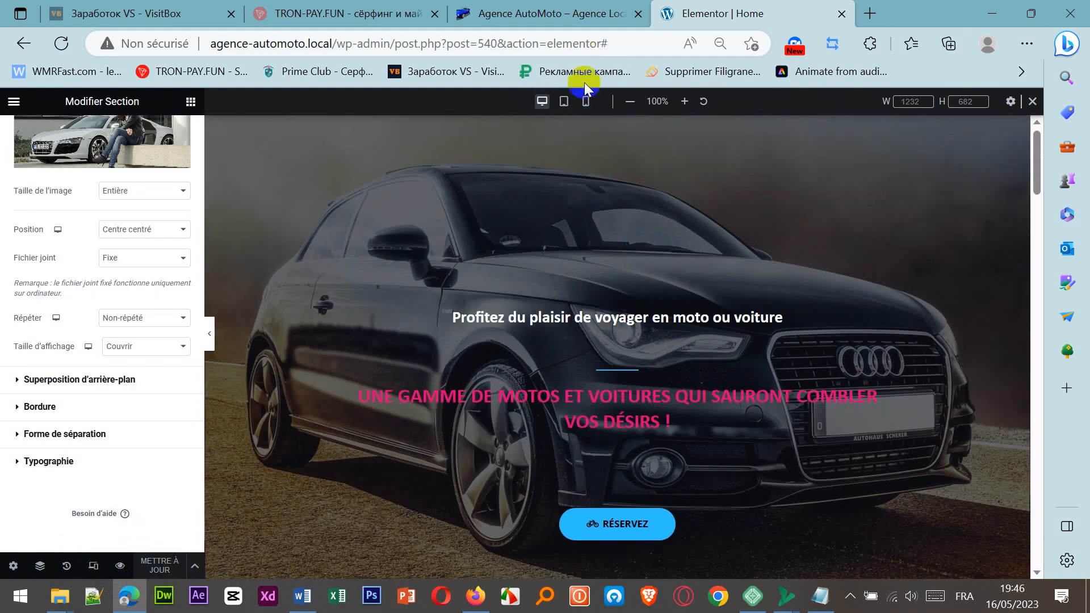
click(564, 101)
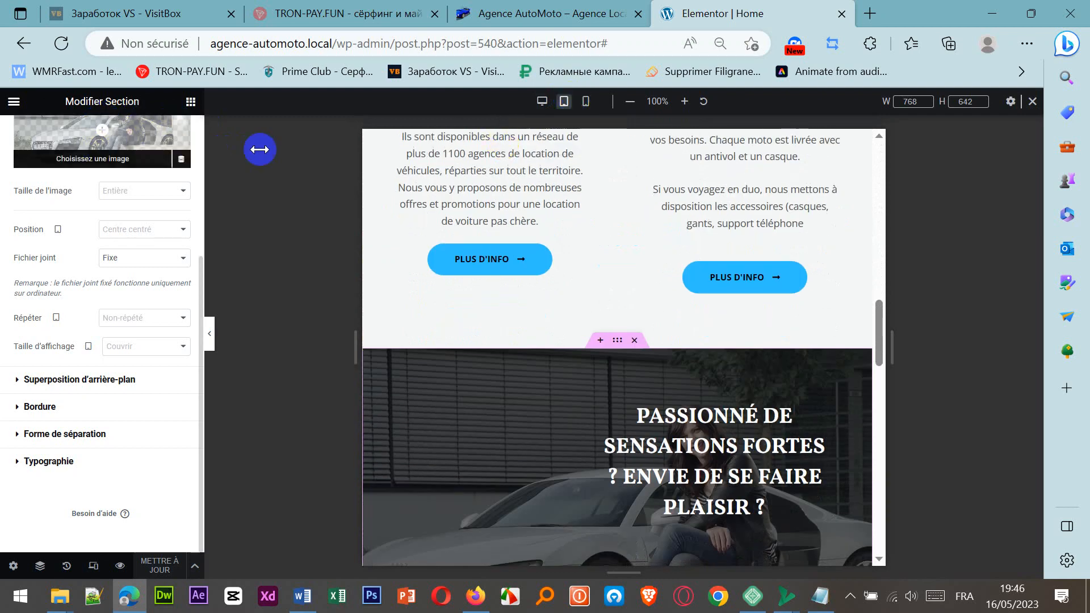
click(587, 103)
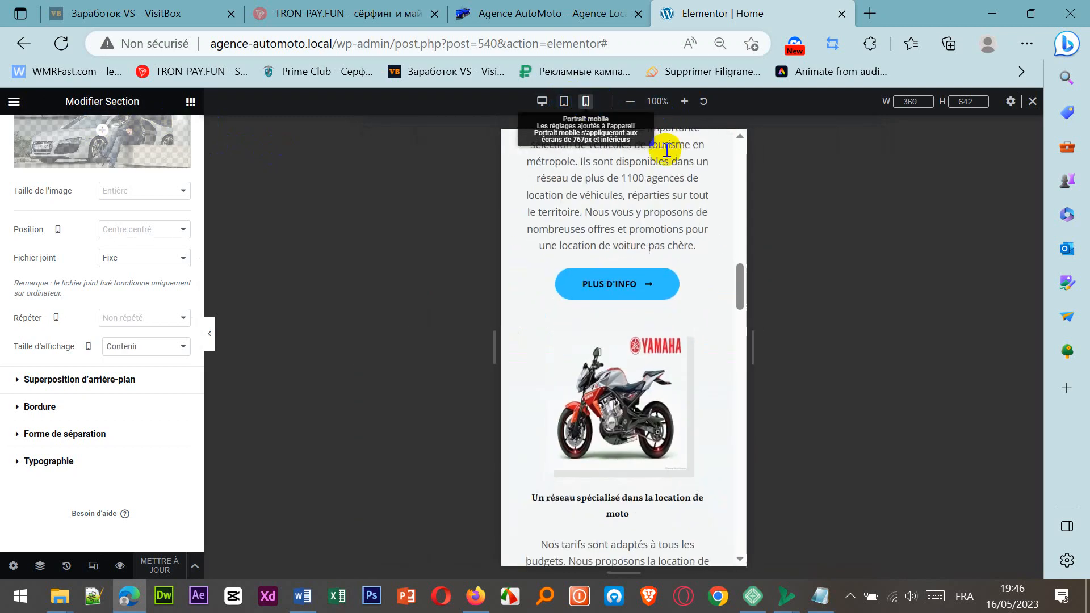
Step: Review the mobile home page from its header and menu through the hero section to the motorcycle offers
drag(741, 342, 666, 172)
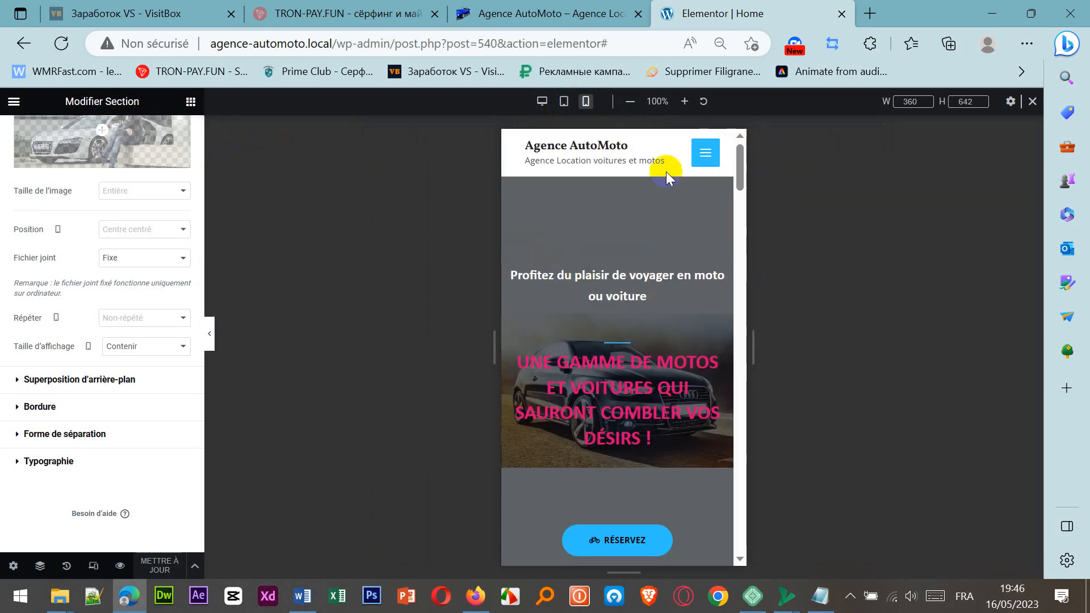
click(708, 156)
click(705, 153)
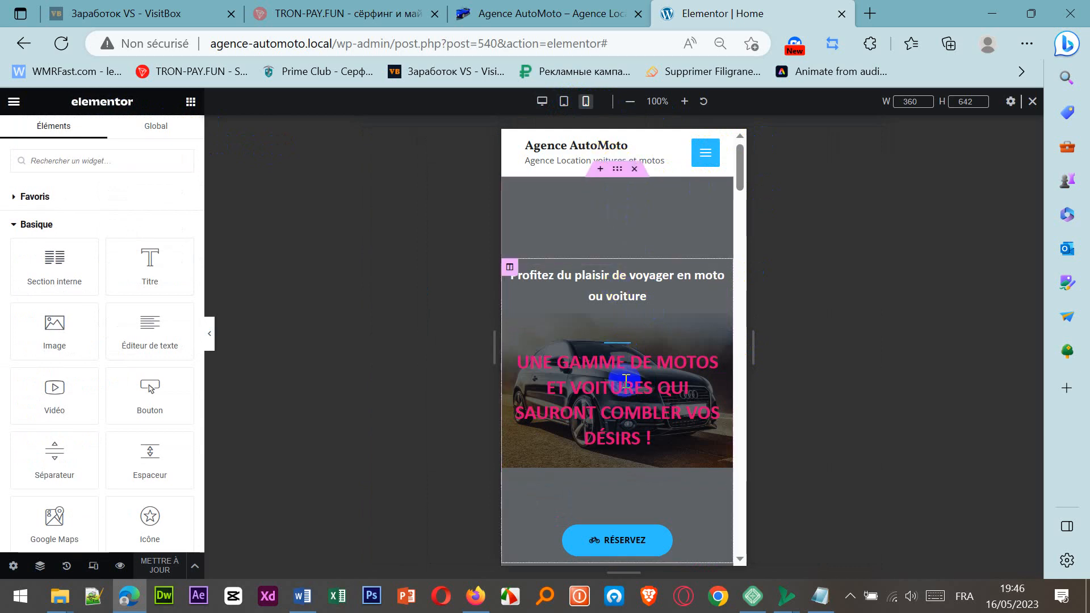
scroll(626, 384, down, 1)
scroll(627, 383, down, 4)
scroll(628, 382, up, 5)
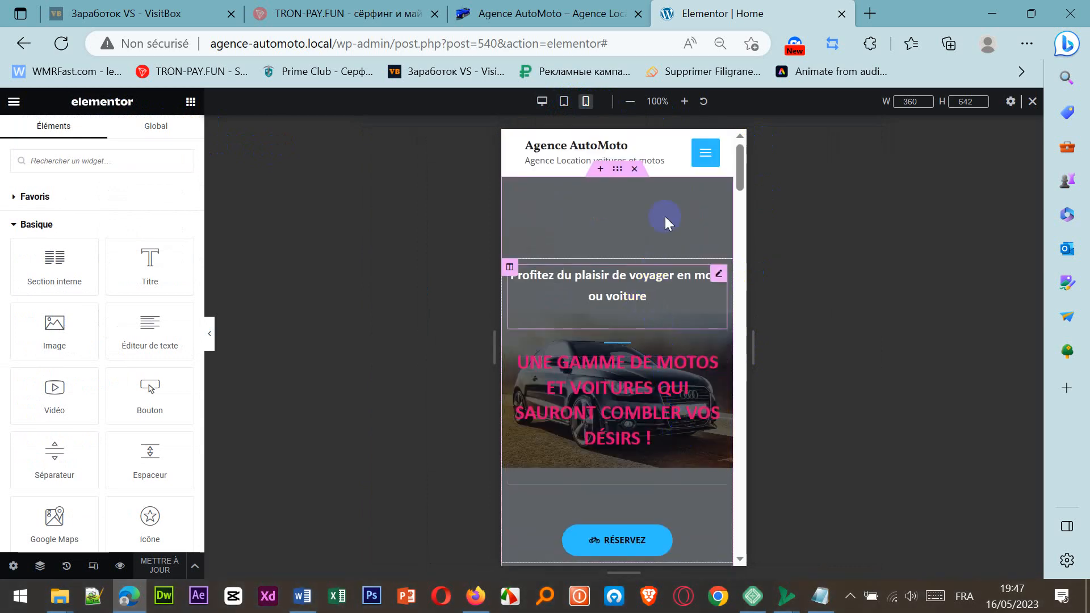
scroll(670, 219, down, 8)
scroll(671, 222, down, 12)
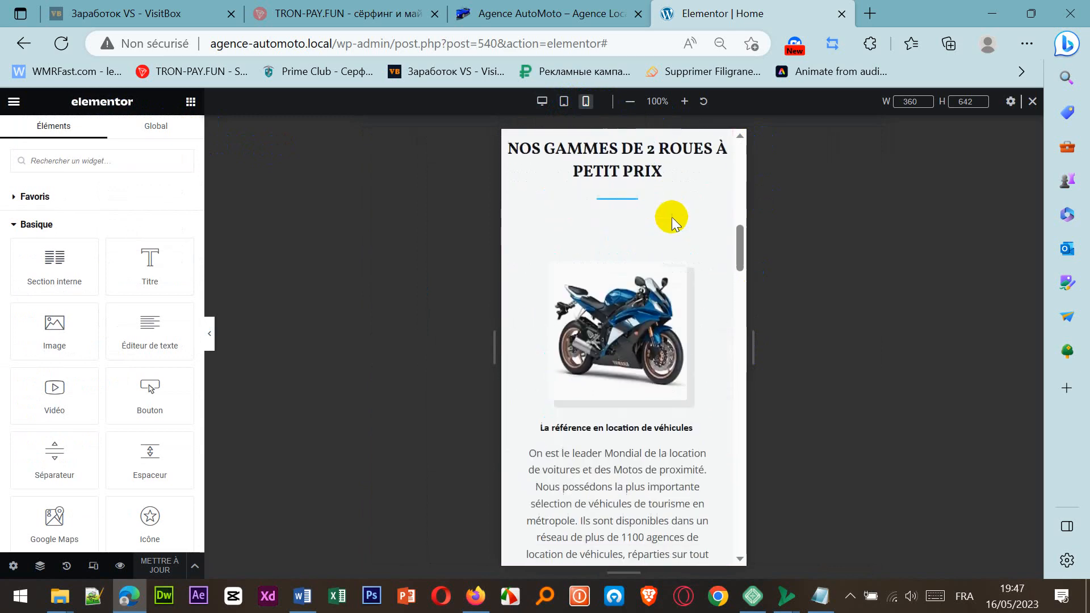
scroll(671, 227, down, 5)
scroll(671, 227, up, 12)
scroll(669, 223, up, 10)
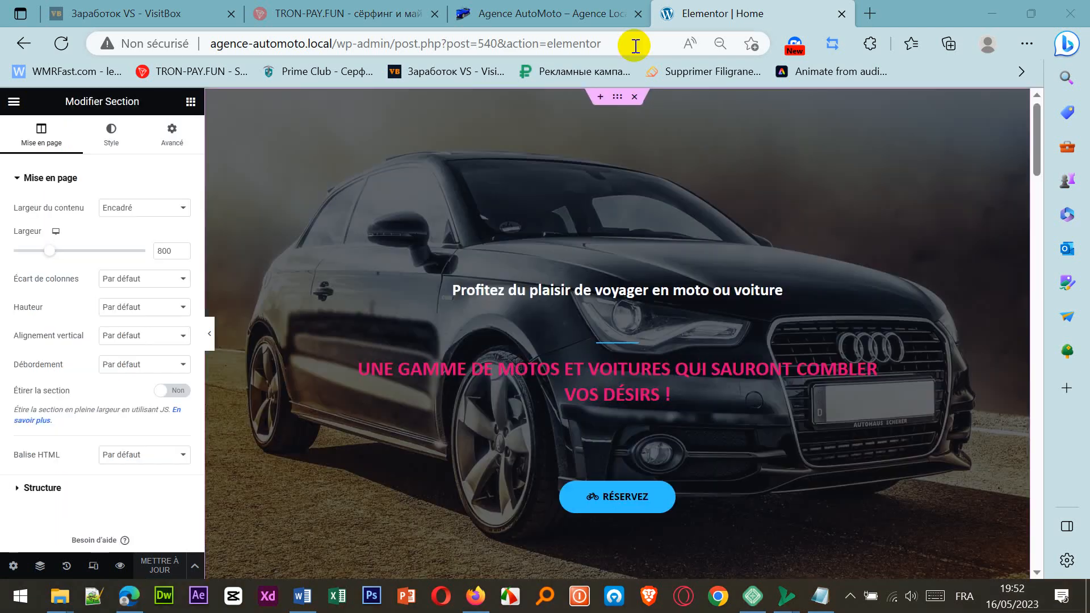
Step: Switch to the live home page and examine the contact and copyright lines in the footer below the map
click(550, 14)
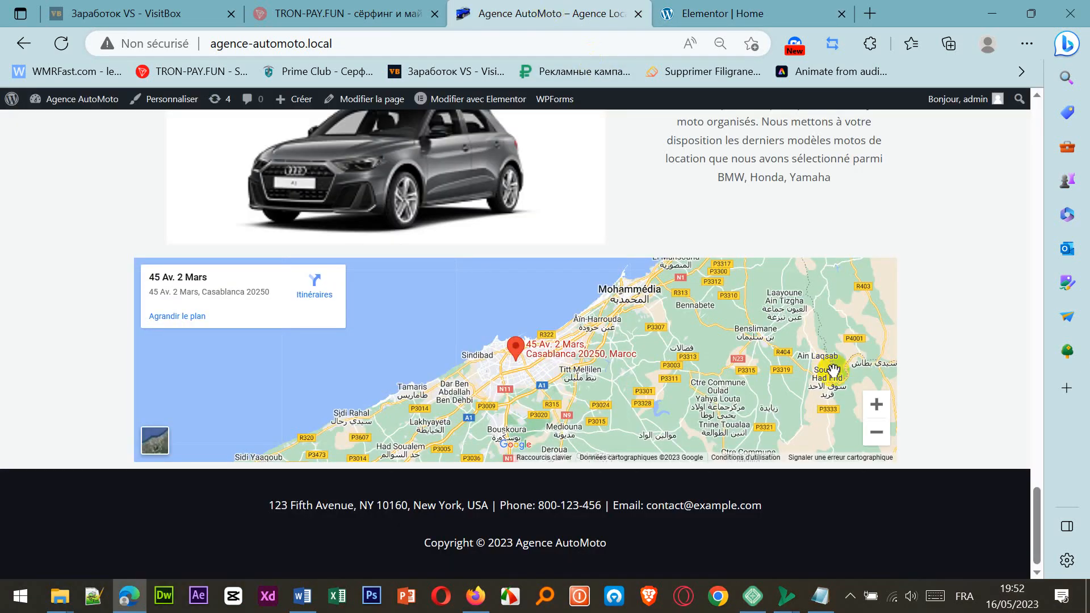
scroll(834, 374, up, 8)
scroll(834, 375, down, 8)
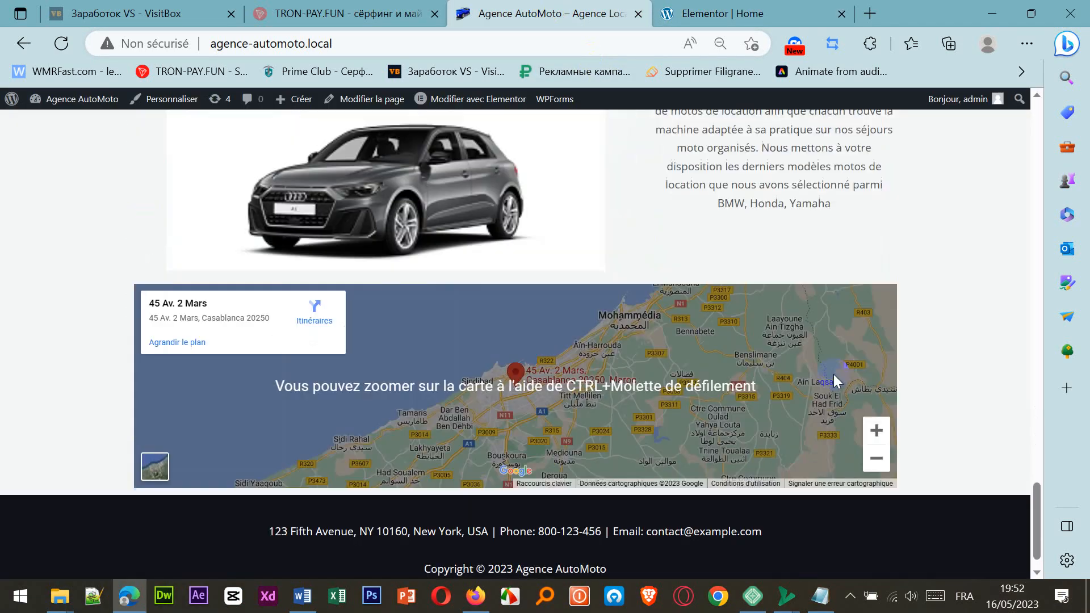
click(749, 482)
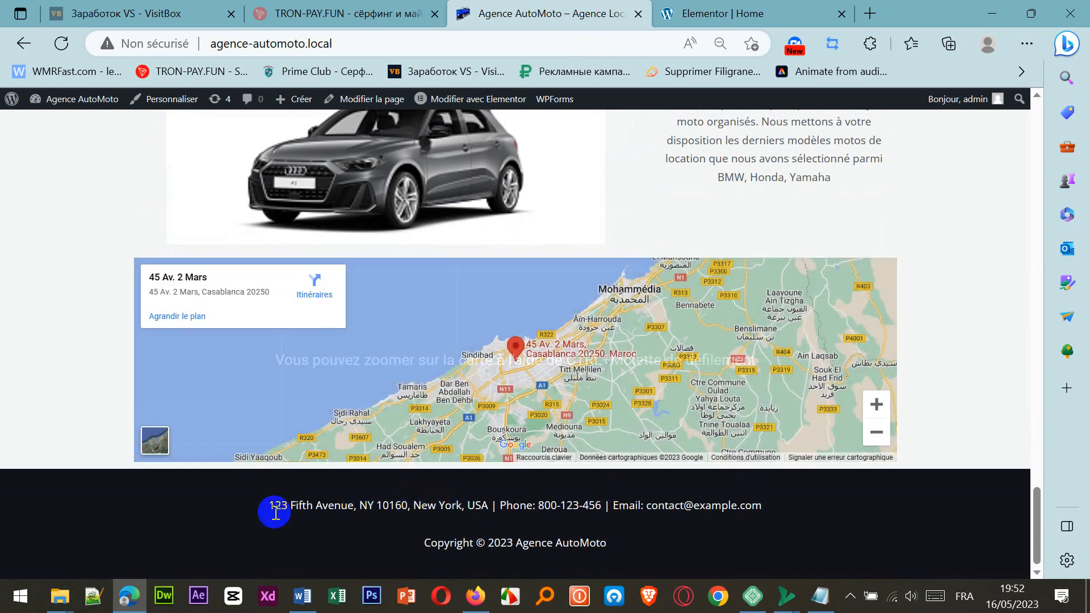
drag(270, 505, 784, 517)
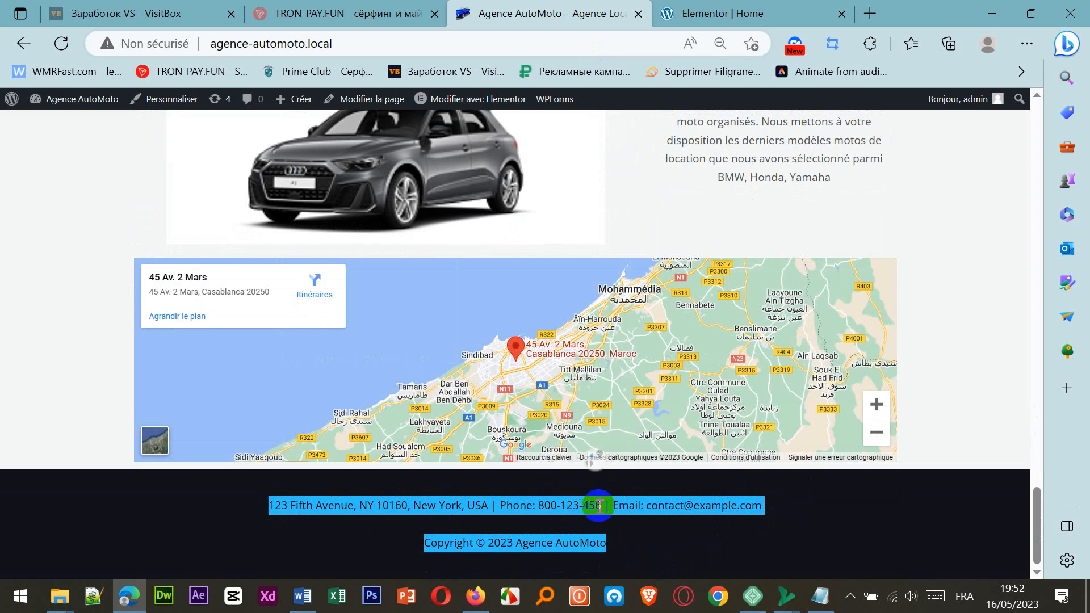
Step: Quit the Elementor editor and leave the Home page's WordPress editor for the dashboard's list of pages
click(698, 14)
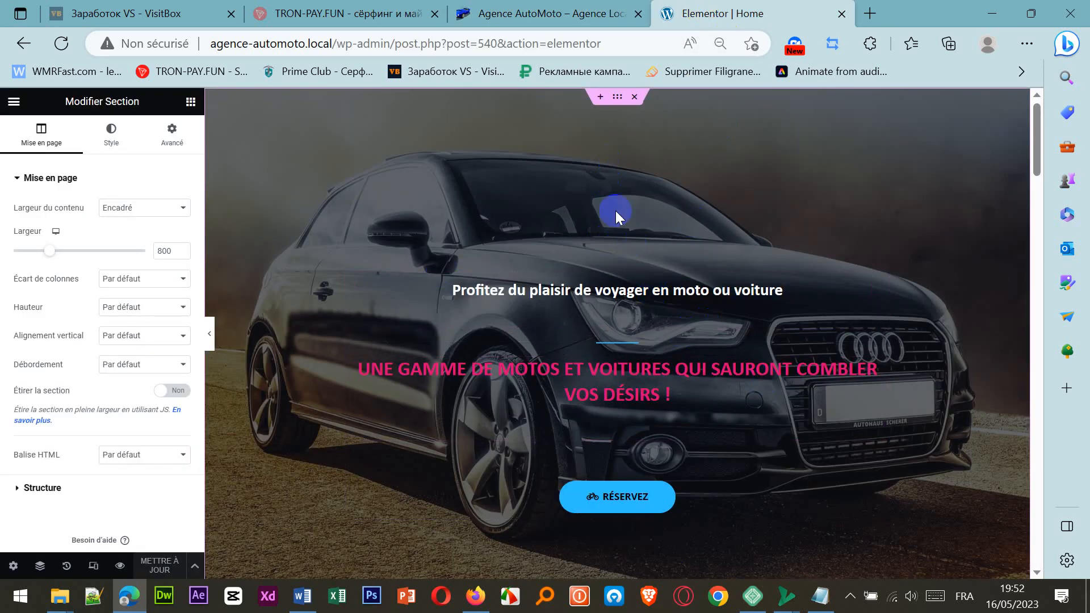
click(13, 103)
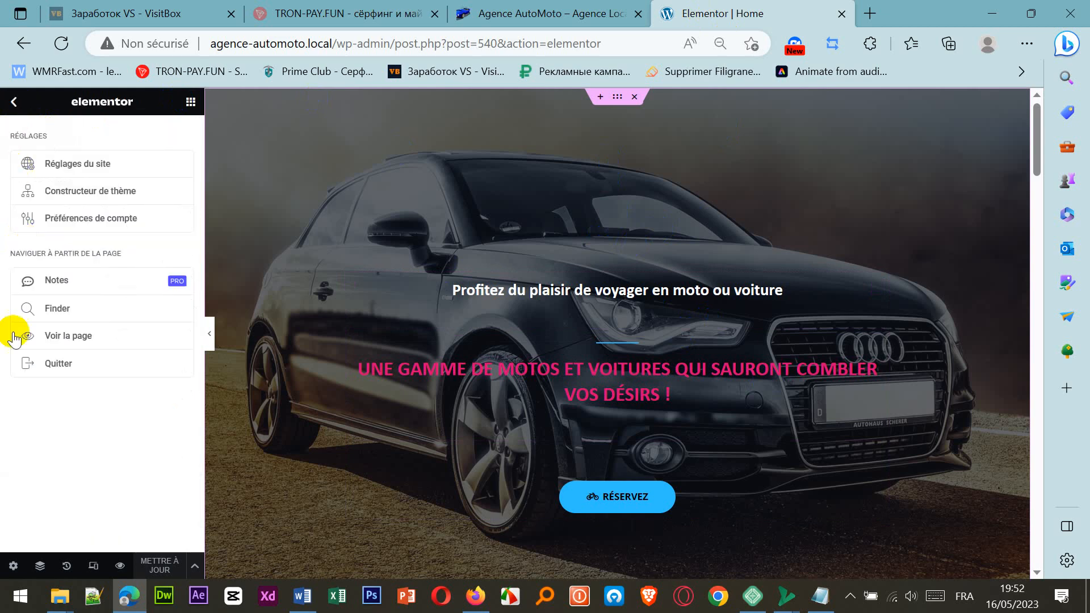
click(59, 374)
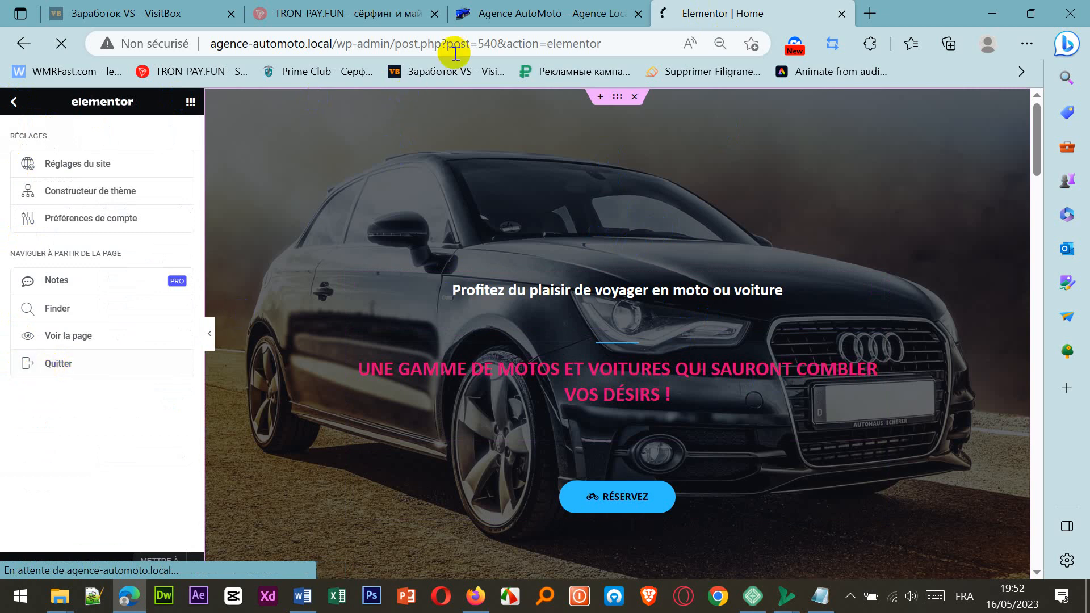
click(466, 12)
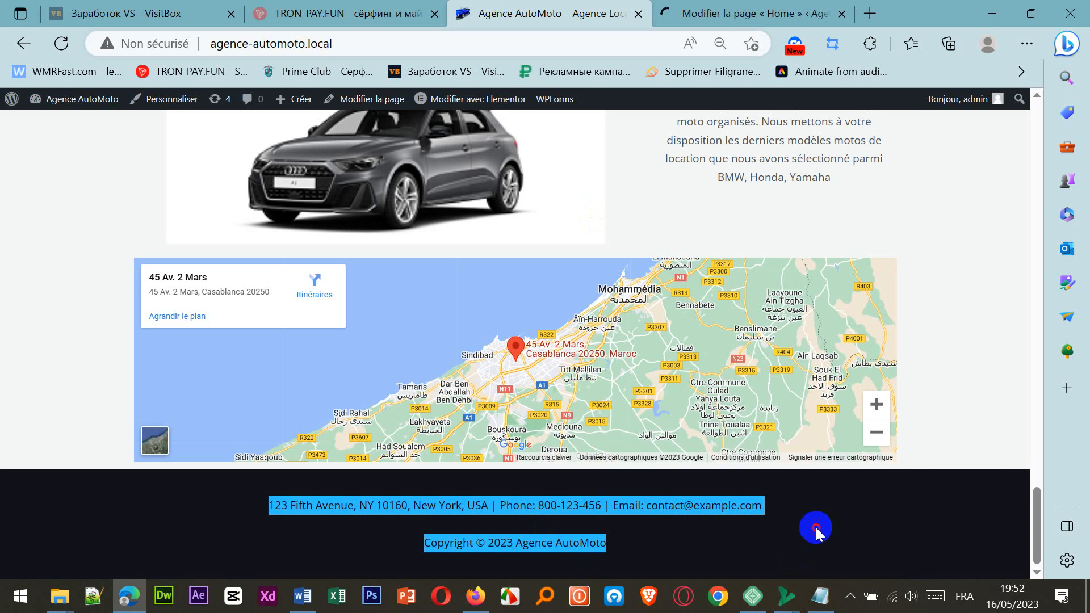
click(725, 505)
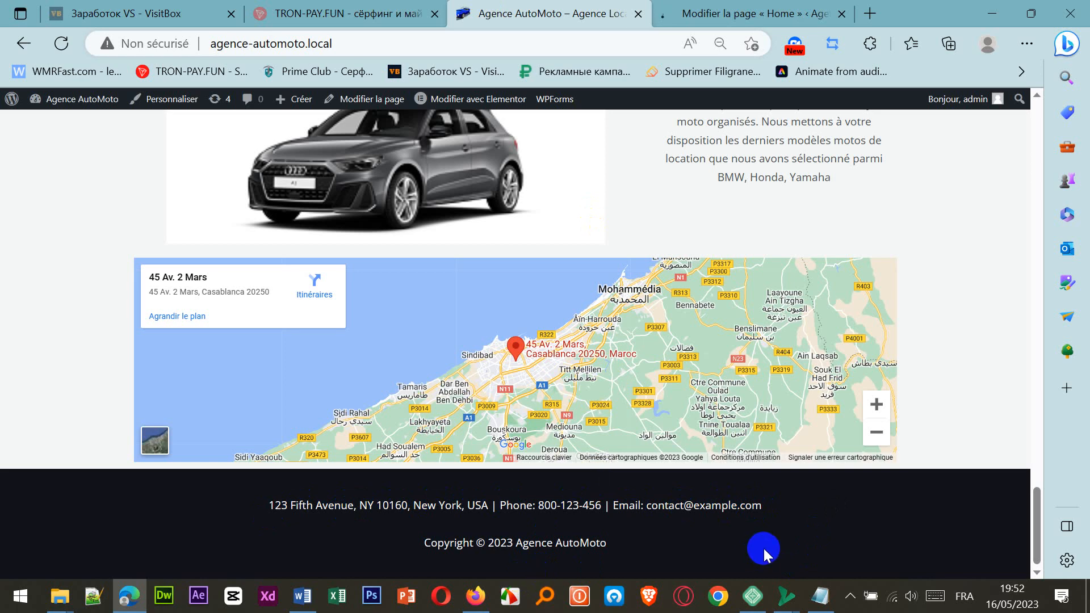
click(763, 17)
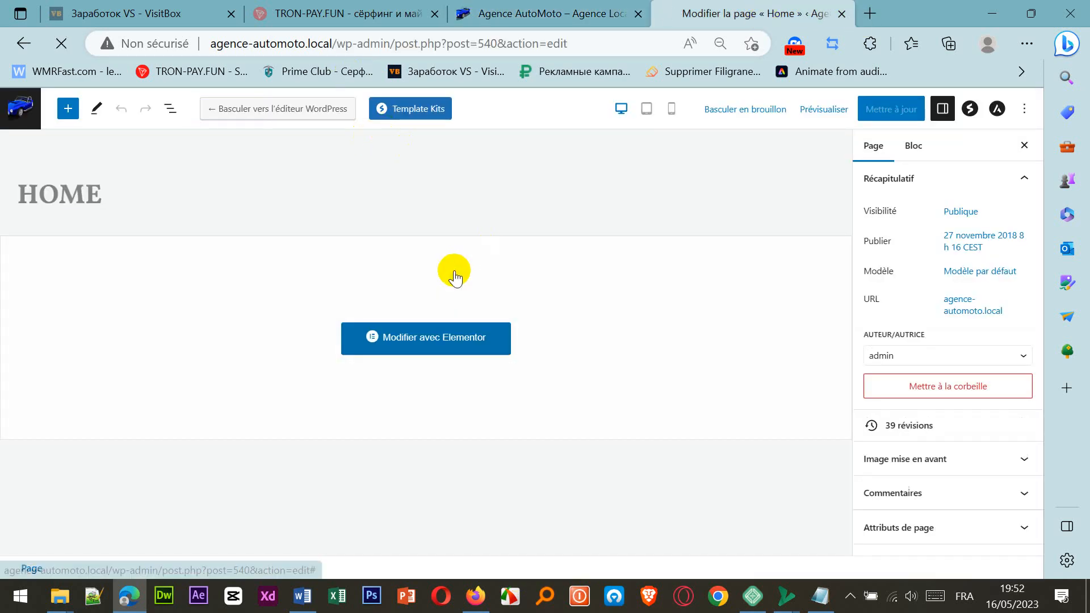
click(27, 114)
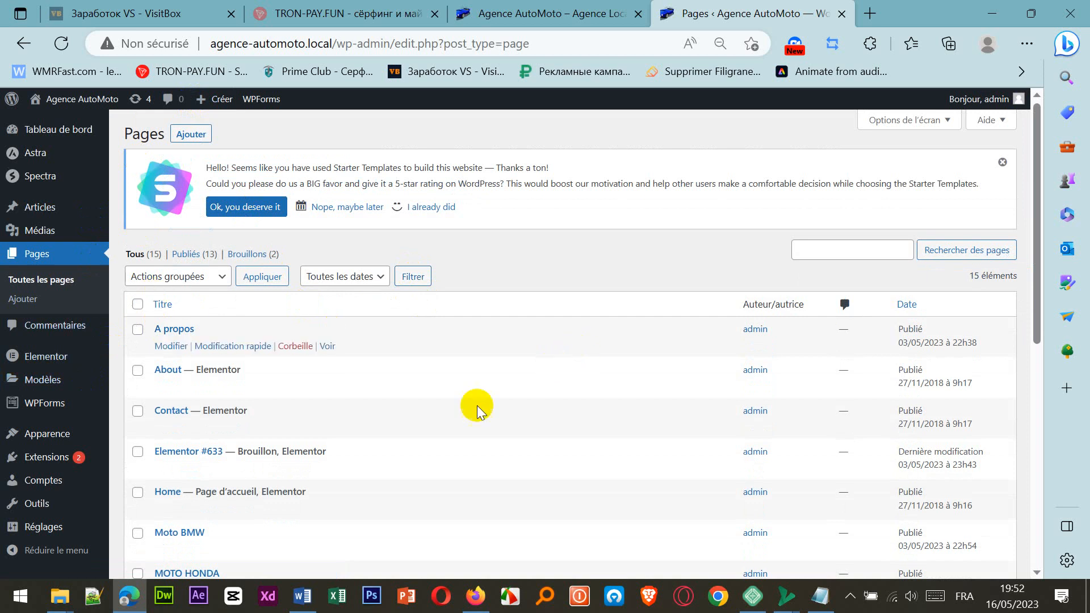
Step: Open the site's widget management page and expand the Footer Builder Widget 1 area
mouse_move(357, 393)
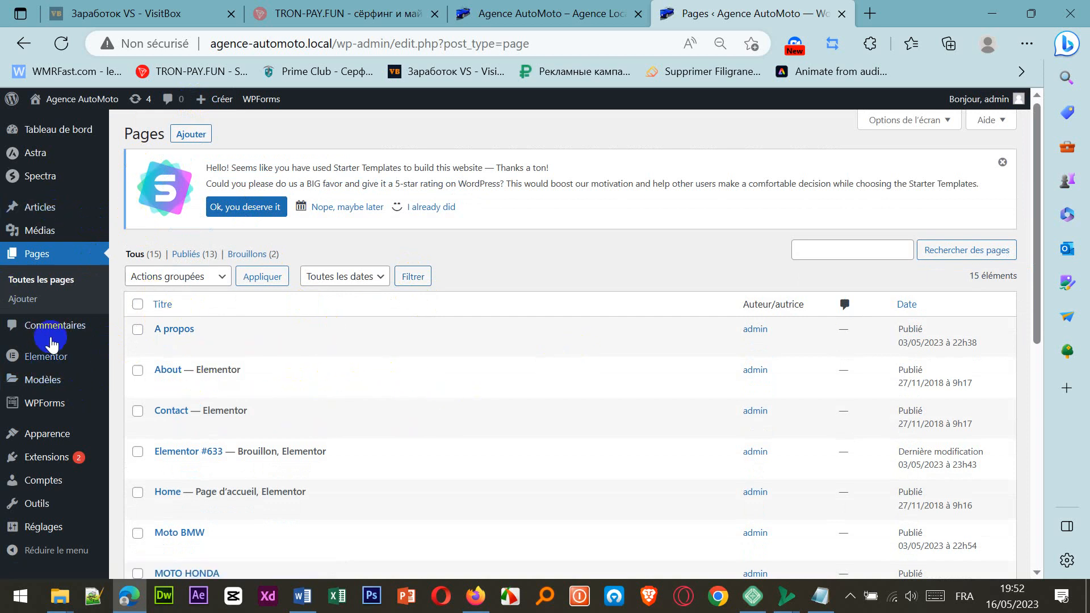
mouse_move(47, 442)
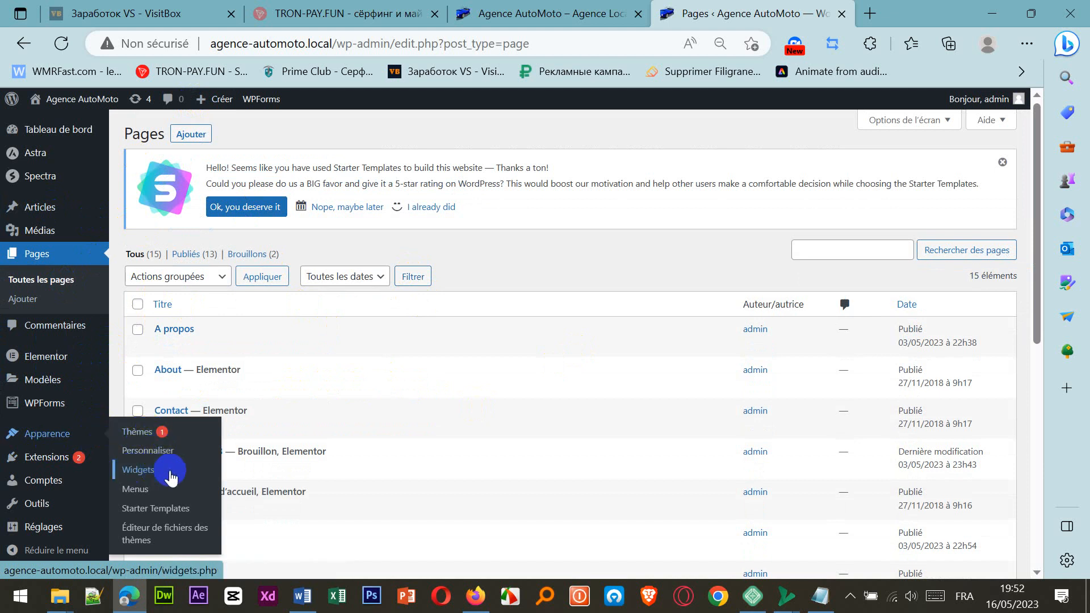
click(149, 478)
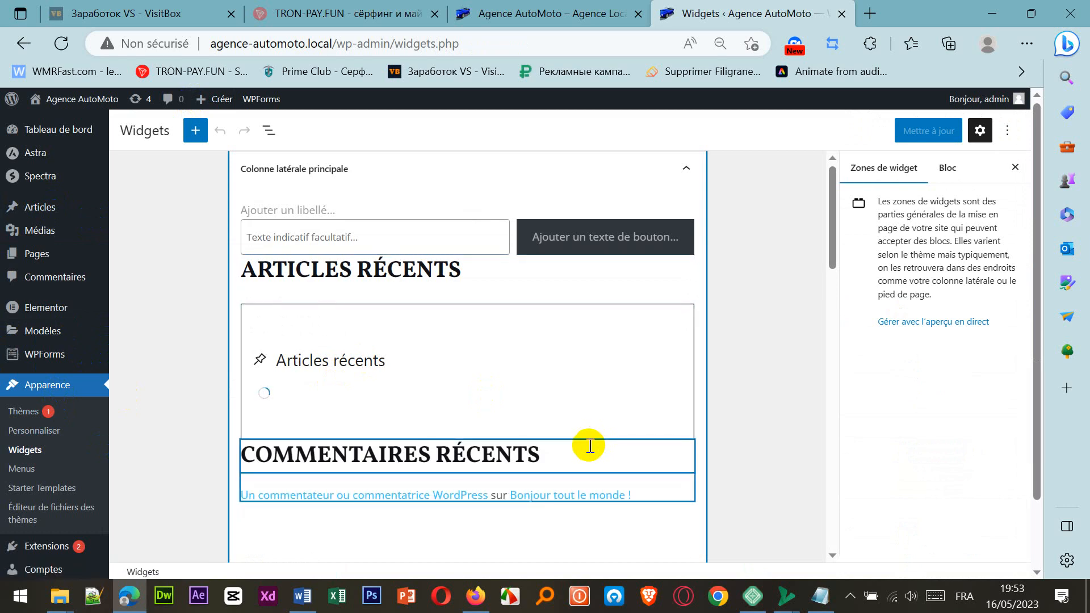
scroll(589, 446, down, 10)
scroll(590, 446, down, 5)
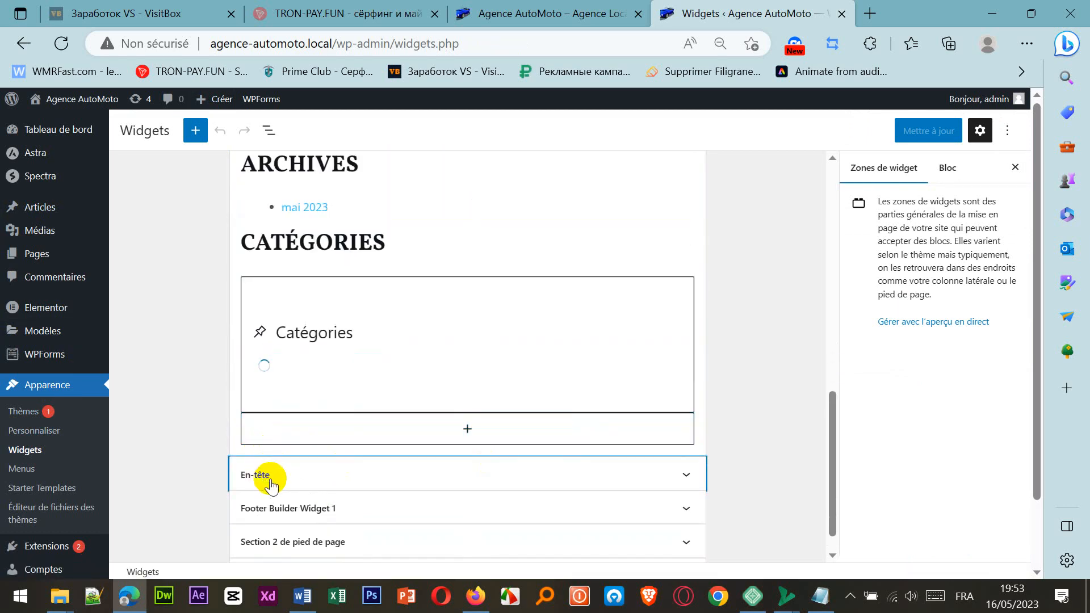
click(285, 510)
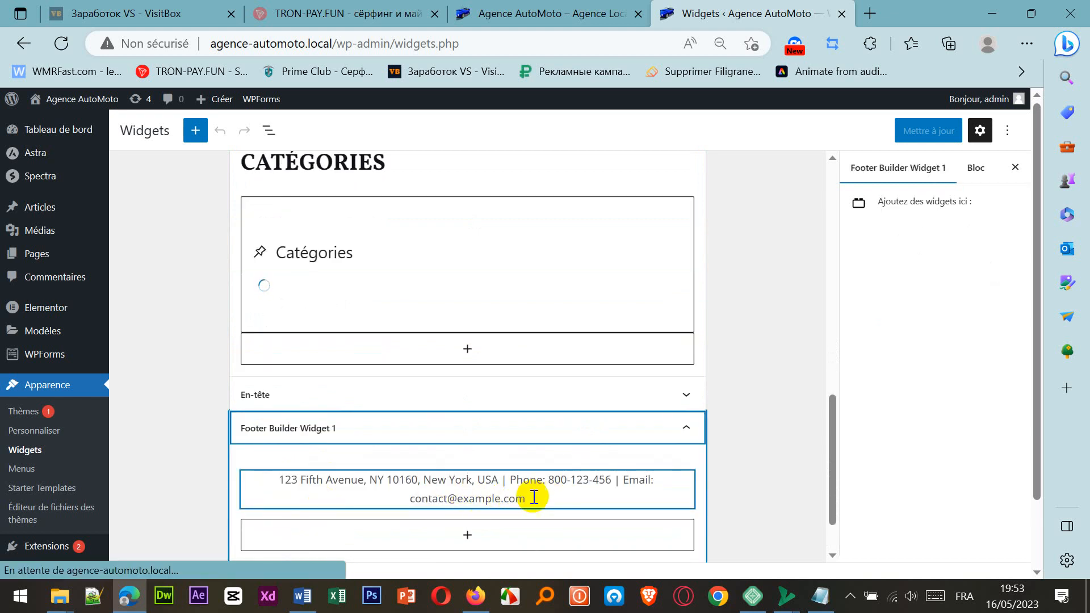
scroll(528, 507, down, 1)
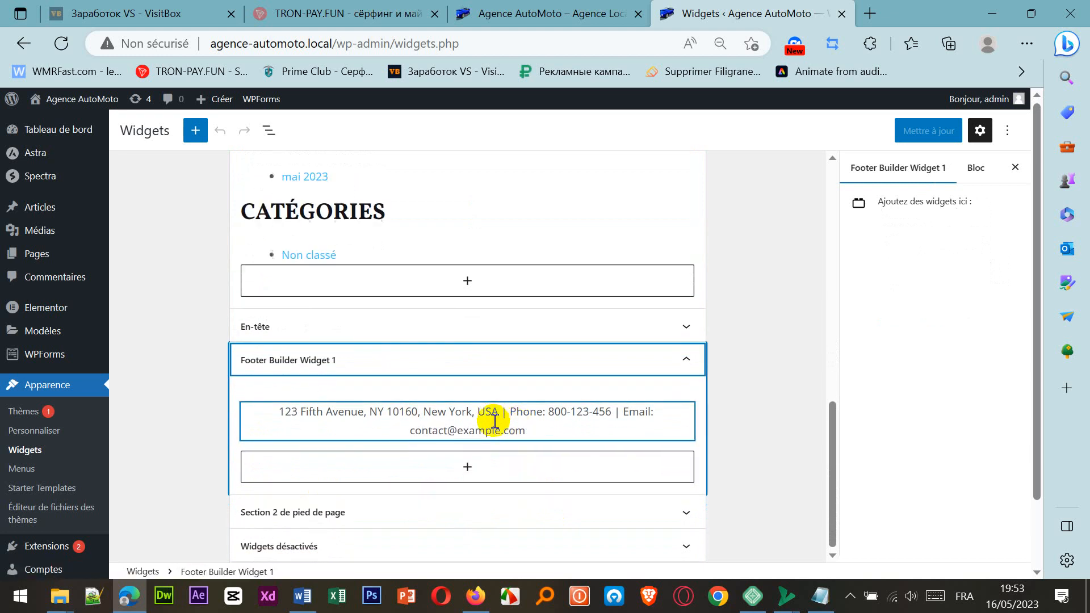
Step: Remove the sample postal address from the footer contact line and paste the agency's street address copied from Notepad
drag(503, 413, 269, 405)
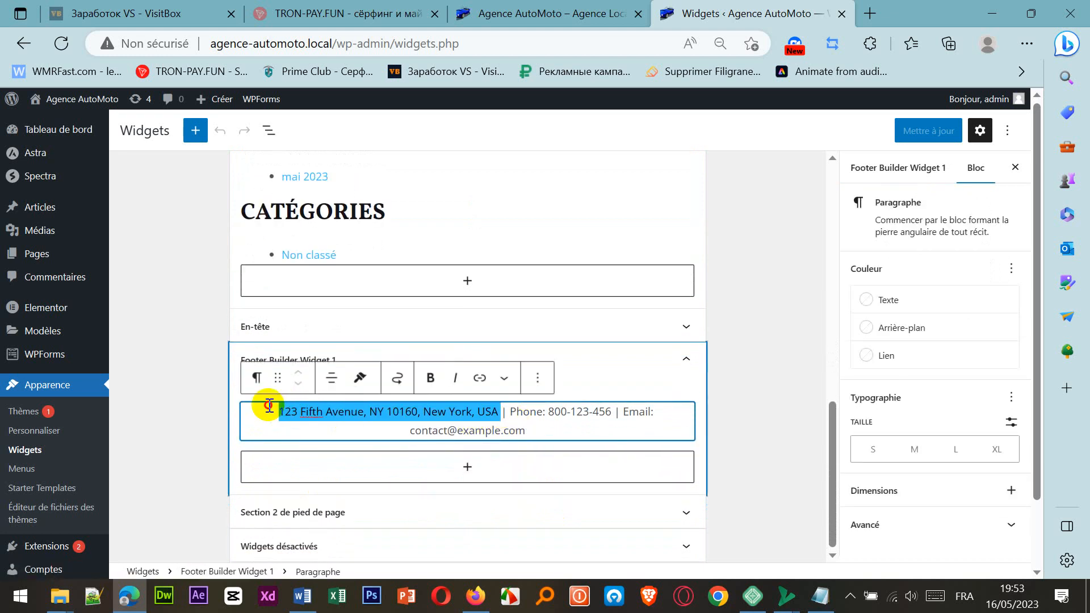
key(BackSpace)
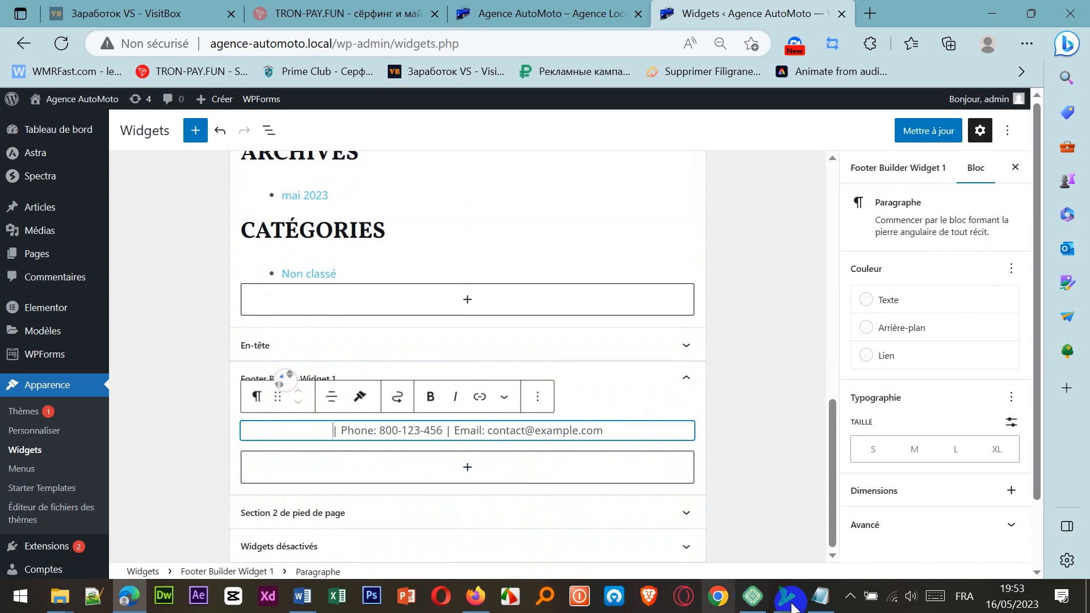
click(822, 606)
right_click(487, 99)
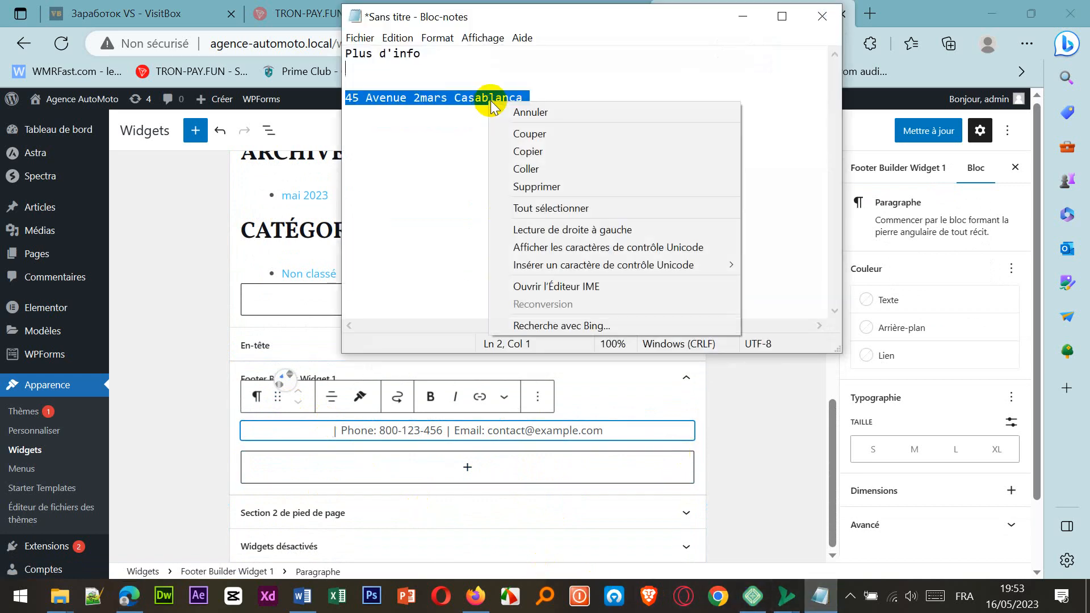
click(527, 151)
click(321, 430)
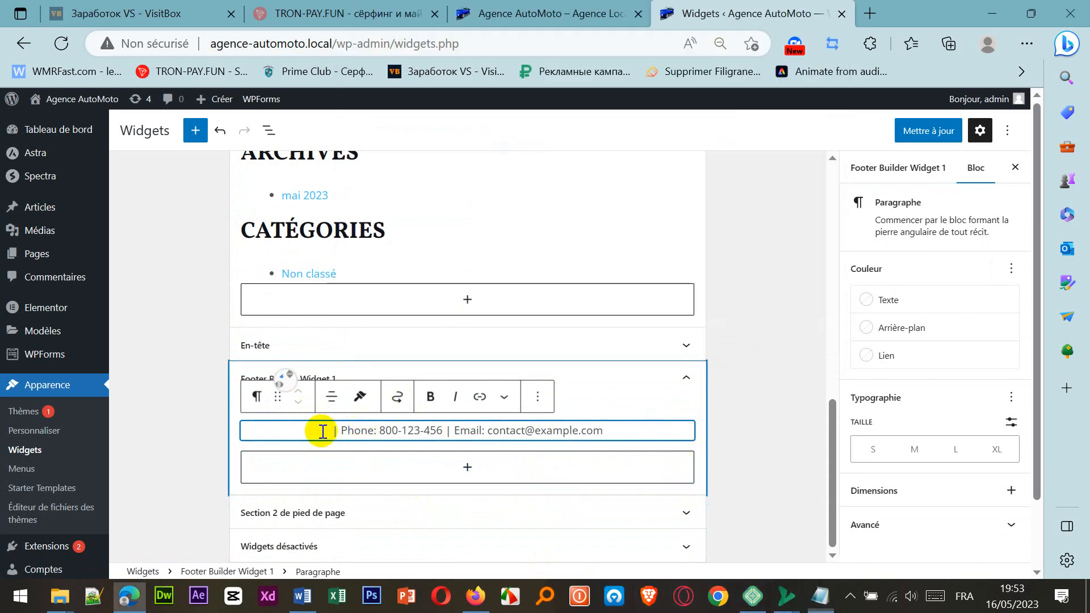
text(45 Avenue 2mars Casablanca)
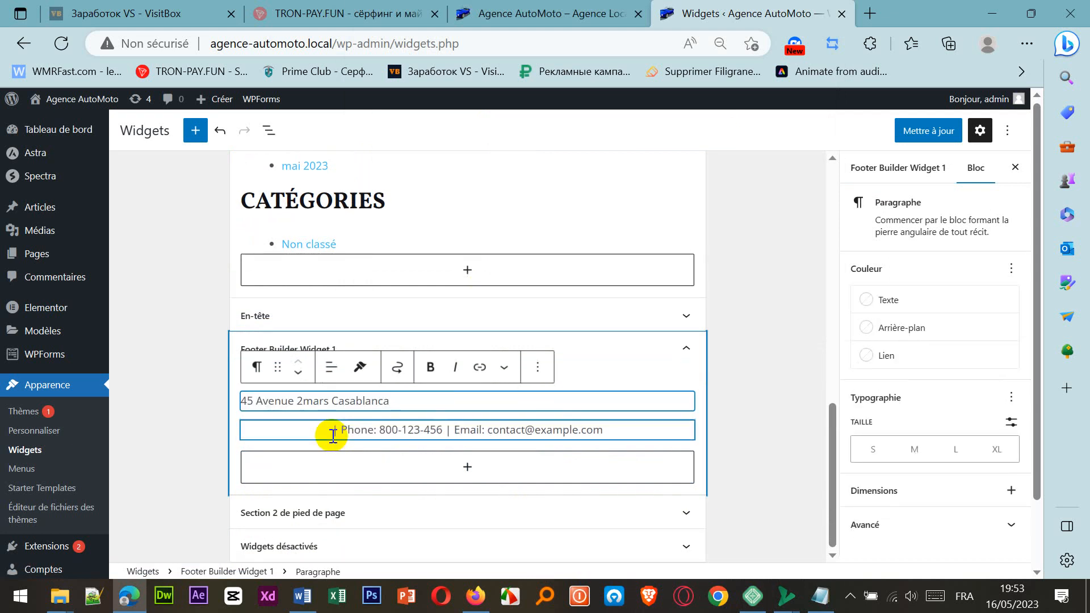
Step: Move the pasted address out of its separate paragraph to the start of the centred footer contact line
drag(399, 397, 261, 399)
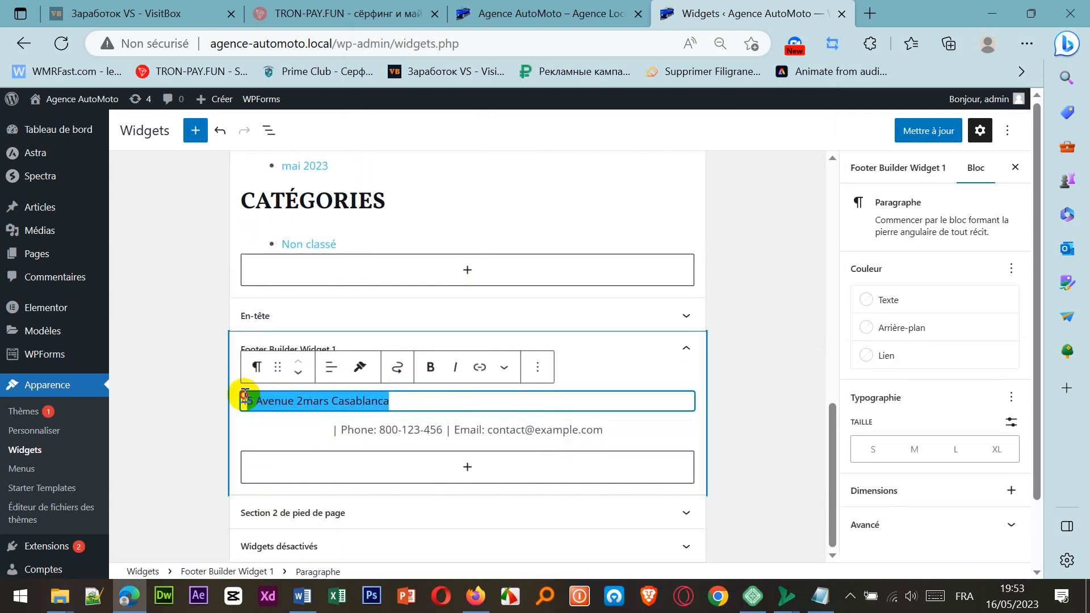
key(ctrl+x)
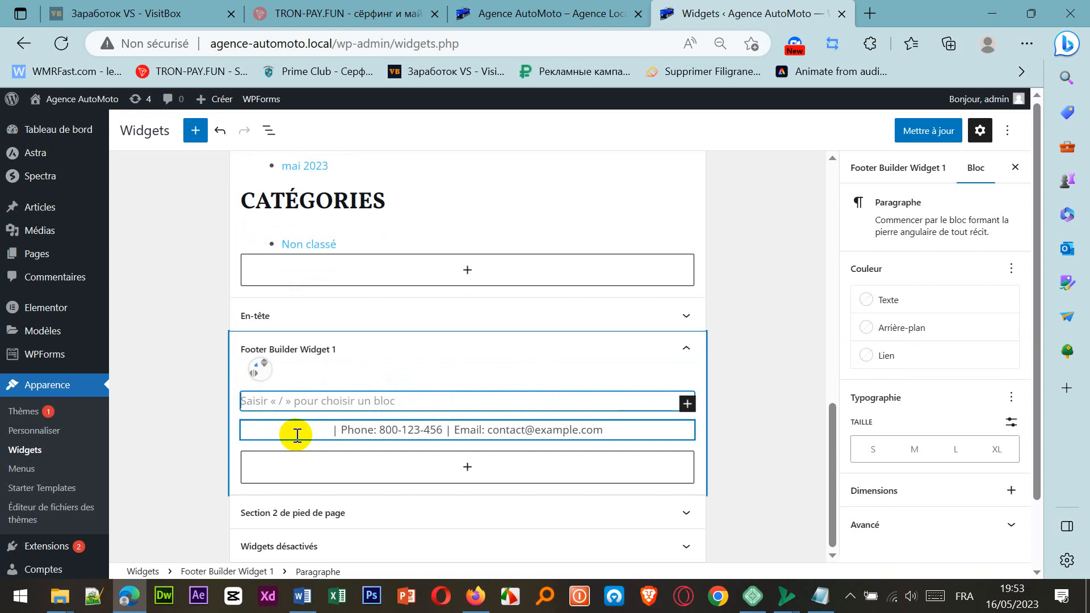
key(BackSpace)
key(ctrl+v)
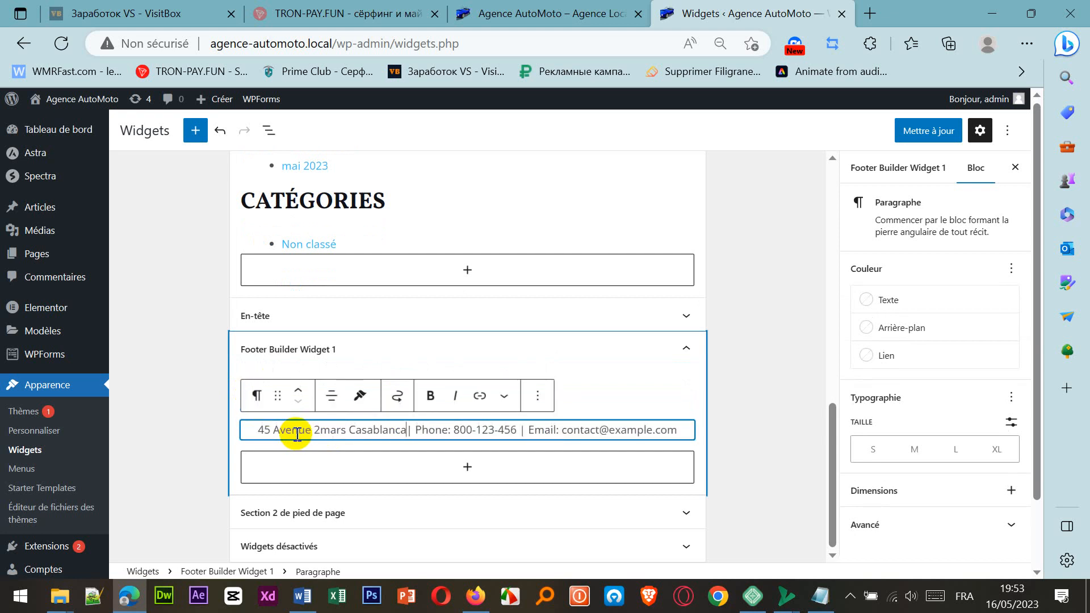
Step: Replace the sample phone number in the footer contact line with the agency's phone number
drag(454, 432, 520, 431)
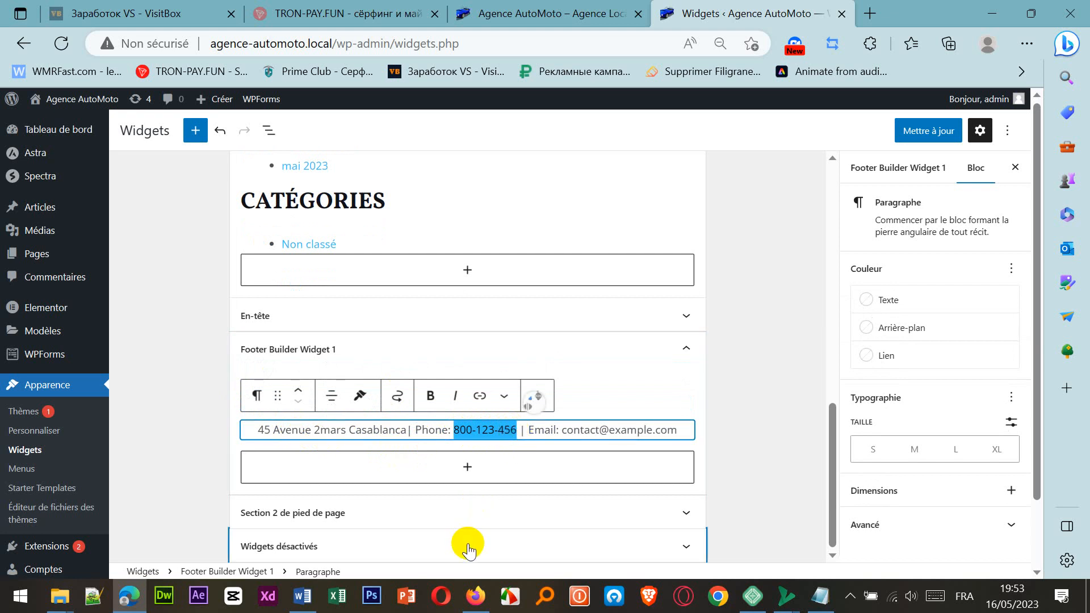
text(/)
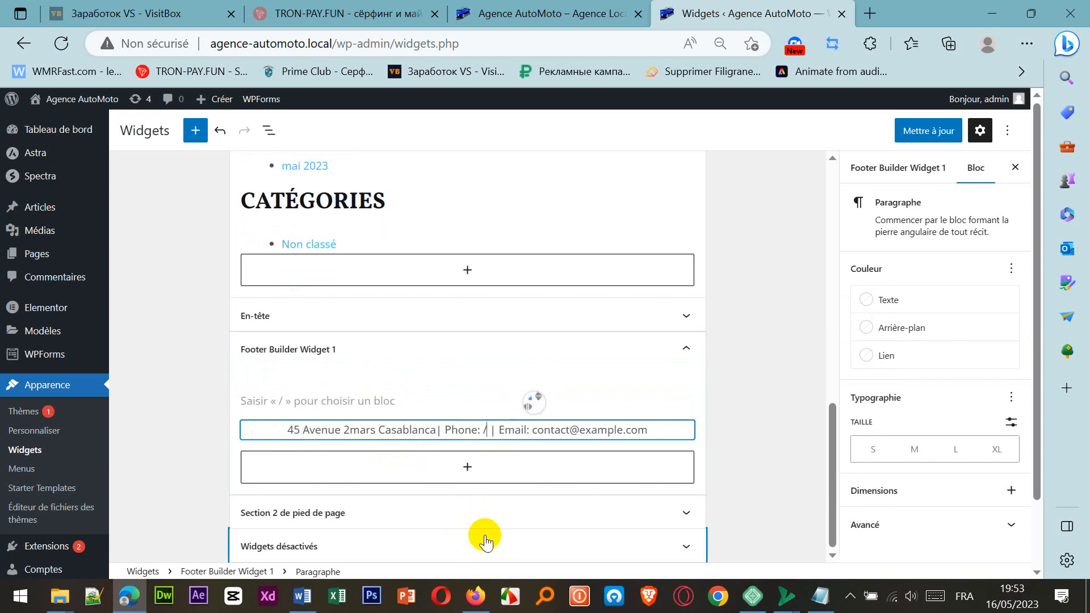
text(5)
key(BackSpace)
key(BackSpace)
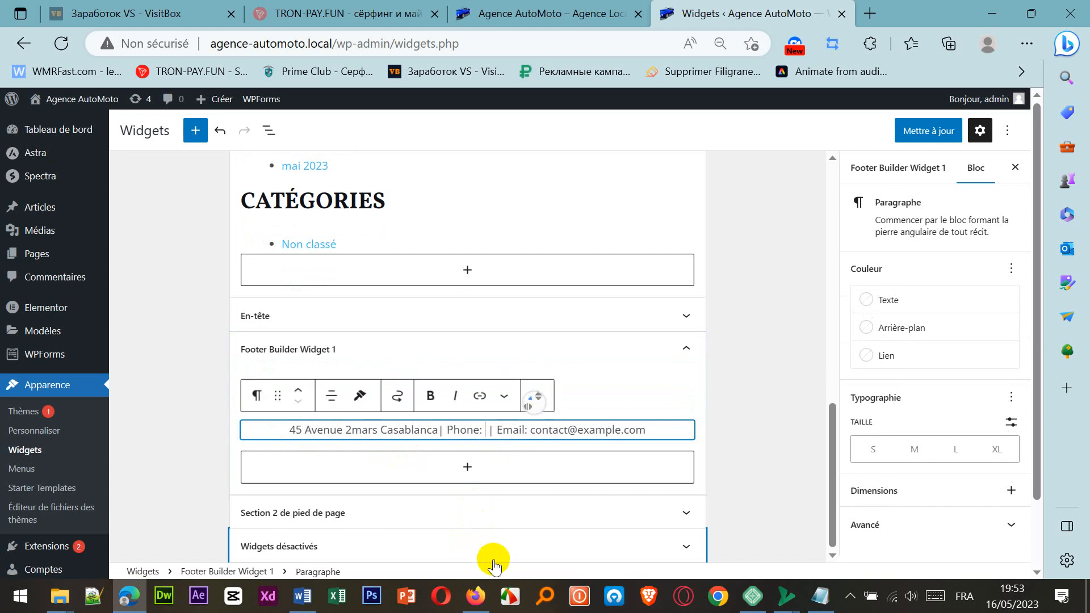
text(23456777)
Step: Replace the sample domain name in the footer's contact e-mail with Automoto
click(621, 434)
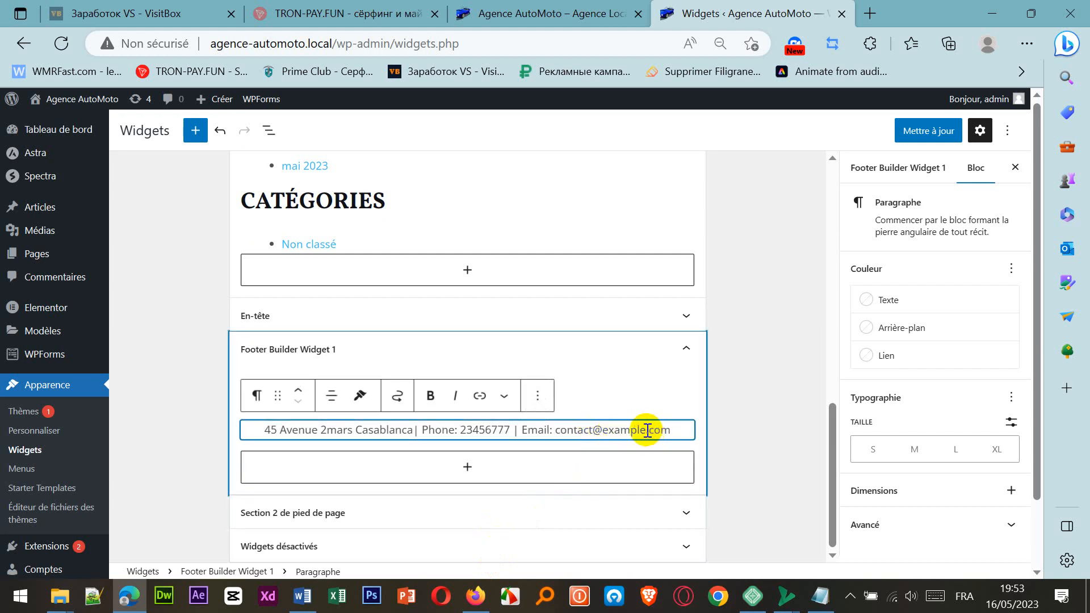
drag(648, 430, 613, 430)
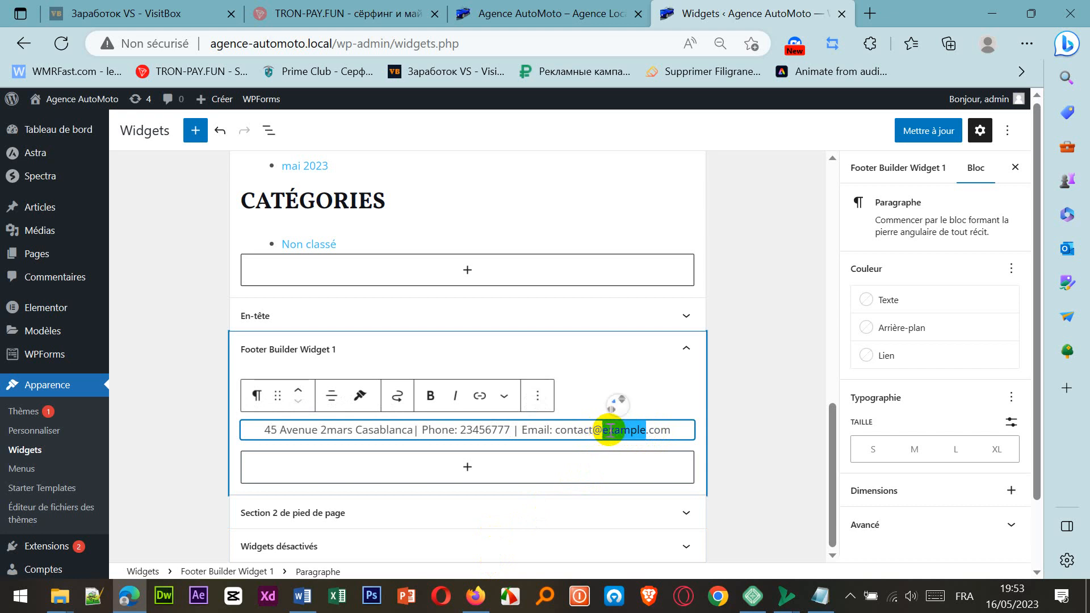
text(a4)
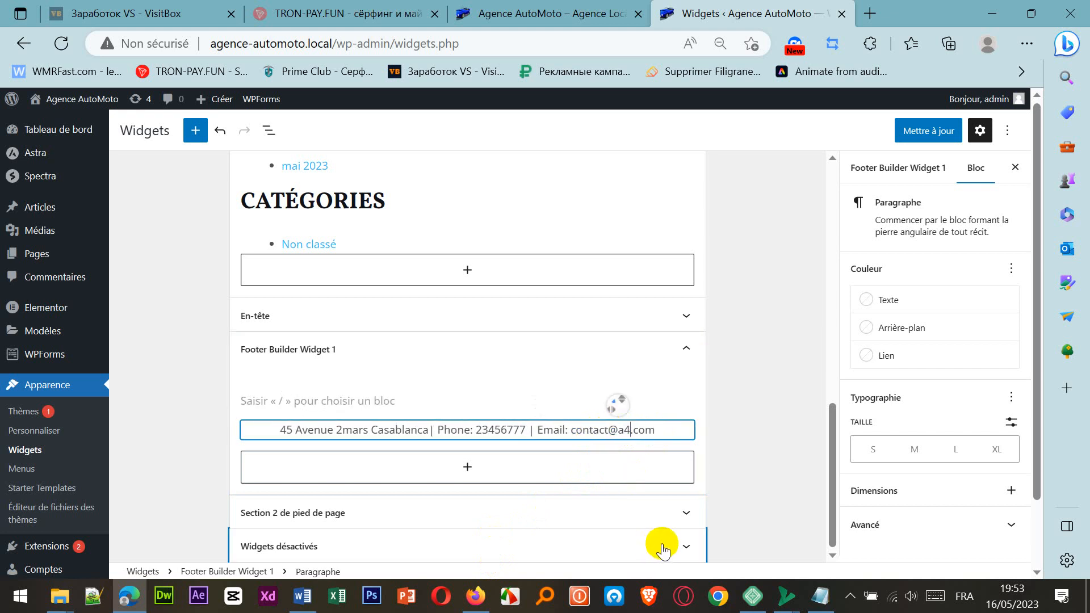
key(BackSpace)
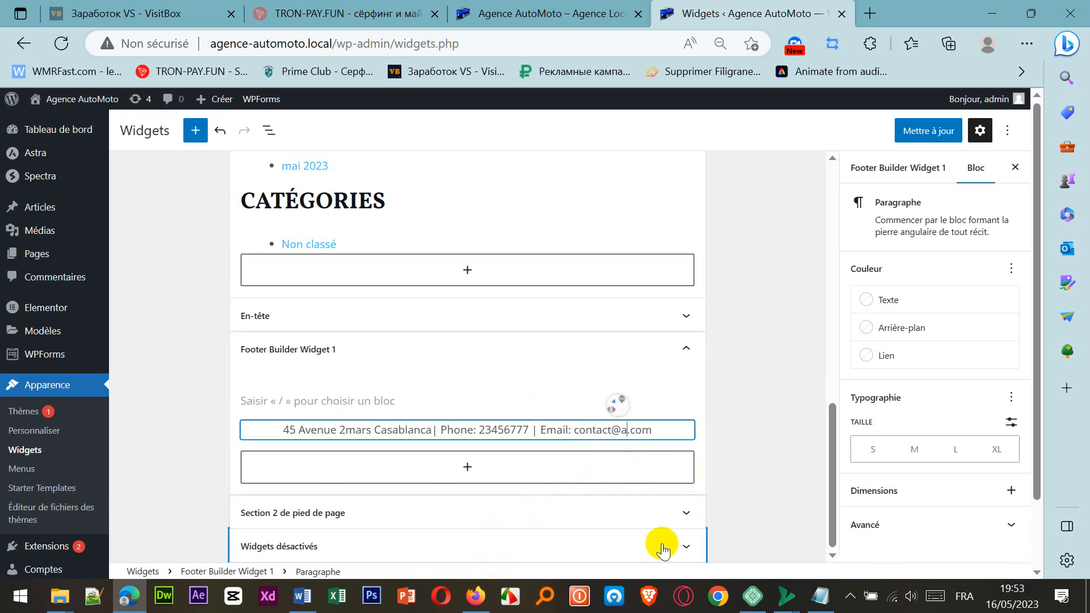
key(BackSpace)
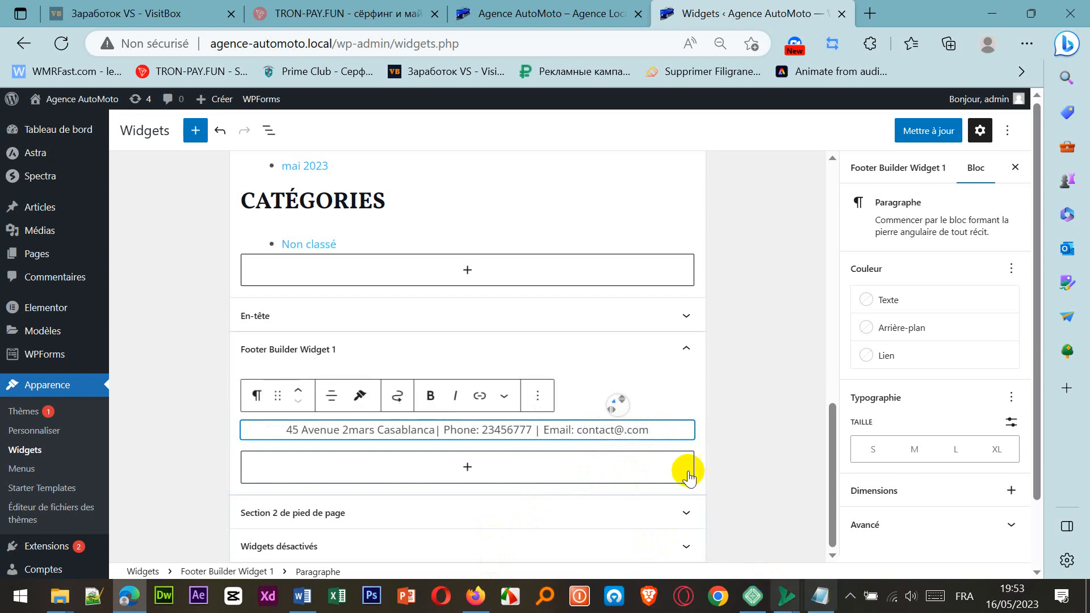
mouse_move(805, 603)
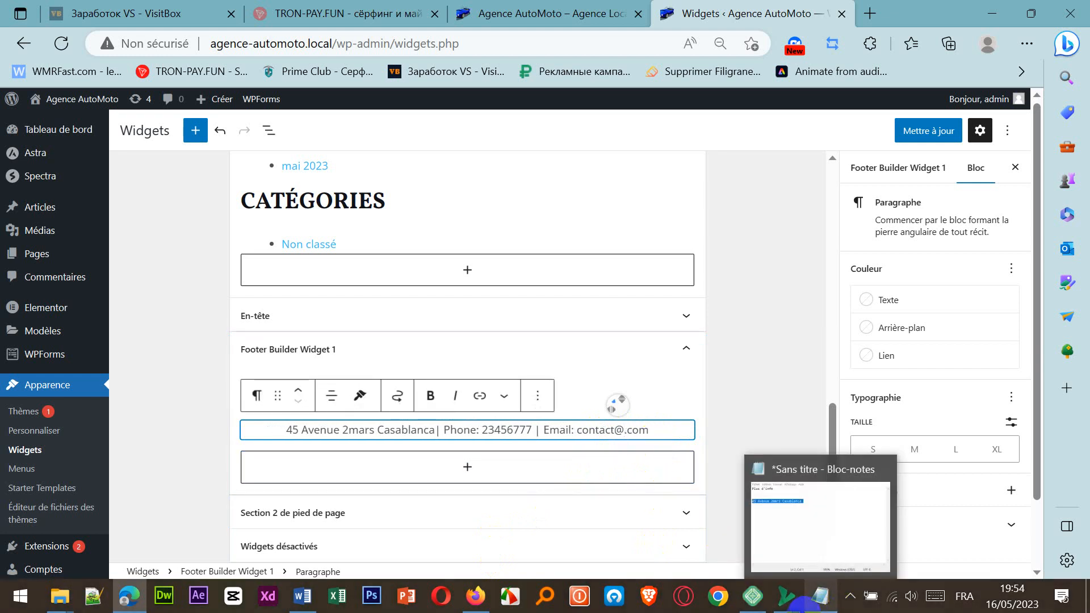
click(622, 429)
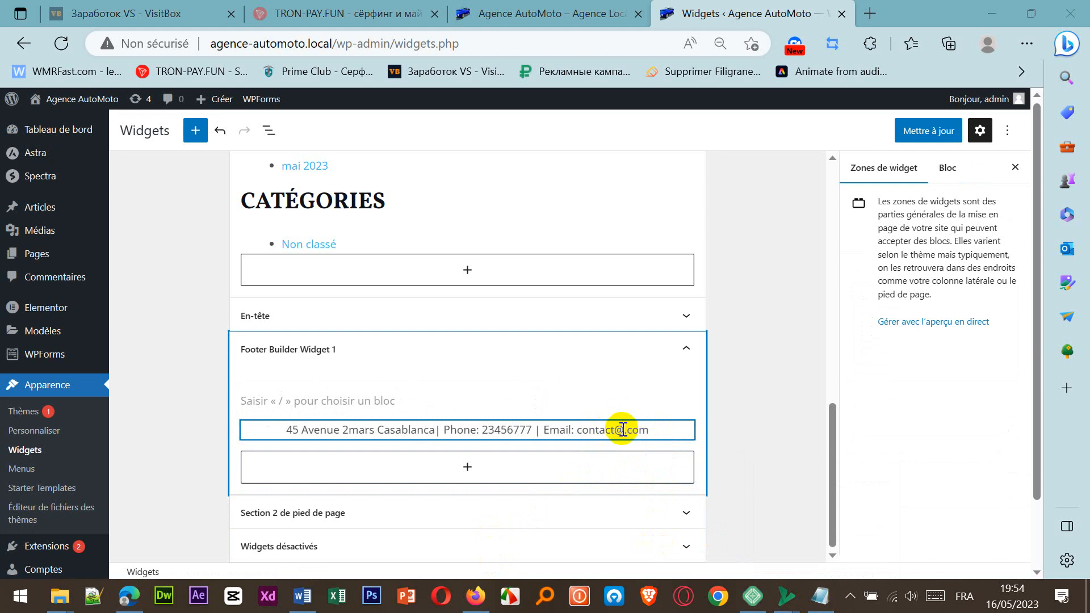
click(624, 429)
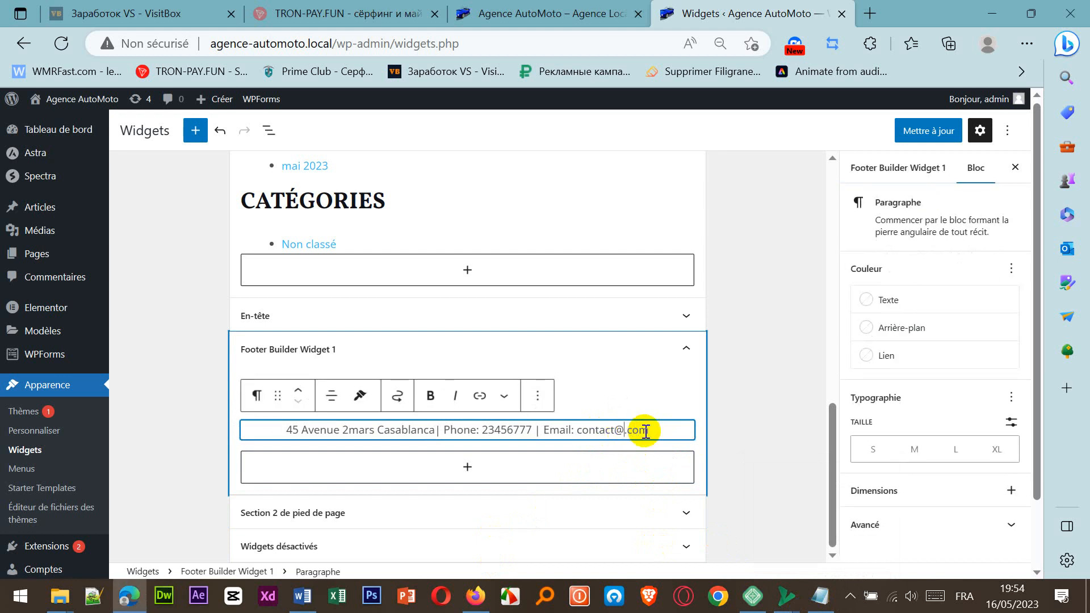
text(Automoto)
click(772, 426)
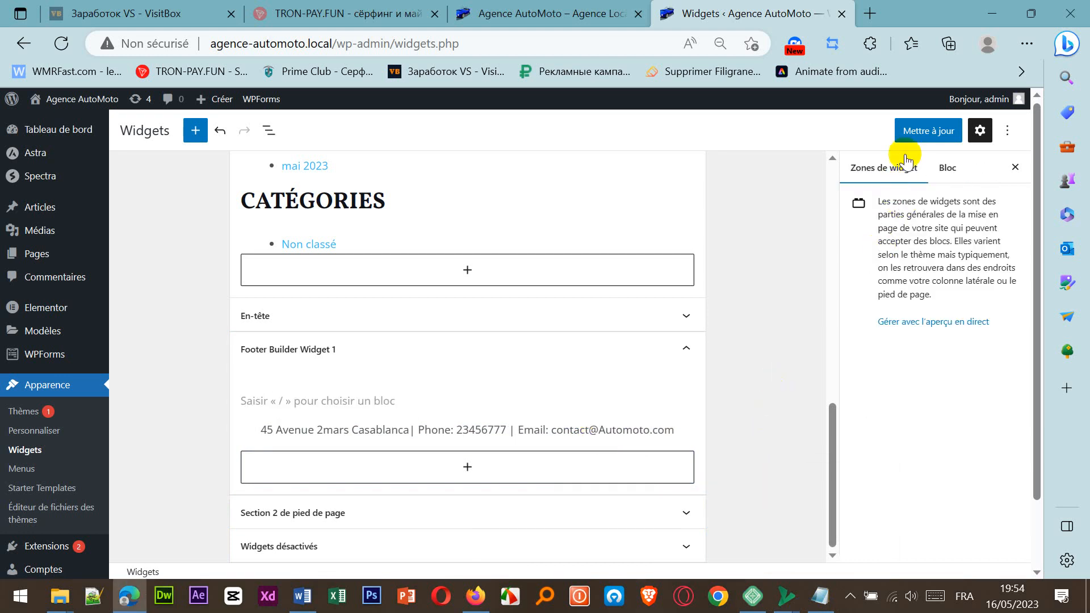
Step: Save the widget changes and reload the live home page to check the footer contact line
click(918, 135)
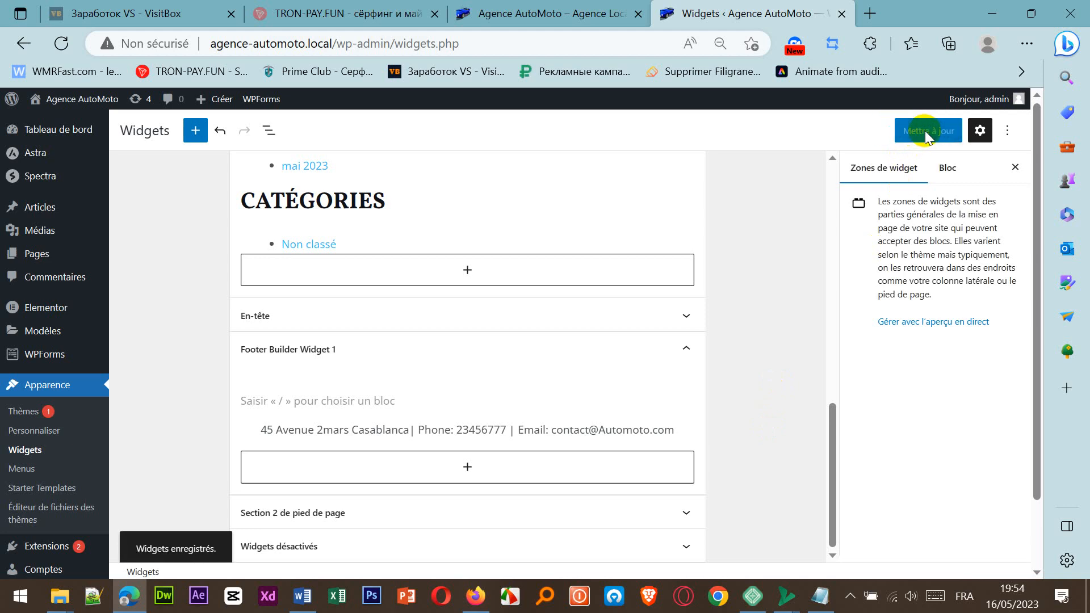
click(585, 6)
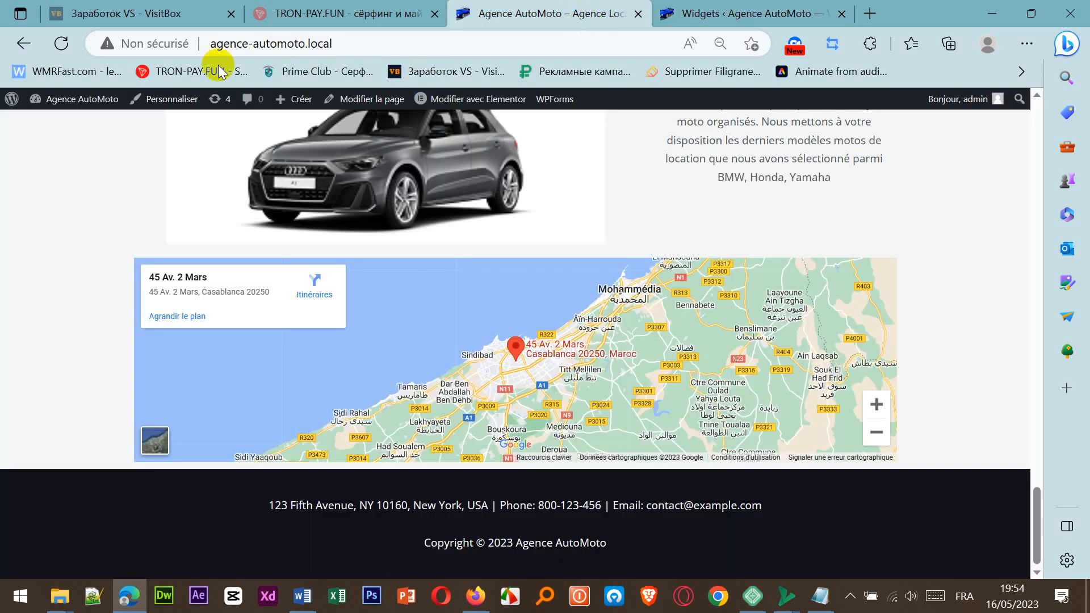
click(63, 46)
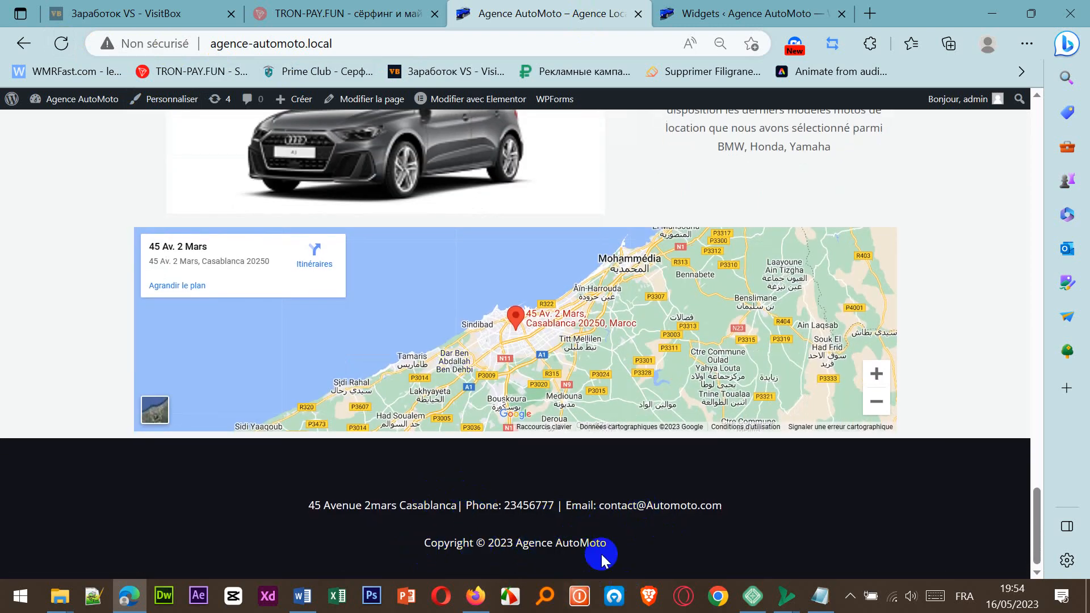
Step: Return to the widget management page and inspect Section 2 de pied de page and the other widget areas
click(714, 14)
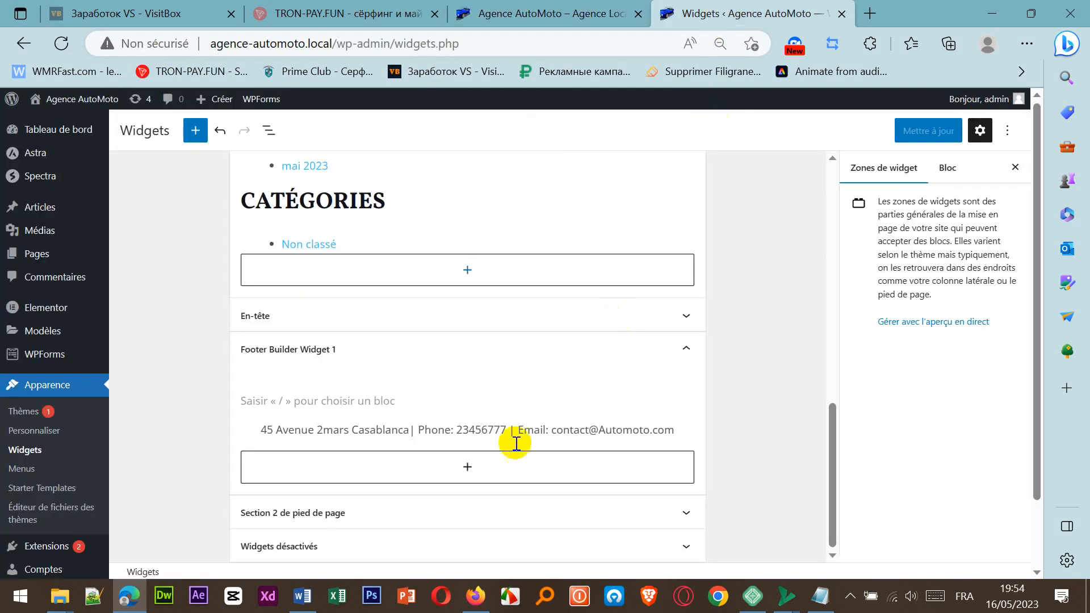
click(308, 514)
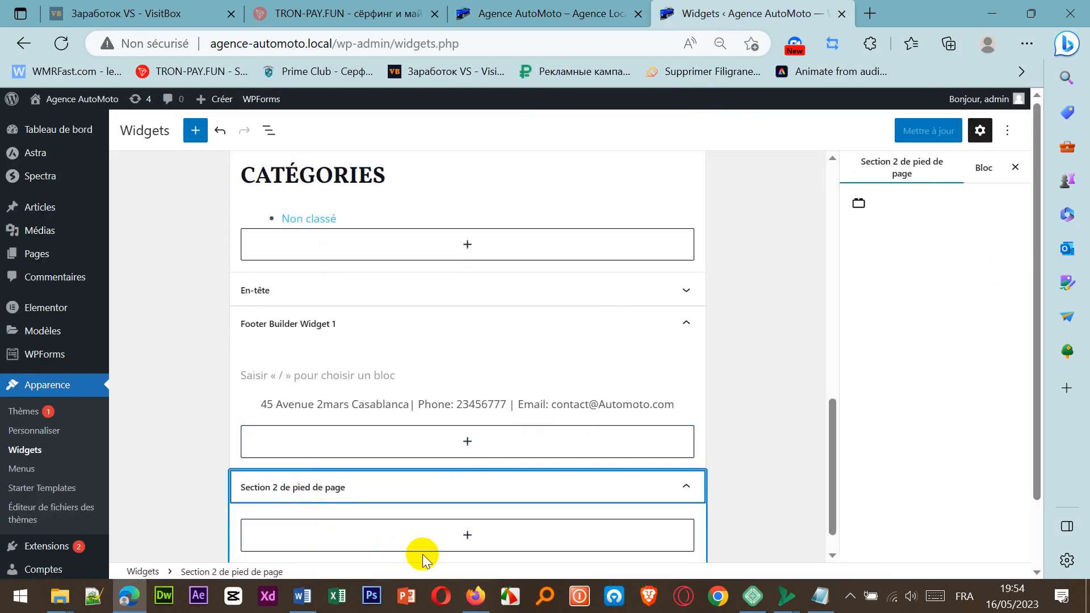
scroll(422, 554, down, 1)
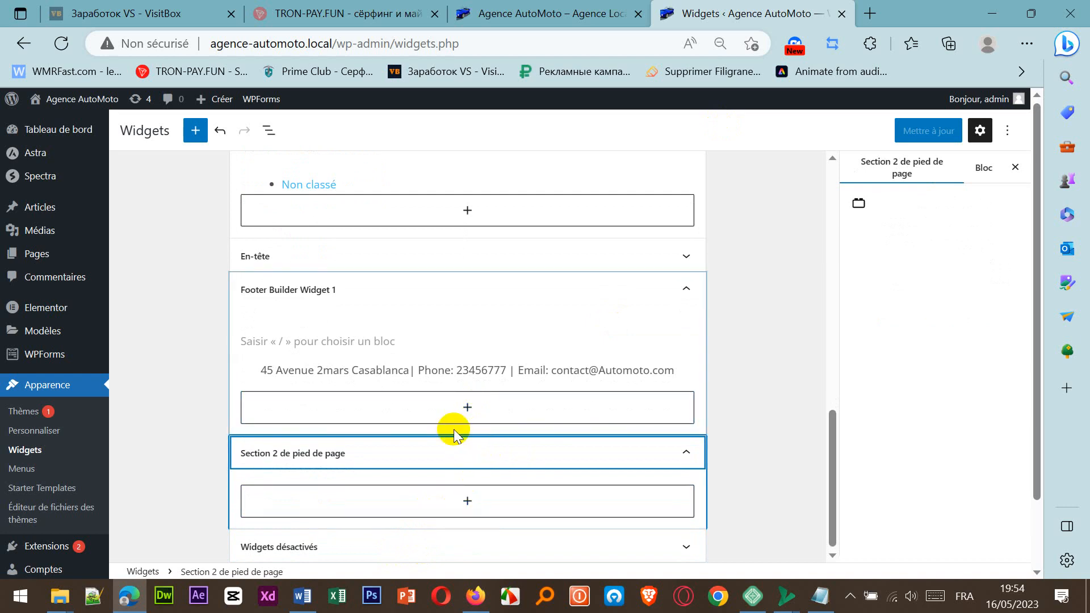
scroll(460, 452, up, 4)
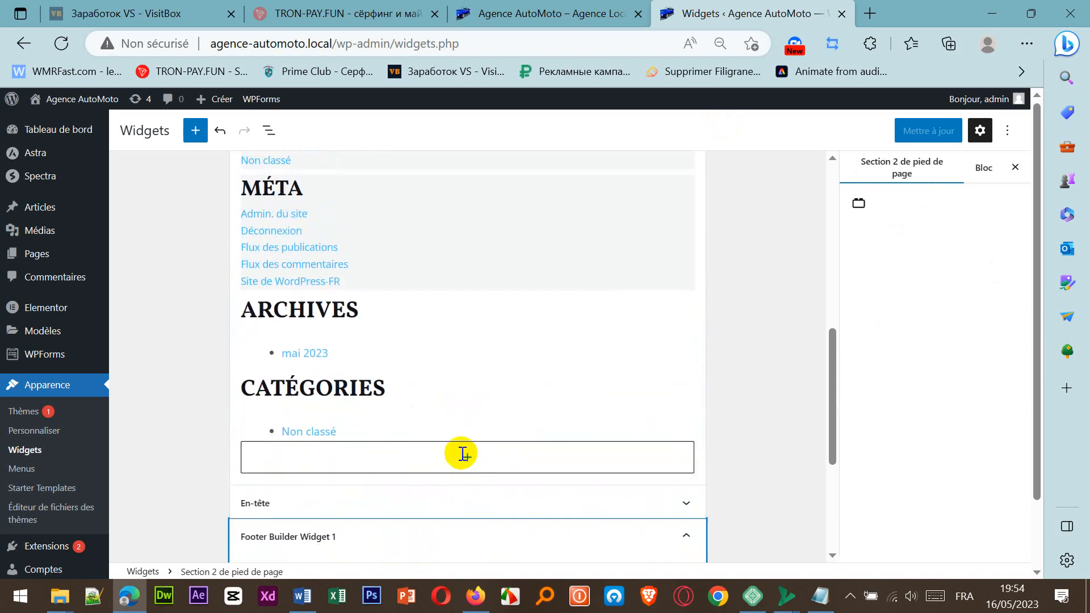
scroll(461, 453, up, 5)
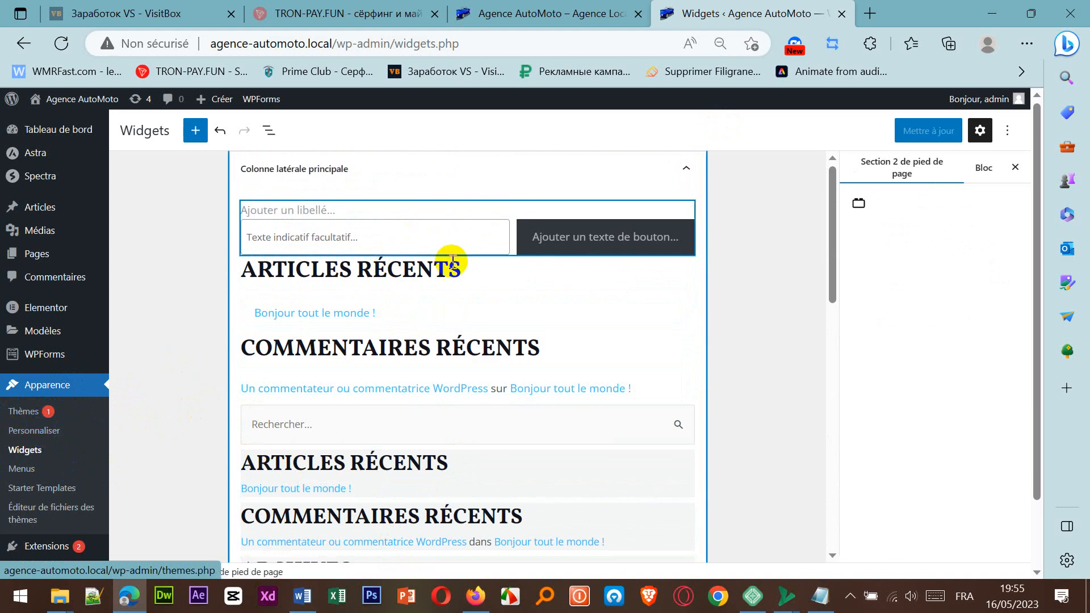
Step: Switch to the live home page and review it upward from the footer to the car offers section
click(545, 13)
scroll(761, 355, up, 5)
scroll(764, 358, up, 15)
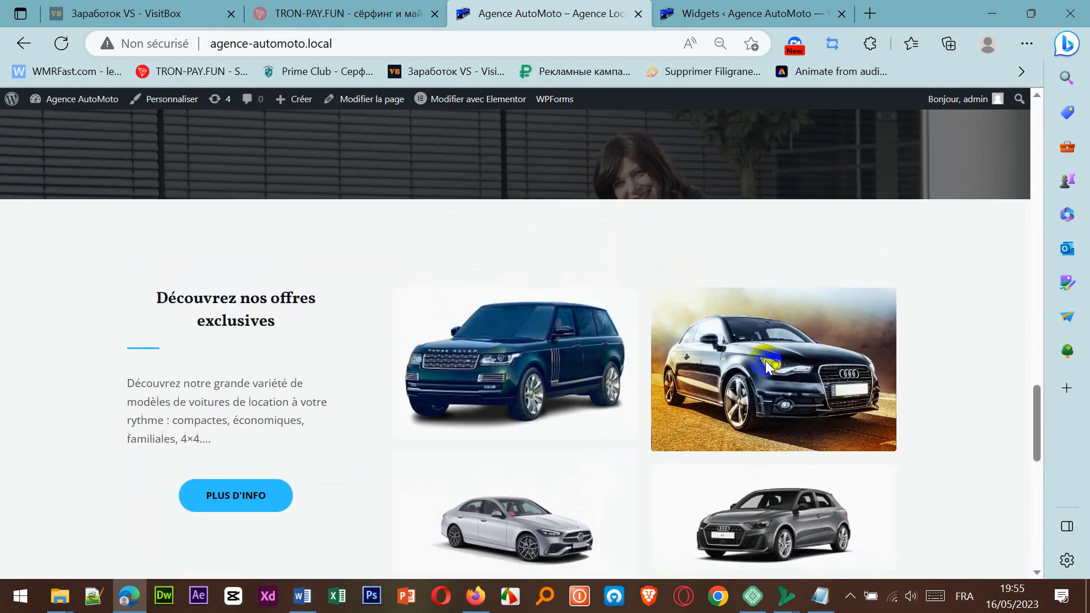
Step: Review the live home page from the hero banner to the motorcycle sections and back to the header
scroll(766, 361, up, 8)
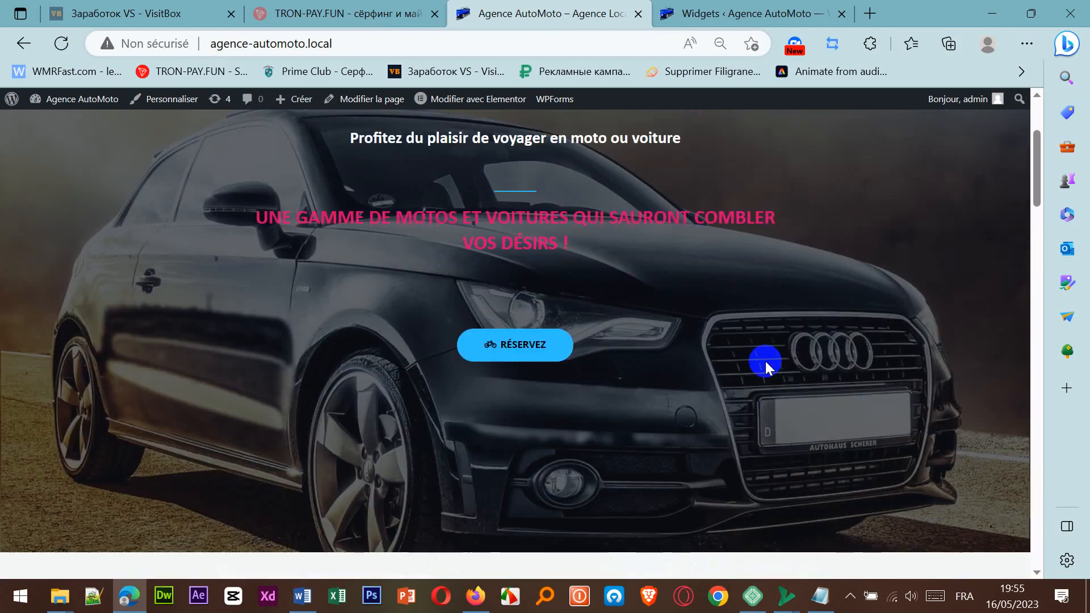
scroll(766, 361, down, 10)
scroll(767, 360, down, 15)
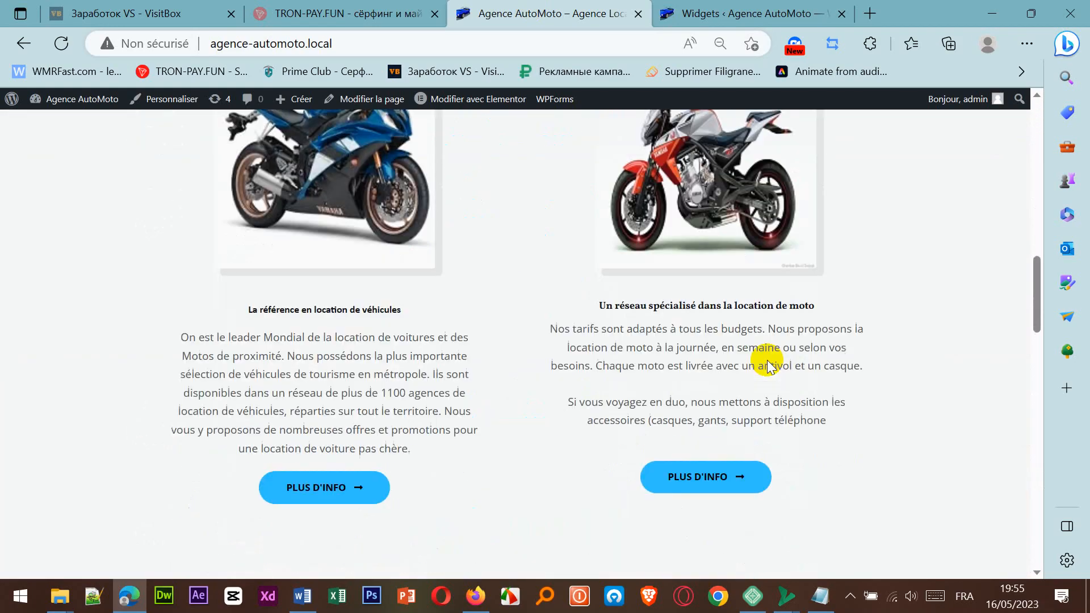
scroll(768, 359, up, 12)
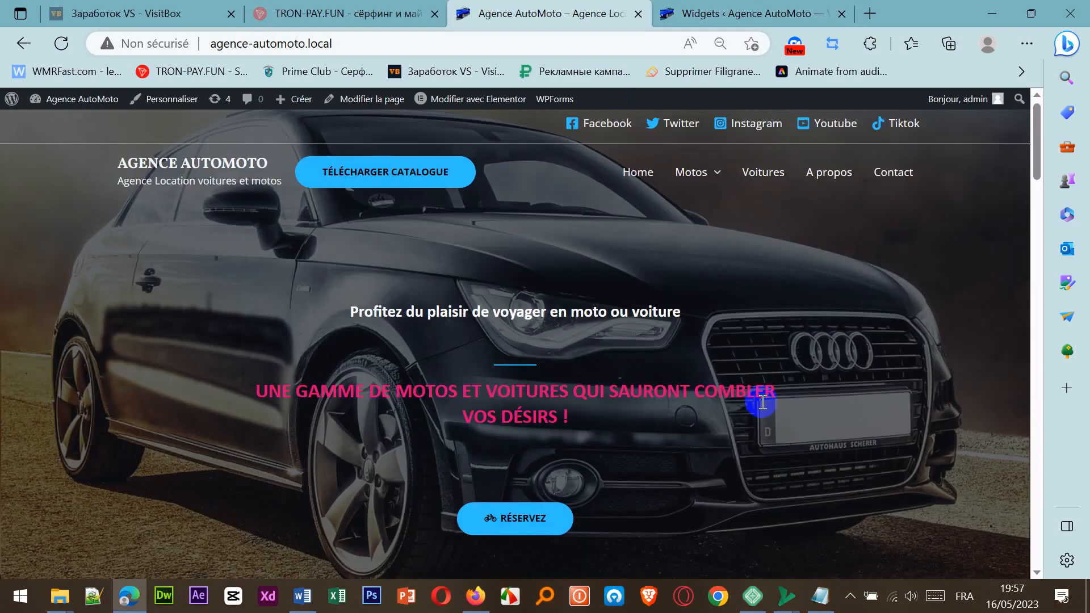
Step: Open the live site's Contact page and inspect the Agence AutoMoto and Contact Info sections
click(907, 178)
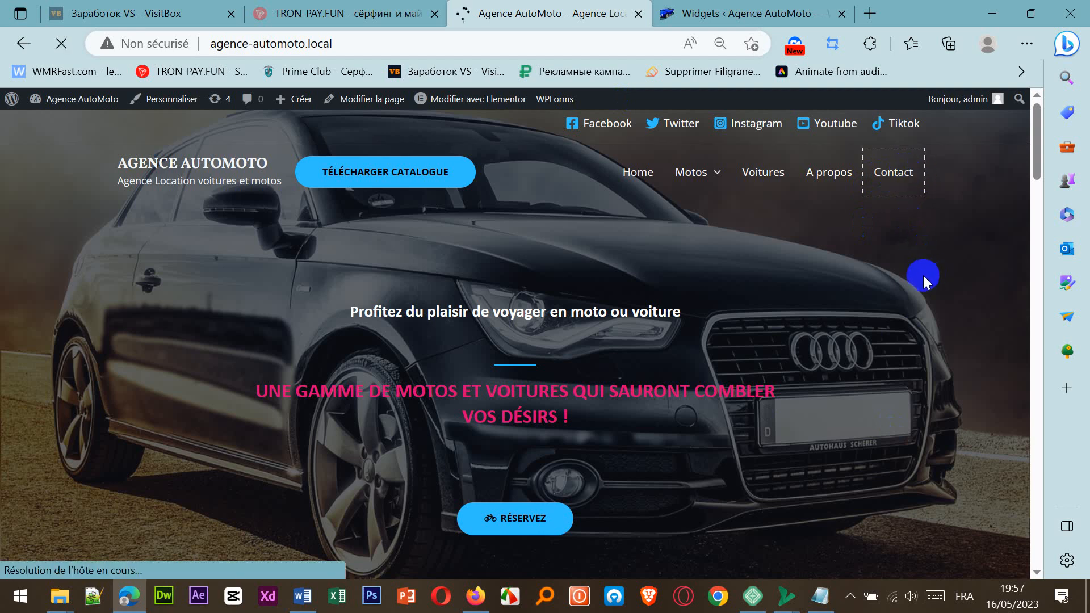
scroll(632, 342, down, 3)
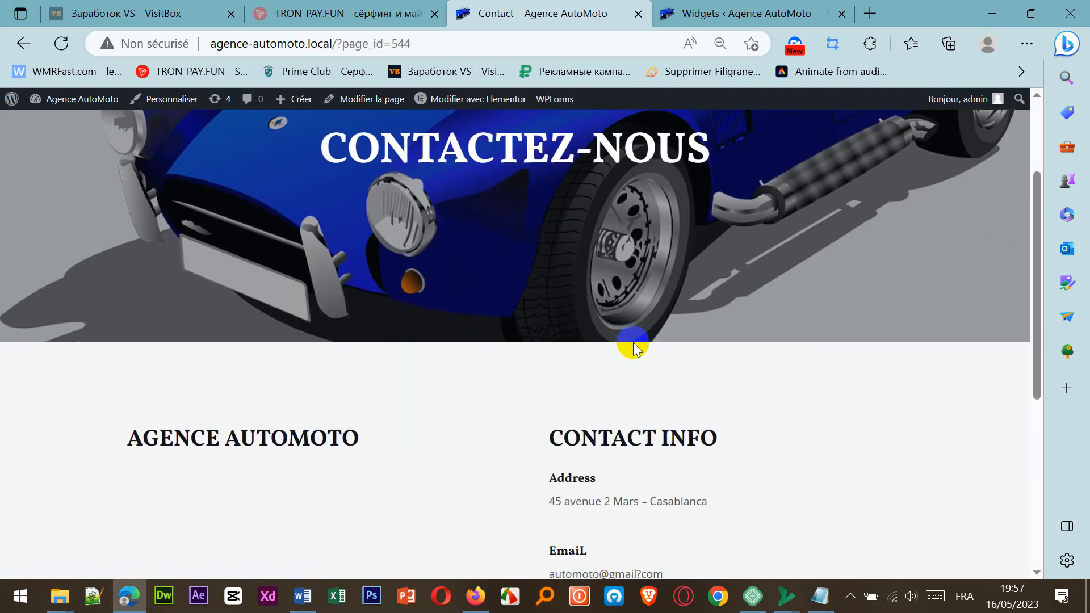
scroll(634, 346, down, 3)
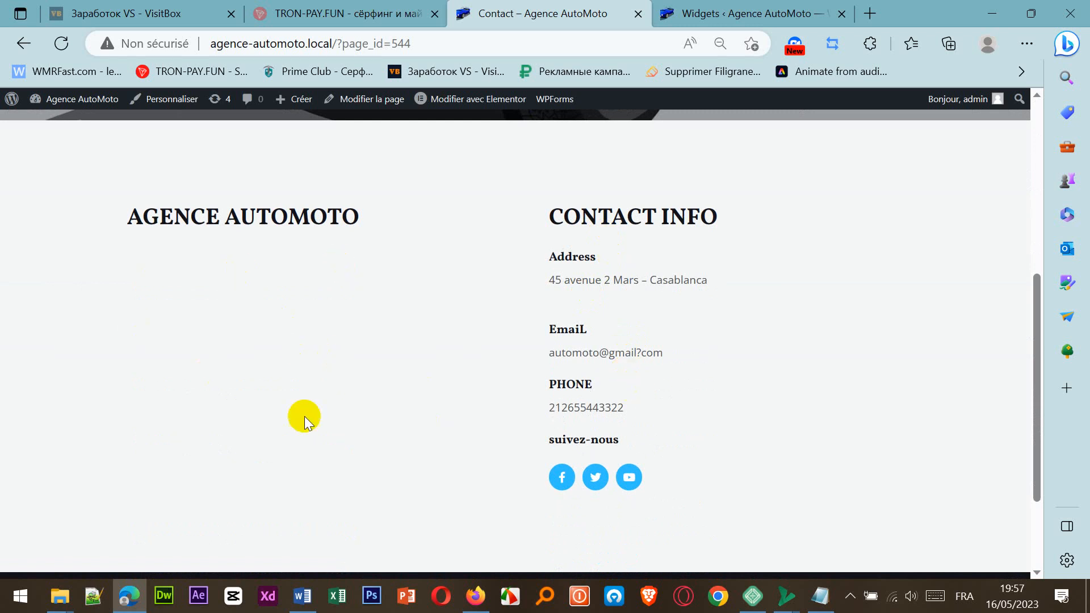
Step: Return to the WordPress administration and review the list of installed extensions, including WPForms Lite
click(745, 12)
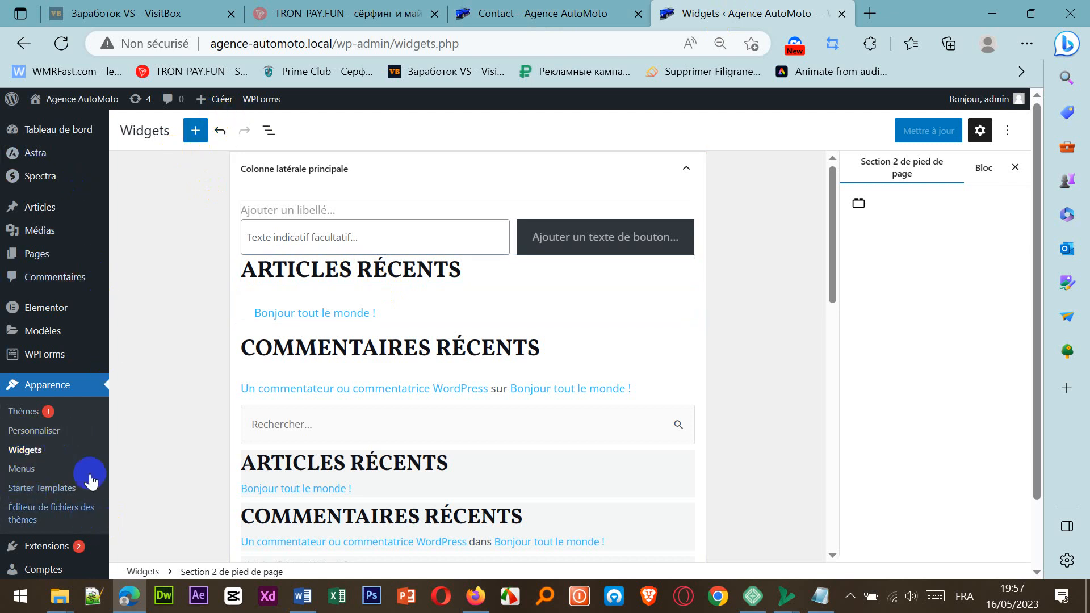
mouse_move(74, 546)
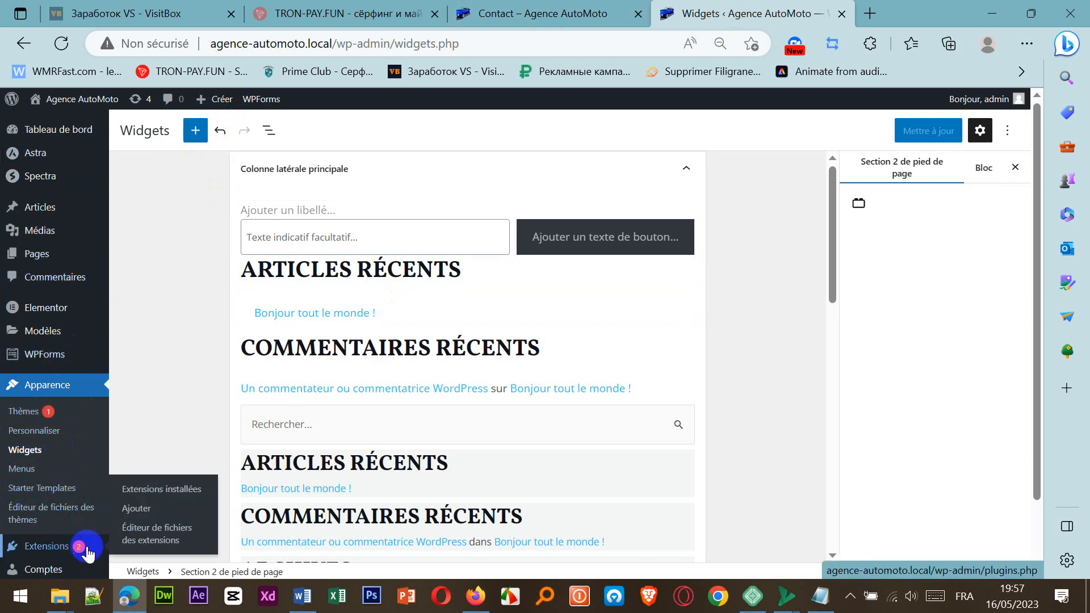
click(164, 494)
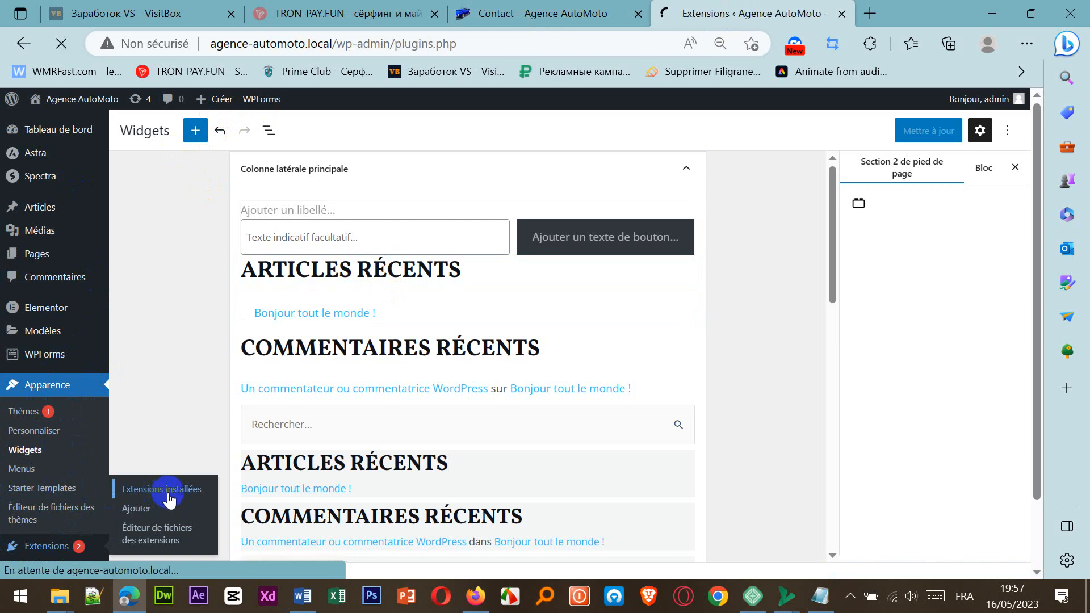
scroll(243, 462, down, 5)
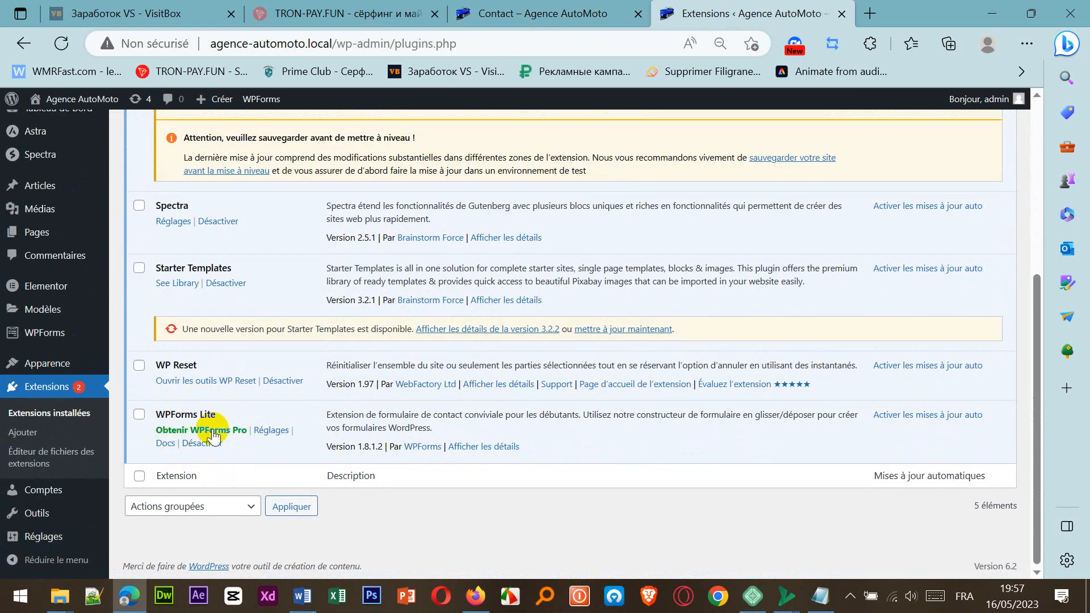
scroll(237, 441, up, 5)
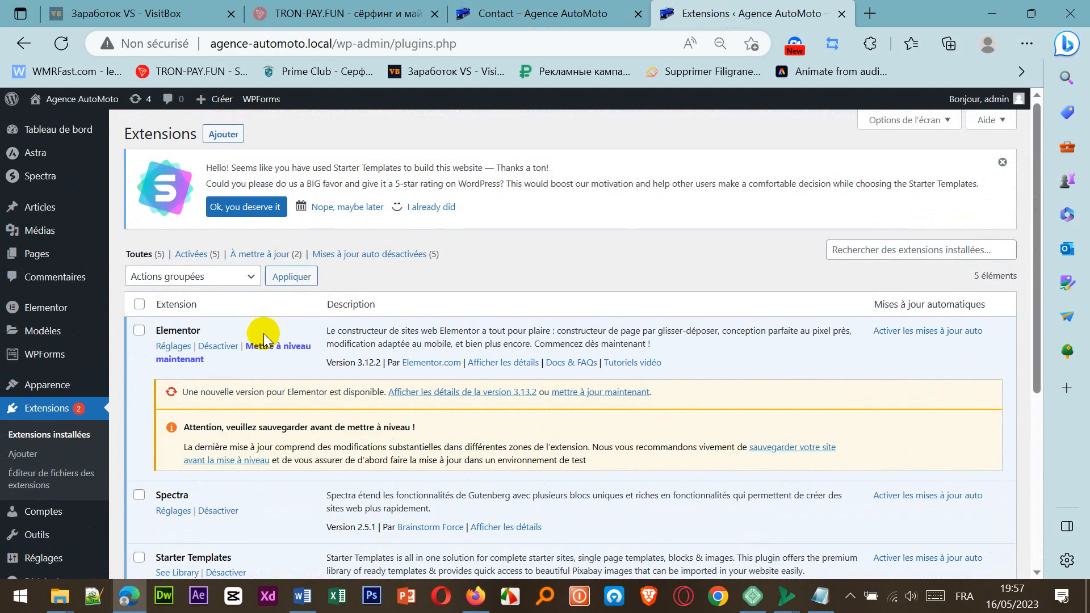
Step: Open the page for adding new extensions and try a keyword search
click(232, 136)
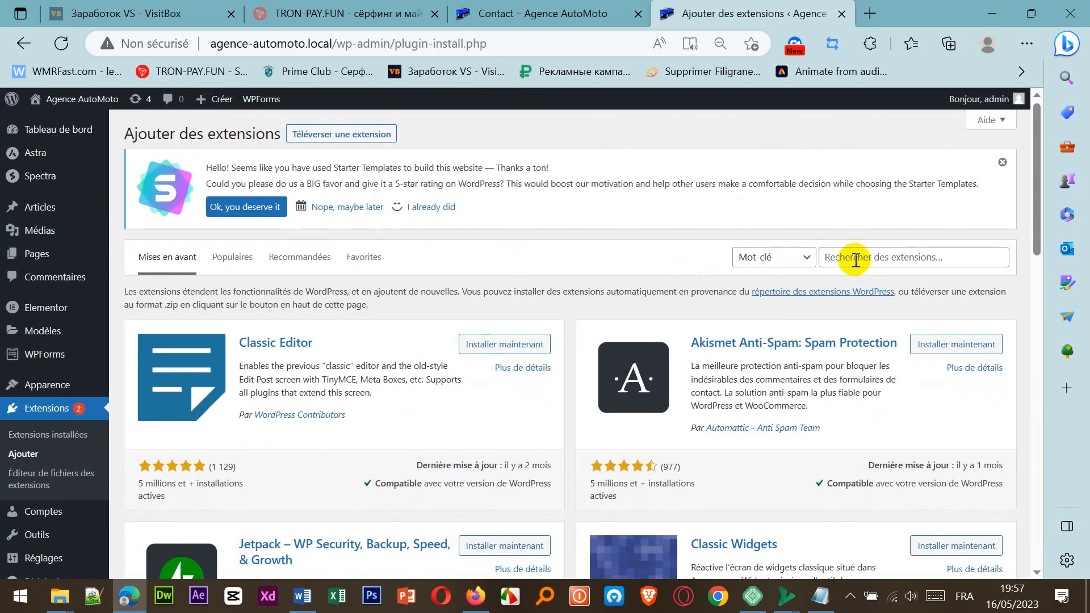
click(856, 260)
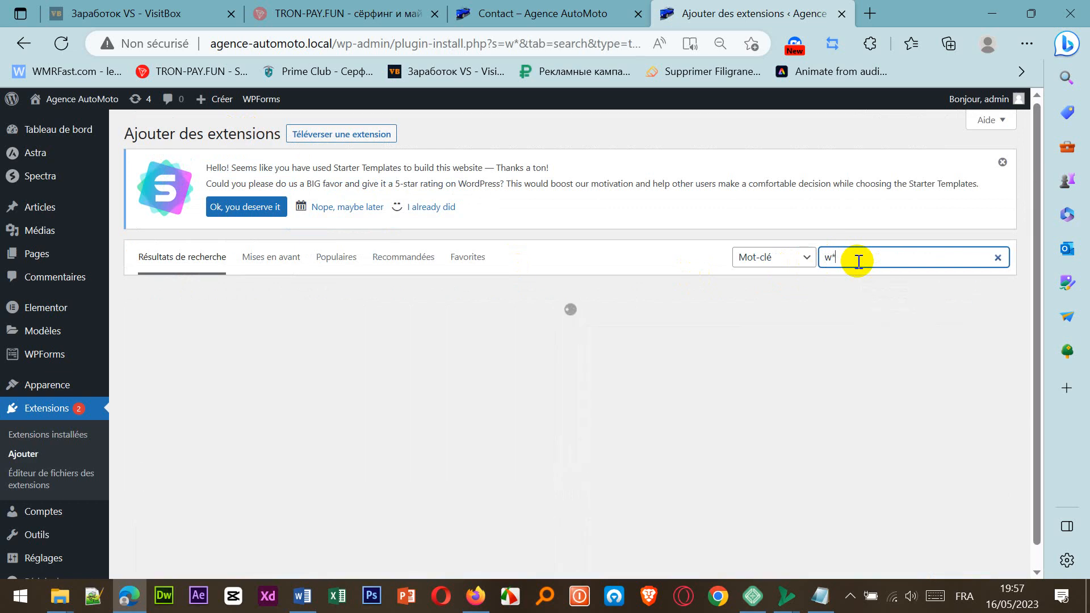
key(BackSpace)
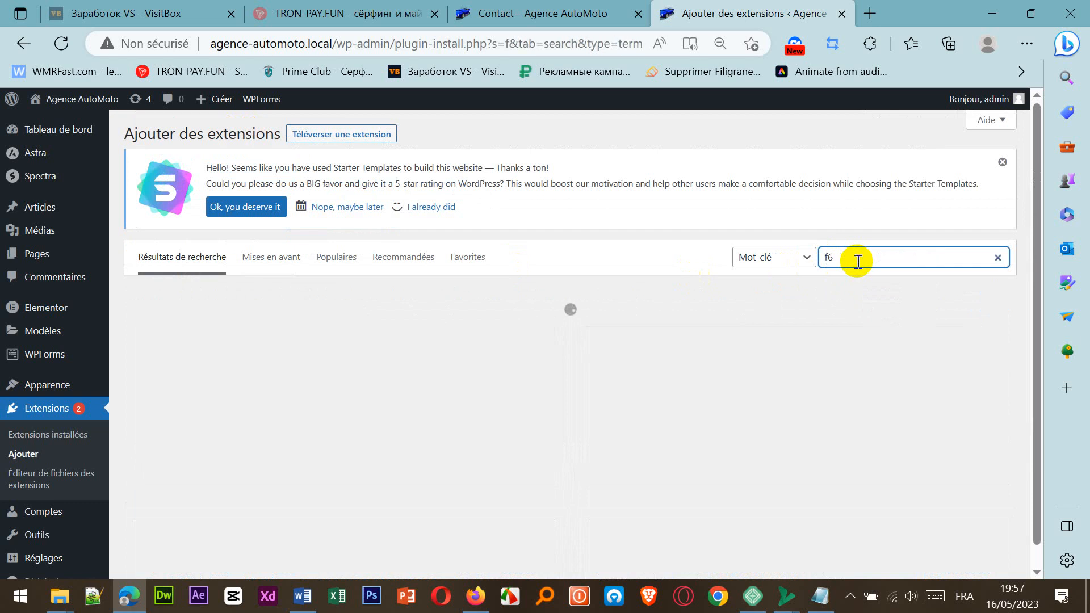
Step: Close the untitled Bloc-notes document without saving and clear the extension search keyword
click(818, 607)
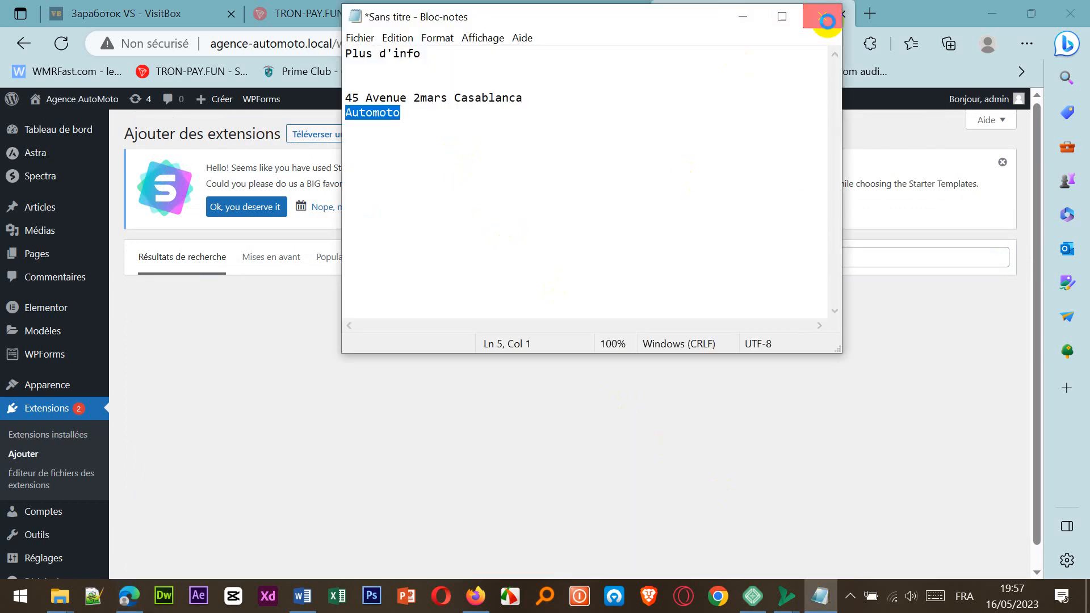
click(827, 21)
click(602, 309)
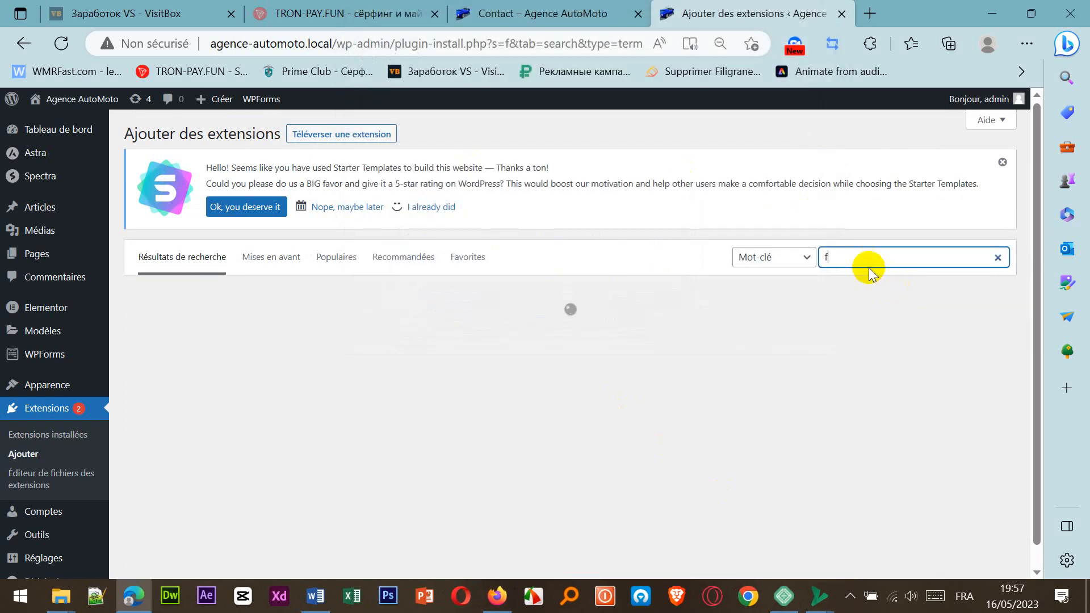
drag(857, 259, 738, 258)
key(BackSpace)
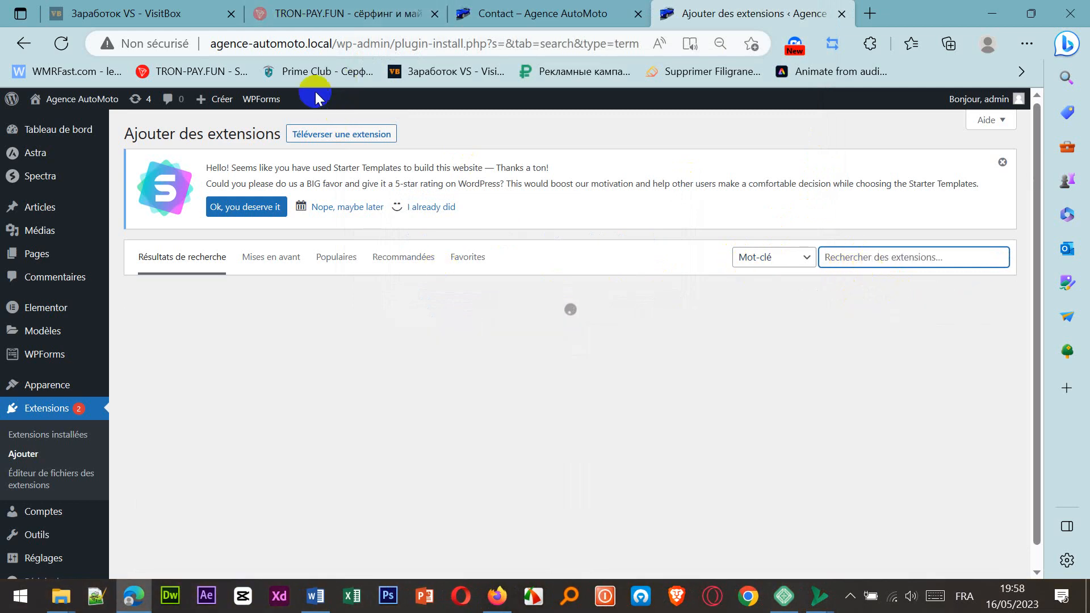
Step: Open the overview of all WPForms forms and copy the Contact Form's shortcode [wpforms id="6"]
mouse_move(263, 98)
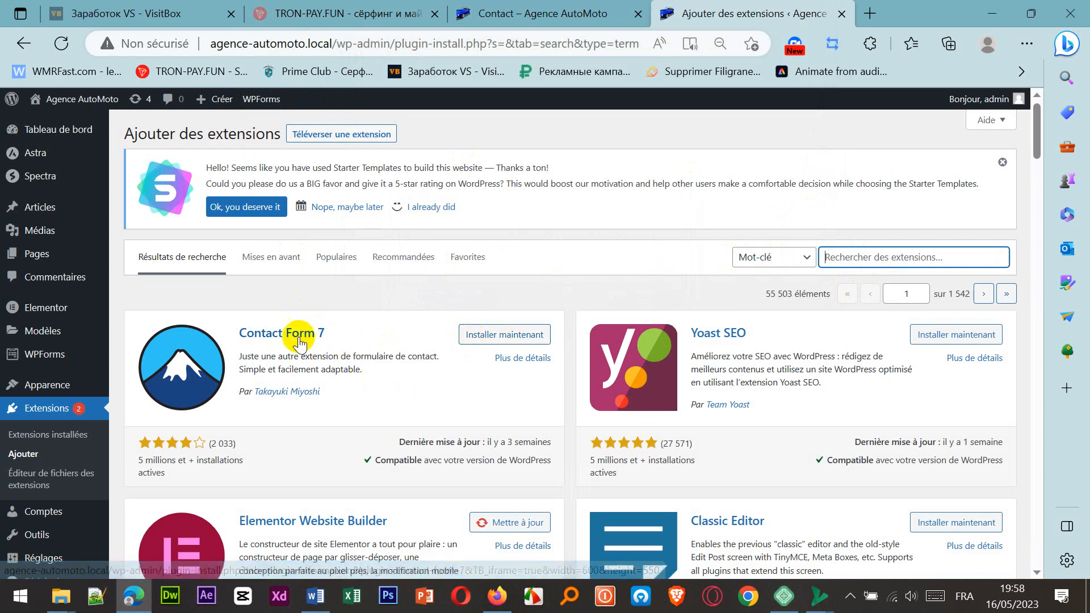
click(251, 103)
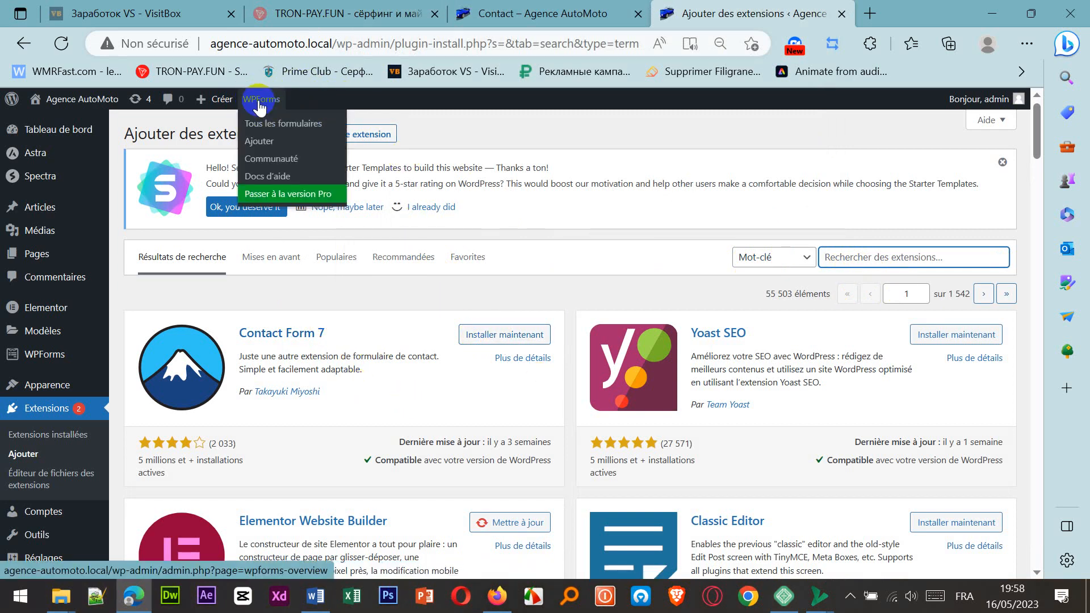
click(269, 125)
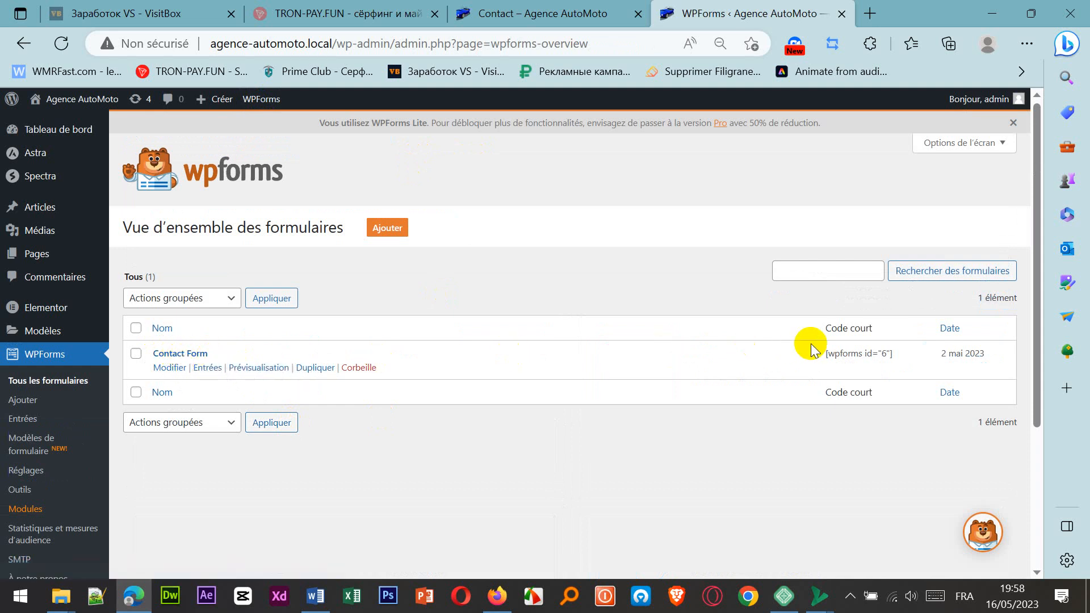
drag(903, 358, 831, 353)
key(ctrl+c)
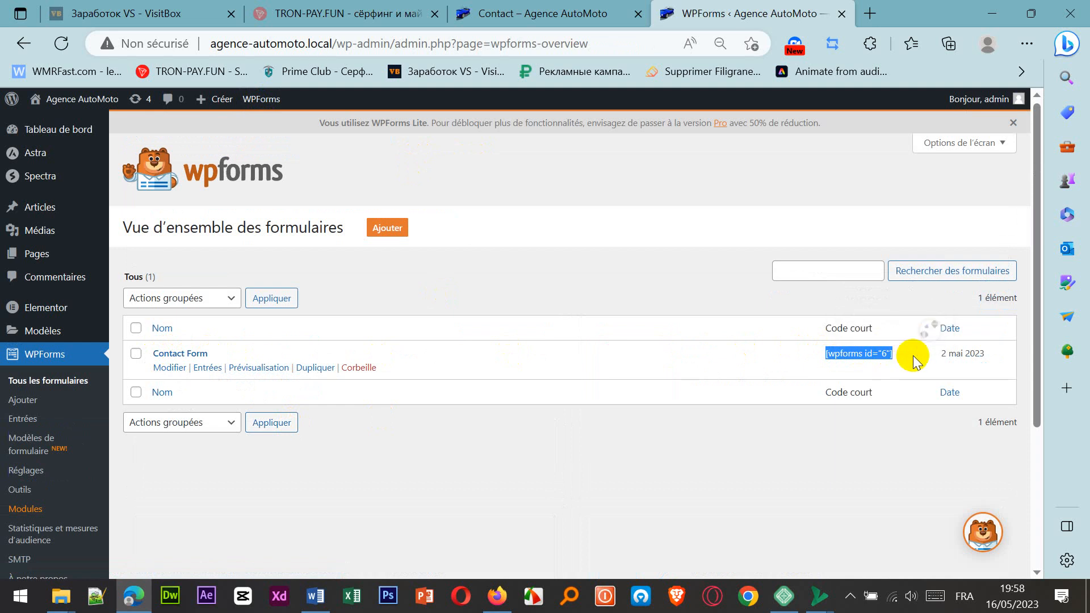
Step: Preview the Contact Form, check its name, e-mail and message fields, and close the preview
click(251, 369)
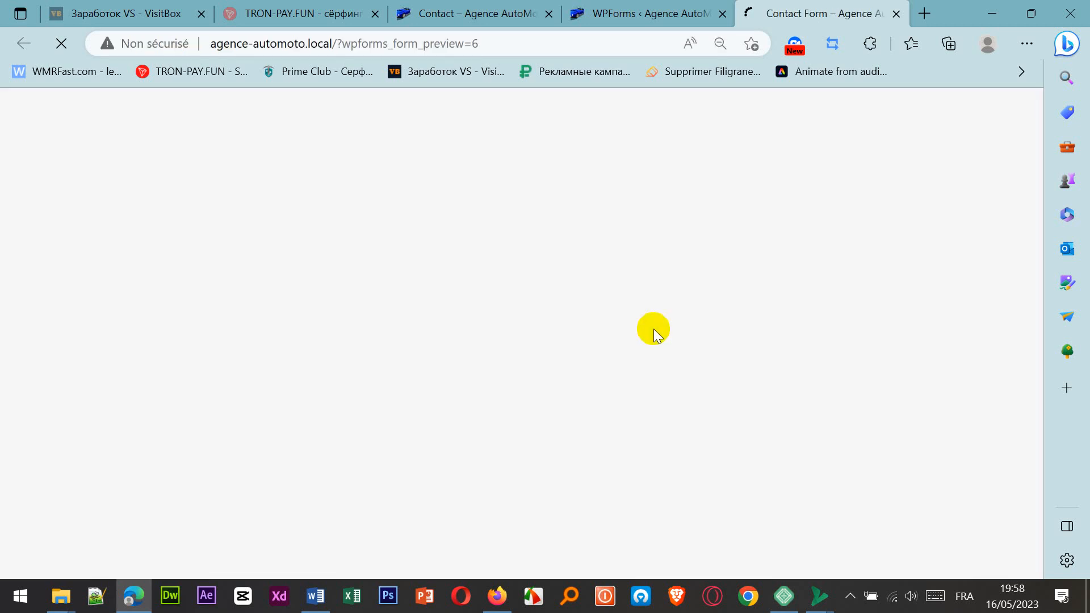
scroll(730, 389, down, 3)
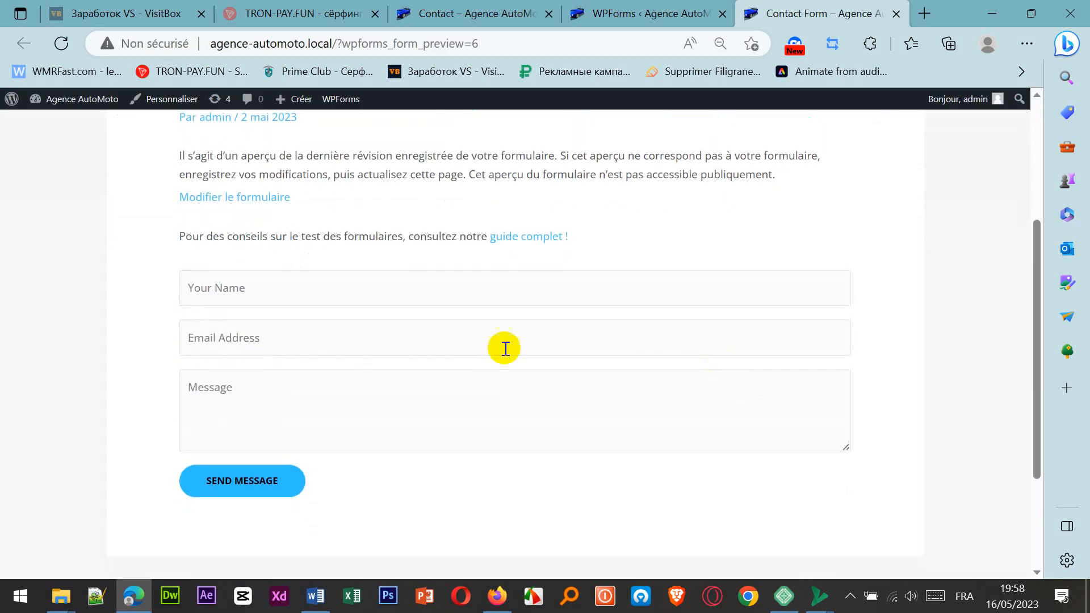
click(291, 295)
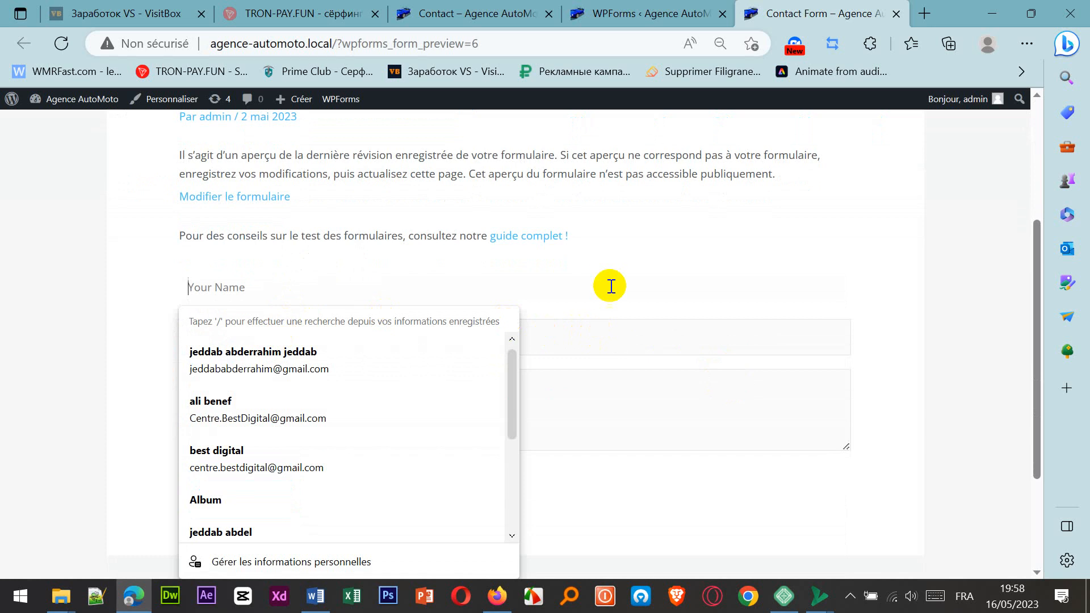
click(107, 266)
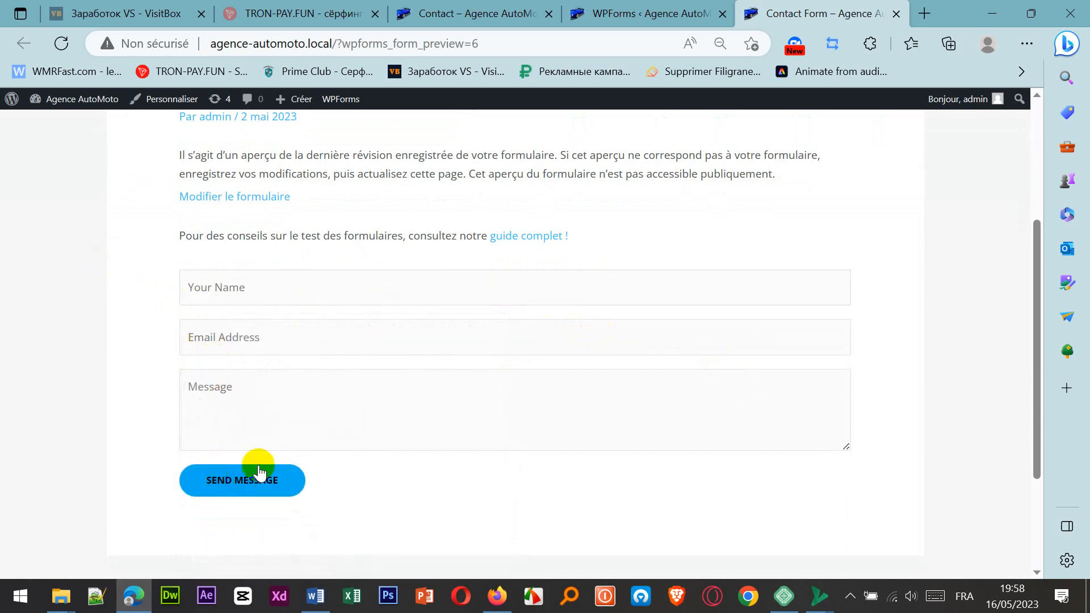
click(896, 17)
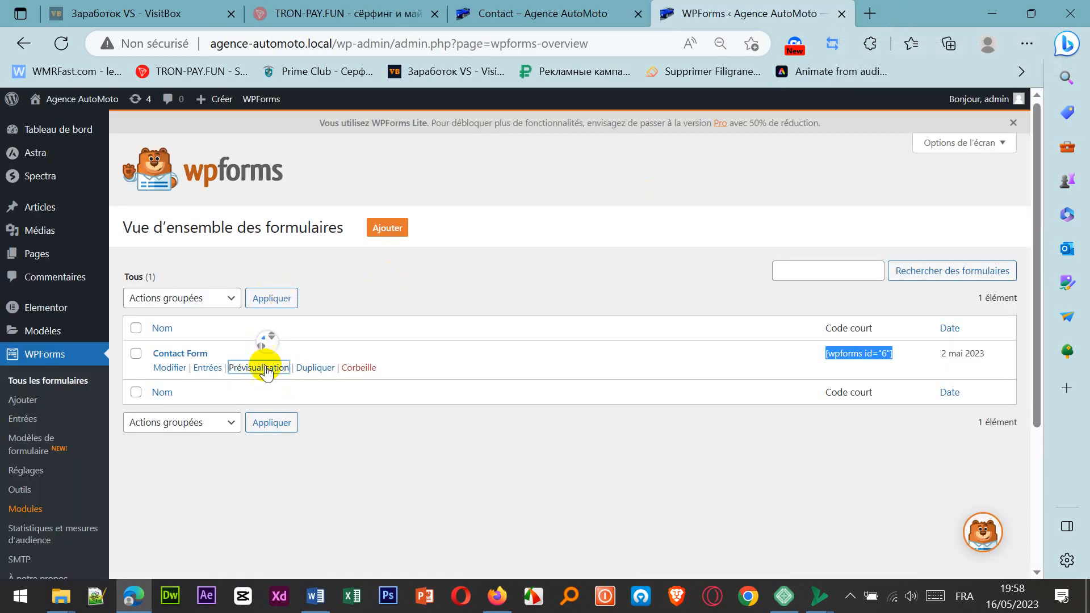
Step: Open the Contact Form in the form builder and inspect the general options of the Your Name field
click(170, 368)
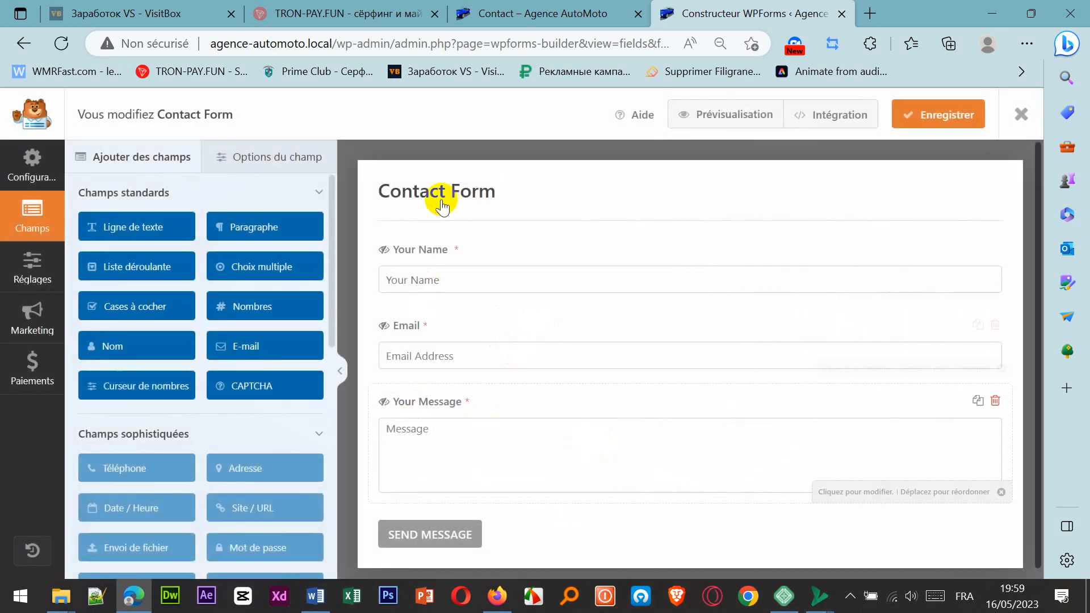
click(419, 254)
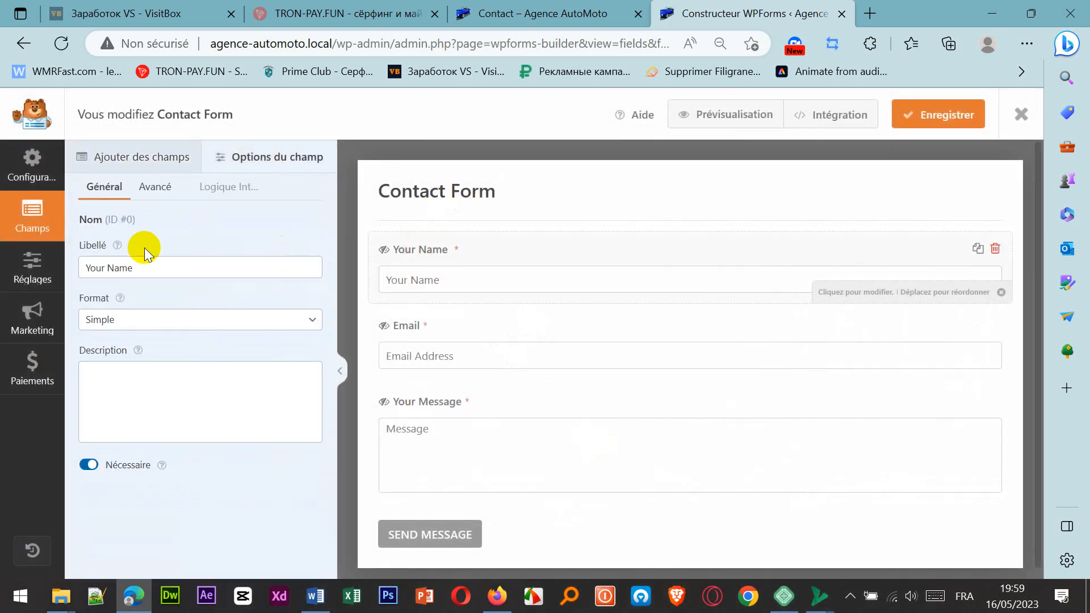
triple_click(149, 267)
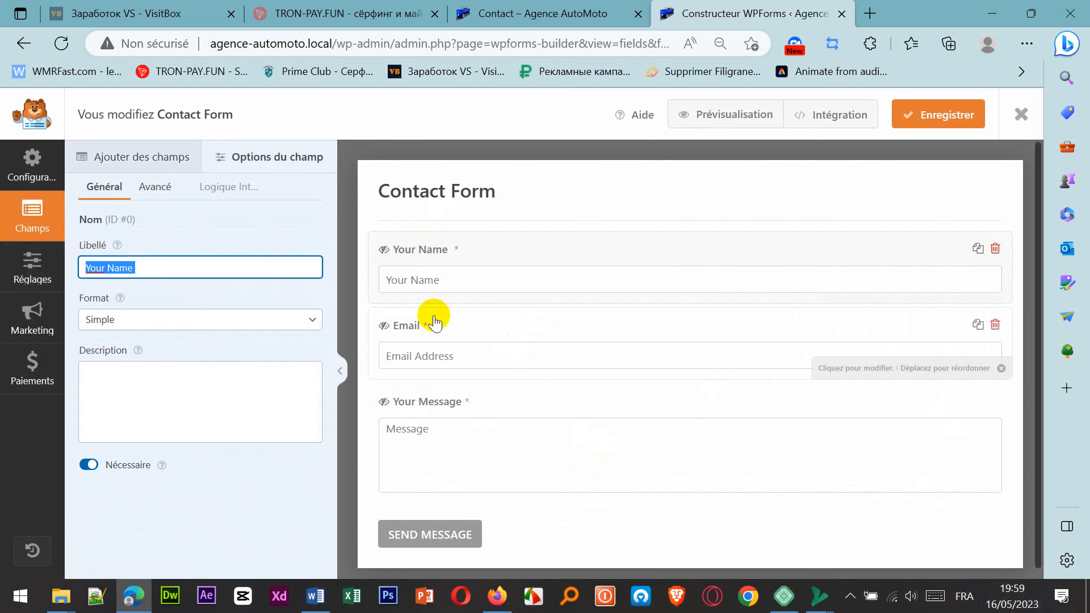
click(261, 213)
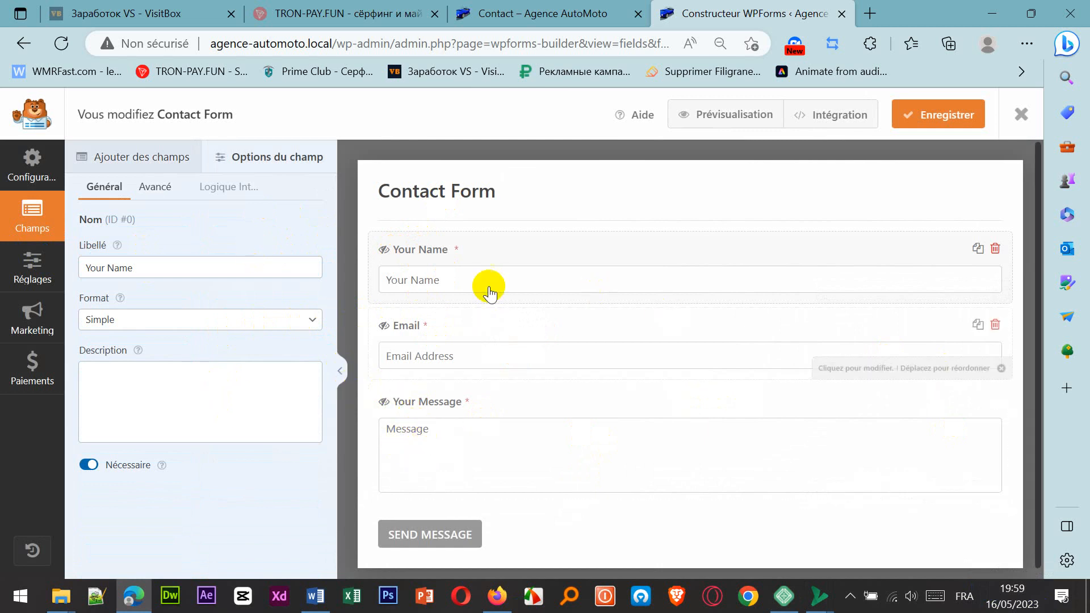
Step: Try to add a Téléphone field to the Contact Form and browse the available standard, advanced and payment fields
click(165, 157)
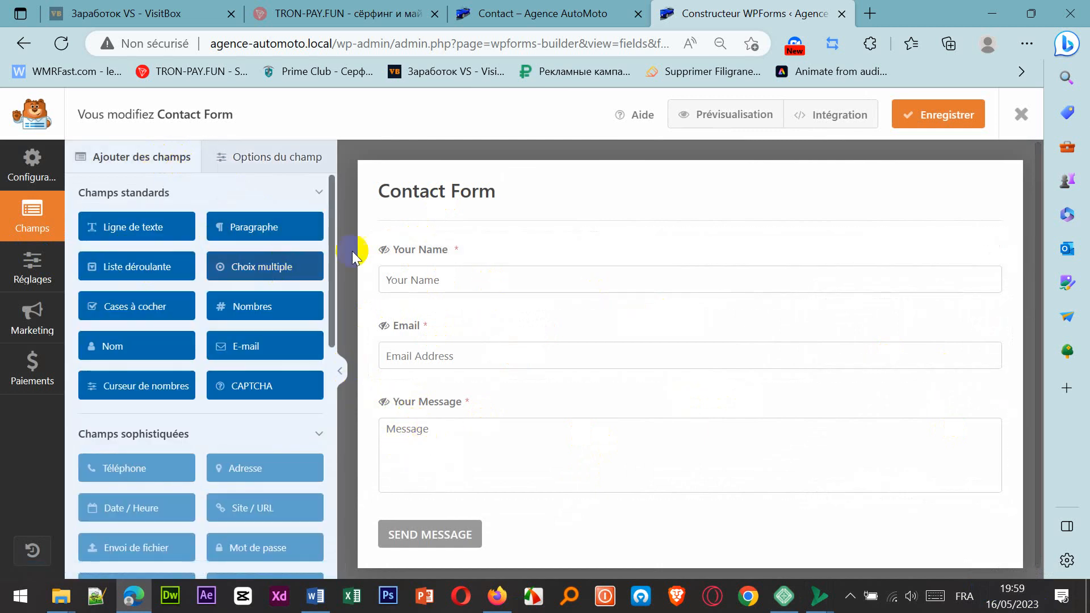
scroll(171, 470, down, 1)
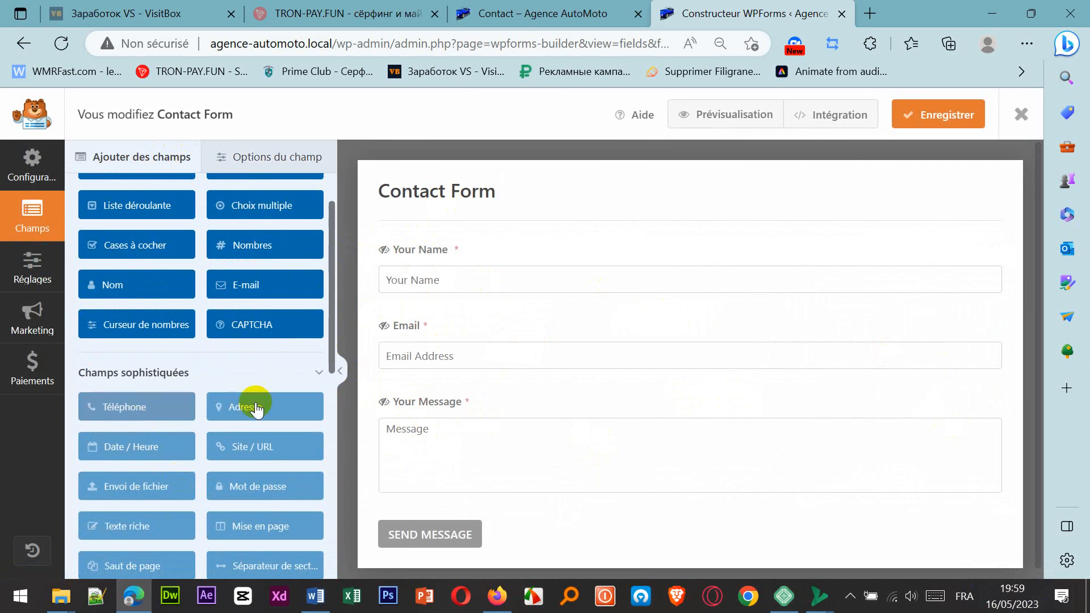
click(163, 415)
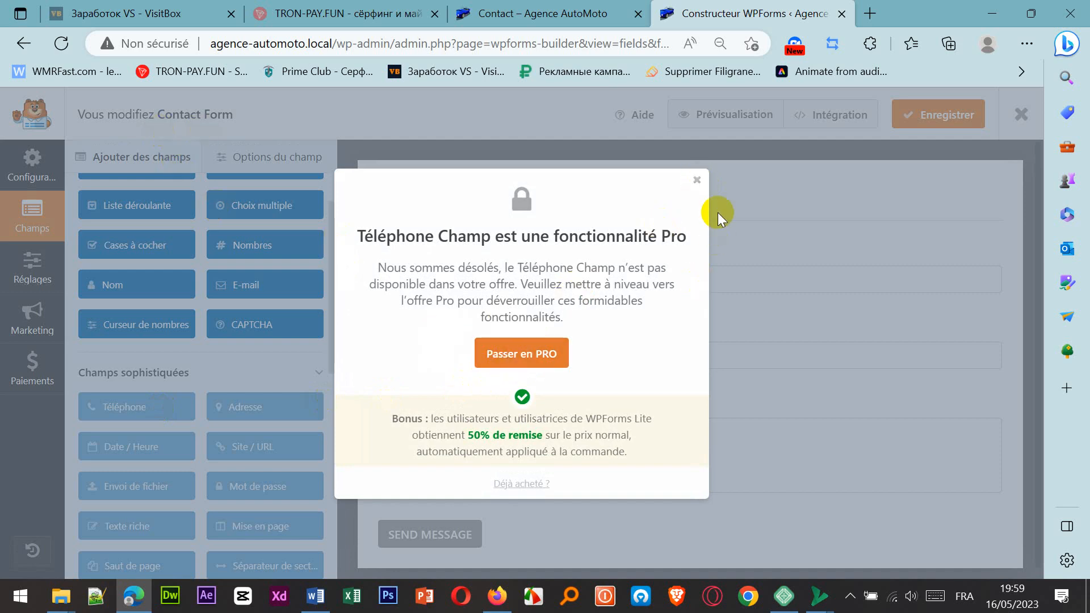
click(696, 183)
scroll(257, 431, down, 5)
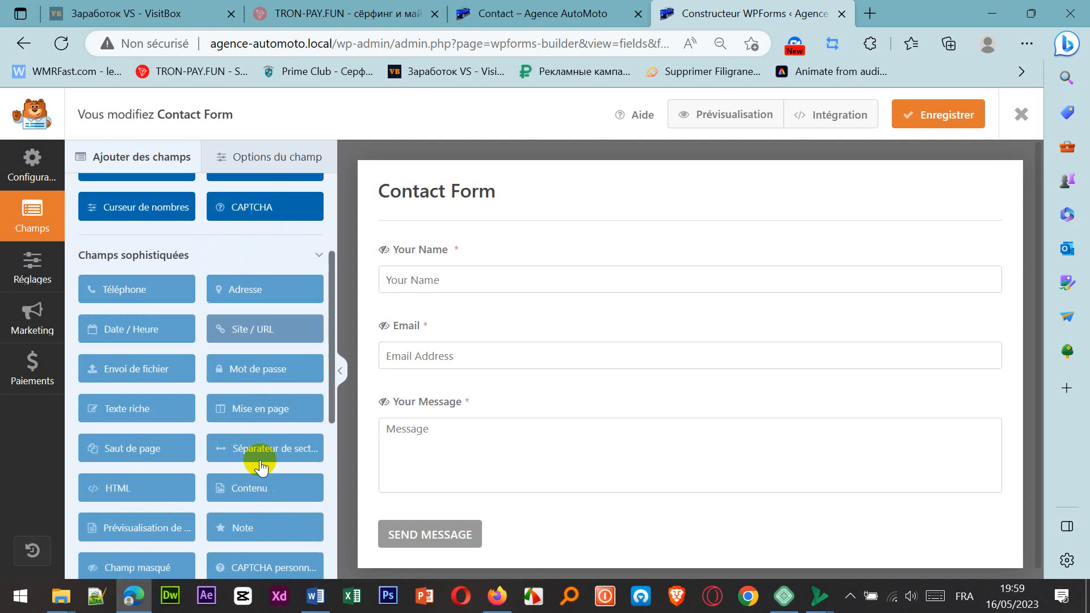
scroll(261, 467, down, 3)
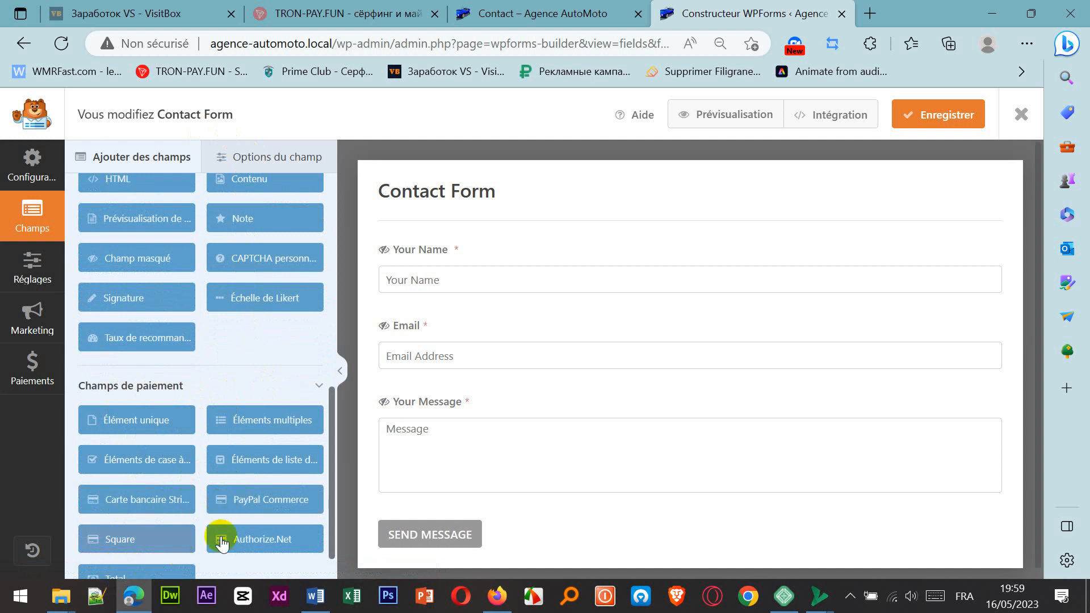
Step: Try to add an Élément unique payment field to the Contact Form and dismiss the upgrade offer
scroll(183, 440, down, 1)
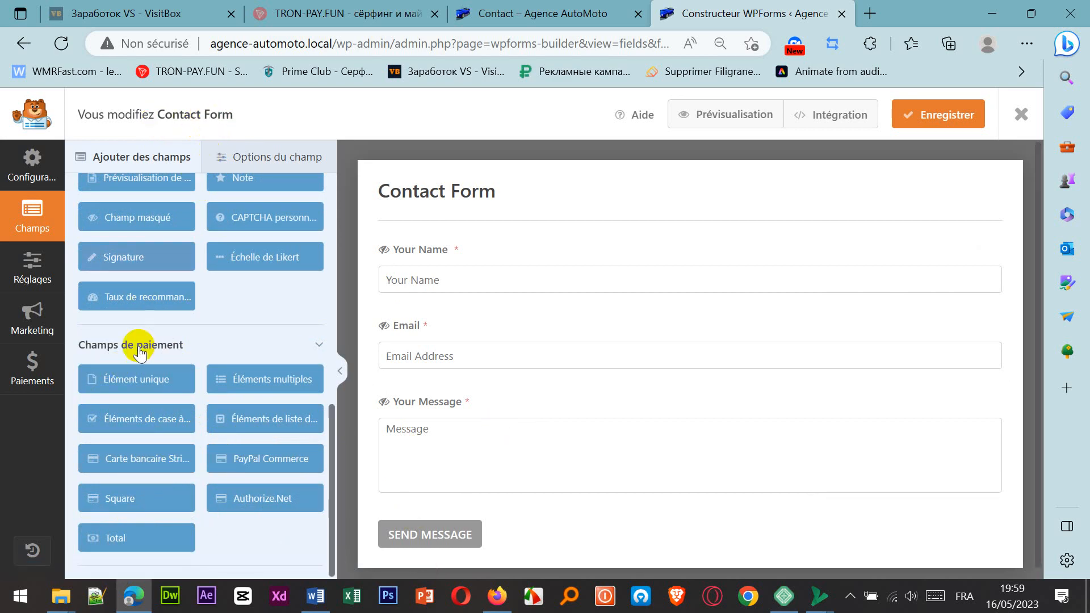
click(134, 377)
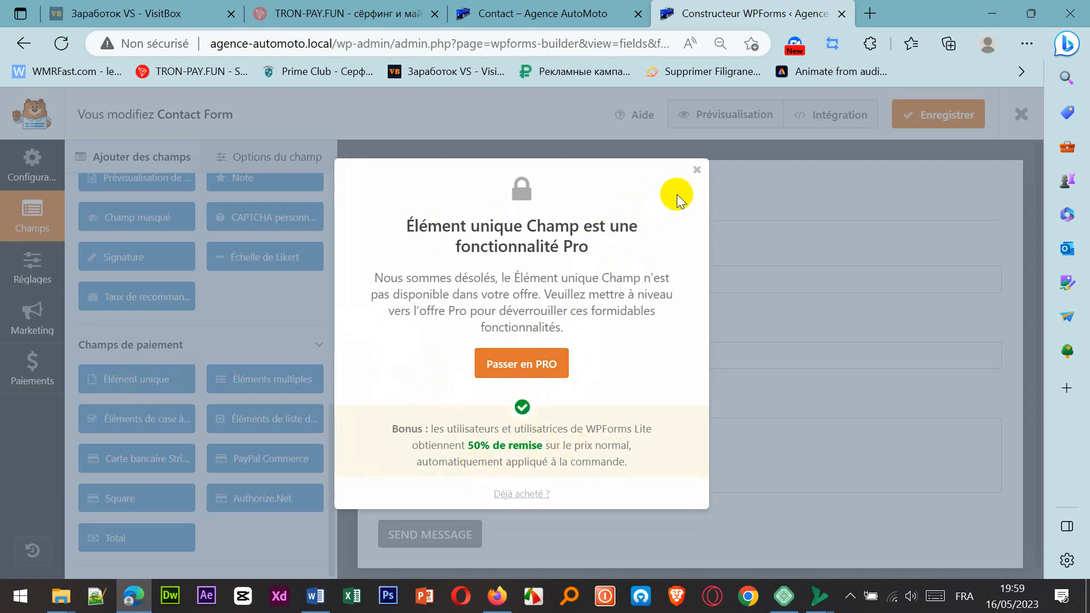
click(696, 171)
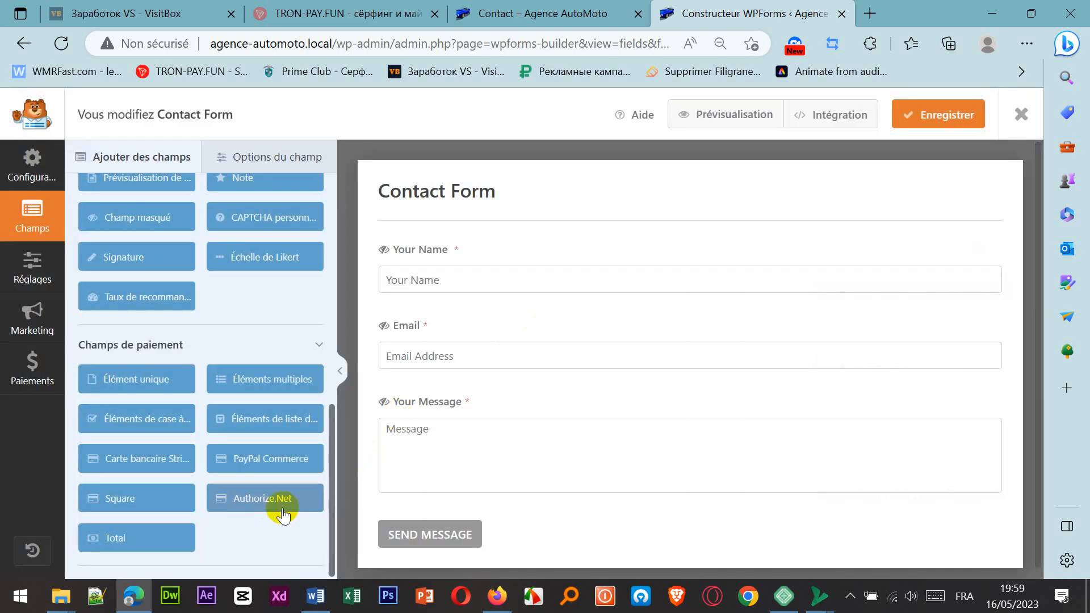
scroll(461, 418, down, 1)
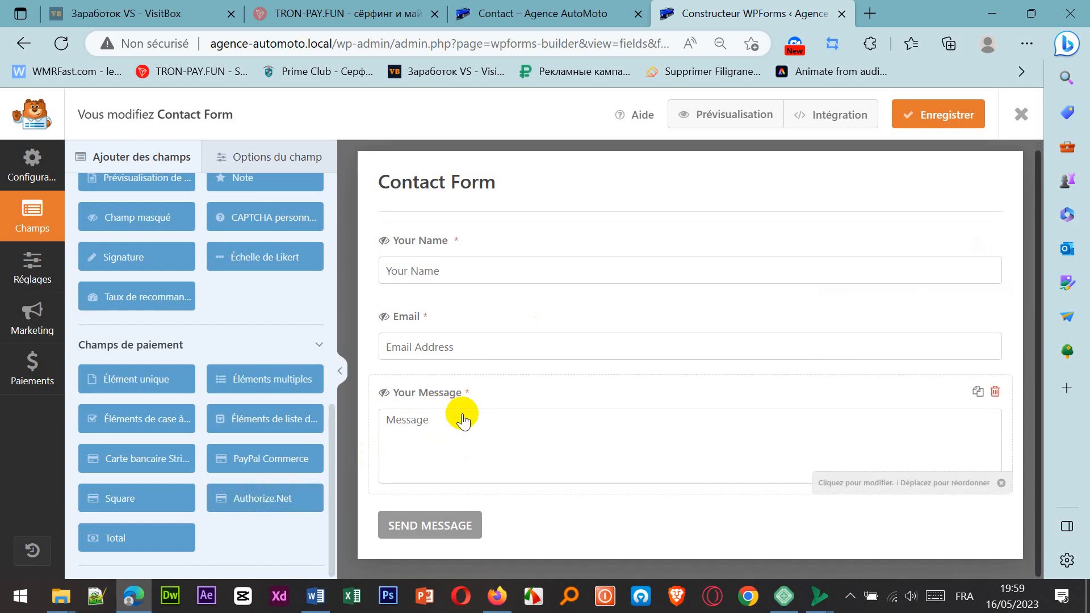
scroll(461, 418, up, 1)
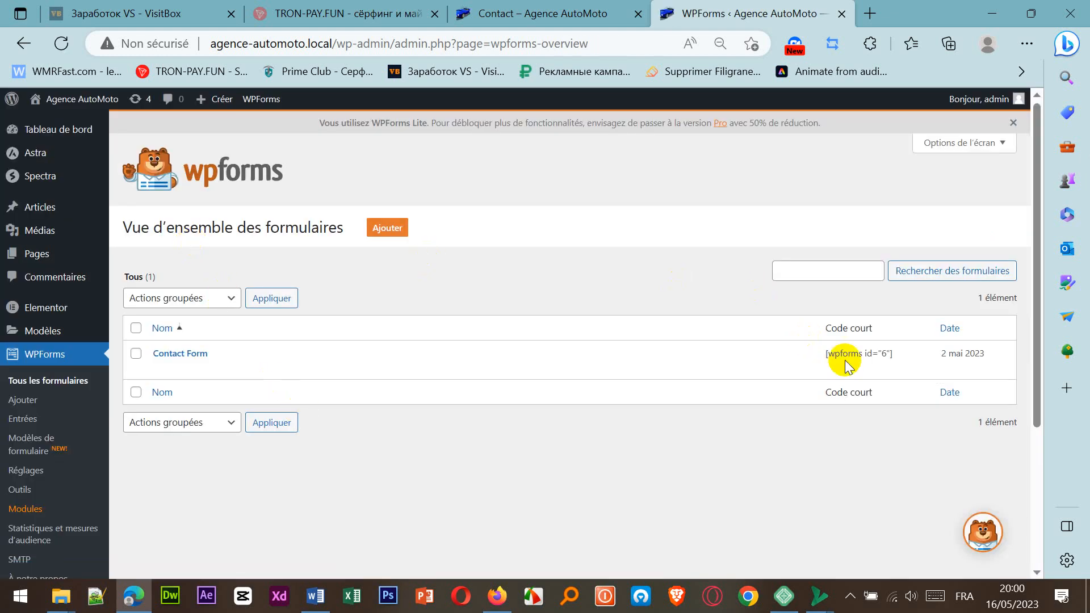
Step: Copy the Contact Form's shortcode [wpforms id="6"] from the WPForms forms overview
mouse_move(907, 358)
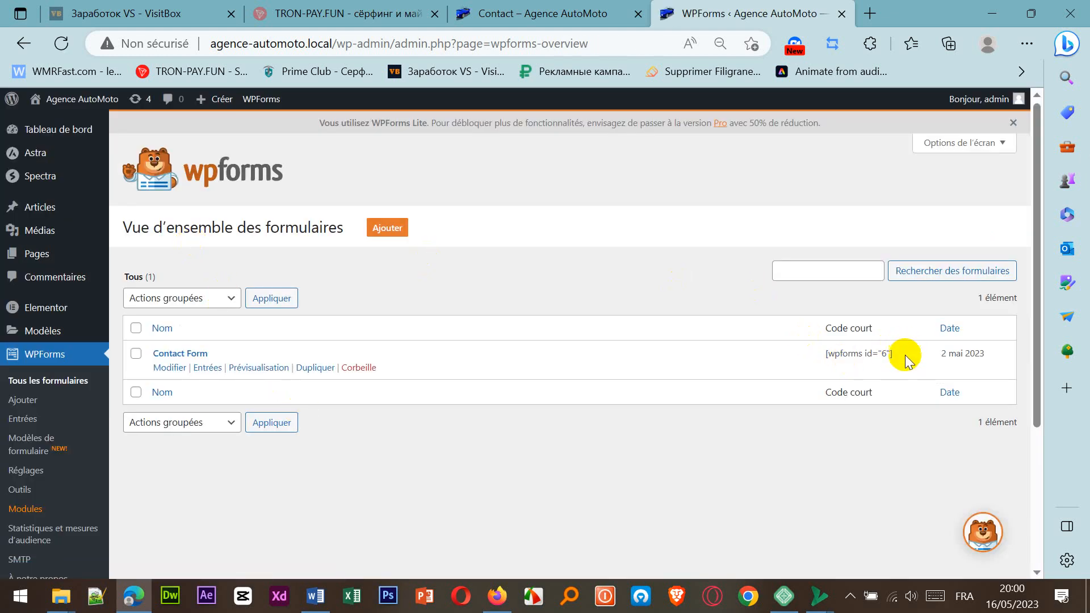
drag(894, 364, 825, 371)
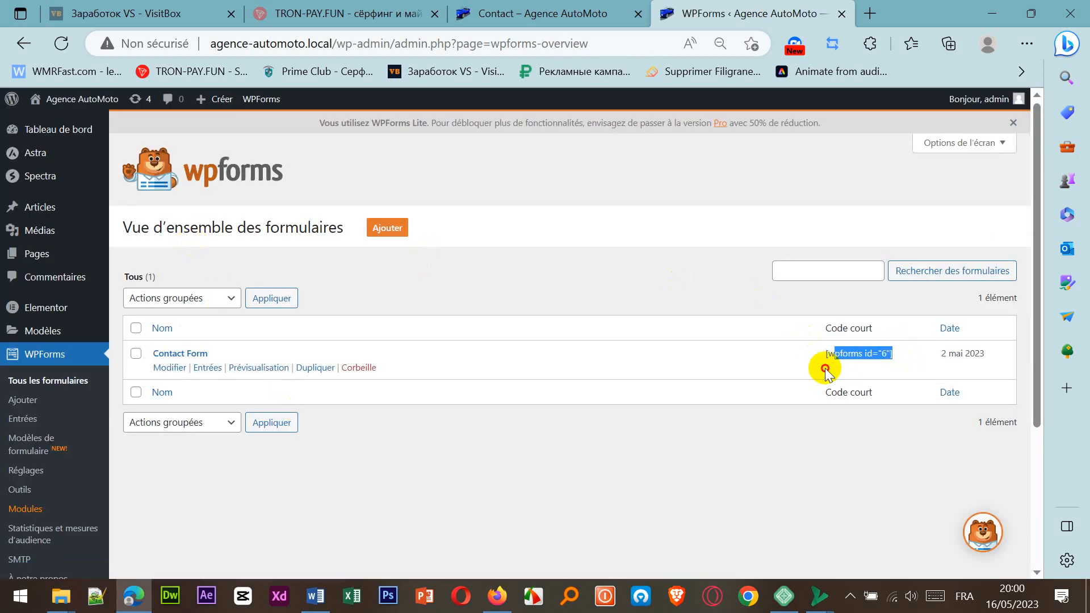
right_click(859, 359)
click(504, 189)
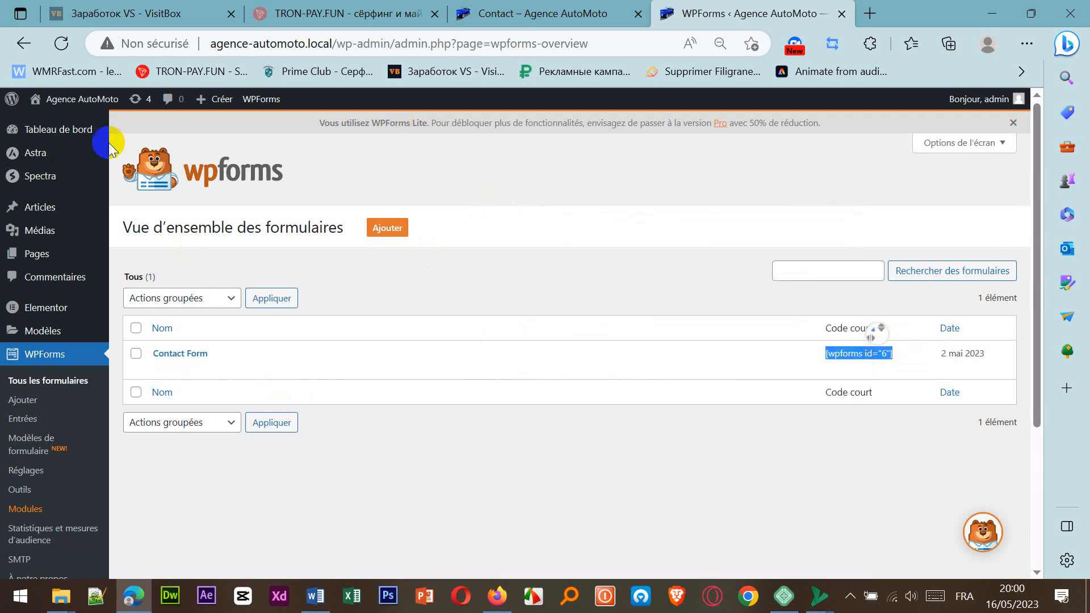
Step: Open the Contact page from the list of all pages, view its content in the WordPress editor and return to the list
mouse_move(40, 253)
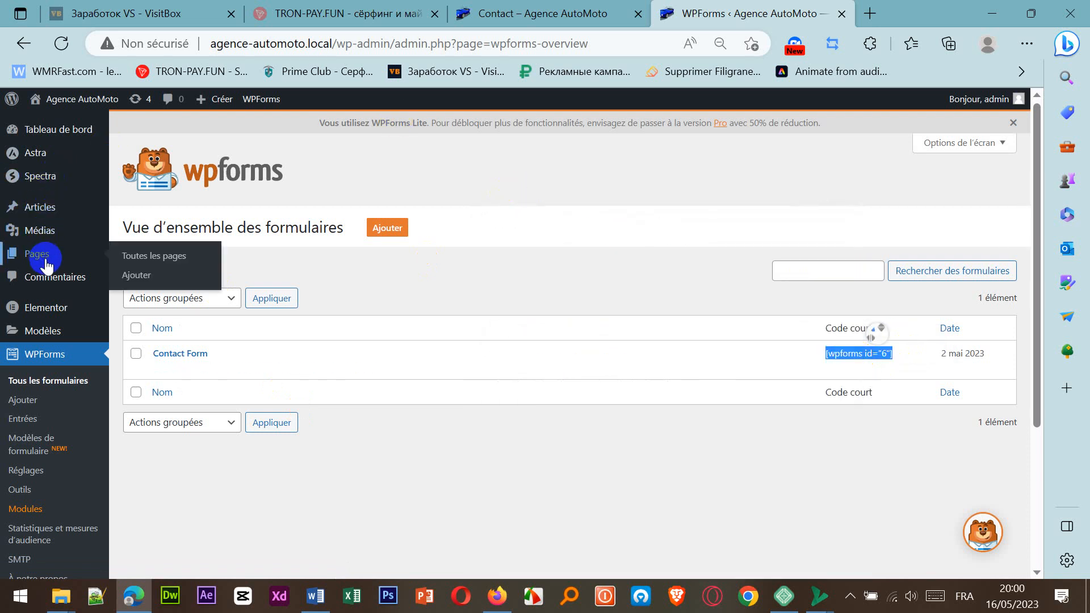
click(141, 258)
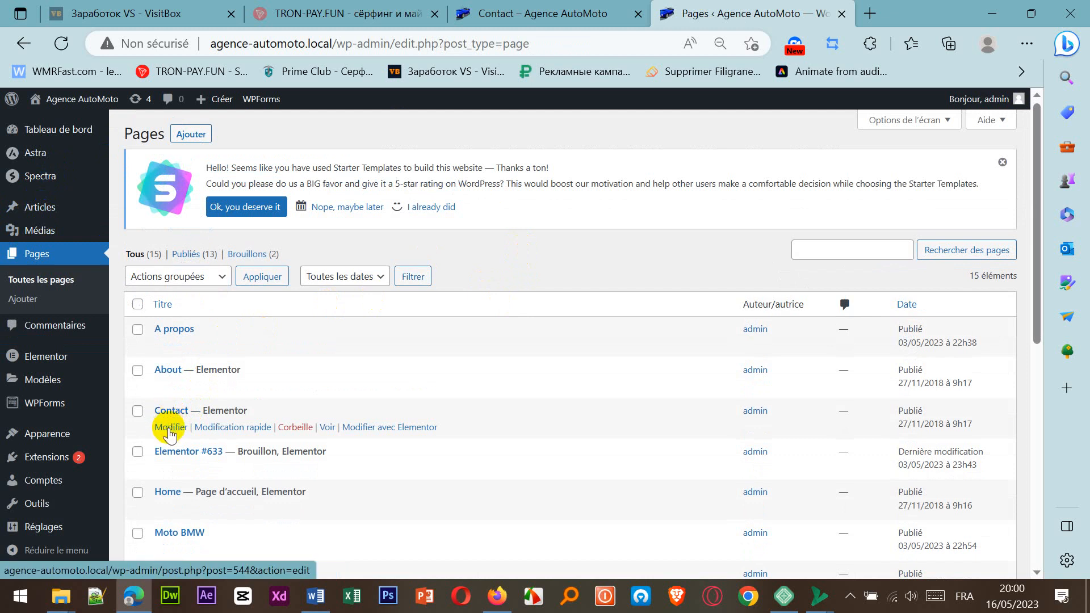
click(169, 429)
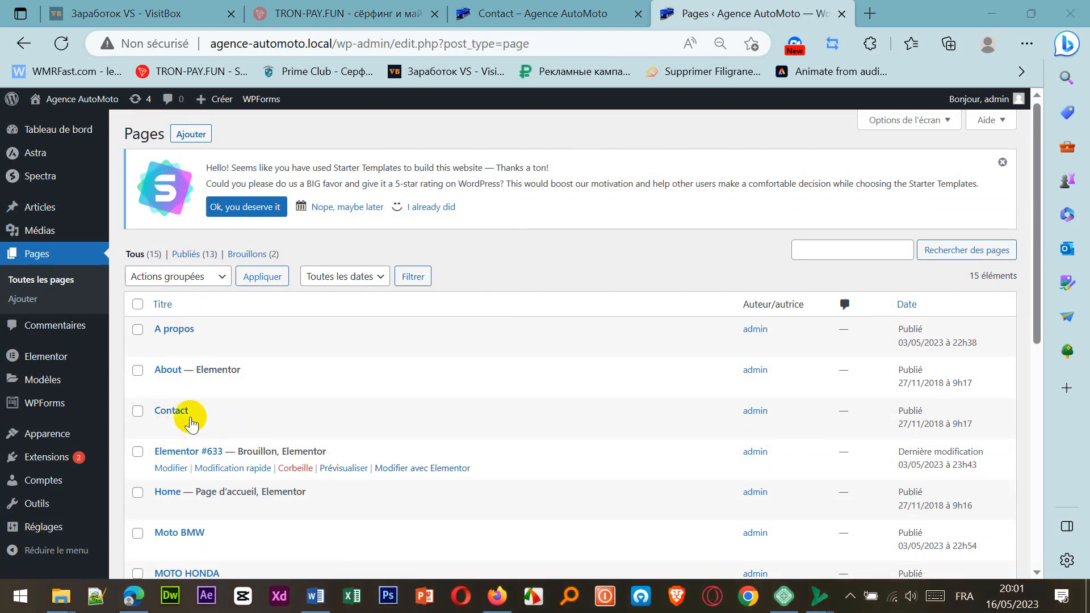
click(177, 430)
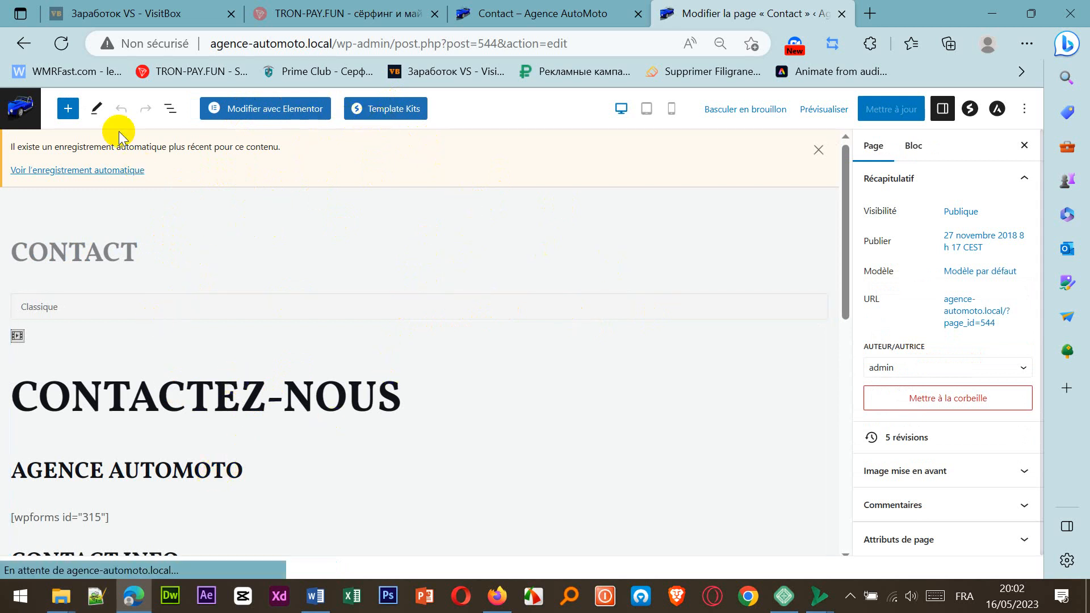
click(28, 115)
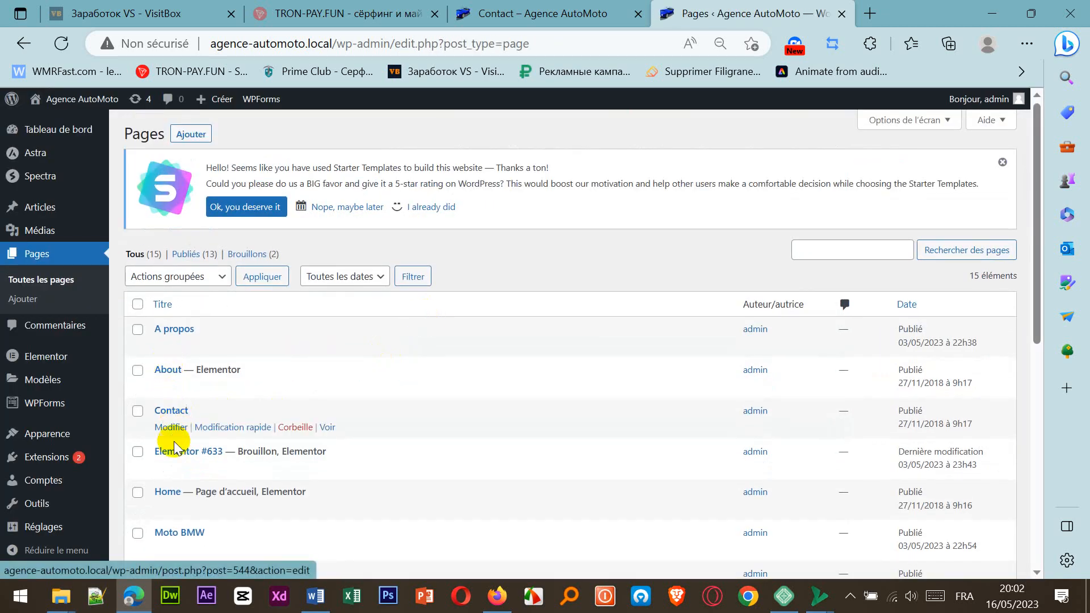
Step: Switch the Elementor #633 draft back to the default WordPress editor and leave it for the pages list
scroll(181, 520, down, 2)
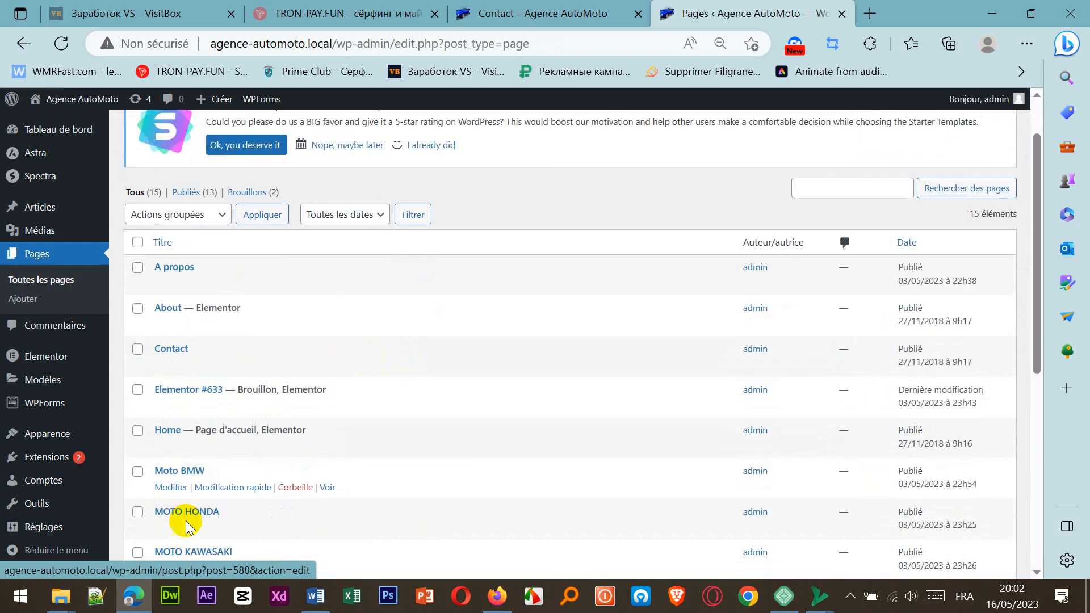
scroll(181, 391, up, 2)
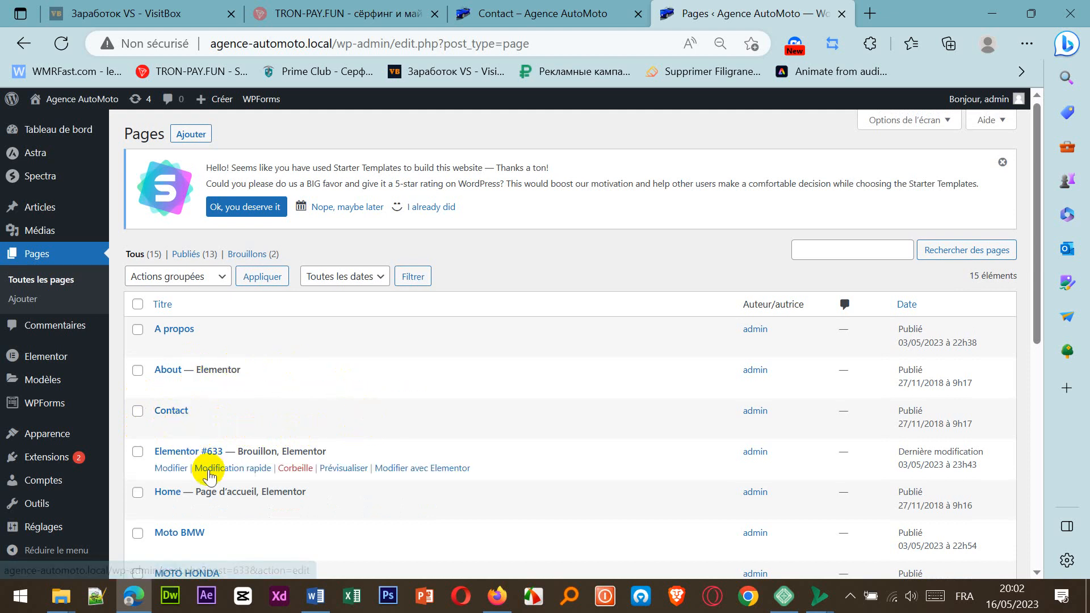
click(170, 469)
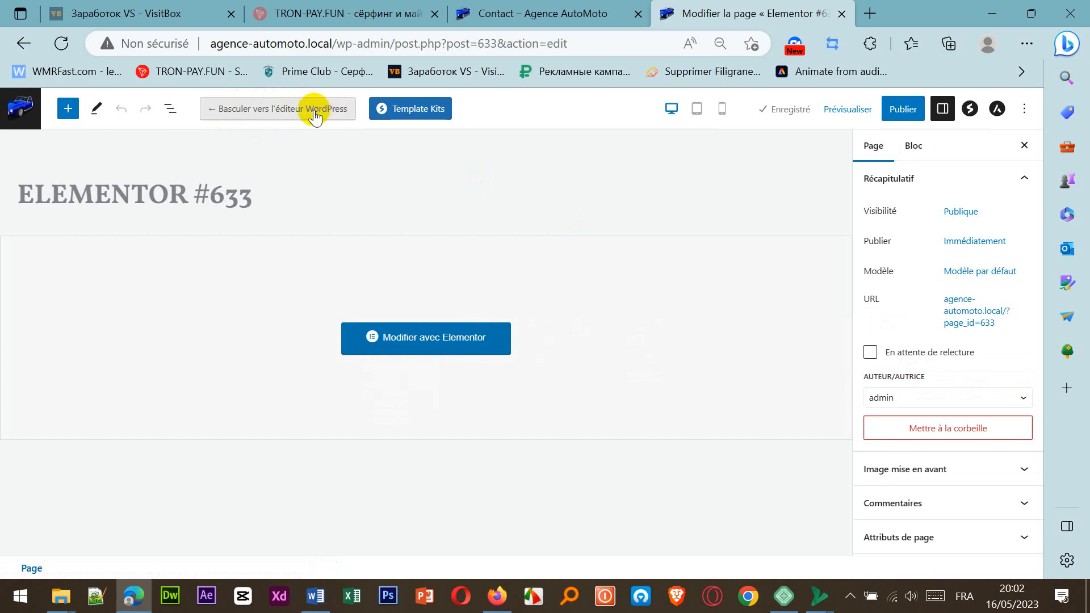
click(282, 111)
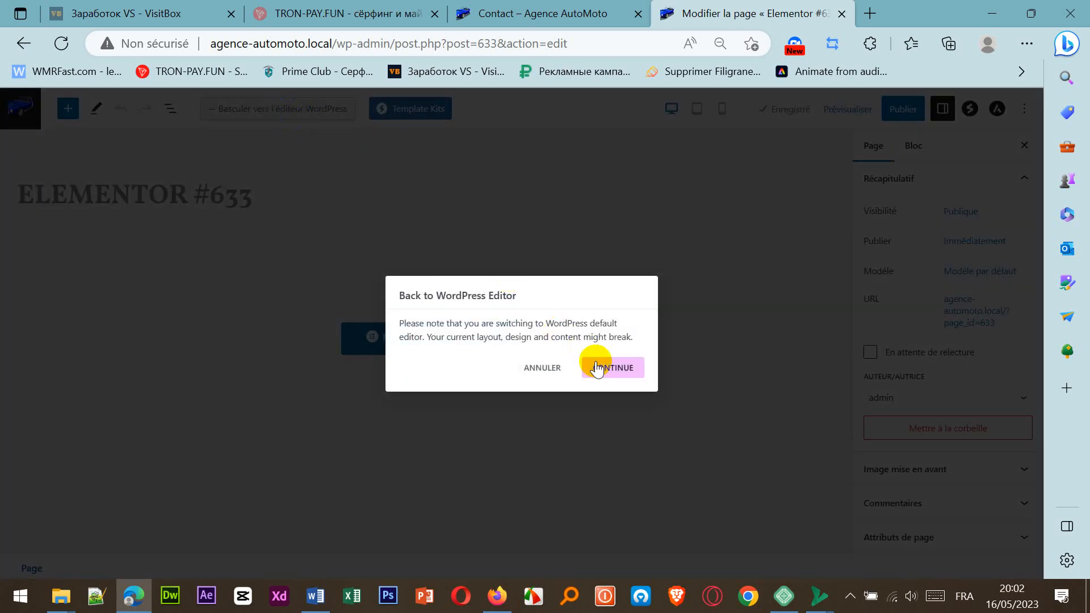
click(599, 368)
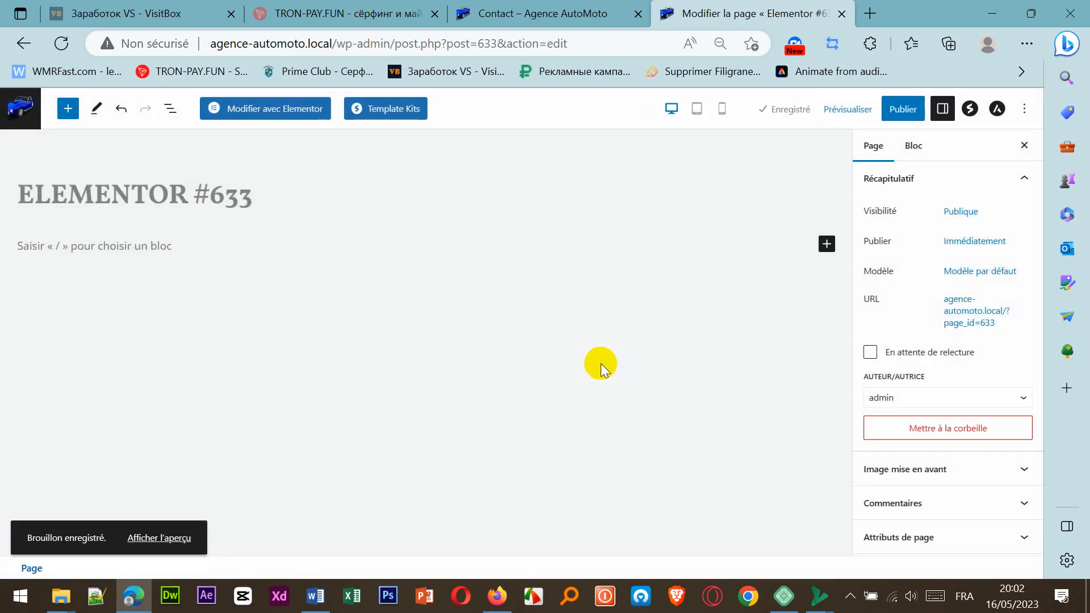
click(121, 245)
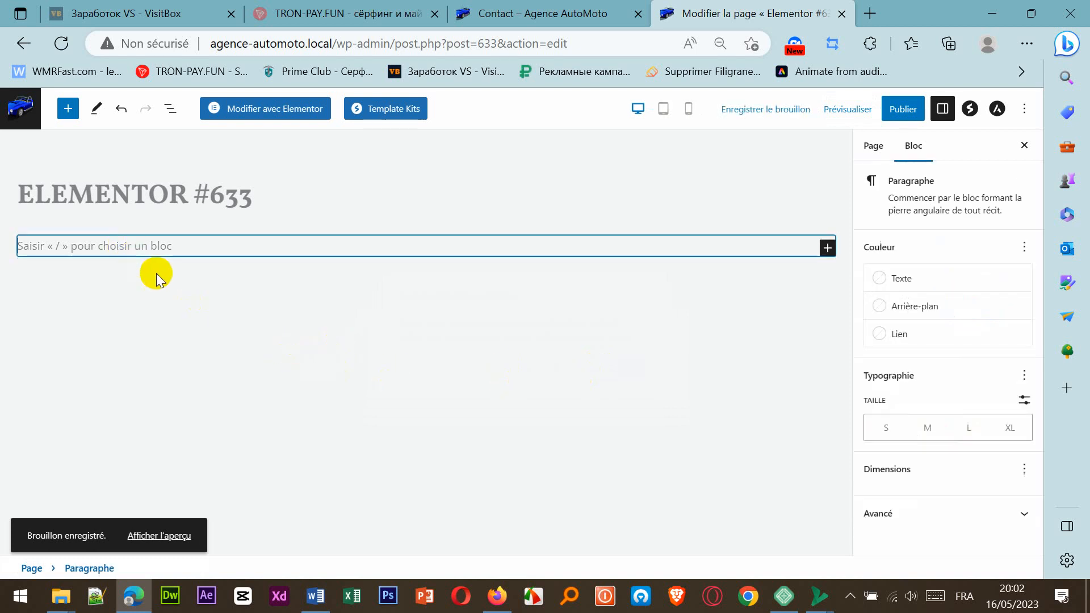
click(17, 109)
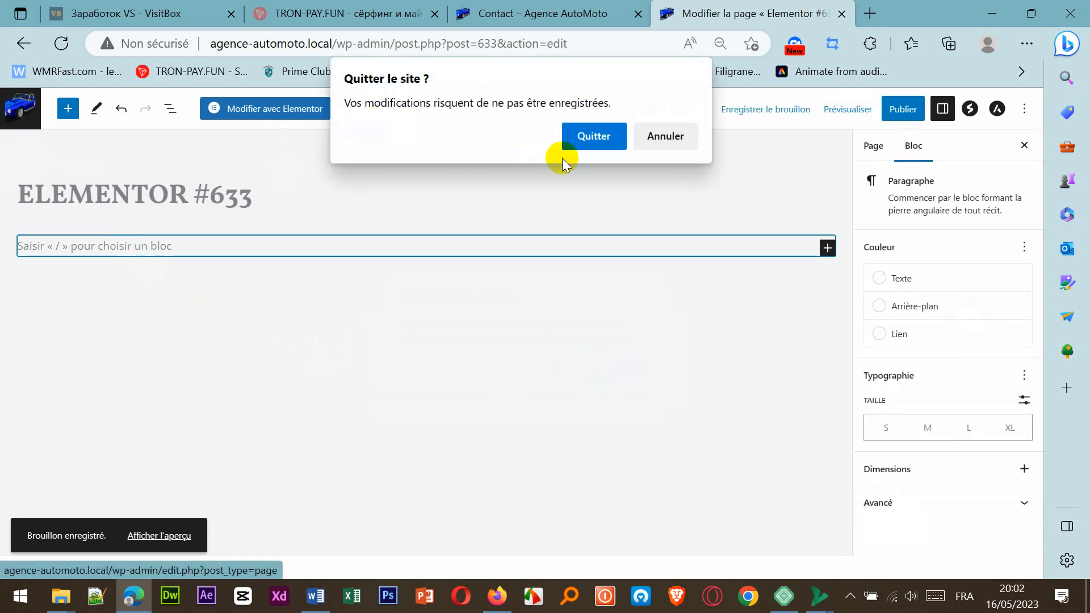
click(584, 145)
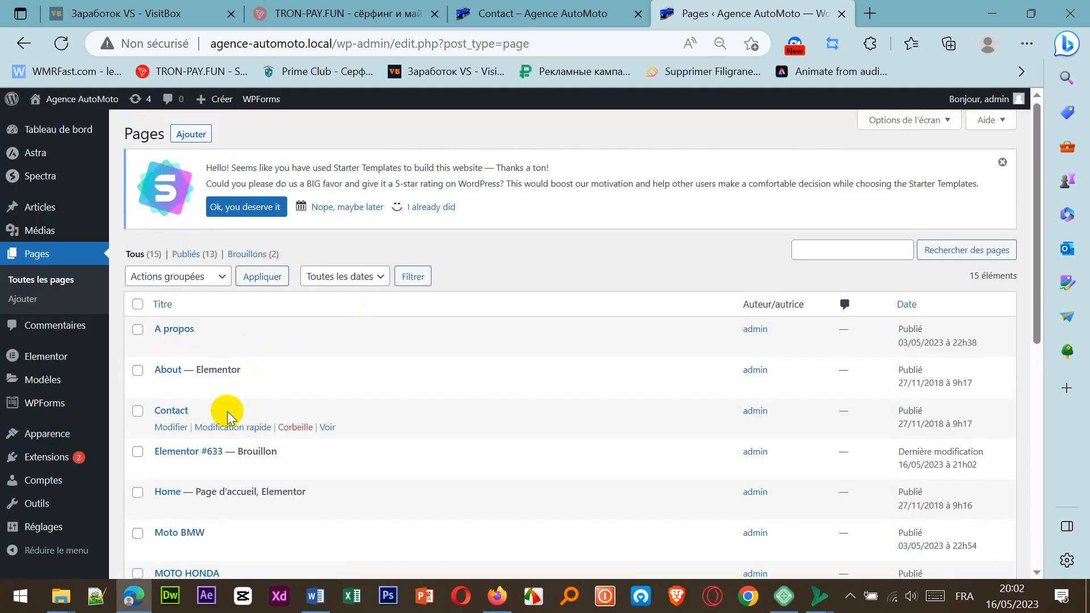
Step: Replace the shortcode [wpforms id="315"] on the Contact page with [wpforms id="6"] and update the page
click(177, 435)
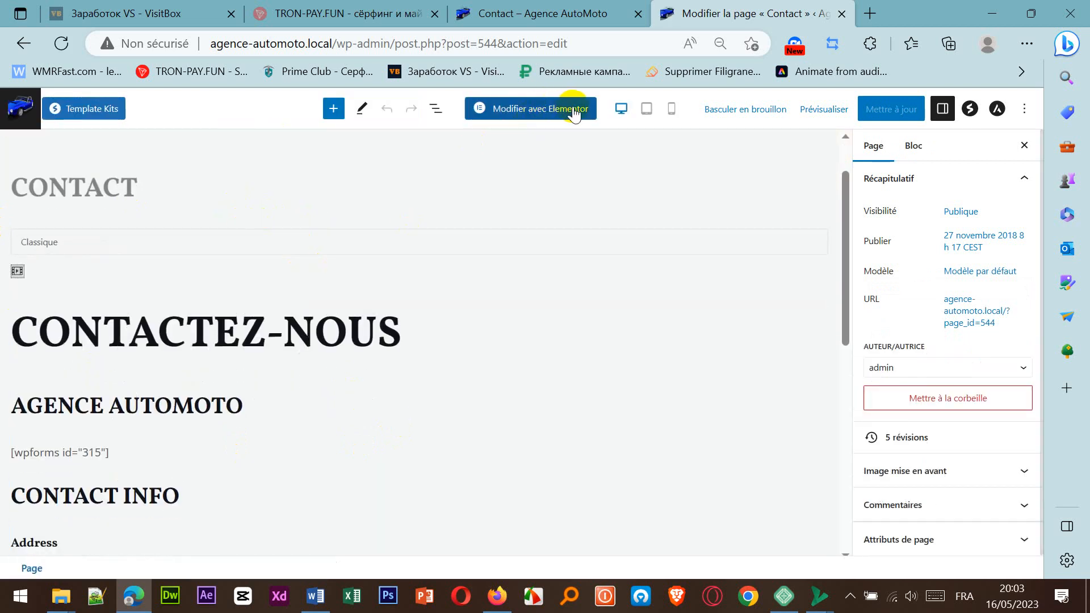
click(275, 404)
scroll(132, 396, down, 1)
drag(125, 393, 3, 396)
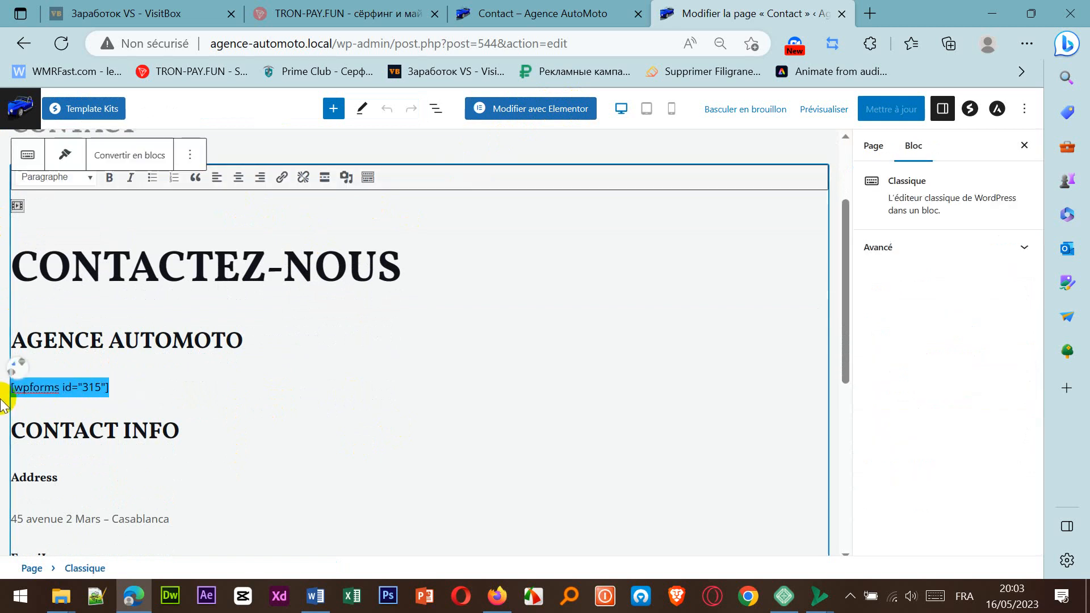
key(Delete)
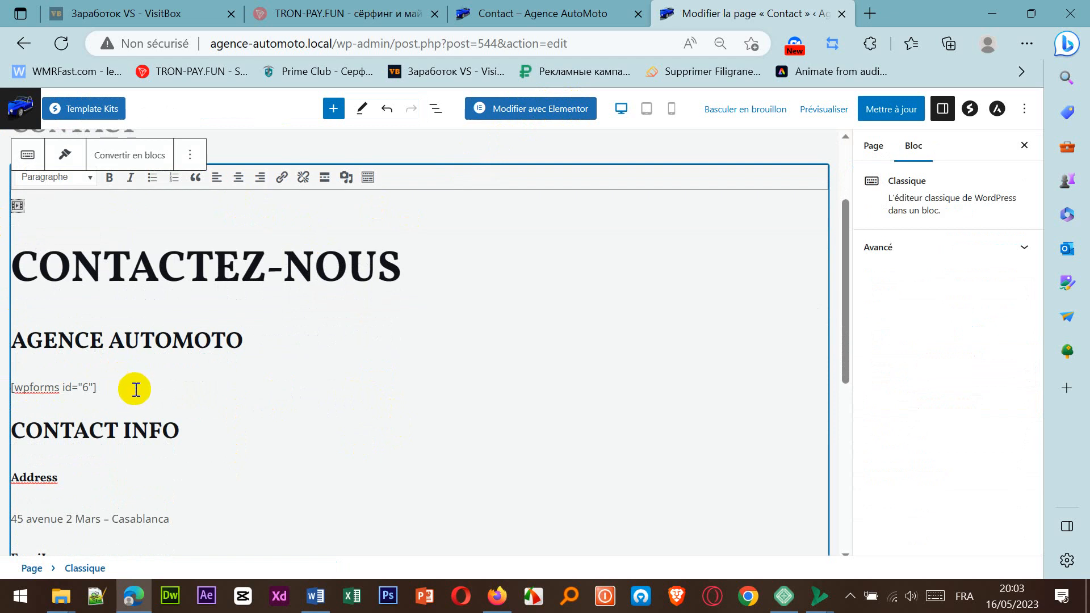
click(867, 111)
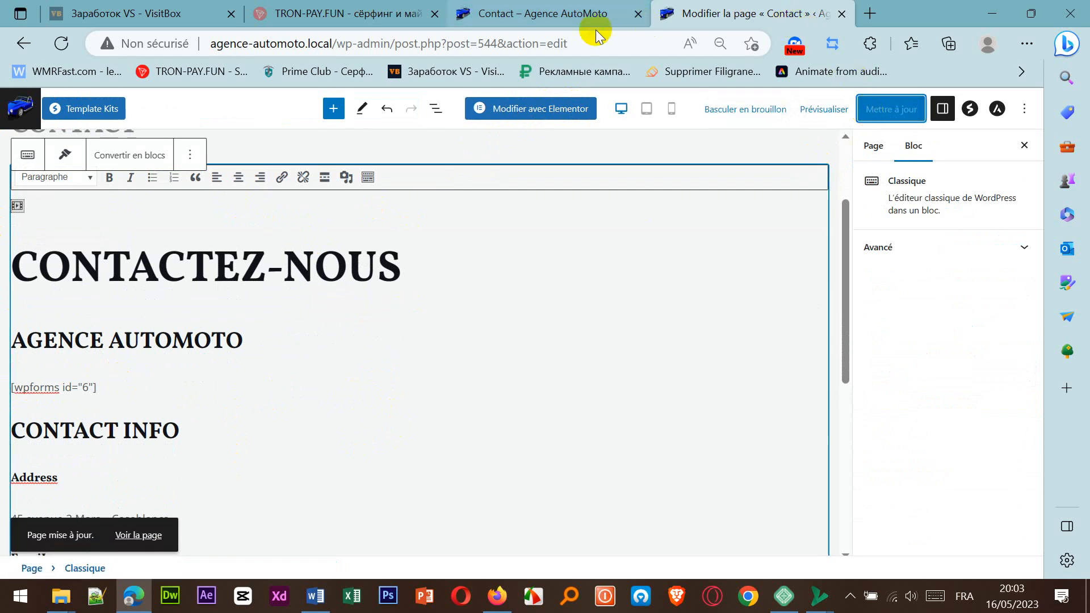
Step: Reload the live Contact page and check the embedded form and the contact details beneath it
click(539, 13)
click(64, 44)
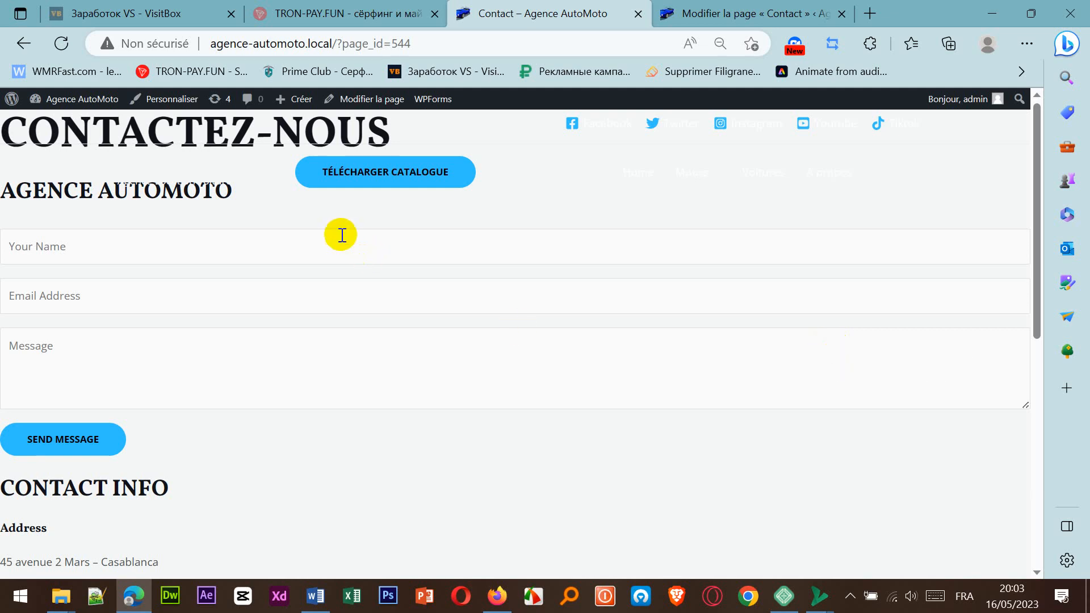
scroll(529, 227, down, 4)
scroll(529, 227, up, 4)
Step: Fill in the live contact form with a saved name and e-mail and the message xcAZD, send it and check the response
click(80, 246)
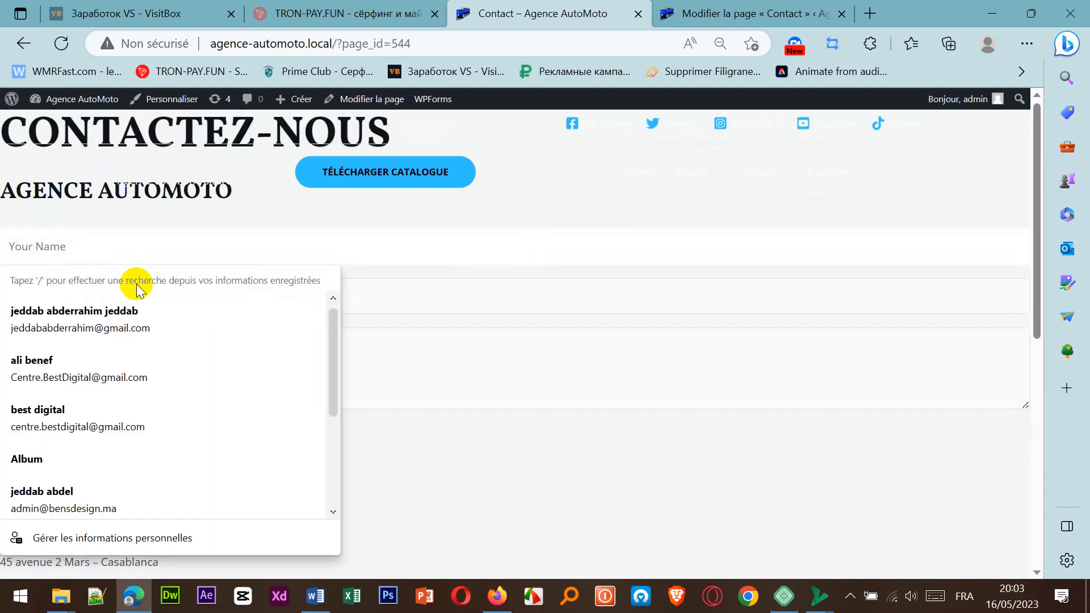
click(231, 305)
click(243, 343)
text(xcAZD)
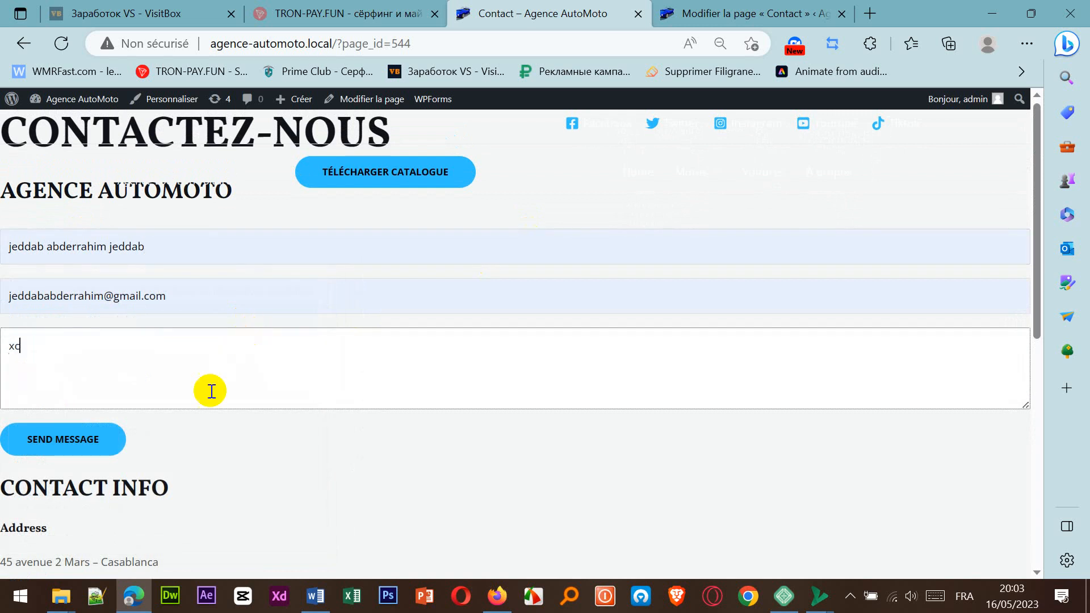
click(94, 449)
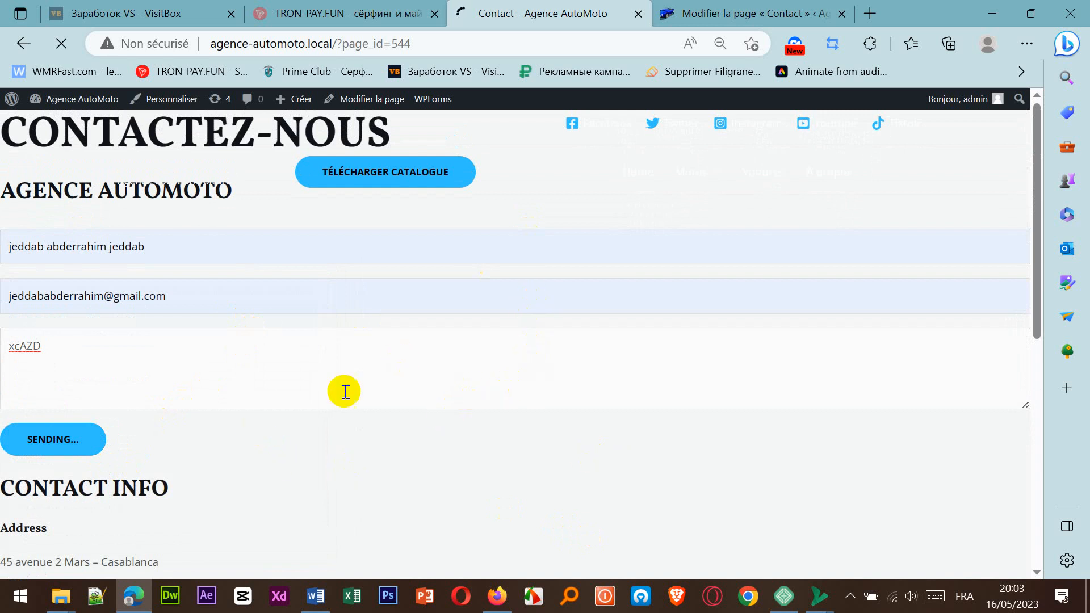
scroll(412, 333, down, 6)
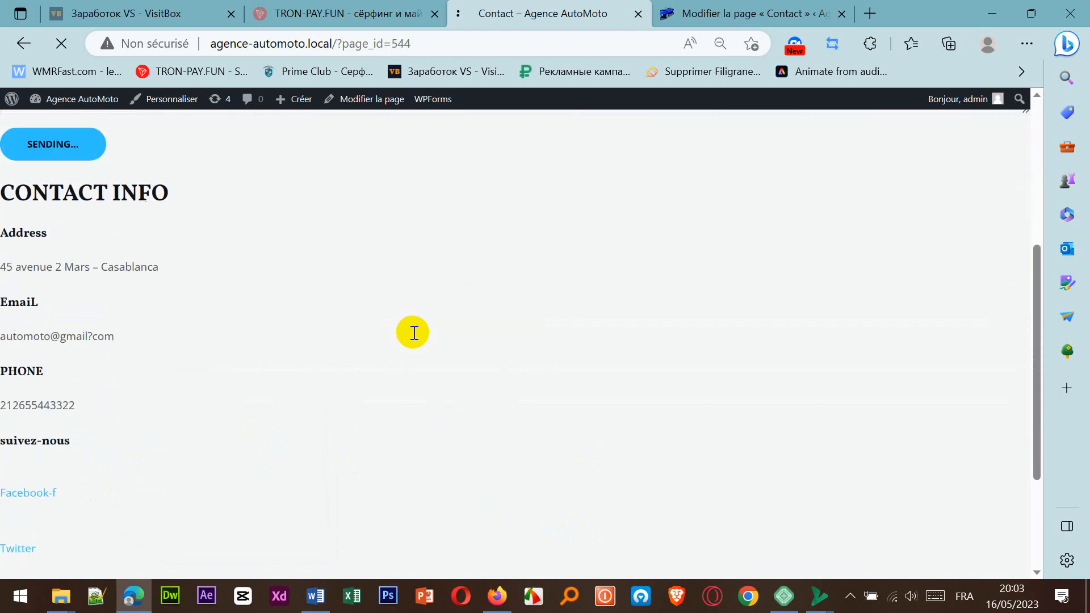
scroll(414, 333, up, 6)
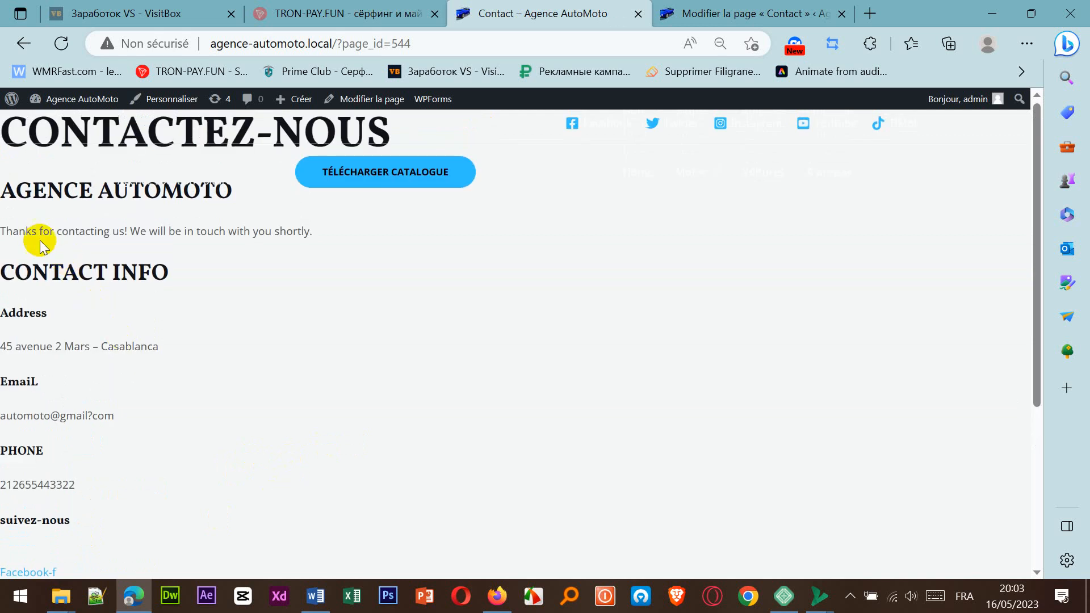
drag(349, 231, 6, 218)
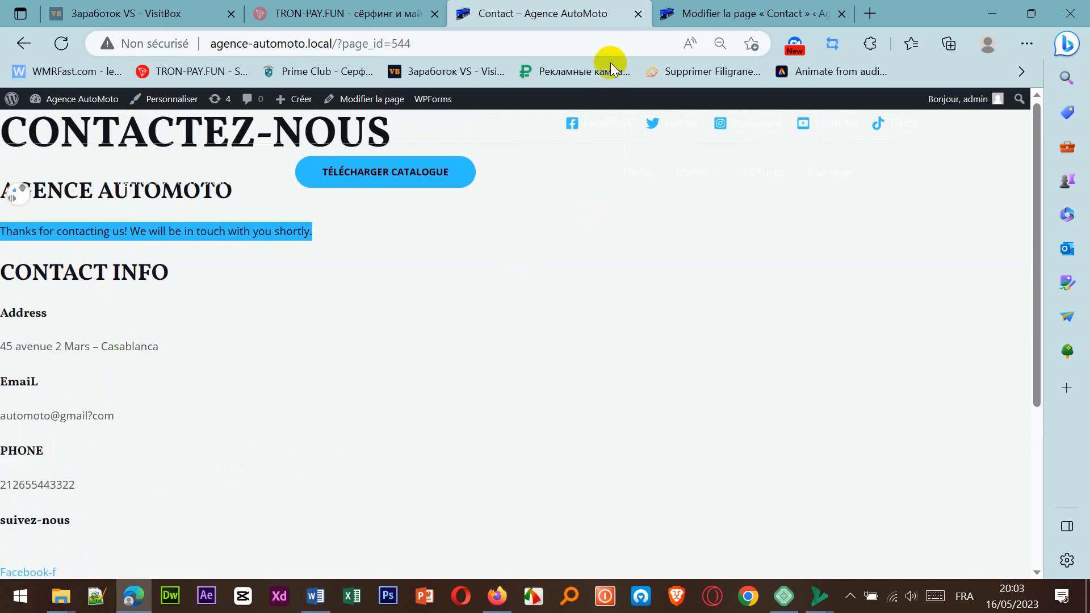
Step: Open the site's admin dashboard from the live Contact page and look through its widgets
mouse_move(68, 97)
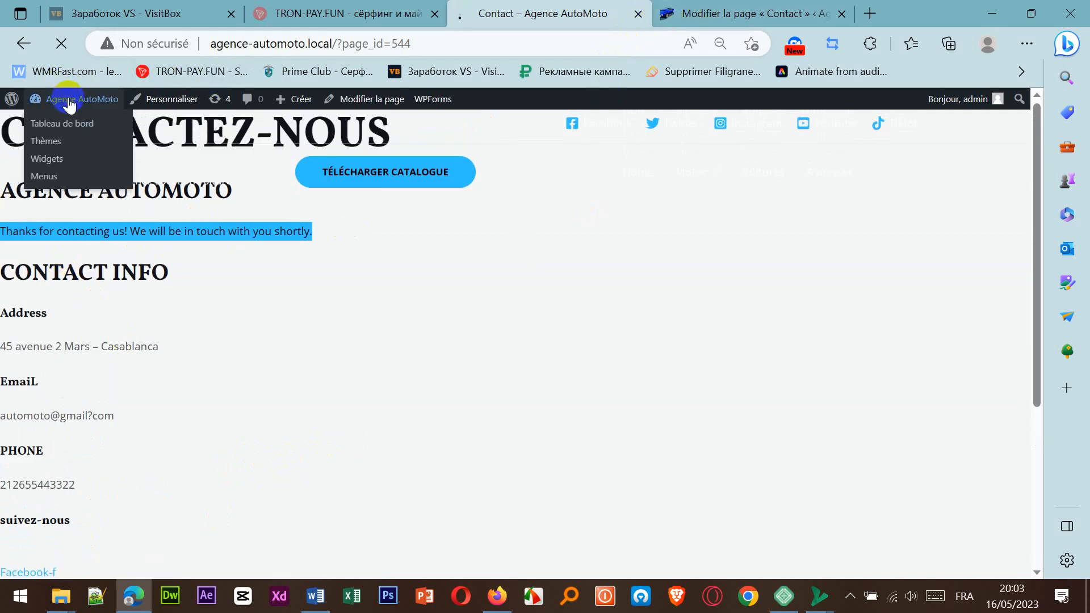
click(68, 130)
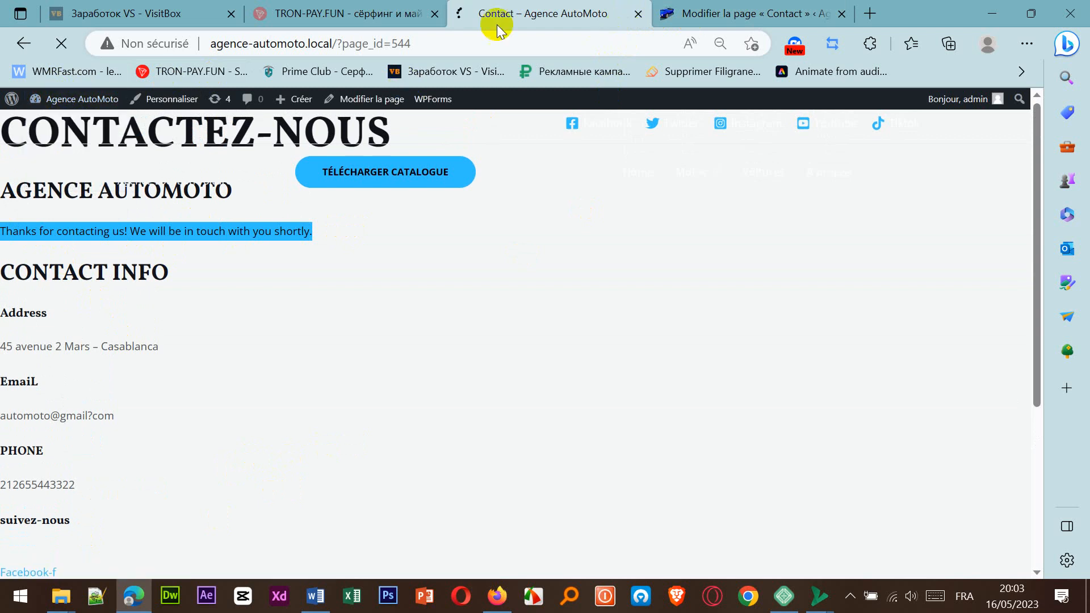
click(742, 11)
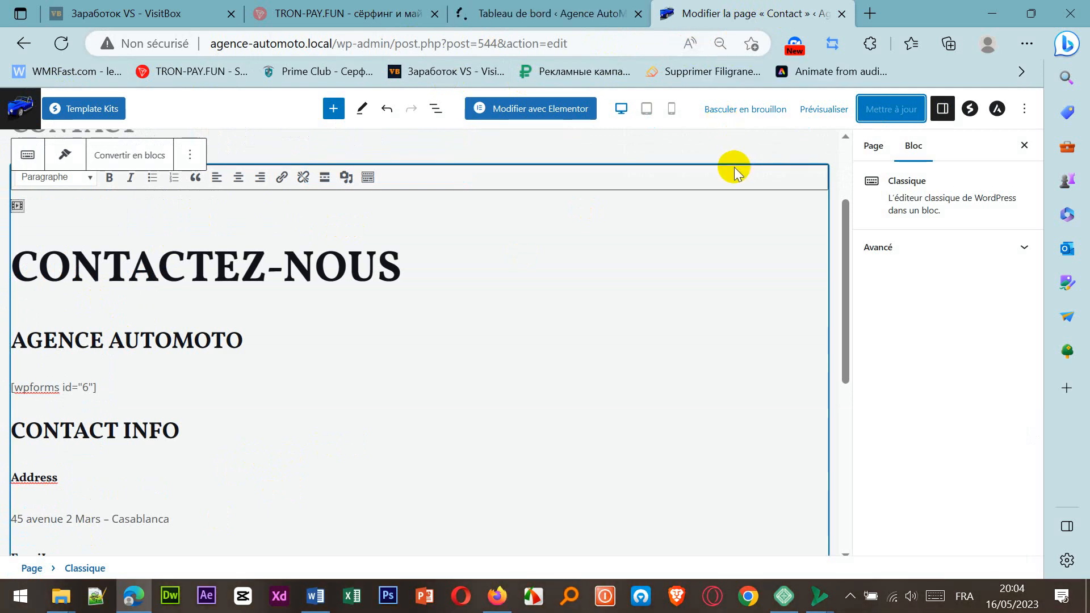
click(540, 14)
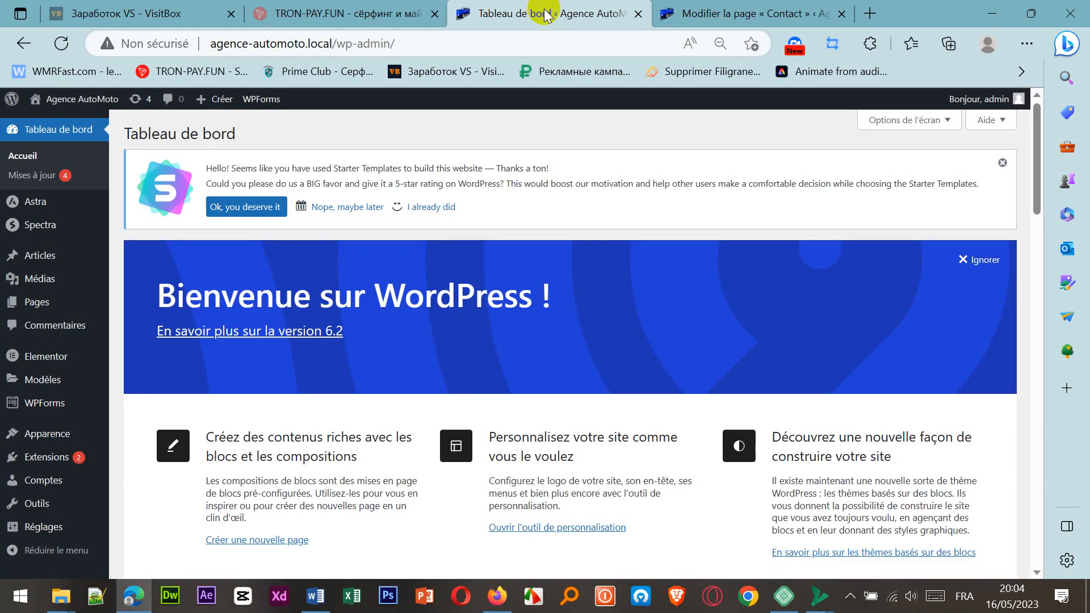
scroll(458, 438, down, 4)
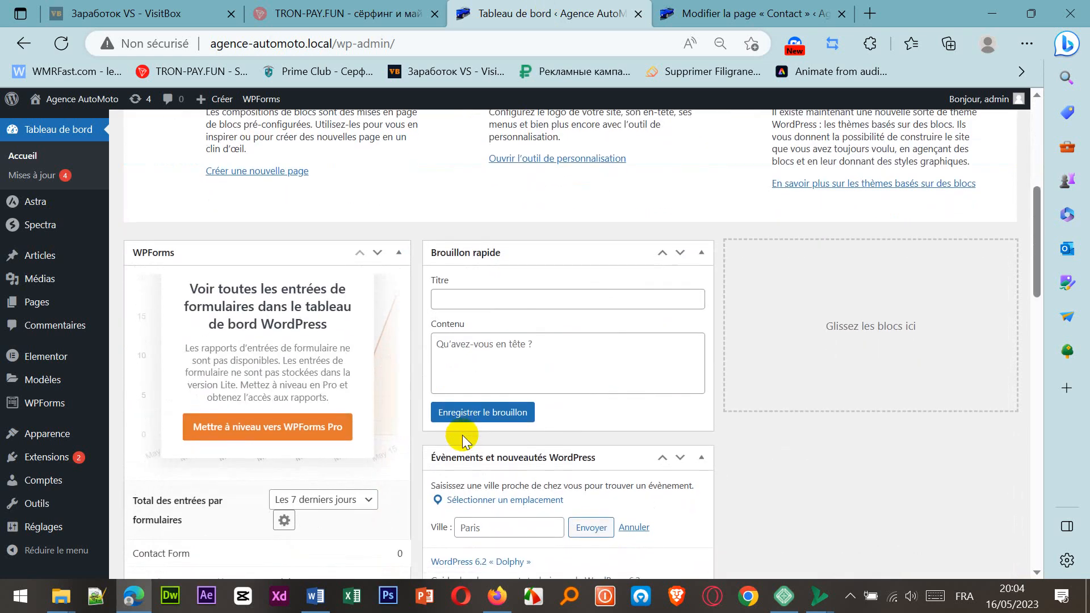
scroll(463, 448, up, 3)
mouse_move(46, 307)
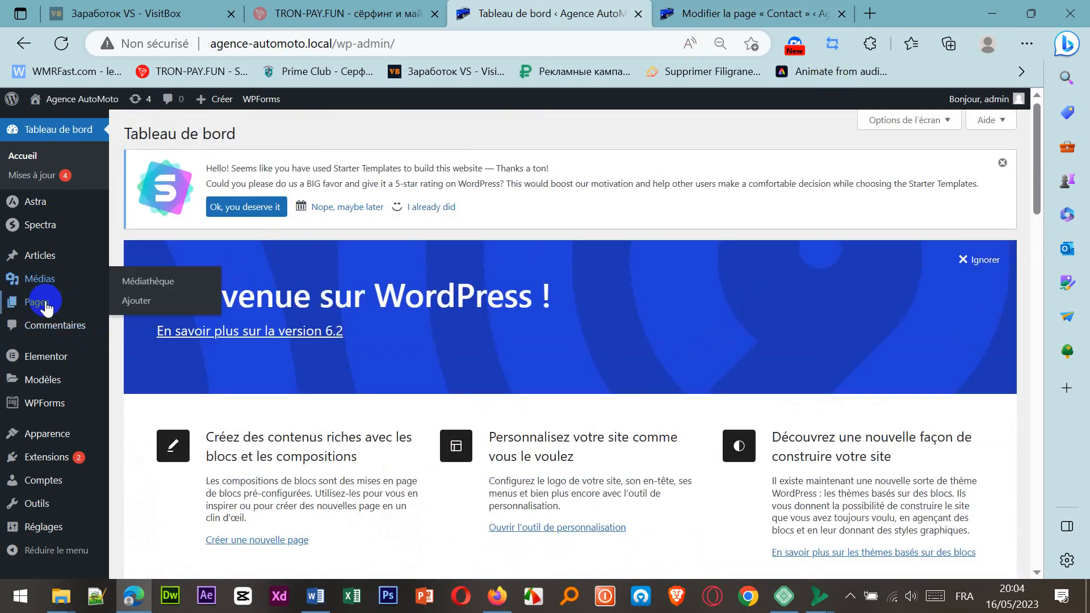